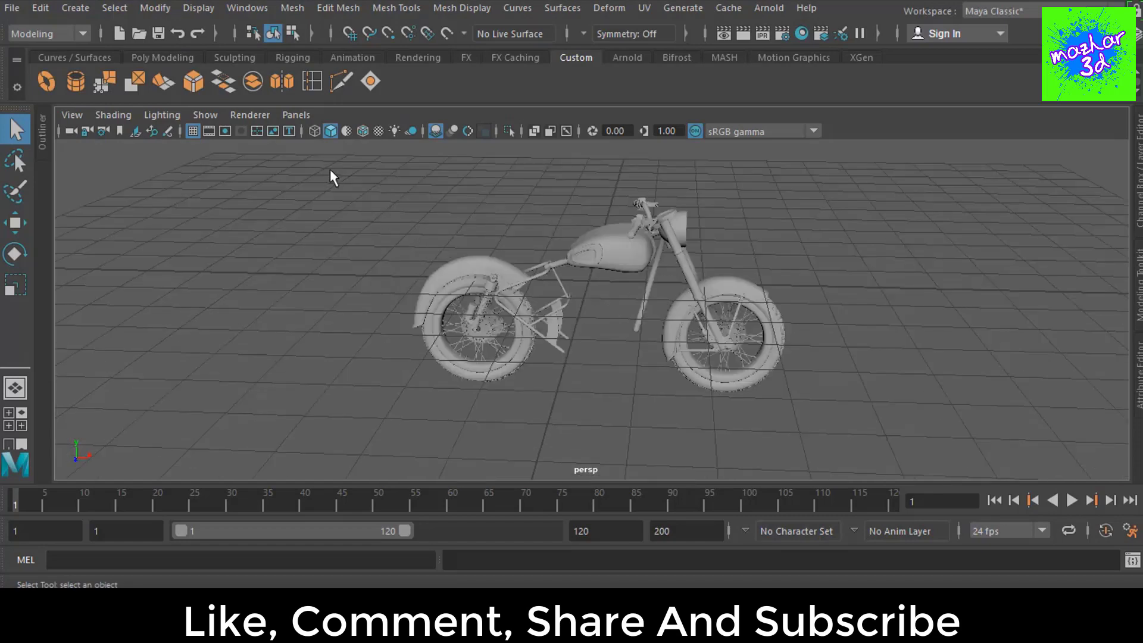
Step: Hide the selected motorbike model with Ctrl+H and maximize the empty front view
{"action": "left_click_drag", "start_coordinate": [817, 226], "coordinate": [877, 439]}
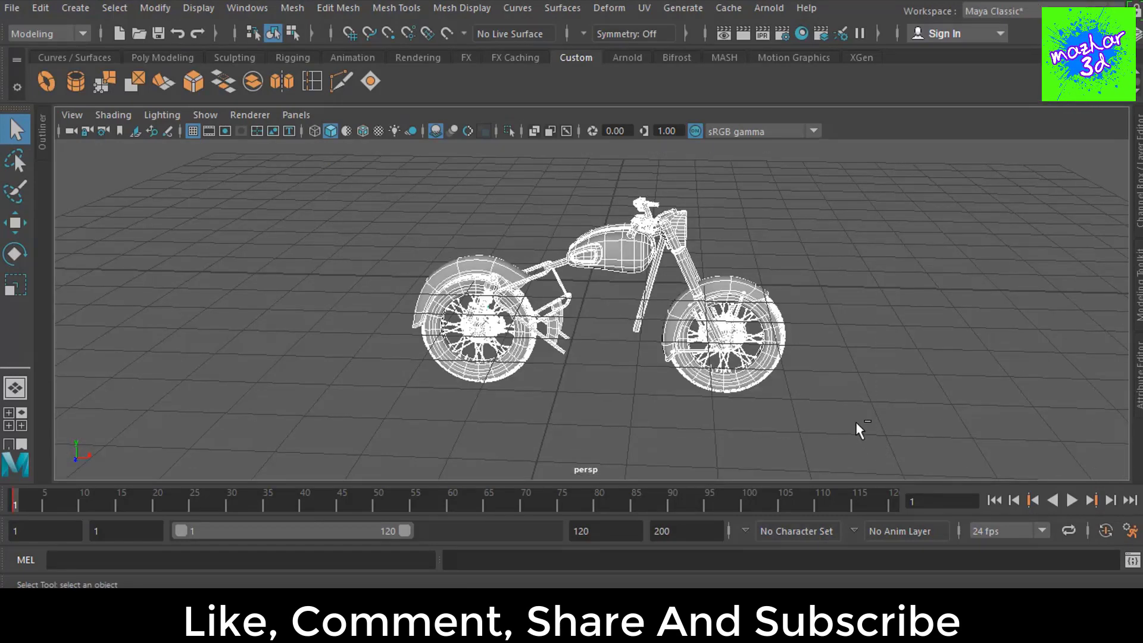
{"action": "key", "text": "ctrl+h"}
{"action": "left_click_drag", "start_coordinate": [673, 345], "coordinate": [616, 346], "text": "alt"}
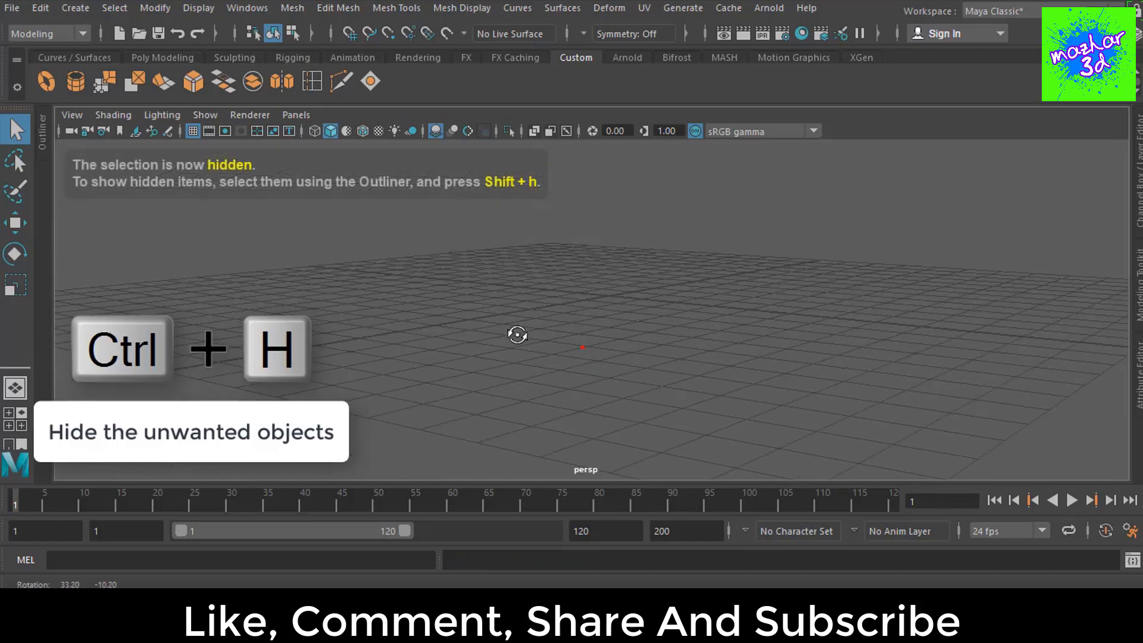
{"action": "key", "text": "space"}
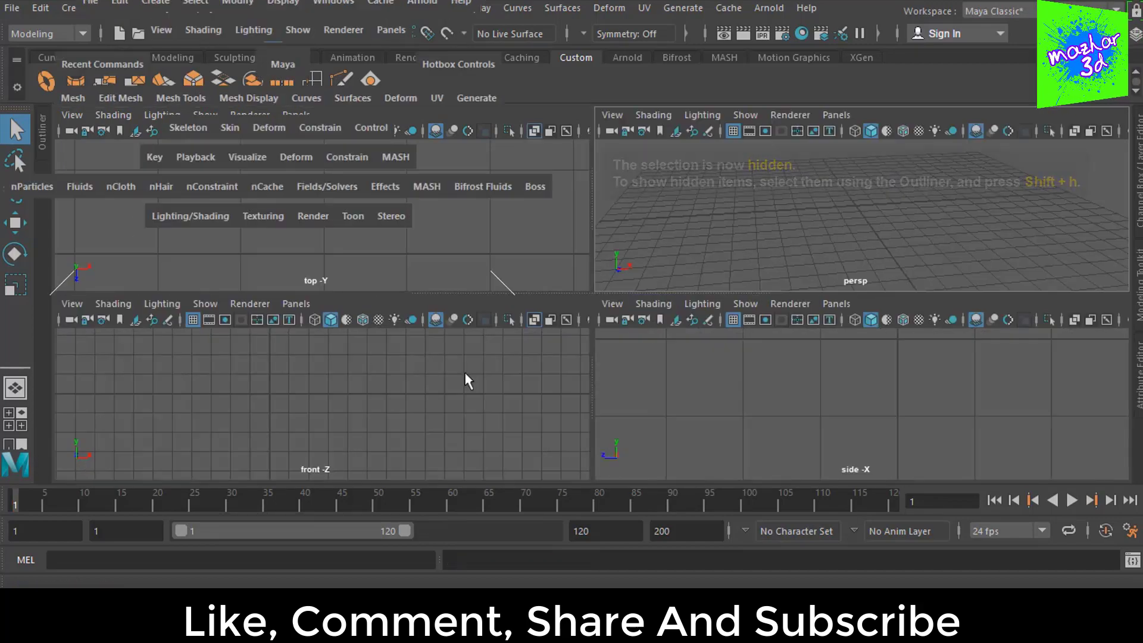
{"action": "key", "text": "space"}
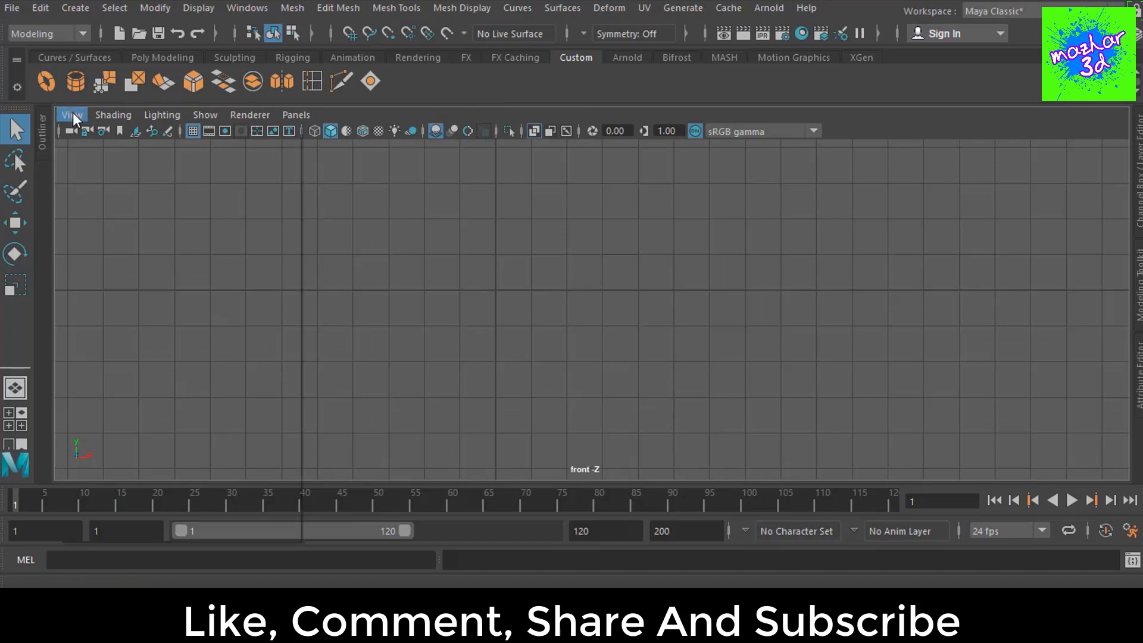
Step: Import royal-enfield-bullet-rear-sprocket-500x500.jpg from Downloads as the front view's image plane
{"action": "left_click", "coordinate": [73, 113]}
{"action": "left_click", "coordinate": [385, 498]}
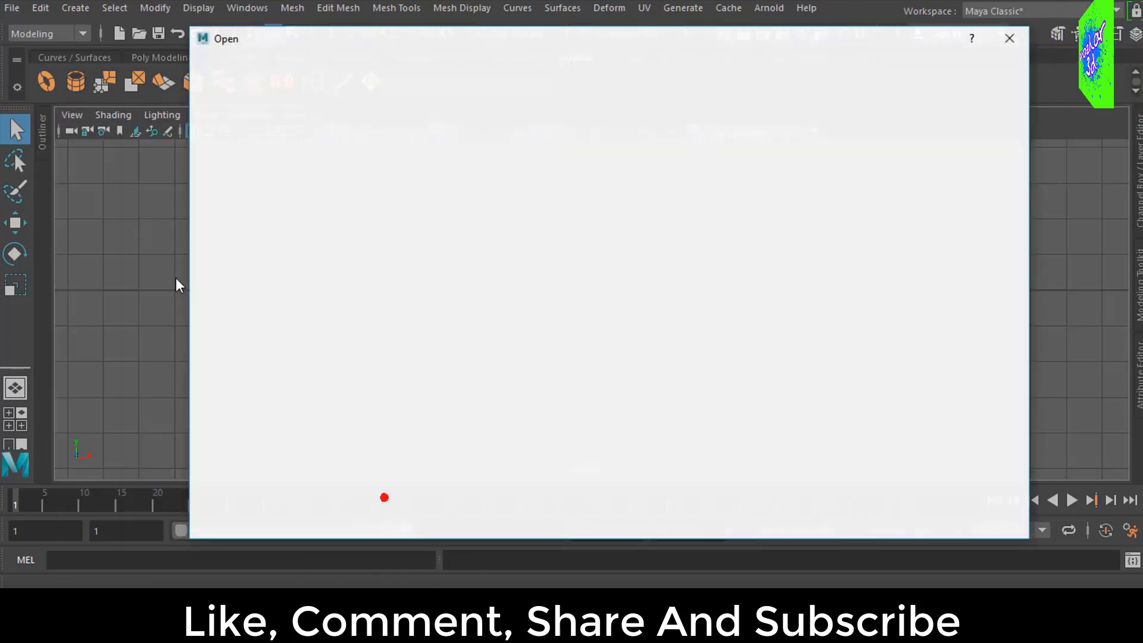
{"action": "left_click", "coordinate": [233, 141]}
{"action": "left_click", "coordinate": [361, 195]}
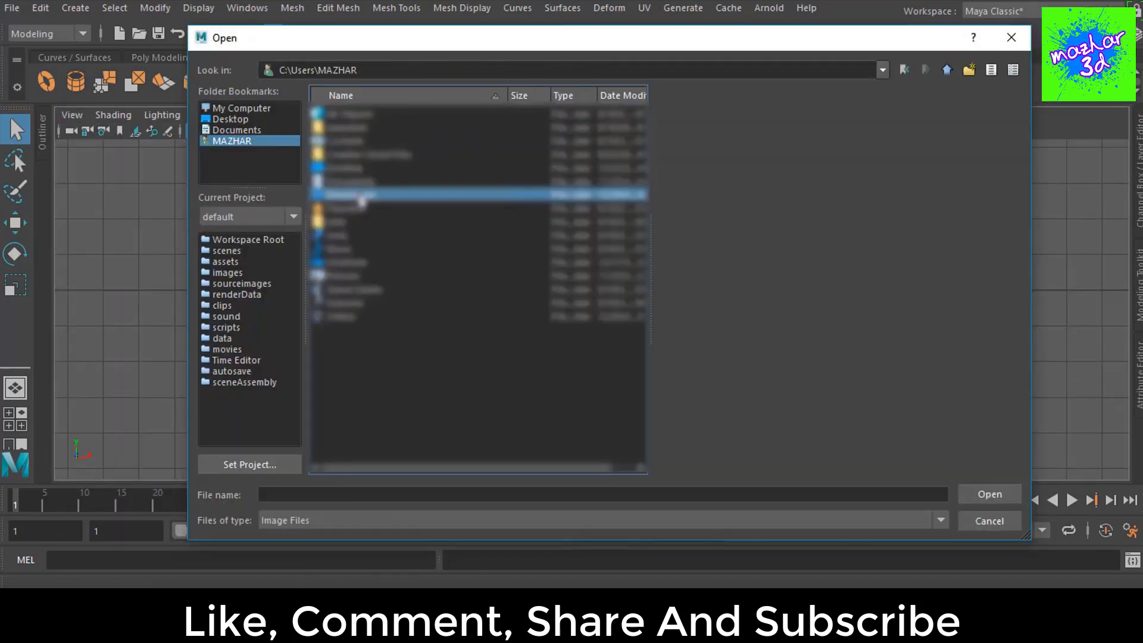
{"action": "double_click", "coordinate": [361, 196]}
{"action": "scroll", "coordinate": [459, 281], "scroll_direction": "down", "scroll_amount": 4}
{"action": "scroll", "coordinate": [446, 321], "scroll_direction": "down", "scroll_amount": 3}
{"action": "scroll", "coordinate": [434, 370], "scroll_direction": "down", "scroll_amount": 4}
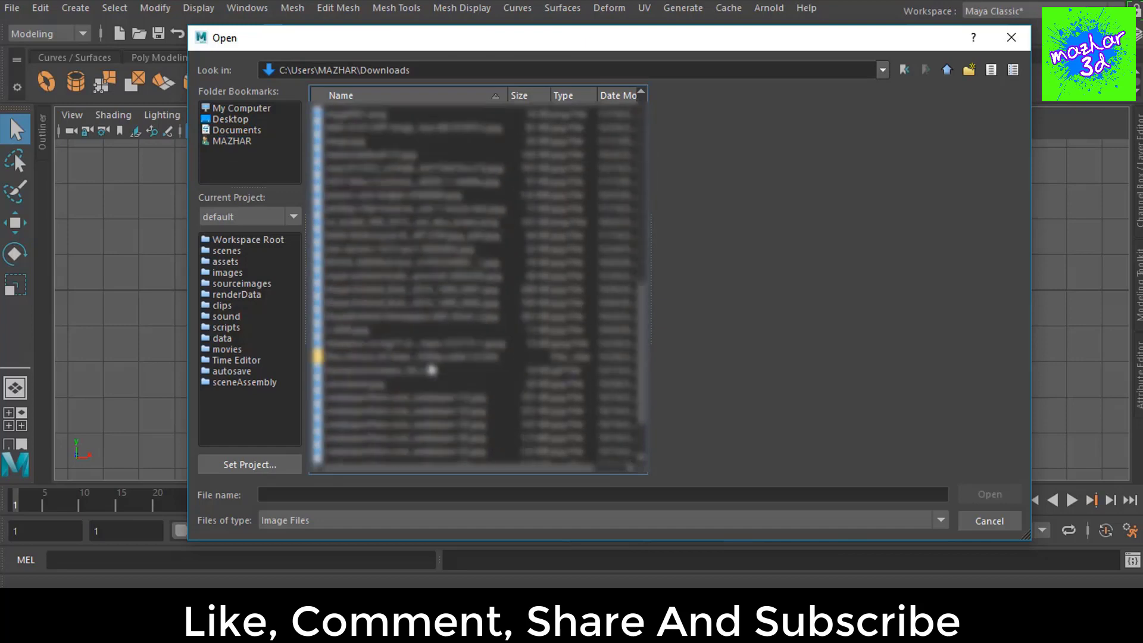
{"action": "left_click", "coordinate": [445, 275]}
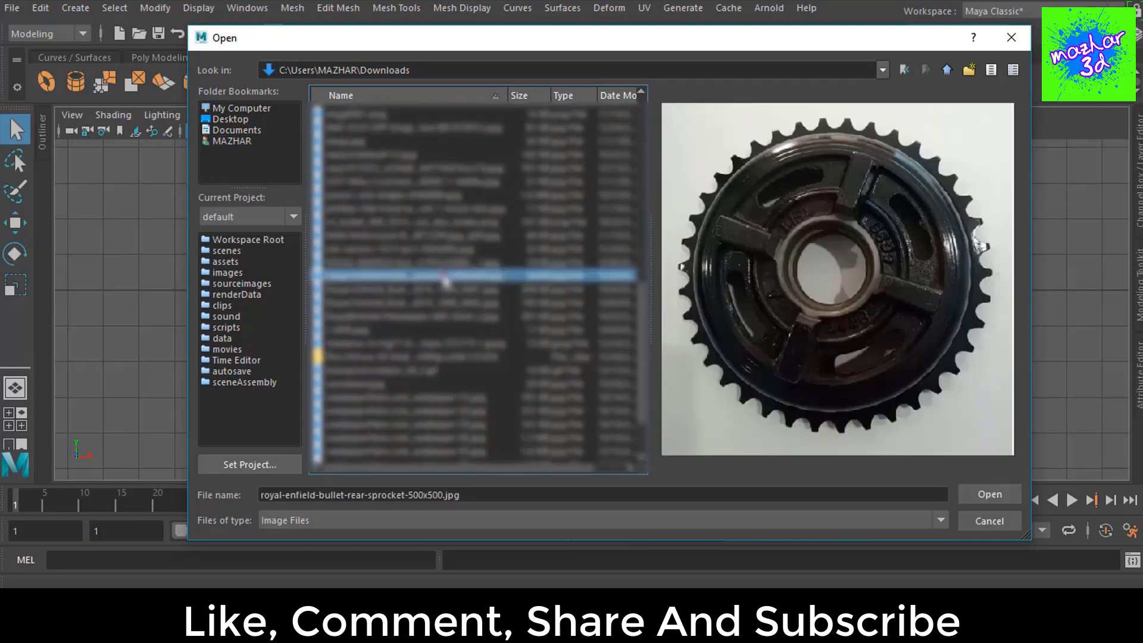
{"action": "left_click", "coordinate": [1008, 498]}
{"action": "scroll", "coordinate": [376, 269], "scroll_direction": "up", "scroll_amount": 3}
Step: Move the sprocket image plane so its centre hole sits on the grid origin
{"action": "middle_click_drag", "start_coordinate": [376, 269], "coordinate": [566, 312], "text": "alt"}
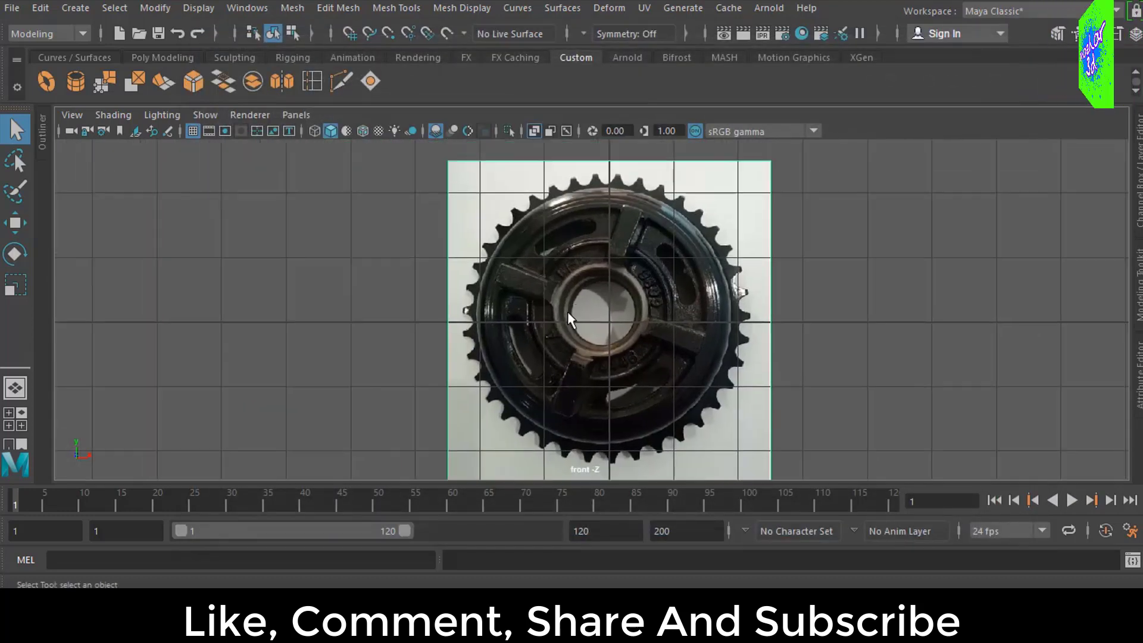
{"action": "scroll", "coordinate": [670, 337], "scroll_direction": "up", "scroll_amount": 2}
{"action": "scroll", "coordinate": [610, 344], "scroll_direction": "up", "scroll_amount": 2}
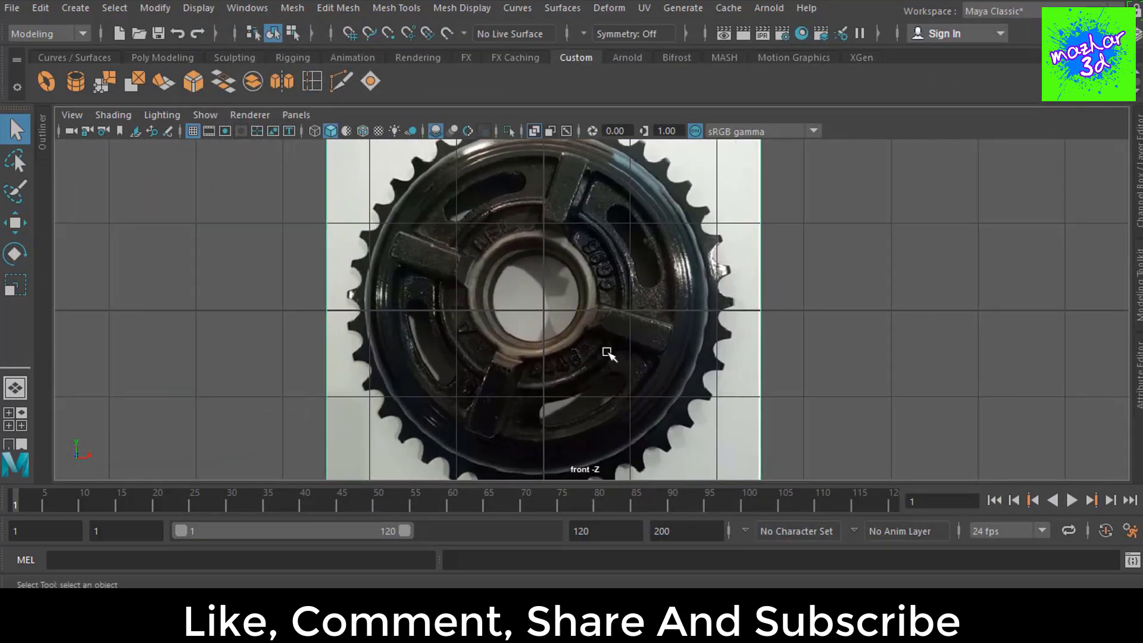
{"action": "key", "text": "w"}
{"action": "left_click_drag", "start_coordinate": [547, 310], "coordinate": [558, 321]}
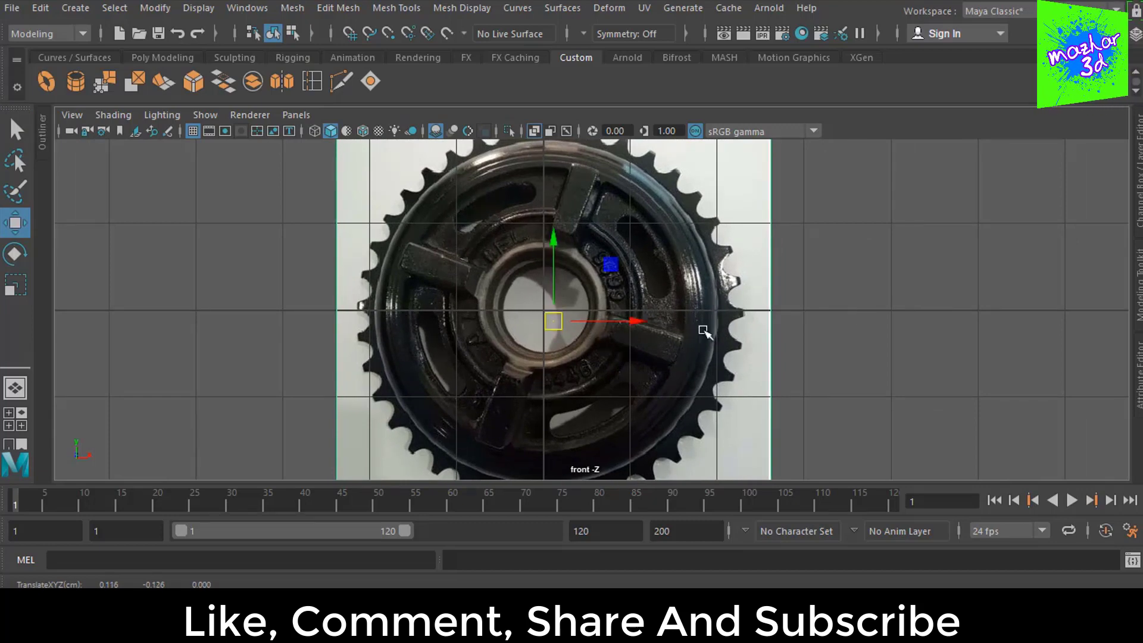
{"action": "left_click", "coordinate": [827, 323]}
{"action": "scroll", "coordinate": [569, 325], "scroll_direction": "down", "scroll_amount": 2}
{"action": "middle_click_drag", "start_coordinate": [832, 320], "coordinate": [811, 325], "text": "alt"}
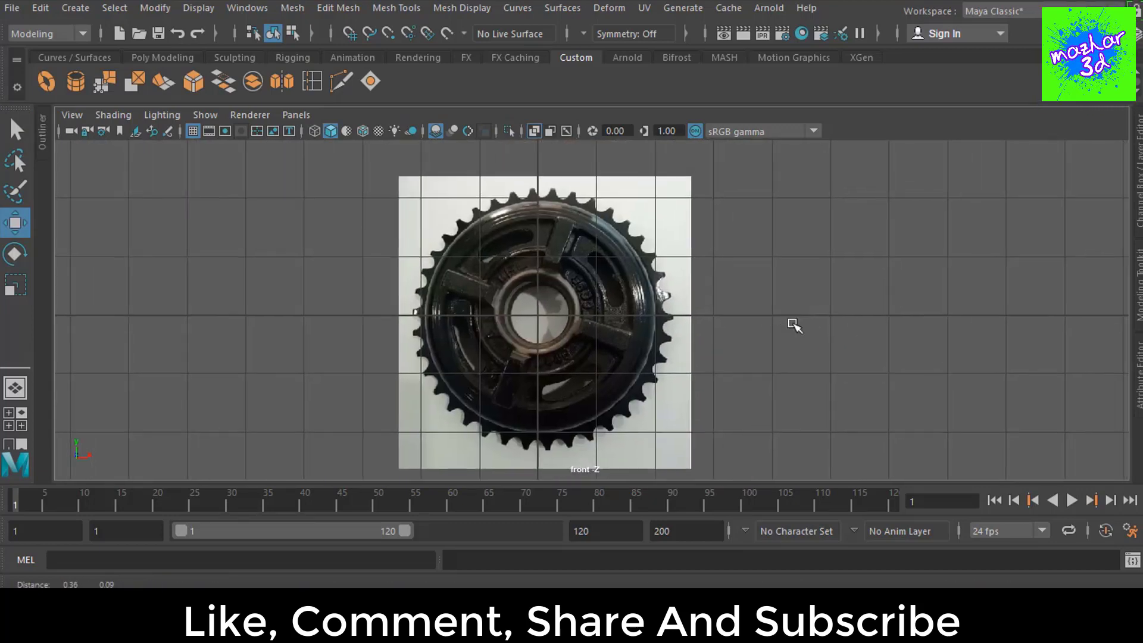
Step: Create a polygon pipe, rotate it 90° on X and snap it to 0,0,0
{"action": "left_click", "coordinate": [74, 92]}
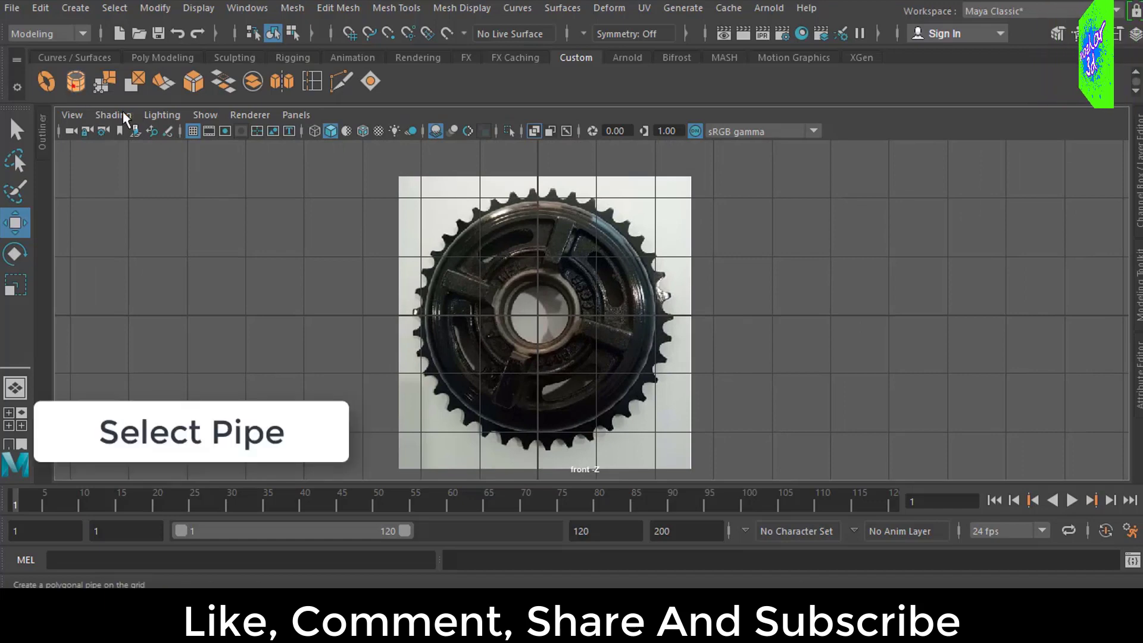
{"action": "left_click_drag", "start_coordinate": [548, 315], "coordinate": [577, 333]}
{"action": "key", "text": "e"}
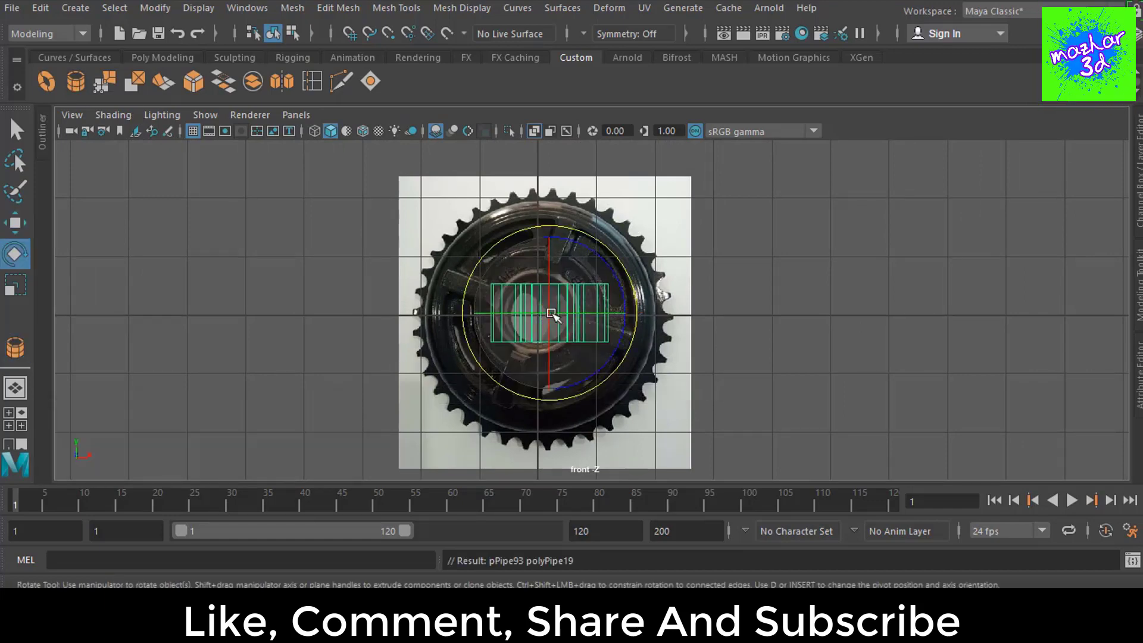
{"action": "left_click_drag", "start_coordinate": [560, 282], "coordinate": [550, 370]}
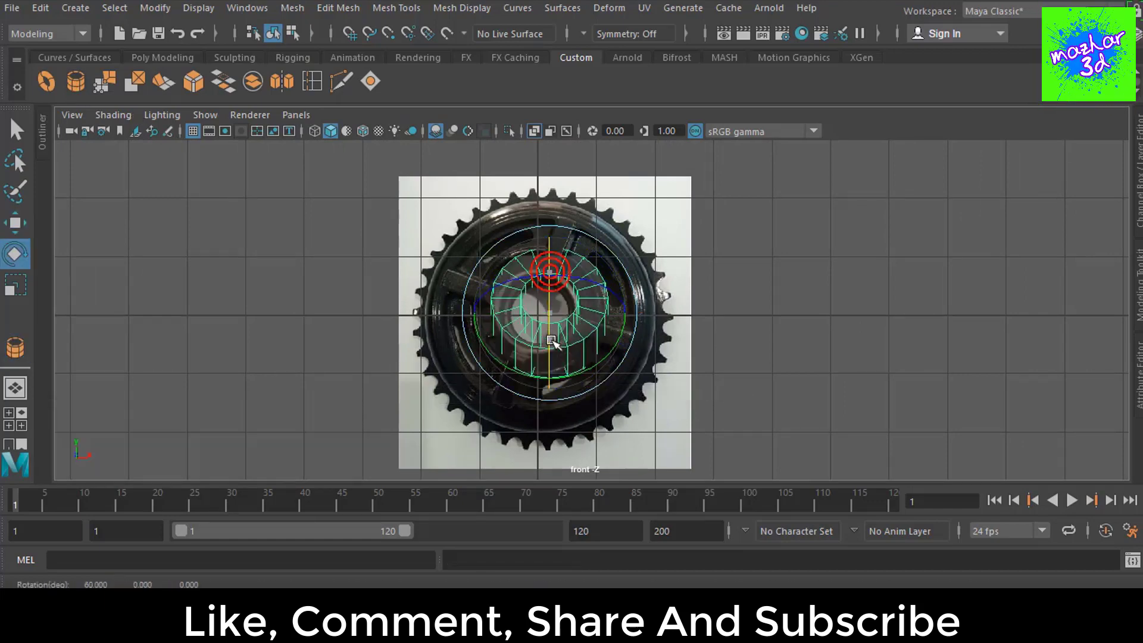
{"action": "scroll", "coordinate": [552, 333], "scroll_direction": "up", "scroll_amount": 3}
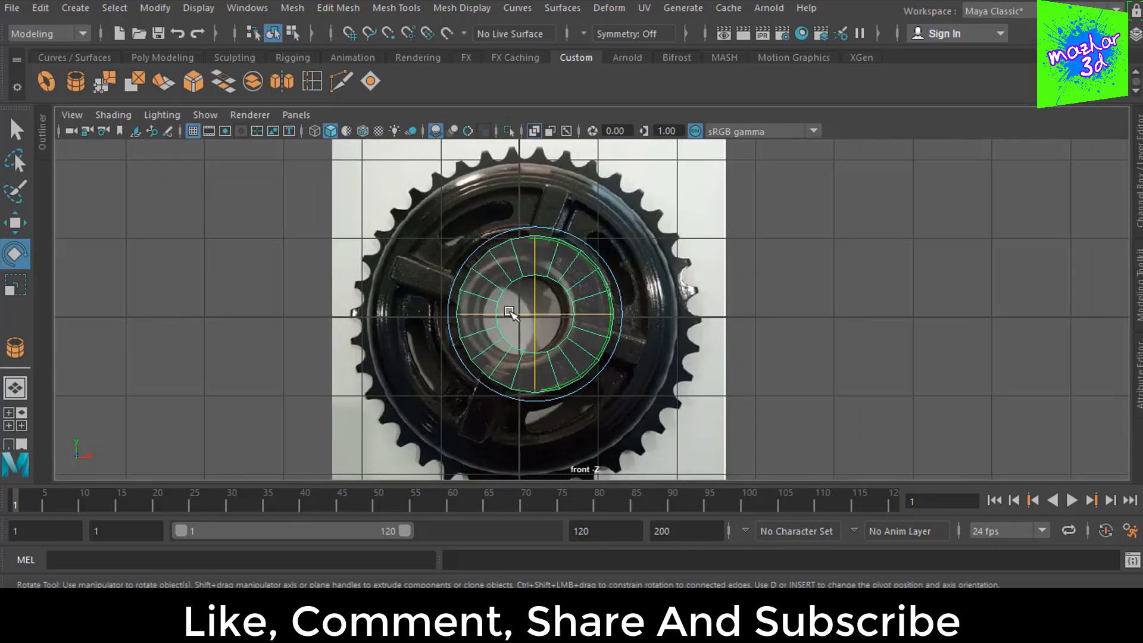
{"action": "key", "text": "w"}
{"action": "left_click_drag", "start_coordinate": [537, 313], "coordinate": [533, 312]}
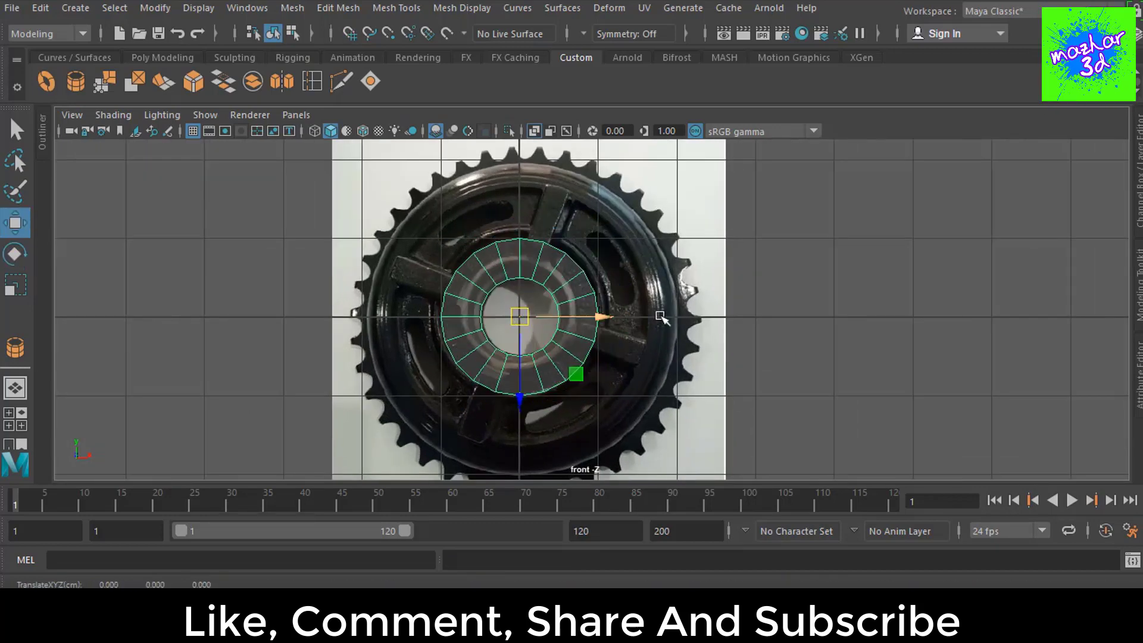
{"action": "scroll", "coordinate": [771, 321], "scroll_direction": "up", "scroll_amount": 3}
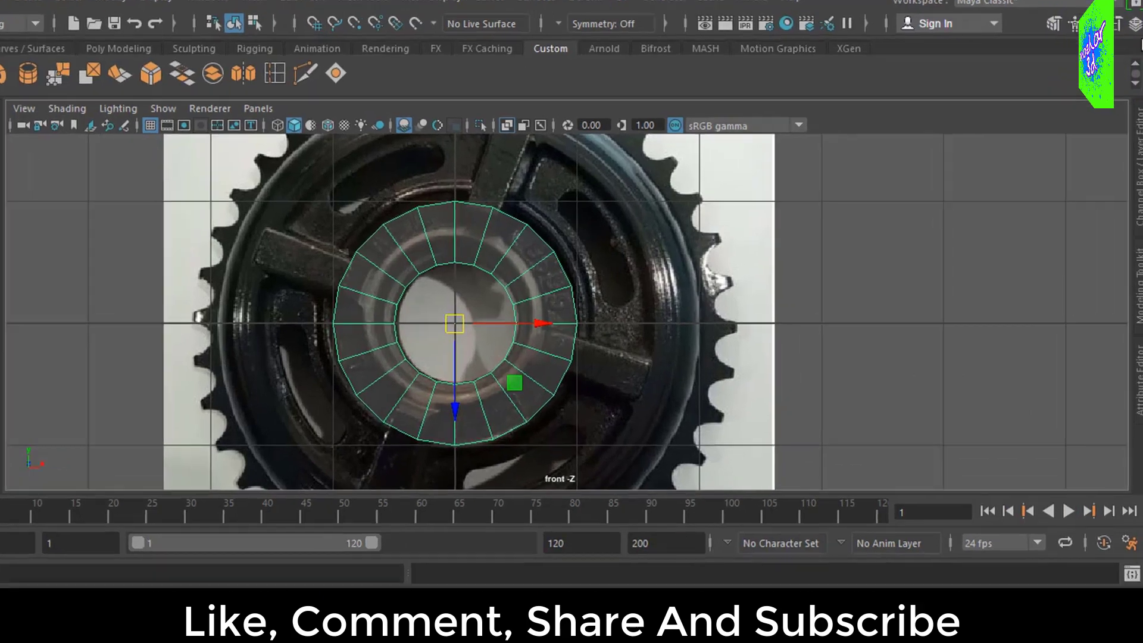
Step: Set the polyPipe19 radius to 2 after trying 6 and 3
{"action": "left_click", "coordinate": [771, 417]}
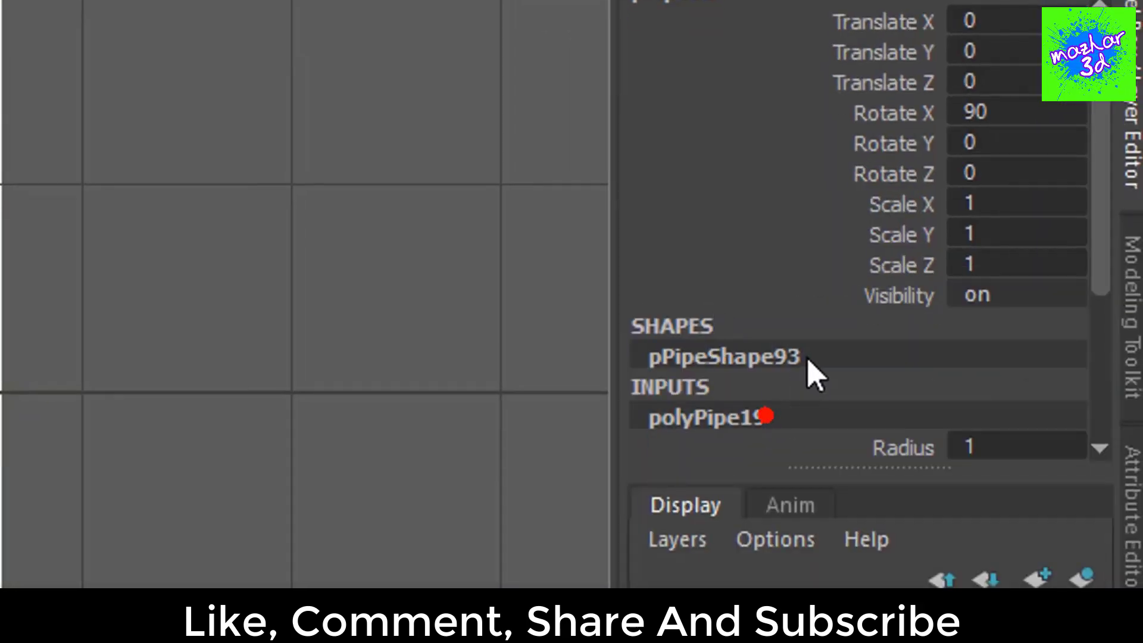
{"action": "scroll", "coordinate": [813, 375], "scroll_direction": "down", "scroll_amount": 3}
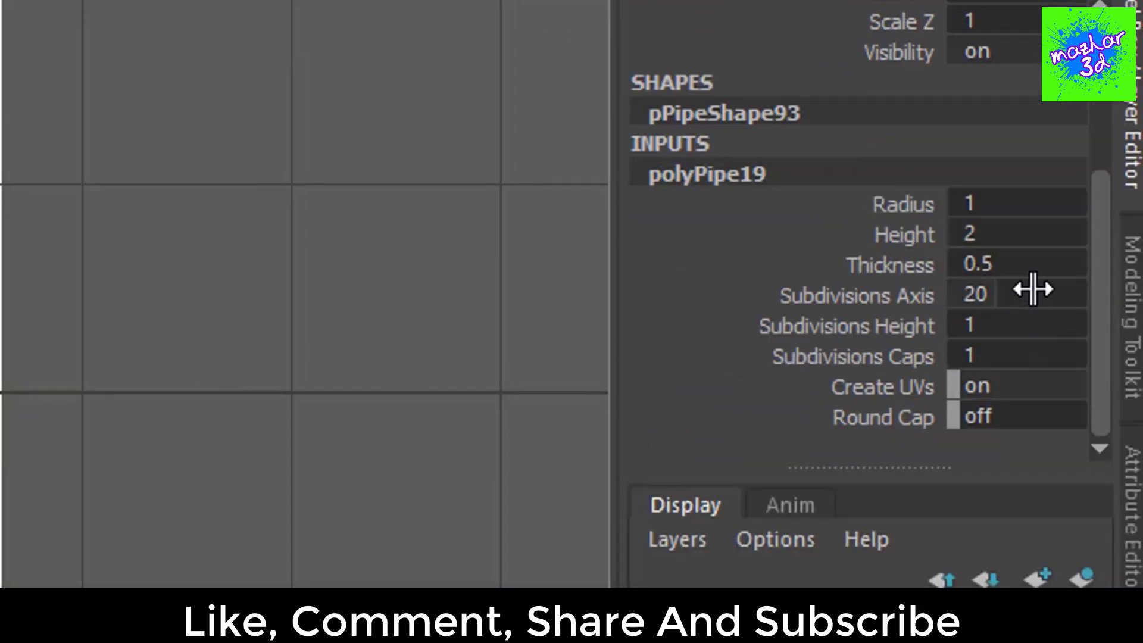
{"action": "left_click", "coordinate": [1031, 243]}
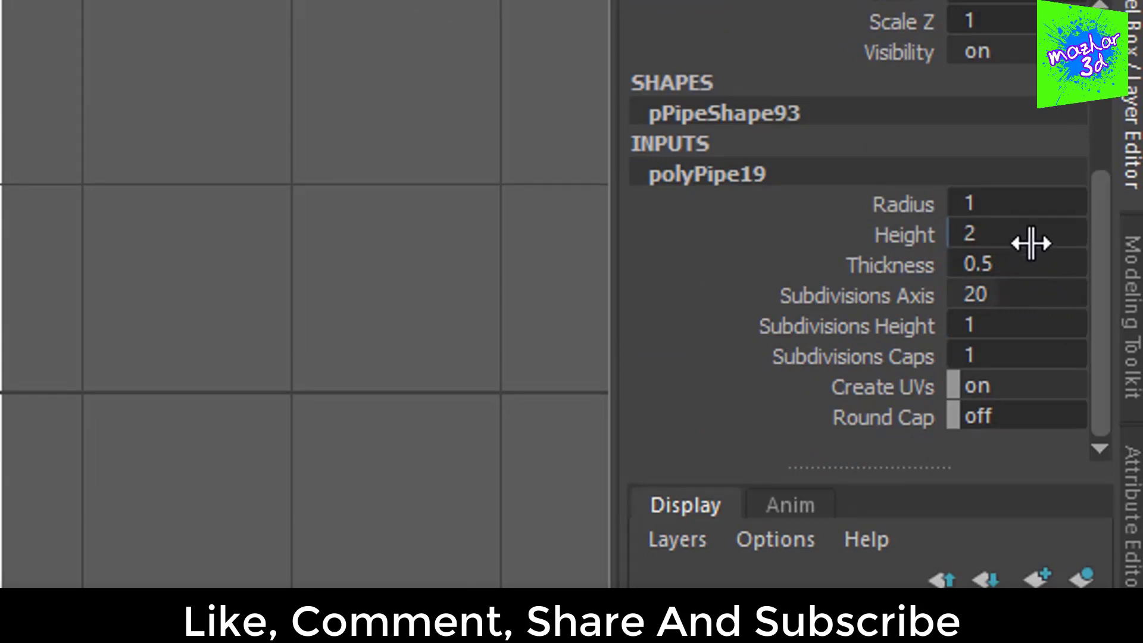
{"action": "double_click", "coordinate": [1015, 193]}
{"action": "type", "text": "6"}
{"action": "key", "text": "Return"}
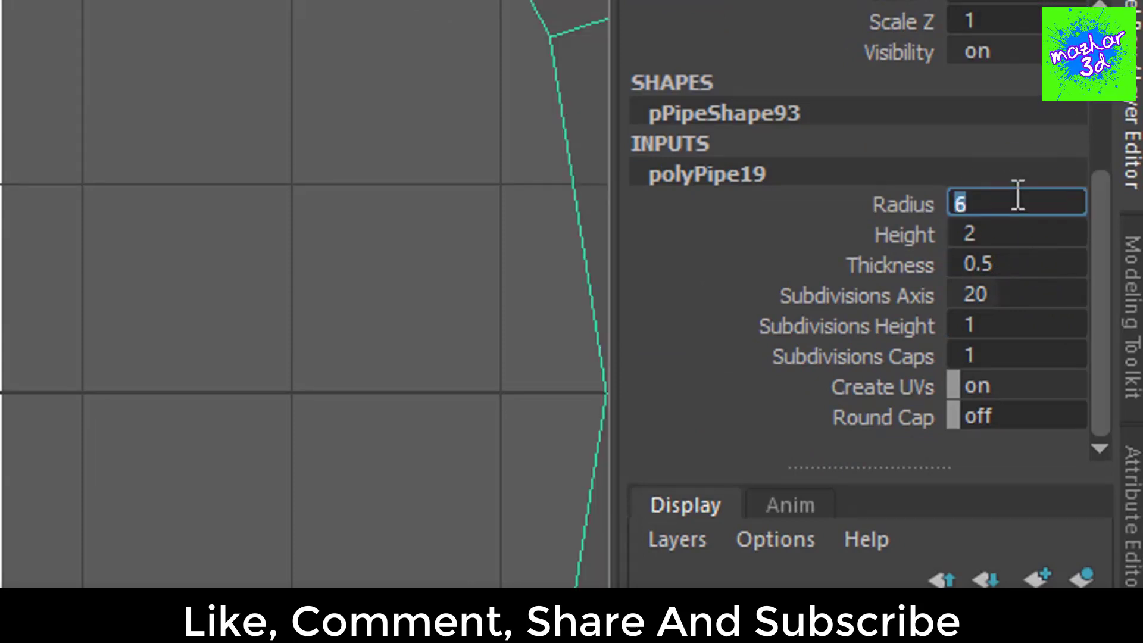
{"action": "type", "text": "3"}
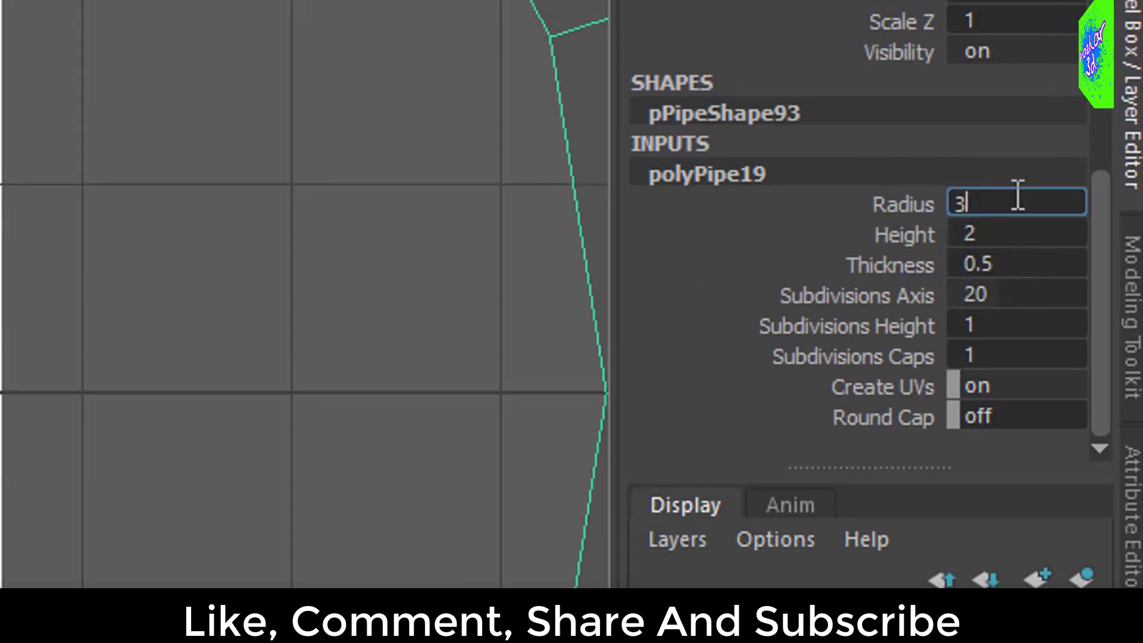
{"action": "key", "text": "Return"}
{"action": "type", "text": "2"}
{"action": "key", "text": "Return"}
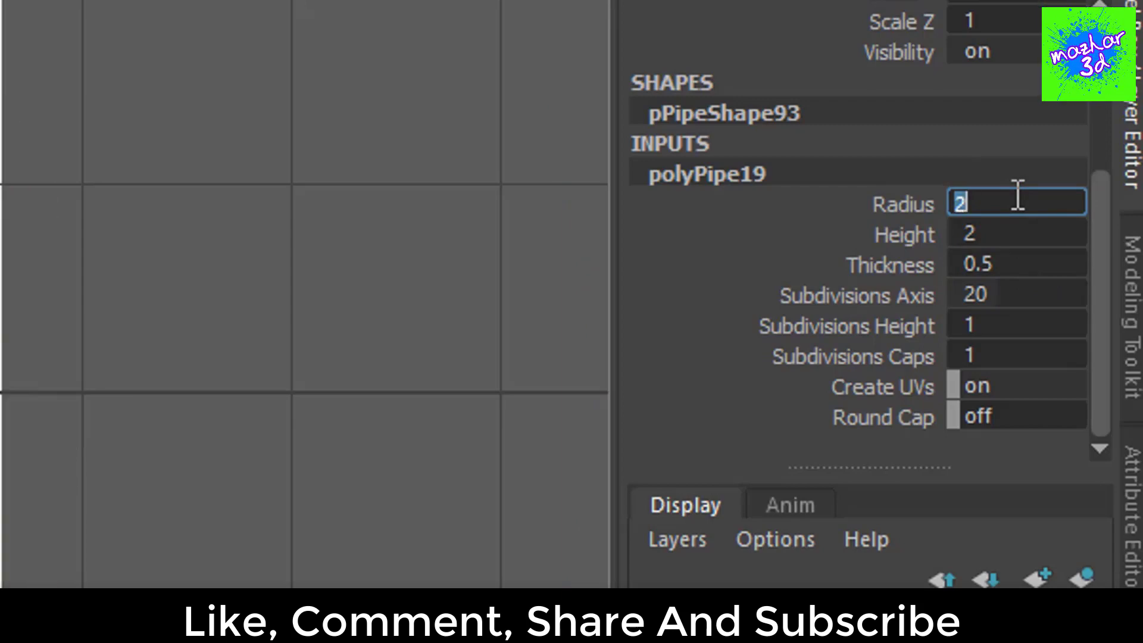
Step: Set the pipe thickness to 1.4 after trying 0.3 and 1.5
{"action": "left_click", "coordinate": [1023, 265]}
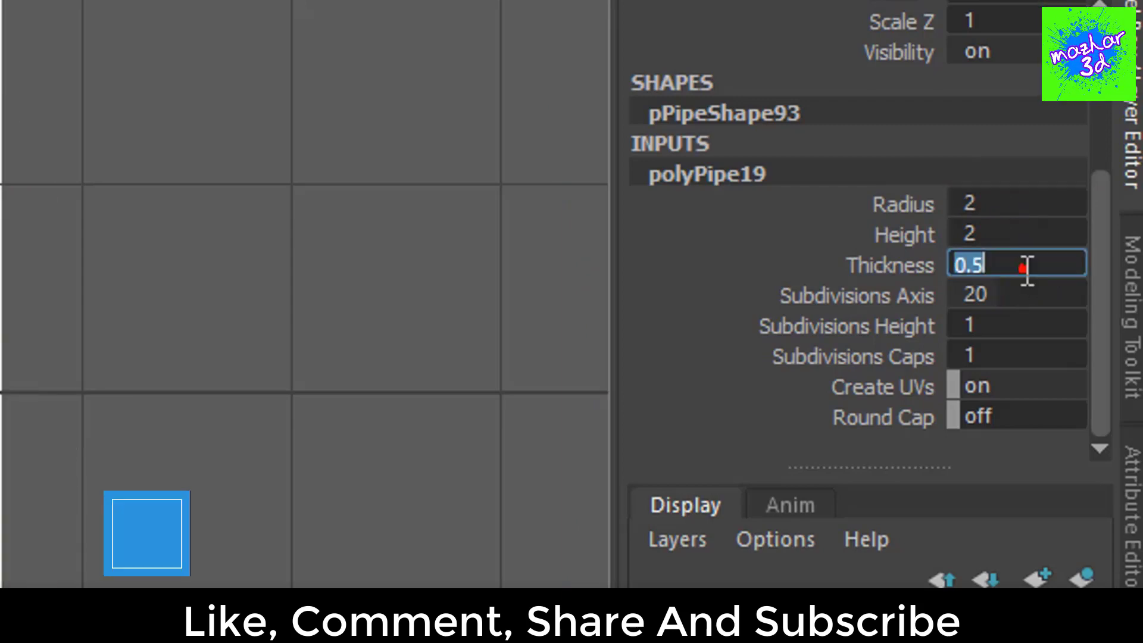
{"action": "type", "text": "0.3"}
{"action": "key", "text": "Return"}
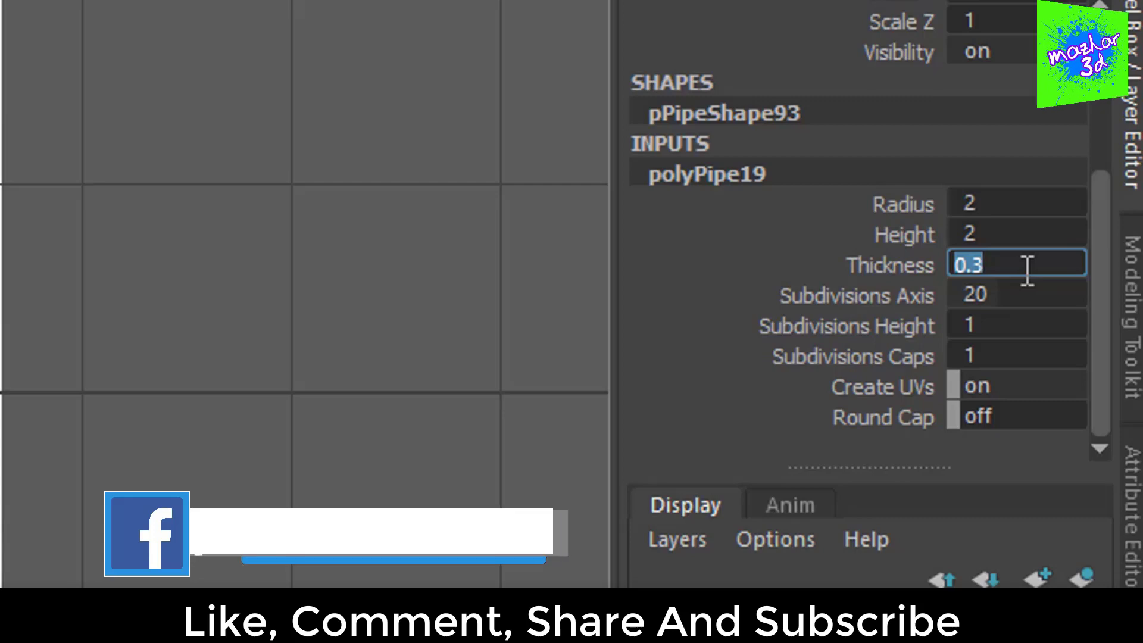
{"action": "type", "text": "0."}
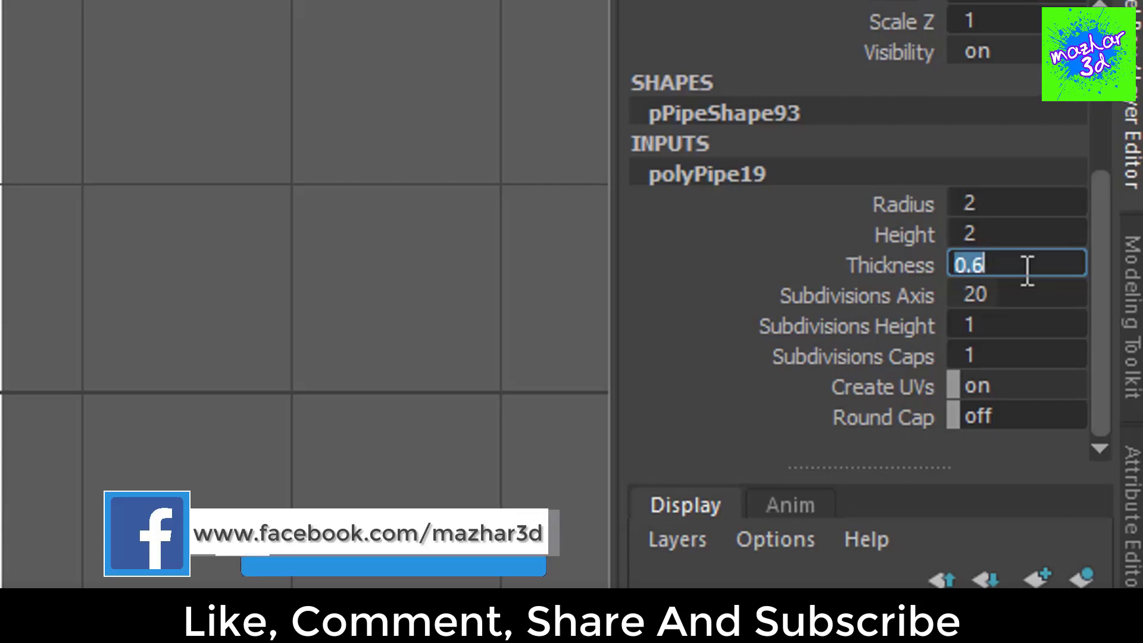
{"action": "type", "text": "1"}
{"action": "key", "text": "Return"}
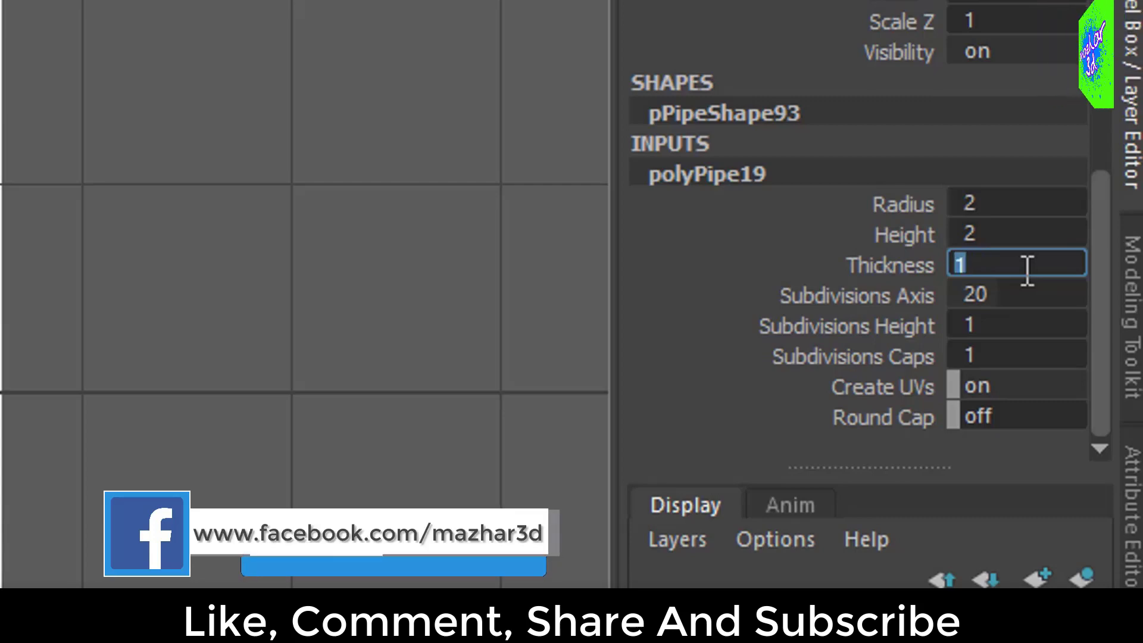
{"action": "type", "text": "0"}
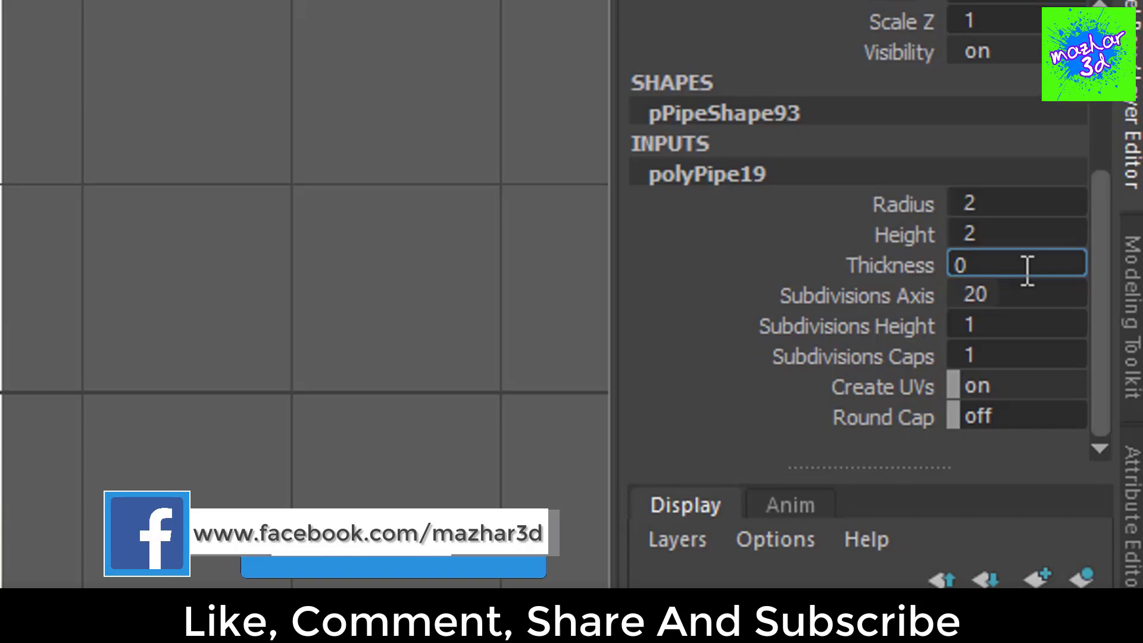
{"action": "type", "text": "5"}
{"action": "key", "text": "Return"}
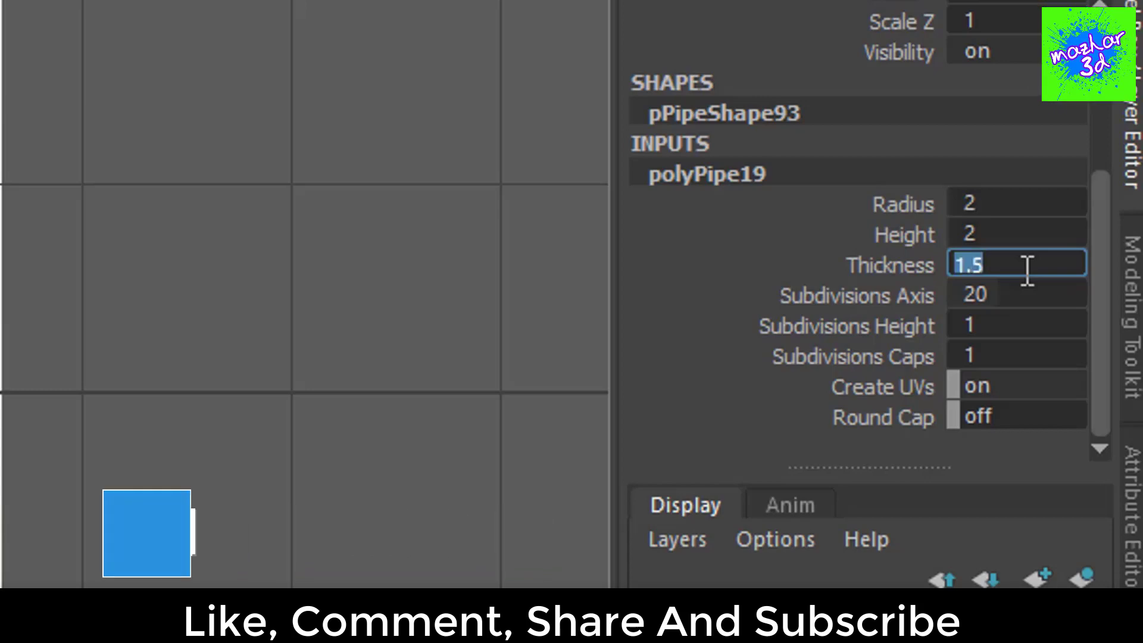
{"action": "type", "text": "1."}
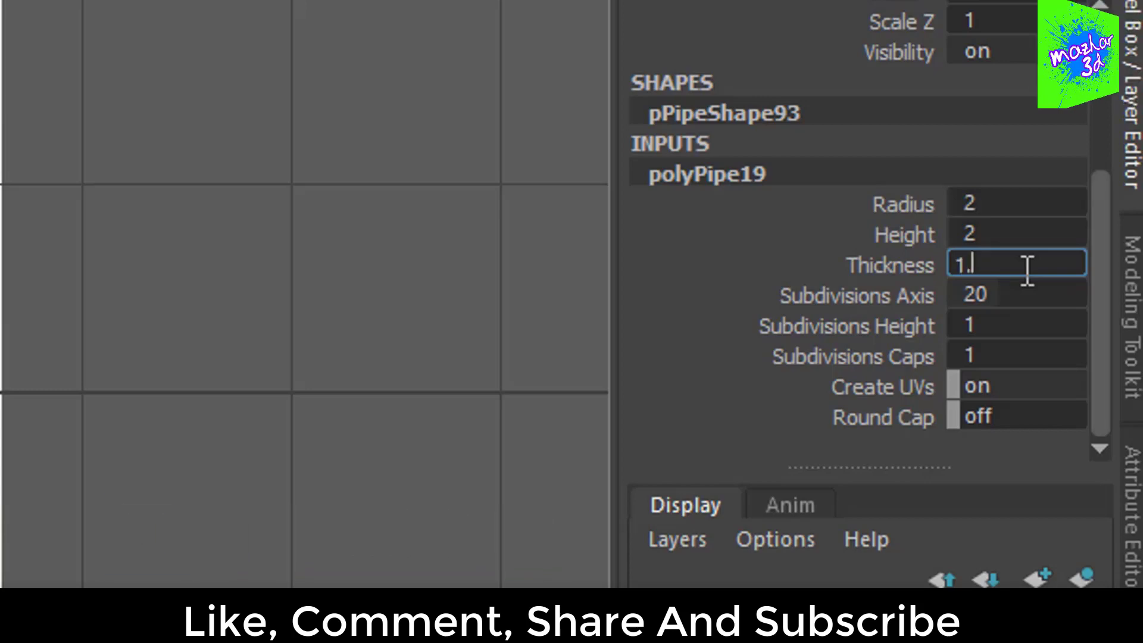
{"action": "type", "text": "4"}
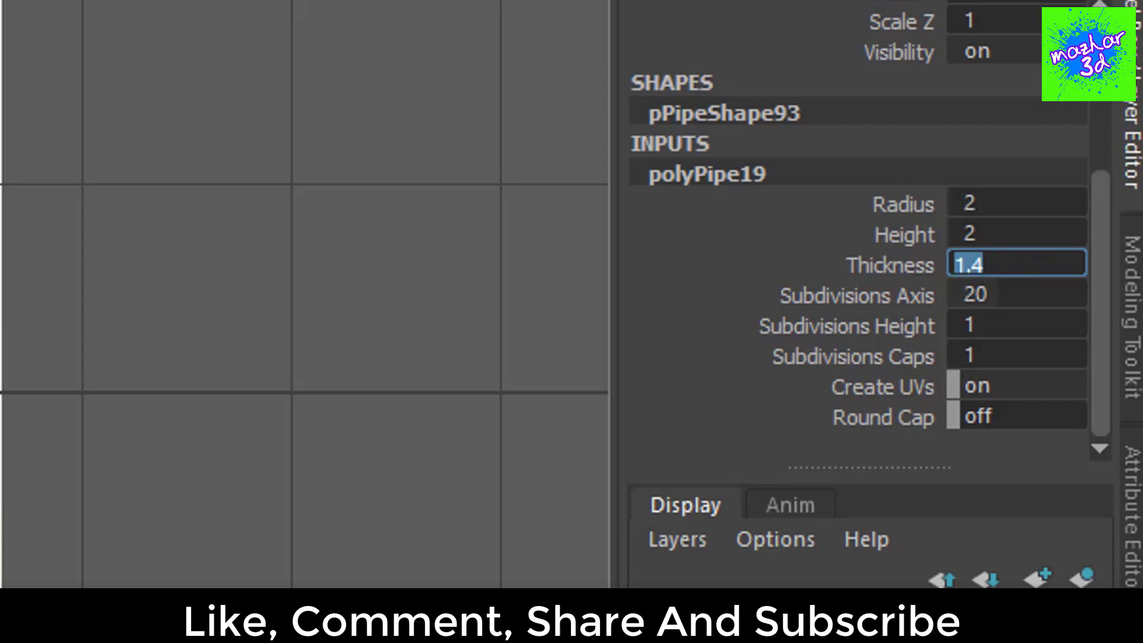
{"action": "key", "text": "Return"}
Step: Give the reselected pipe 12 axis subdivisions
{"action": "left_click", "coordinate": [488, 381]}
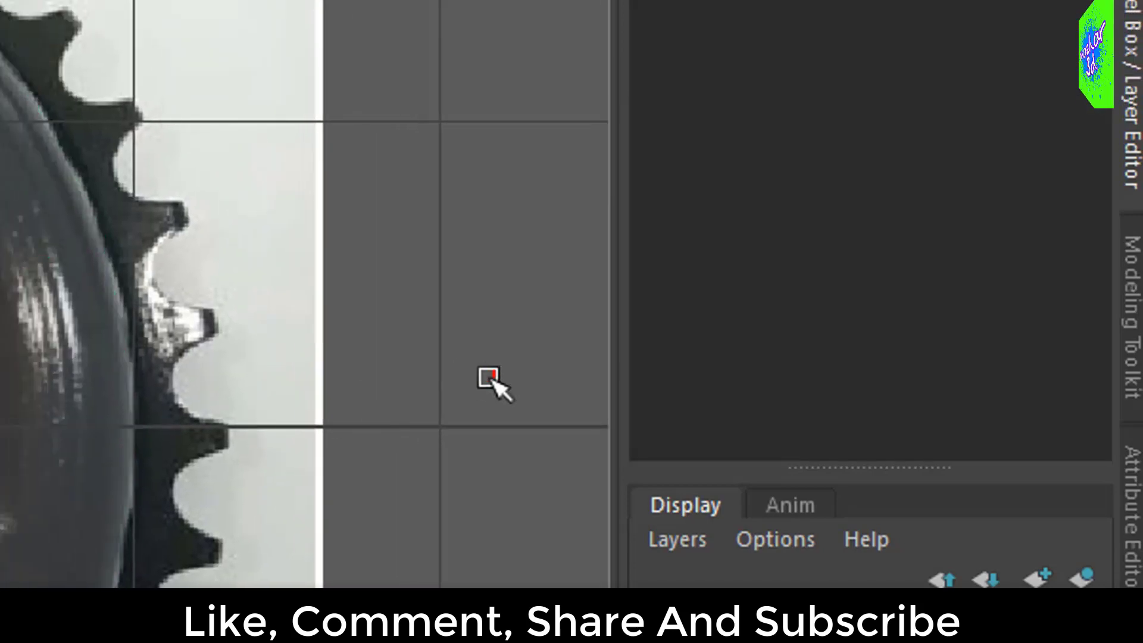
{"action": "left_click", "coordinate": [94, 422]}
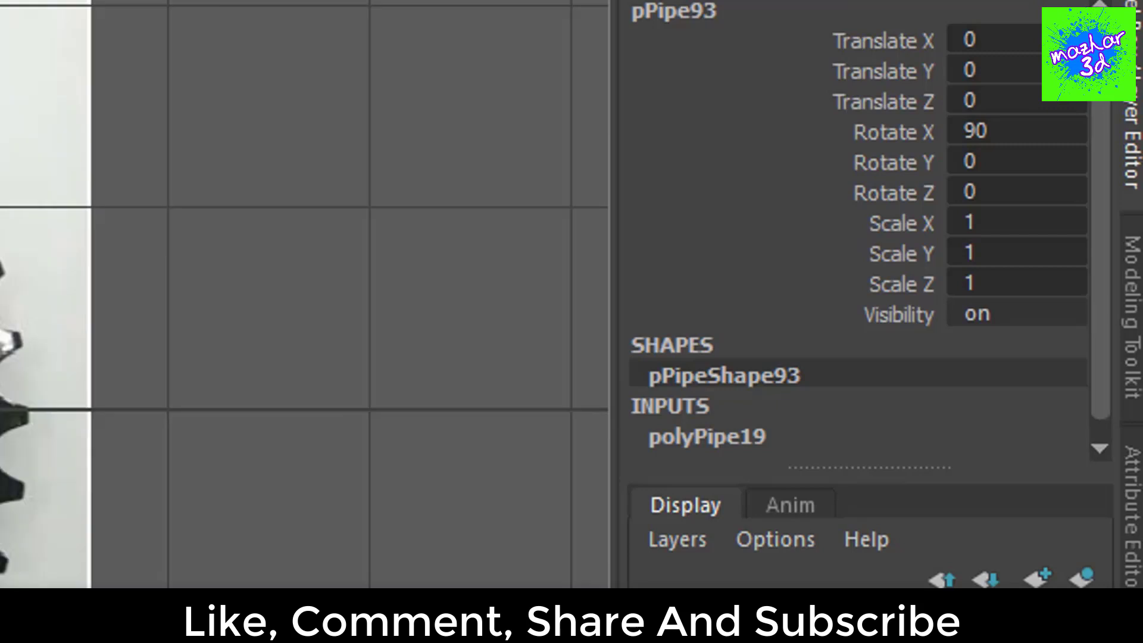
{"action": "middle_click_drag", "start_coordinate": [286, 286], "coordinate": [306, 305], "text": "alt"}
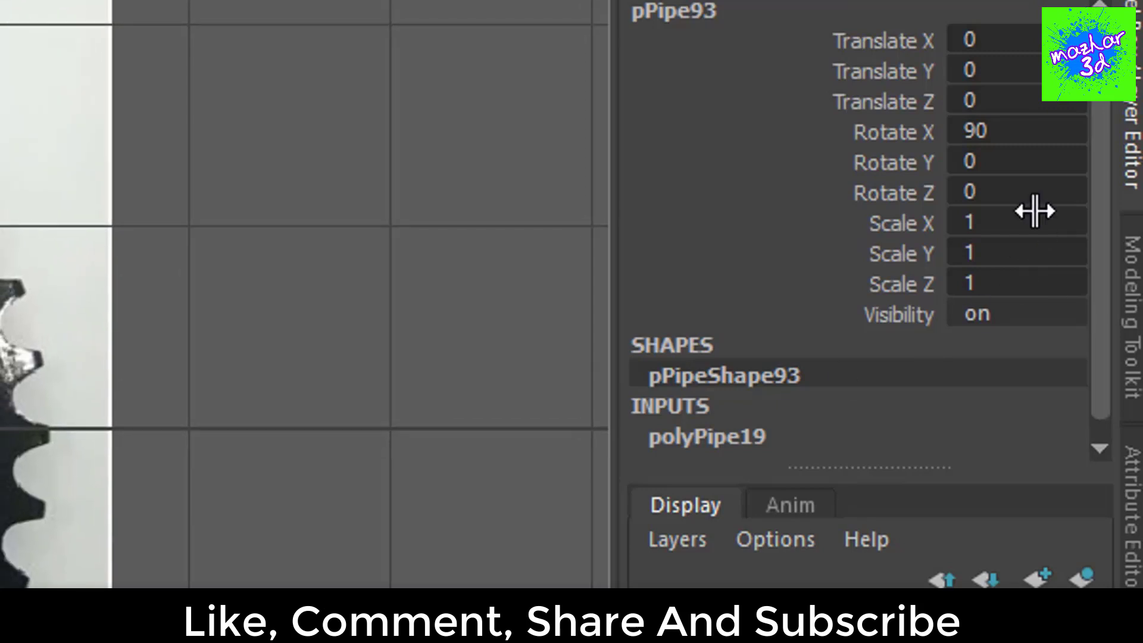
{"action": "left_click", "coordinate": [705, 439]}
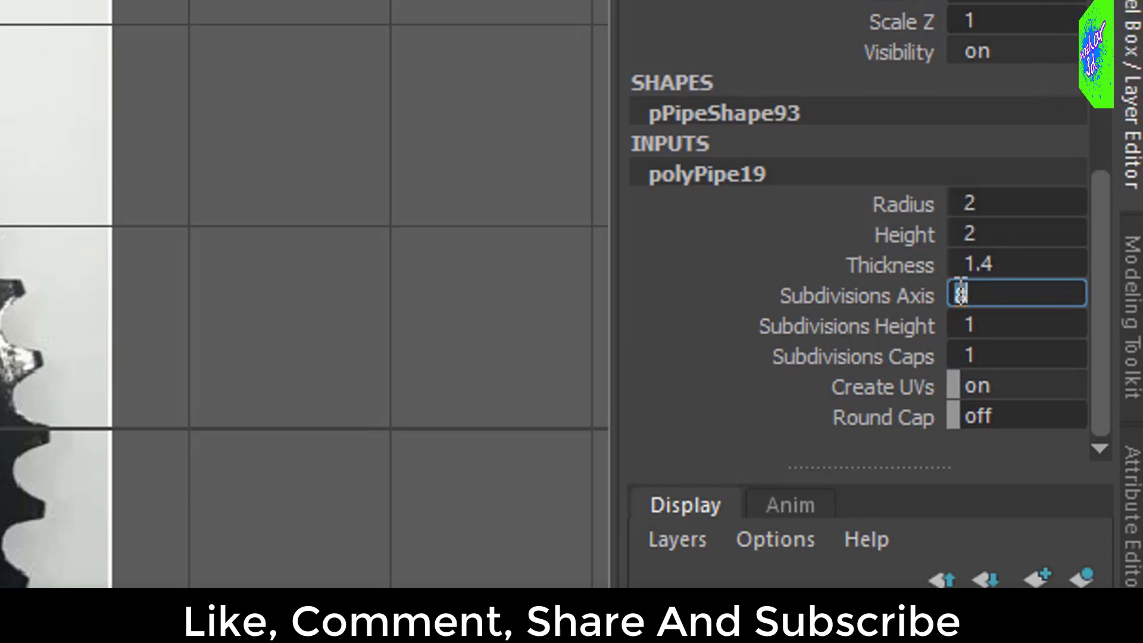
{"action": "type", "text": "12"}
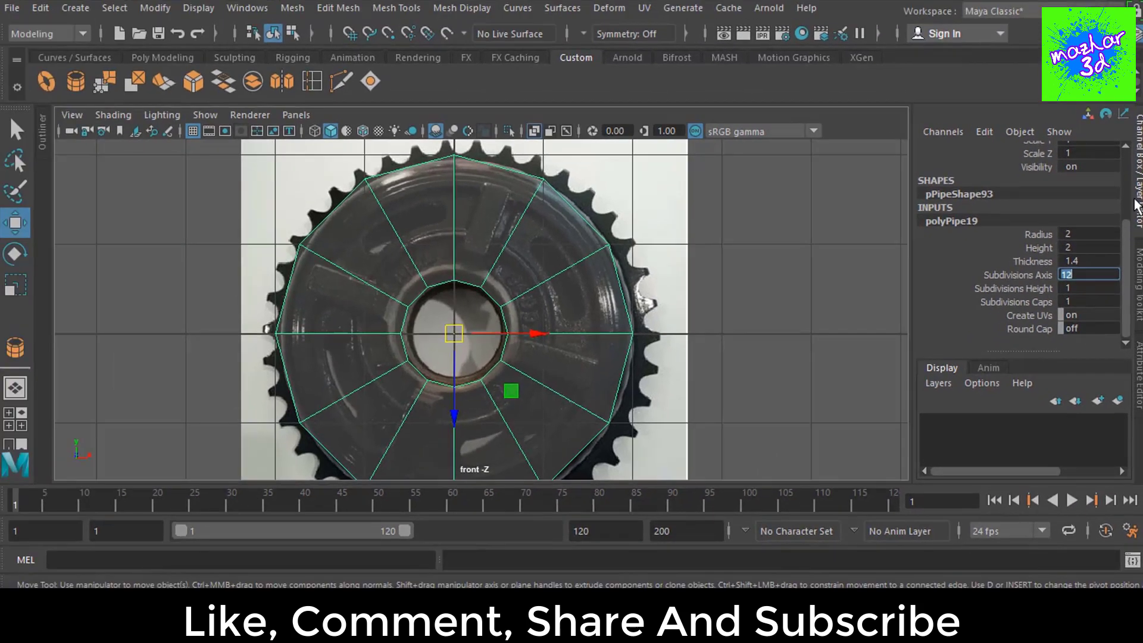
Step: Insert edge loops in the pipe's inner and middle rings
{"action": "left_click", "coordinate": [1138, 205]}
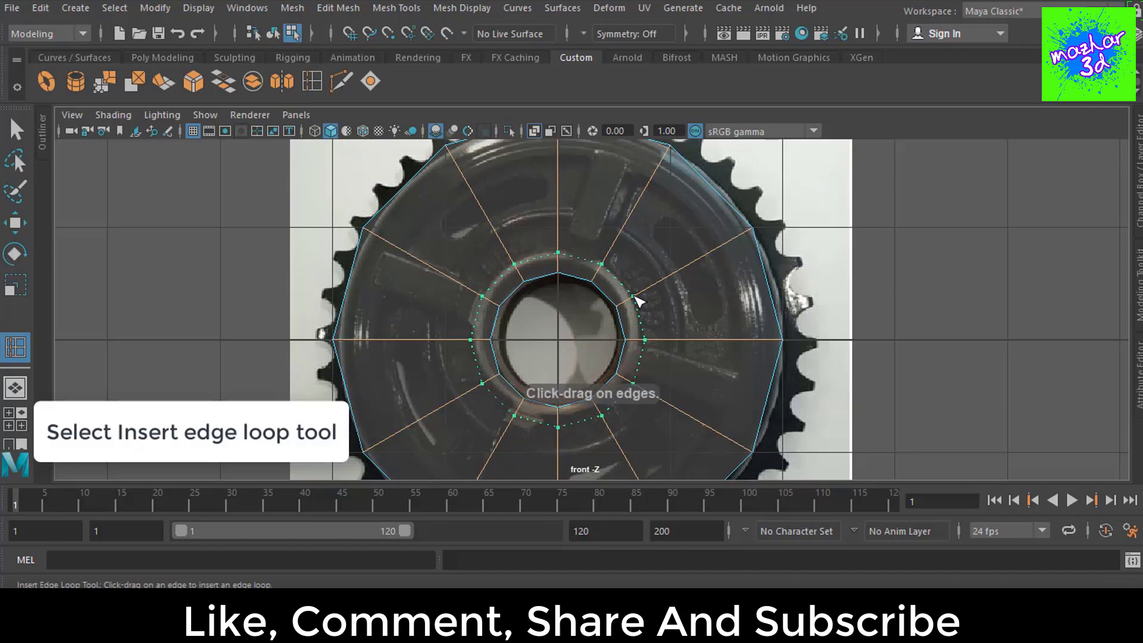
{"action": "left_click", "coordinate": [636, 301]}
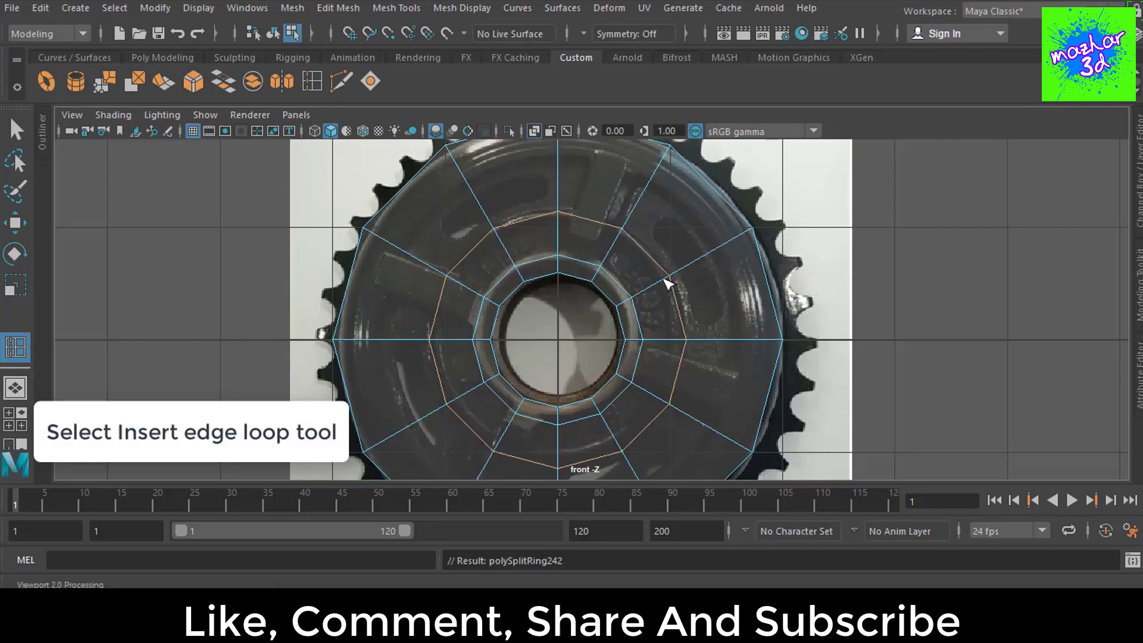
{"action": "left_click", "coordinate": [668, 287]}
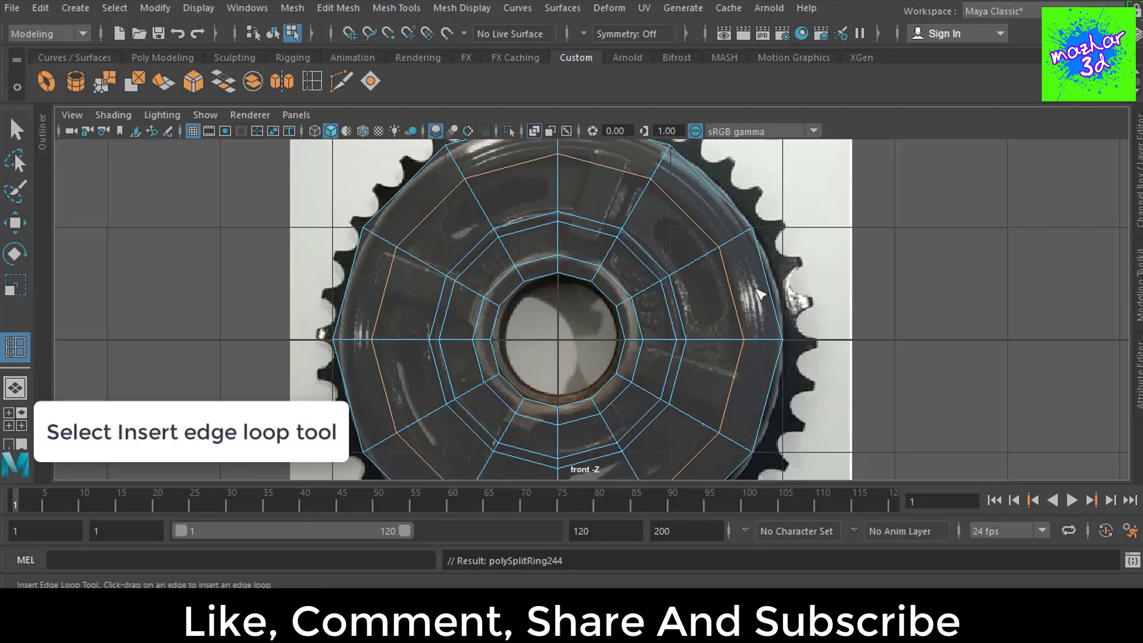
{"action": "mouse_move", "coordinate": [794, 288]}
{"action": "middle_mouse_down", "text": "alt"}
{"action": "mouse_move", "coordinate": [839, 226]}
{"action": "mouse_move", "coordinate": [813, 244]}
{"action": "mouse_move", "coordinate": [808, 268]}
{"action": "middle_mouse_up", "text": "alt"}
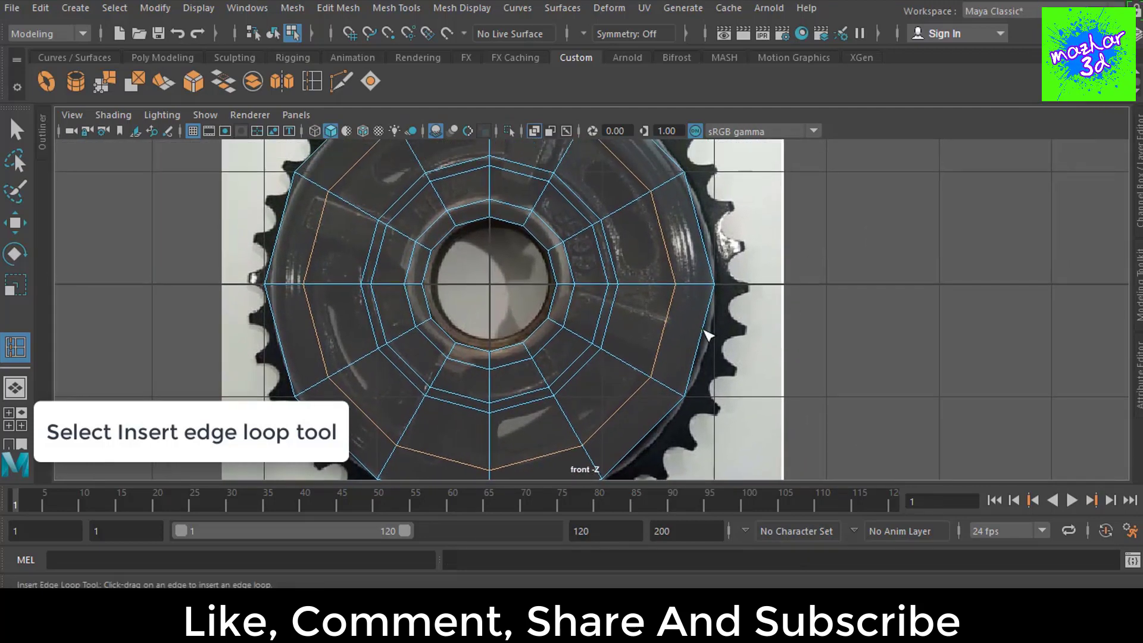
{"action": "key", "text": "q"}
{"action": "scroll", "coordinate": [797, 332], "scroll_direction": "up", "scroll_amount": 1}
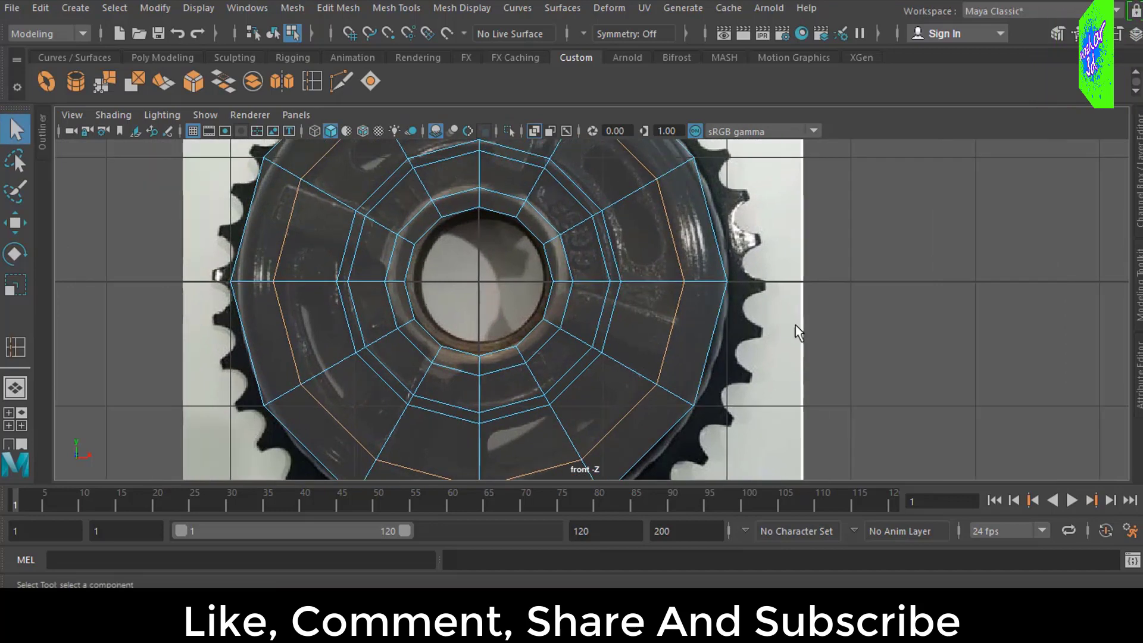
{"action": "scroll", "coordinate": [842, 454], "scroll_direction": "down", "scroll_amount": 2}
{"action": "scroll", "coordinate": [885, 372], "scroll_direction": "up", "scroll_amount": 2}
{"action": "mouse_move", "coordinate": [885, 373]}
{"action": "middle_mouse_down", "text": "alt"}
{"action": "mouse_move", "coordinate": [925, 350]}
{"action": "mouse_move", "coordinate": [913, 415]}
{"action": "middle_mouse_up", "text": "alt"}
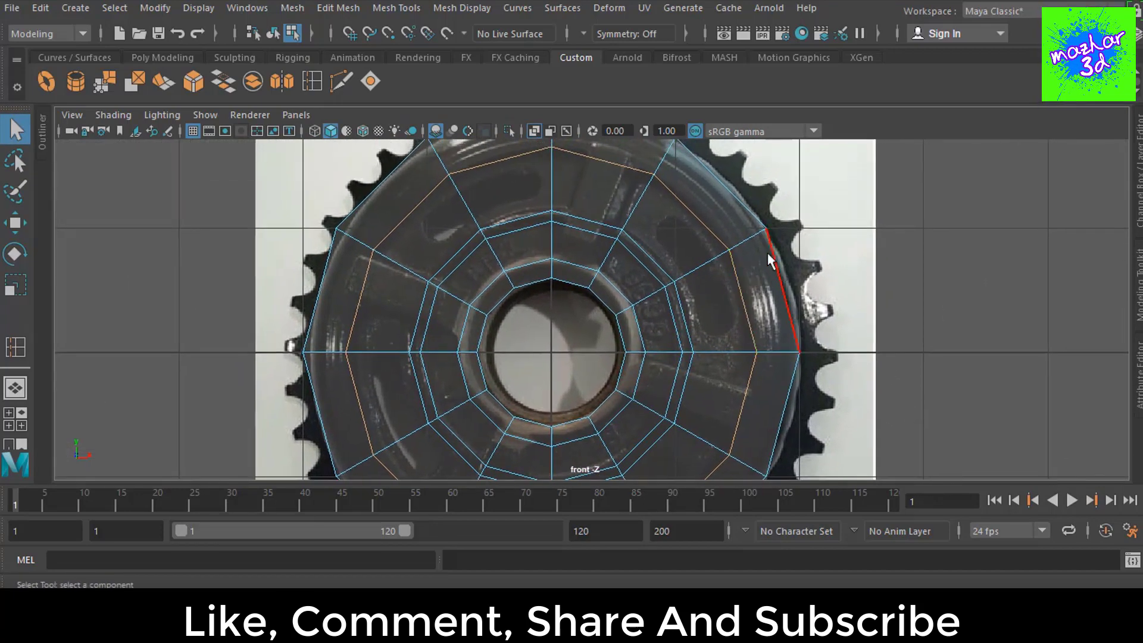
Step: Add another edge loop near the pipe's outer rim and view it in perspective
{"action": "left_click", "coordinate": [310, 86]}
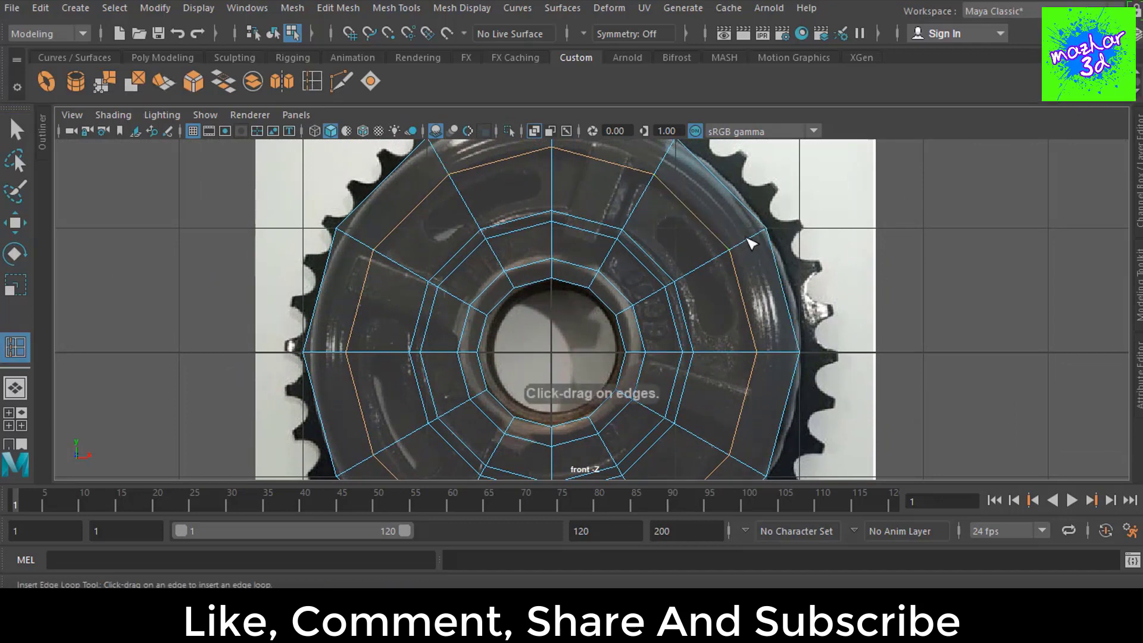
{"action": "left_click_drag", "start_coordinate": [747, 238], "coordinate": [748, 240]}
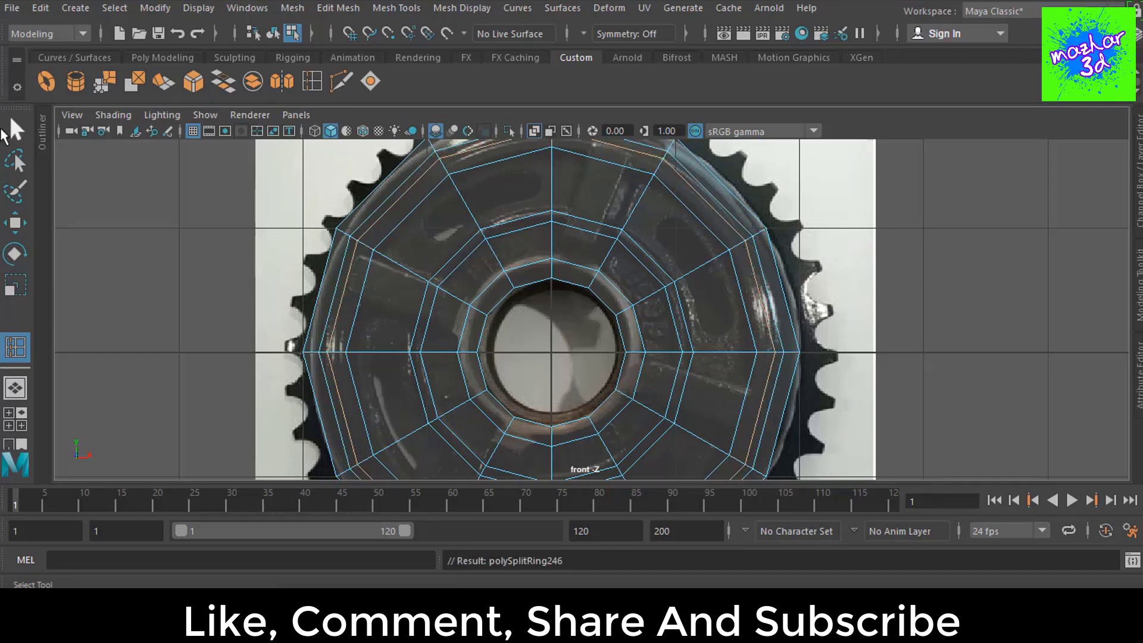
{"action": "left_click", "coordinate": [11, 125]}
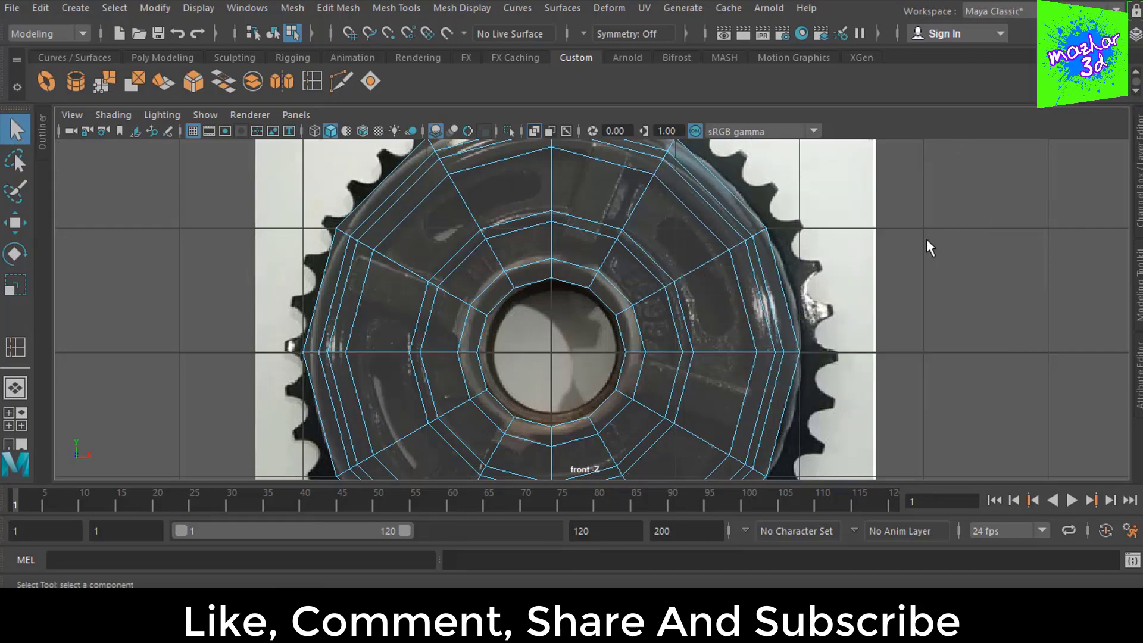
{"action": "key", "text": "space"}
{"action": "key", "text": "space"}
{"action": "mouse_move", "coordinate": [658, 256]}
{"action": "left_mouse_down", "text": "alt"}
{"action": "mouse_move", "coordinate": [803, 309]}
{"action": "mouse_move", "coordinate": [830, 289]}
{"action": "mouse_move", "coordinate": [801, 301]}
{"action": "left_mouse_up", "text": "alt"}
Step: Return to object mode and select the pipe and sprocket image plane in perspective
{"action": "key", "text": "F8"}
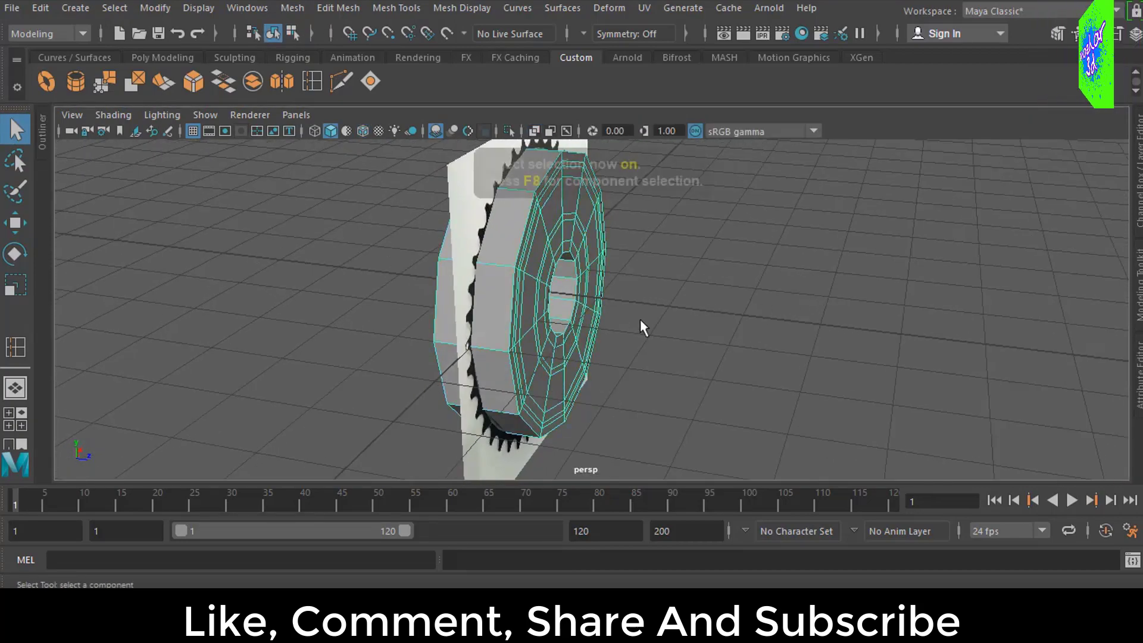
{"action": "key", "text": "w"}
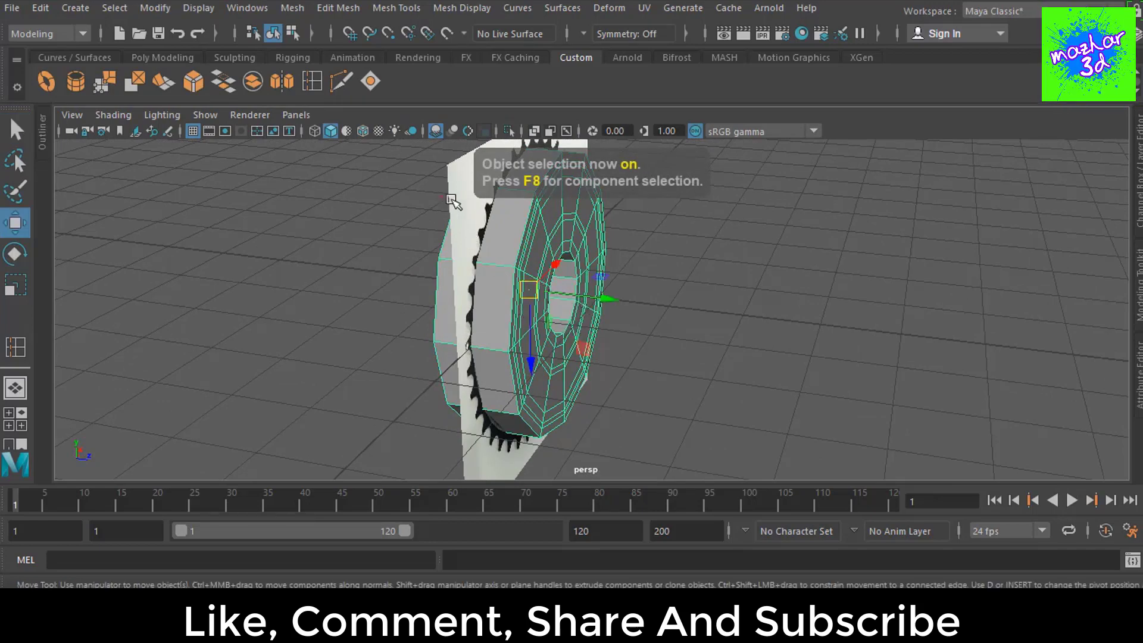
{"action": "left_click", "coordinate": [452, 200]}
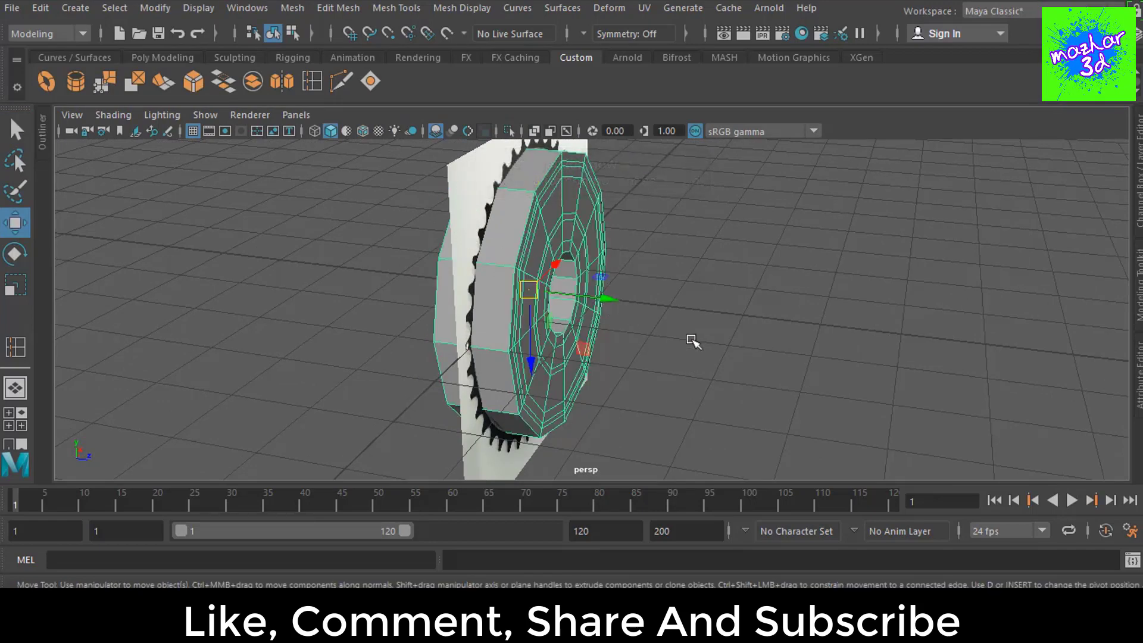
{"action": "mouse_move", "coordinate": [693, 341]}
{"action": "left_mouse_down", "text": "alt"}
{"action": "mouse_move", "coordinate": [834, 321]}
{"action": "mouse_move", "coordinate": [423, 171]}
{"action": "left_mouse_up", "text": "alt"}
{"action": "left_click", "coordinate": [421, 166]}
{"action": "scroll", "coordinate": [530, 290], "scroll_direction": "up", "scroll_amount": 3}
{"action": "mouse_move", "coordinate": [527, 288]}
{"action": "left_mouse_down"}
{"action": "mouse_move", "coordinate": [492, 286]}
{"action": "mouse_move", "coordinate": [694, 313]}
{"action": "left_mouse_up"}
Step: Turn on Wireframe on Shaded, toggling X-Ray shading on and back off
{"action": "left_click", "coordinate": [113, 114]}
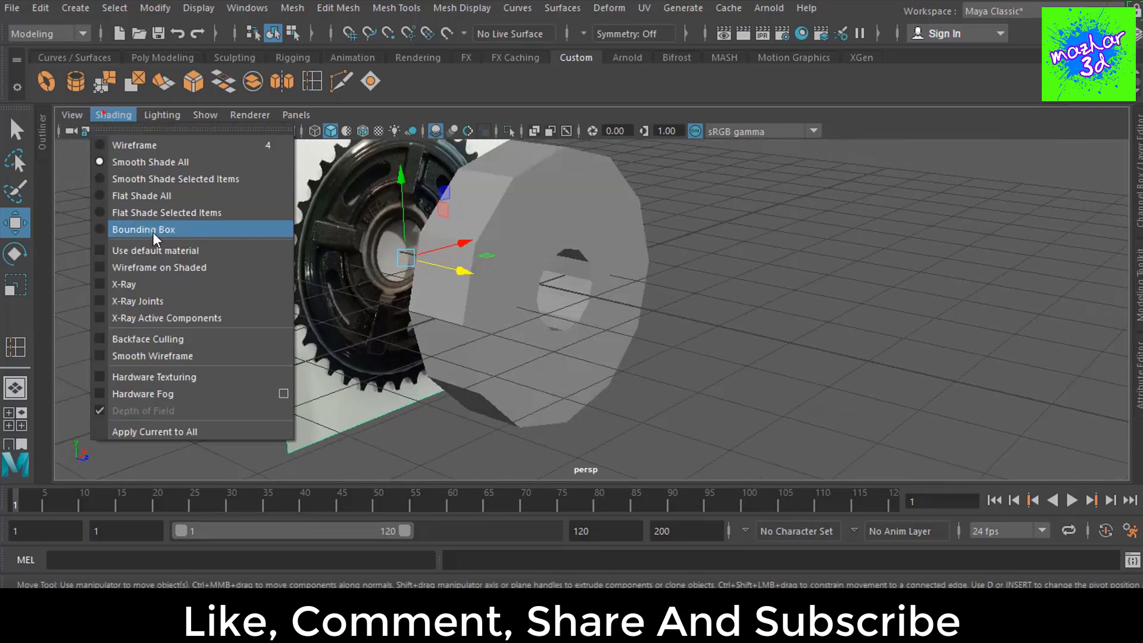
{"action": "left_click", "coordinate": [125, 284]}
{"action": "left_click", "coordinate": [112, 115]}
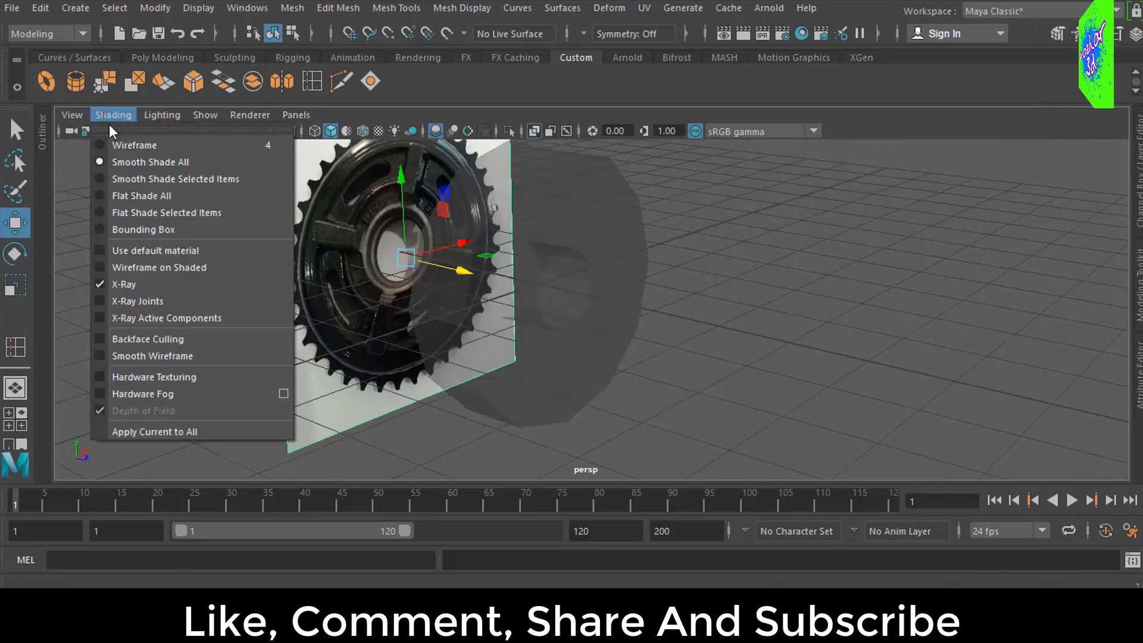
{"action": "left_click", "coordinate": [143, 268]}
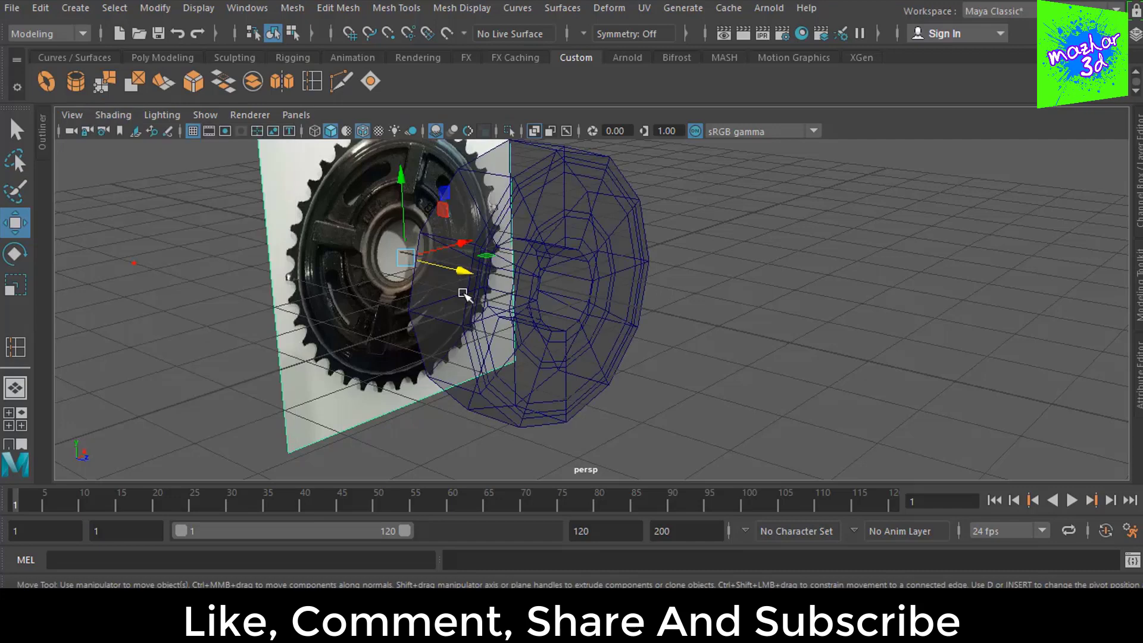
{"action": "left_click", "coordinate": [113, 115]}
{"action": "left_click", "coordinate": [125, 283]}
{"action": "left_click_drag", "start_coordinate": [643, 286], "coordinate": [701, 310], "text": "alt"}
Step: Flatten the pipe disc to a Y scale of about 0.337
{"action": "key", "text": "r"}
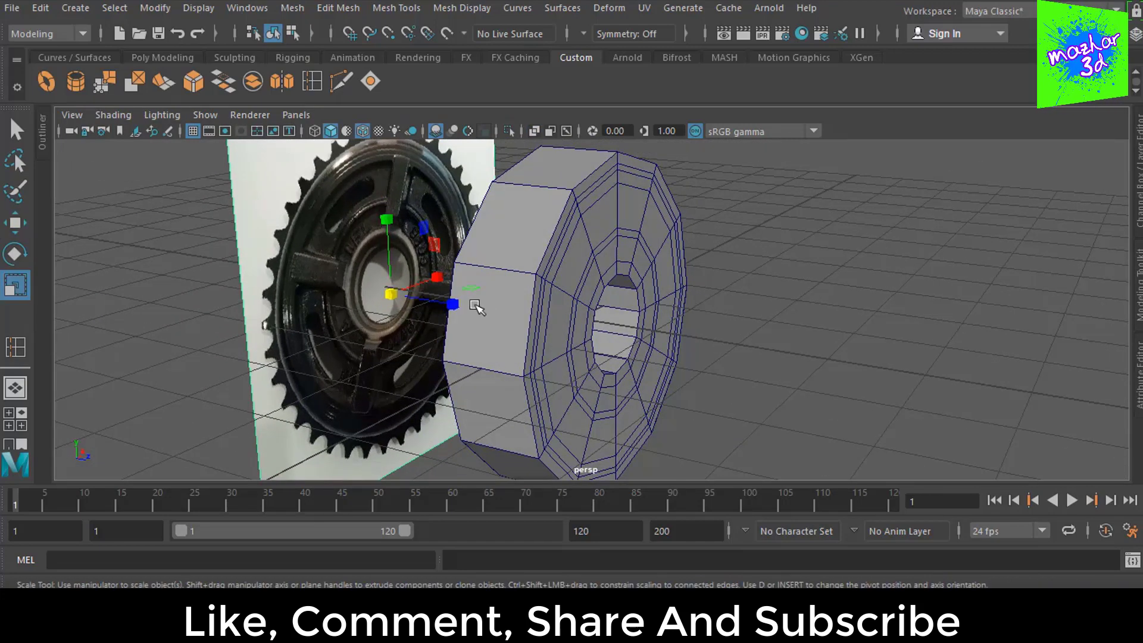
{"action": "left_click_drag", "start_coordinate": [452, 305], "coordinate": [443, 306]}
{"action": "left_click", "coordinate": [513, 324]}
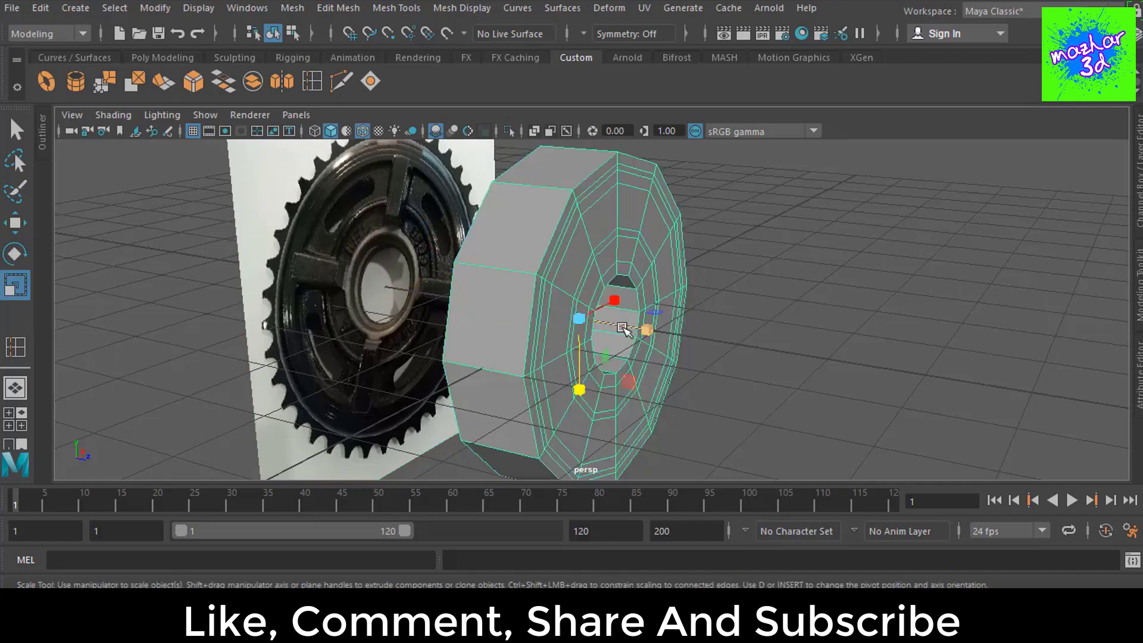
{"action": "mouse_move", "coordinate": [651, 326]}
{"action": "left_mouse_down"}
{"action": "mouse_move", "coordinate": [602, 334]}
{"action": "mouse_move", "coordinate": [744, 323]}
{"action": "mouse_move", "coordinate": [592, 306]}
{"action": "left_mouse_up"}
{"action": "scroll", "coordinate": [591, 194], "scroll_direction": "up", "scroll_amount": 1}
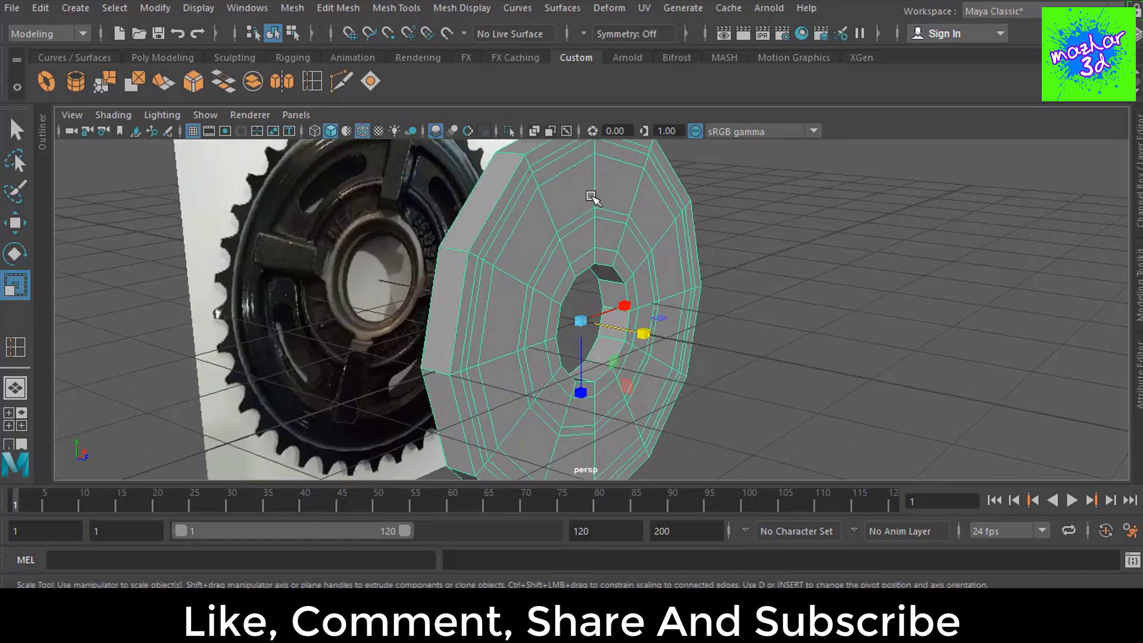
{"action": "scroll", "coordinate": [796, 294], "scroll_direction": "up", "scroll_amount": 1}
{"action": "scroll", "coordinate": [619, 261], "scroll_direction": "up", "scroll_amount": 2}
{"action": "scroll", "coordinate": [619, 261], "scroll_direction": "up", "scroll_amount": 1}
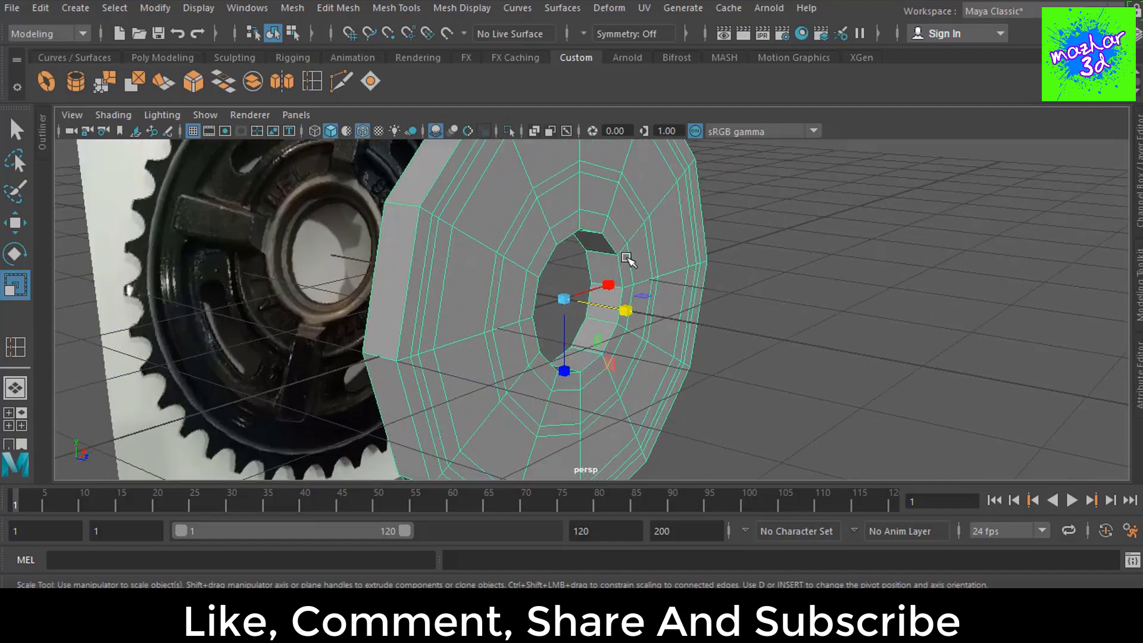
{"action": "key", "text": "F11"}
Step: Extrude the face ring around the hub hole and pull it outward
{"action": "left_click", "coordinate": [615, 237]}
{"action": "key", "text": "q"}
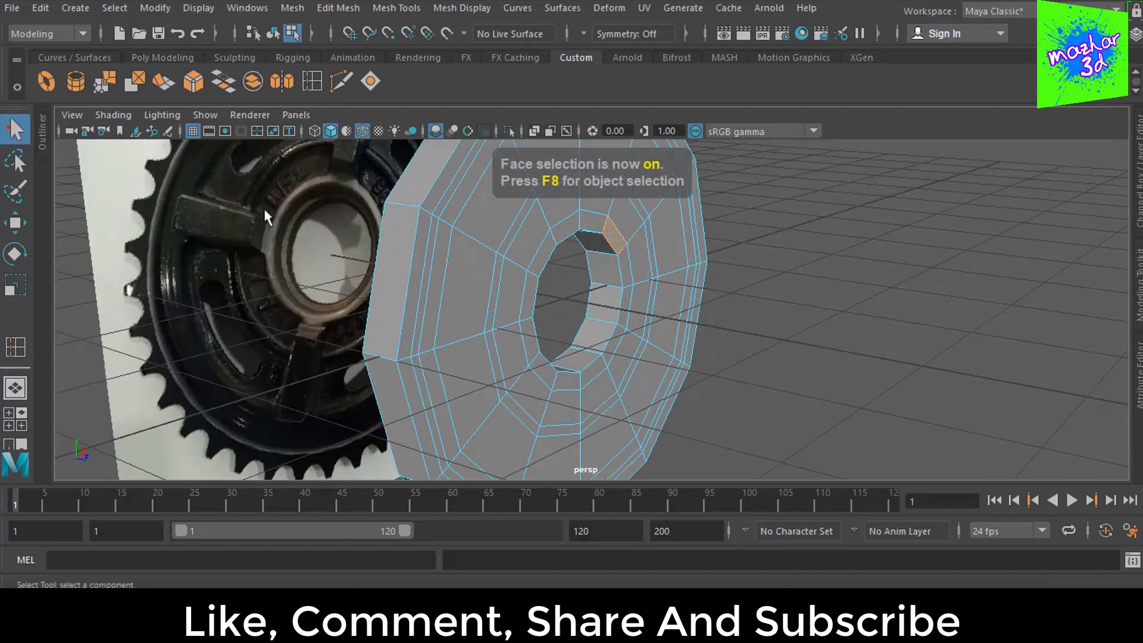
{"action": "double_click", "coordinate": [590, 224]}
{"action": "mouse_move", "coordinate": [749, 301]}
{"action": "middle_mouse_down", "text": "alt"}
{"action": "mouse_move", "coordinate": [774, 327]}
{"action": "mouse_move", "coordinate": [780, 387]}
{"action": "middle_mouse_up", "text": "alt"}
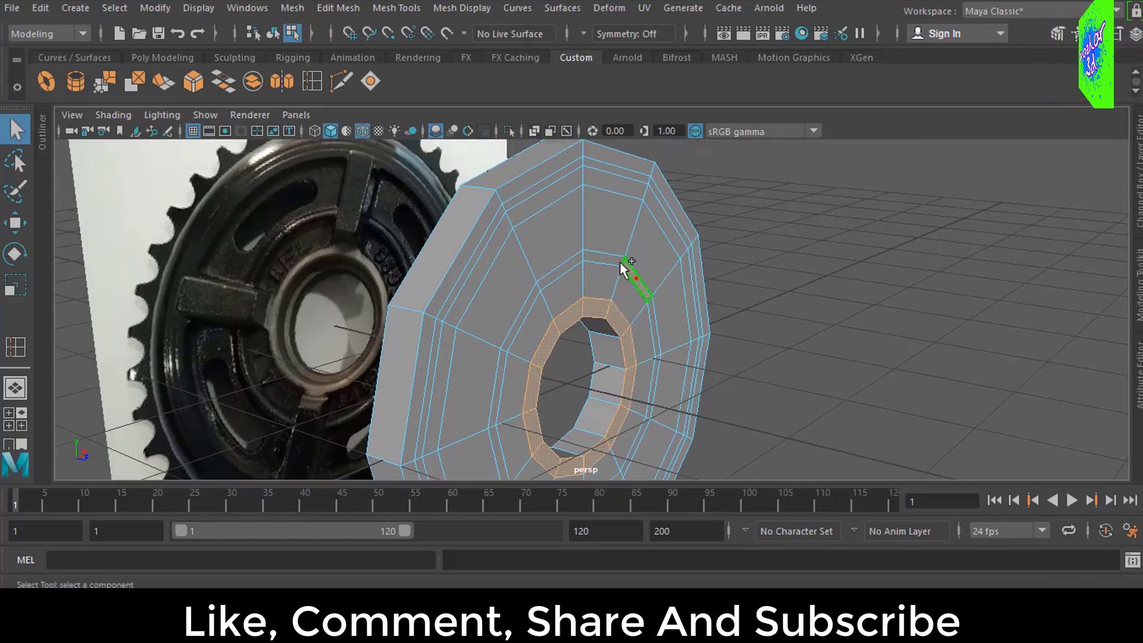
{"action": "left_click_drag", "start_coordinate": [762, 334], "coordinate": [777, 355], "text": "alt"}
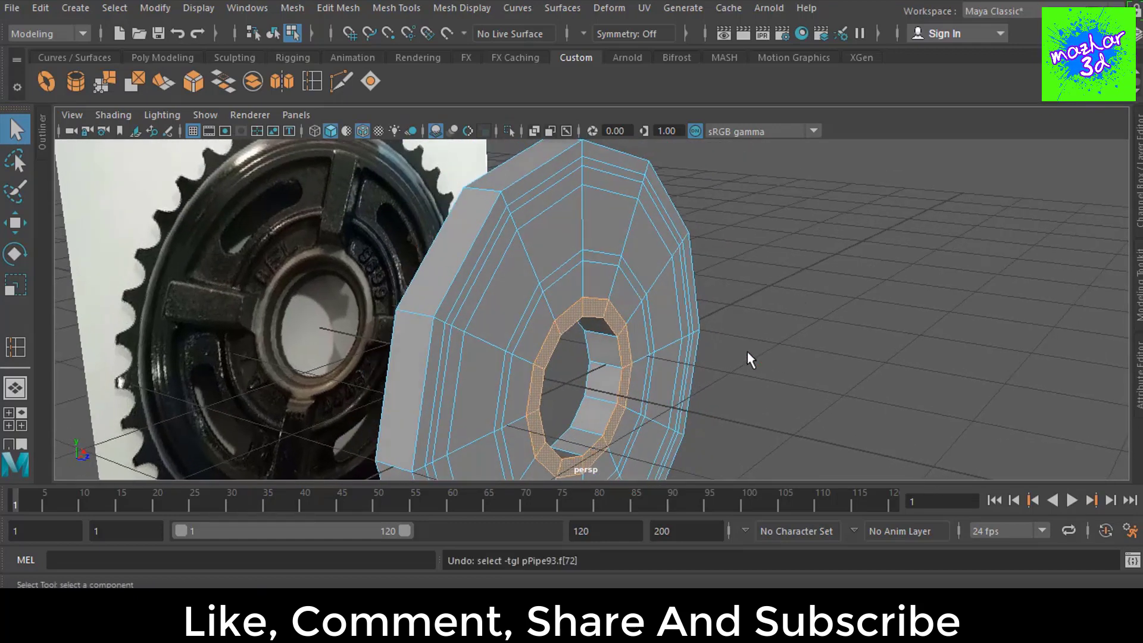
{"action": "key", "text": "ctrl+e"}
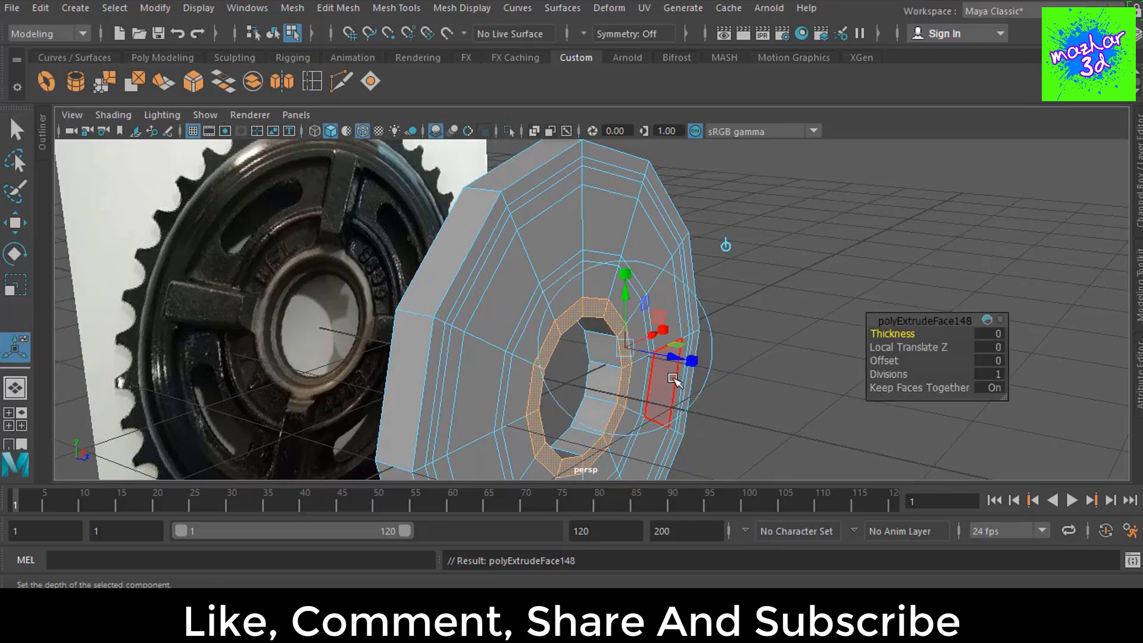
{"action": "mouse_move", "coordinate": [631, 405]}
{"action": "left_mouse_down"}
{"action": "mouse_move", "coordinate": [719, 367]}
{"action": "mouse_move", "coordinate": [670, 393]}
{"action": "mouse_move", "coordinate": [663, 384]}
{"action": "mouse_move", "coordinate": [649, 259]}
{"action": "left_mouse_up"}
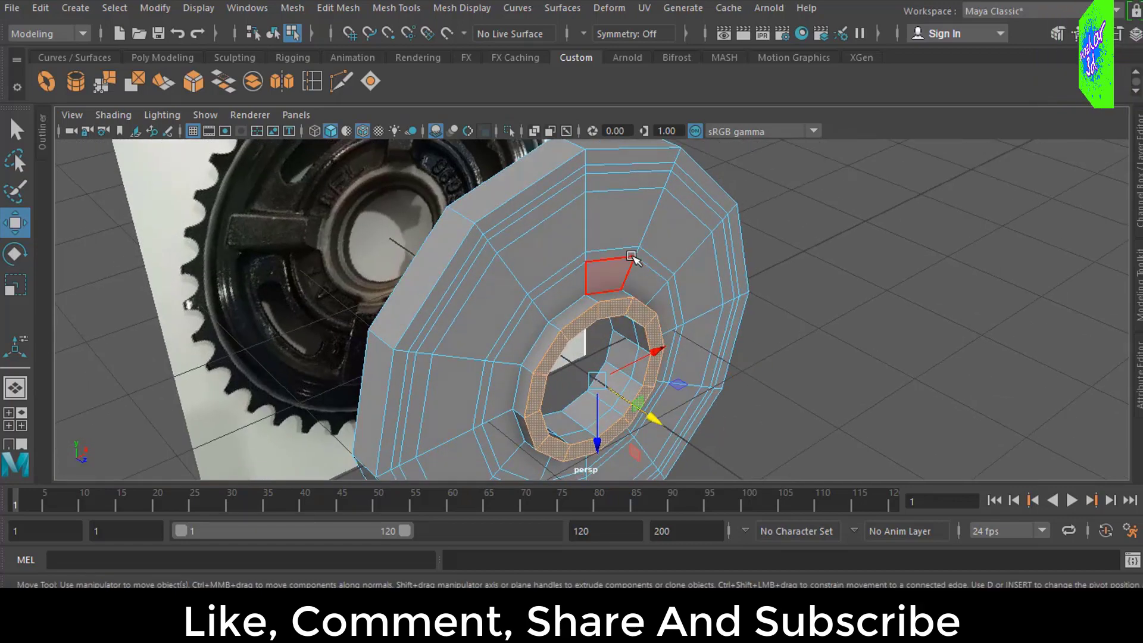
Step: Extrude the next inner face ring and push it forward along its depth
{"action": "left_click", "coordinate": [613, 268]}
{"action": "double_click", "coordinate": [582, 256]}
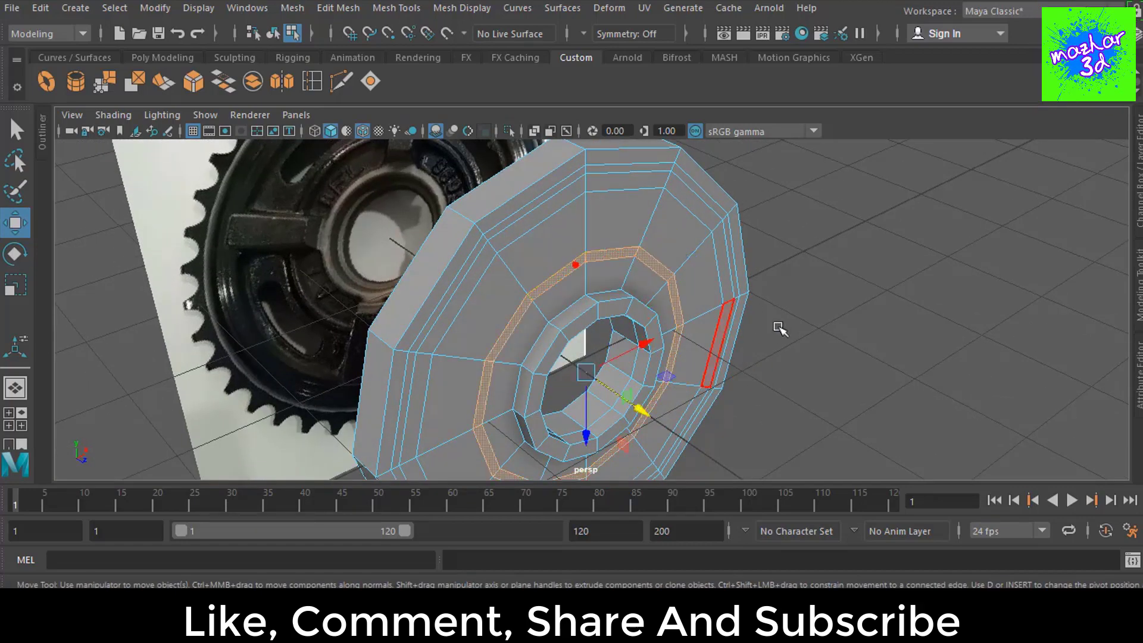
{"action": "mouse_move", "coordinate": [778, 327]}
{"action": "left_mouse_down", "text": "alt"}
{"action": "mouse_move", "coordinate": [800, 329]}
{"action": "mouse_move", "coordinate": [805, 312]}
{"action": "left_mouse_up", "text": "alt"}
{"action": "left_click_drag", "start_coordinate": [824, 317], "coordinate": [823, 317], "text": "alt"}
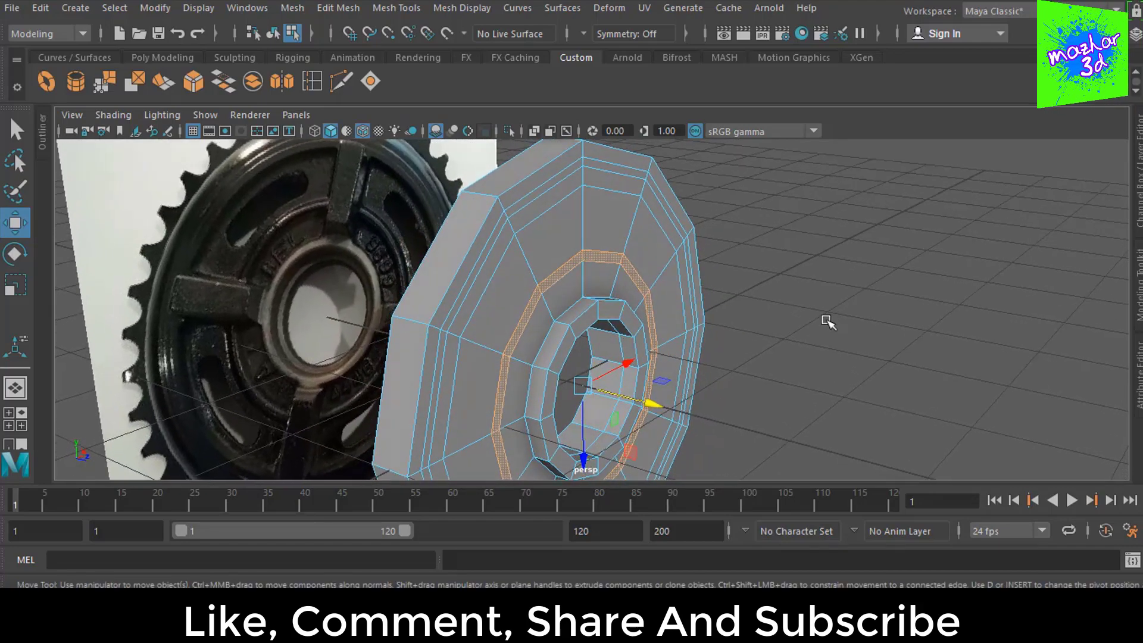
{"action": "key", "text": "ctrl+e"}
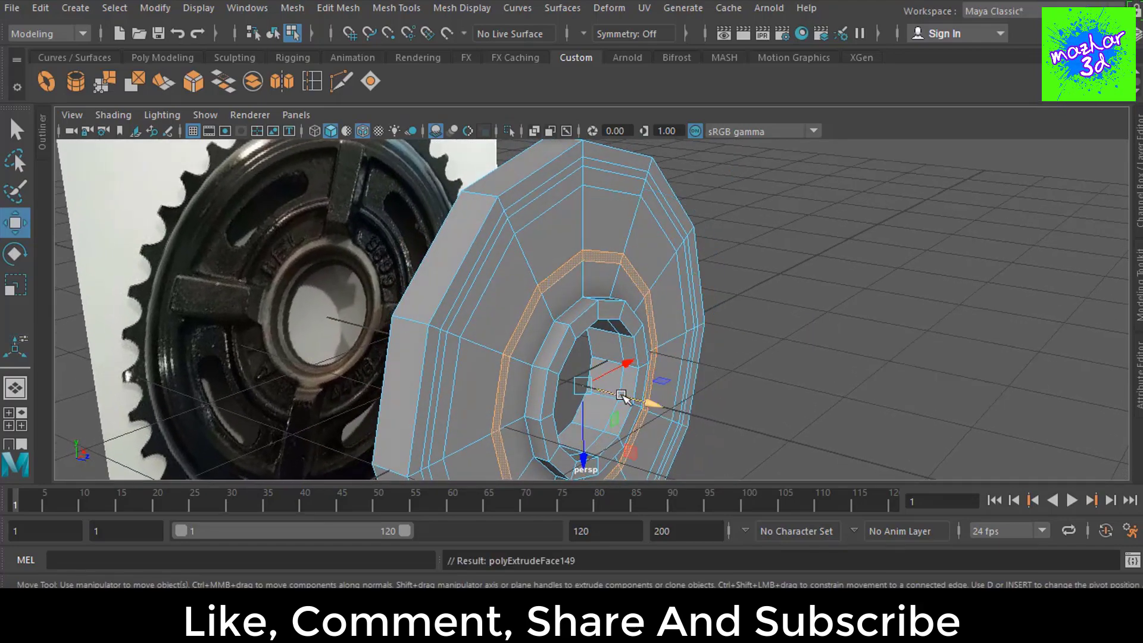
{"action": "mouse_move", "coordinate": [620, 395]}
{"action": "left_mouse_down"}
{"action": "mouse_move", "coordinate": [597, 323]}
{"action": "mouse_move", "coordinate": [893, 356]}
{"action": "left_mouse_up"}
{"action": "left_click_drag", "start_coordinate": [658, 388], "coordinate": [654, 387]}
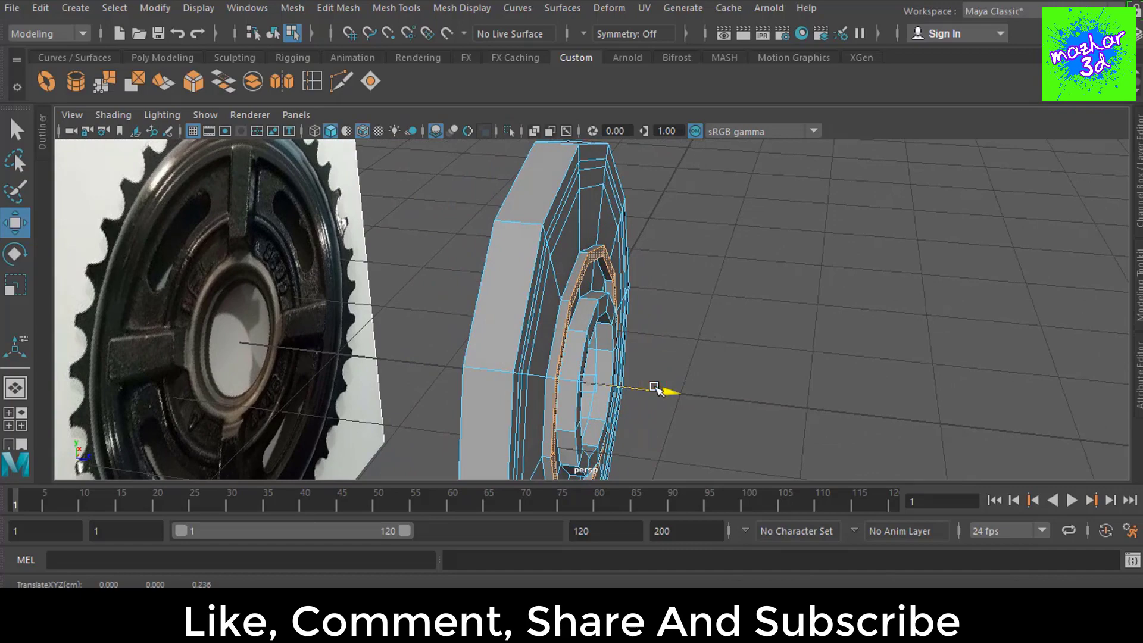
{"action": "mouse_move", "coordinate": [824, 311]}
{"action": "left_mouse_down", "text": "alt"}
{"action": "mouse_move", "coordinate": [729, 310]}
{"action": "mouse_move", "coordinate": [714, 298]}
{"action": "mouse_move", "coordinate": [755, 339]}
{"action": "mouse_move", "coordinate": [660, 318]}
{"action": "mouse_move", "coordinate": [684, 324]}
{"action": "left_mouse_up", "text": "alt"}
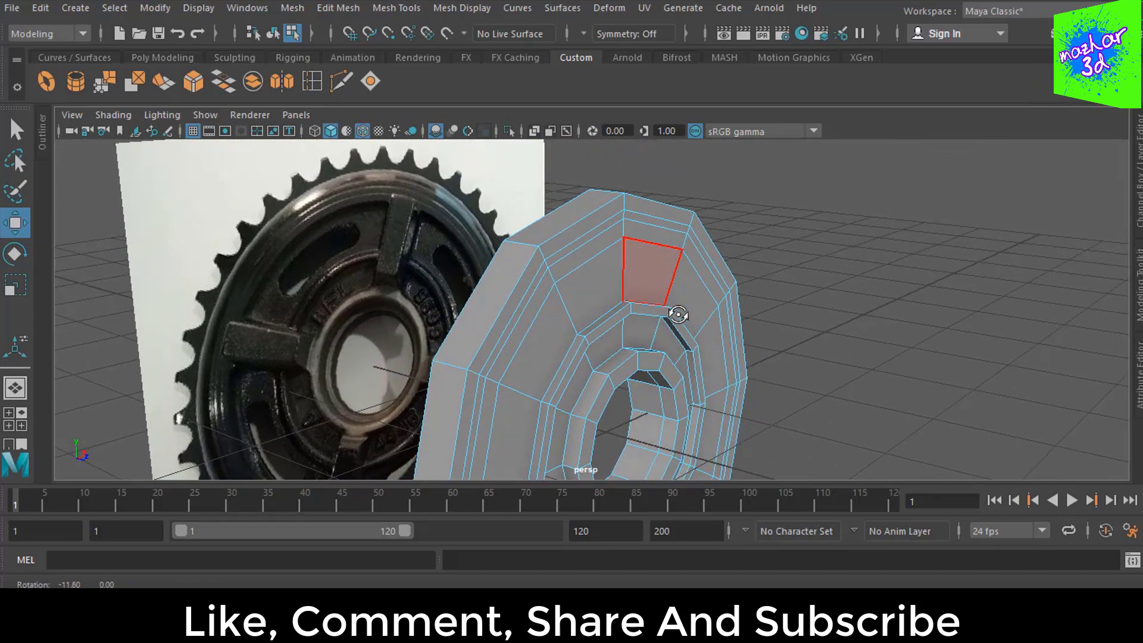
Step: Extrude the outer rim's face loop and push it forward about 0.24 units
{"action": "left_click", "coordinate": [652, 232]}
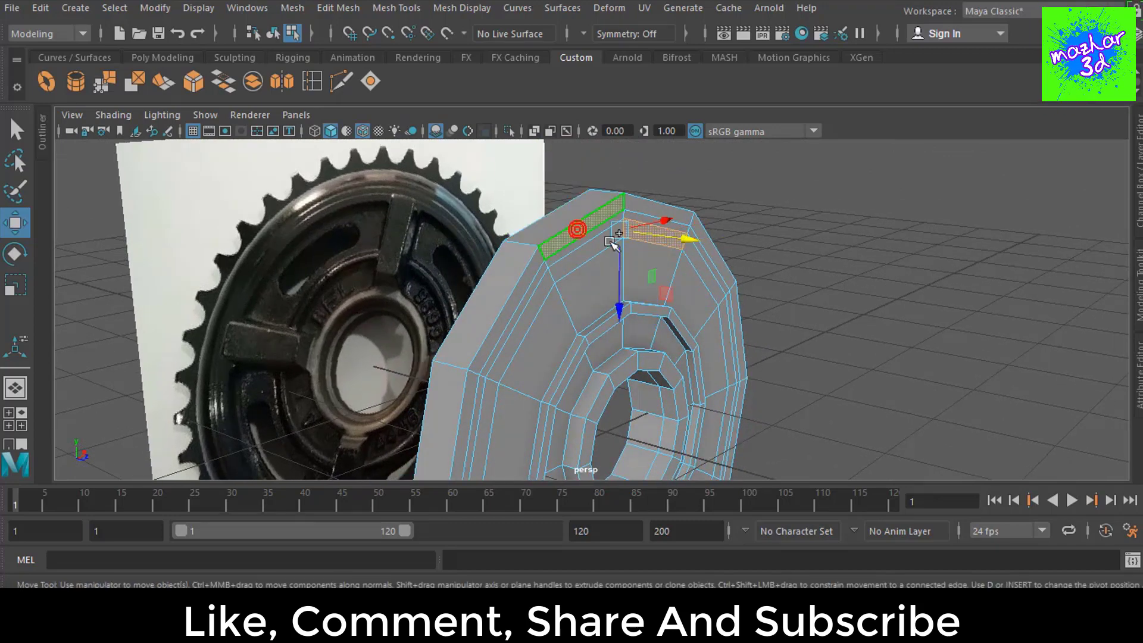
{"action": "left_click", "coordinate": [780, 253]}
{"action": "left_click", "coordinate": [677, 215]}
{"action": "double_click", "coordinate": [622, 219], "text": "shift"}
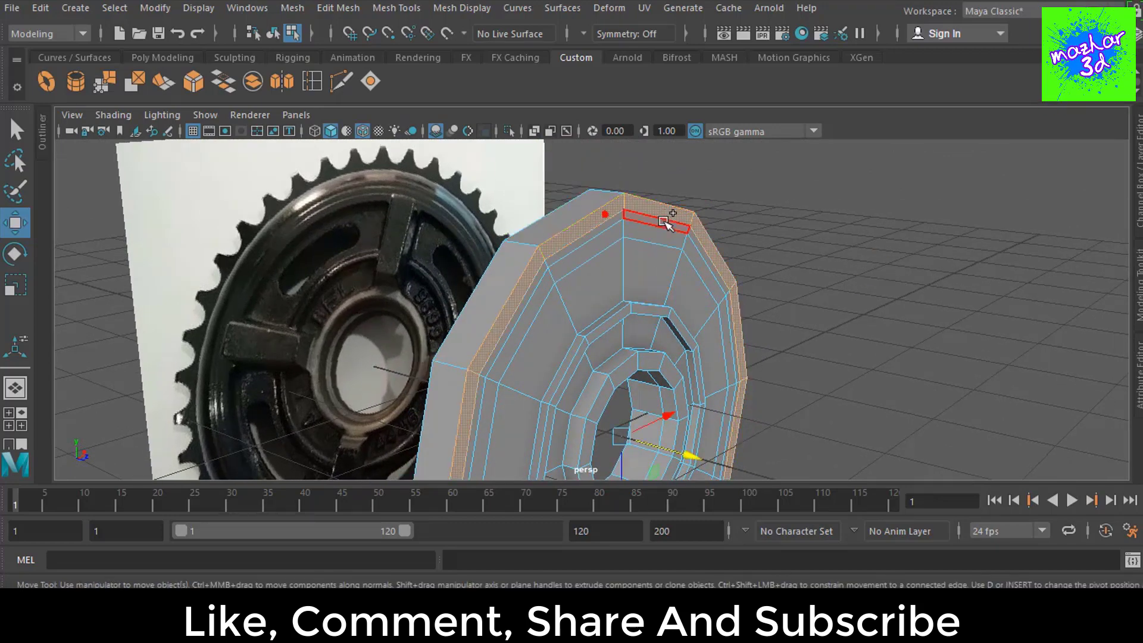
{"action": "key", "text": "ctrl+z"}
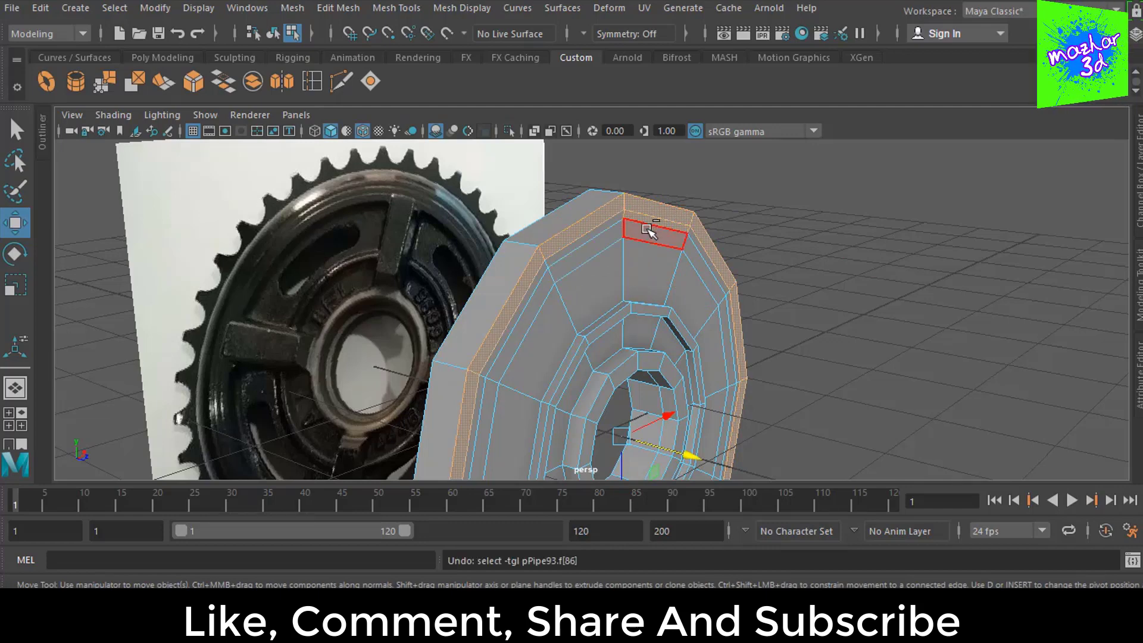
{"action": "double_click", "coordinate": [619, 219], "text": "shift"}
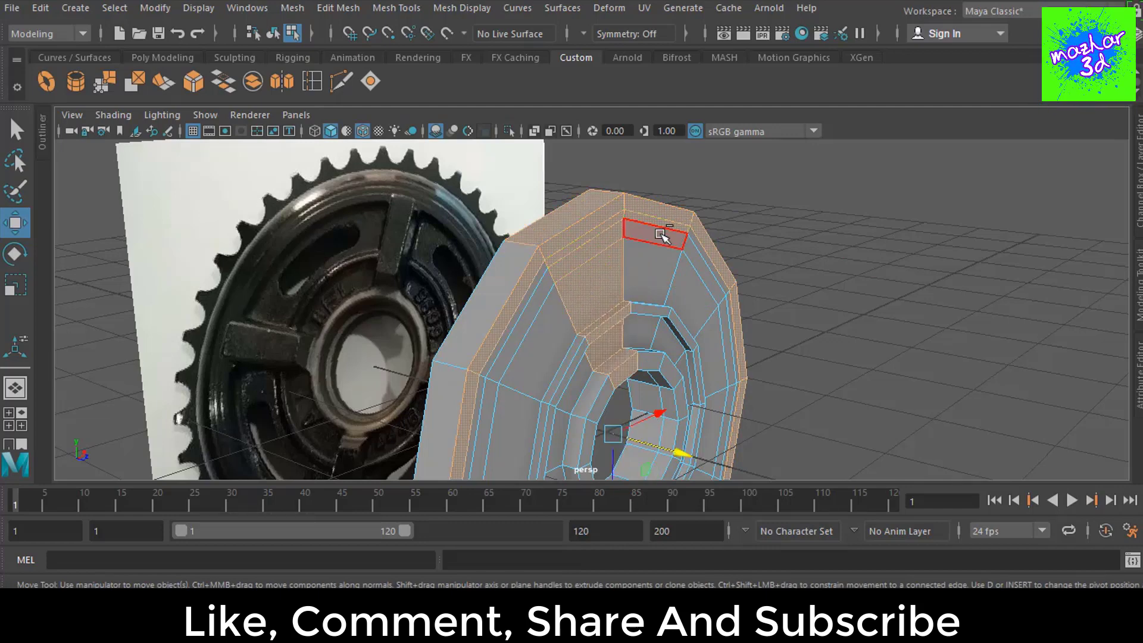
{"action": "key", "text": "ctrl+z"}
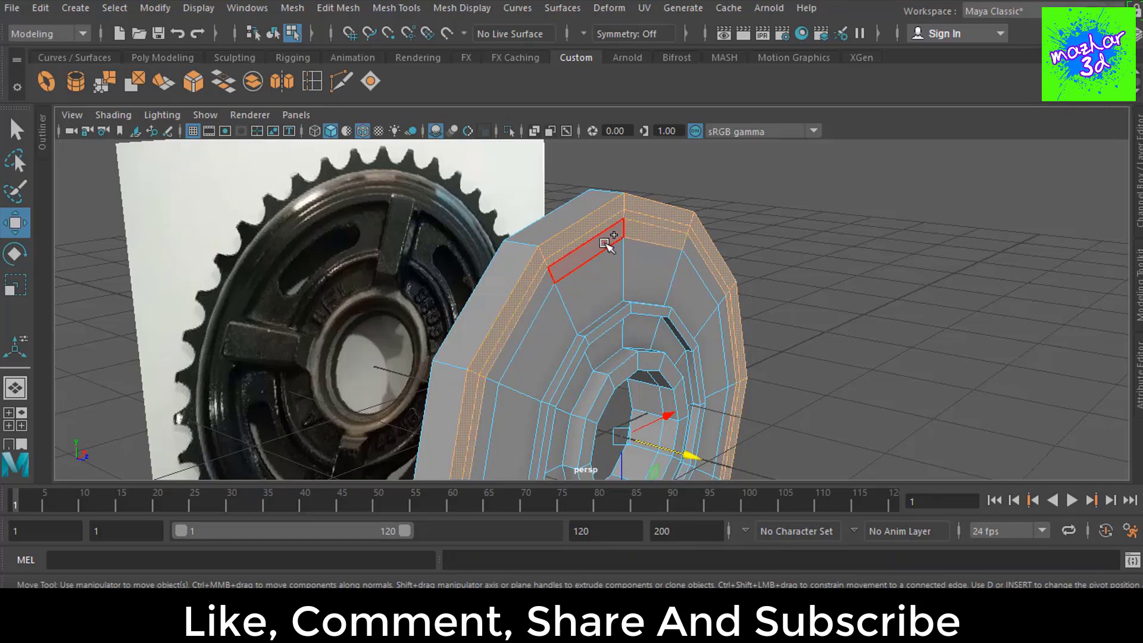
{"action": "key", "text": "ctrl+e"}
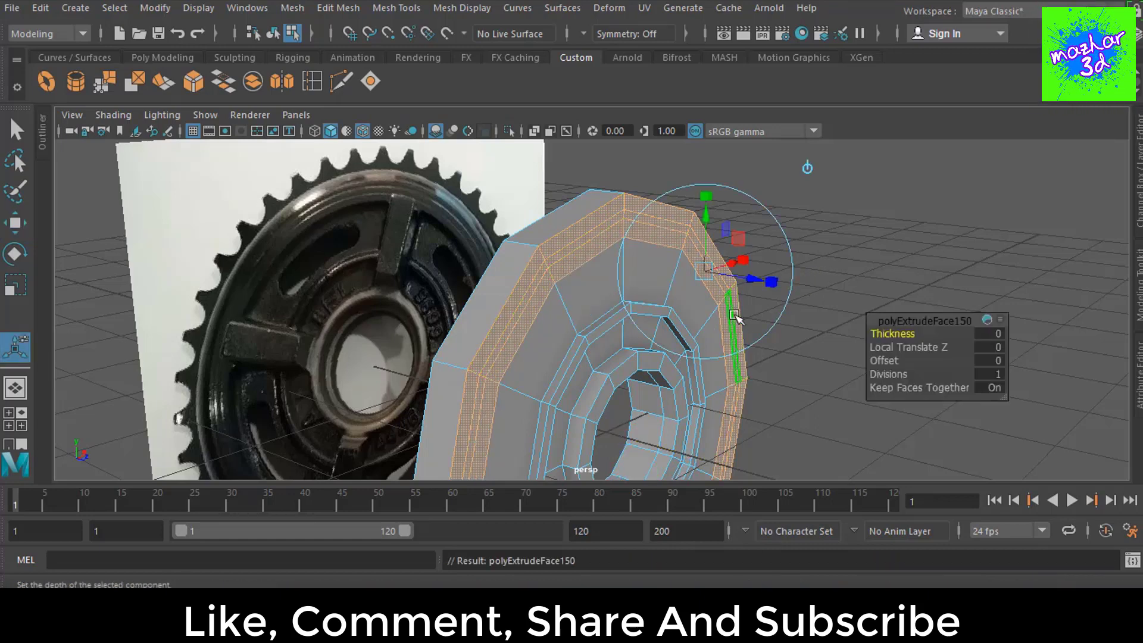
{"action": "mouse_move", "coordinate": [677, 457]}
{"action": "left_mouse_down"}
{"action": "mouse_move", "coordinate": [834, 390]}
{"action": "mouse_move", "coordinate": [849, 403]}
{"action": "mouse_move", "coordinate": [689, 429]}
{"action": "mouse_move", "coordinate": [689, 326]}
{"action": "mouse_move", "coordinate": [738, 327]}
{"action": "mouse_move", "coordinate": [586, 225]}
{"action": "mouse_move", "coordinate": [646, 250]}
{"action": "mouse_move", "coordinate": [881, 230]}
{"action": "left_mouse_up"}
{"action": "left_click", "coordinate": [888, 222]}
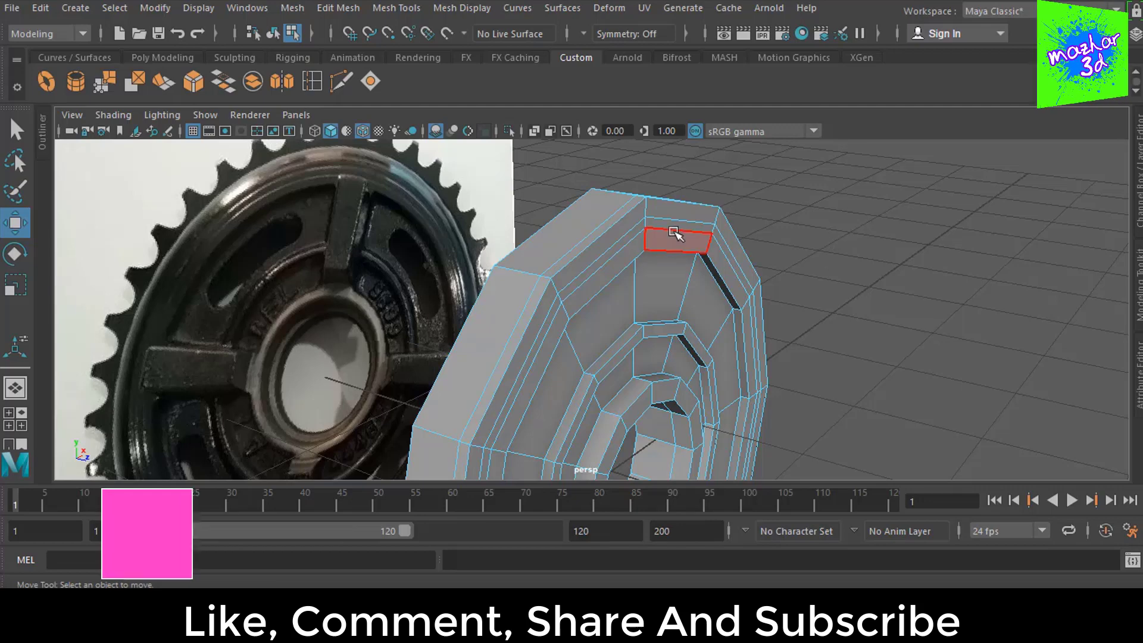
Step: Extrude the rim's front faces and move them inward along Z, leaving a 0.21 offset
{"action": "left_click_drag", "start_coordinate": [676, 237], "coordinate": [658, 236], "text": "alt"}
{"action": "left_click", "coordinate": [634, 228]}
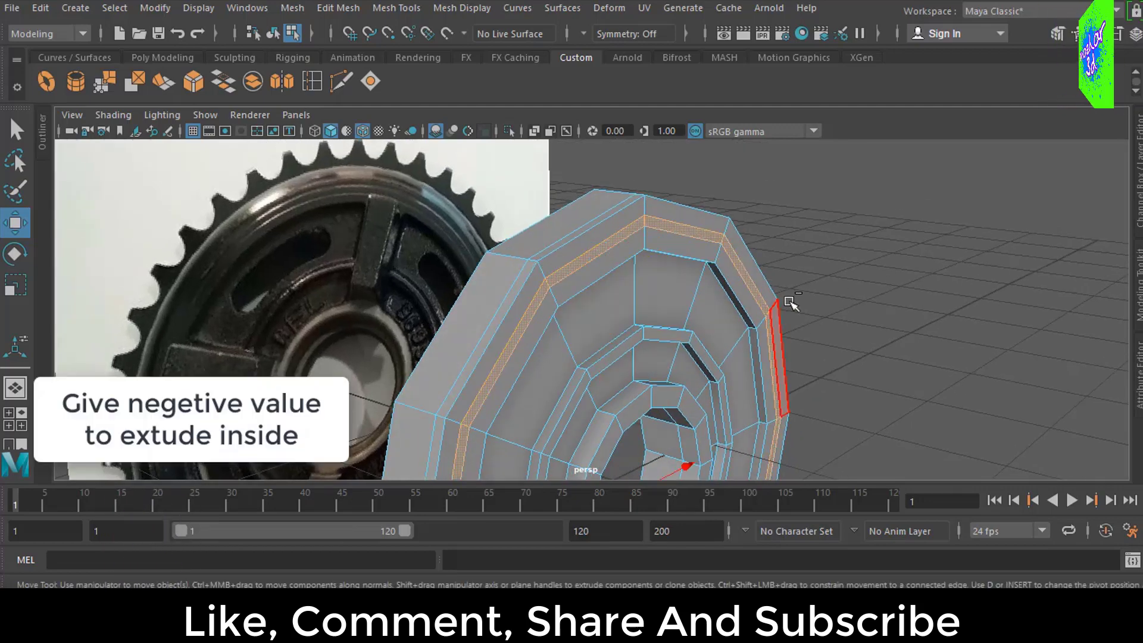
{"action": "key", "text": "ctrl+e"}
{"action": "key", "text": "w"}
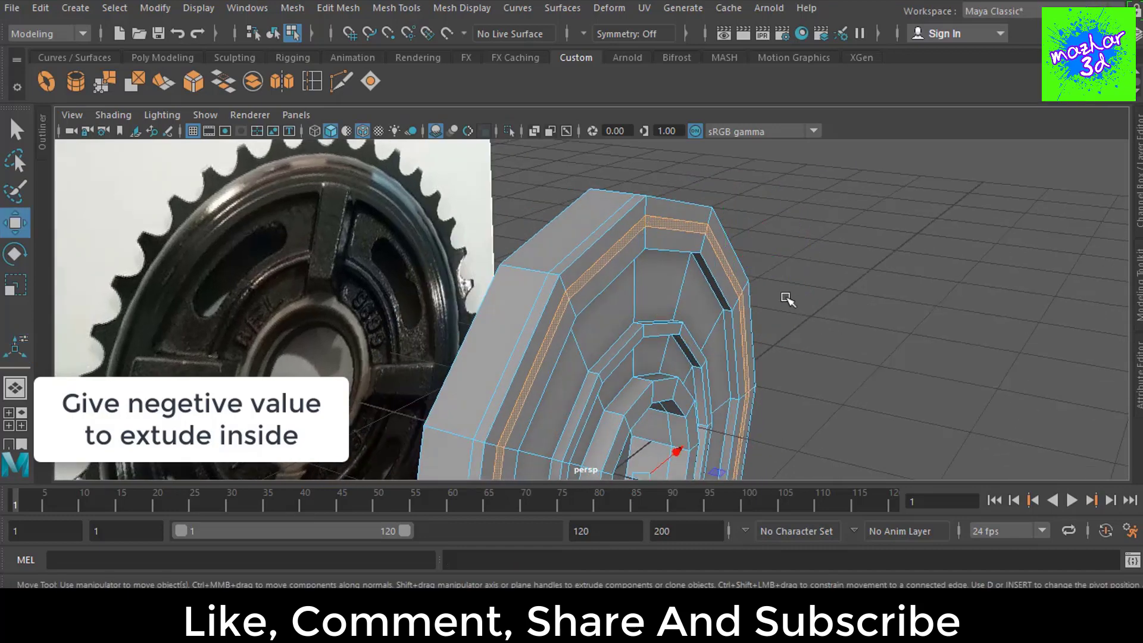
{"action": "left_click_drag", "start_coordinate": [846, 309], "coordinate": [787, 376], "text": "alt"}
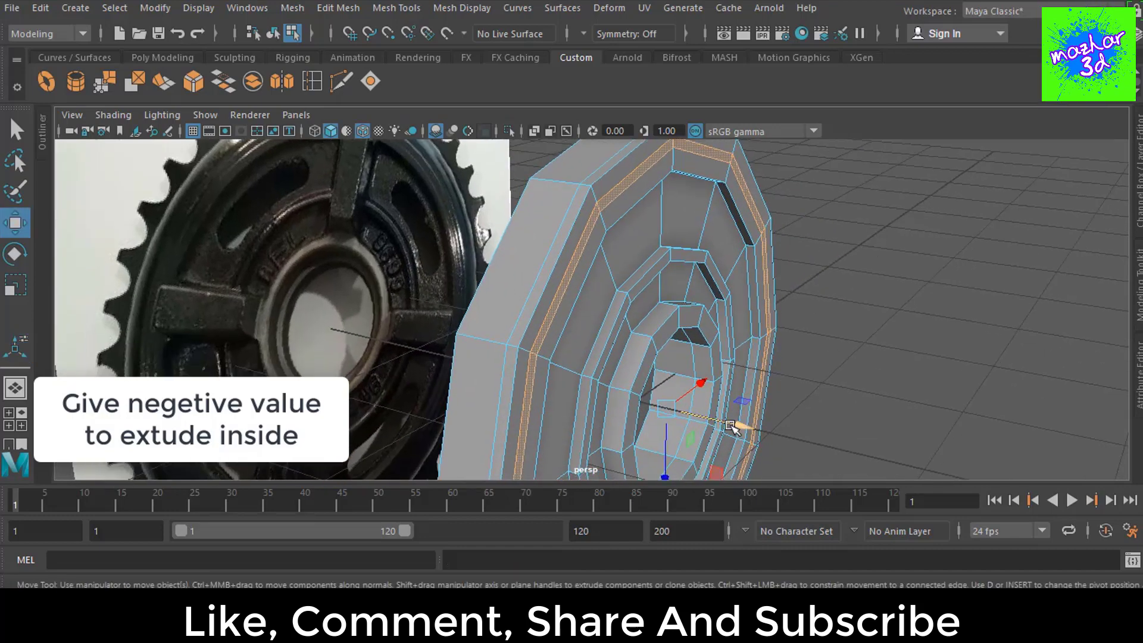
{"action": "left_click_drag", "start_coordinate": [732, 427], "coordinate": [725, 424]}
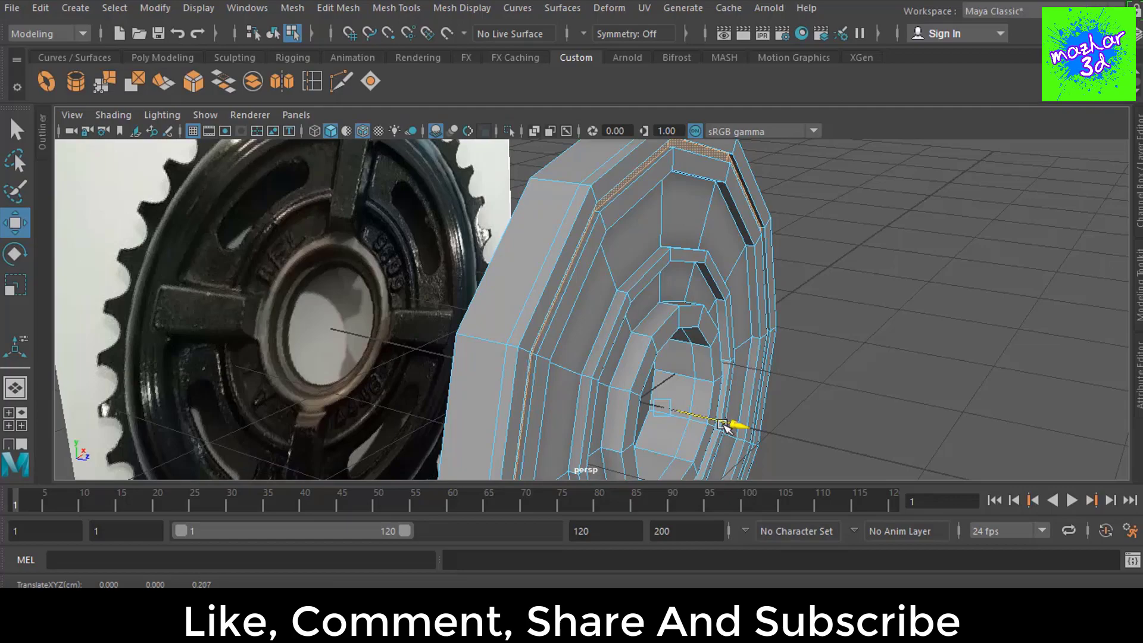
{"action": "mouse_move", "coordinate": [839, 361]}
{"action": "left_mouse_down", "text": "alt"}
{"action": "mouse_move", "coordinate": [815, 311]}
{"action": "mouse_move", "coordinate": [875, 324]}
{"action": "mouse_move", "coordinate": [873, 339]}
{"action": "left_mouse_up", "text": "alt"}
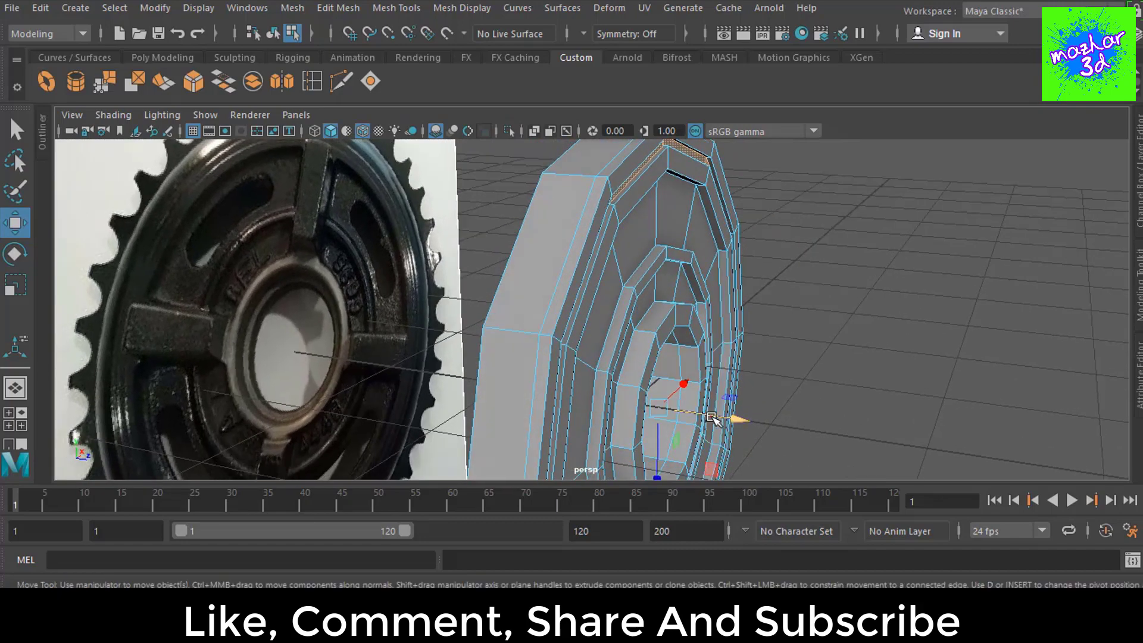
{"action": "mouse_move", "coordinate": [805, 357]}
{"action": "left_mouse_down", "text": "alt"}
{"action": "mouse_move", "coordinate": [852, 308]}
{"action": "mouse_move", "coordinate": [755, 334]}
{"action": "mouse_move", "coordinate": [694, 324]}
{"action": "mouse_move", "coordinate": [777, 314]}
{"action": "mouse_move", "coordinate": [740, 328]}
{"action": "mouse_move", "coordinate": [625, 256]}
{"action": "left_mouse_up", "text": "alt"}
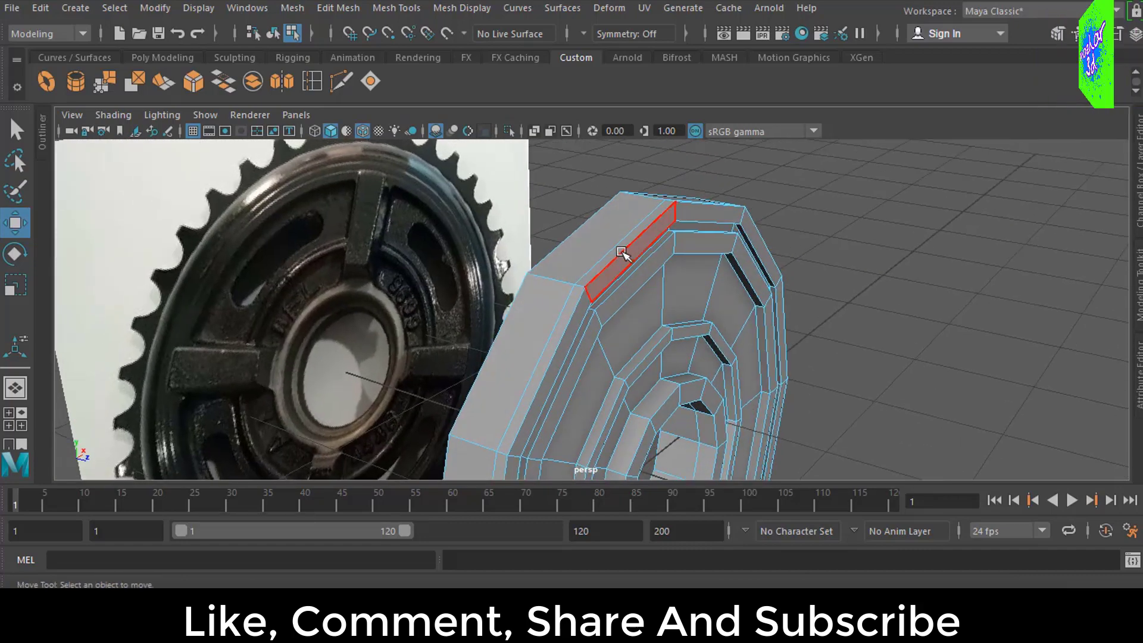
Step: Bevel the selected hub edge loops with a 0.5 fraction and inspect the result
{"action": "key", "text": "F10"}
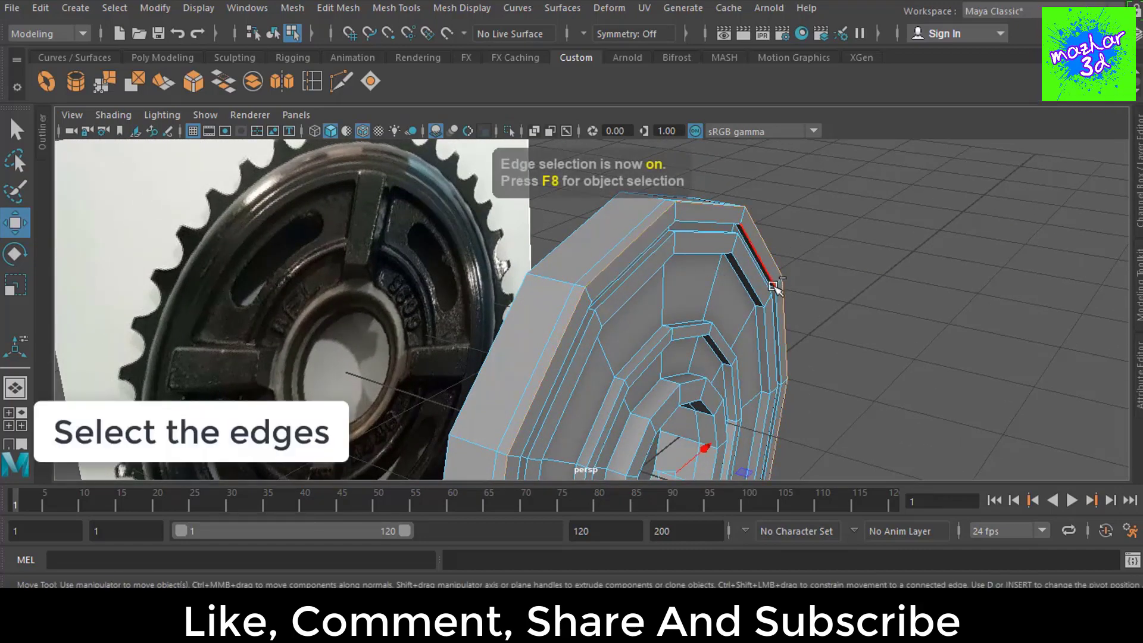
{"action": "key", "text": "ctrl+b"}
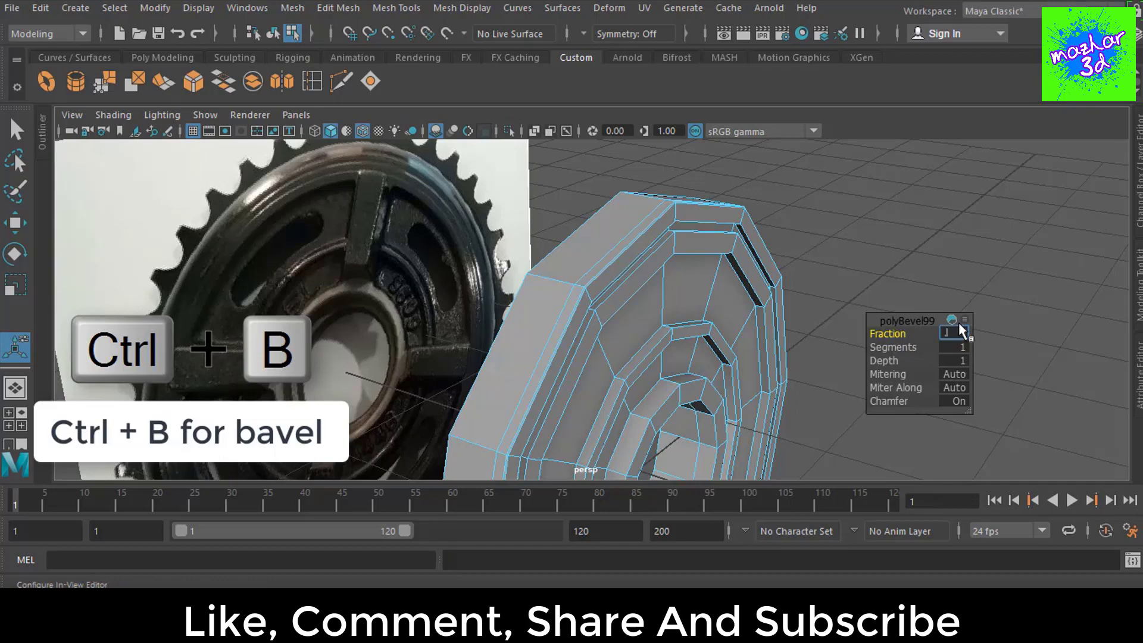
{"action": "type", "text": ".5"}
{"action": "key", "text": "Return"}
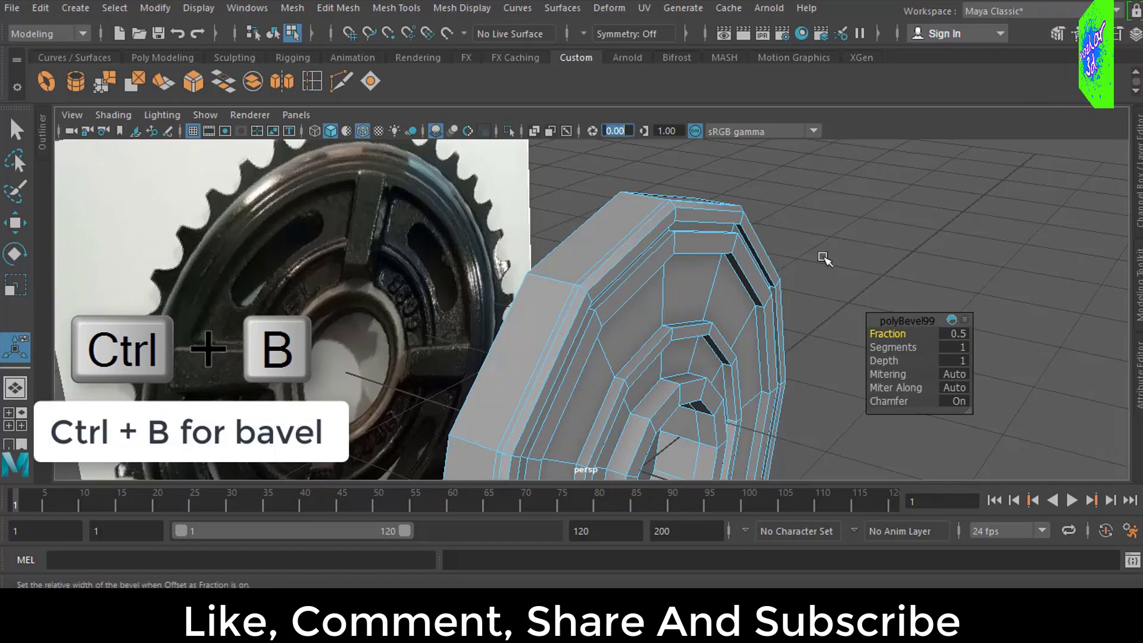
{"action": "mouse_move", "coordinate": [821, 255]}
{"action": "left_mouse_down", "text": "alt"}
{"action": "mouse_move", "coordinate": [792, 230]}
{"action": "mouse_move", "coordinate": [834, 248]}
{"action": "left_mouse_up", "text": "alt"}
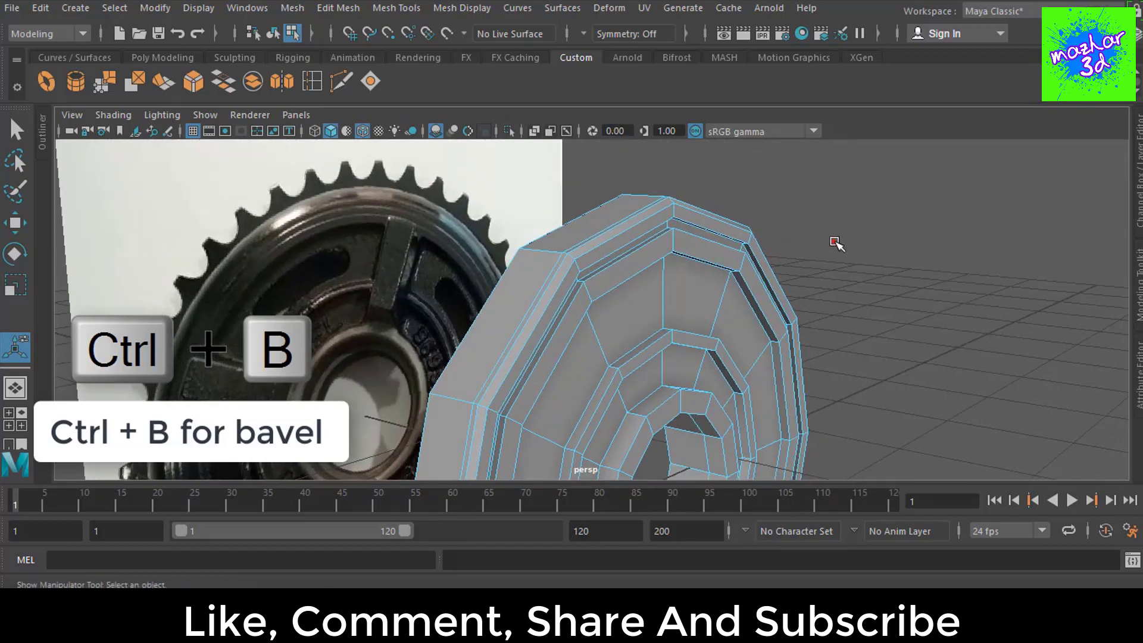
{"action": "mouse_move", "coordinate": [774, 310]}
{"action": "left_mouse_down", "text": "alt"}
{"action": "mouse_move", "coordinate": [789, 329]}
{"action": "mouse_move", "coordinate": [735, 381]}
{"action": "mouse_move", "coordinate": [758, 324]}
{"action": "left_mouse_up", "text": "alt"}
{"action": "mouse_move", "coordinate": [745, 364]}
{"action": "left_mouse_down", "text": "alt"}
{"action": "mouse_move", "coordinate": [645, 252]}
{"action": "mouse_move", "coordinate": [722, 313]}
{"action": "mouse_move", "coordinate": [691, 150]}
{"action": "mouse_move", "coordinate": [722, 301]}
{"action": "mouse_move", "coordinate": [648, 287]}
{"action": "left_mouse_up", "text": "alt"}
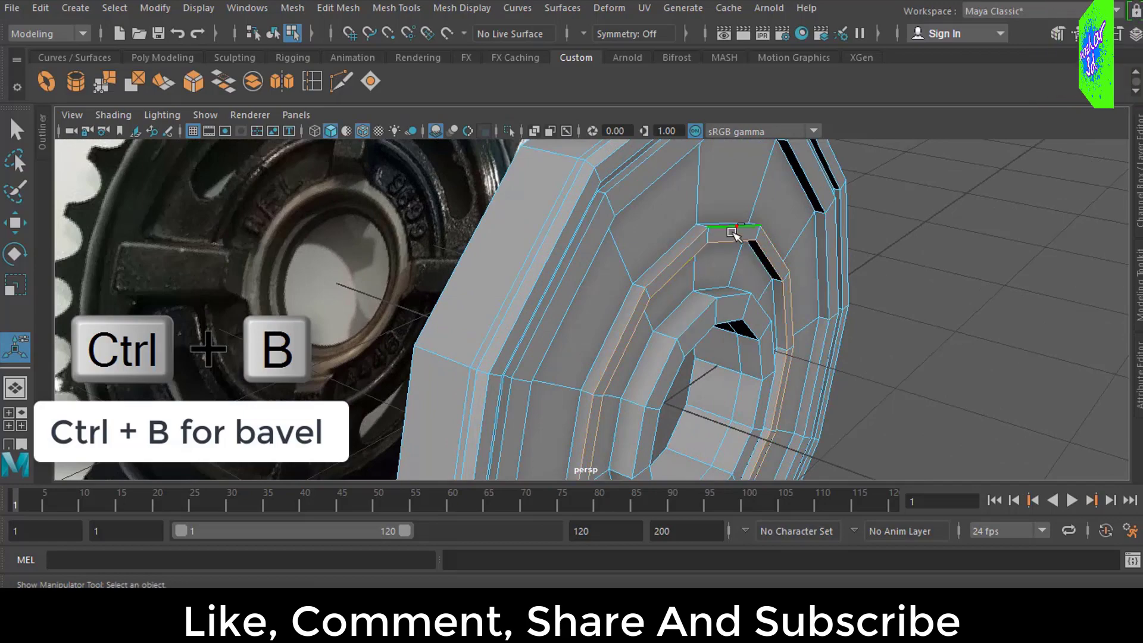
{"action": "mouse_move", "coordinate": [777, 307]}
{"action": "left_mouse_down", "text": "alt"}
{"action": "mouse_move", "coordinate": [688, 267]}
{"action": "mouse_move", "coordinate": [692, 247]}
{"action": "left_mouse_up", "text": "alt"}
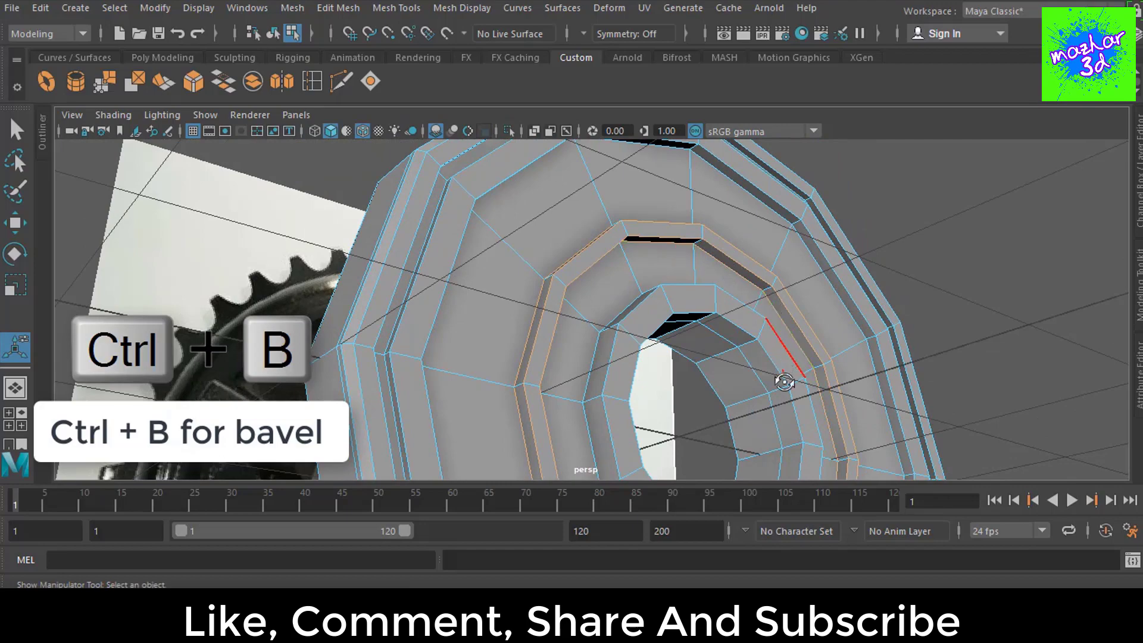
{"action": "left_click_drag", "start_coordinate": [785, 382], "coordinate": [795, 417], "text": "alt"}
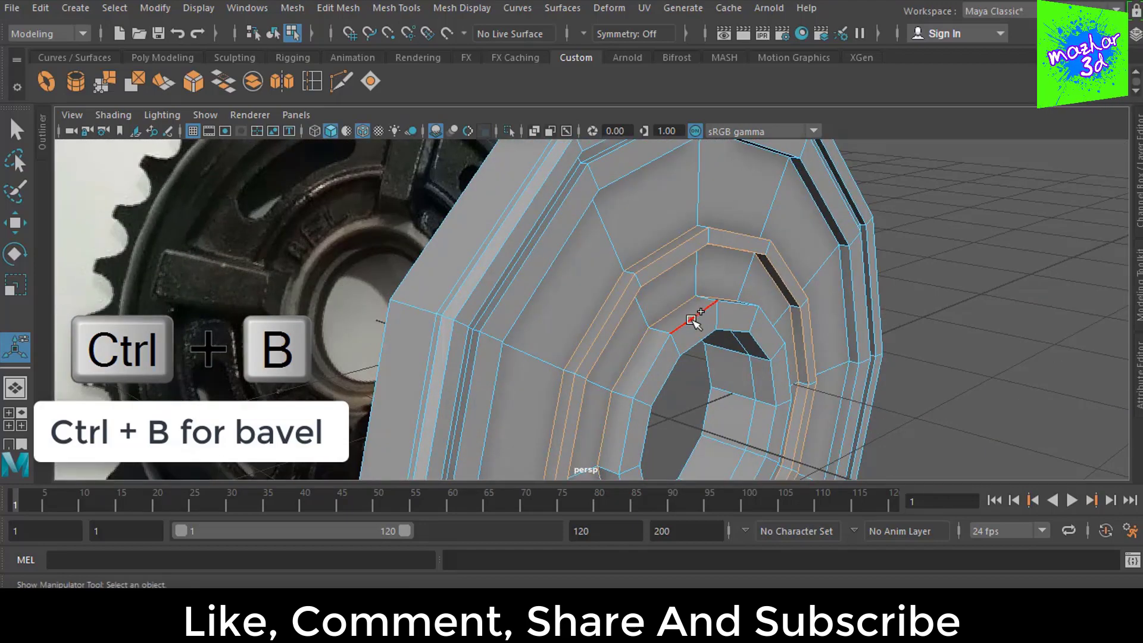
{"action": "left_click_drag", "start_coordinate": [800, 372], "coordinate": [784, 367], "text": "alt"}
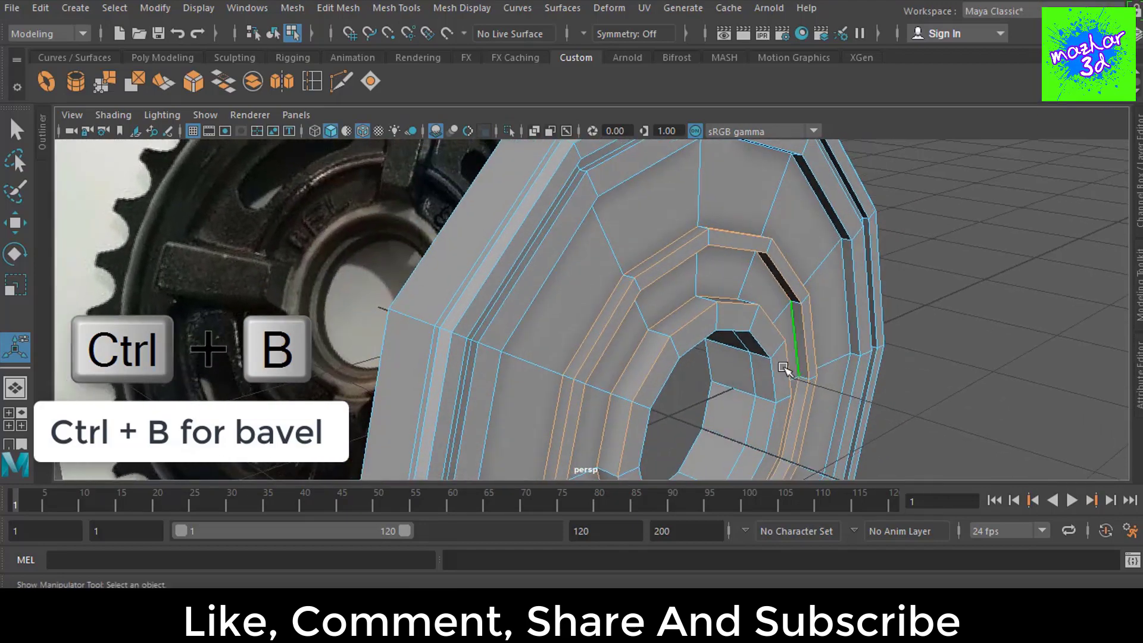
{"action": "mouse_move", "coordinate": [829, 339]}
{"action": "left_mouse_down", "text": "alt"}
{"action": "mouse_move", "coordinate": [798, 375]}
{"action": "mouse_move", "coordinate": [829, 391]}
{"action": "mouse_move", "coordinate": [711, 331]}
{"action": "left_mouse_up", "text": "alt"}
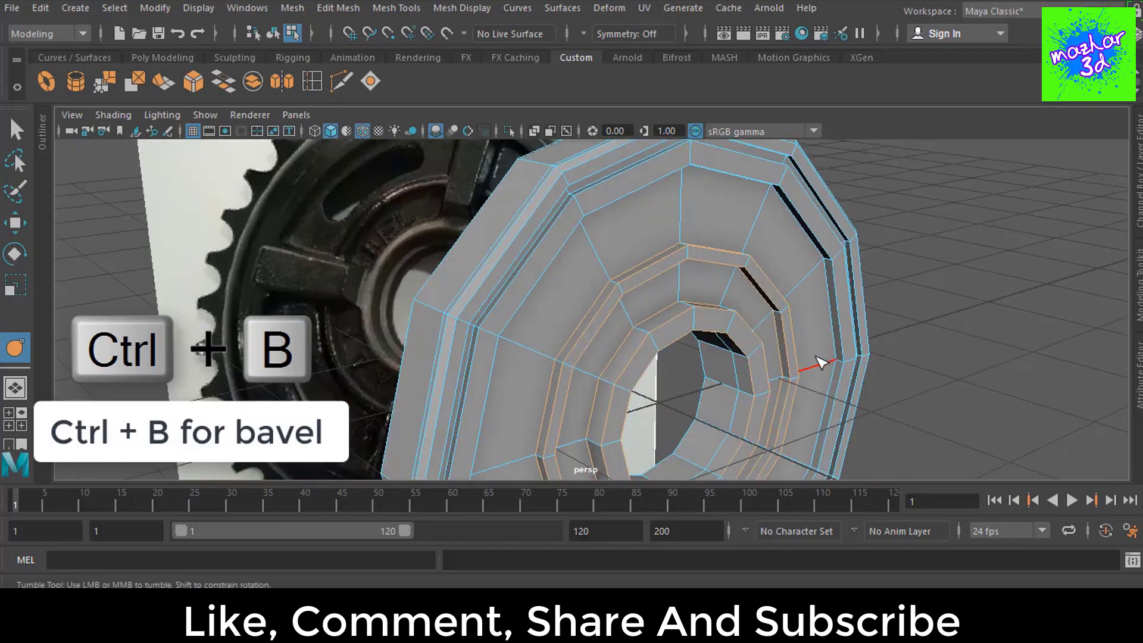
{"action": "mouse_move", "coordinate": [820, 362]}
{"action": "left_mouse_down", "text": "alt"}
{"action": "mouse_move", "coordinate": [740, 256]}
{"action": "mouse_move", "coordinate": [722, 357]}
{"action": "mouse_move", "coordinate": [748, 357]}
{"action": "mouse_move", "coordinate": [731, 334]}
{"action": "left_mouse_up", "text": "alt"}
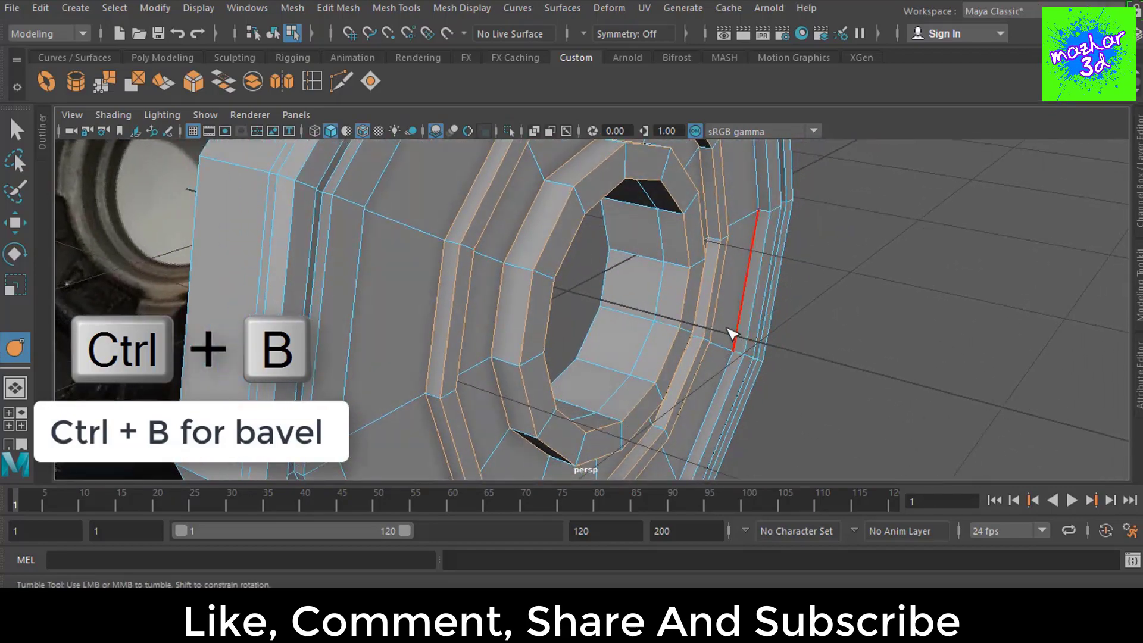
Step: Bevel the ring's selected edge loops again
{"action": "scroll", "coordinate": [732, 335], "scroll_direction": "down", "scroll_amount": 2}
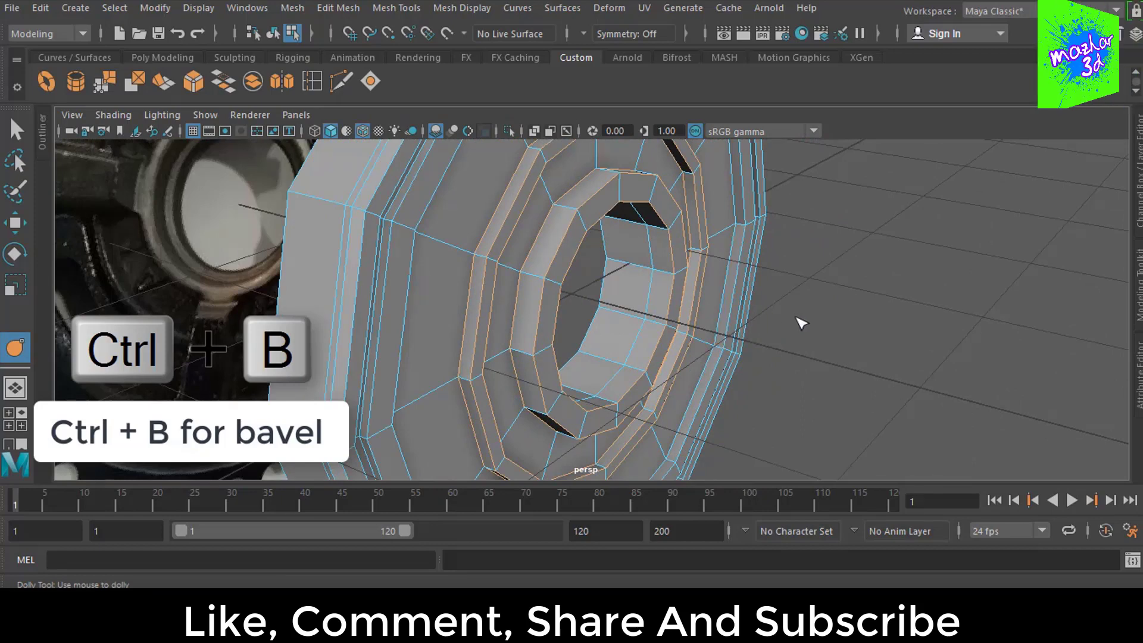
{"action": "key", "text": "ctrl+b"}
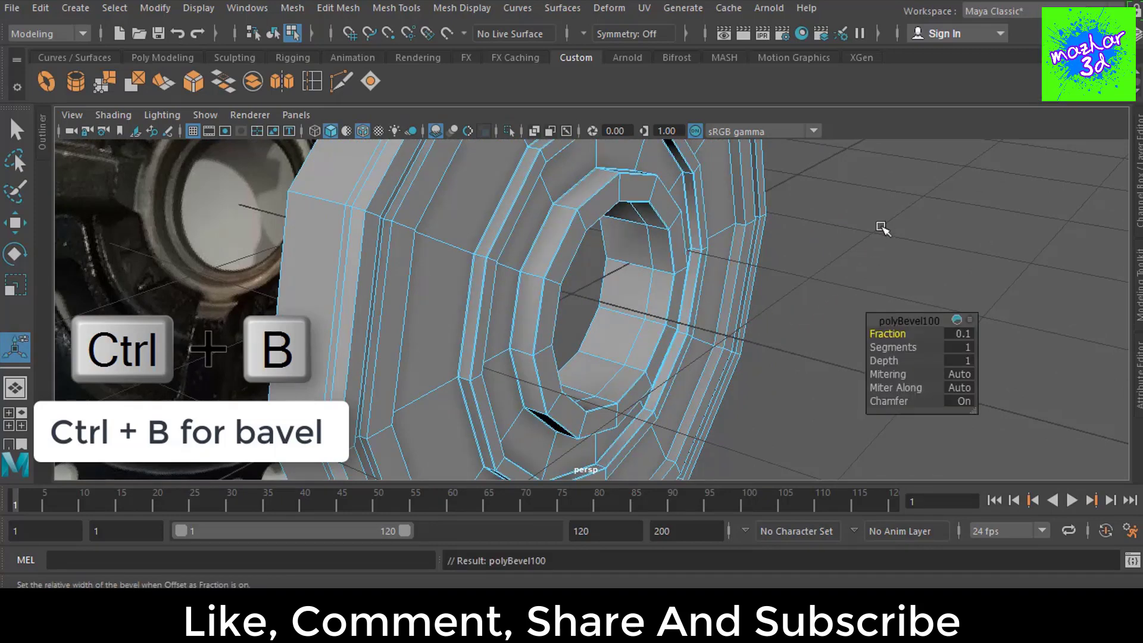
{"action": "scroll", "coordinate": [883, 228], "scroll_direction": "down", "scroll_amount": 3}
{"action": "mouse_move", "coordinate": [883, 228]}
{"action": "left_mouse_down", "text": "alt"}
{"action": "mouse_move", "coordinate": [727, 275]}
{"action": "mouse_move", "coordinate": [676, 216]}
{"action": "mouse_move", "coordinate": [651, 306]}
{"action": "left_mouse_up", "text": "alt"}
{"action": "scroll", "coordinate": [689, 311], "scroll_direction": "up", "scroll_amount": 5}
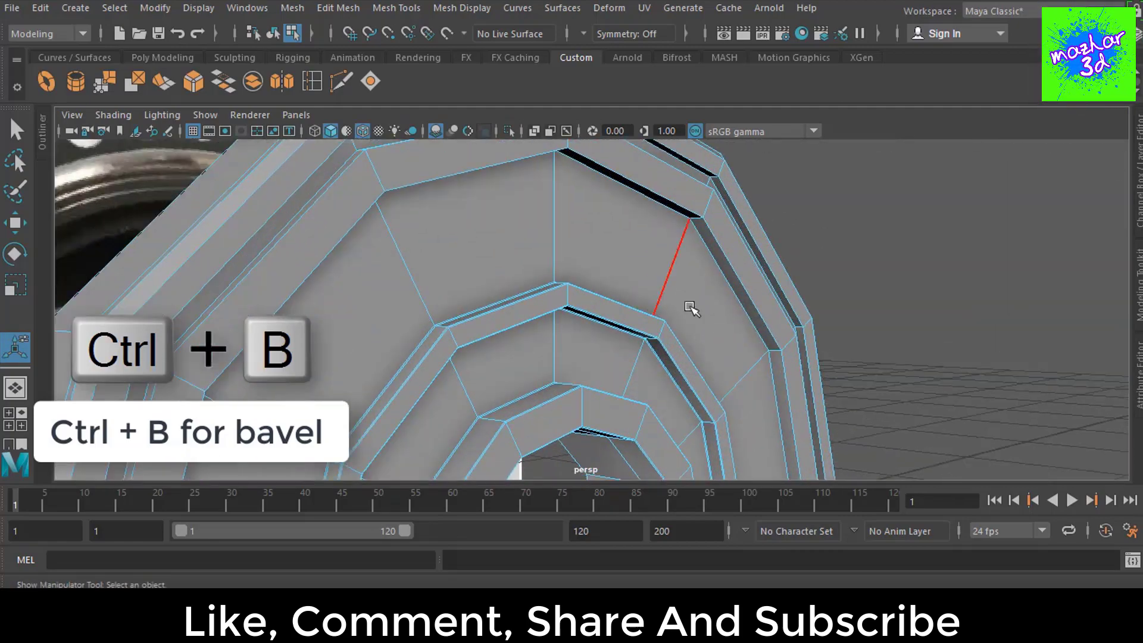
{"action": "scroll", "coordinate": [713, 302], "scroll_direction": "up", "scroll_amount": 3}
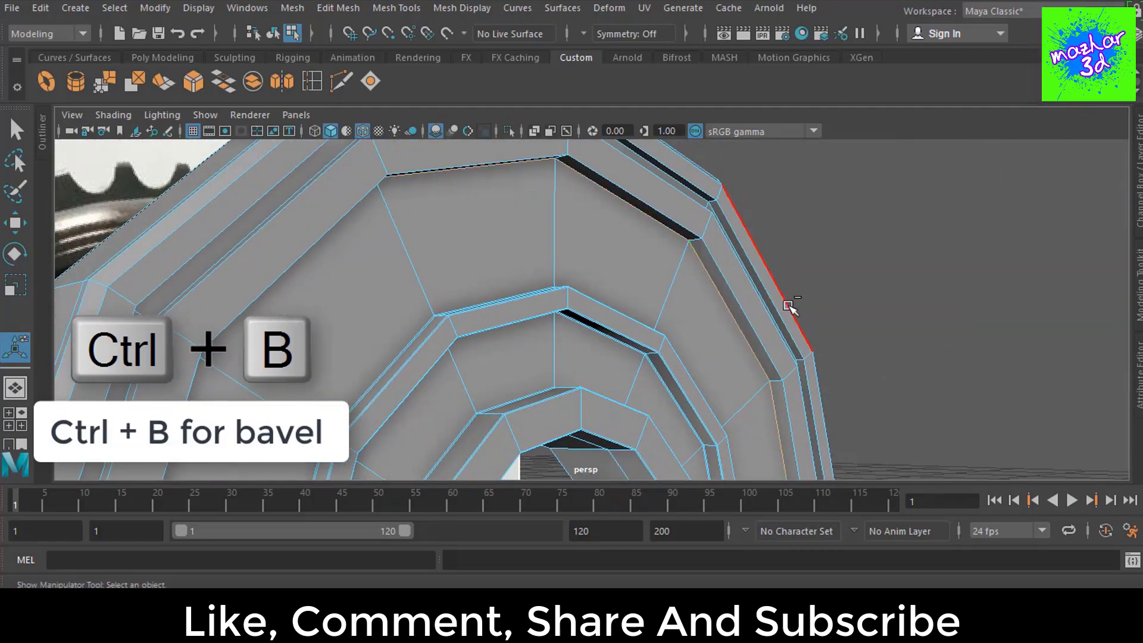
{"action": "mouse_move", "coordinate": [738, 232]}
{"action": "left_mouse_down", "text": "alt"}
{"action": "mouse_move", "coordinate": [638, 317]}
{"action": "mouse_move", "coordinate": [506, 311]}
{"action": "mouse_move", "coordinate": [604, 278]}
{"action": "mouse_move", "coordinate": [643, 387]}
{"action": "mouse_move", "coordinate": [625, 446]}
{"action": "mouse_move", "coordinate": [612, 395]}
{"action": "mouse_move", "coordinate": [680, 217]}
{"action": "left_mouse_up", "text": "alt"}
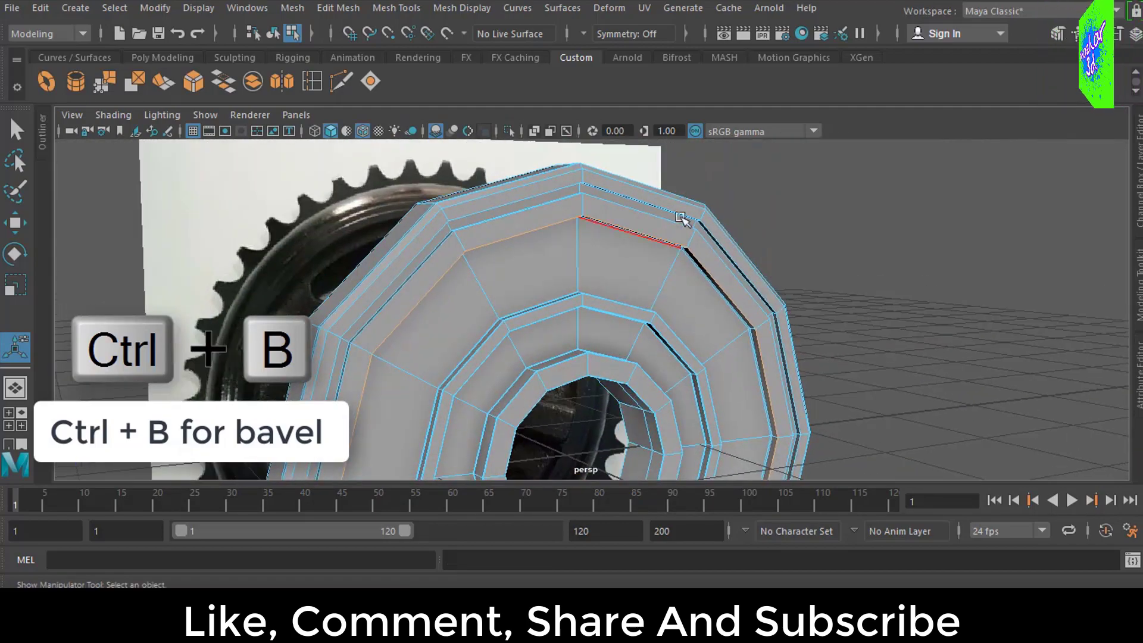
{"action": "scroll", "coordinate": [666, 301], "scroll_direction": "up", "scroll_amount": 2}
{"action": "scroll", "coordinate": [697, 395], "scroll_direction": "up", "scroll_amount": 2}
{"action": "scroll", "coordinate": [676, 288], "scroll_direction": "up", "scroll_amount": 2}
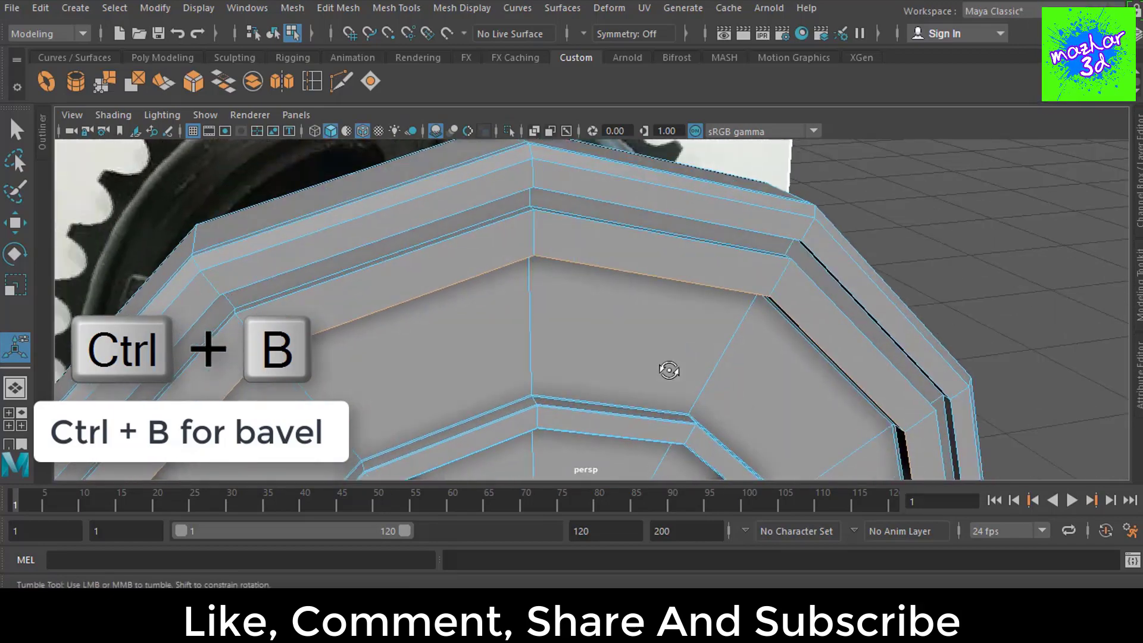
{"action": "mouse_move", "coordinate": [525, 227]}
{"action": "left_mouse_down", "text": "alt"}
{"action": "mouse_move", "coordinate": [829, 281]}
{"action": "mouse_move", "coordinate": [816, 248]}
{"action": "mouse_move", "coordinate": [744, 291]}
{"action": "left_mouse_up", "text": "alt"}
Step: Select six outer rim edges around the ring and bevel them
{"action": "left_click", "coordinate": [744, 280], "text": "shift"}
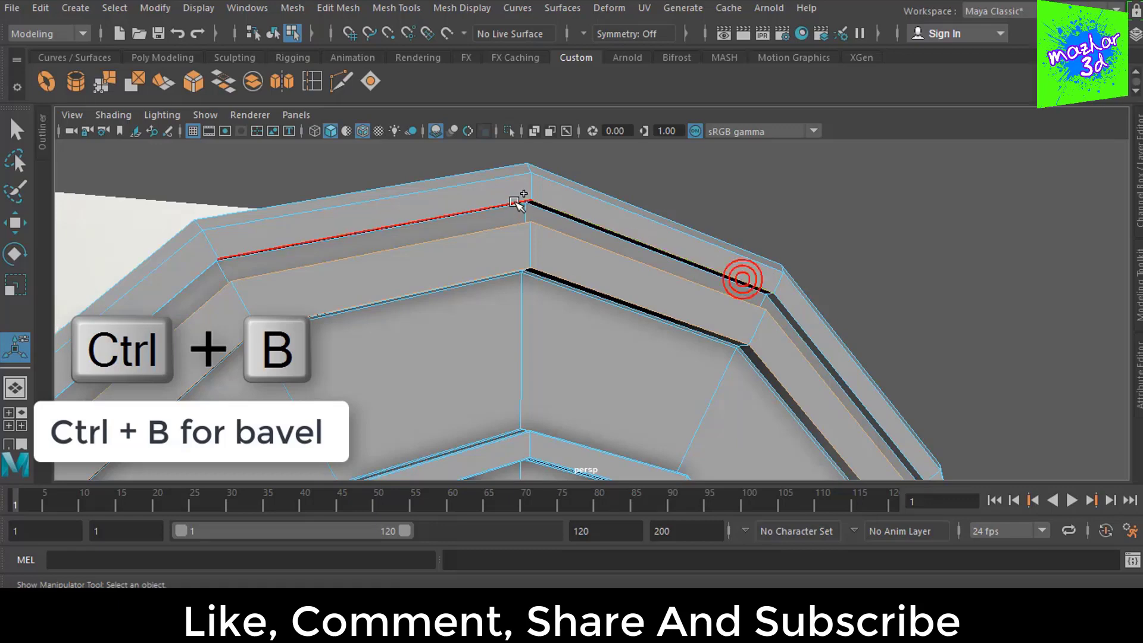
{"action": "left_click", "coordinate": [514, 202], "text": "shift"}
{"action": "mouse_move", "coordinate": [515, 202]}
{"action": "left_mouse_down", "text": "alt"}
{"action": "mouse_move", "coordinate": [875, 382]}
{"action": "mouse_move", "coordinate": [778, 344]}
{"action": "mouse_move", "coordinate": [811, 323]}
{"action": "mouse_move", "coordinate": [763, 350]}
{"action": "mouse_move", "coordinate": [782, 321]}
{"action": "left_mouse_up", "text": "alt"}
{"action": "left_click", "coordinate": [782, 320], "text": "shift"}
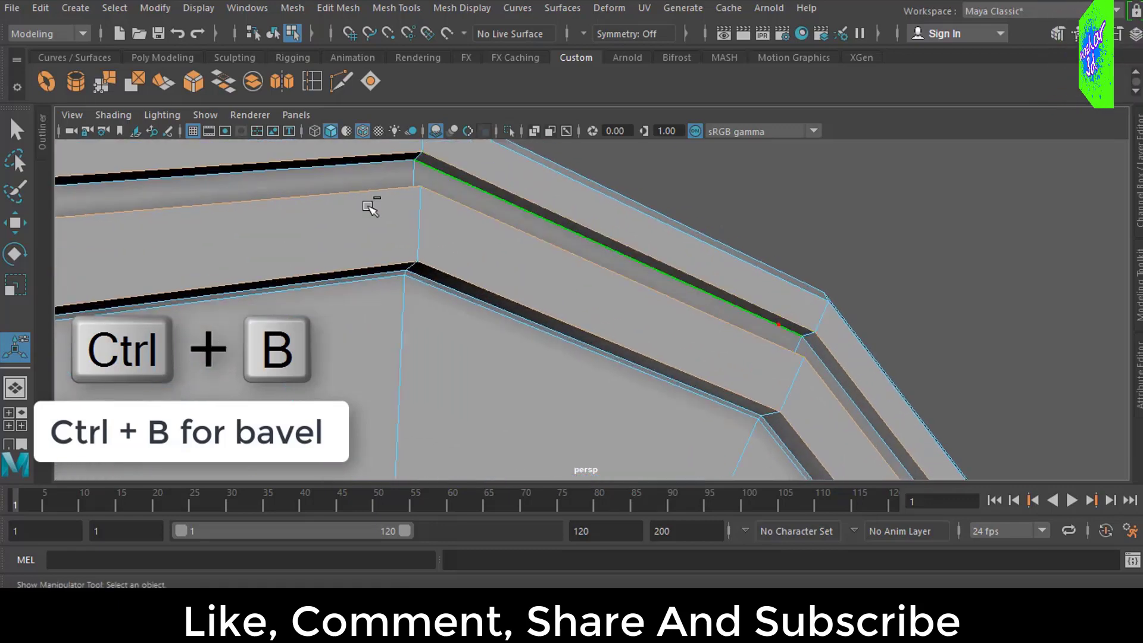
{"action": "mouse_move", "coordinate": [667, 372]}
{"action": "left_mouse_down", "text": "alt"}
{"action": "mouse_move", "coordinate": [647, 407]}
{"action": "mouse_move", "coordinate": [613, 194]}
{"action": "left_mouse_up", "text": "alt"}
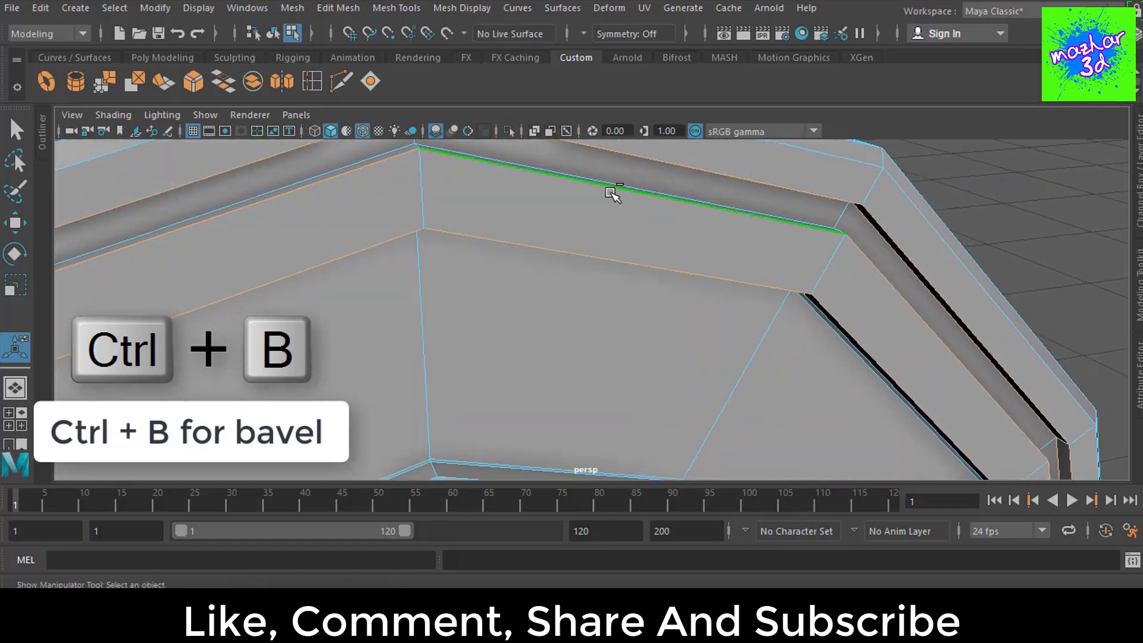
{"action": "left_click", "coordinate": [339, 166], "text": "shift"}
{"action": "mouse_move", "coordinate": [558, 301]}
{"action": "left_mouse_down", "text": "alt"}
{"action": "mouse_move", "coordinate": [581, 345]}
{"action": "mouse_move", "coordinate": [439, 234]}
{"action": "mouse_move", "coordinate": [372, 201]}
{"action": "left_mouse_up", "text": "alt"}
{"action": "left_click", "coordinate": [407, 257], "text": "shift"}
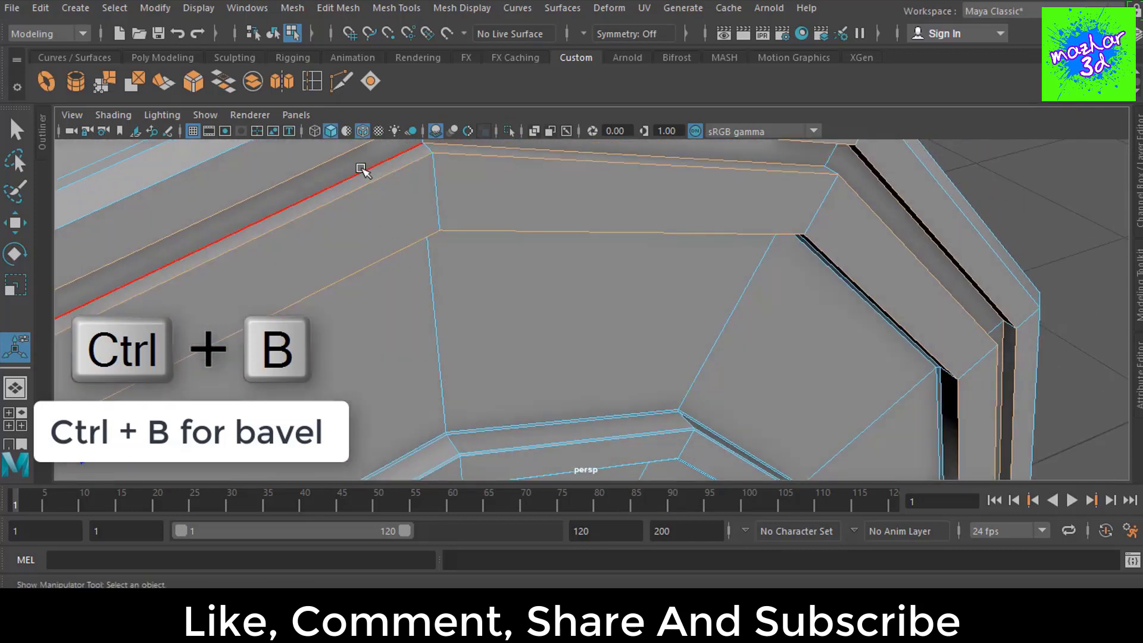
{"action": "left_click", "coordinate": [913, 247], "text": "shift"}
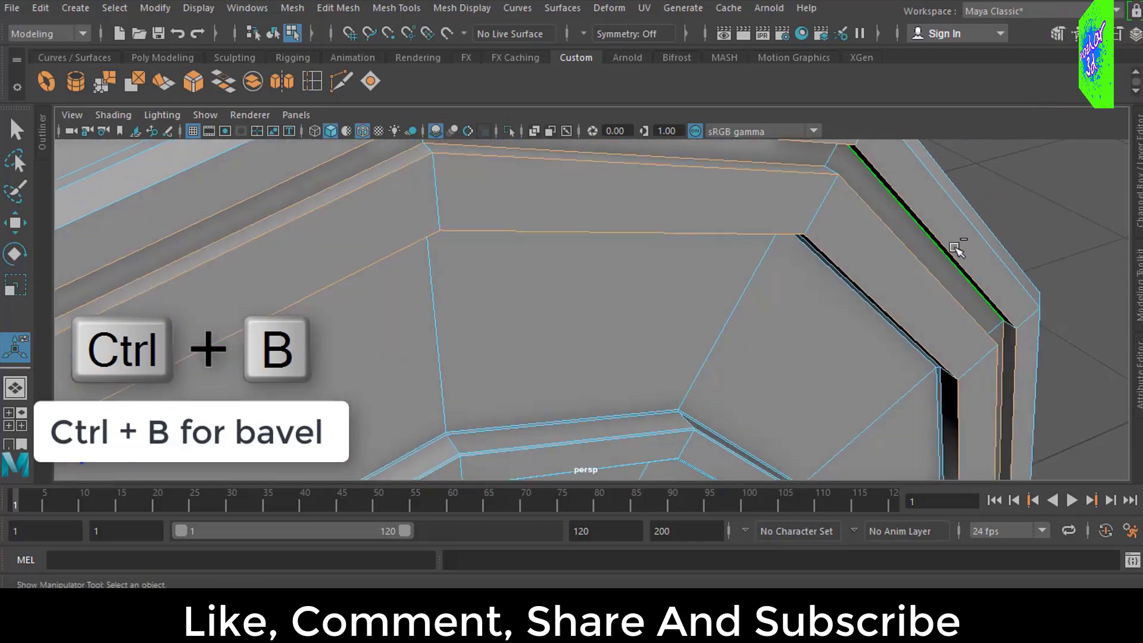
{"action": "key", "text": "ctrl+b"}
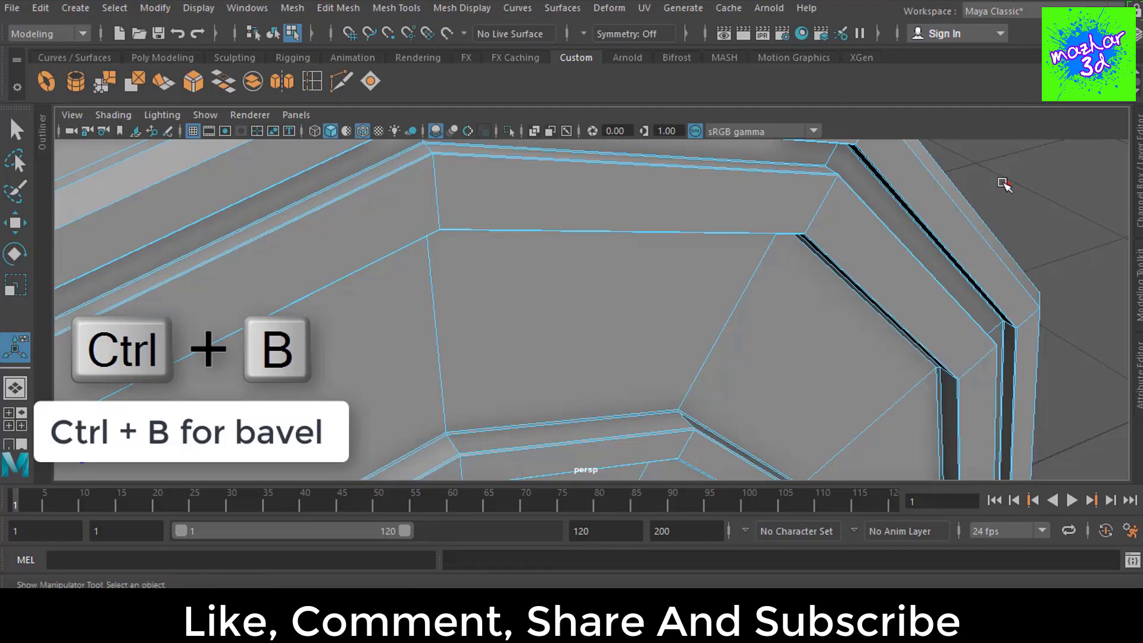
{"action": "mouse_move", "coordinate": [999, 184]}
{"action": "left_mouse_down", "text": "alt"}
{"action": "mouse_move", "coordinate": [913, 268]}
{"action": "mouse_move", "coordinate": [783, 256]}
{"action": "mouse_move", "coordinate": [971, 241]}
{"action": "left_mouse_up", "text": "alt"}
{"action": "scroll", "coordinate": [971, 241], "scroll_direction": "down", "scroll_amount": 5}
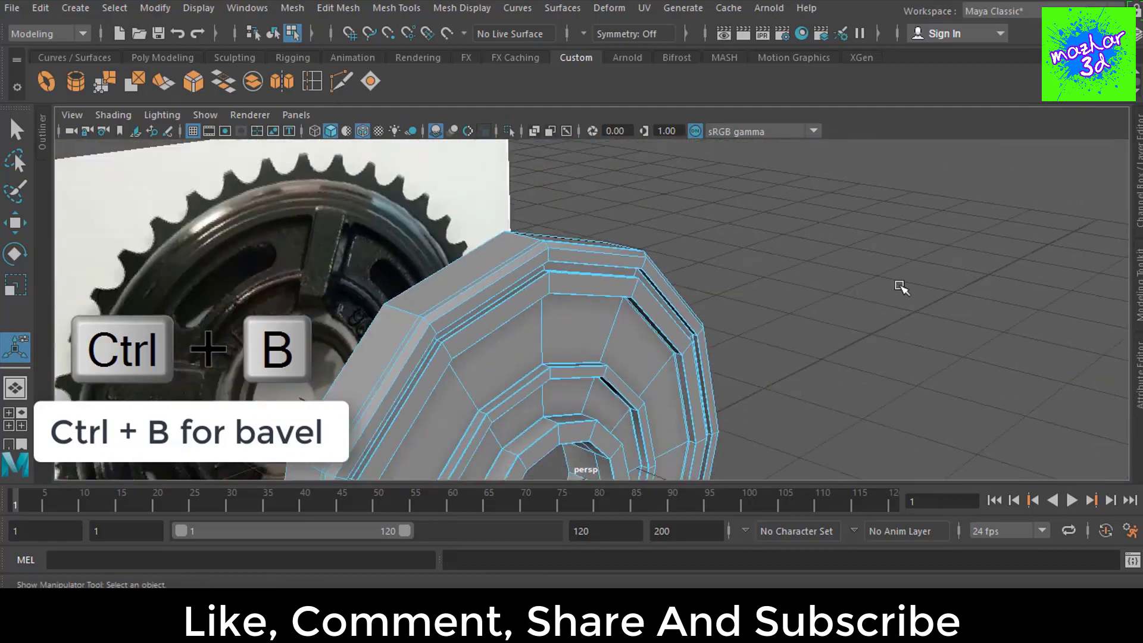
{"action": "mouse_move", "coordinate": [898, 285]}
{"action": "left_mouse_down", "text": "alt"}
{"action": "mouse_move", "coordinate": [919, 250]}
{"action": "mouse_move", "coordinate": [829, 288]}
{"action": "mouse_move", "coordinate": [723, 291]}
{"action": "mouse_move", "coordinate": [706, 323]}
{"action": "mouse_move", "coordinate": [778, 316]}
{"action": "mouse_move", "coordinate": [760, 334]}
{"action": "mouse_move", "coordinate": [859, 314]}
{"action": "mouse_move", "coordinate": [819, 324]}
{"action": "mouse_move", "coordinate": [689, 288]}
{"action": "mouse_move", "coordinate": [631, 309]}
{"action": "mouse_move", "coordinate": [714, 326]}
{"action": "mouse_move", "coordinate": [835, 309]}
{"action": "left_mouse_up", "text": "alt"}
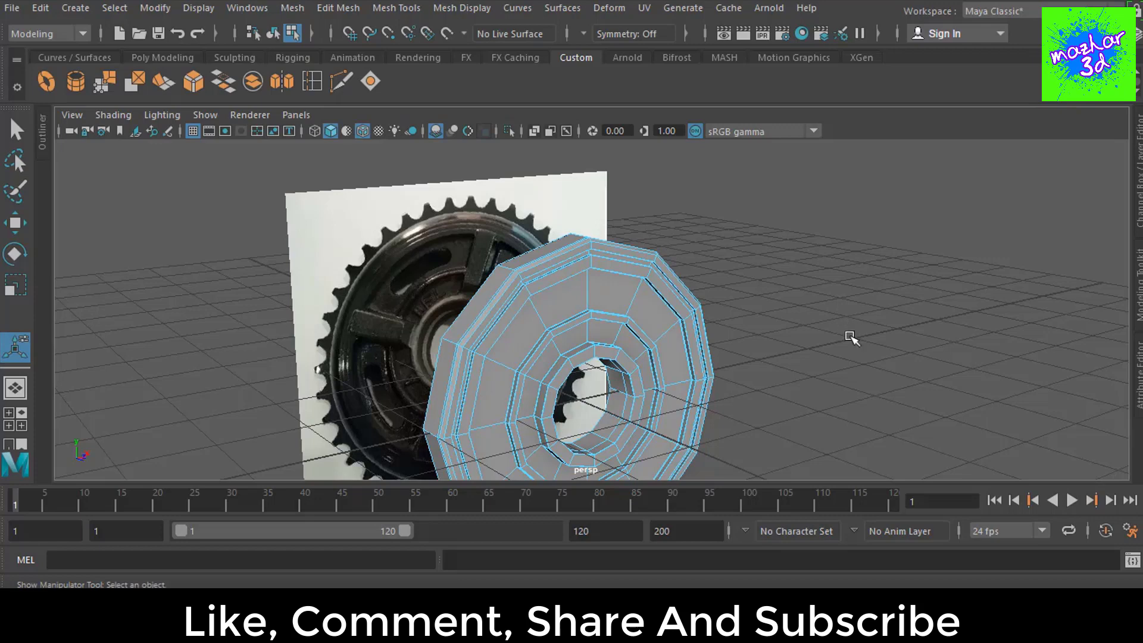
Step: In top view, move the hub's top row of vertices down onto the grid line
{"action": "key", "text": "space"}
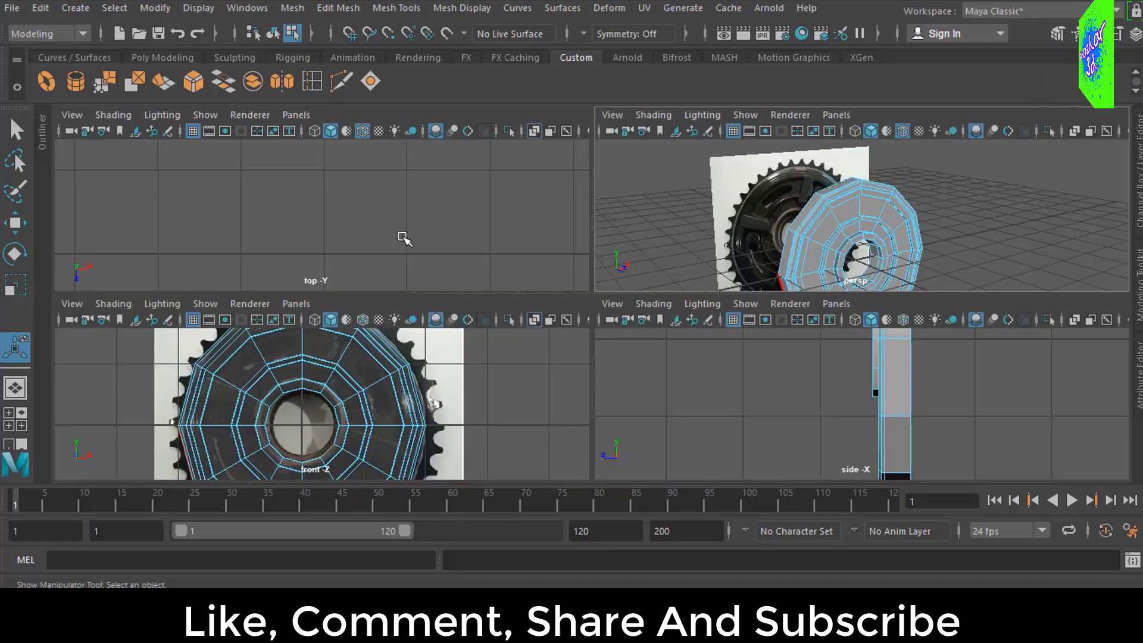
{"action": "key", "text": "space"}
{"action": "middle_click_drag", "start_coordinate": [386, 350], "coordinate": [636, 306], "text": "alt"}
{"action": "mouse_move", "coordinate": [636, 306]}
{"action": "right_mouse_down", "text": "alt"}
{"action": "mouse_move", "coordinate": [465, 271]}
{"action": "mouse_move", "coordinate": [631, 312]}
{"action": "mouse_move", "coordinate": [528, 268]}
{"action": "right_mouse_up", "text": "alt"}
{"action": "key", "text": "q"}
{"action": "key", "text": "F9"}
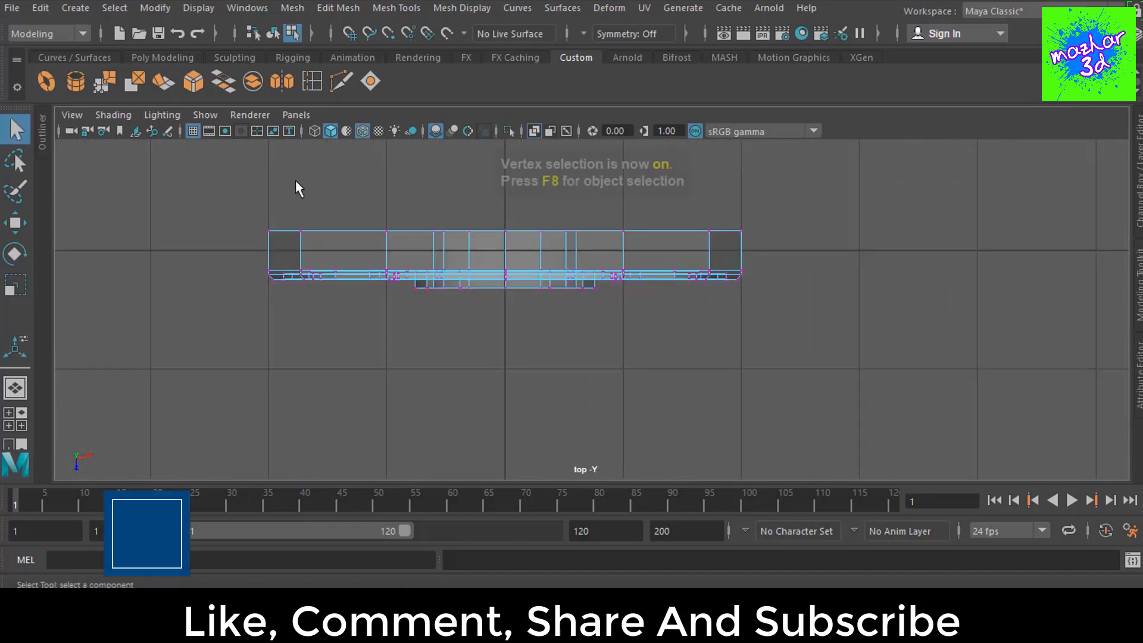
{"action": "mouse_move", "coordinate": [210, 180]}
{"action": "left_mouse_down"}
{"action": "mouse_move", "coordinate": [488, 238]}
{"action": "mouse_move", "coordinate": [776, 242]}
{"action": "left_mouse_up"}
{"action": "key", "text": "w"}
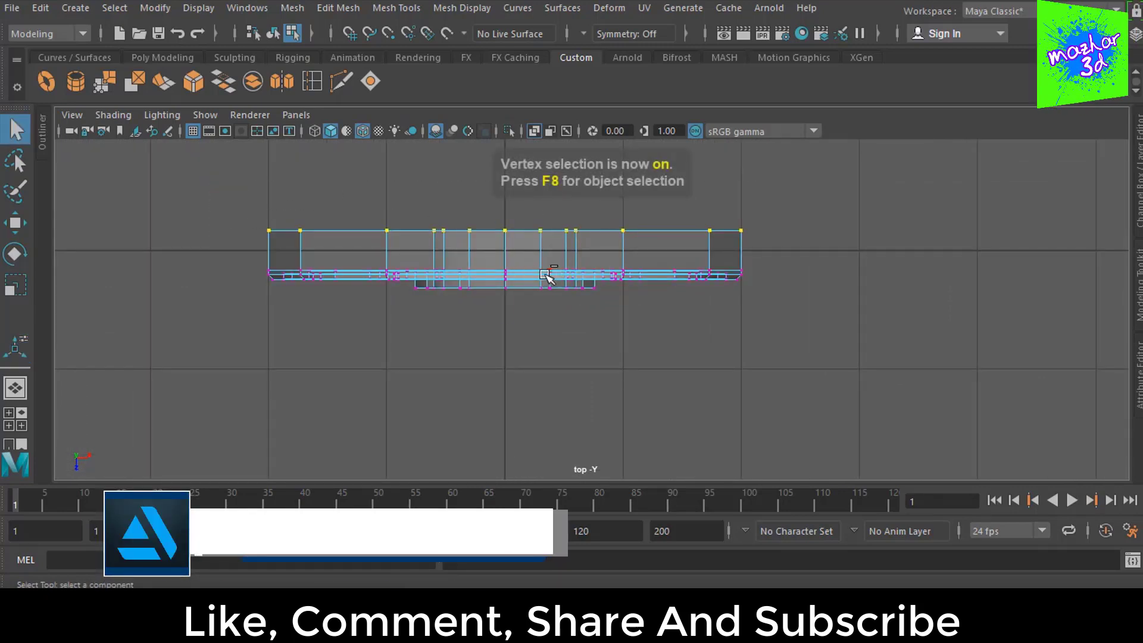
{"action": "left_click", "coordinate": [500, 303]}
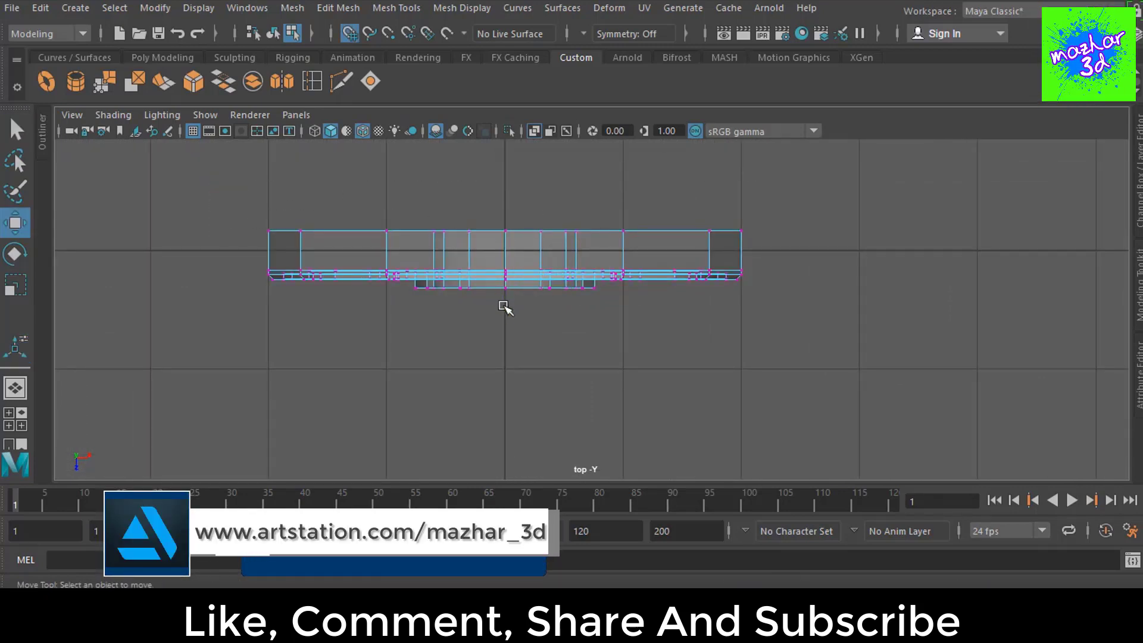
{"action": "left_click_drag", "start_coordinate": [826, 236], "coordinate": [826, 236]}
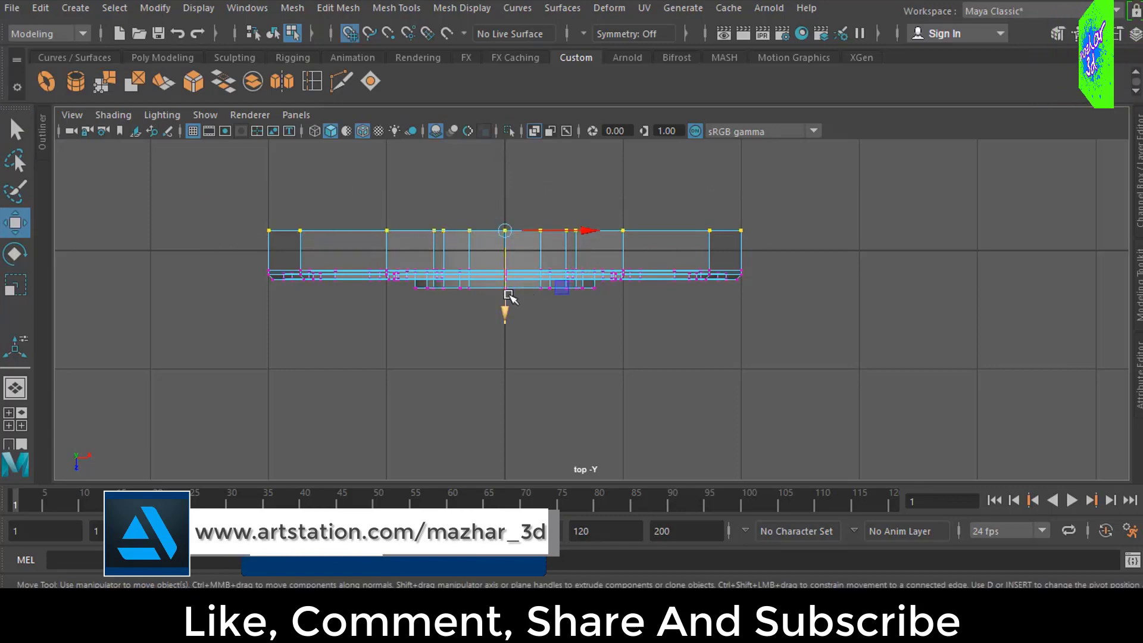
{"action": "left_click_drag", "start_coordinate": [507, 300], "coordinate": [507, 320]}
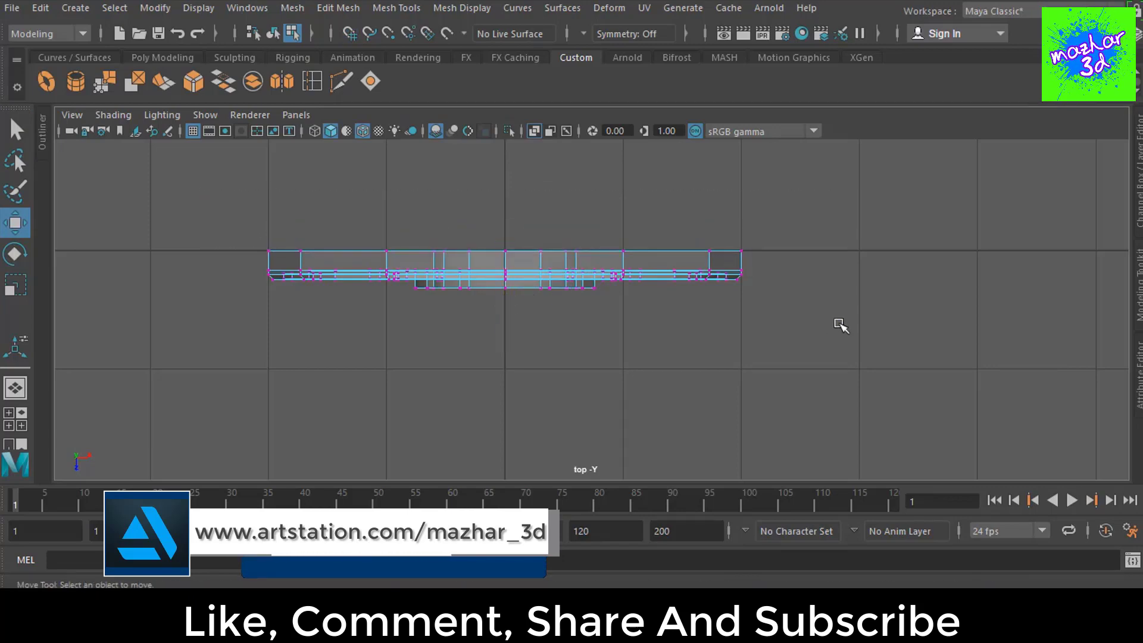
{"action": "key", "text": "F8"}
Step: Inspect the thinned hub edge-on in the perspective view
{"action": "key", "text": "space"}
{"action": "key", "text": "space"}
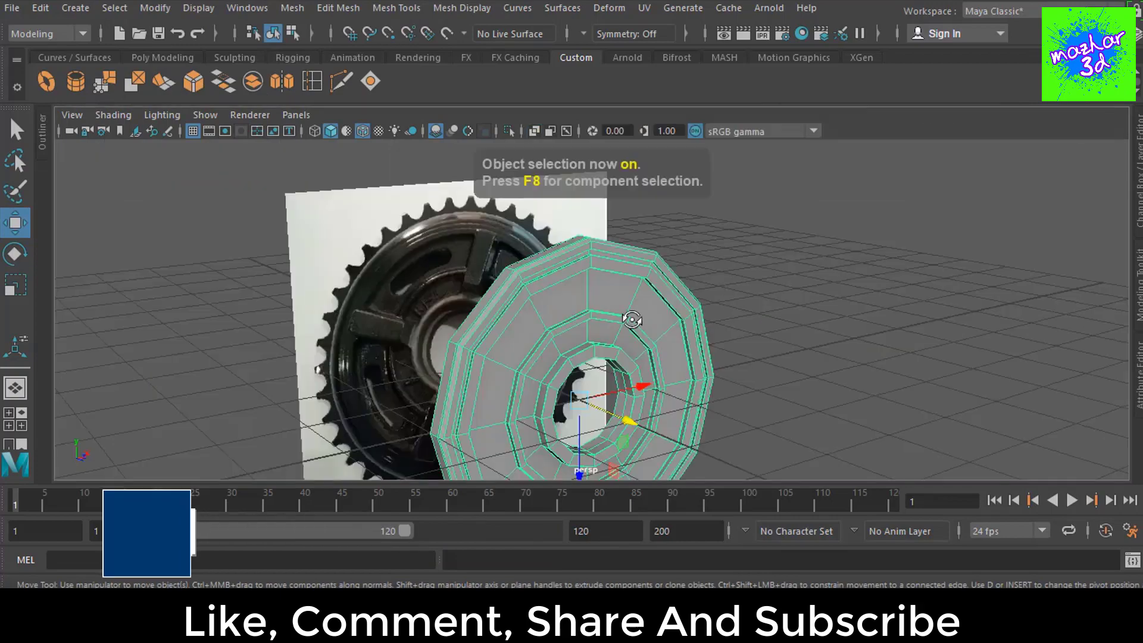
{"action": "mouse_move", "coordinate": [774, 297]}
{"action": "left_mouse_down", "text": "alt"}
{"action": "mouse_move", "coordinate": [837, 303]}
{"action": "mouse_move", "coordinate": [690, 345]}
{"action": "left_mouse_up", "text": "alt"}
{"action": "middle_click_drag", "start_coordinate": [684, 349], "coordinate": [699, 289], "text": "alt"}
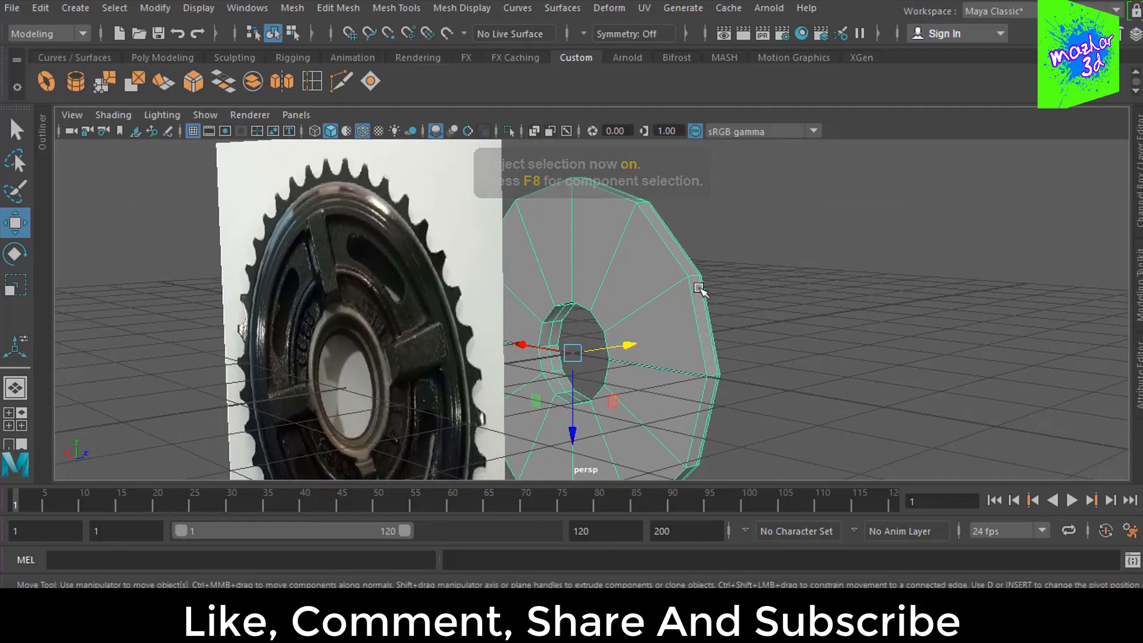
{"action": "key", "text": "F11"}
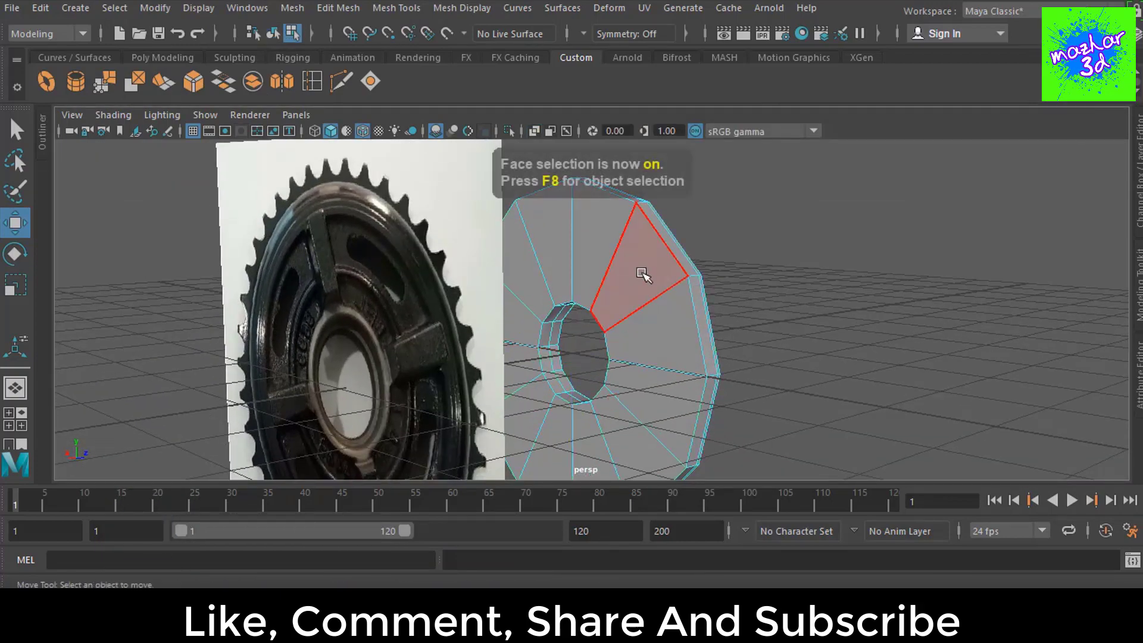
{"action": "left_click", "coordinate": [638, 244]}
{"action": "left_click_drag", "start_coordinate": [488, 154], "coordinate": [708, 476], "text": "shift"}
{"action": "mouse_move", "coordinate": [708, 334]}
{"action": "left_mouse_down", "text": "alt"}
{"action": "mouse_move", "coordinate": [923, 332]}
{"action": "mouse_move", "coordinate": [812, 349]}
{"action": "mouse_move", "coordinate": [867, 345]}
{"action": "mouse_move", "coordinate": [823, 356]}
{"action": "left_mouse_up", "text": "alt"}
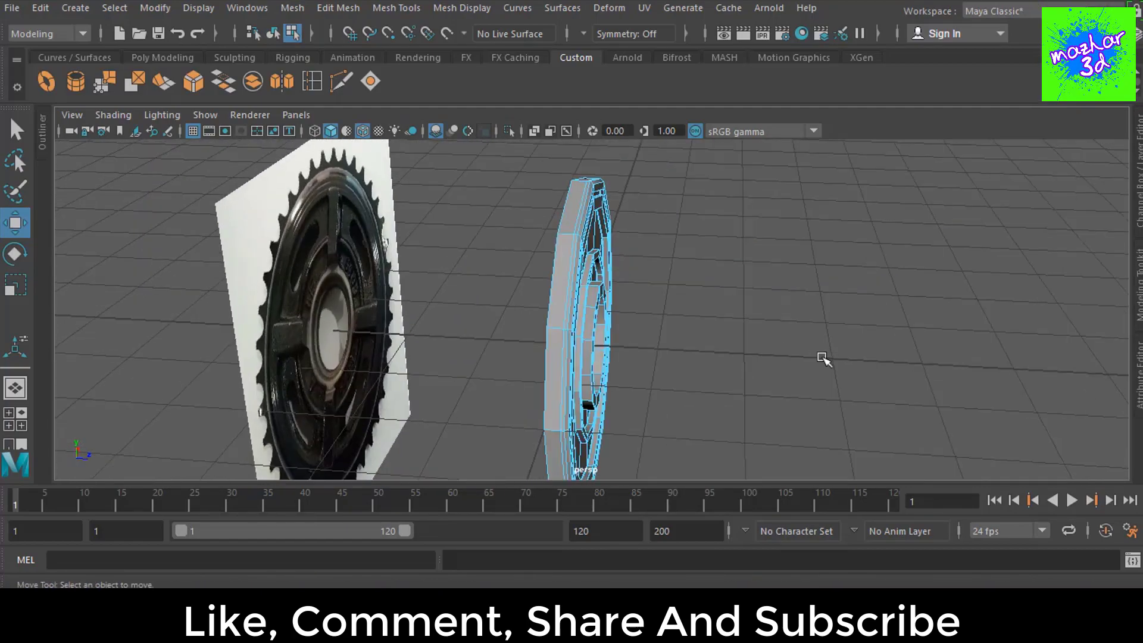
{"action": "key", "text": "F8"}
{"action": "key", "text": "space"}
{"action": "key", "text": "space"}
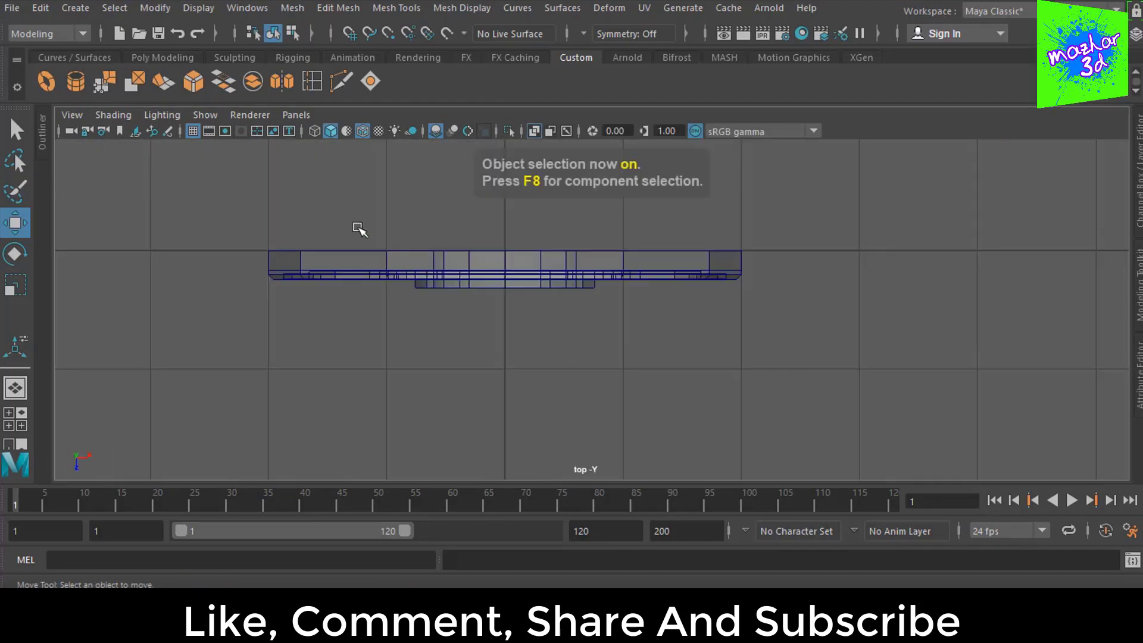
Step: Delete the hub's construction history before duplicating it
{"action": "left_click", "coordinate": [435, 268]}
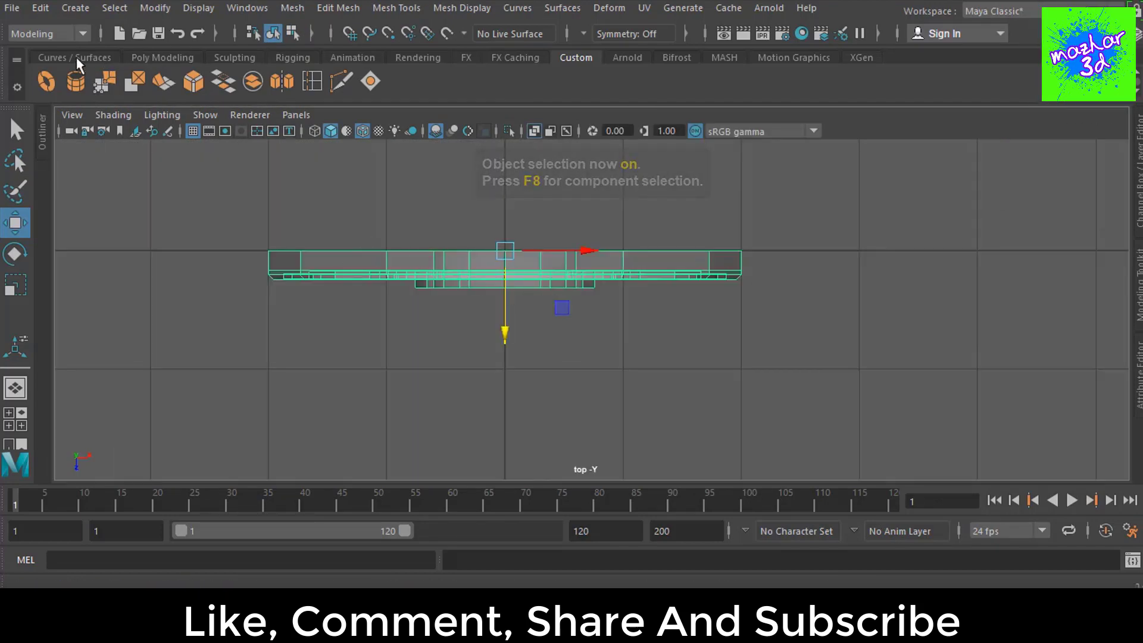
{"action": "left_click", "coordinate": [75, 8]}
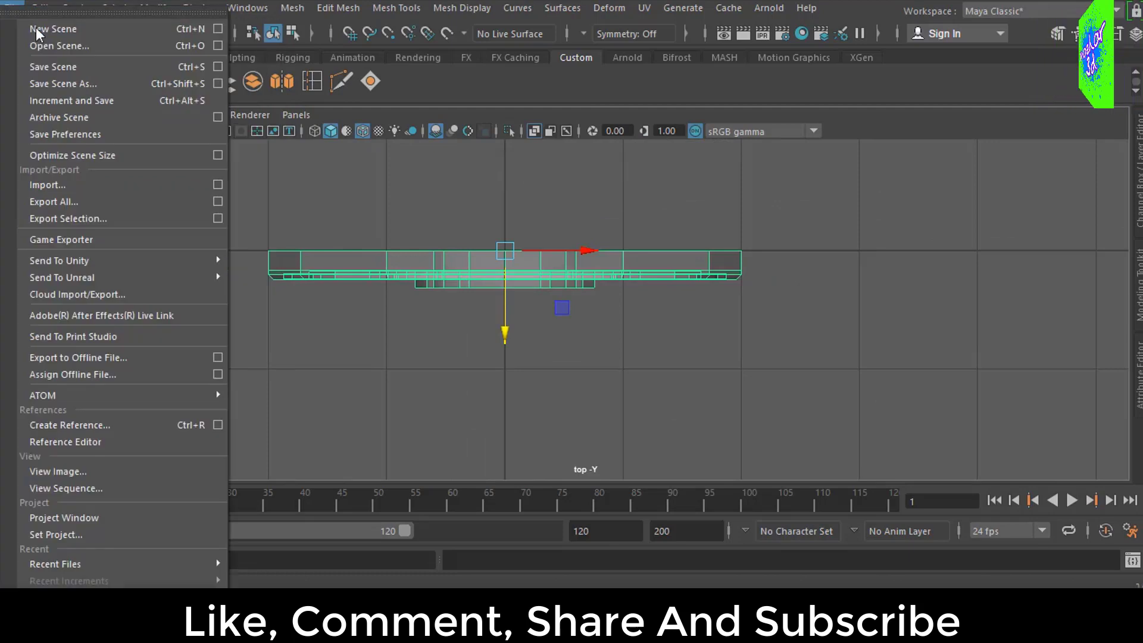
{"action": "mouse_move", "coordinate": [40, 7]}
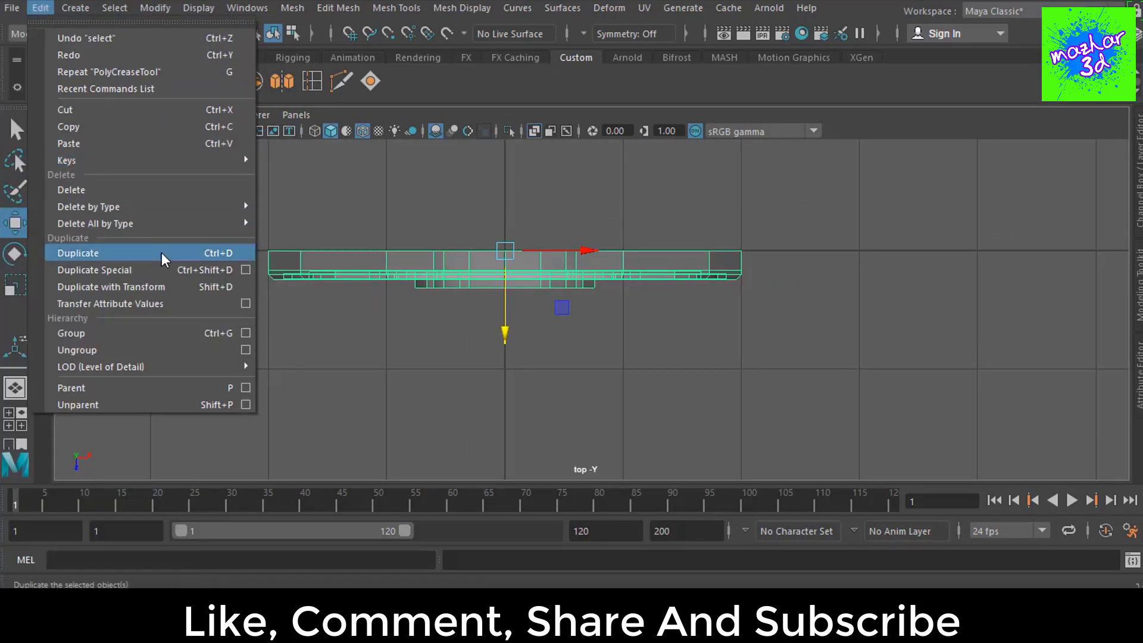
{"action": "left_click", "coordinate": [172, 269]}
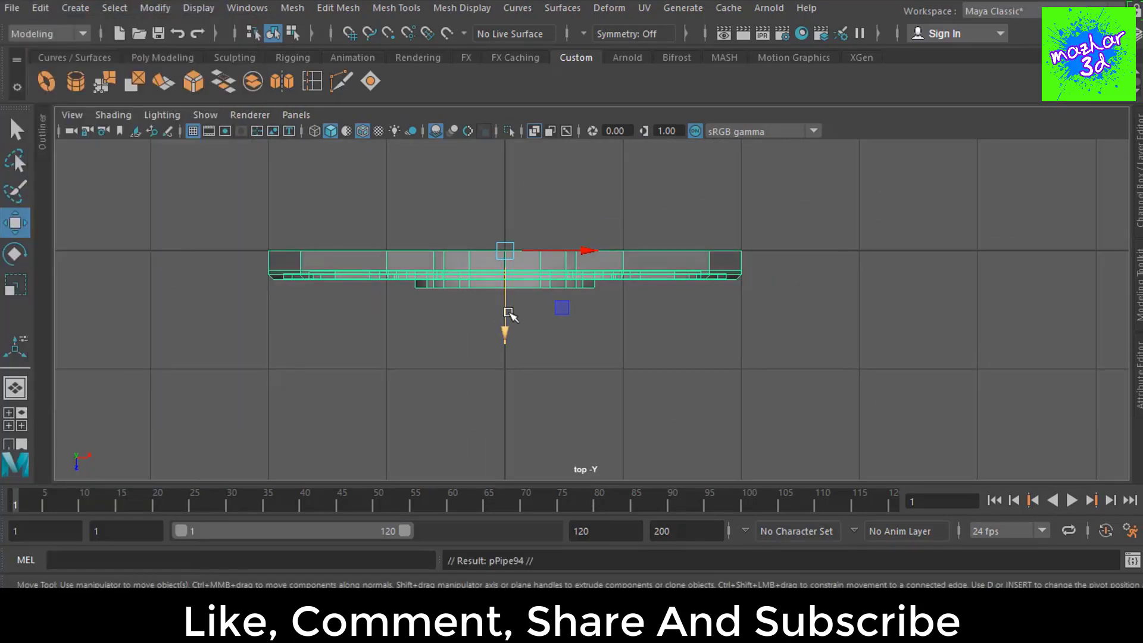
{"action": "key", "text": "ctrl+z"}
{"action": "left_click", "coordinate": [41, 8]}
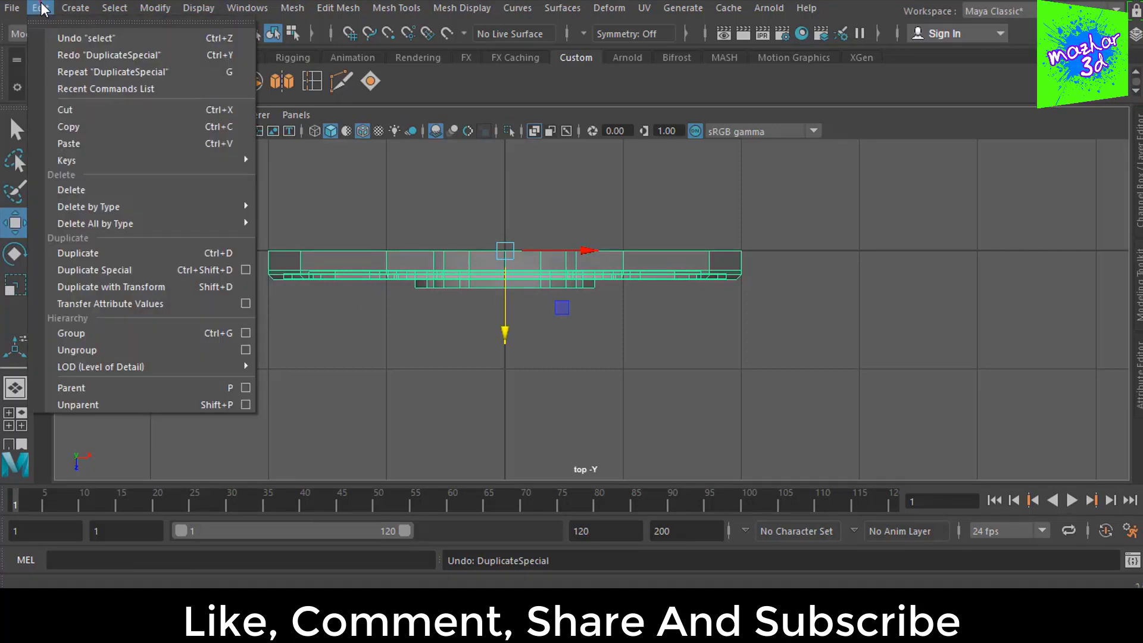
{"action": "mouse_move", "coordinate": [88, 205]}
{"action": "left_click", "coordinate": [306, 220]}
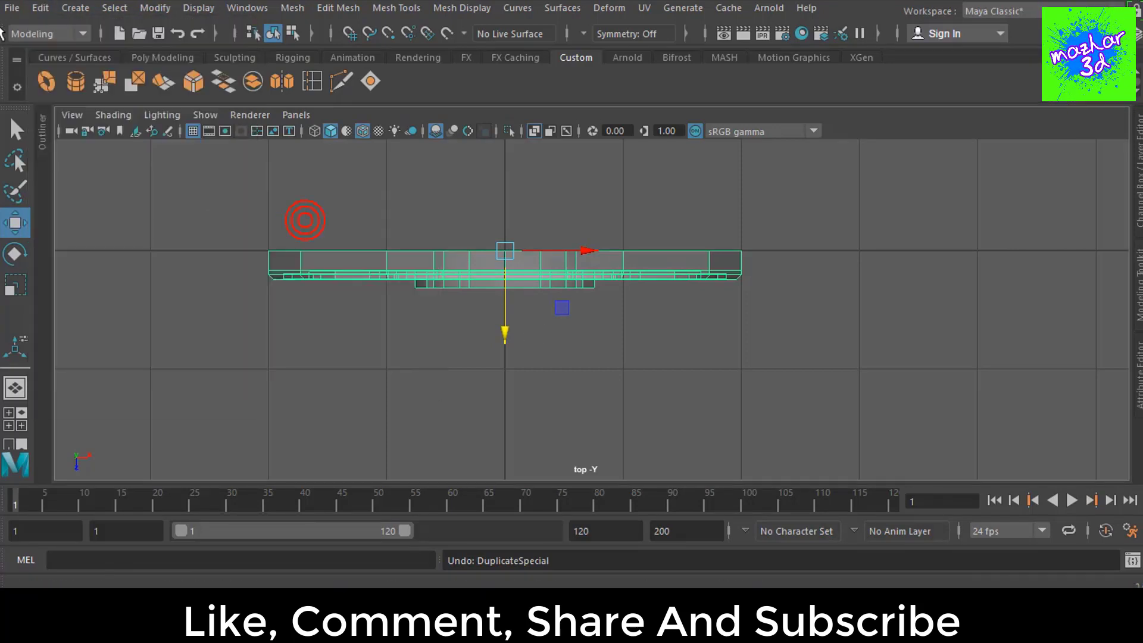
Step: Duplicate the hub, flip it 180°, lower it onto the original, and select both halves
{"action": "left_click", "coordinate": [40, 7]}
{"action": "left_click", "coordinate": [189, 269]}
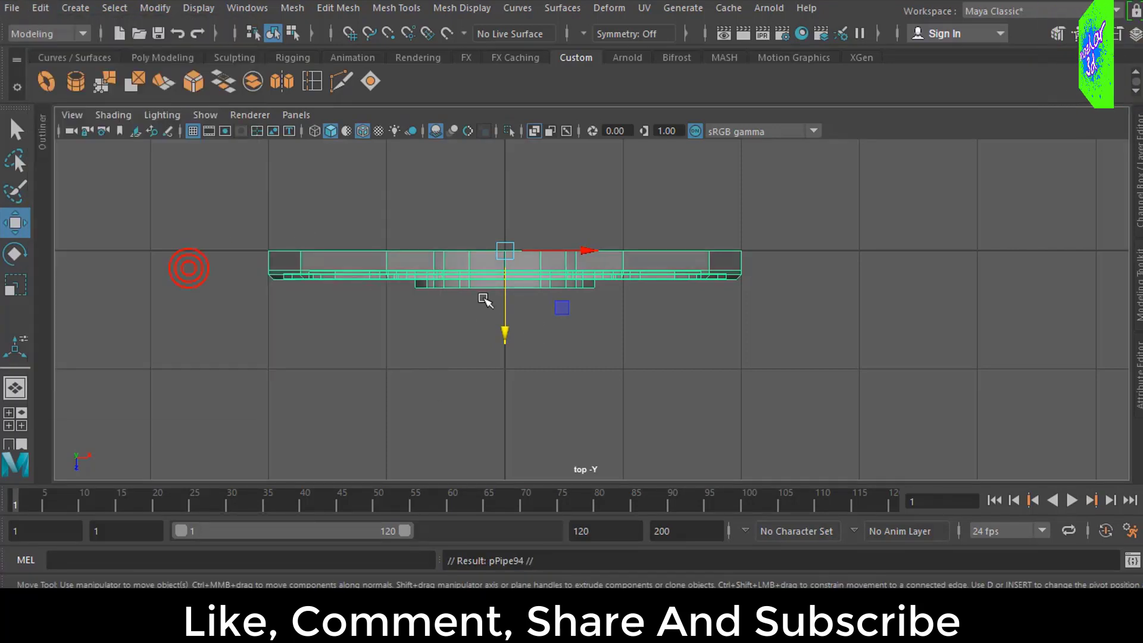
{"action": "left_click_drag", "start_coordinate": [500, 309], "coordinate": [501, 258]}
{"action": "middle_click_drag", "start_coordinate": [595, 280], "coordinate": [633, 334], "text": "alt"}
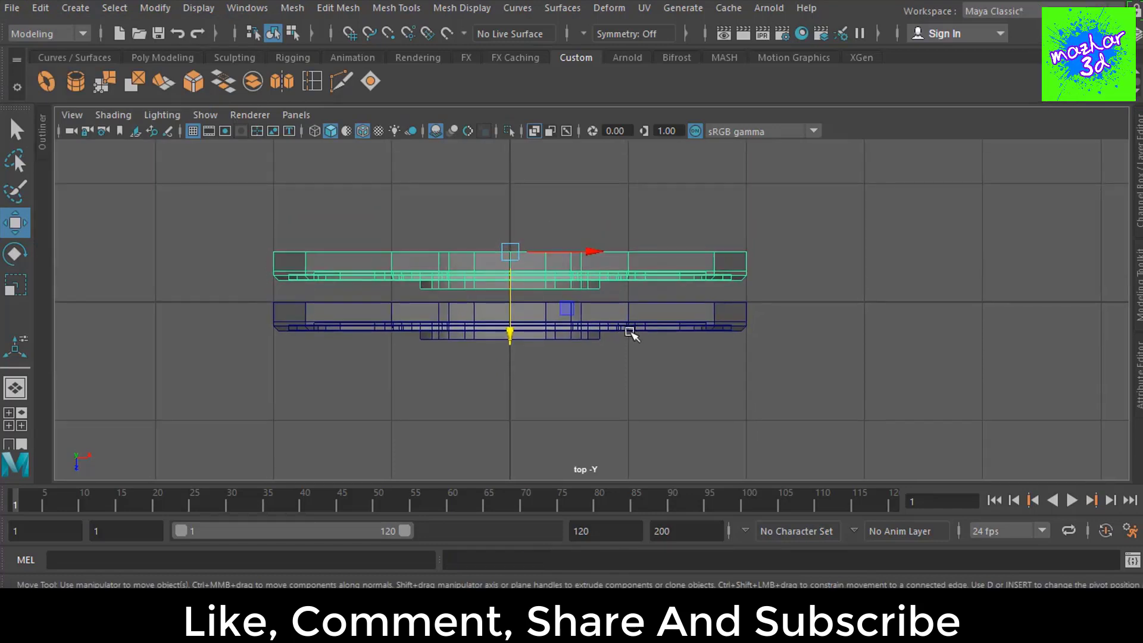
{"action": "key", "text": "e"}
{"action": "mouse_move", "coordinate": [594, 206]}
{"action": "left_mouse_down"}
{"action": "mouse_move", "coordinate": [637, 273]}
{"action": "mouse_move", "coordinate": [658, 416]}
{"action": "mouse_move", "coordinate": [662, 392]}
{"action": "left_mouse_up"}
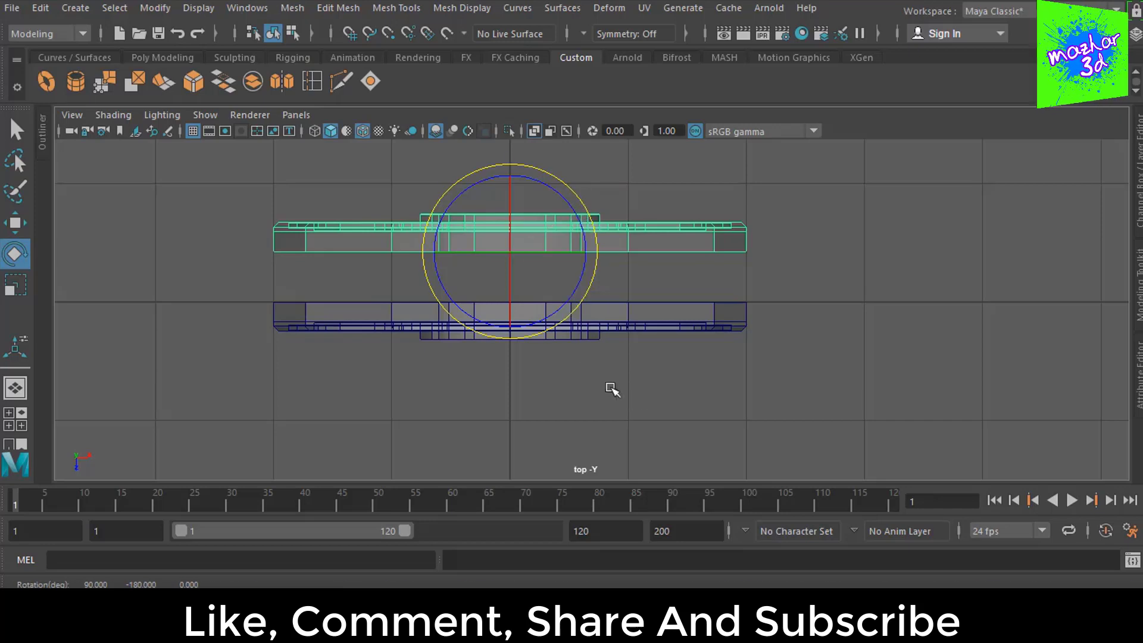
{"action": "key", "text": "w"}
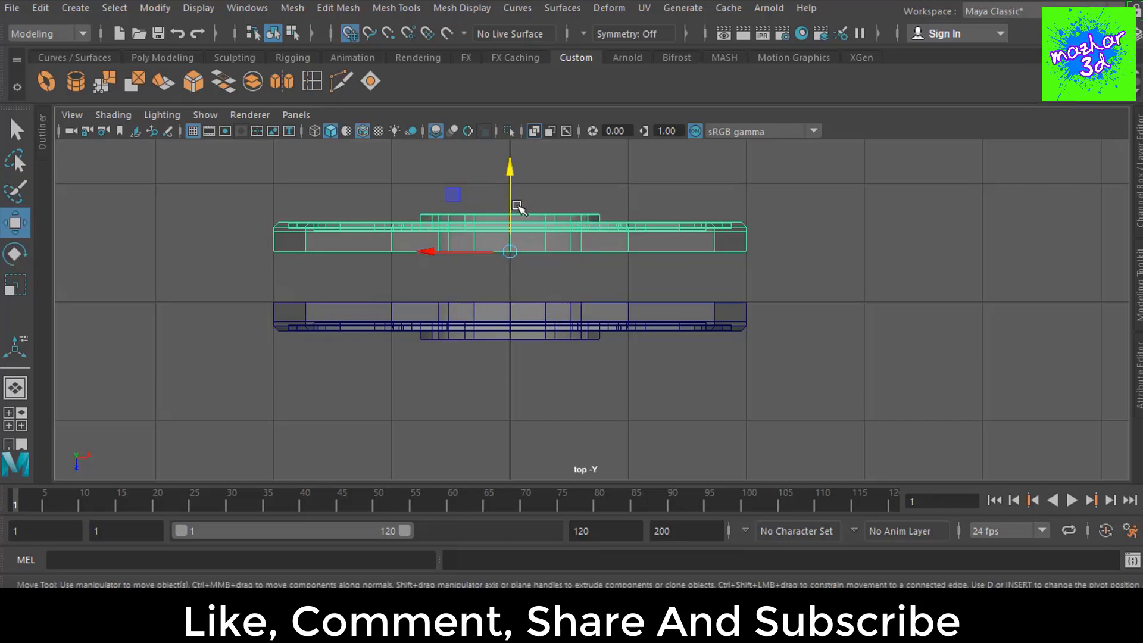
{"action": "left_click_drag", "start_coordinate": [516, 205], "coordinate": [513, 255]}
{"action": "left_click", "coordinate": [867, 331]}
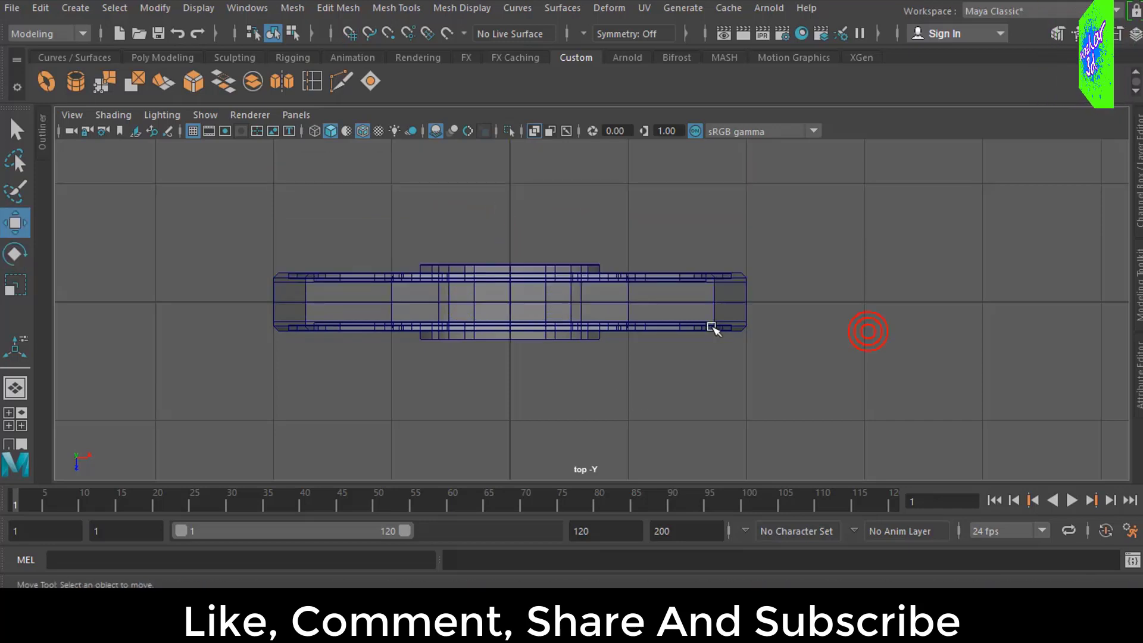
{"action": "scroll", "coordinate": [711, 327], "scroll_direction": "up", "scroll_amount": 1}
{"action": "left_click", "coordinate": [689, 291]}
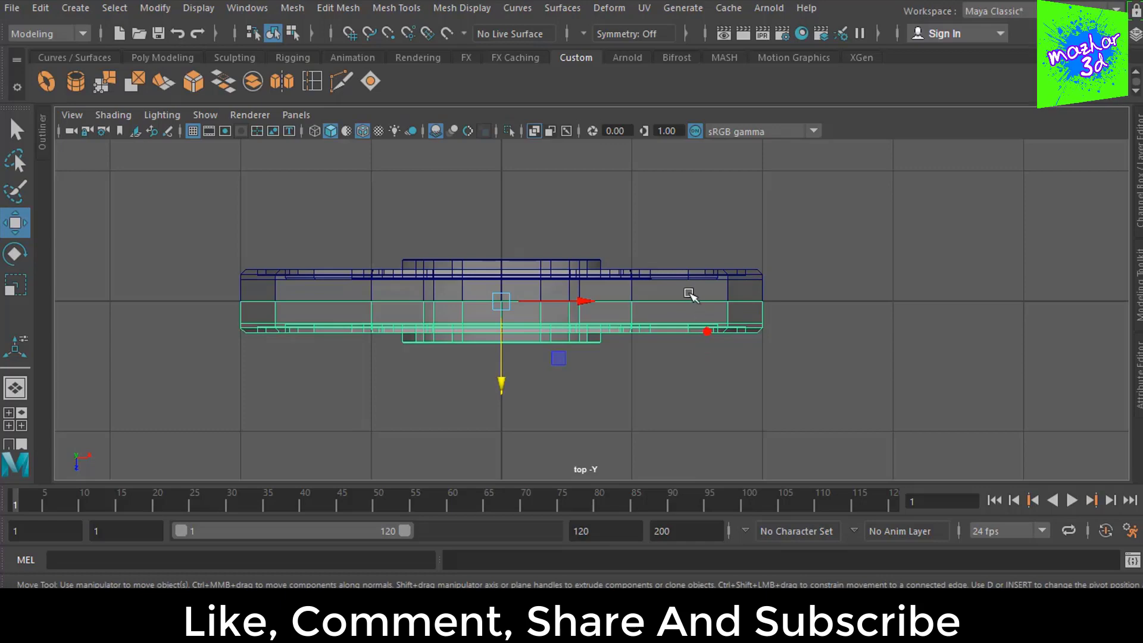
Step: Combine the two halves with Mesh > Combine and merge all their vertices
{"action": "left_click", "coordinate": [316, 6]}
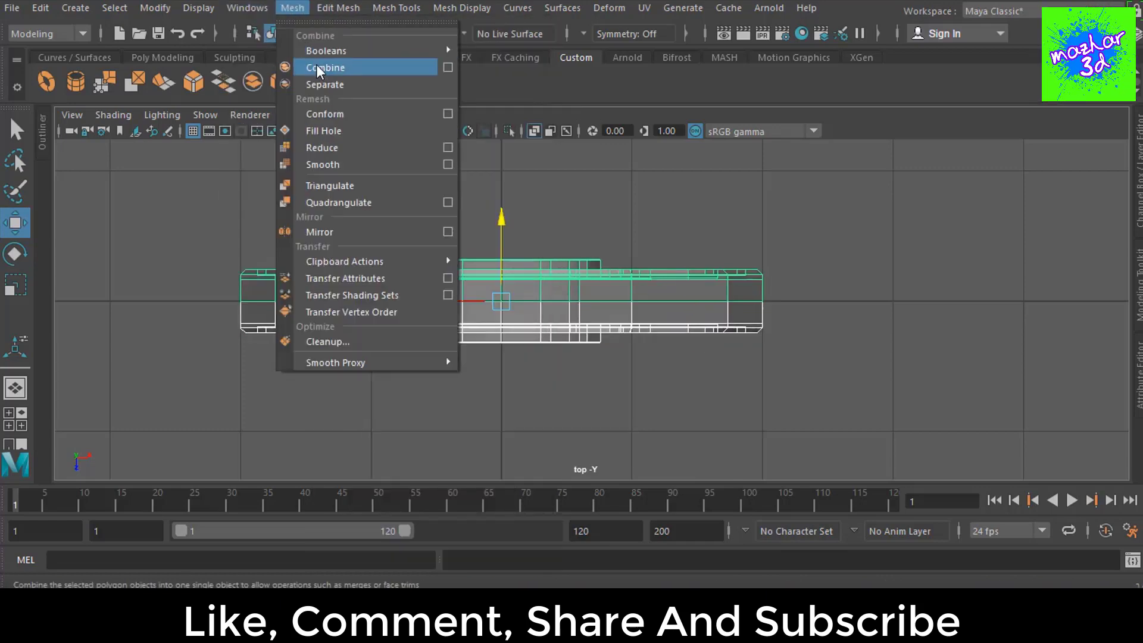
{"action": "left_click", "coordinate": [320, 67]}
{"action": "key", "text": "F9"}
{"action": "mouse_move", "coordinate": [791, 314]}
{"action": "left_mouse_down"}
{"action": "mouse_move", "coordinate": [344, 277]}
{"action": "mouse_move", "coordinate": [180, 280]}
{"action": "mouse_move", "coordinate": [167, 291]}
{"action": "left_mouse_up"}
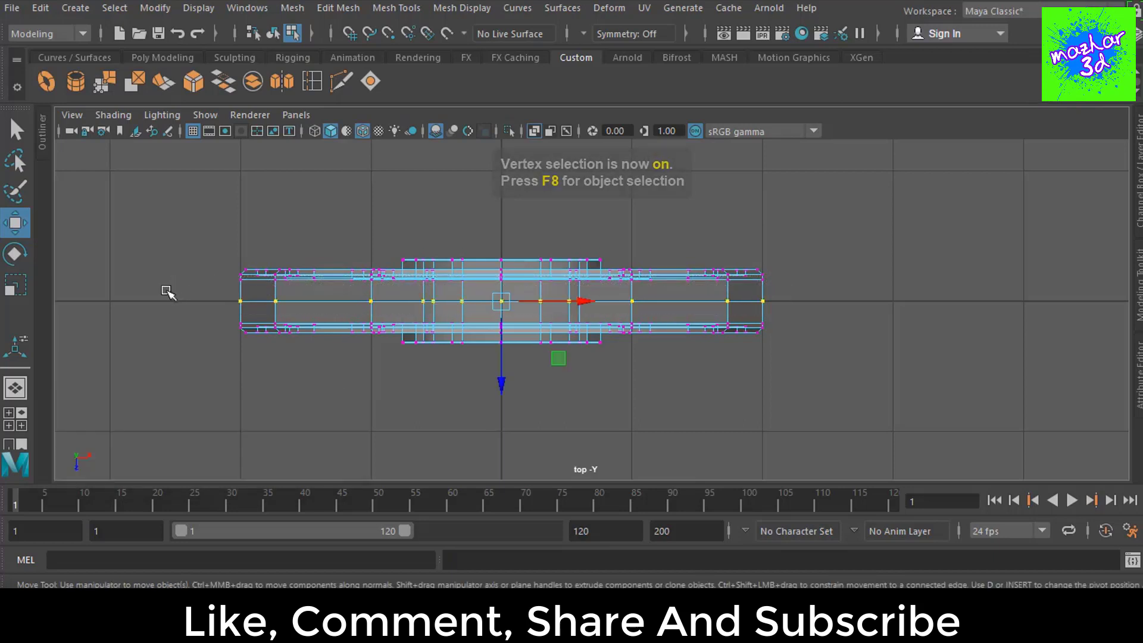
{"action": "key", "text": "r"}
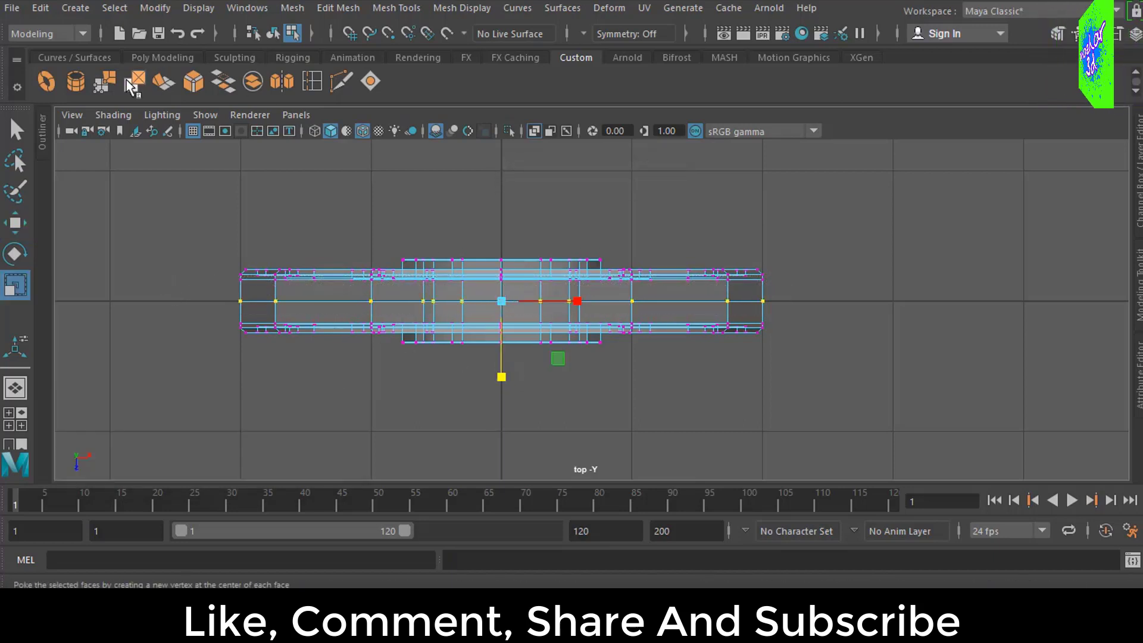
{"action": "left_click", "coordinate": [112, 84]}
Step: Review the merged disc in perspective and return to object mode
{"action": "key", "text": "t"}
{"action": "key", "text": "space"}
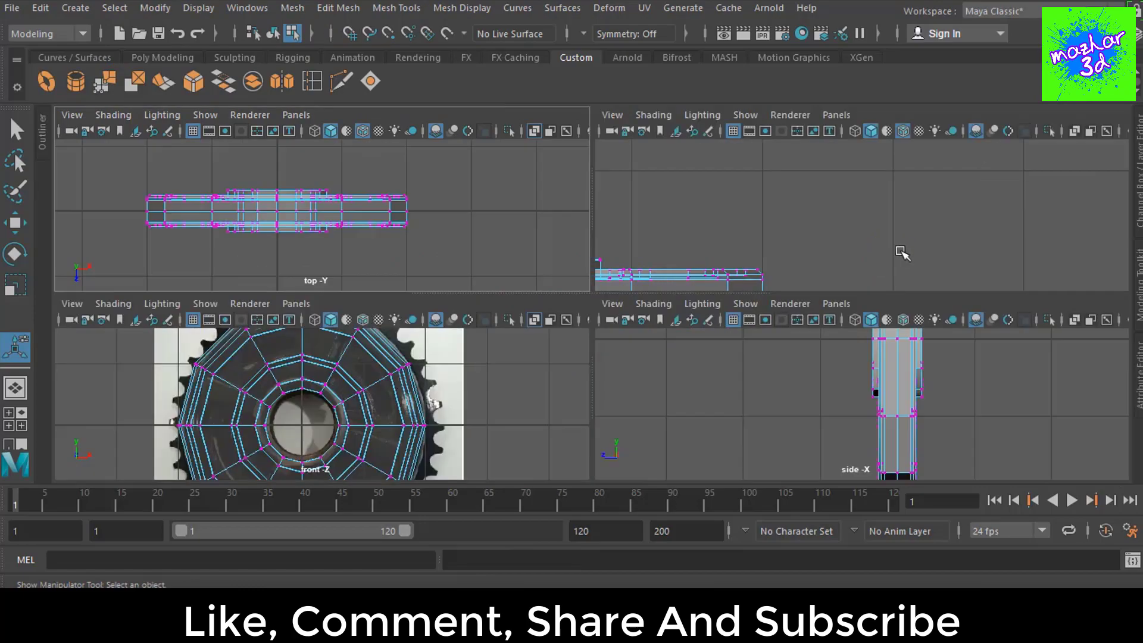
{"action": "key", "text": "space"}
{"action": "mouse_move", "coordinate": [845, 259]}
{"action": "left_mouse_down", "text": "alt"}
{"action": "mouse_move", "coordinate": [758, 296]}
{"action": "mouse_move", "coordinate": [739, 260]}
{"action": "mouse_move", "coordinate": [758, 332]}
{"action": "left_mouse_up", "text": "alt"}
{"action": "key", "text": "F8"}
{"action": "left_click", "coordinate": [756, 268]}
Step: Orbit the perspective view toward the front, then maximize the front view
{"action": "key", "text": "q"}
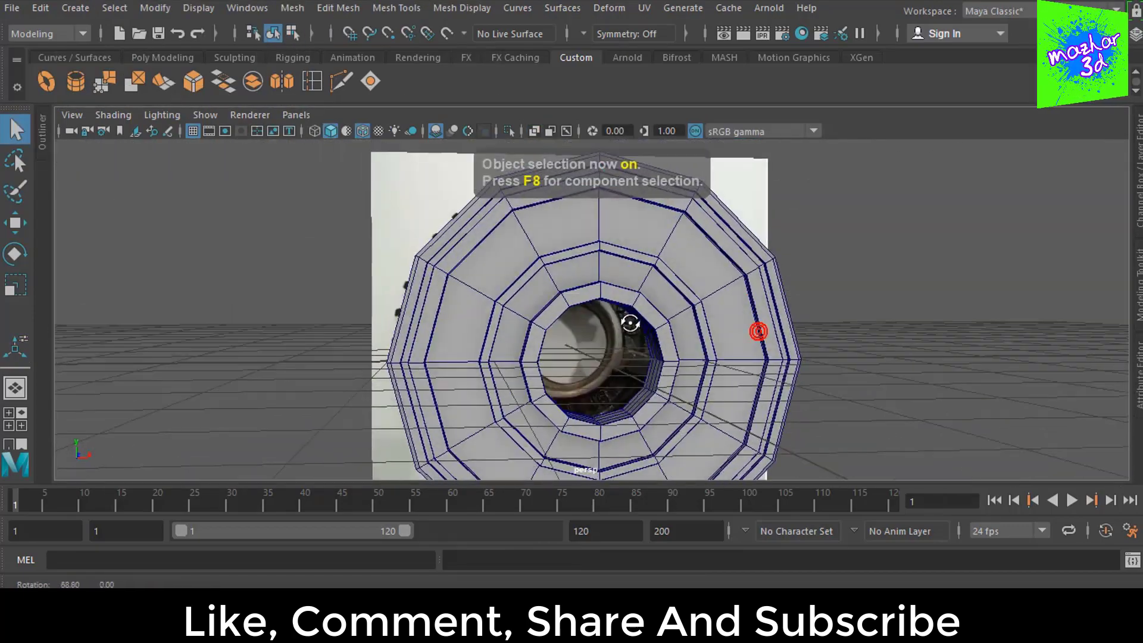
{"action": "left_click_drag", "start_coordinate": [633, 322], "coordinate": [714, 361], "text": "alt"}
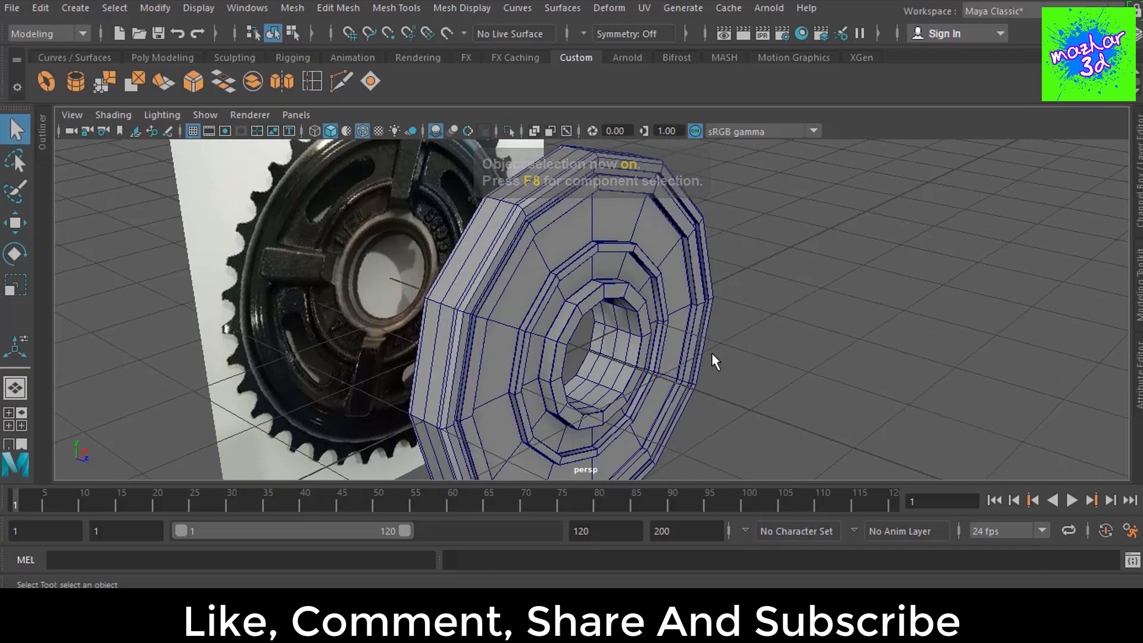
{"action": "mouse_move", "coordinate": [778, 279]}
{"action": "left_mouse_down", "text": "alt"}
{"action": "mouse_move", "coordinate": [798, 273]}
{"action": "mouse_move", "coordinate": [742, 260]}
{"action": "mouse_move", "coordinate": [758, 247]}
{"action": "mouse_move", "coordinate": [749, 264]}
{"action": "mouse_move", "coordinate": [778, 265]}
{"action": "left_mouse_up", "text": "alt"}
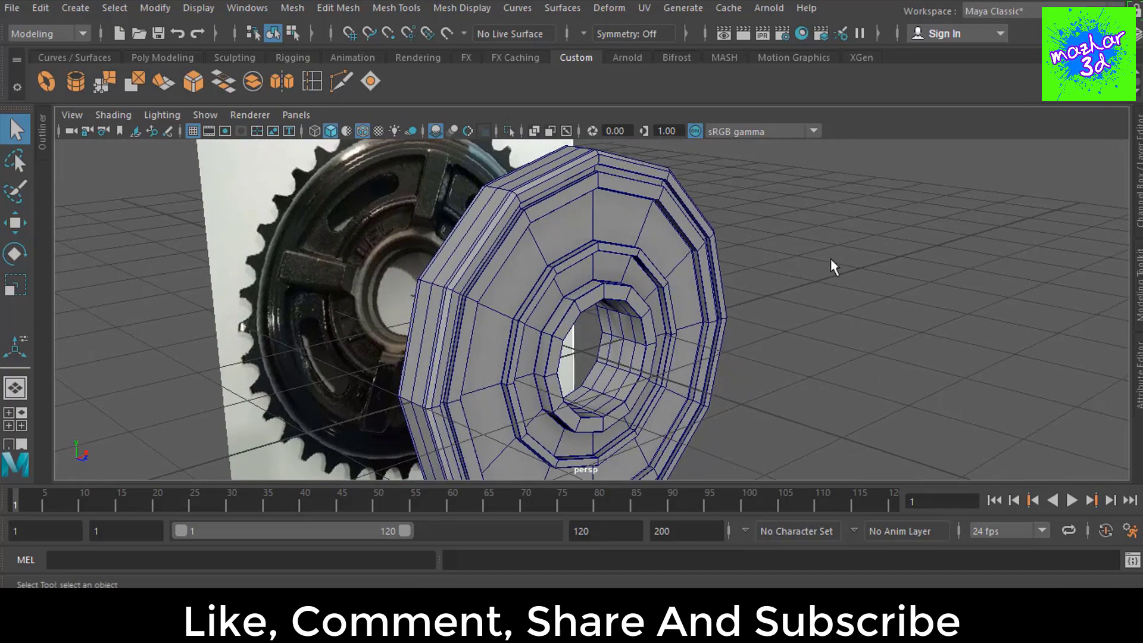
{"action": "right_click_drag", "start_coordinate": [836, 263], "coordinate": [819, 205], "text": "alt"}
{"action": "mouse_move", "coordinate": [819, 204]}
{"action": "left_mouse_down", "text": "alt"}
{"action": "mouse_move", "coordinate": [676, 275]}
{"action": "mouse_move", "coordinate": [695, 297]}
{"action": "left_mouse_up", "text": "alt"}
{"action": "key", "text": "space"}
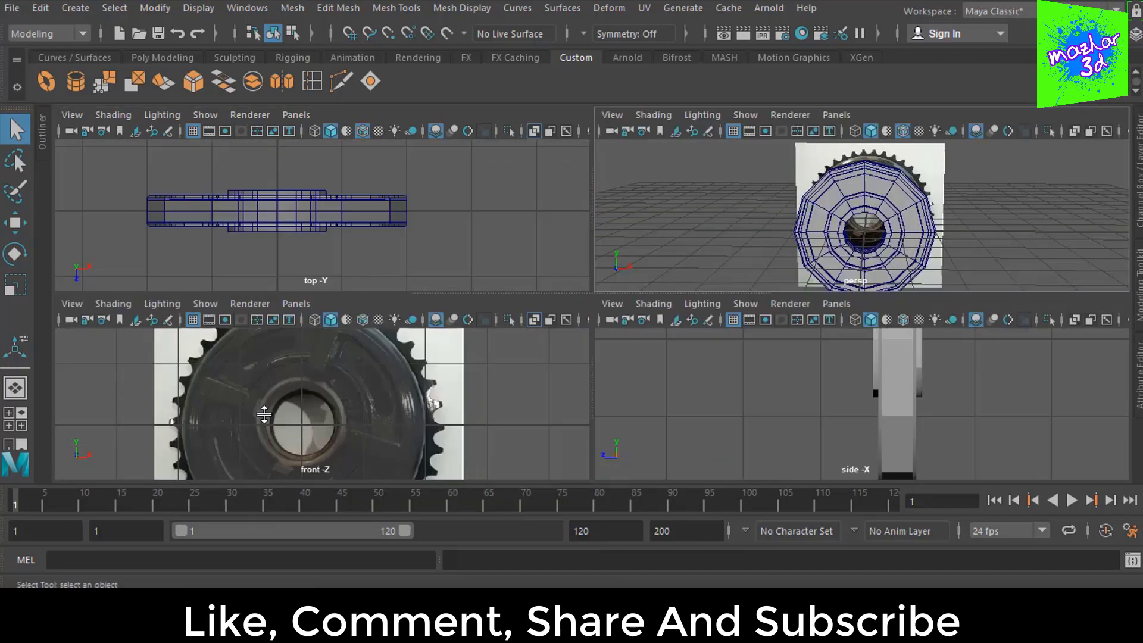
{"action": "key", "text": "space"}
{"action": "scroll", "coordinate": [854, 327], "scroll_direction": "down", "scroll_amount": 4}
{"action": "scroll", "coordinate": [848, 292], "scroll_direction": "down", "scroll_amount": 1}
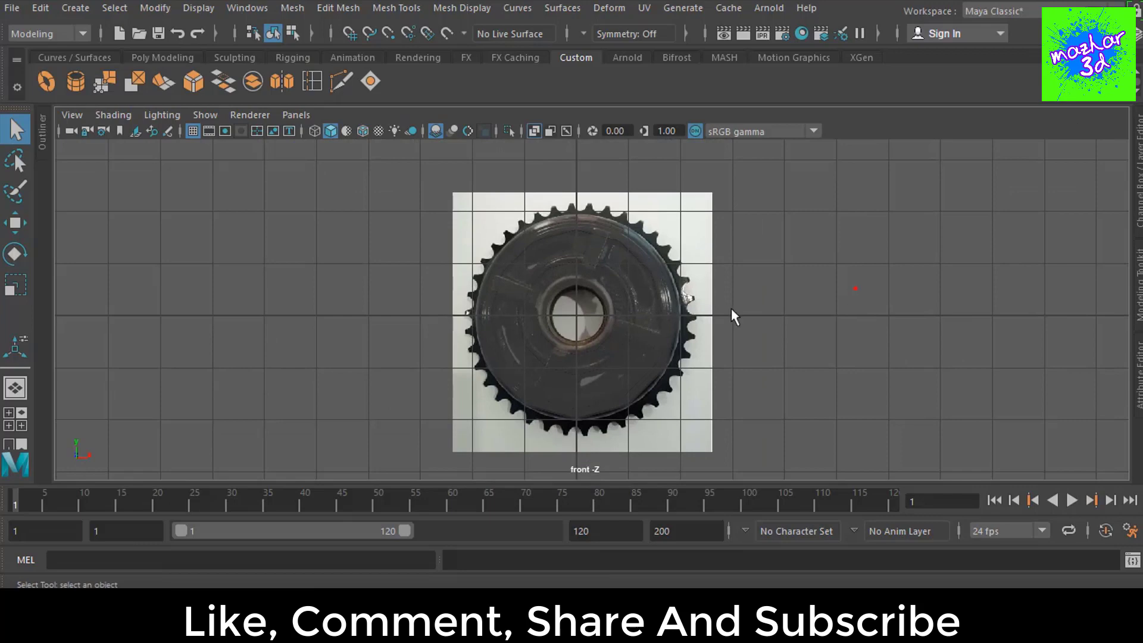
{"action": "scroll", "coordinate": [629, 276], "scroll_direction": "up", "scroll_amount": 2}
Step: Compare the hub against the gear reference, then switch to the Poly Modeling shelf
{"action": "left_click", "coordinate": [634, 284]}
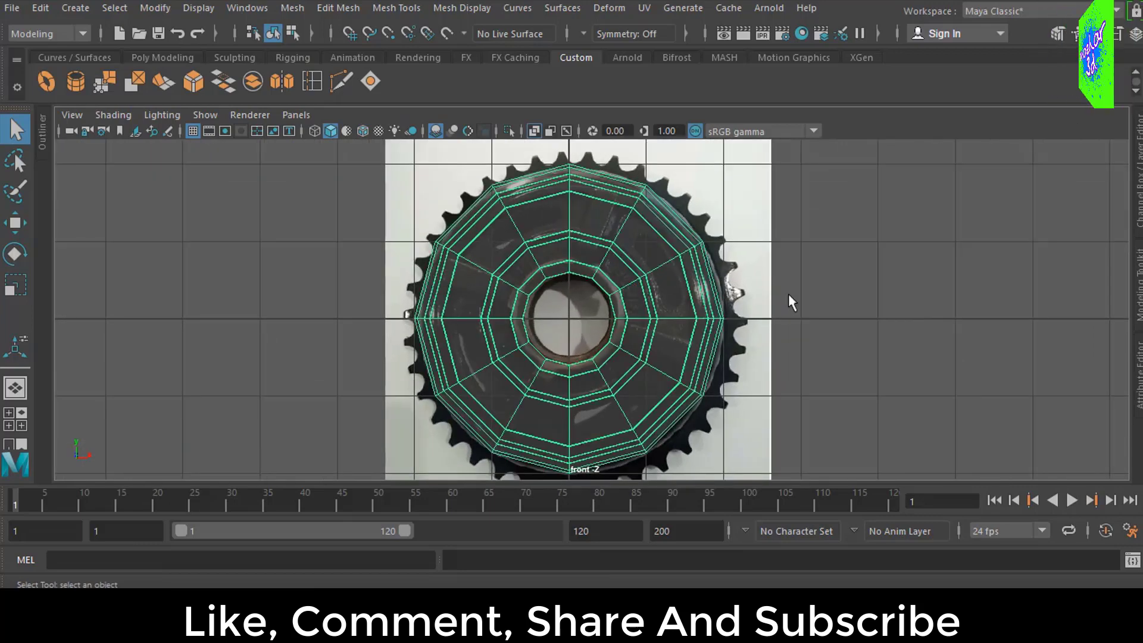
{"action": "left_click", "coordinate": [820, 305]}
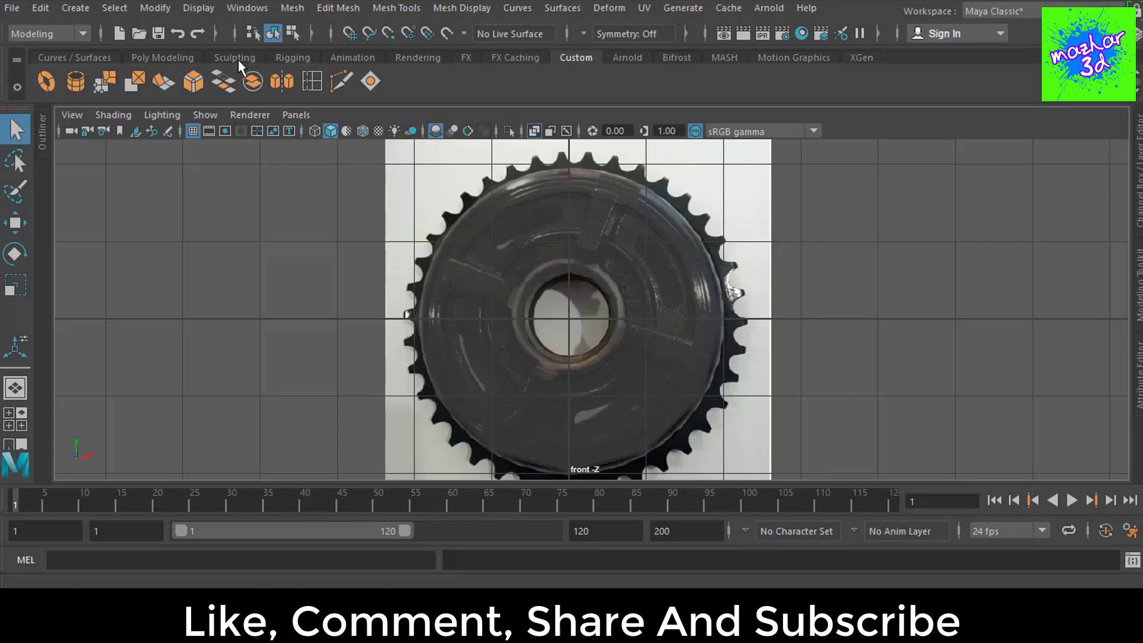
{"action": "left_click", "coordinate": [612, 241]}
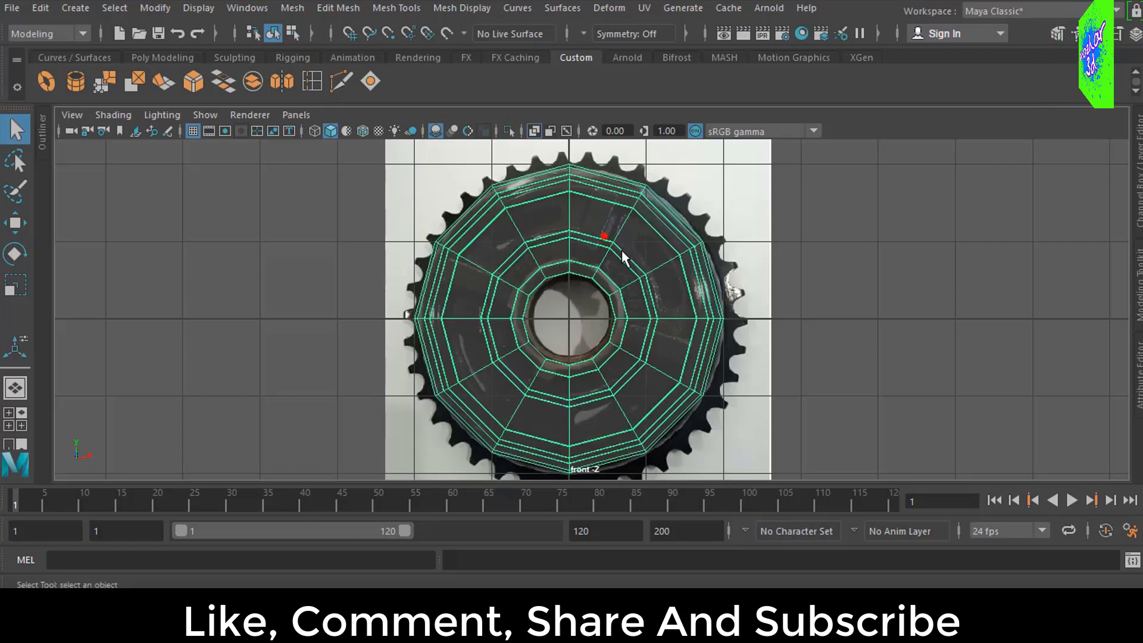
{"action": "scroll", "coordinate": [622, 249], "scroll_direction": "up", "scroll_amount": 2}
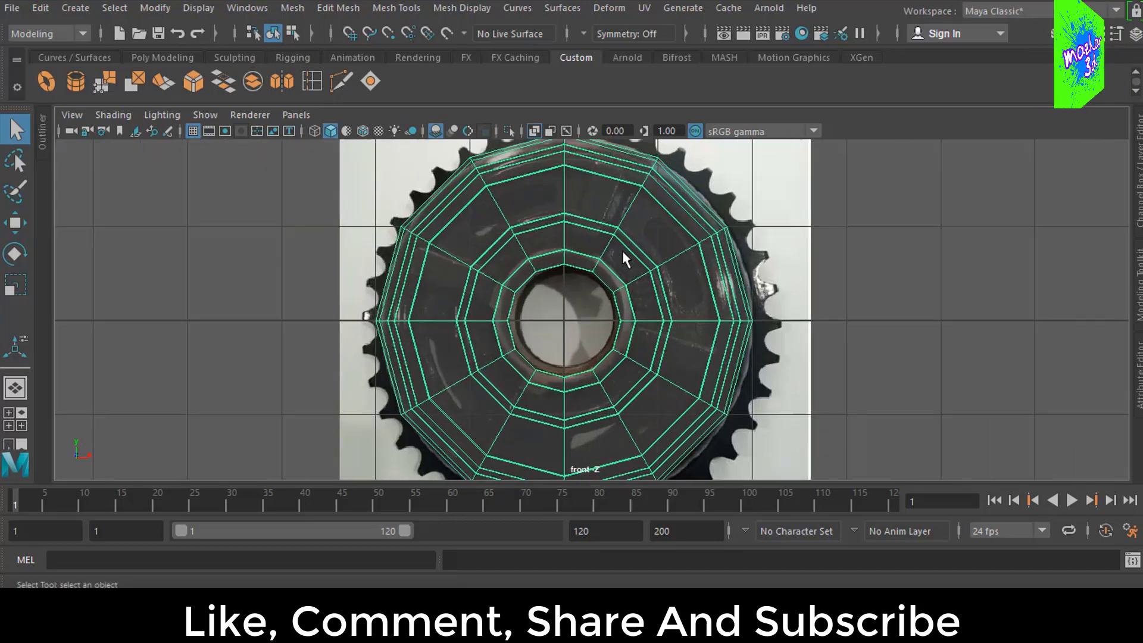
{"action": "left_click", "coordinate": [889, 248]}
{"action": "left_click", "coordinate": [184, 55]}
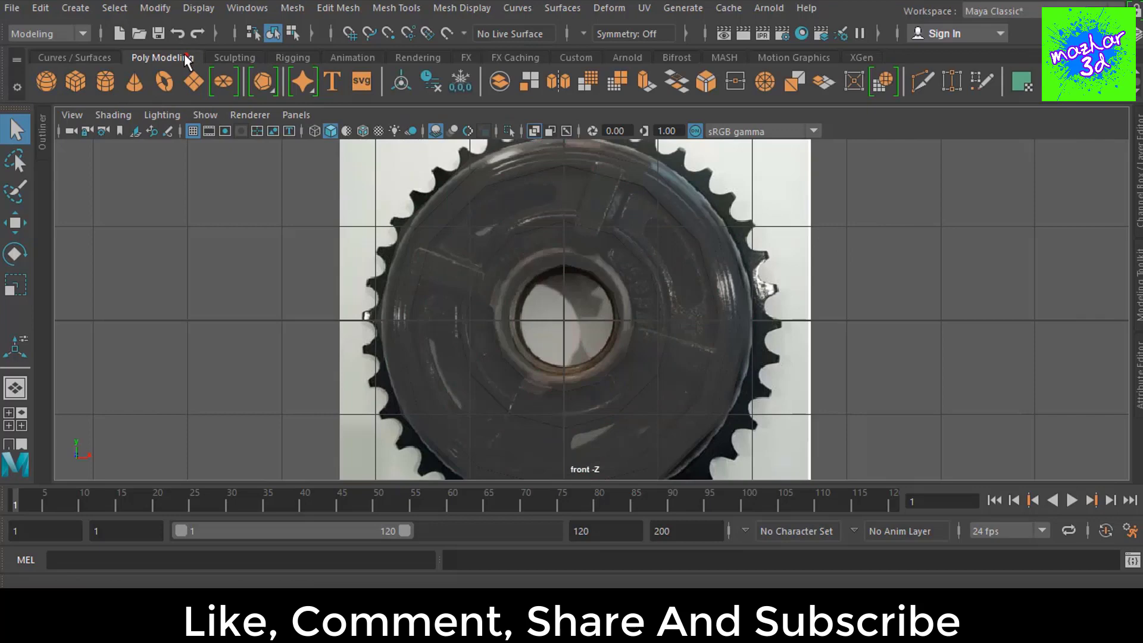
Step: Create a polygon cube and move it along X to the right of the gear
{"action": "left_click", "coordinate": [79, 76]}
{"action": "key", "text": "w"}
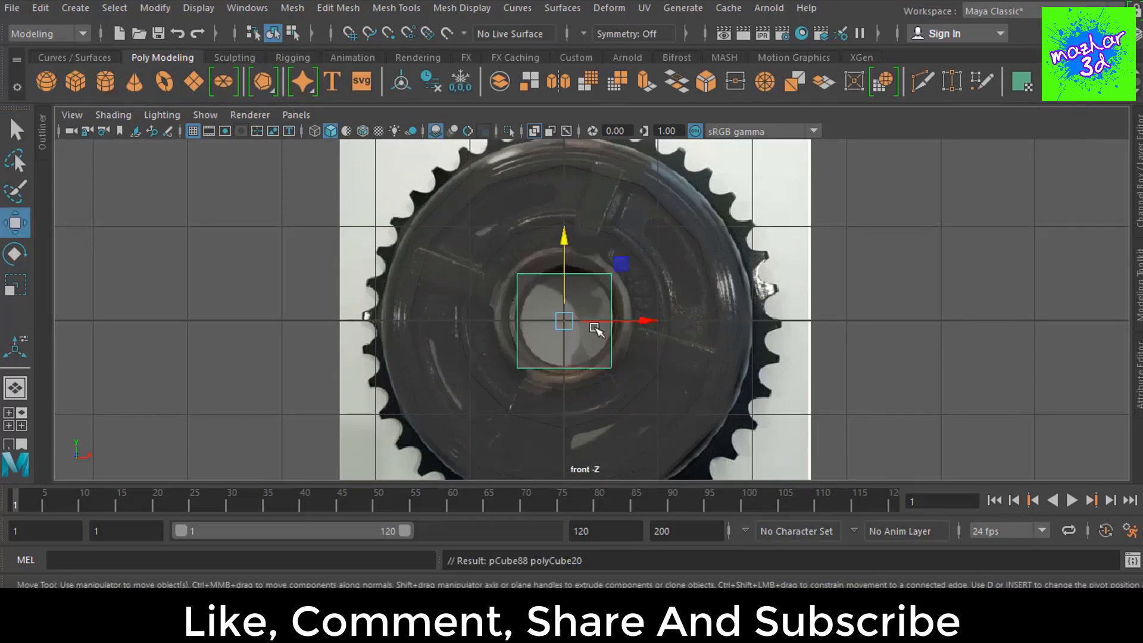
{"action": "left_click_drag", "start_coordinate": [594, 322], "coordinate": [963, 321]}
{"action": "middle_click_drag", "start_coordinate": [963, 322], "coordinate": [566, 301], "text": "alt"}
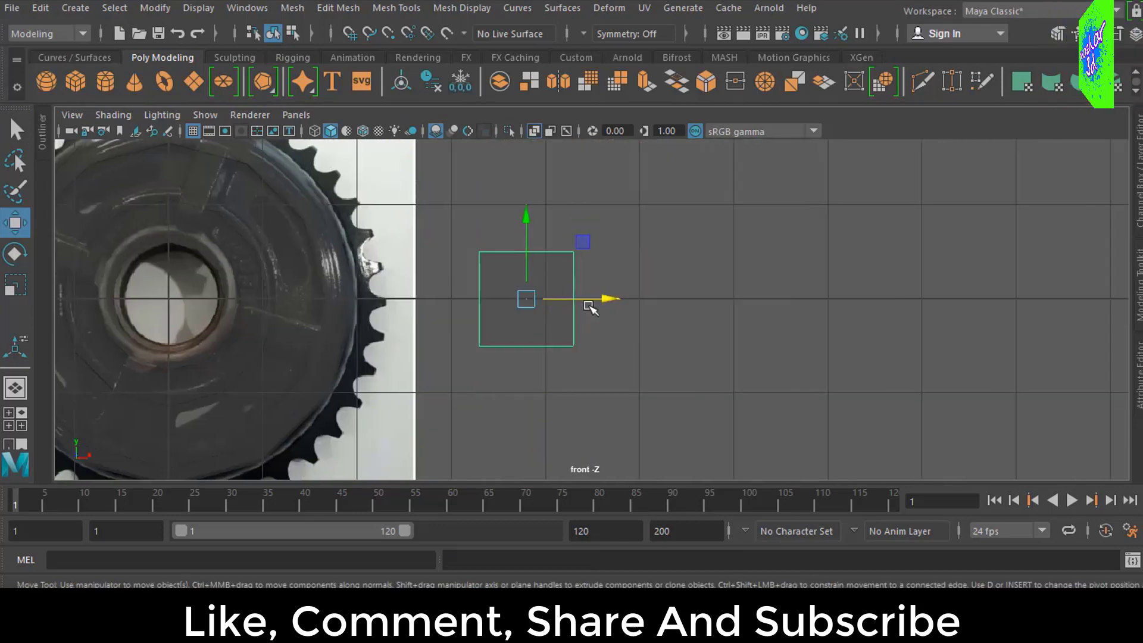
{"action": "left_click_drag", "start_coordinate": [588, 301], "coordinate": [653, 299]}
Step: Set polyCube20 subdivisions to width 11, height 1 and depth 1
{"action": "left_click", "coordinate": [1138, 35]}
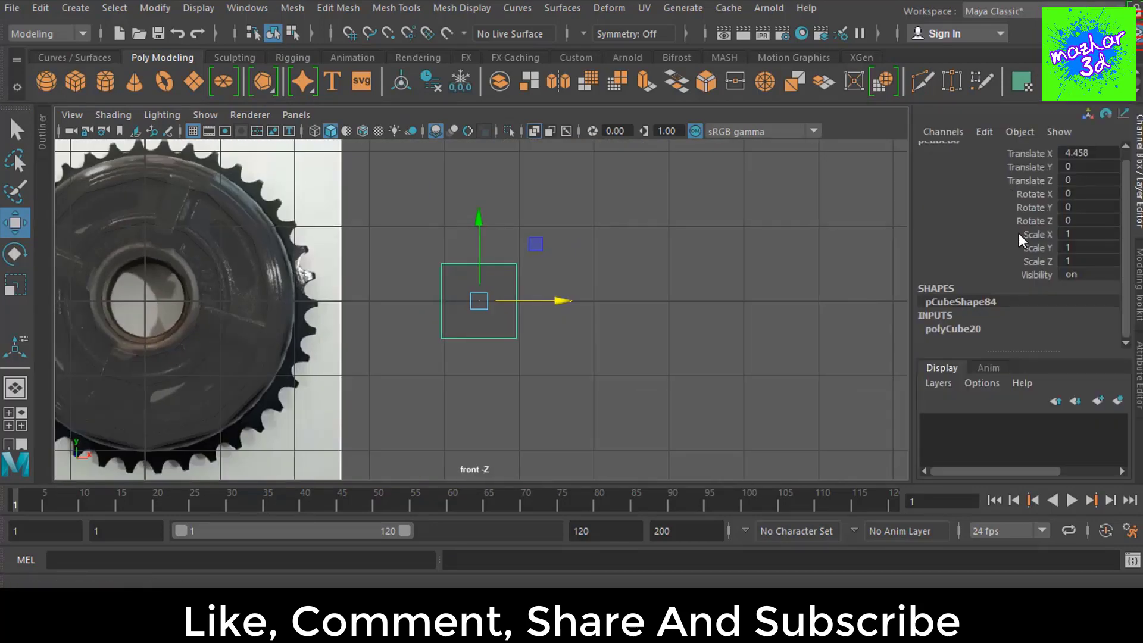
{"action": "left_click", "coordinate": [952, 328]}
{"action": "left_click_drag", "start_coordinate": [984, 289], "coordinate": [983, 316]}
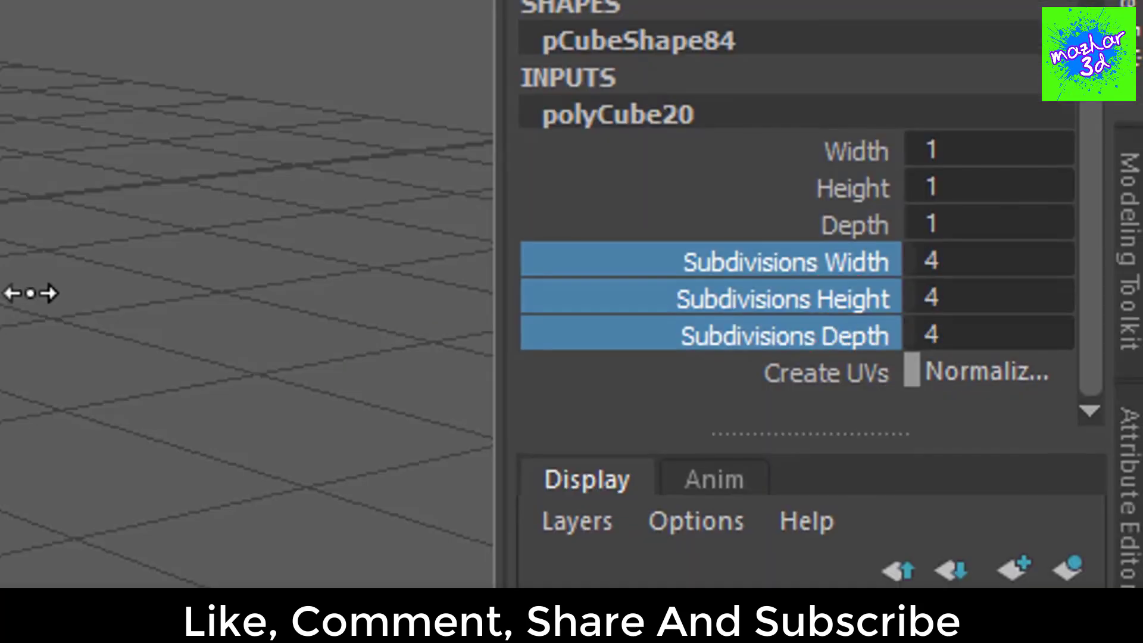
{"action": "middle_click_drag", "start_coordinate": [30, 293], "coordinate": [128, 287]}
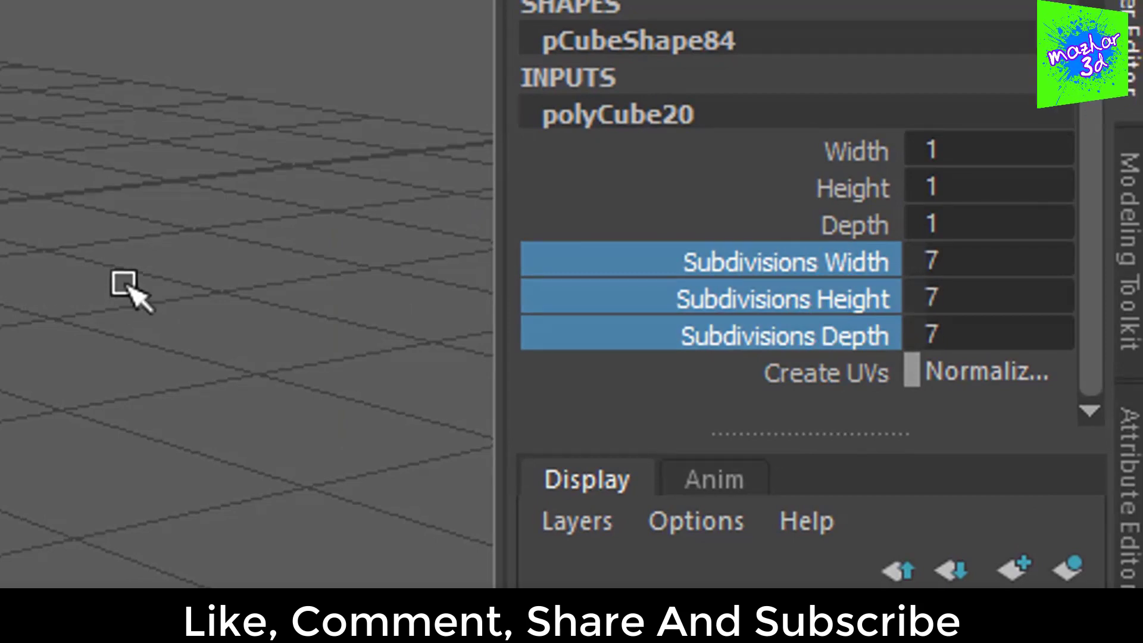
{"action": "left_click_drag", "start_coordinate": [125, 286], "coordinate": [12, 280], "text": "alt"}
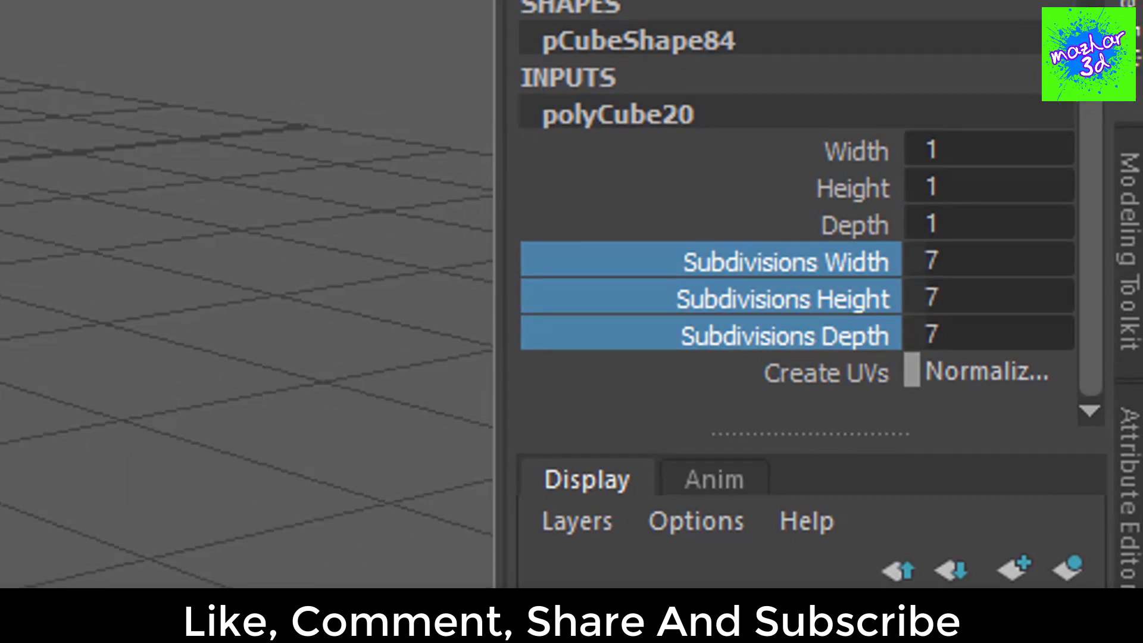
{"action": "left_click", "coordinate": [852, 300]}
{"action": "middle_click_drag", "start_coordinate": [94, 301], "coordinate": [1, 301]}
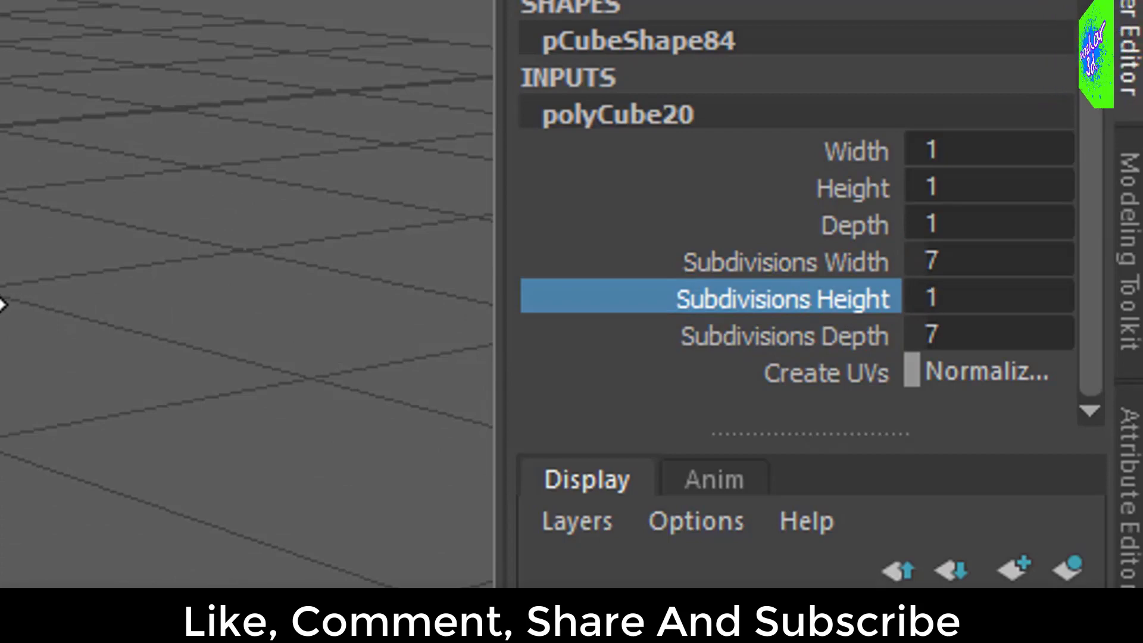
{"action": "left_click", "coordinate": [862, 336]}
{"action": "middle_click_drag", "start_coordinate": [83, 301], "coordinate": [5, 301]}
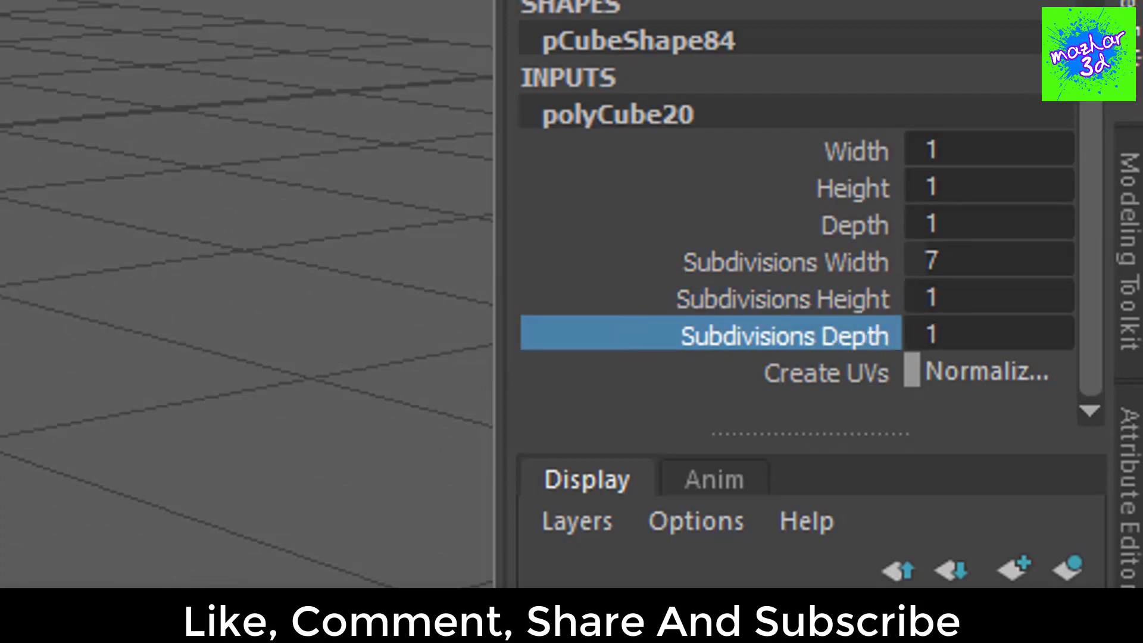
{"action": "left_click", "coordinate": [802, 262]}
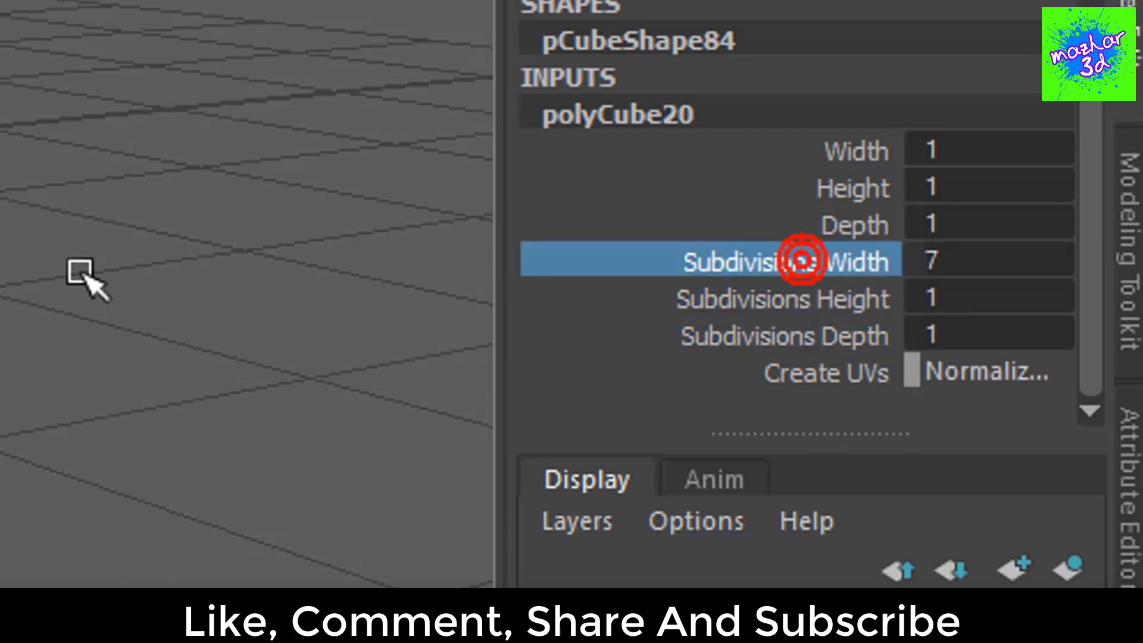
{"action": "middle_click_drag", "start_coordinate": [84, 275], "coordinate": [166, 258]}
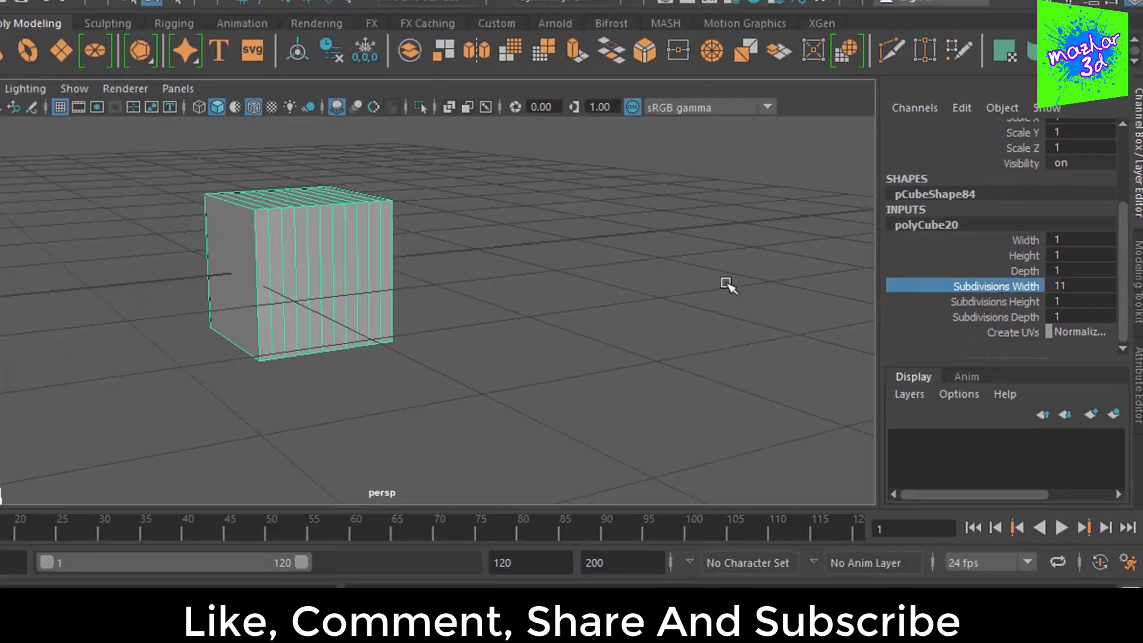
Step: In the front view, scale the cube down to Y 0.344 into a flat slab
{"action": "key", "text": "space"}
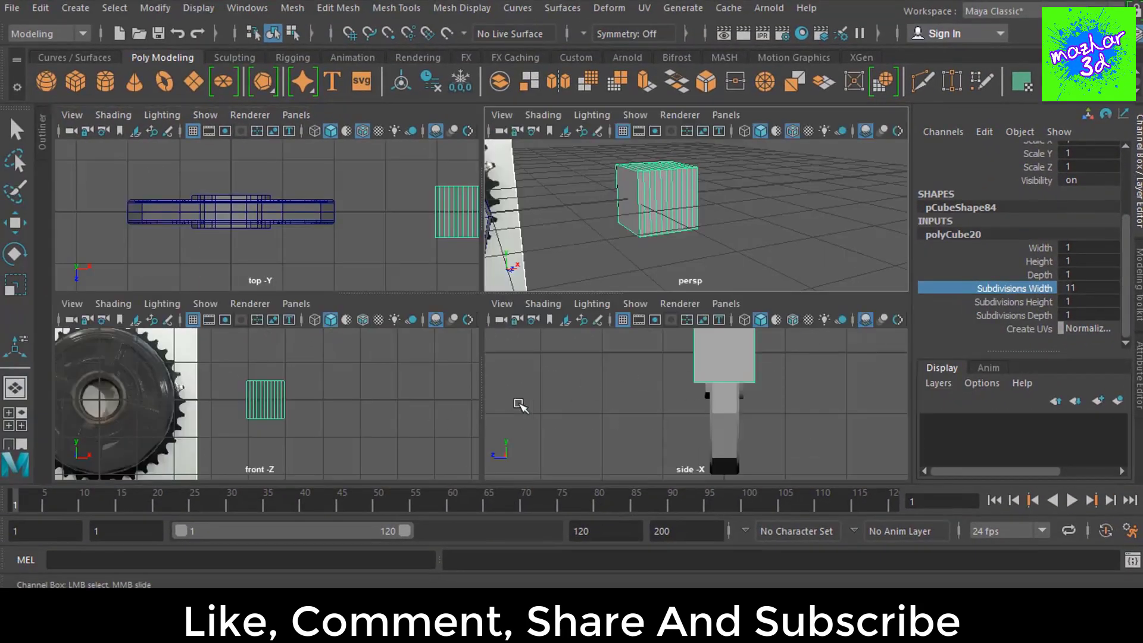
{"action": "key", "text": "space"}
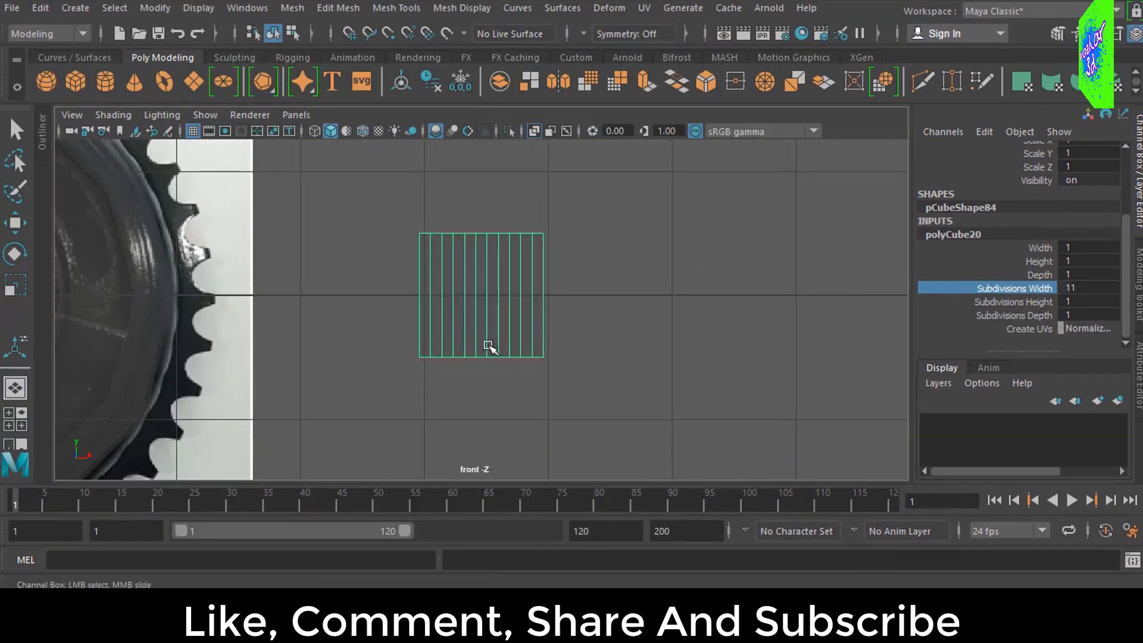
{"action": "key", "text": "r"}
{"action": "left_click_drag", "start_coordinate": [480, 231], "coordinate": [479, 271]}
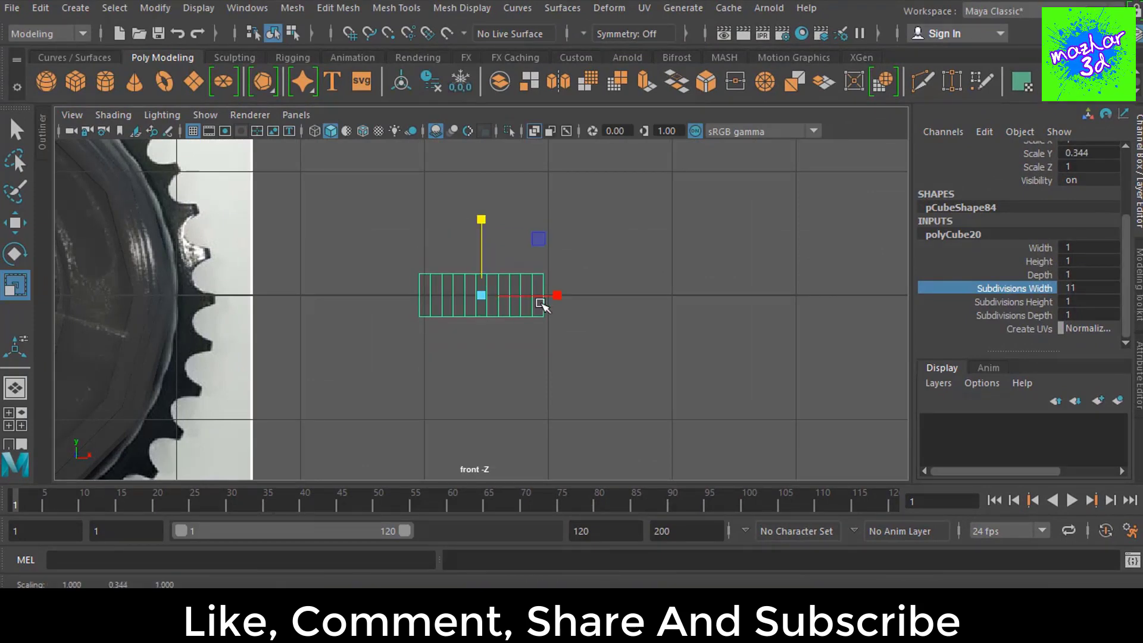
{"action": "scroll", "coordinate": [456, 314], "scroll_direction": "up", "scroll_amount": 3}
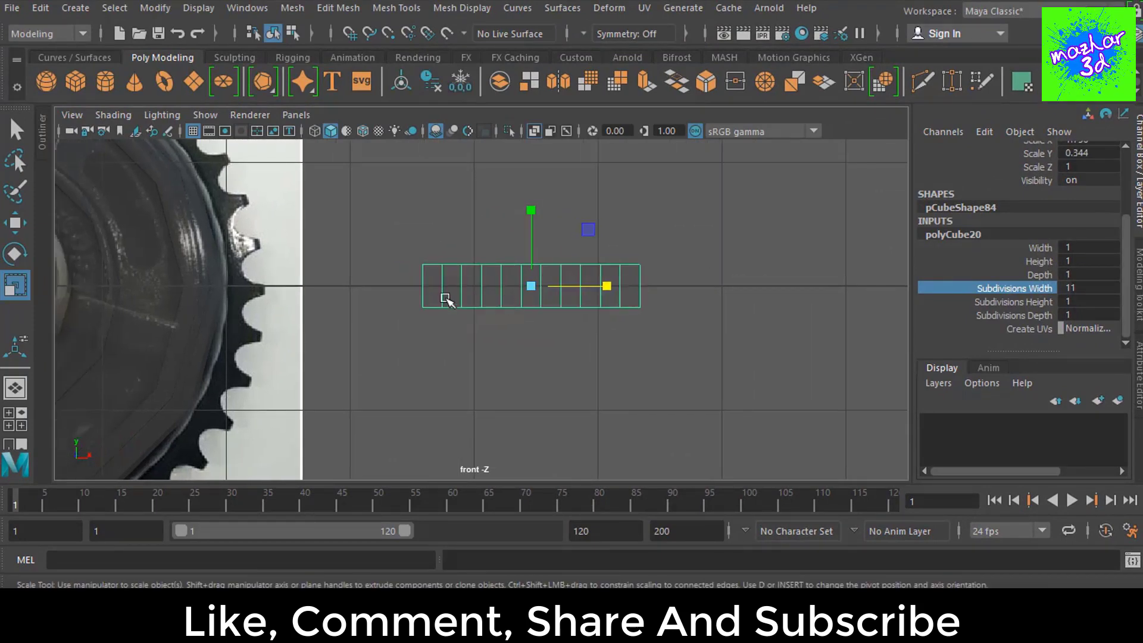
{"action": "key", "text": "space"}
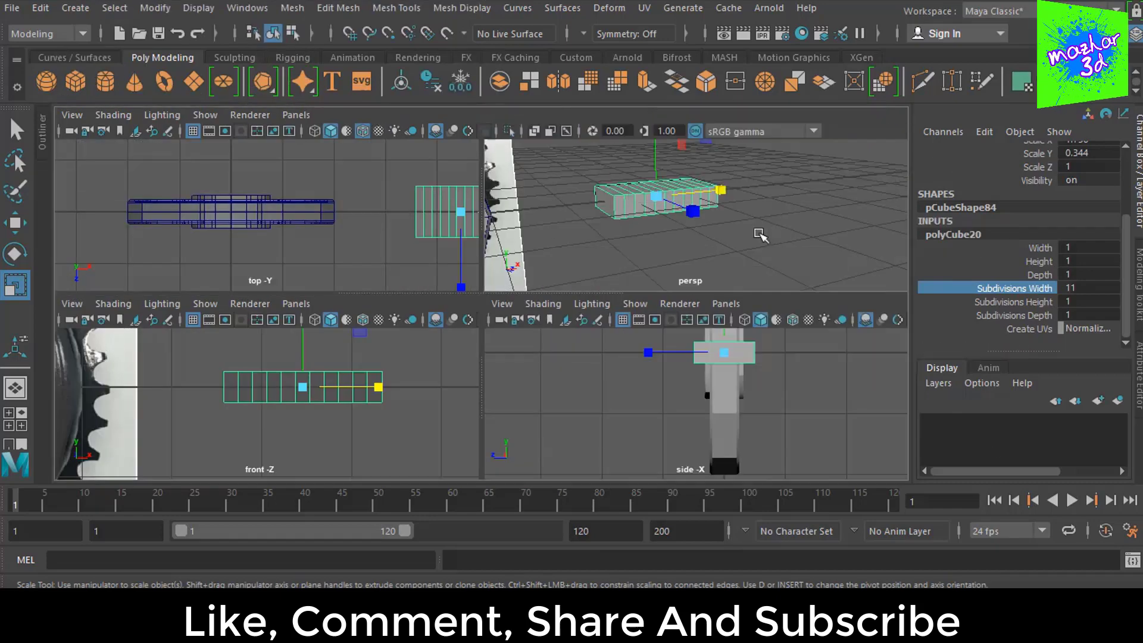
{"action": "key", "text": "space"}
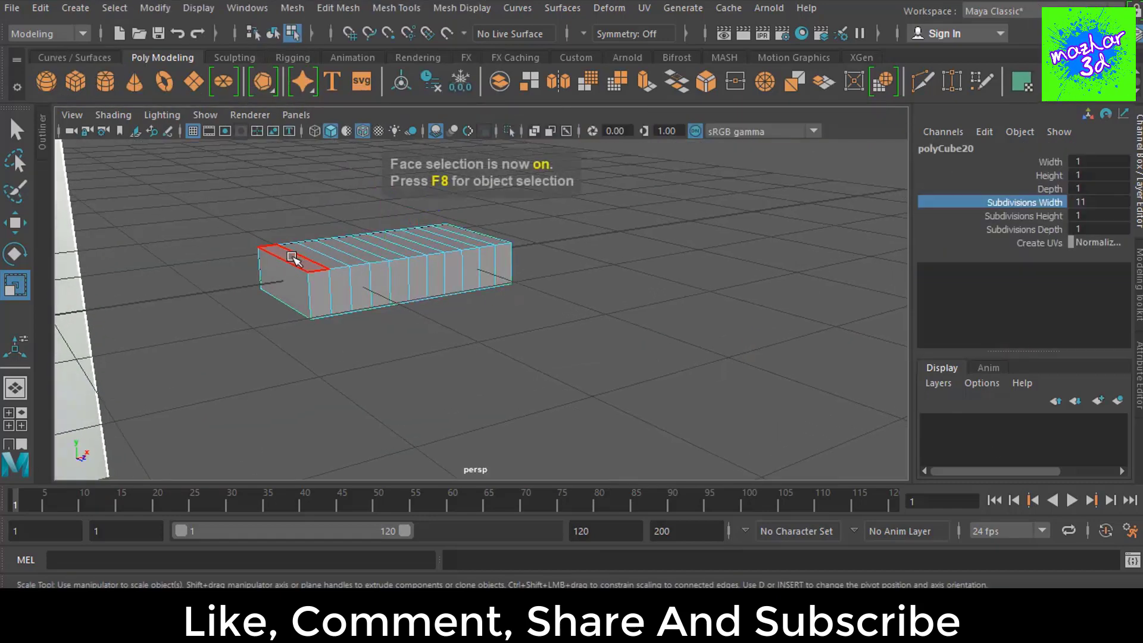
Step: Bevel the bar's two end edge loops with fraction 0.7 and 2 segments
{"action": "double_click", "coordinate": [288, 261]}
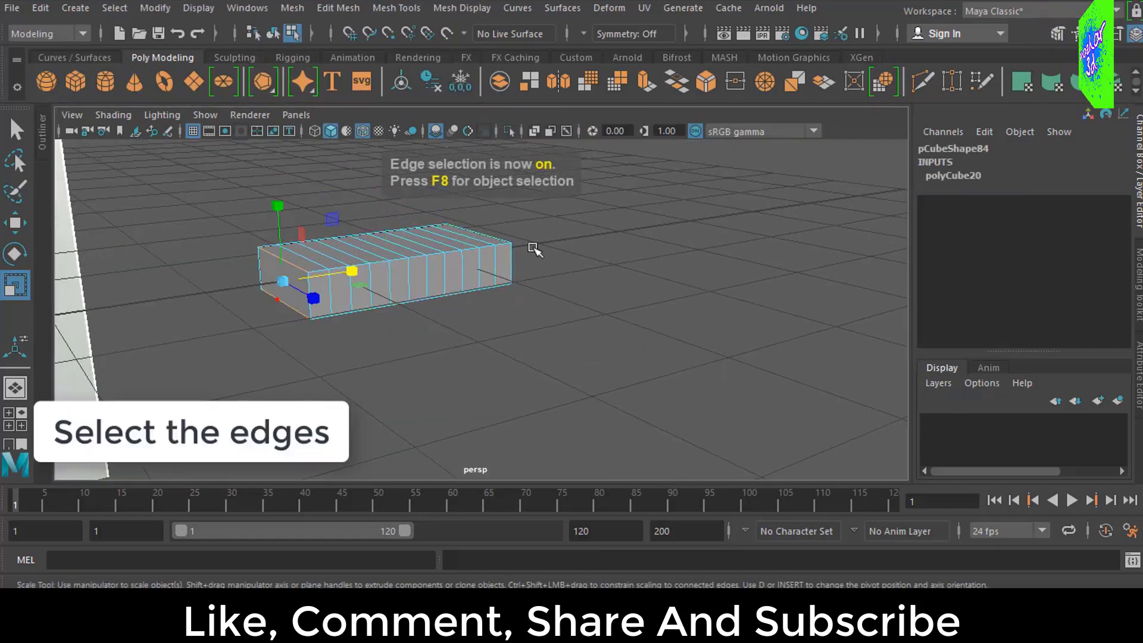
{"action": "double_click", "coordinate": [498, 231], "text": "shift"}
{"action": "left_click_drag", "start_coordinate": [598, 277], "coordinate": [649, 300], "text": "alt"}
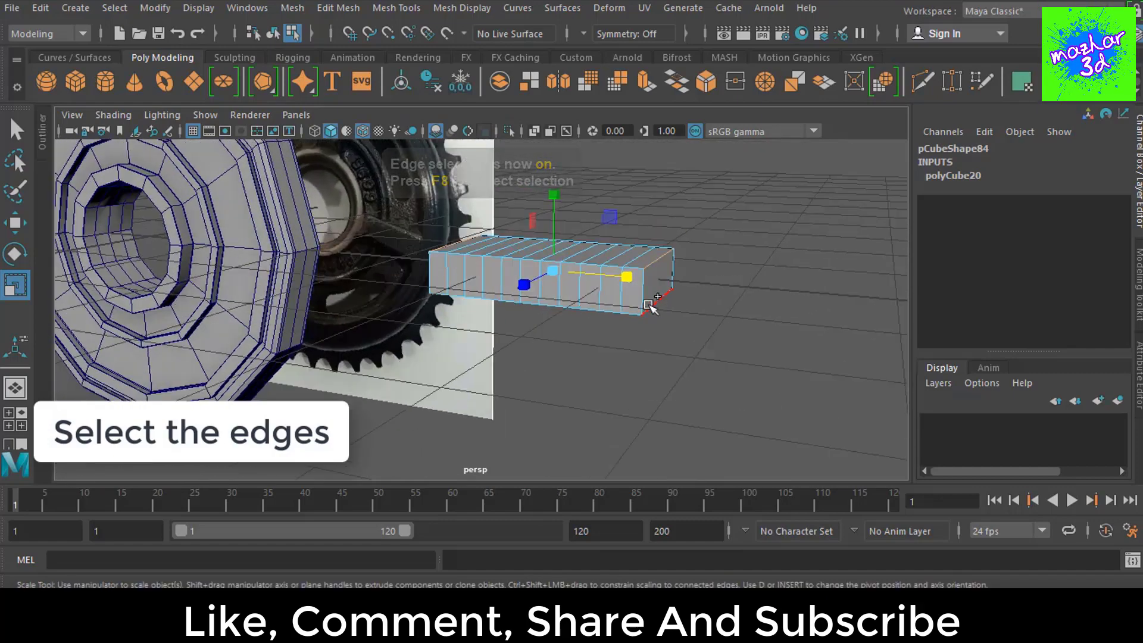
{"action": "mouse_move", "coordinate": [506, 302]}
{"action": "left_mouse_down", "text": "alt"}
{"action": "mouse_move", "coordinate": [638, 319]}
{"action": "mouse_move", "coordinate": [409, 321]}
{"action": "left_mouse_up", "text": "alt"}
{"action": "key", "text": "ctrl+b"}
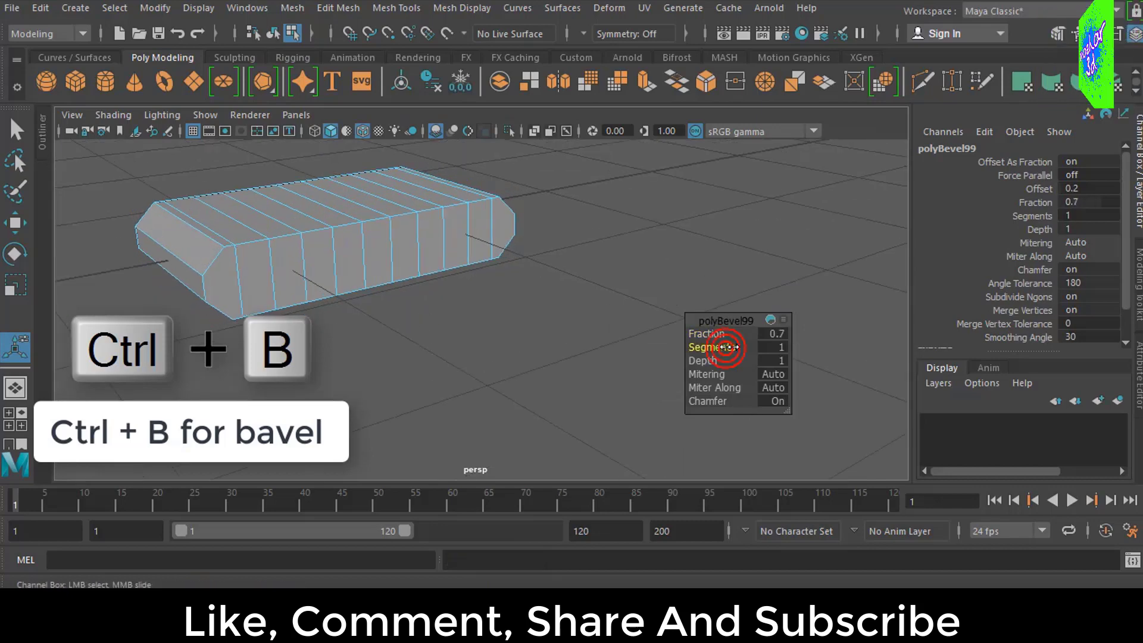
{"action": "mouse_move", "coordinate": [726, 347]}
{"action": "left_mouse_down"}
{"action": "mouse_move", "coordinate": [741, 347]}
{"action": "mouse_move", "coordinate": [438, 275]}
{"action": "mouse_move", "coordinate": [547, 305]}
{"action": "left_mouse_up"}
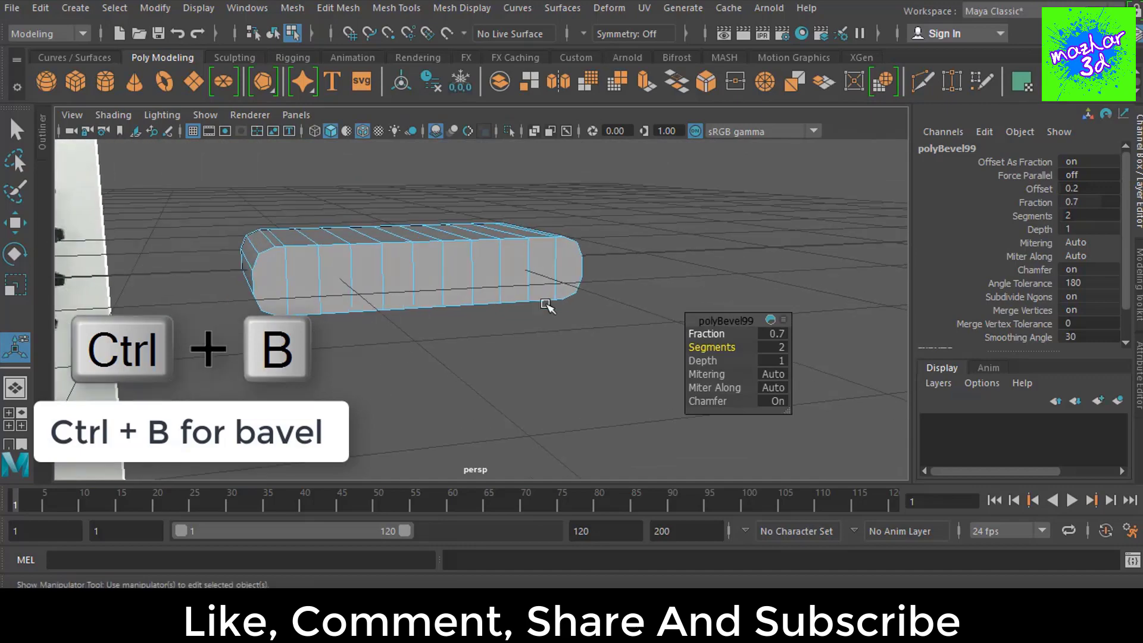
{"action": "key", "text": "F8"}
Step: In the maximized front view, rotate the bevelled bar -90° on Z and move it to Translate X 4
{"action": "left_click", "coordinate": [563, 298]}
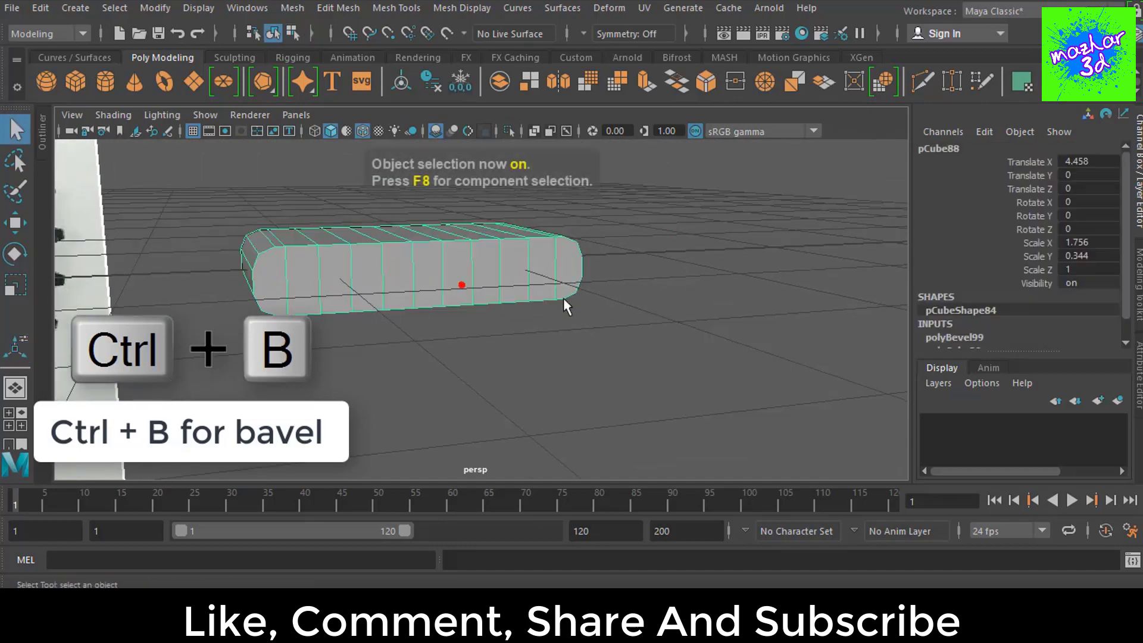
{"action": "key", "text": "space"}
{"action": "key", "text": "space"}
{"action": "key", "text": "space"}
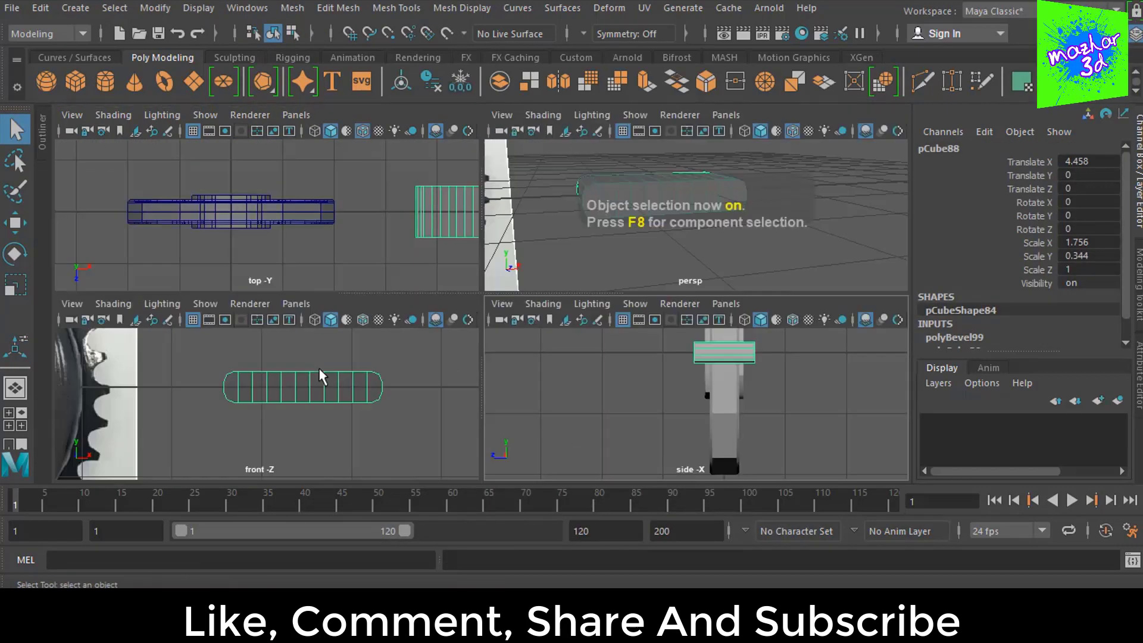
{"action": "key", "text": "space"}
{"action": "key", "text": "w"}
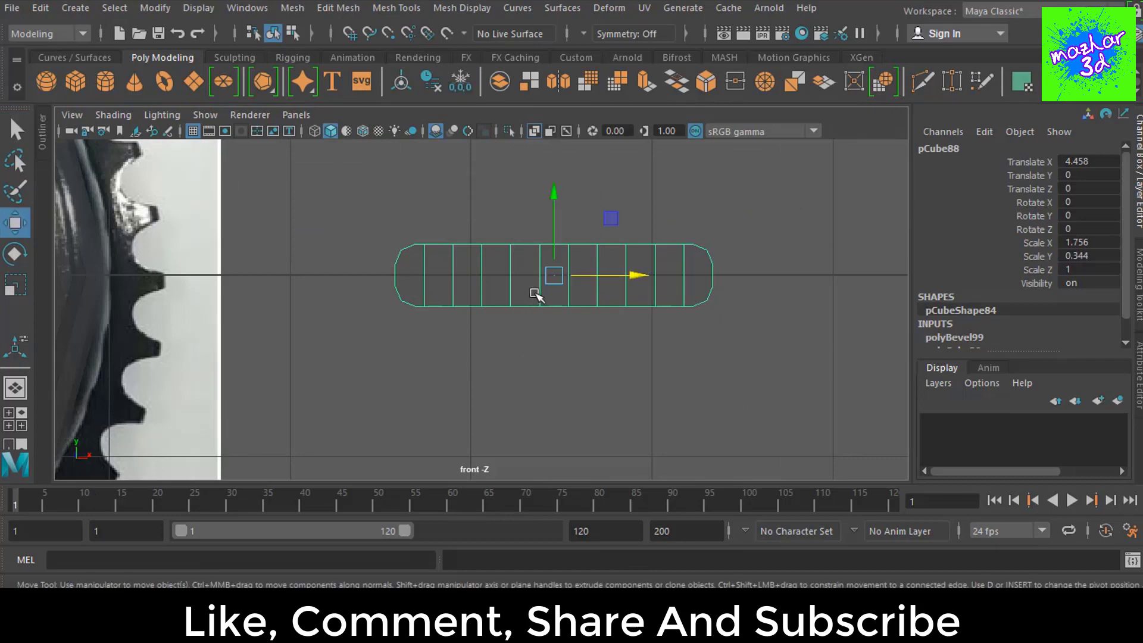
{"action": "key", "text": "e"}
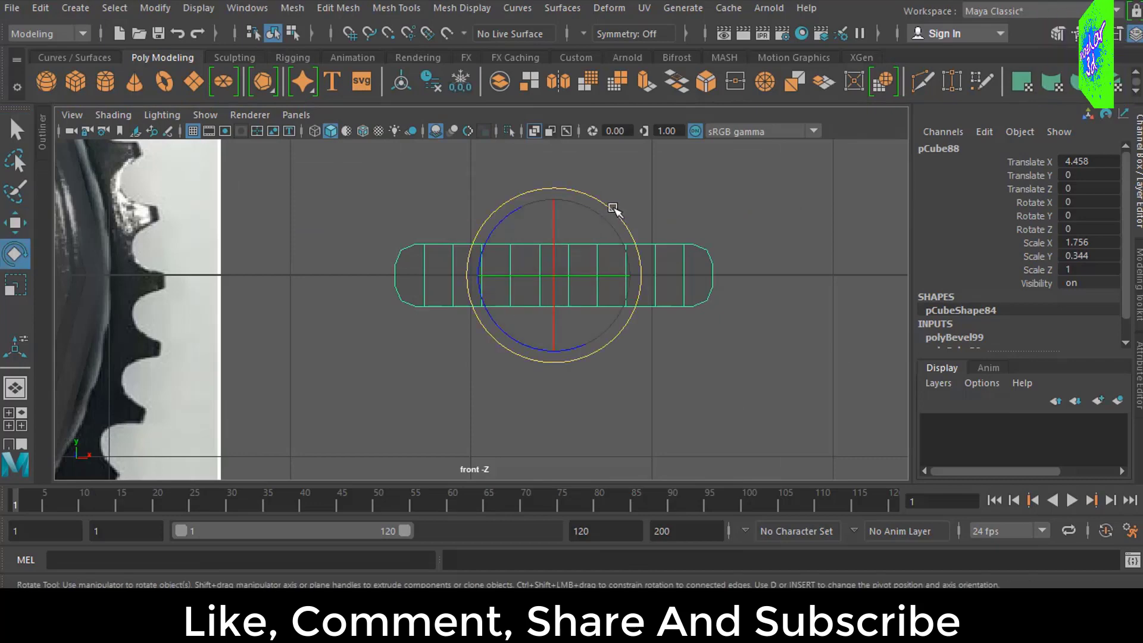
{"action": "mouse_move", "coordinate": [612, 210]}
{"action": "left_mouse_down"}
{"action": "mouse_move", "coordinate": [657, 294]}
{"action": "mouse_move", "coordinate": [652, 304]}
{"action": "left_mouse_up"}
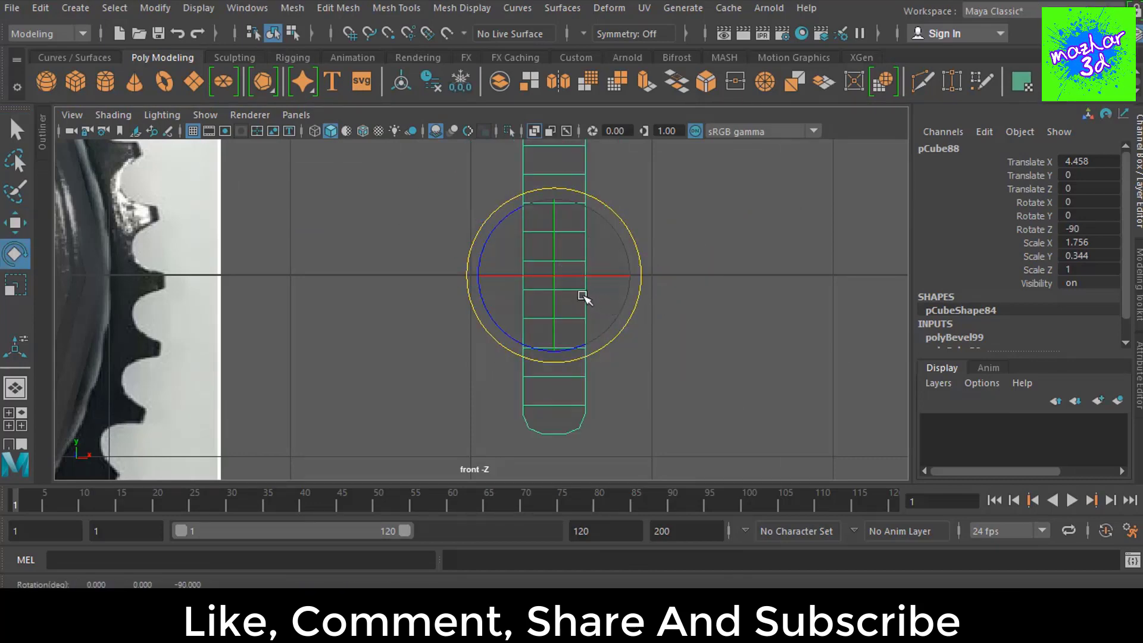
{"action": "key", "text": "w"}
{"action": "left_click_drag", "start_coordinate": [587, 276], "coordinate": [556, 276]}
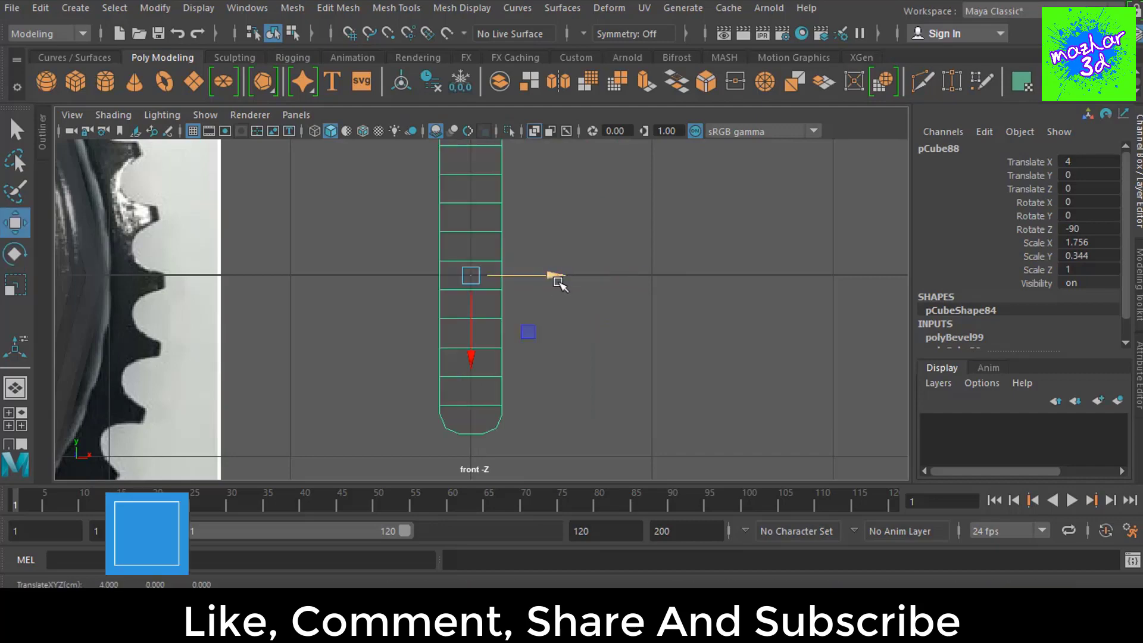
{"action": "scroll", "coordinate": [510, 256], "scroll_direction": "down", "scroll_amount": 4}
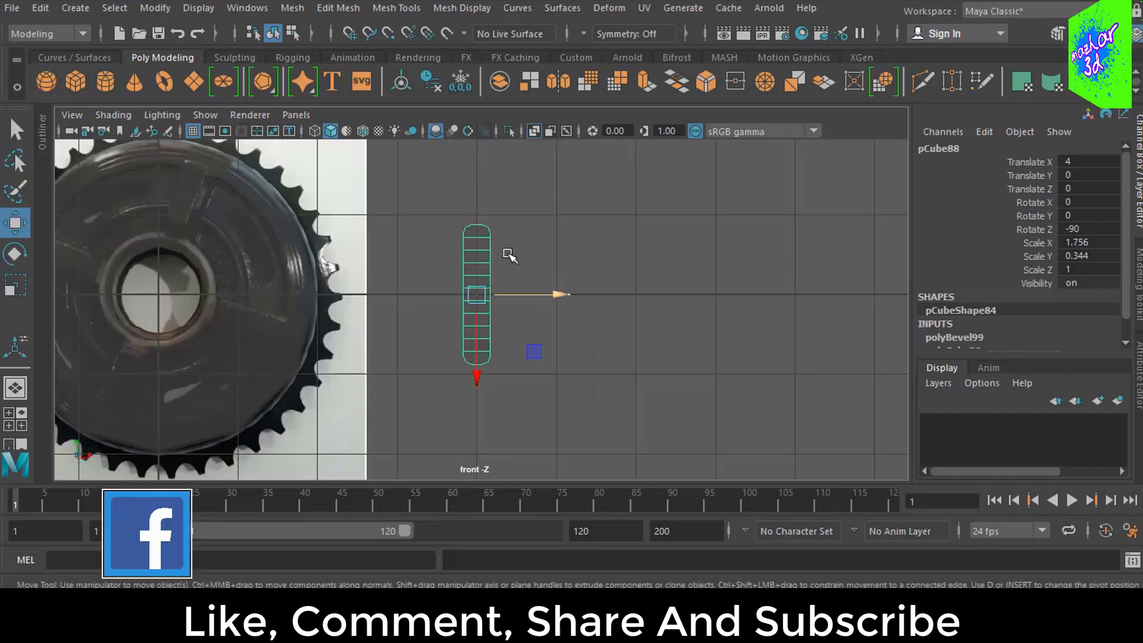
{"action": "left_click", "coordinate": [72, 7]}
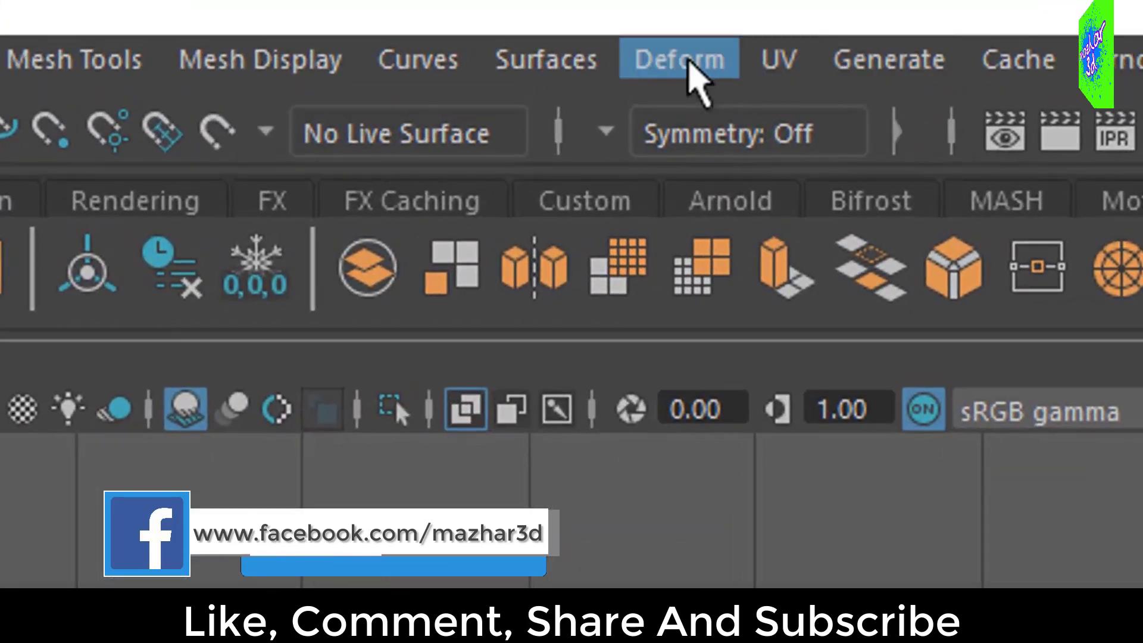
Step: Add a nonlinear Bend deformer to the upright bar and rotate its handle to -180 on Z
{"action": "left_click", "coordinate": [685, 60]}
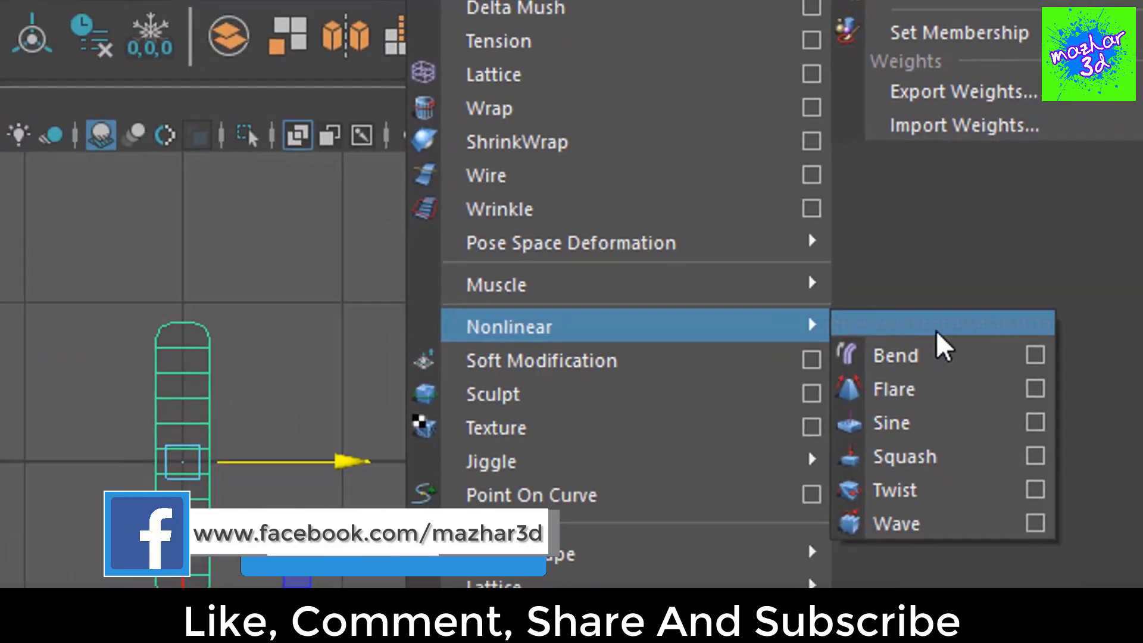
{"action": "left_click", "coordinate": [928, 351]}
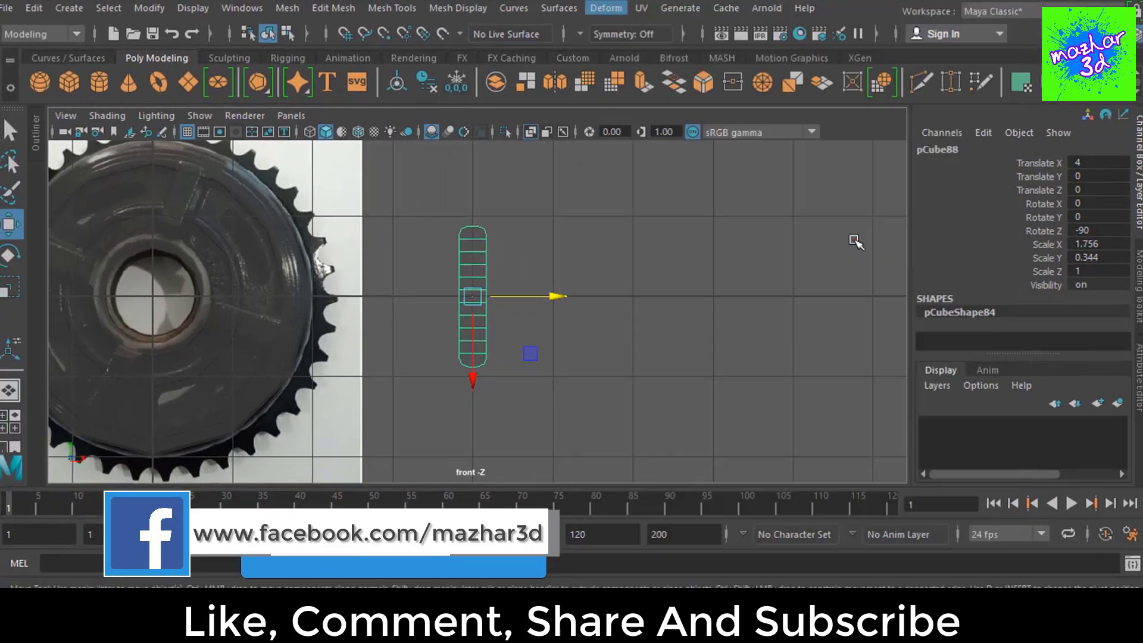
{"action": "key", "text": "e"}
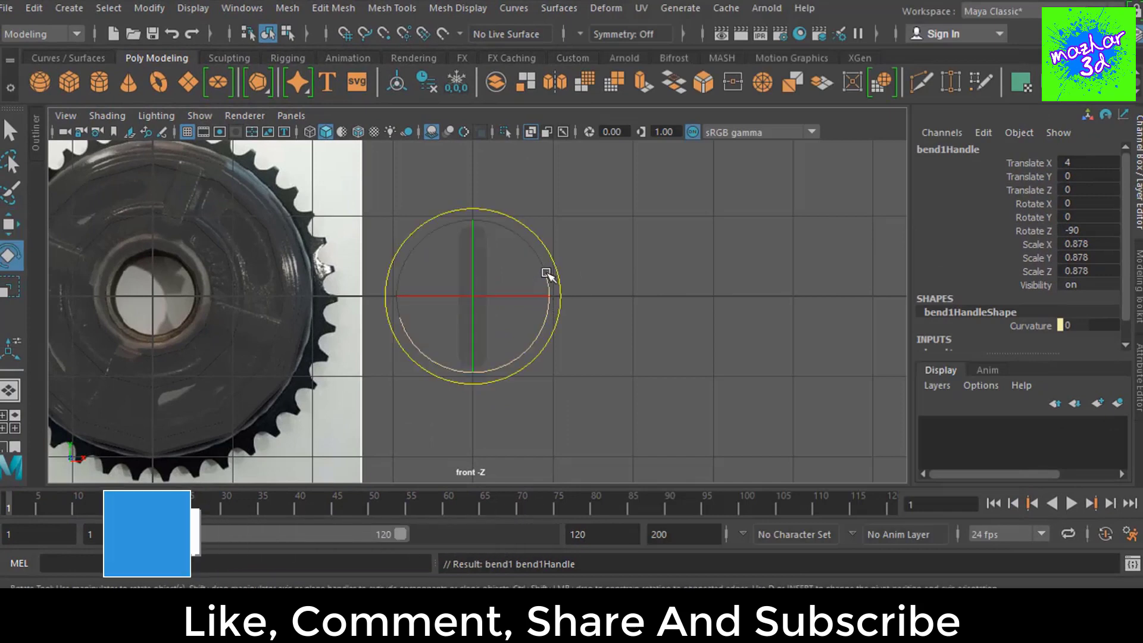
{"action": "left_click_drag", "start_coordinate": [563, 255], "coordinate": [569, 370]}
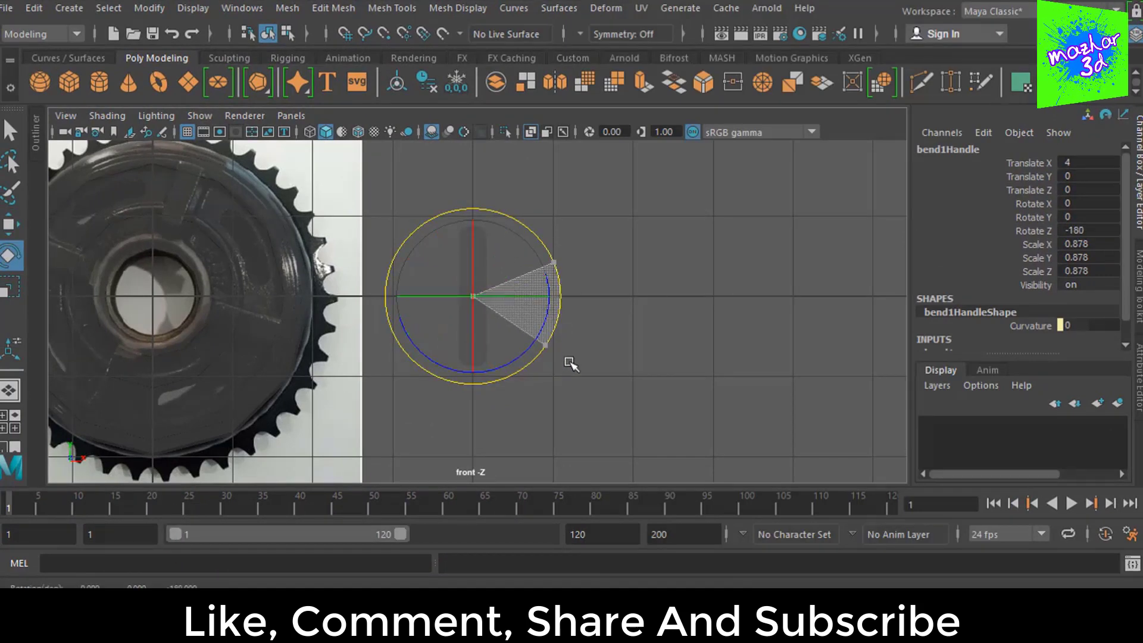
{"action": "scroll", "coordinate": [1082, 310], "scroll_direction": "down", "scroll_amount": 1}
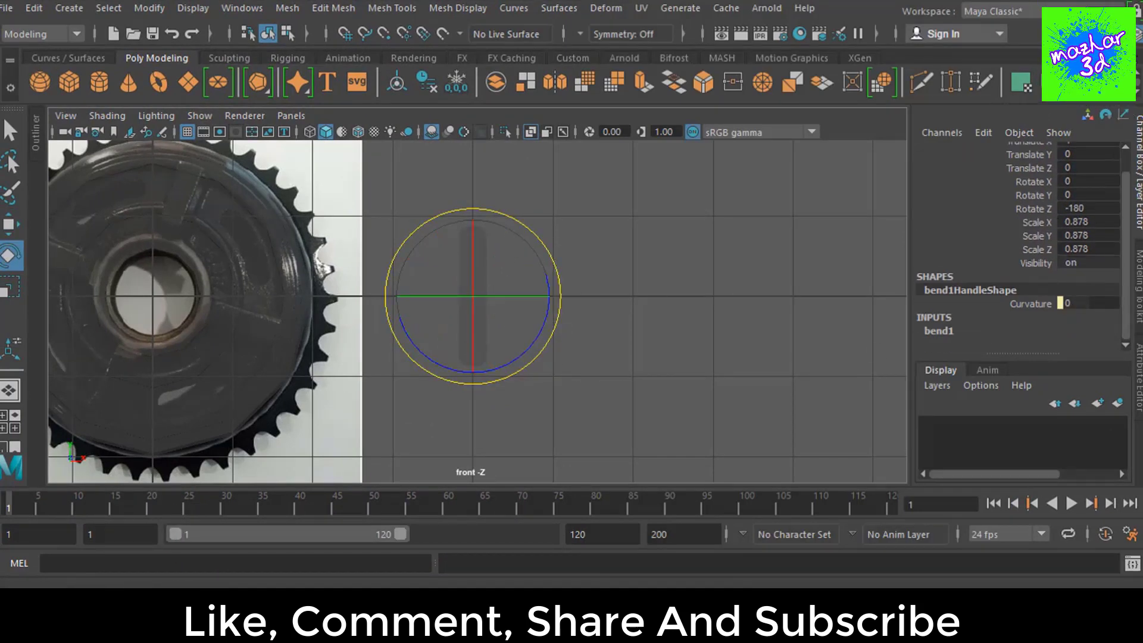
Step: Set the bend1 Curvature to 12.990 in the Attribute Editor, then reselect the bent bar mesh
{"action": "left_click", "coordinate": [1136, 384]}
{"action": "left_click", "coordinate": [958, 146]}
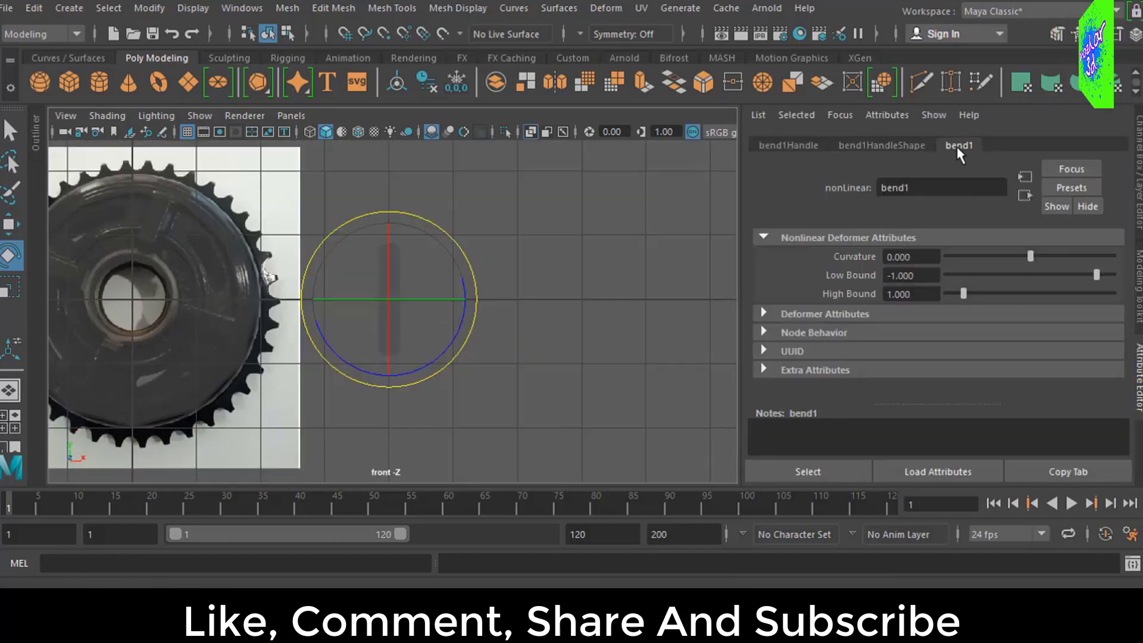
{"action": "left_click_drag", "start_coordinate": [1030, 257], "coordinate": [1040, 258]}
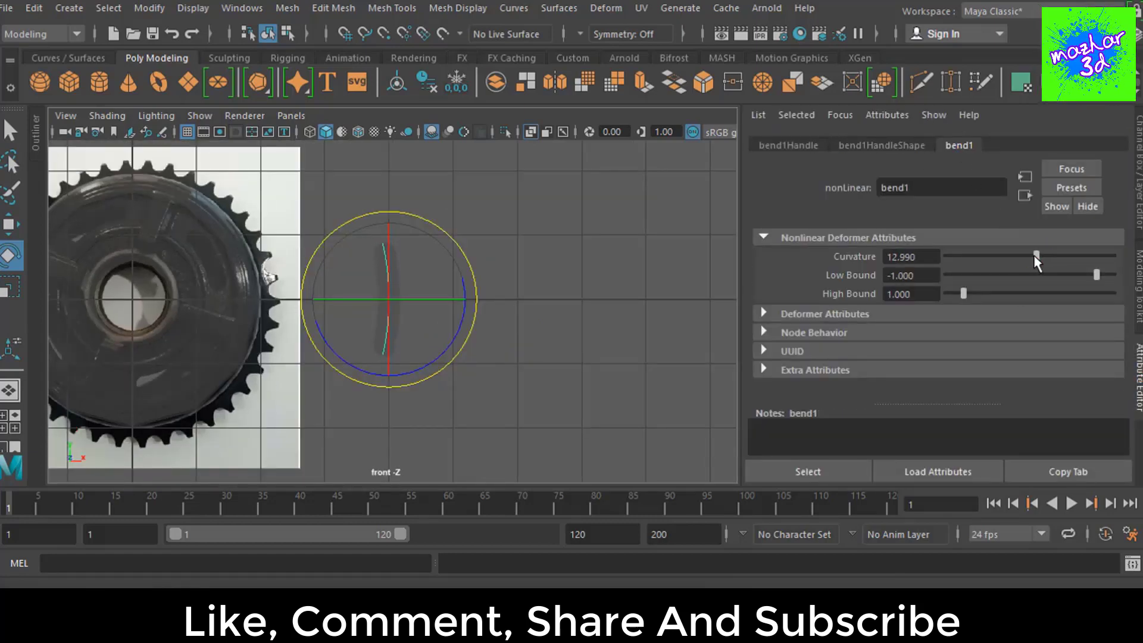
{"action": "scroll", "coordinate": [319, 326], "scroll_direction": "up", "scroll_amount": 1}
{"action": "scroll", "coordinate": [440, 339], "scroll_direction": "up", "scroll_amount": 2}
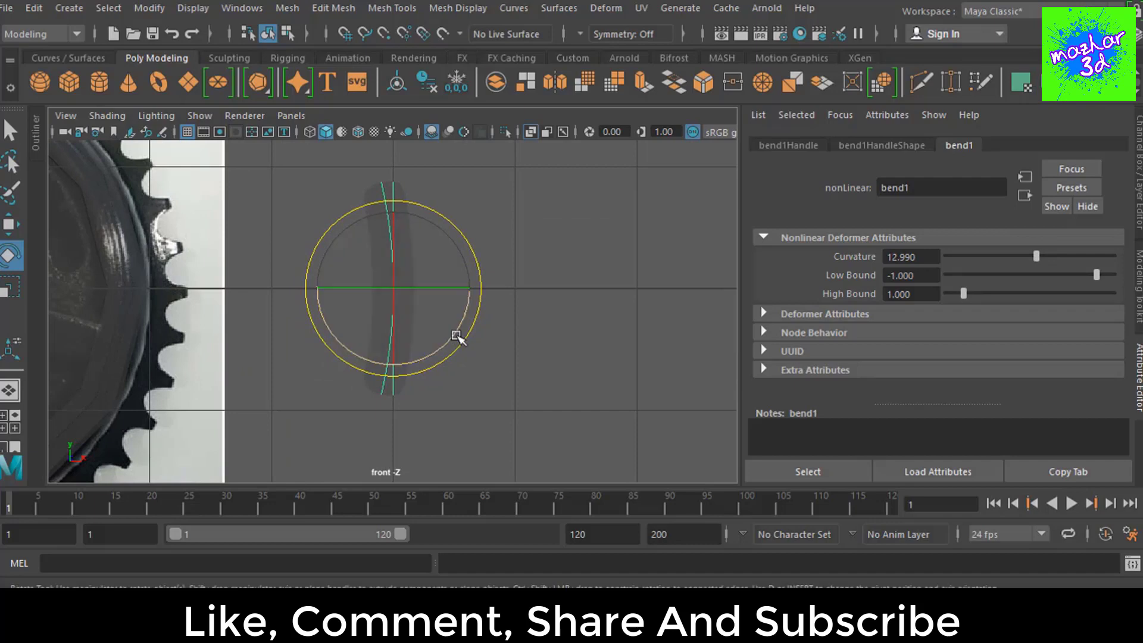
{"action": "key", "text": "w"}
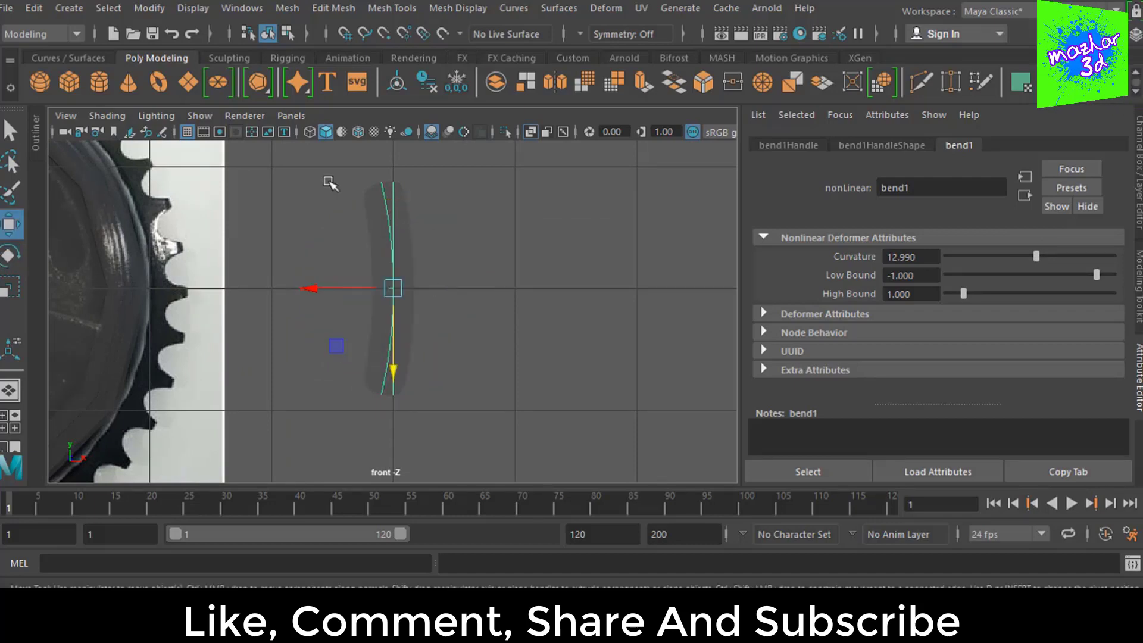
{"action": "left_click", "coordinate": [474, 225]}
{"action": "left_click", "coordinate": [369, 223]}
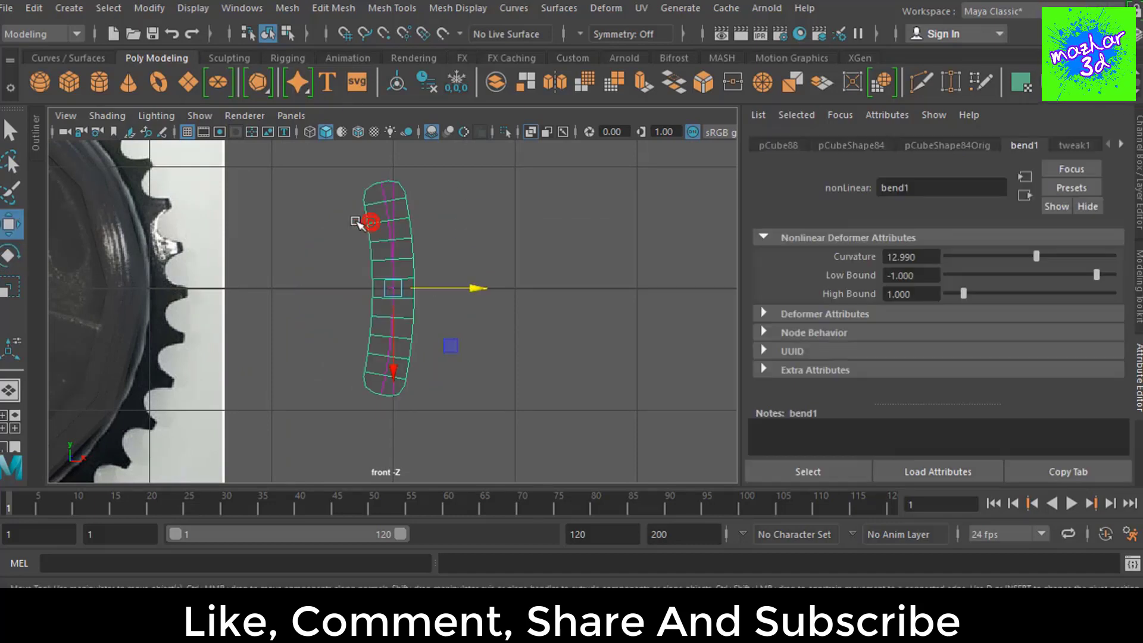
Step: Delete the bar's history to bake the bend, then scale the curved piece narrower
{"action": "left_click", "coordinate": [70, 9]}
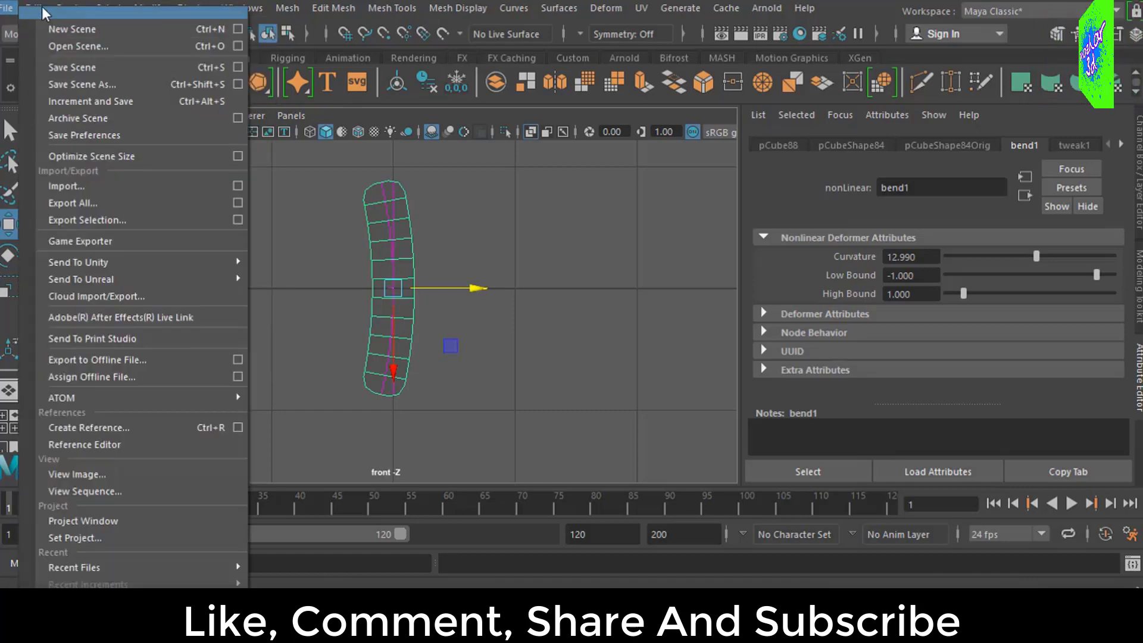
{"action": "left_click", "coordinate": [359, 223]}
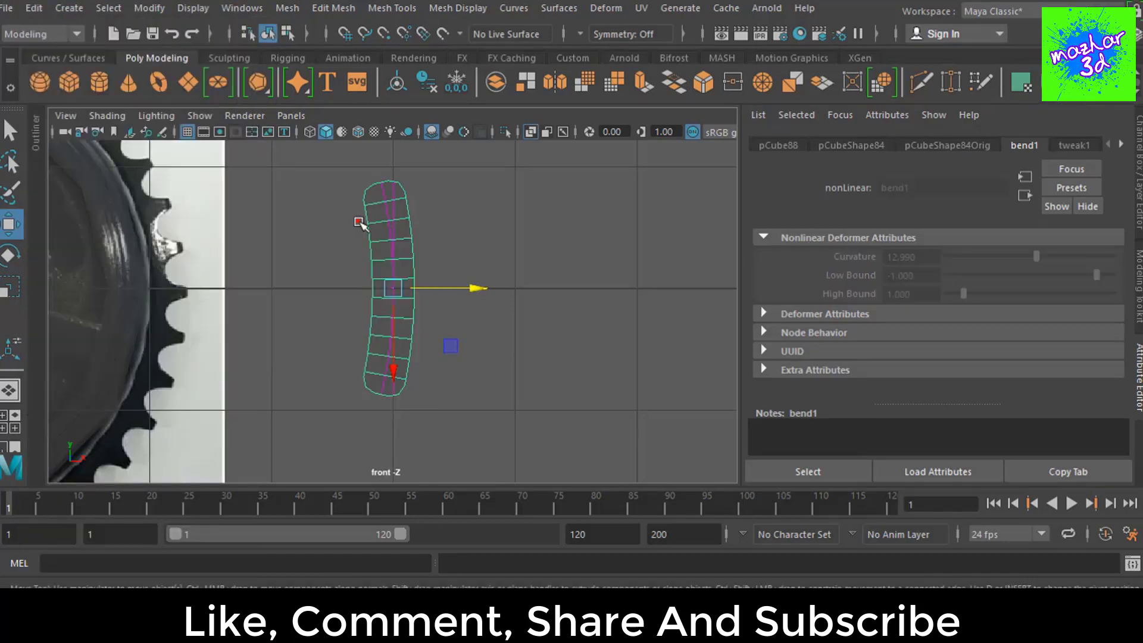
{"action": "left_click_drag", "start_coordinate": [390, 360], "coordinate": [392, 325]}
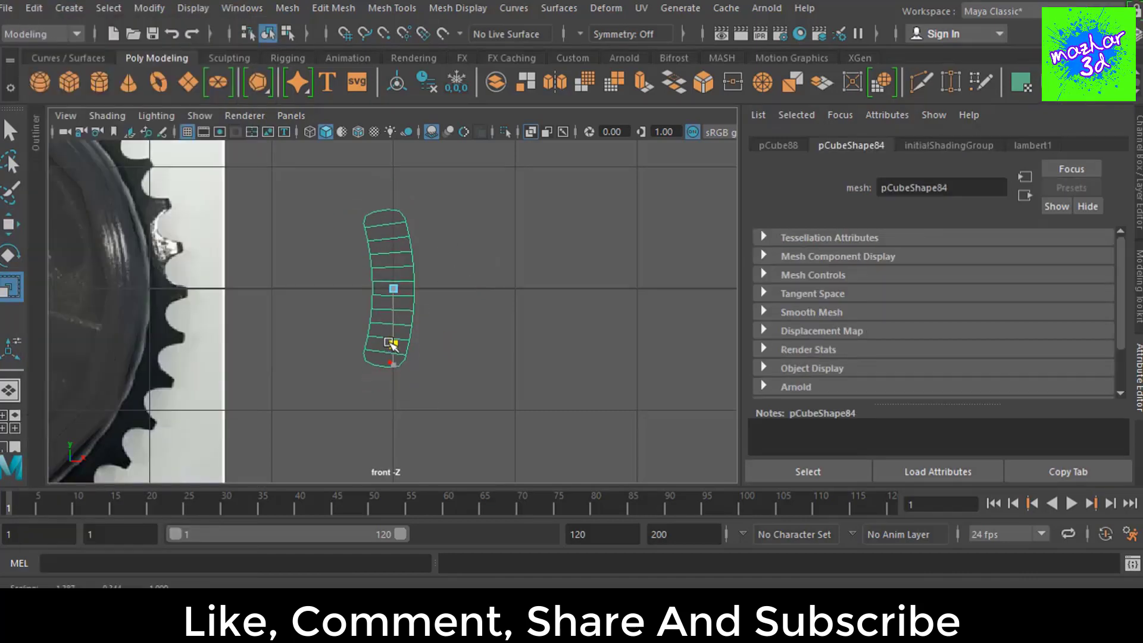
{"action": "left_click_drag", "start_coordinate": [472, 289], "coordinate": [409, 292]}
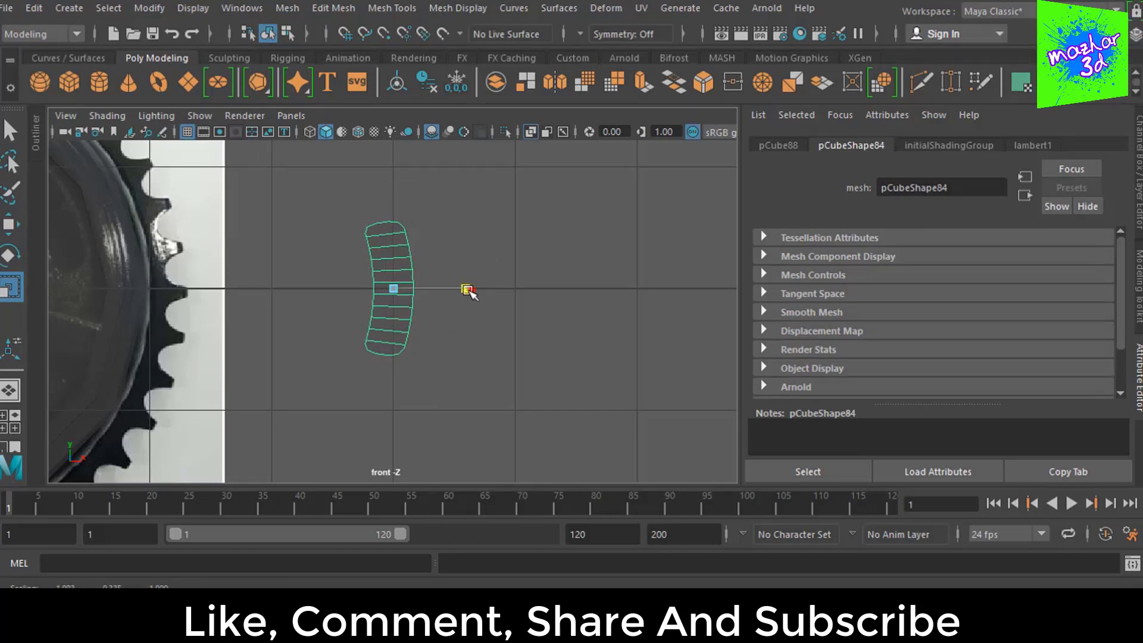
{"action": "scroll", "coordinate": [408, 293], "scroll_direction": "down", "scroll_amount": 4}
{"action": "middle_click_drag", "start_coordinate": [375, 306], "coordinate": [500, 297], "text": "alt"}
{"action": "scroll", "coordinate": [497, 293], "scroll_direction": "up", "scroll_amount": 3}
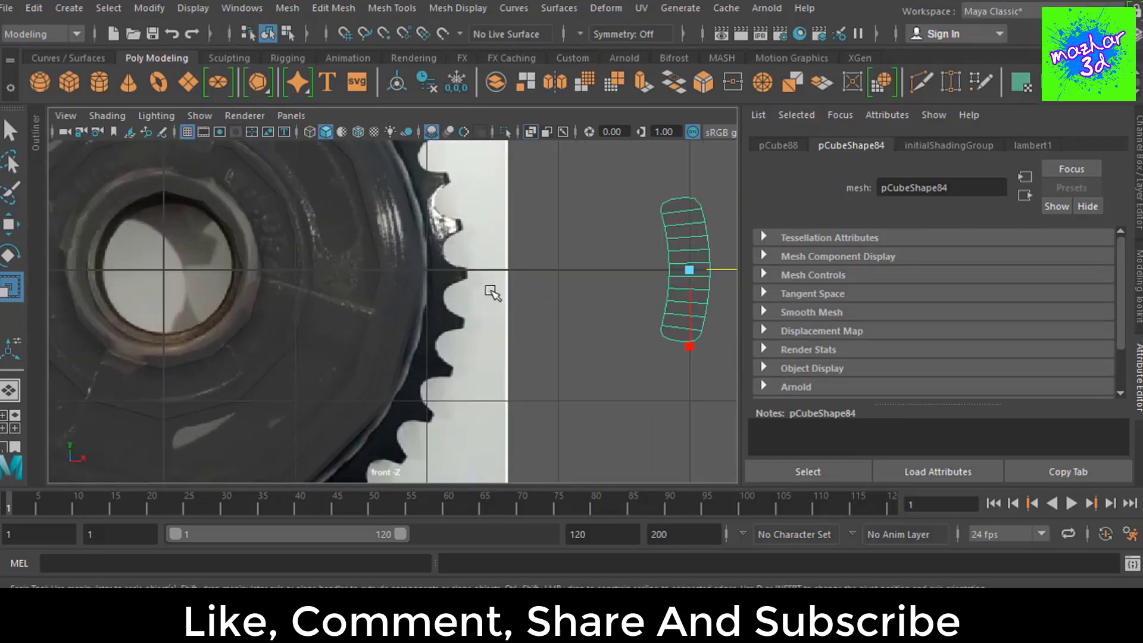
{"action": "scroll", "coordinate": [493, 291], "scroll_direction": "down", "scroll_amount": 3}
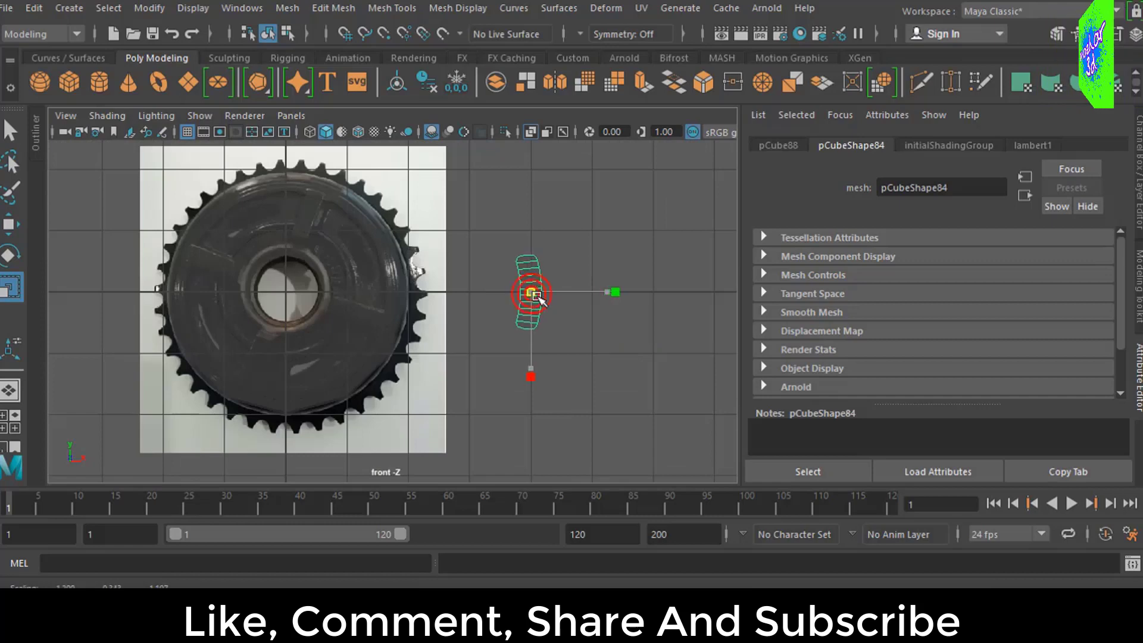
{"action": "mouse_move", "coordinate": [531, 293]}
{"action": "left_mouse_down"}
{"action": "mouse_move", "coordinate": [539, 300]}
{"action": "mouse_move", "coordinate": [365, 262]}
{"action": "left_mouse_up"}
Step: Tilt the curved piece about 30° counter-clockwise and nudge it over the upper-right slot
{"action": "key", "text": "w"}
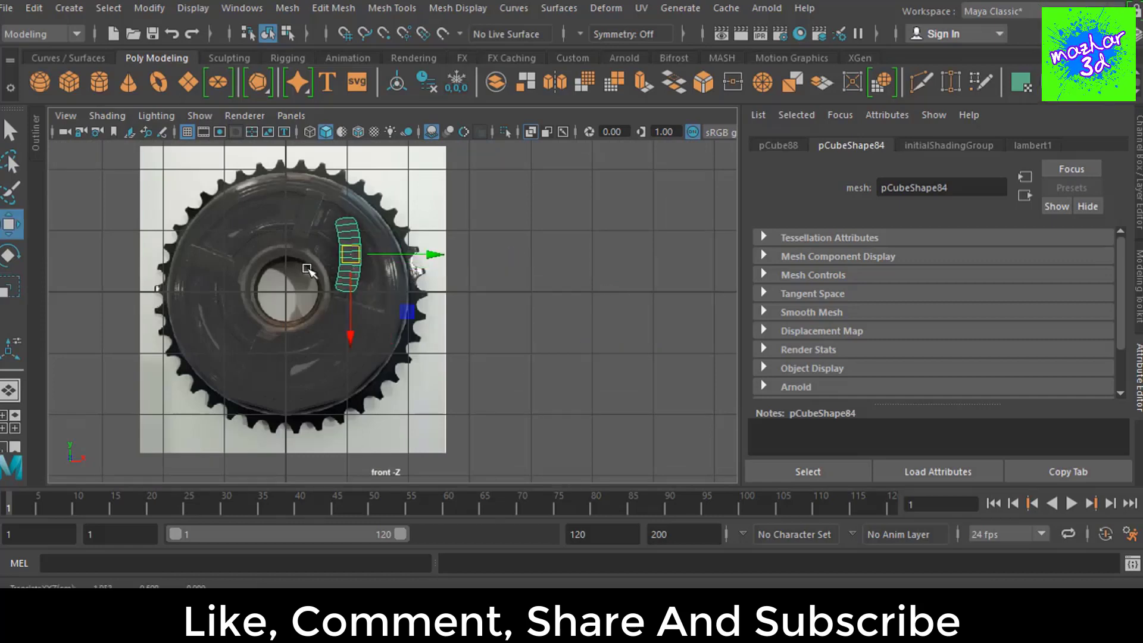
{"action": "scroll", "coordinate": [447, 316], "scroll_direction": "up", "scroll_amount": 3}
{"action": "scroll", "coordinate": [458, 328], "scroll_direction": "down", "scroll_amount": 3}
{"action": "scroll", "coordinate": [454, 297], "scroll_direction": "up", "scroll_amount": 3}
{"action": "key", "text": "e"}
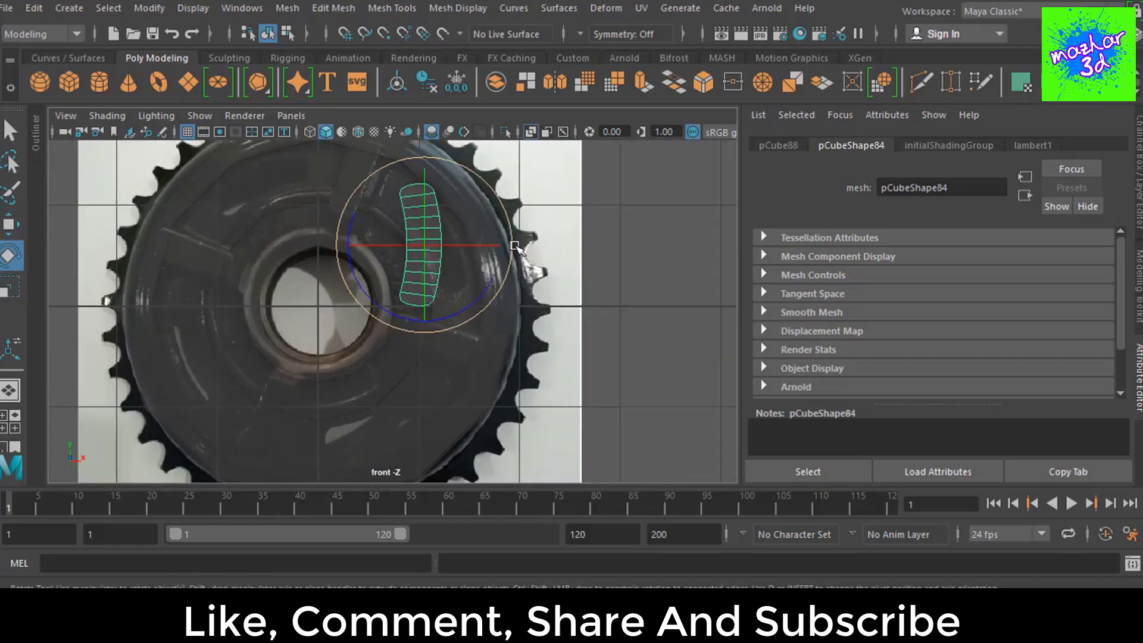
{"action": "left_click_drag", "start_coordinate": [516, 247], "coordinate": [501, 208]}
{"action": "key", "text": "w"}
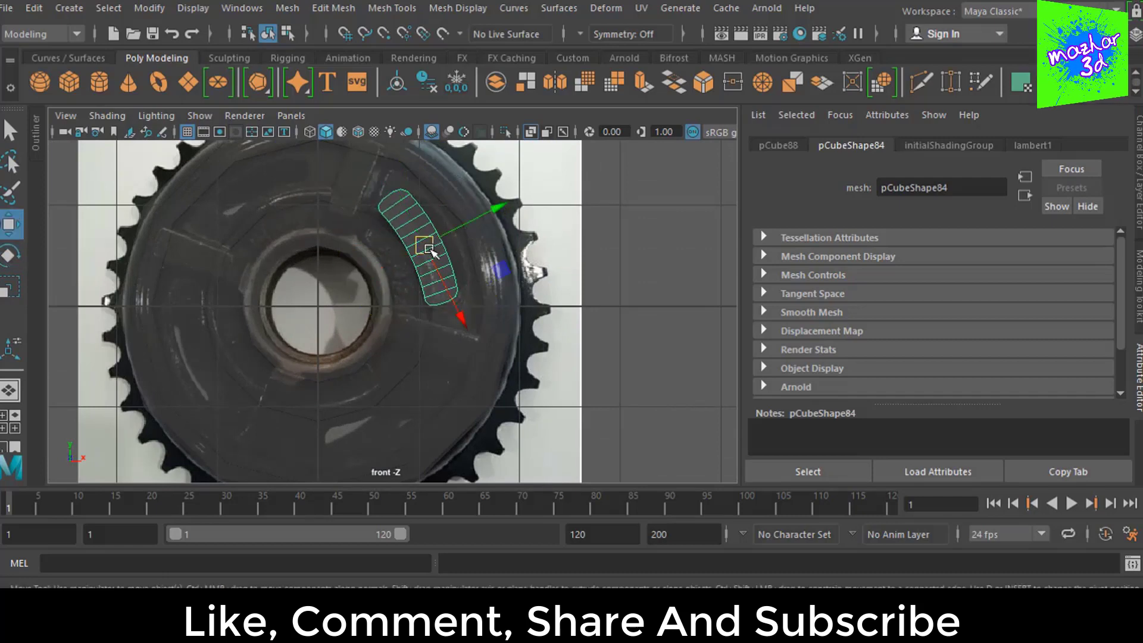
{"action": "left_click_drag", "start_coordinate": [430, 250], "coordinate": [434, 246]}
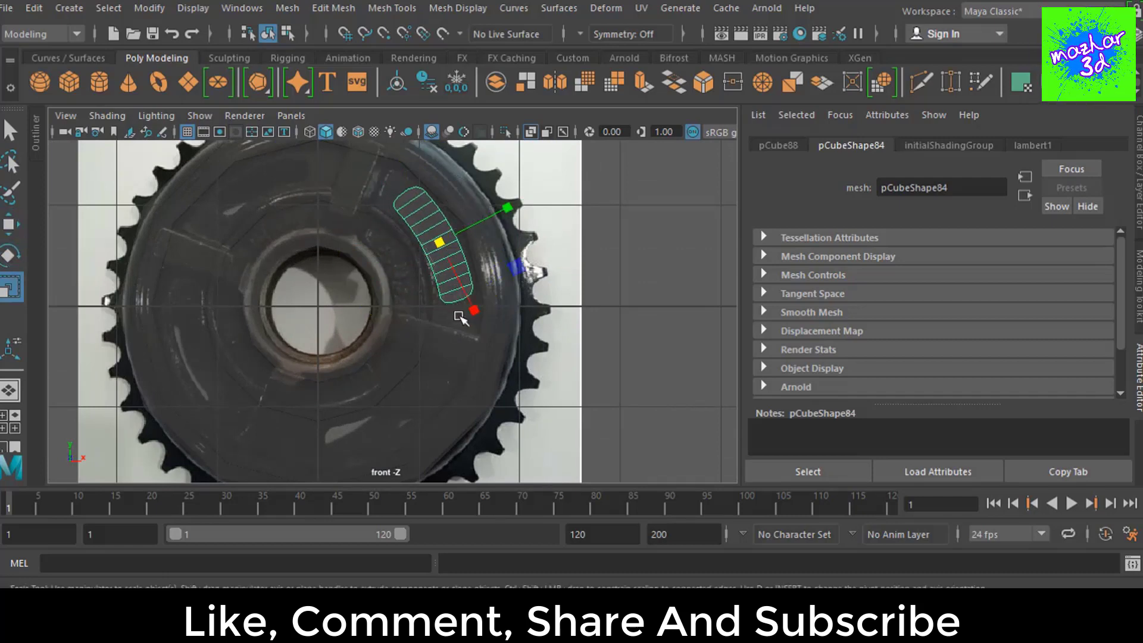
{"action": "left_click_drag", "start_coordinate": [468, 303], "coordinate": [479, 233]}
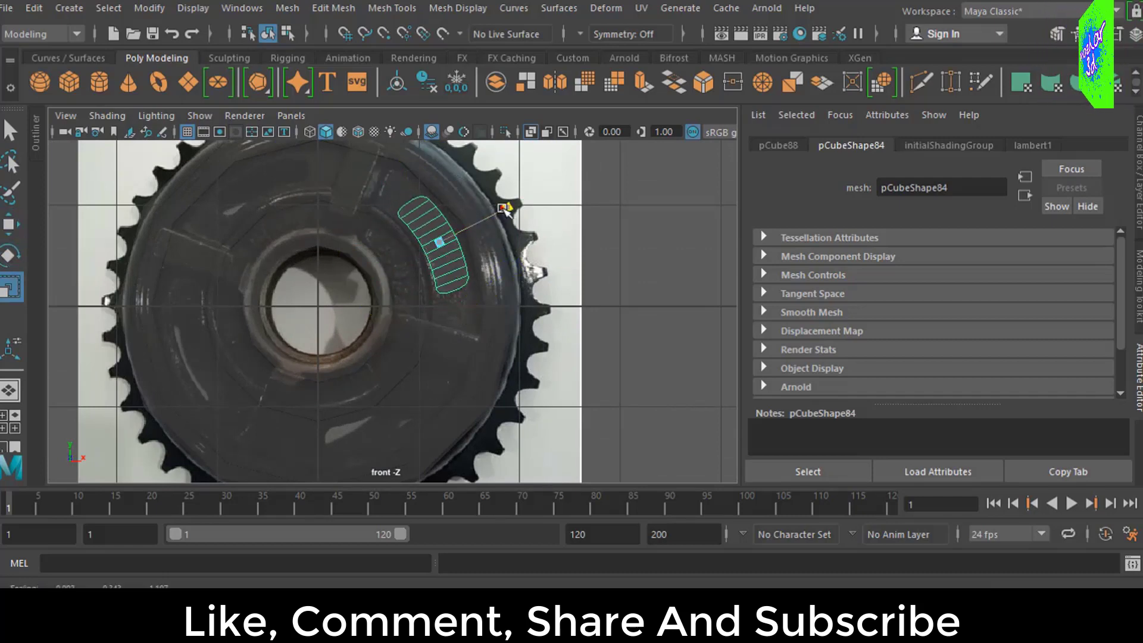
{"action": "key", "text": "w"}
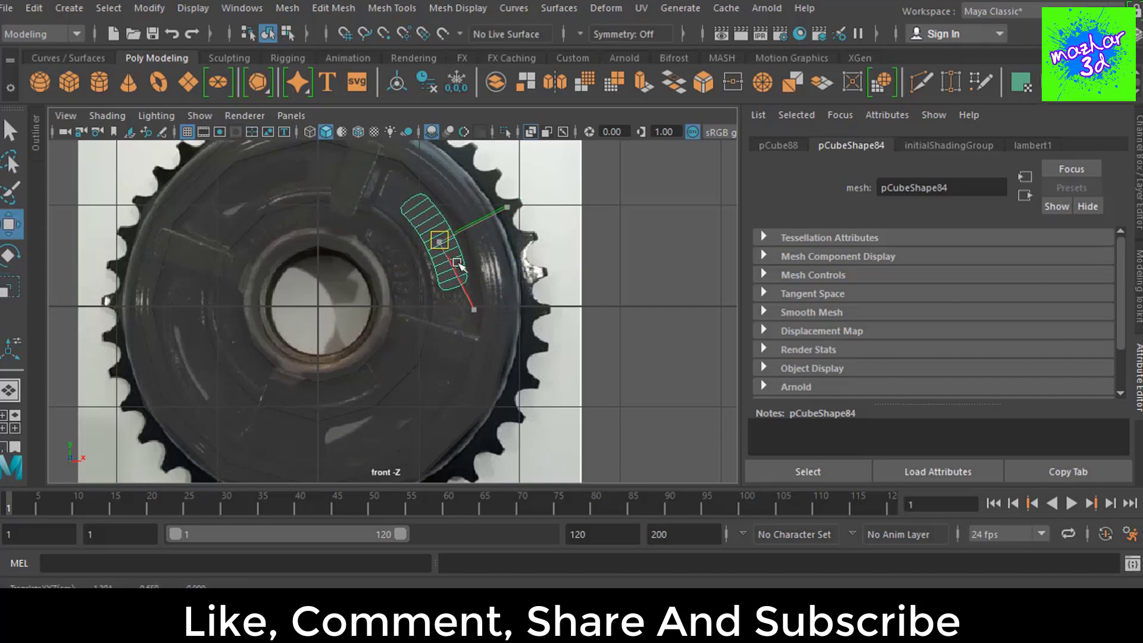
Step: Check the piece's transform values in the Channel Box and recentre the gear in view
{"action": "middle_click_drag", "start_coordinate": [477, 307], "coordinate": [582, 314], "text": "alt"}
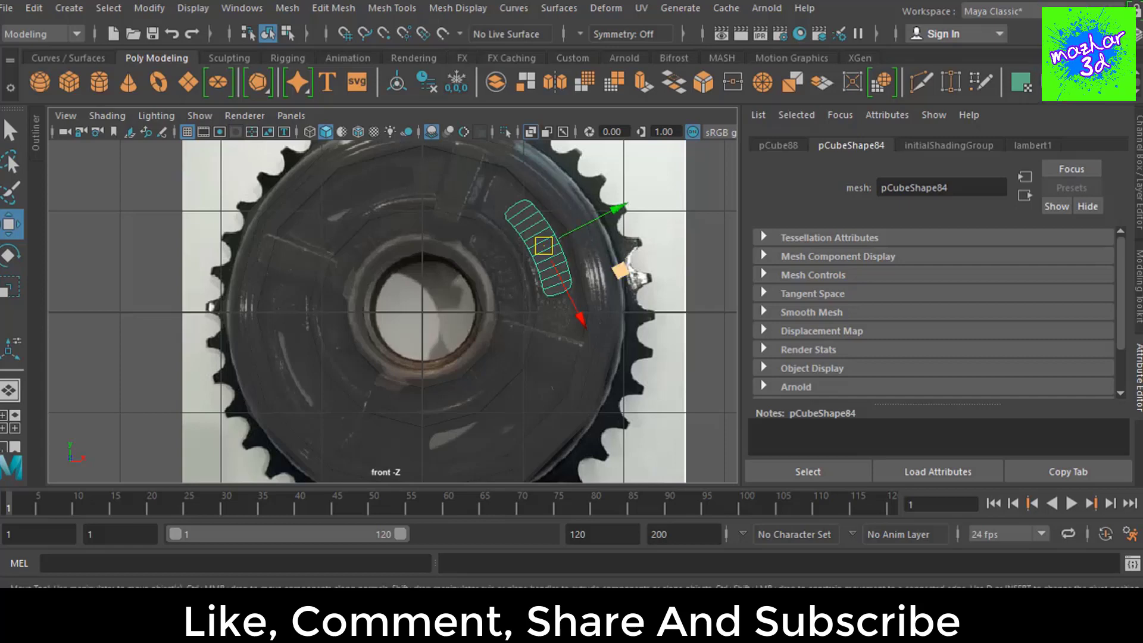
{"action": "left_click", "coordinate": [1140, 172]}
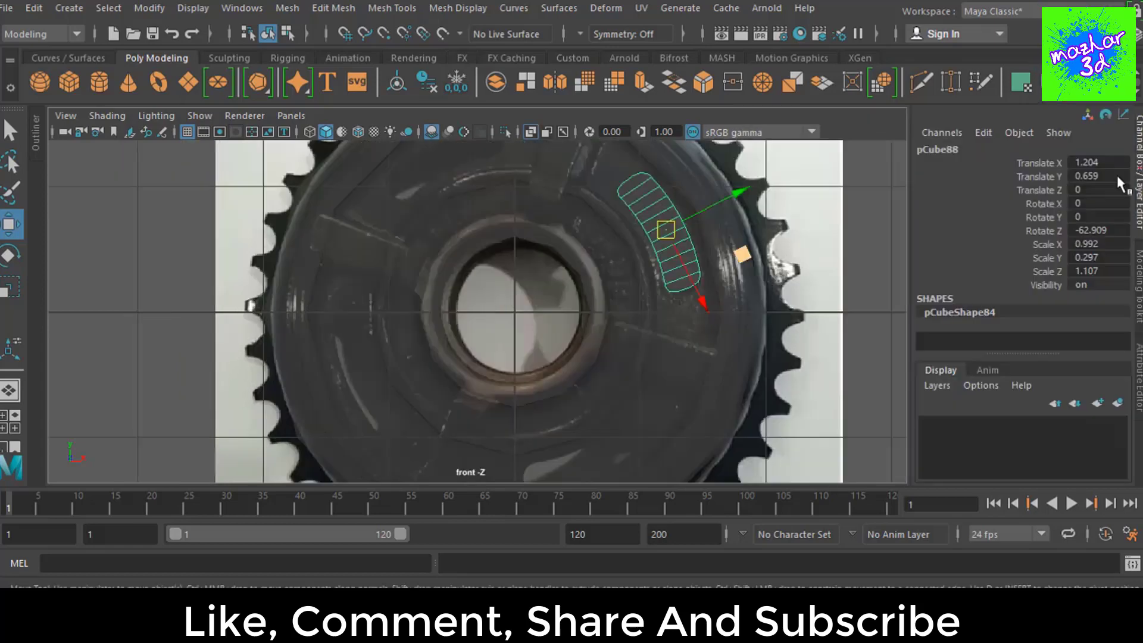
{"action": "scroll", "coordinate": [740, 266], "scroll_direction": "down", "scroll_amount": 5}
{"action": "left_click", "coordinate": [1140, 172]}
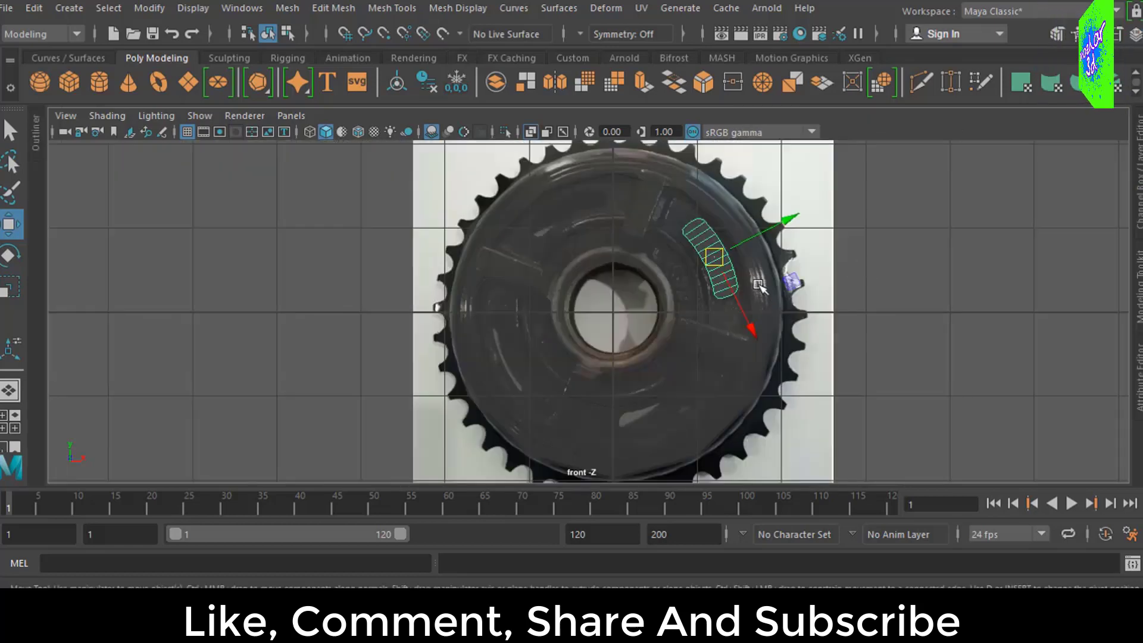
{"action": "scroll", "coordinate": [792, 252], "scroll_direction": "up", "scroll_amount": 1}
{"action": "middle_click_drag", "start_coordinate": [792, 252], "coordinate": [747, 272], "text": "alt"}
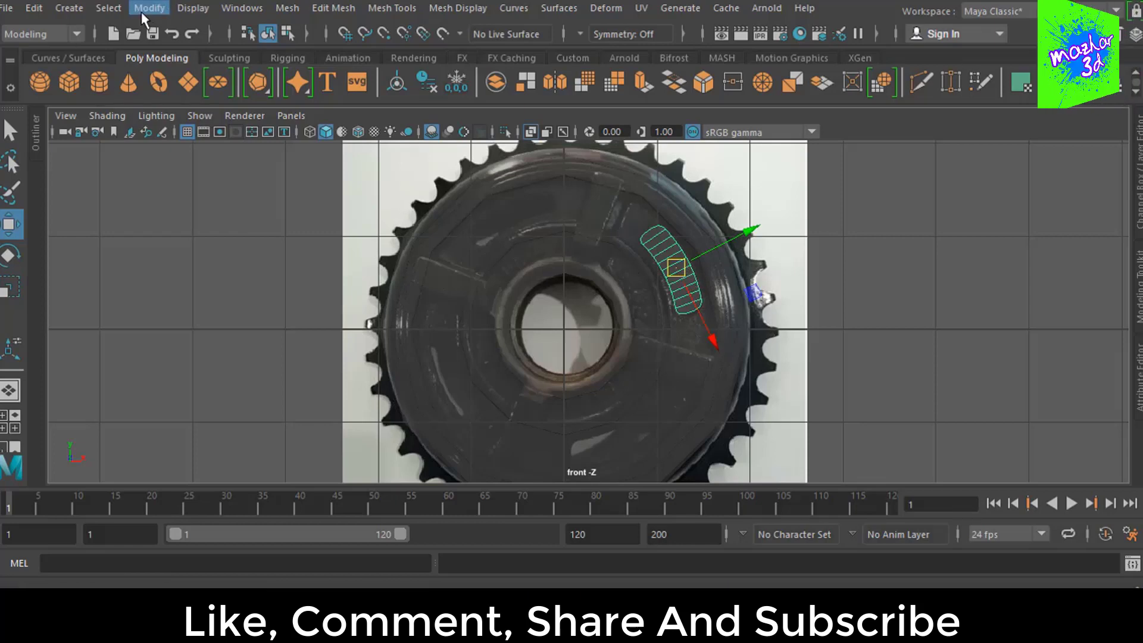
Step: Freeze the slot piece's transforms, snap its pivot to the hub centre, and enable Wireframe on Shaded
{"action": "left_click", "coordinate": [149, 8]}
{"action": "left_click", "coordinate": [179, 85]}
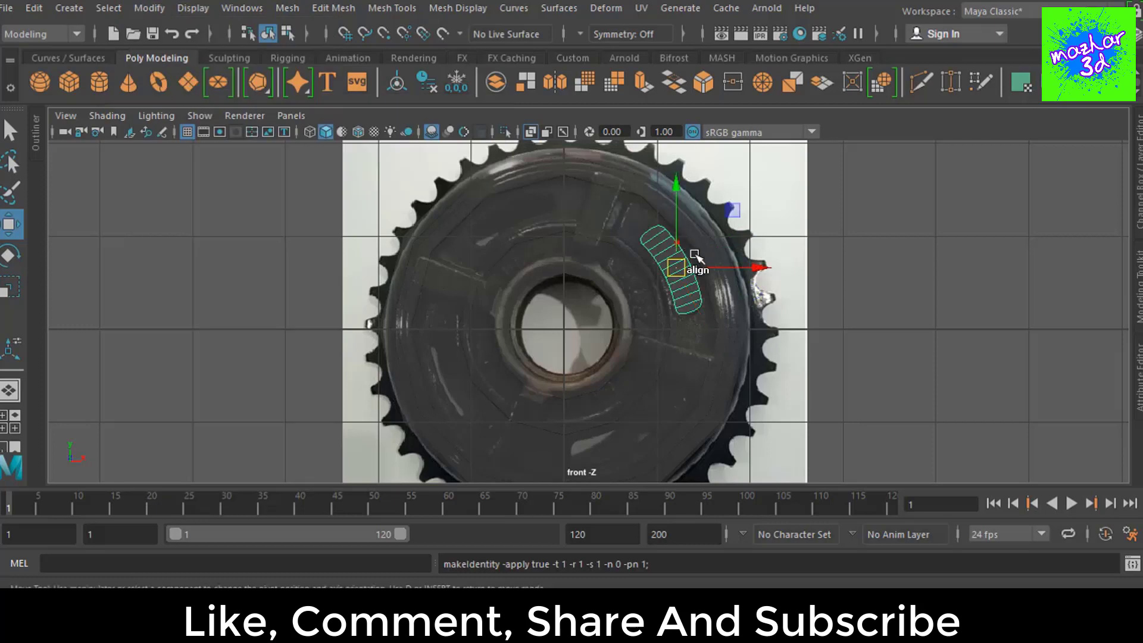
{"action": "left_click_drag", "start_coordinate": [671, 283], "coordinate": [564, 328]}
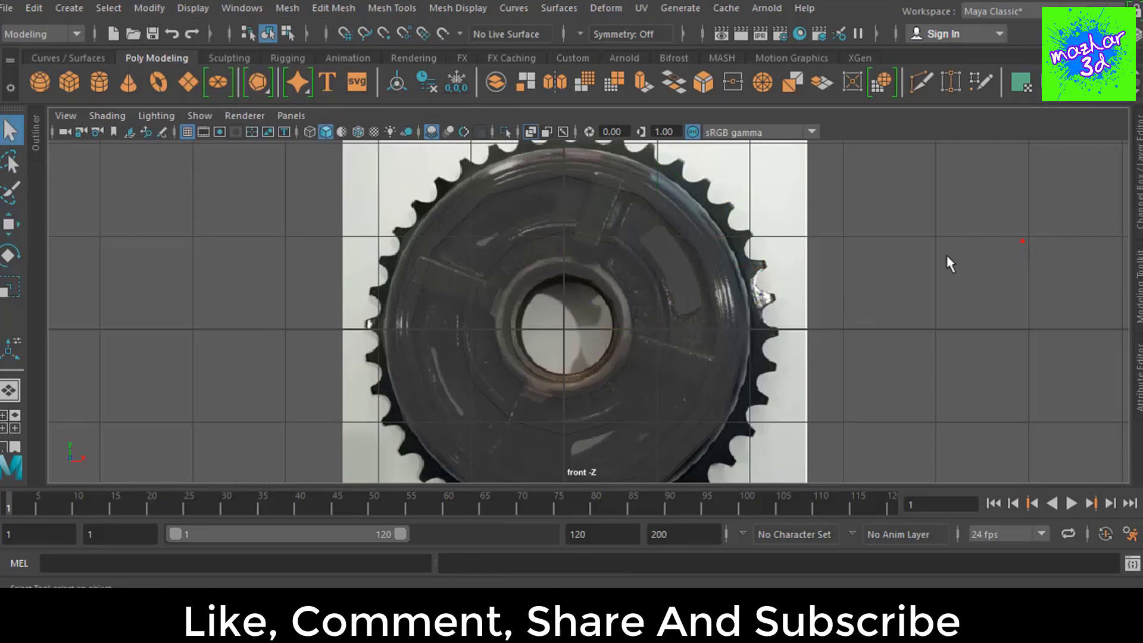
{"action": "left_click", "coordinate": [107, 116]}
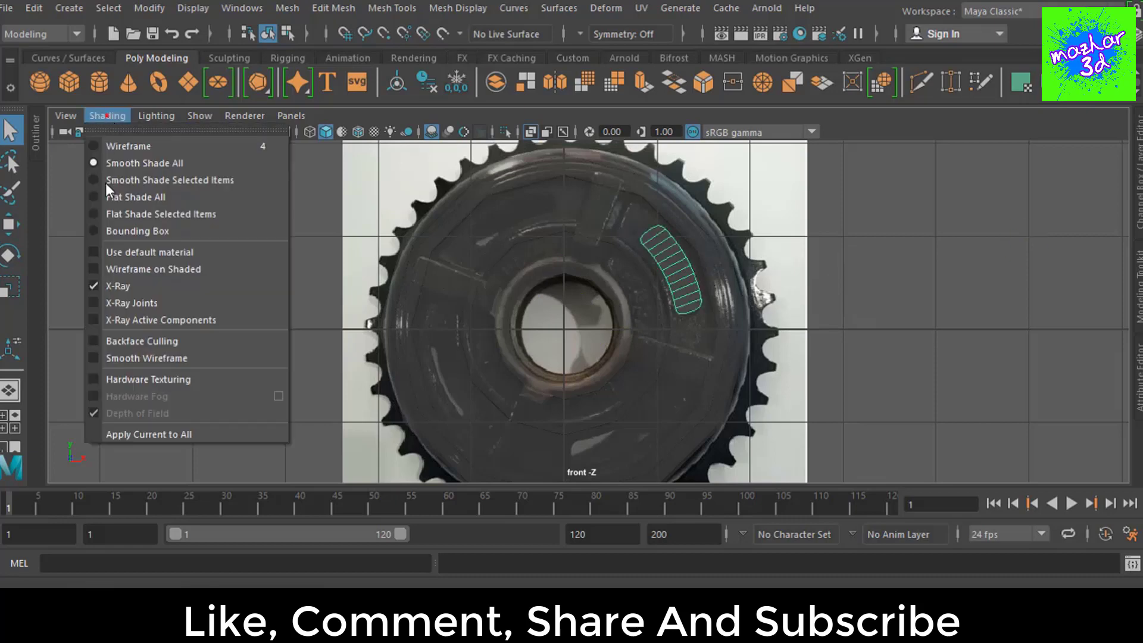
{"action": "left_click", "coordinate": [196, 268]}
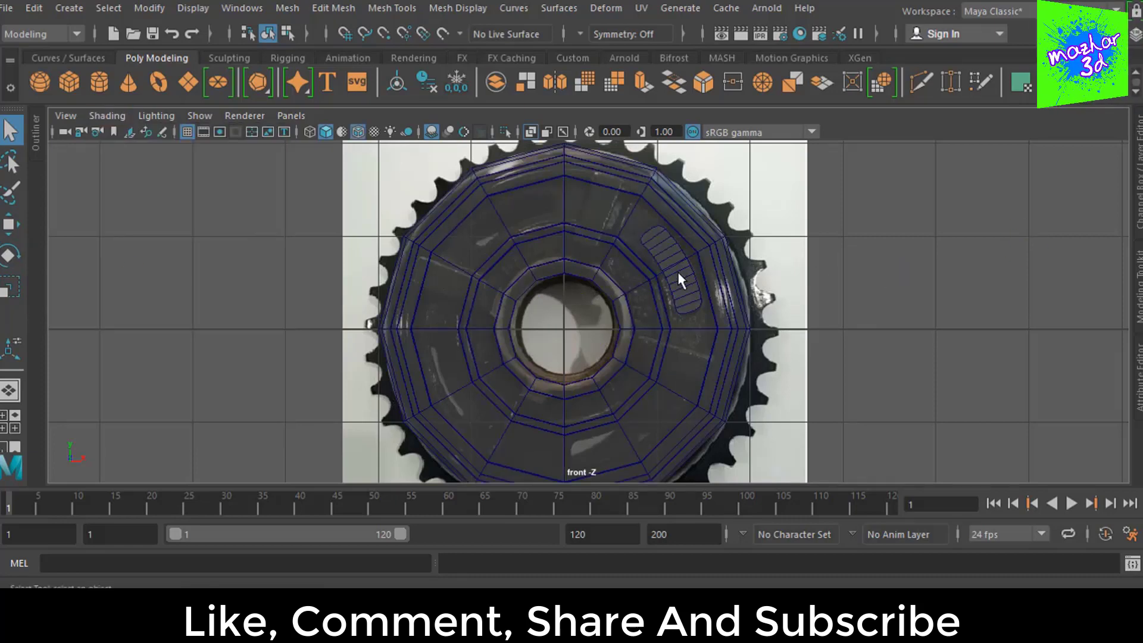
Step: Slide the gear reference photo left off the hub and reselect the slot piece for rotating
{"action": "left_click", "coordinate": [777, 217]}
{"action": "scroll", "coordinate": [788, 244], "scroll_direction": "down", "scroll_amount": 3}
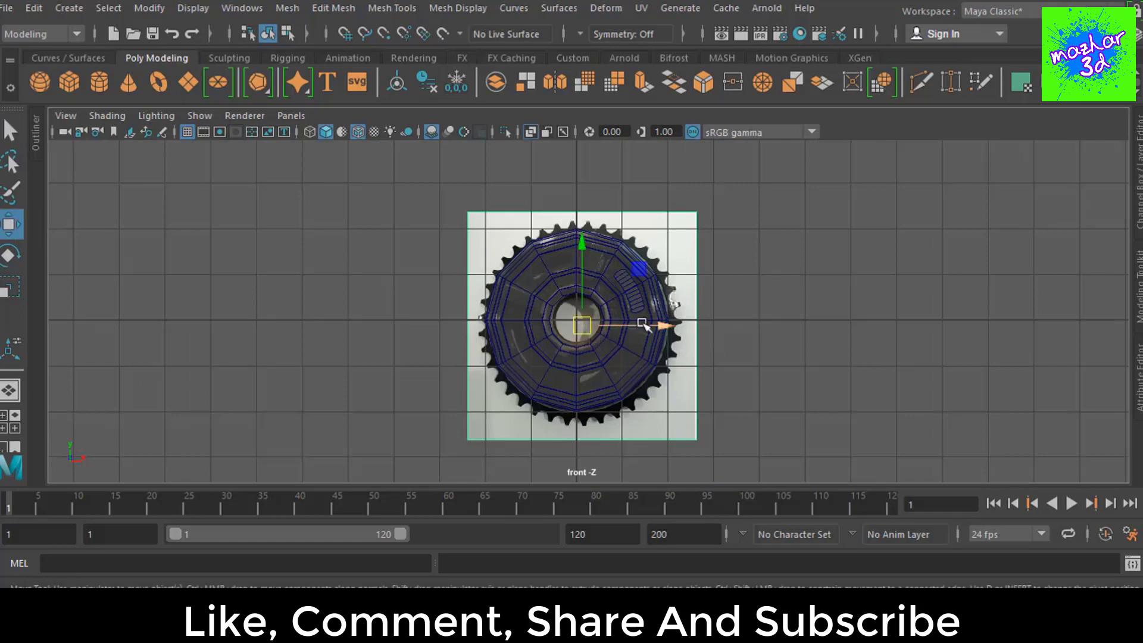
{"action": "left_click_drag", "start_coordinate": [644, 325], "coordinate": [402, 327]}
{"action": "scroll", "coordinate": [607, 306], "scroll_direction": "up", "scroll_amount": 2}
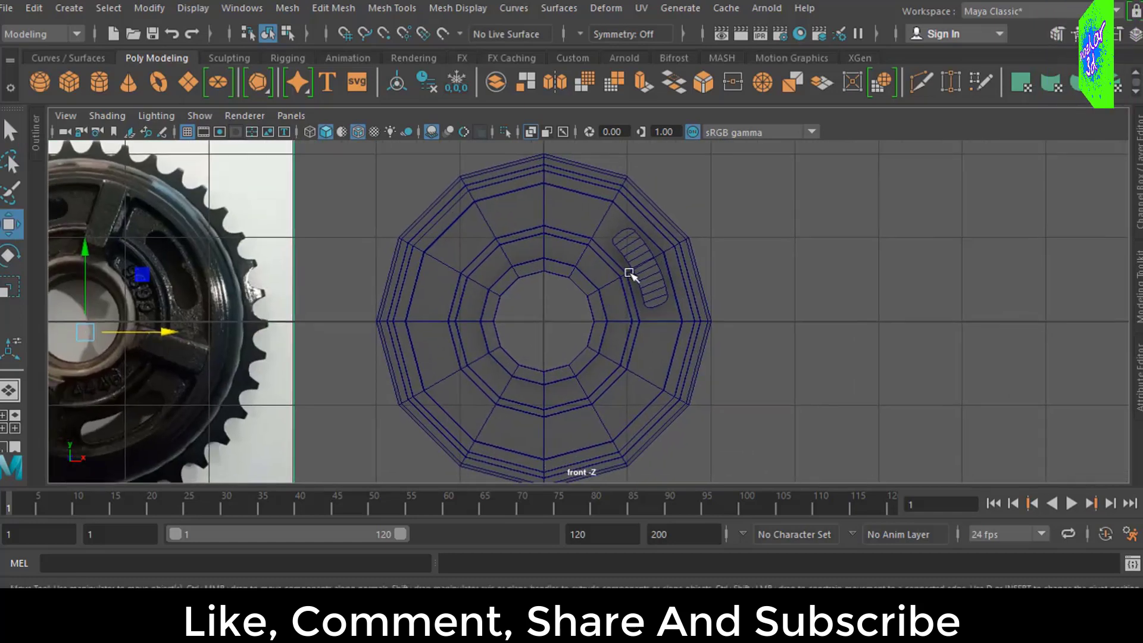
{"action": "scroll", "coordinate": [630, 274], "scroll_direction": "up", "scroll_amount": 2}
{"action": "left_click", "coordinate": [649, 238]}
{"action": "key", "text": "e"}
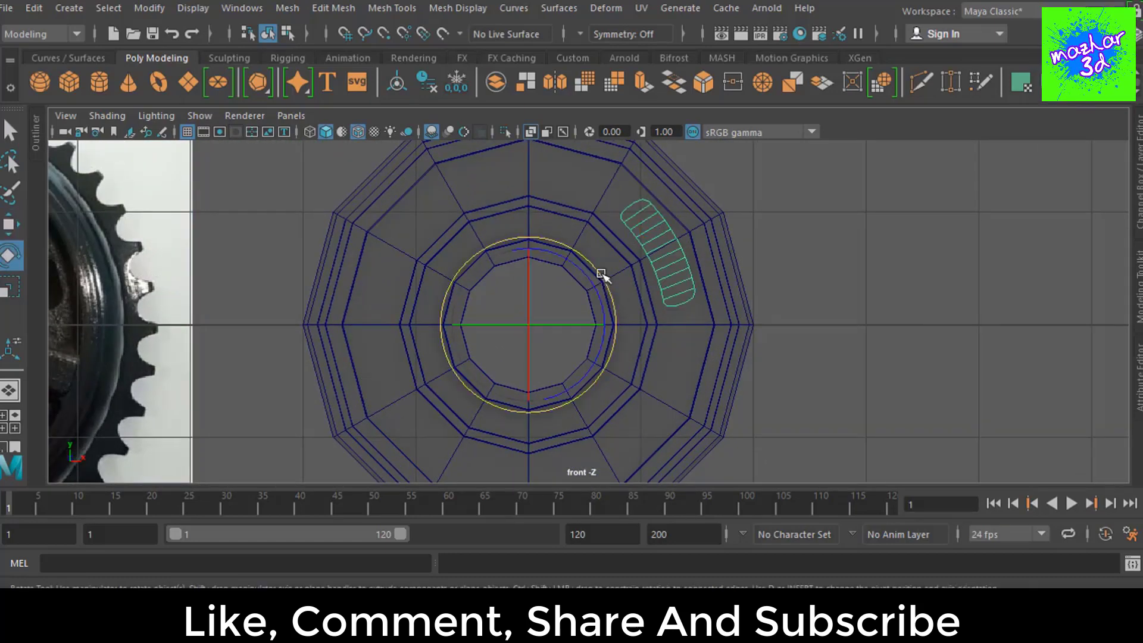
{"action": "left_click_drag", "start_coordinate": [601, 273], "coordinate": [580, 258]}
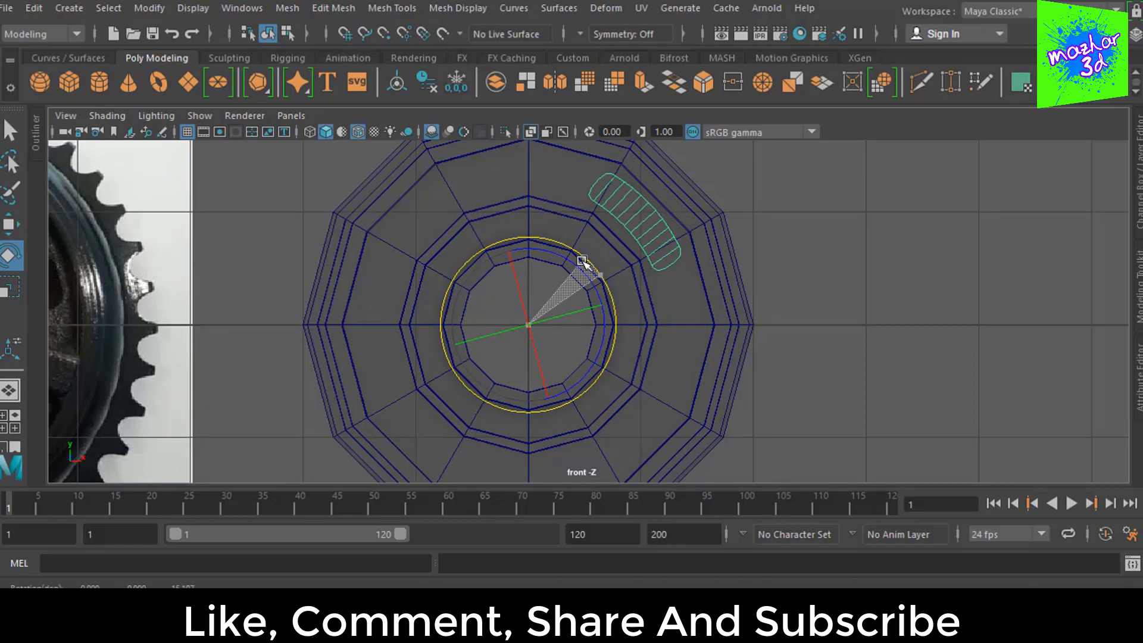
{"action": "key", "text": "ctrl+d"}
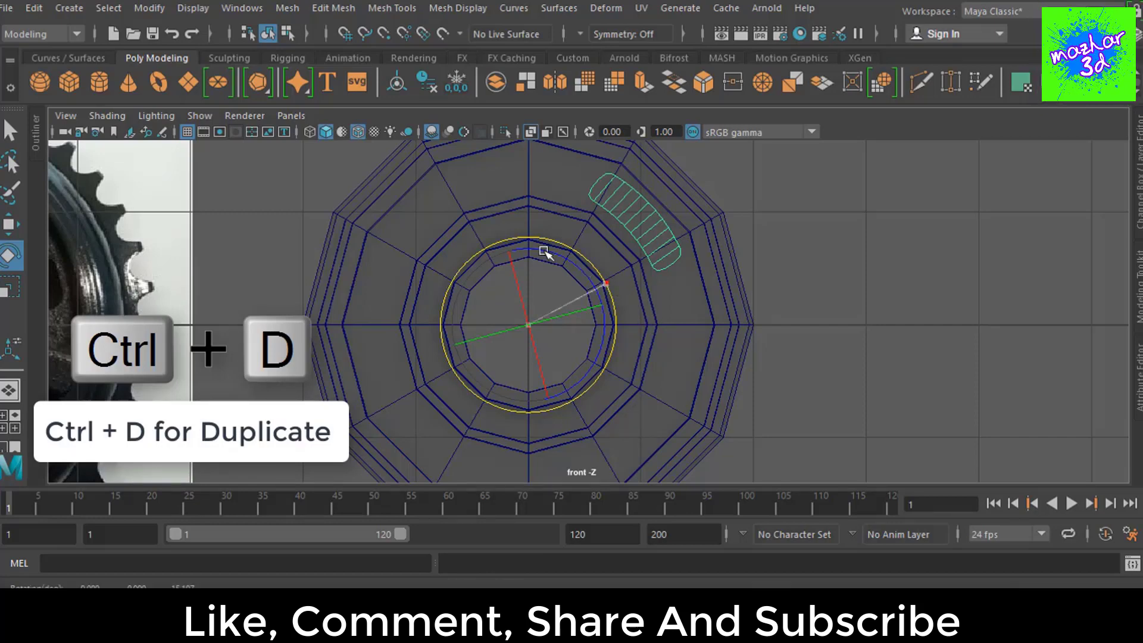
{"action": "left_click_drag", "start_coordinate": [544, 251], "coordinate": [525, 244]}
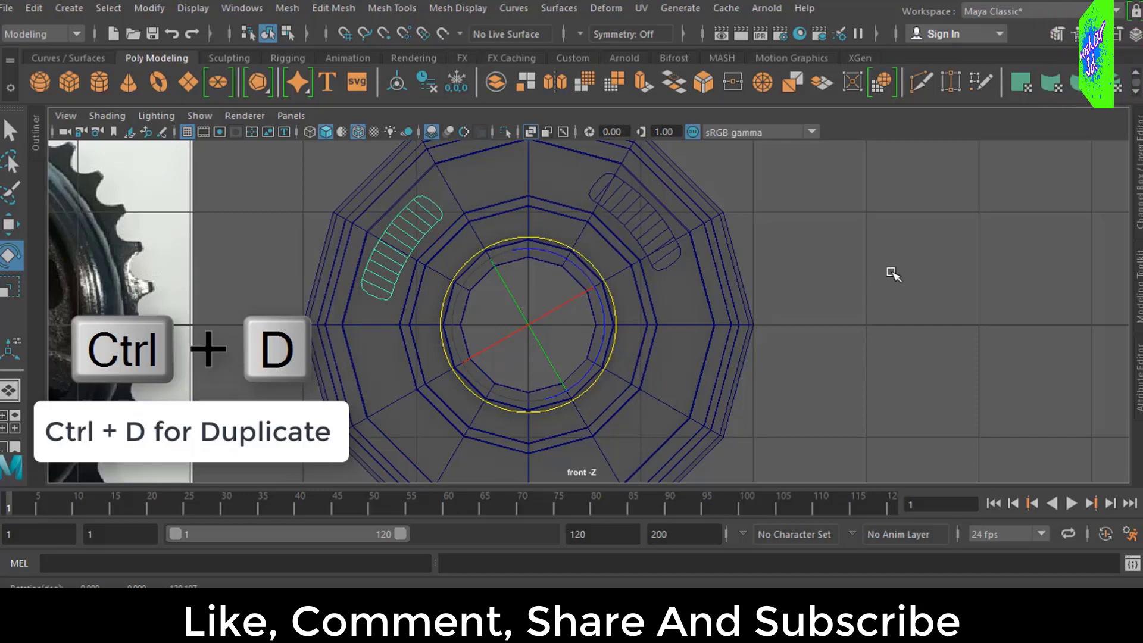
{"action": "key", "text": "ctrl+z"}
{"action": "key", "text": "ctrl+z"}
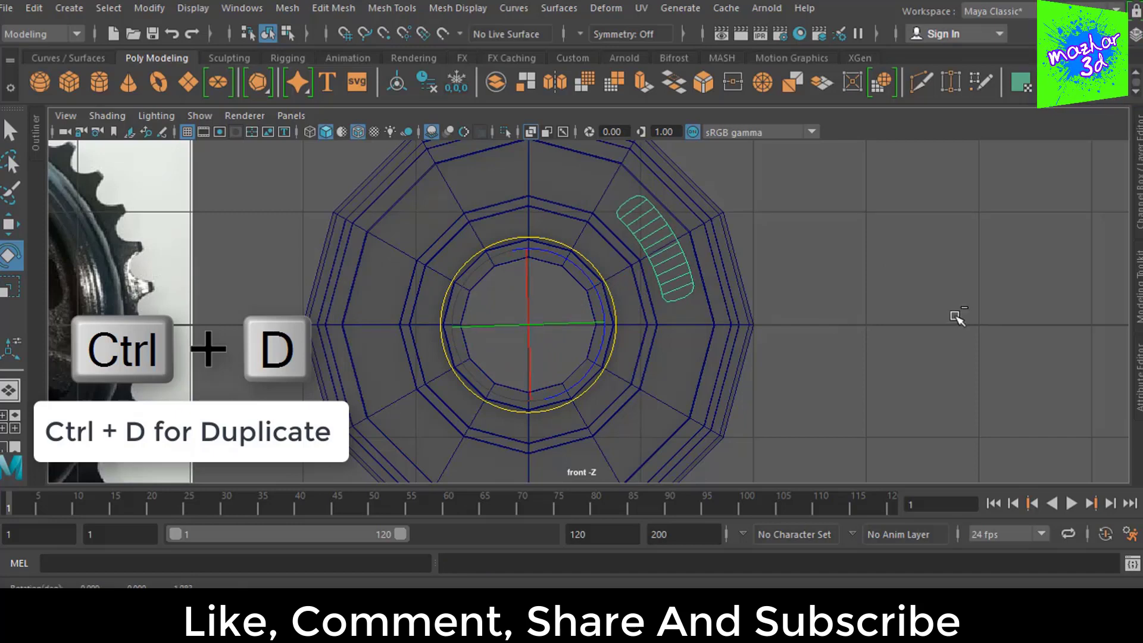
{"action": "key", "text": "ctrl+d"}
{"action": "mouse_move", "coordinate": [609, 294]}
{"action": "left_mouse_down"}
{"action": "mouse_move", "coordinate": [482, 249]}
{"action": "mouse_move", "coordinate": [450, 275]}
{"action": "left_mouse_up"}
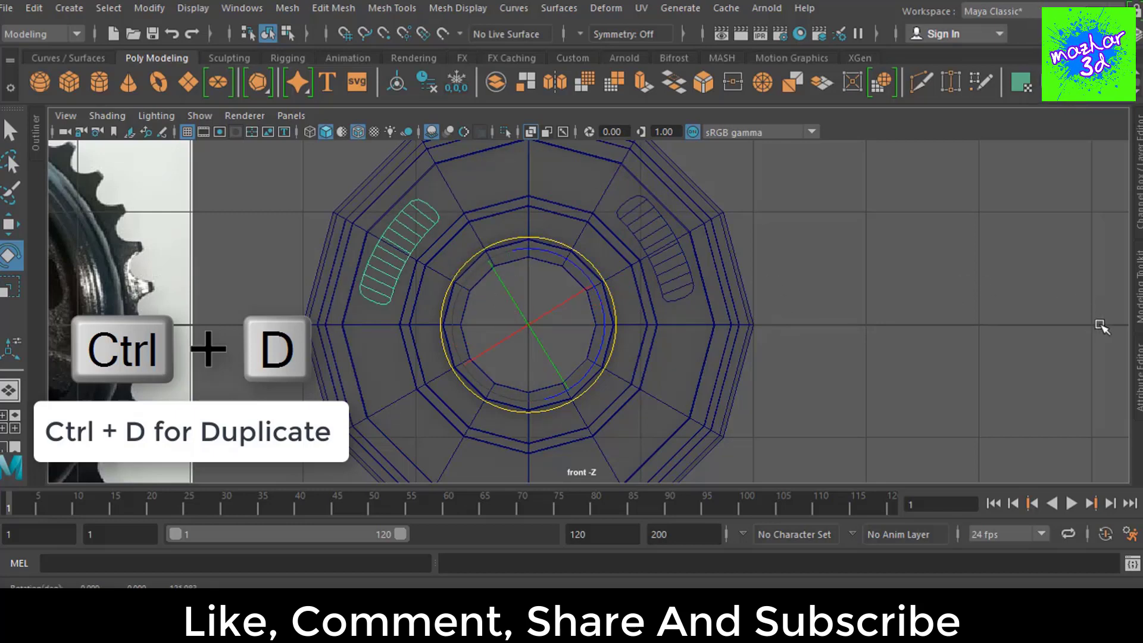
{"action": "key", "text": "shift+d"}
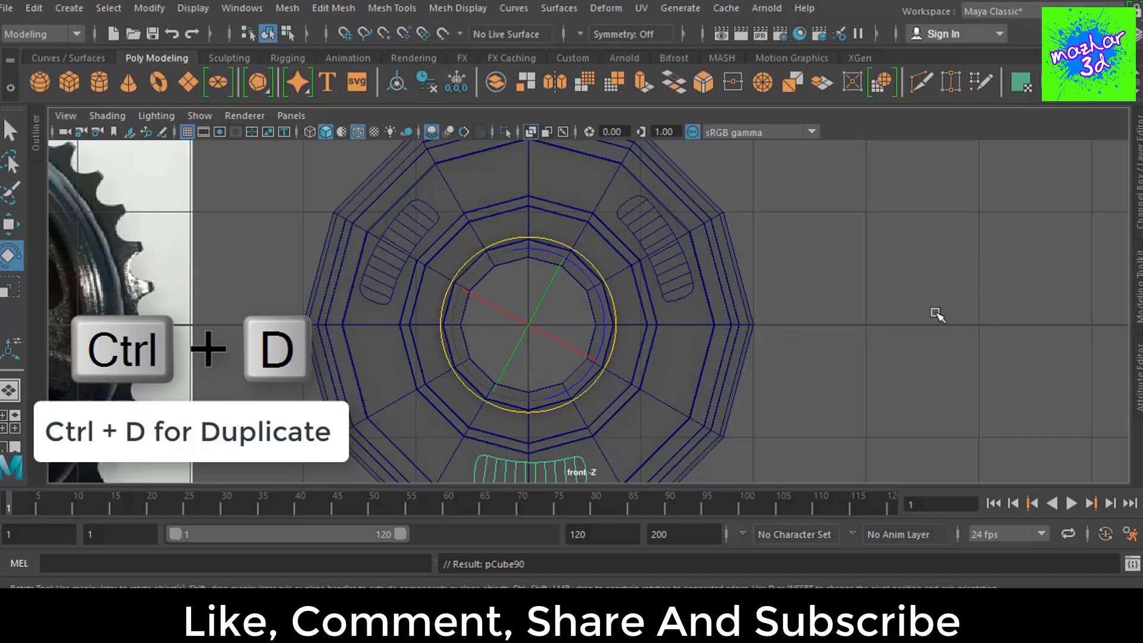
{"action": "scroll", "coordinate": [903, 326], "scroll_direction": "down", "scroll_amount": 5}
{"action": "scroll", "coordinate": [582, 354], "scroll_direction": "up", "scroll_amount": 3}
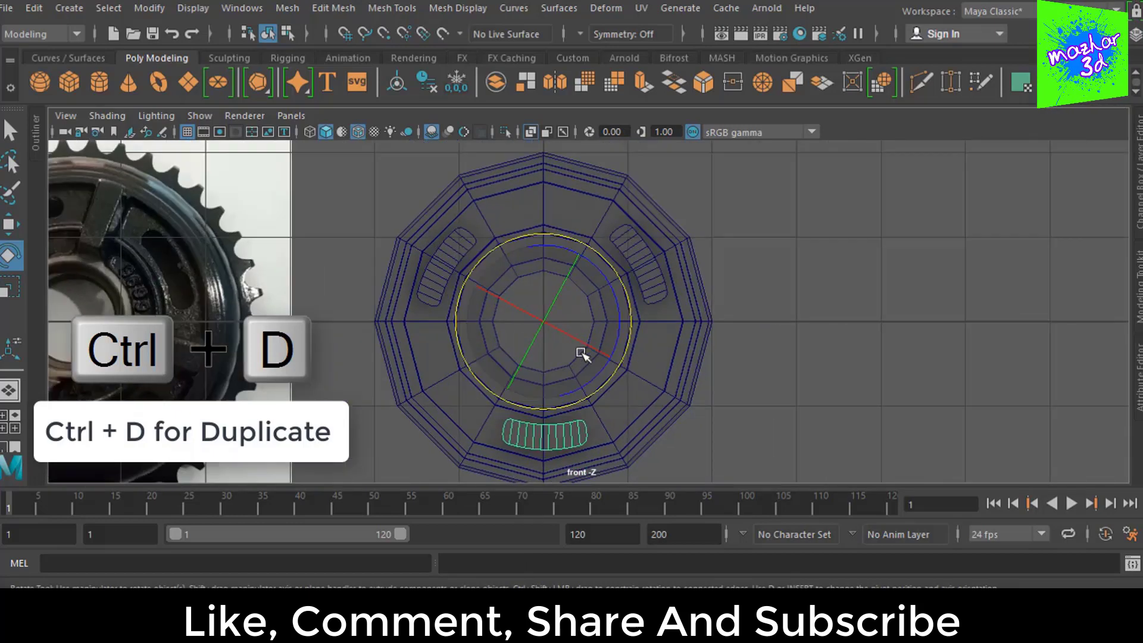
{"action": "scroll", "coordinate": [582, 354], "scroll_direction": "up", "scroll_amount": 1}
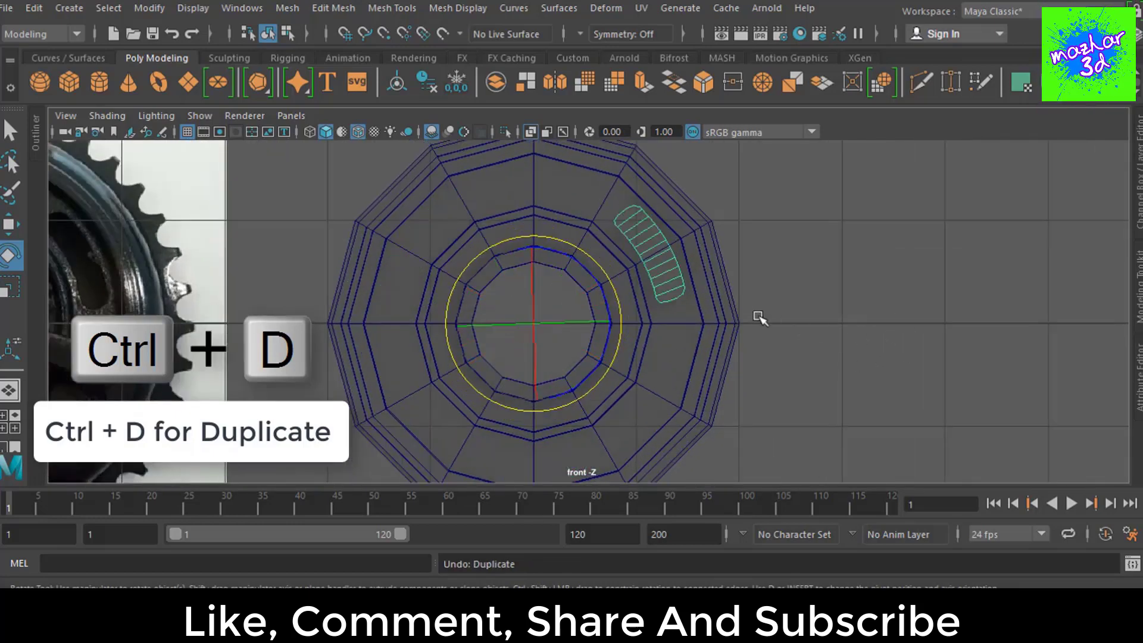
Step: Frame the hub in the view, undoing an accidental sideways move of the cutter piece
{"action": "key", "text": "q"}
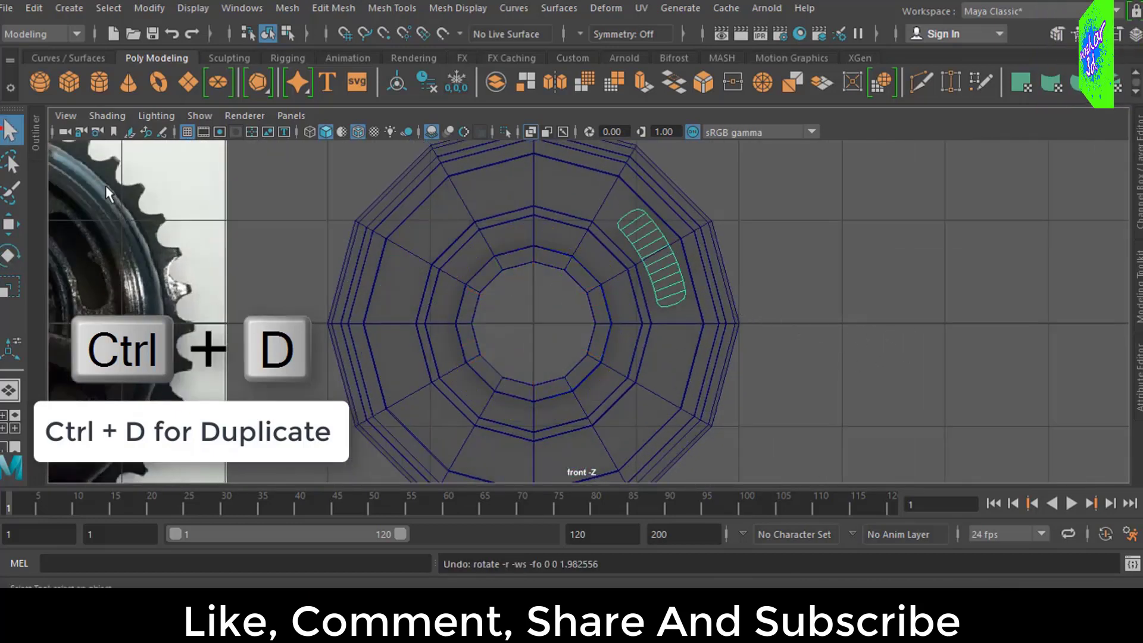
{"action": "middle_click_drag", "start_coordinate": [316, 389], "coordinate": [597, 321], "text": "alt"}
{"action": "scroll", "coordinate": [597, 321], "scroll_direction": "down", "scroll_amount": 3}
{"action": "scroll", "coordinate": [815, 254], "scroll_direction": "up", "scroll_amount": 1}
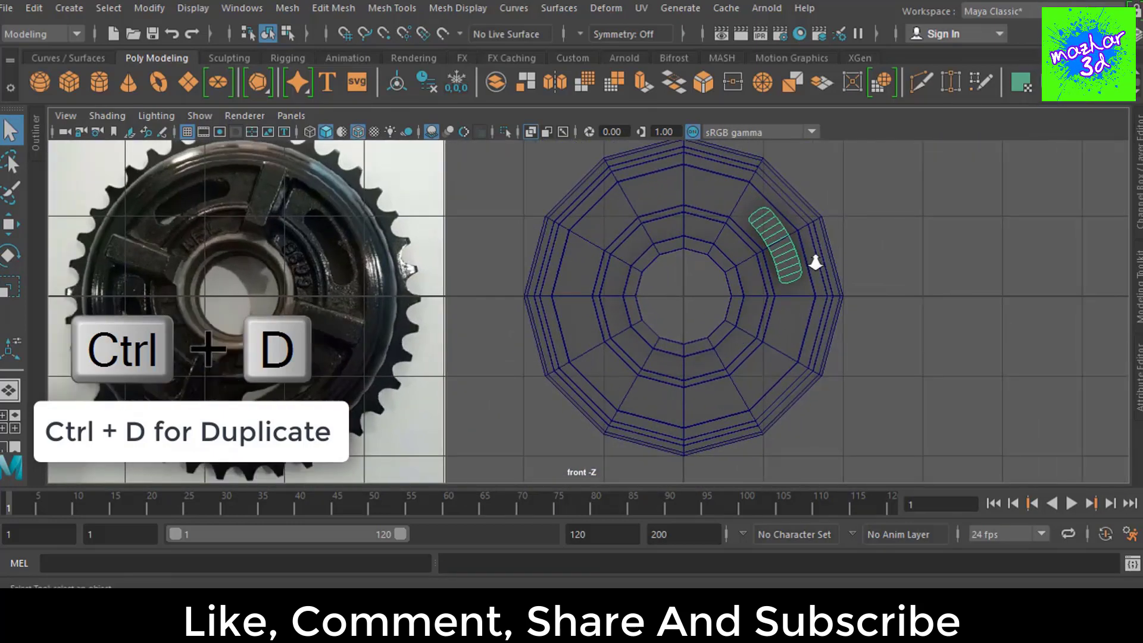
{"action": "scroll", "coordinate": [790, 305], "scroll_direction": "up", "scroll_amount": 1}
{"action": "scroll", "coordinate": [768, 279], "scroll_direction": "up", "scroll_amount": 1}
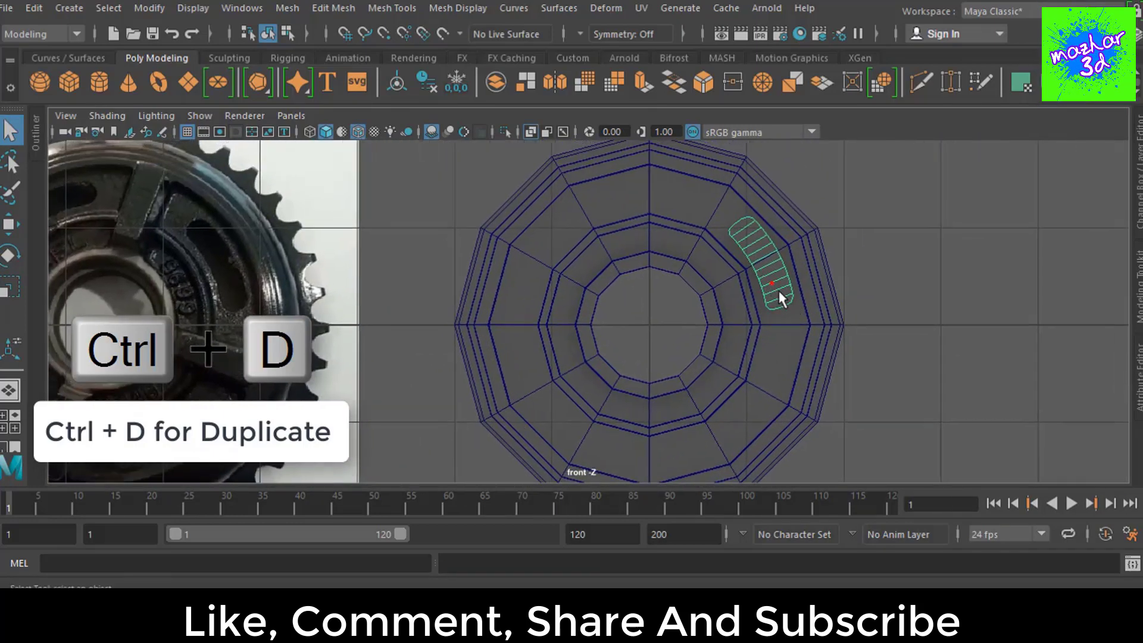
{"action": "key", "text": "w"}
{"action": "left_click_drag", "start_coordinate": [700, 326], "coordinate": [715, 326]}
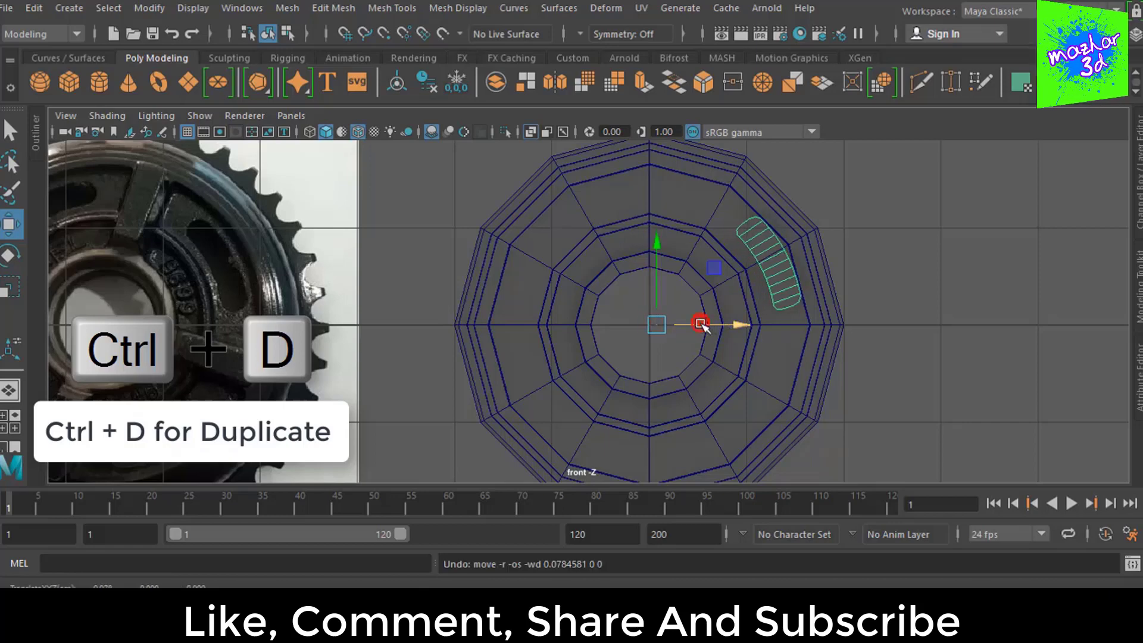
{"action": "key", "text": "ctrl+z"}
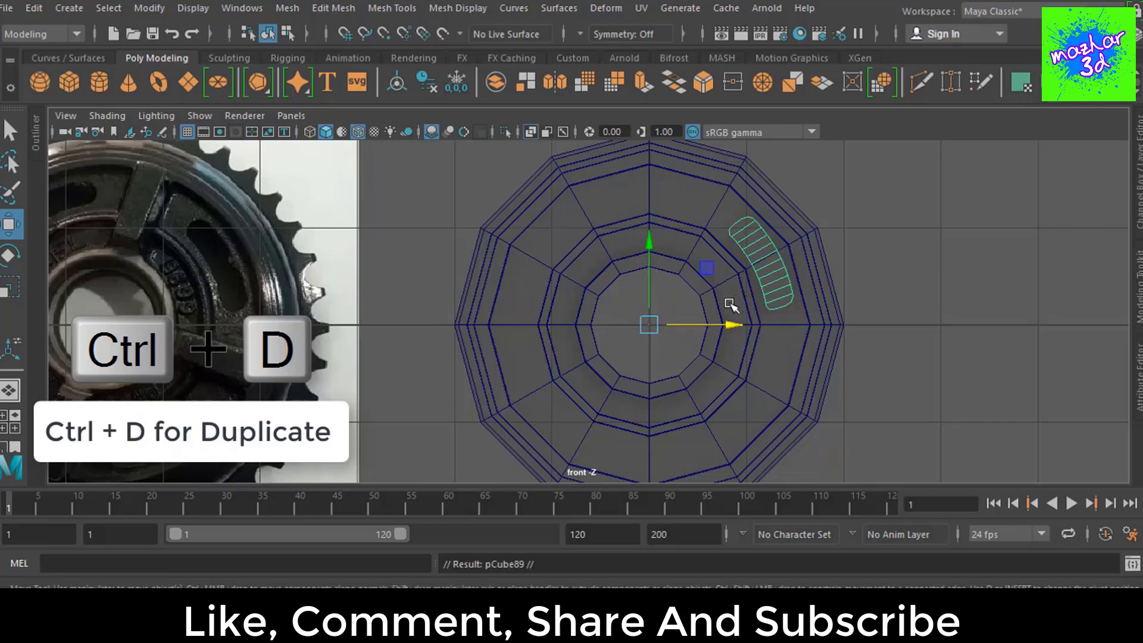
Step: Rotate copies of the cutter around the hub to the upper-left and lower-left positions
{"action": "key", "text": "e"}
{"action": "left_click_drag", "start_coordinate": [725, 280], "coordinate": [581, 244]}
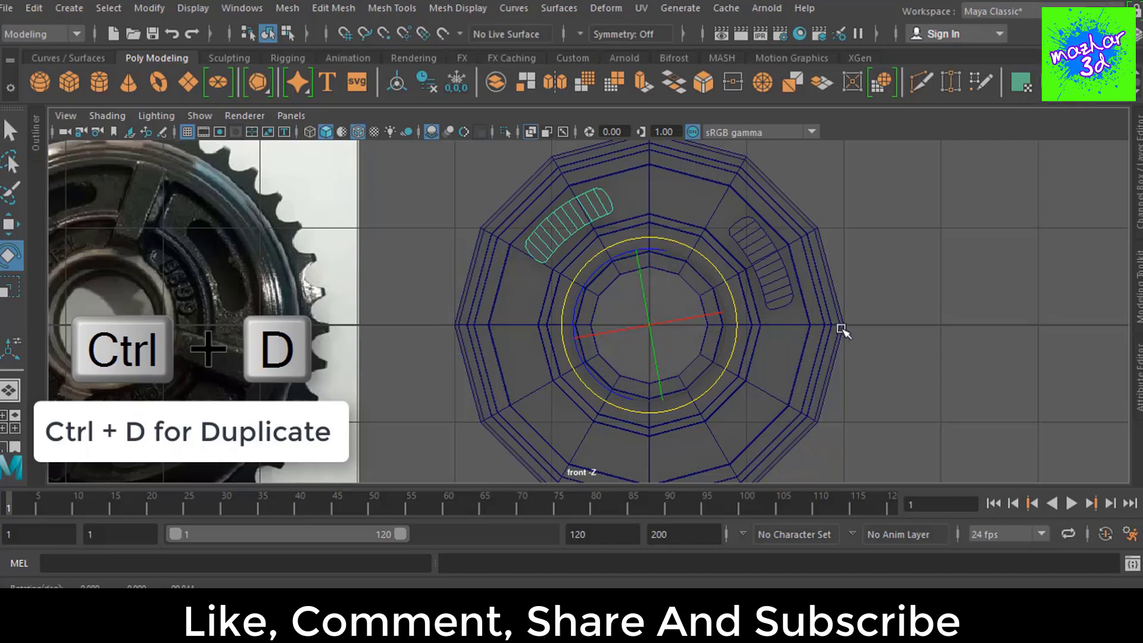
{"action": "key", "text": "shift+d"}
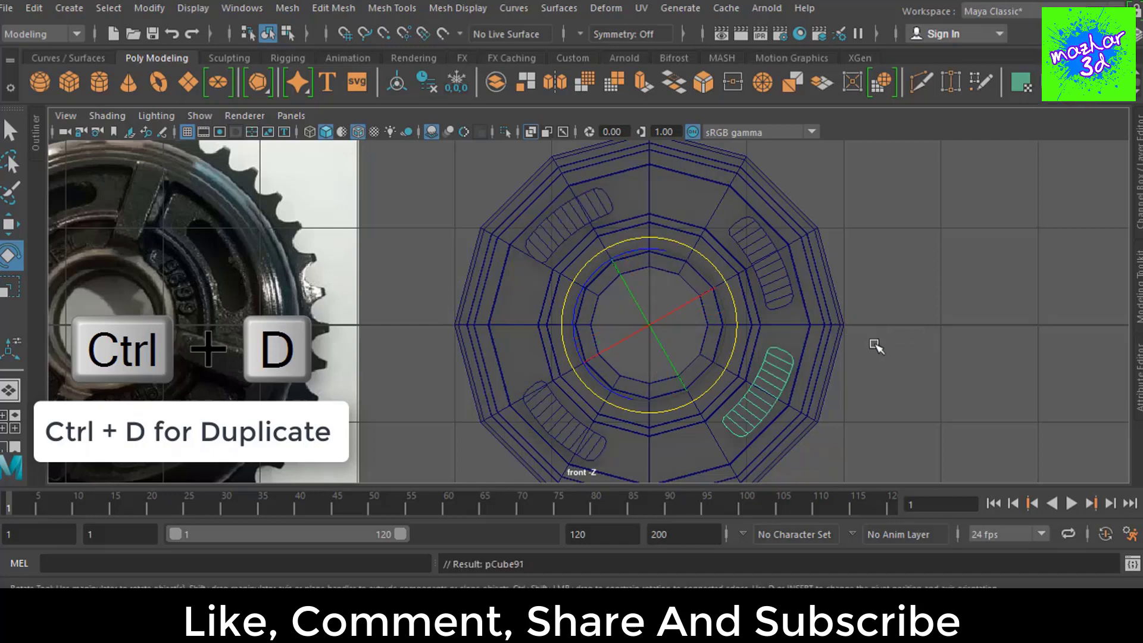
{"action": "left_click_drag", "start_coordinate": [738, 329], "coordinate": [723, 356]}
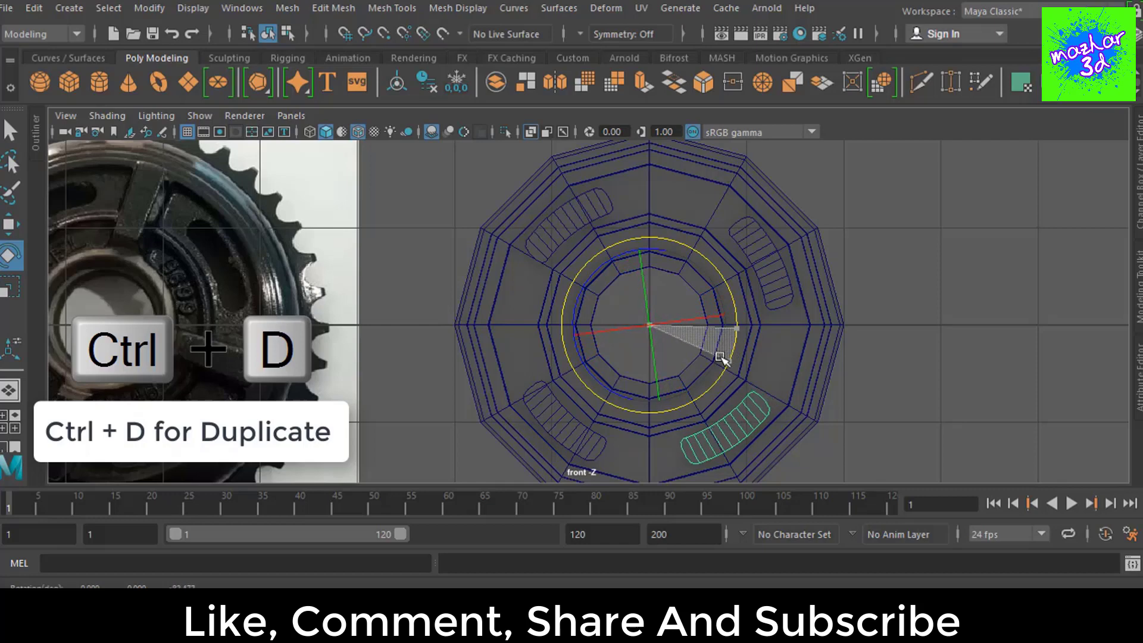
{"action": "left_click", "coordinate": [583, 415]}
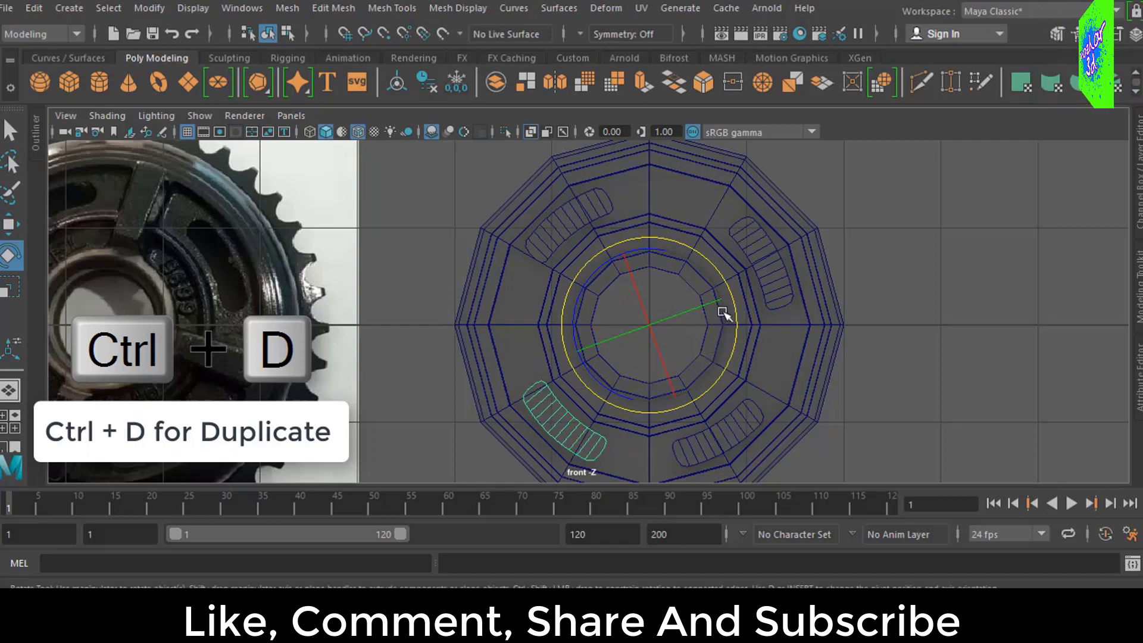
{"action": "left_click_drag", "start_coordinate": [729, 298], "coordinate": [738, 315]}
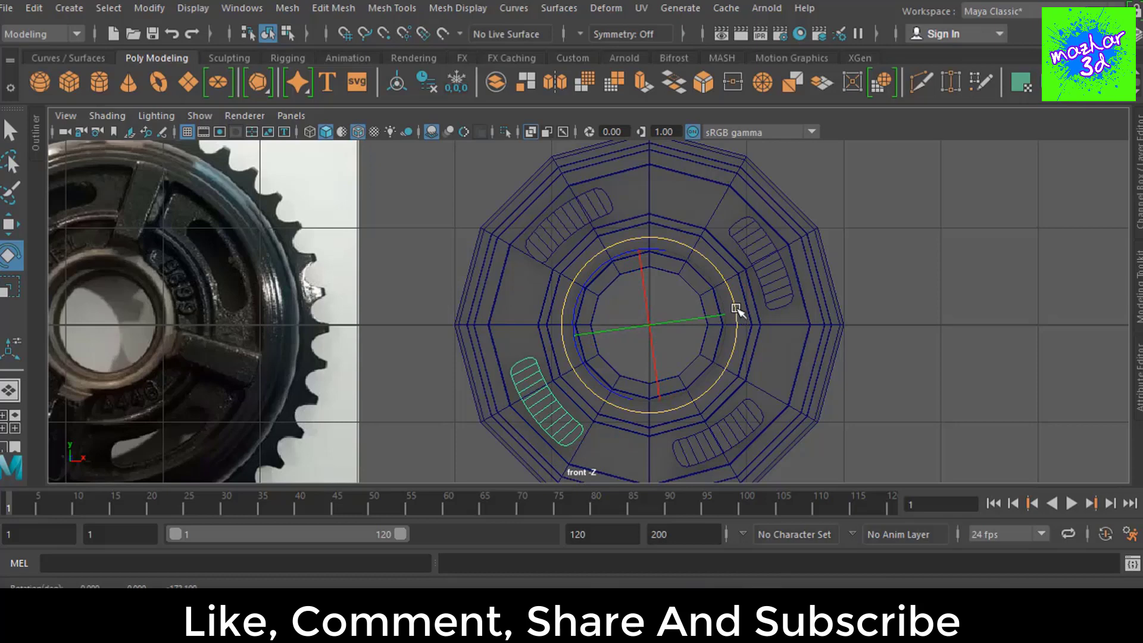
Step: Select all four cutter pieces and rotate the lower-right one into even spacing around the hub
{"action": "middle_click_drag", "start_coordinate": [890, 344], "coordinate": [871, 302], "text": "alt"}
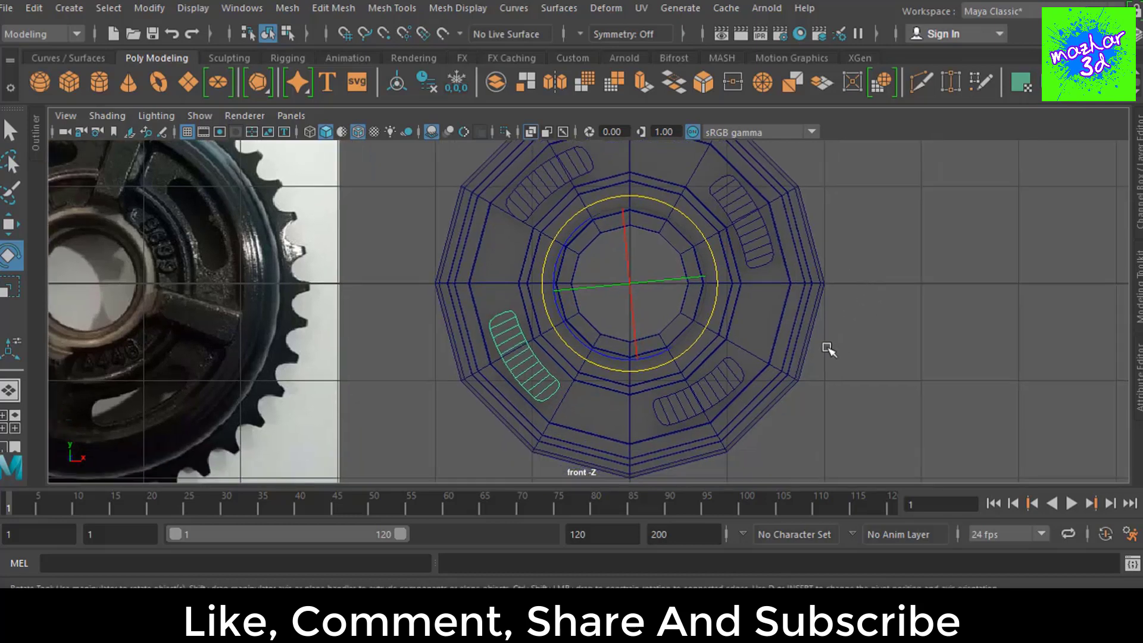
{"action": "left_click", "coordinate": [761, 238]}
{"action": "left_click", "coordinate": [585, 180]}
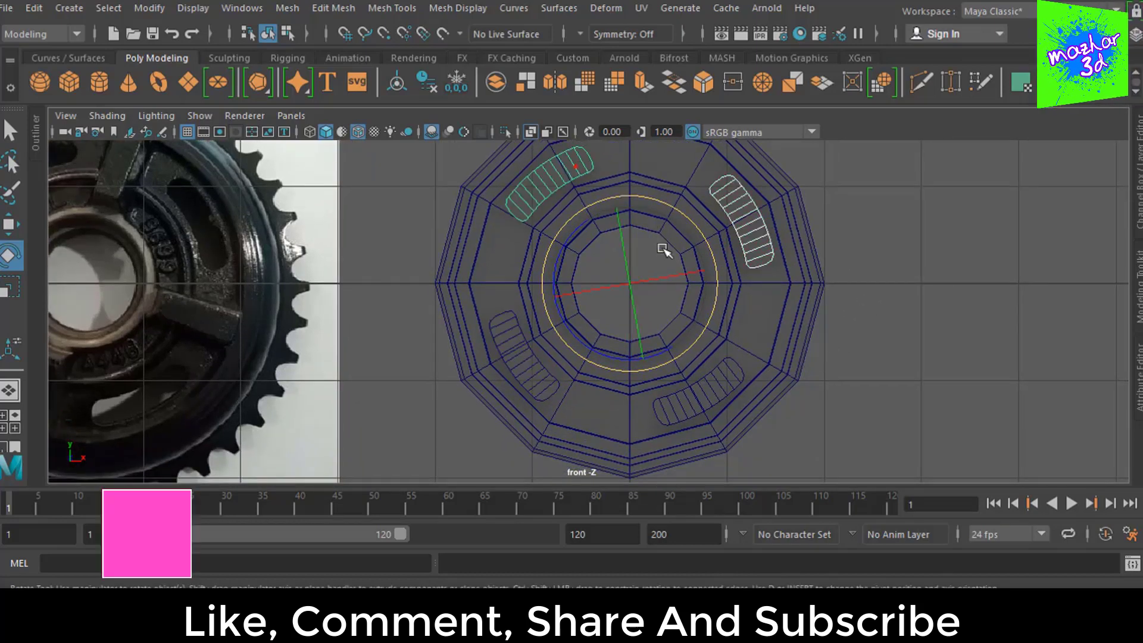
{"action": "left_click", "coordinate": [546, 383]}
{"action": "left_click", "coordinate": [732, 388]}
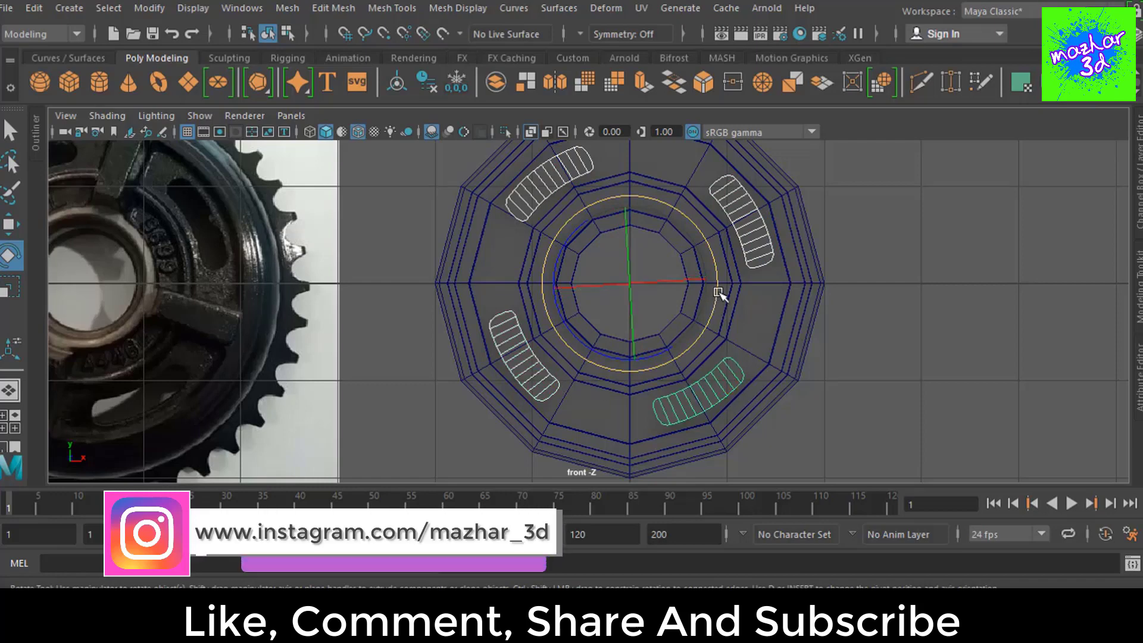
{"action": "left_click_drag", "start_coordinate": [722, 294], "coordinate": [711, 277]}
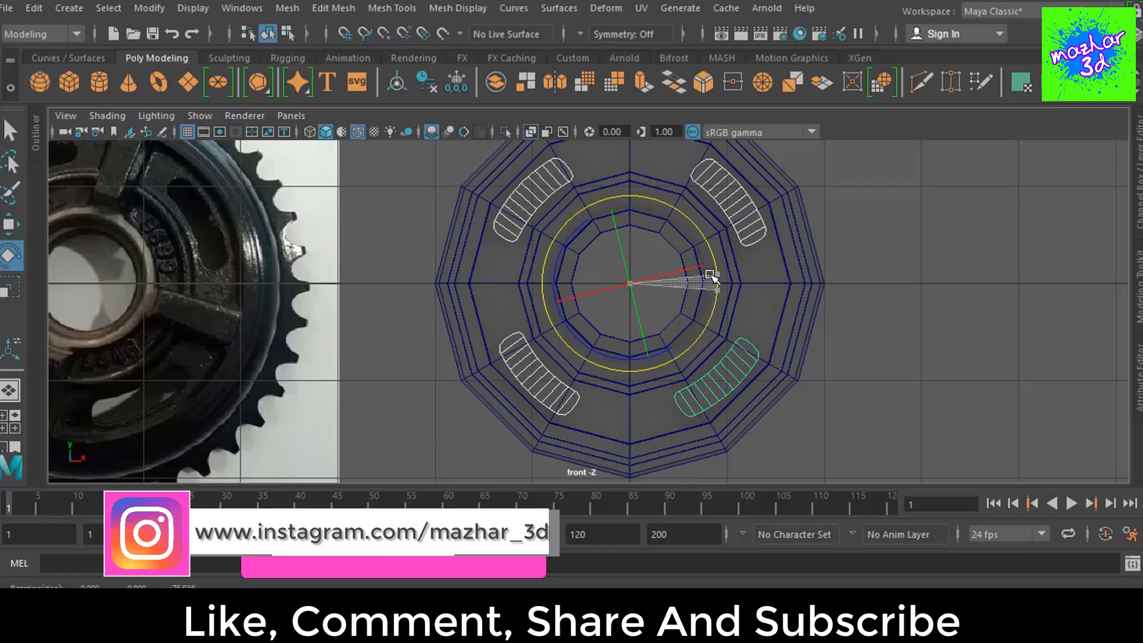
{"action": "left_click", "coordinate": [834, 289]}
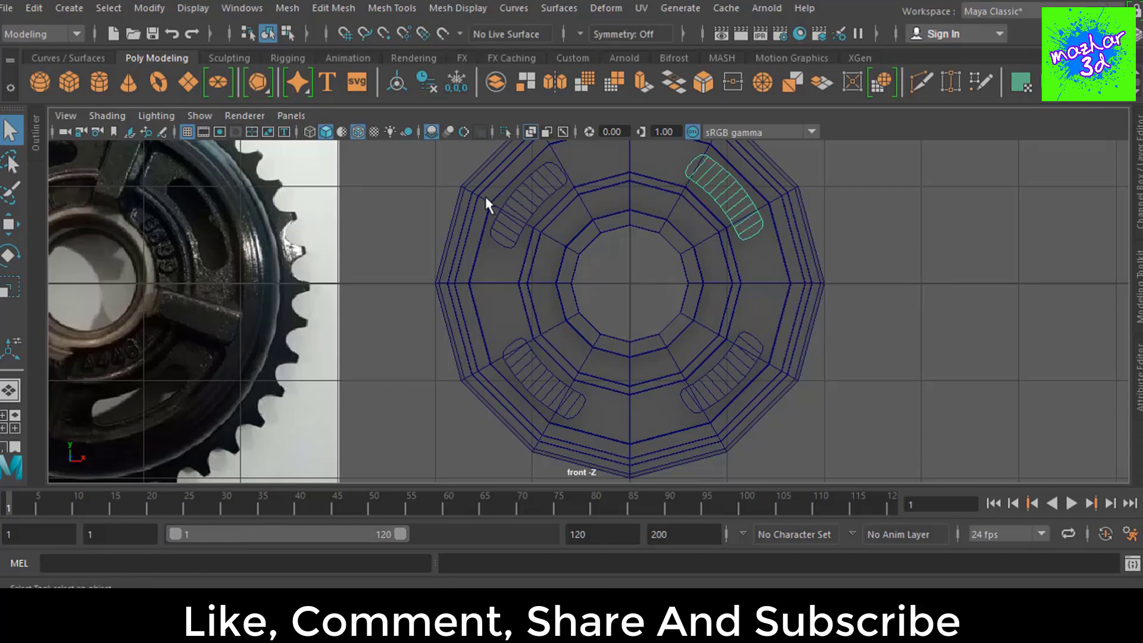
Step: Combine the four curved cutter pieces into a single mesh
{"action": "left_click", "coordinate": [533, 375], "text": "shift"}
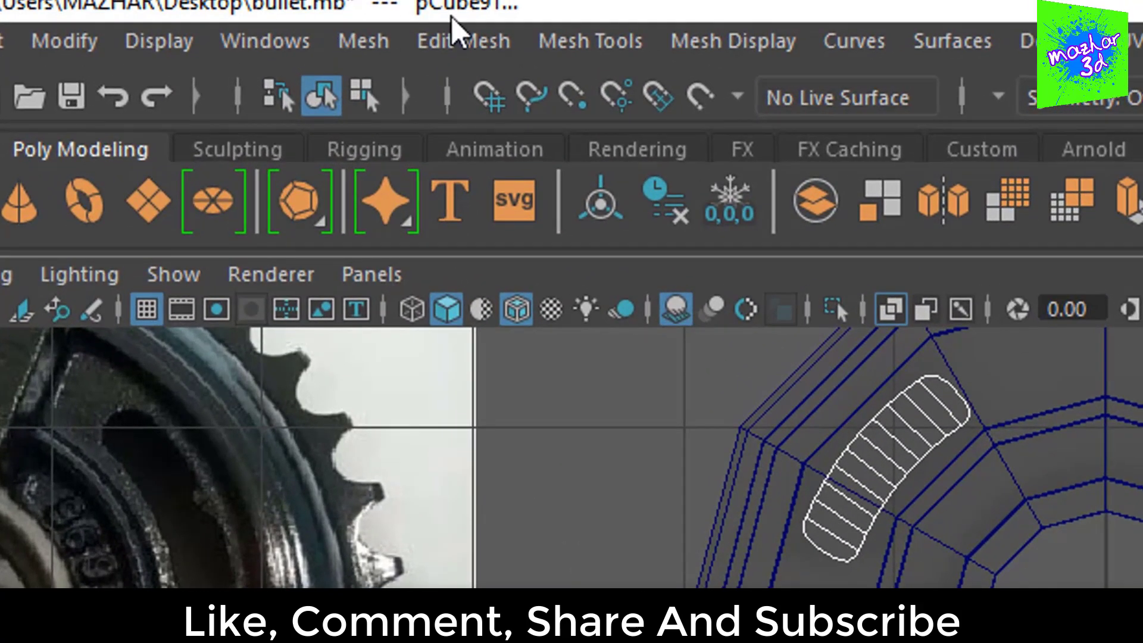
{"action": "left_click", "coordinate": [452, 27]}
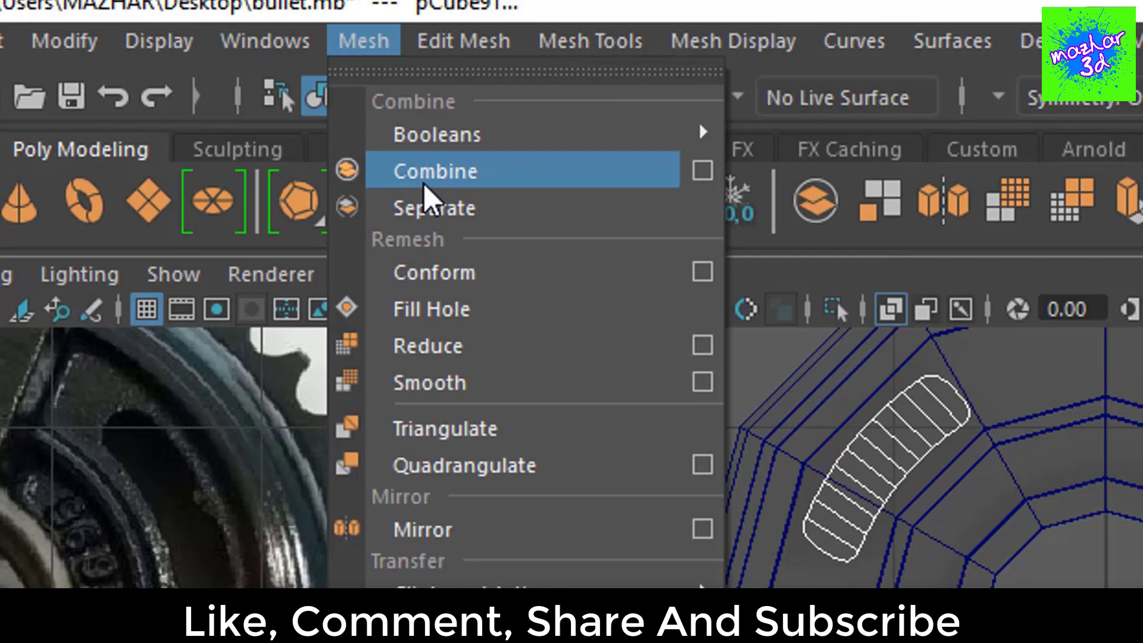
{"action": "left_click", "coordinate": [423, 179]}
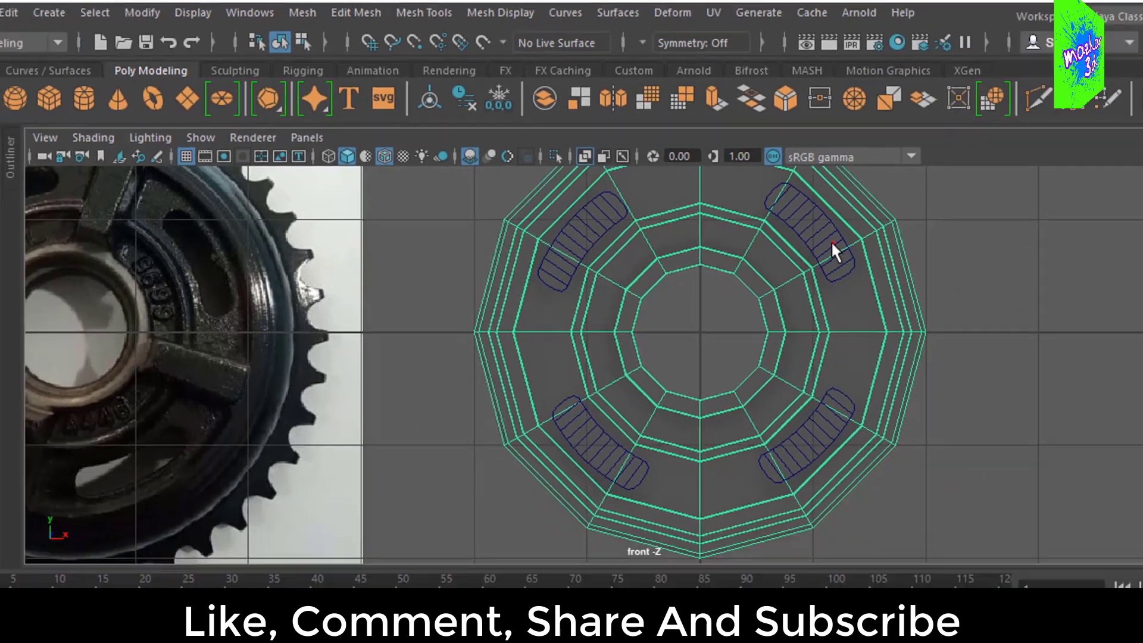
Step: Select the hub with the combined cutters and apply Mesh > Booleans > Difference
{"action": "left_click", "coordinate": [727, 233], "text": "shift"}
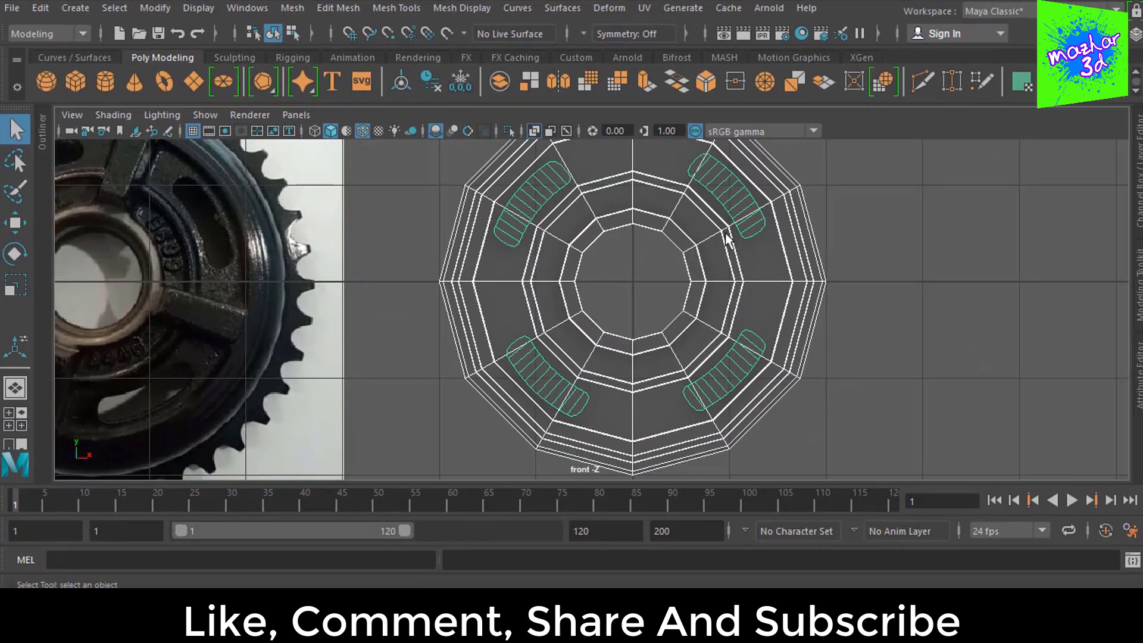
{"action": "key", "text": "space"}
{"action": "key", "text": "space"}
{"action": "mouse_move", "coordinate": [662, 229]}
{"action": "left_mouse_down", "text": "alt"}
{"action": "mouse_move", "coordinate": [630, 272]}
{"action": "mouse_move", "coordinate": [545, 335]}
{"action": "mouse_move", "coordinate": [637, 334]}
{"action": "mouse_move", "coordinate": [556, 345]}
{"action": "mouse_move", "coordinate": [495, 301]}
{"action": "mouse_move", "coordinate": [716, 327]}
{"action": "mouse_move", "coordinate": [875, 319]}
{"action": "mouse_move", "coordinate": [801, 331]}
{"action": "mouse_move", "coordinate": [636, 302]}
{"action": "left_mouse_up", "text": "alt"}
{"action": "left_click", "coordinate": [589, 39]}
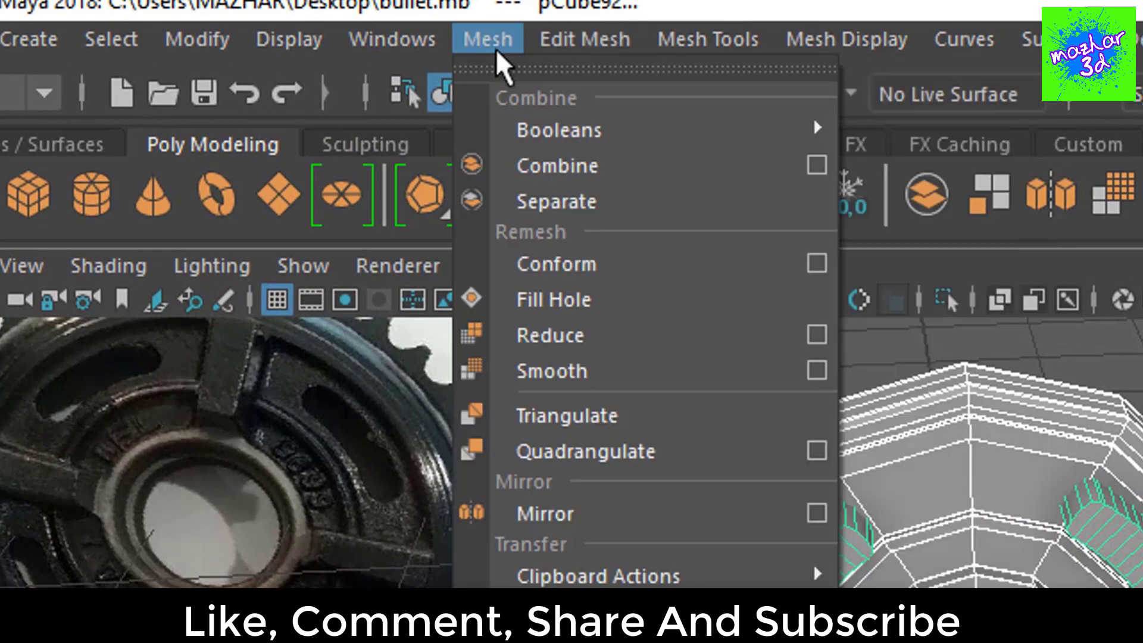
{"action": "left_click", "coordinate": [885, 194]}
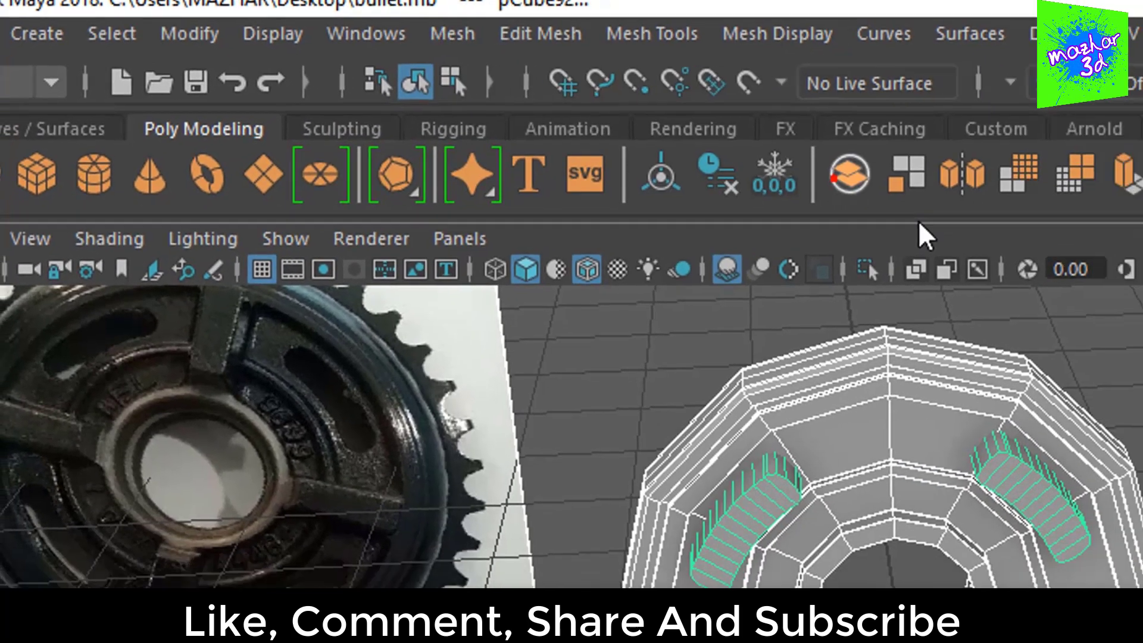
Step: Orbit around the slotted hub to inspect the four curved cuts and reselect the finished mesh
{"action": "mouse_move", "coordinate": [778, 236]}
{"action": "left_mouse_down", "text": "alt"}
{"action": "mouse_move", "coordinate": [681, 235]}
{"action": "mouse_move", "coordinate": [719, 242]}
{"action": "mouse_move", "coordinate": [655, 256]}
{"action": "left_mouse_up", "text": "alt"}
{"action": "key", "text": "space"}
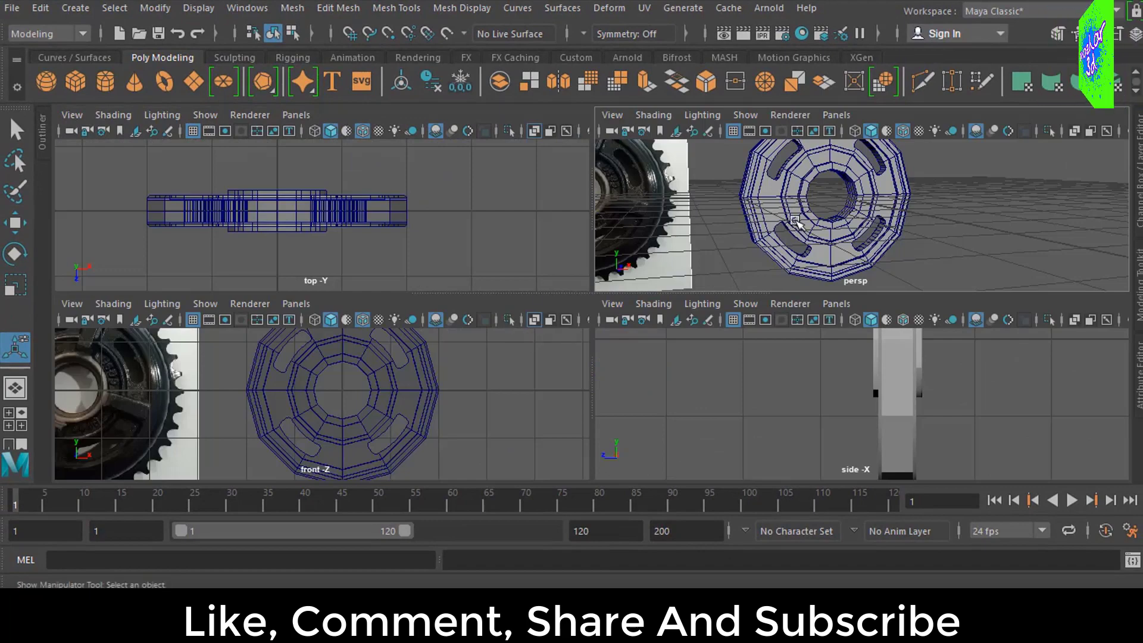
{"action": "key", "text": "space"}
{"action": "left_click_drag", "start_coordinate": [724, 250], "coordinate": [645, 278], "text": "alt"}
{"action": "left_click", "coordinate": [644, 278]}
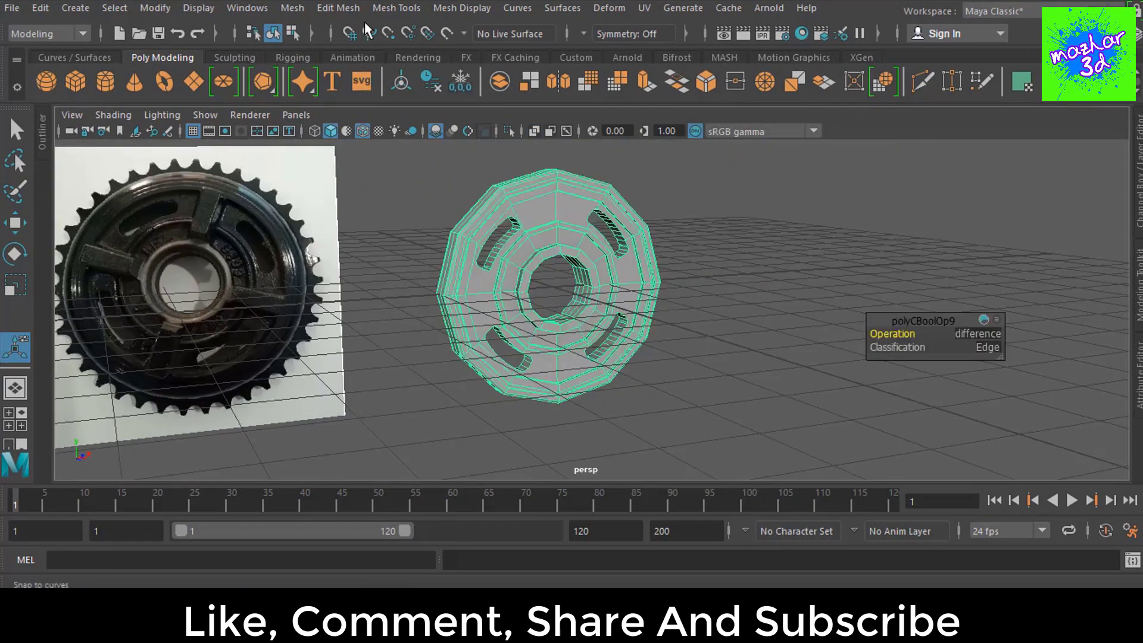
{"action": "left_click", "coordinate": [398, 8]}
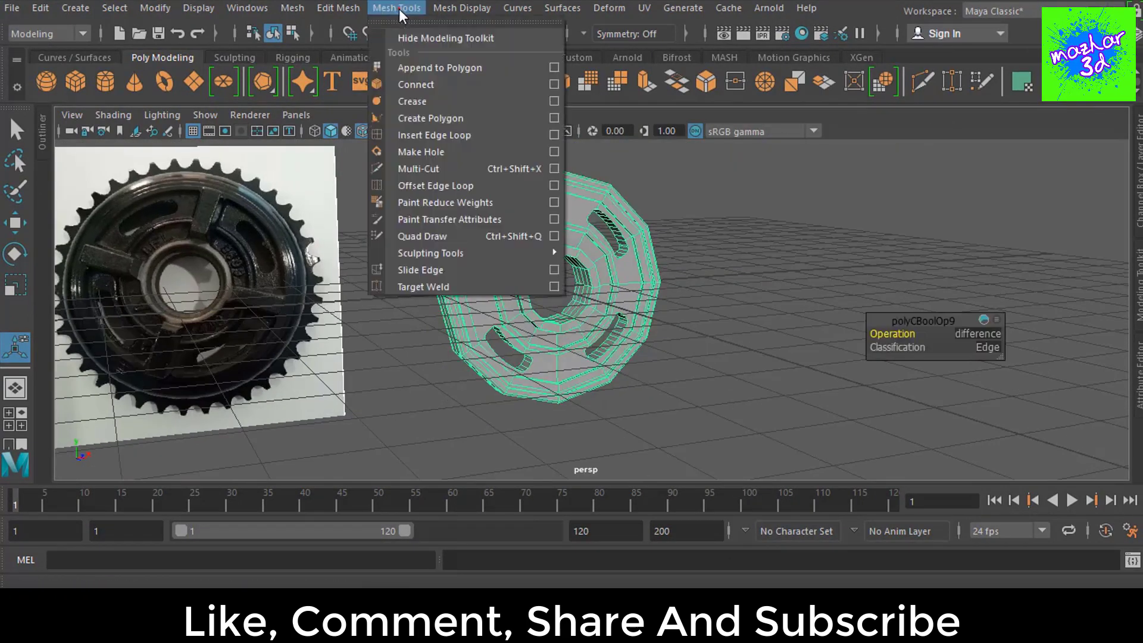
{"action": "left_click", "coordinate": [500, 102]}
{"action": "scroll", "coordinate": [694, 238], "scroll_direction": "up", "scroll_amount": 3}
{"action": "scroll", "coordinate": [668, 275], "scroll_direction": "up", "scroll_amount": 3}
{"action": "scroll", "coordinate": [636, 253], "scroll_direction": "up", "scroll_amount": 2}
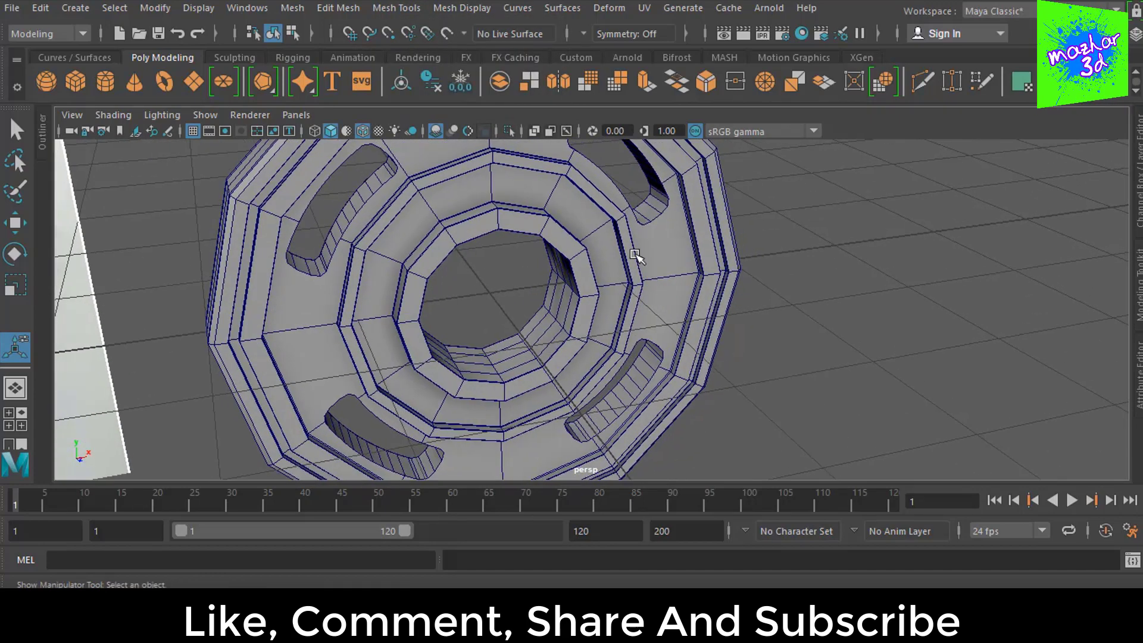
{"action": "middle_click_drag", "start_coordinate": [635, 255], "coordinate": [676, 310], "text": "alt"}
{"action": "left_click", "coordinate": [503, 211]}
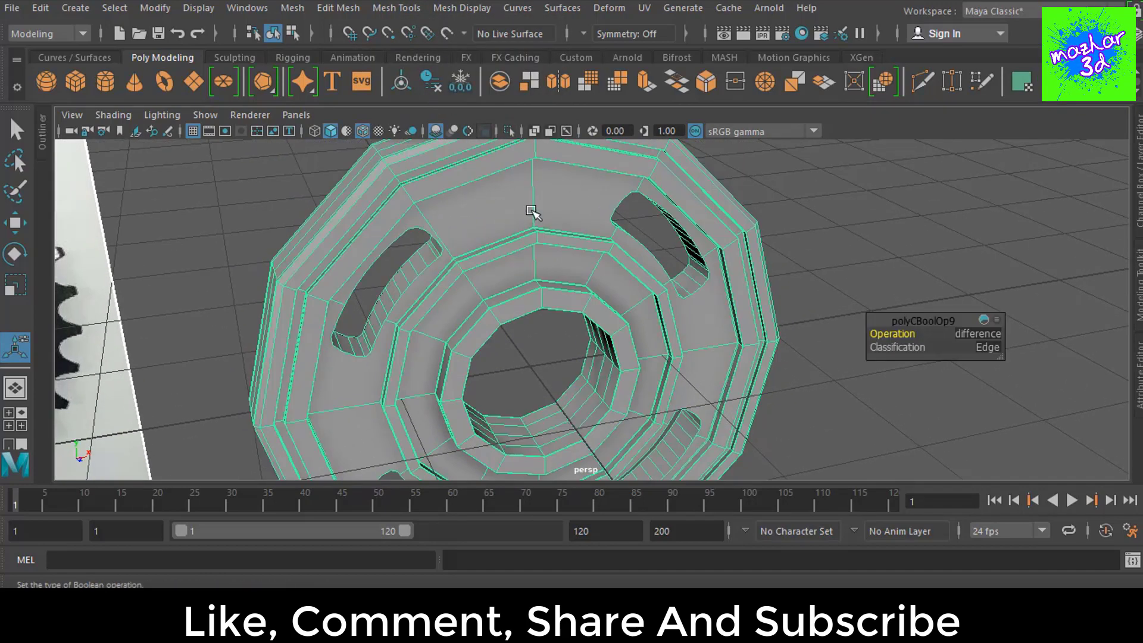
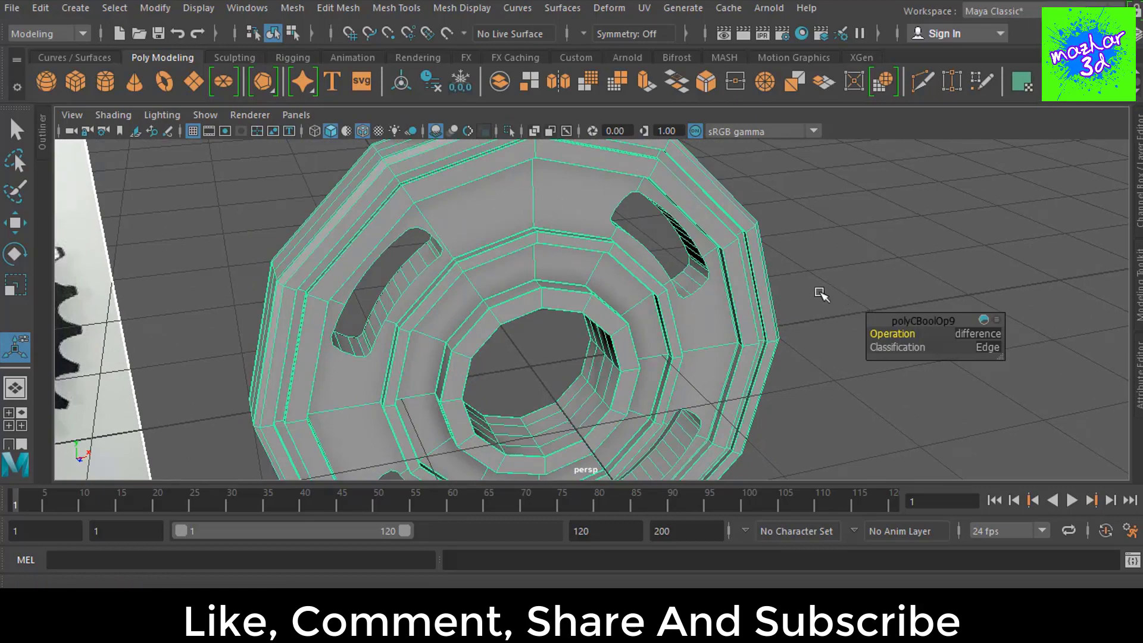
Step: From the Custom shelf, use Insert Edge Loop to add a loop inside the cut hole
{"action": "mouse_move", "coordinate": [821, 293]}
{"action": "left_mouse_down", "text": "alt"}
{"action": "mouse_move", "coordinate": [668, 319]}
{"action": "mouse_move", "coordinate": [696, 319]}
{"action": "mouse_move", "coordinate": [689, 306]}
{"action": "left_mouse_up", "text": "alt"}
{"action": "scroll", "coordinate": [640, 332], "scroll_direction": "up", "scroll_amount": 3}
{"action": "scroll", "coordinate": [632, 337], "scroll_direction": "up", "scroll_amount": 3}
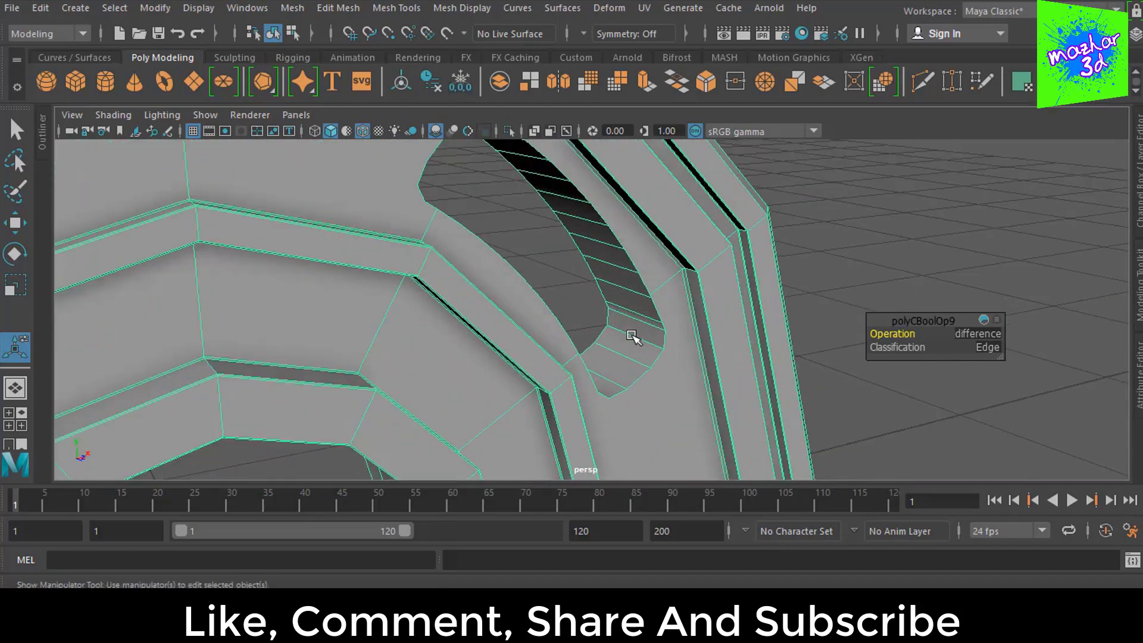
{"action": "middle_click_drag", "start_coordinate": [632, 336], "coordinate": [839, 272], "text": "alt"}
{"action": "left_click", "coordinate": [897, 242]}
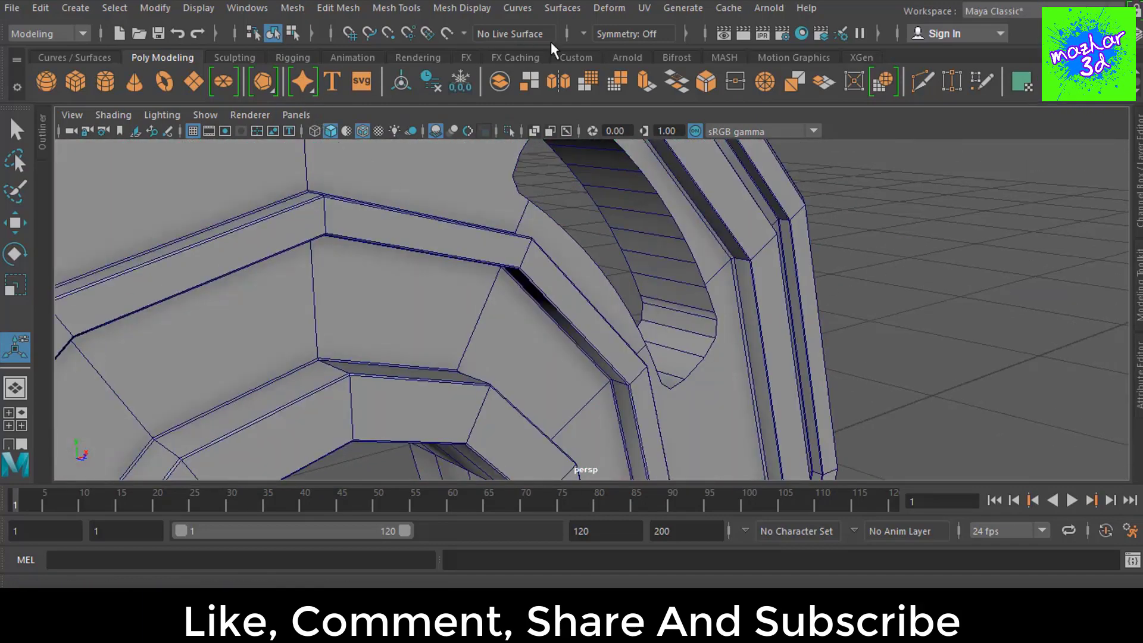
{"action": "left_click", "coordinate": [576, 58]}
{"action": "left_click", "coordinate": [348, 79]}
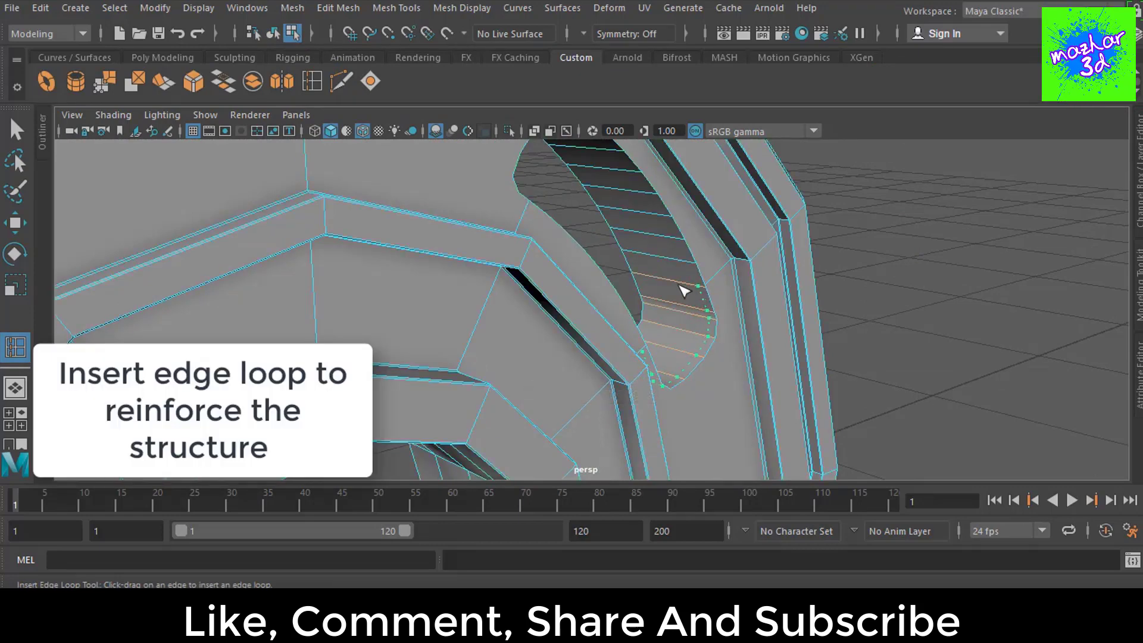
{"action": "left_click", "coordinate": [683, 291]}
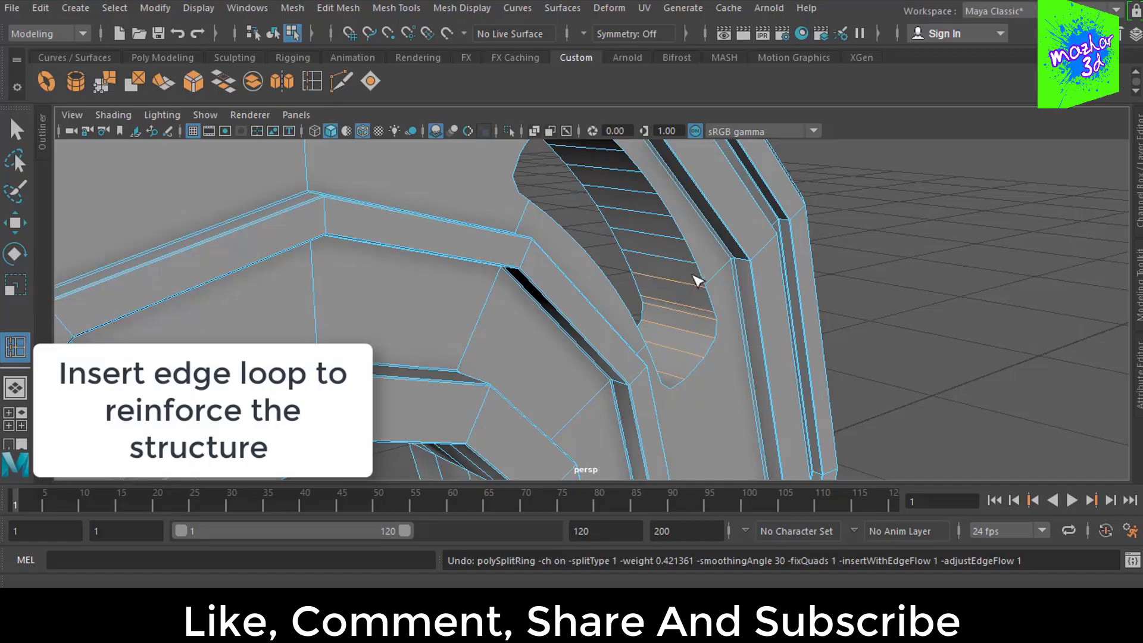
Step: Add further reinforcing edge loops on the spoke-hole walls
{"action": "scroll", "coordinate": [893, 271], "scroll_direction": "down", "scroll_amount": 5}
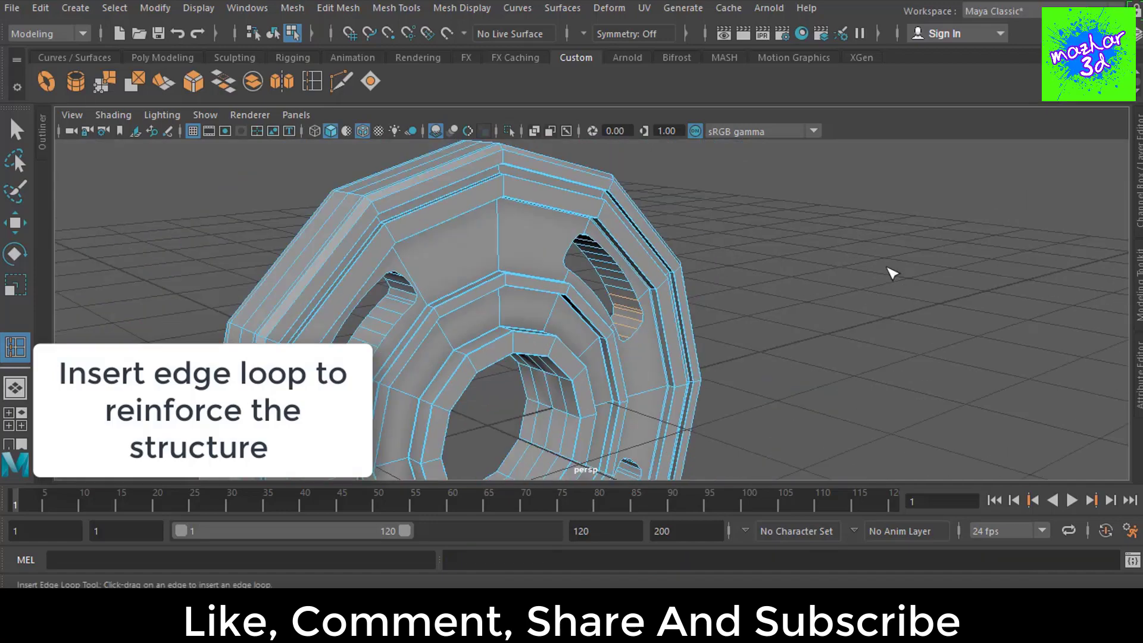
{"action": "mouse_move", "coordinate": [890, 270]}
{"action": "left_mouse_down", "text": "alt"}
{"action": "mouse_move", "coordinate": [790, 303]}
{"action": "mouse_move", "coordinate": [676, 312]}
{"action": "left_mouse_up", "text": "alt"}
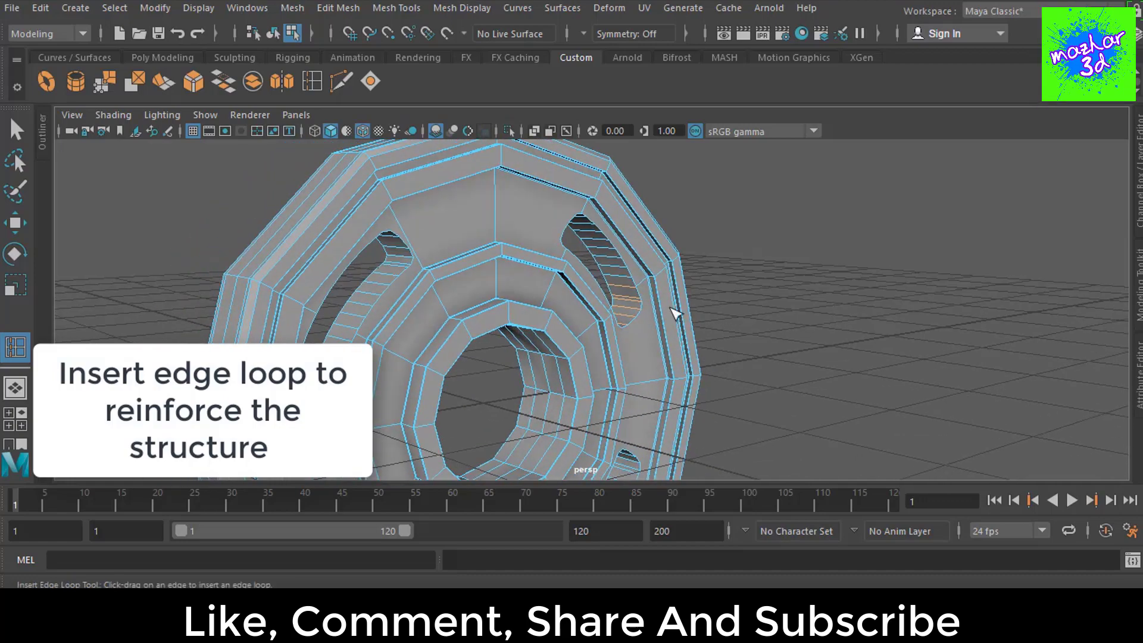
{"action": "scroll", "coordinate": [659, 285], "scroll_direction": "up", "scroll_amount": 3}
{"action": "scroll", "coordinate": [658, 286], "scroll_direction": "up", "scroll_amount": 2}
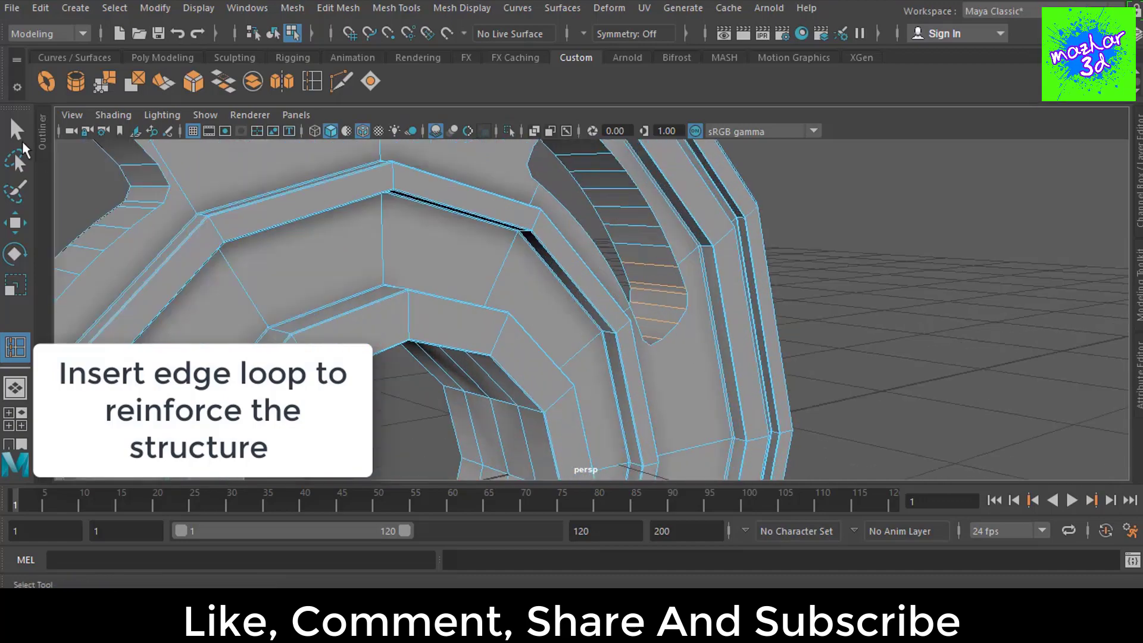
{"action": "left_click", "coordinate": [662, 229]}
{"action": "left_click", "coordinate": [936, 273]}
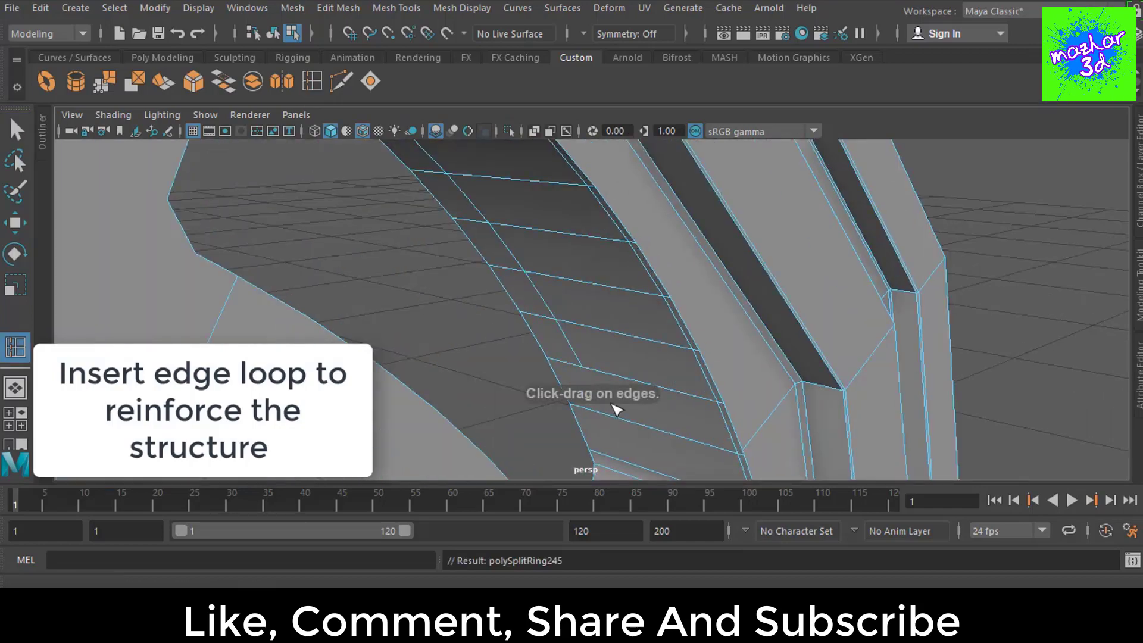
{"action": "left_click_drag", "start_coordinate": [616, 410], "coordinate": [632, 250], "text": "alt"}
{"action": "left_click", "coordinate": [674, 310]}
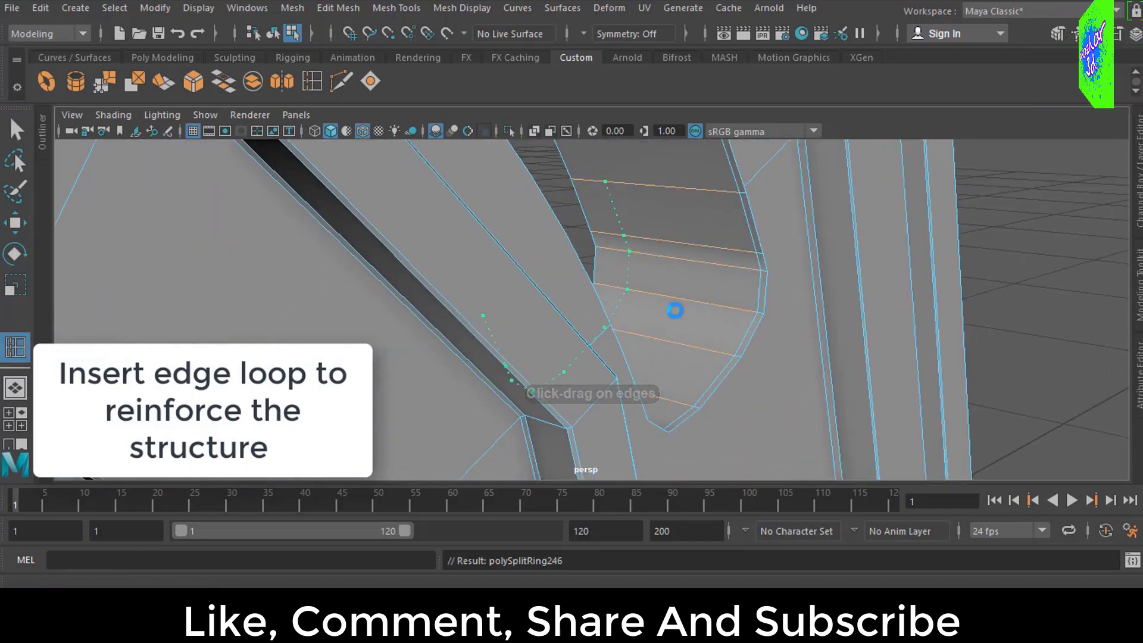
Step: Orbit to a close-up of the curved hole wall
{"action": "mouse_move", "coordinate": [674, 310]}
{"action": "left_mouse_down", "text": "alt"}
{"action": "mouse_move", "coordinate": [493, 369]}
{"action": "mouse_move", "coordinate": [798, 250]}
{"action": "mouse_move", "coordinate": [620, 278]}
{"action": "left_mouse_up", "text": "alt"}
{"action": "middle_click_drag", "start_coordinate": [619, 277], "coordinate": [634, 253], "text": "alt"}
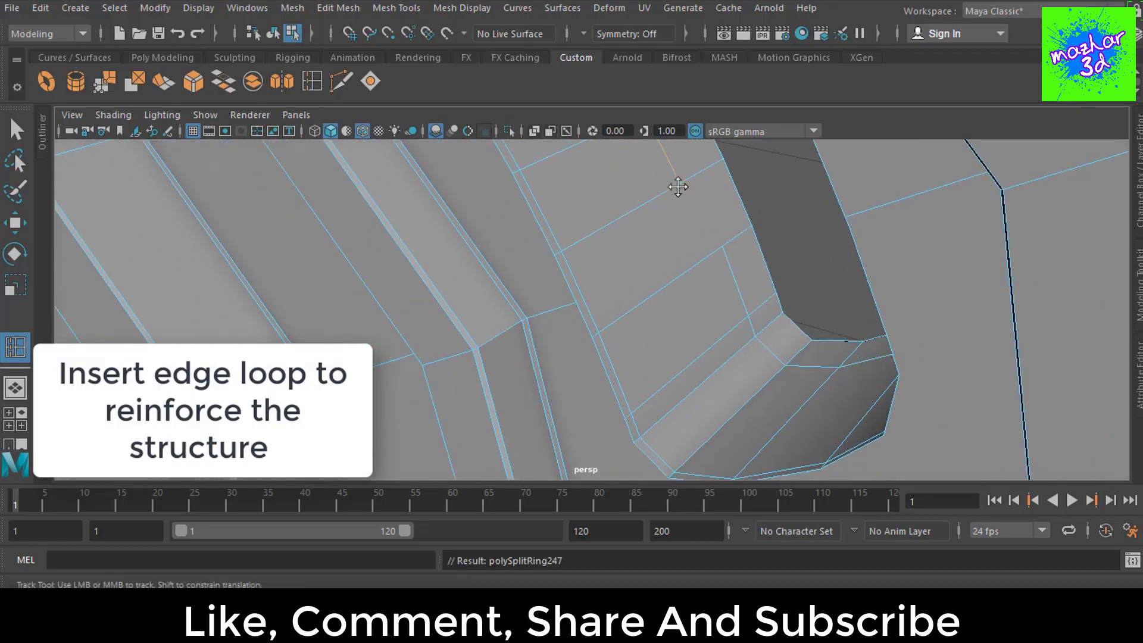
{"action": "left_click_drag", "start_coordinate": [678, 186], "coordinate": [684, 393], "text": "alt"}
{"action": "mouse_move", "coordinate": [619, 285]}
{"action": "left_mouse_down", "text": "alt"}
{"action": "mouse_move", "coordinate": [643, 229]}
{"action": "mouse_move", "coordinate": [582, 224]}
{"action": "mouse_move", "coordinate": [625, 352]}
{"action": "mouse_move", "coordinate": [594, 372]}
{"action": "mouse_move", "coordinate": [439, 281]}
{"action": "left_mouse_up", "text": "alt"}
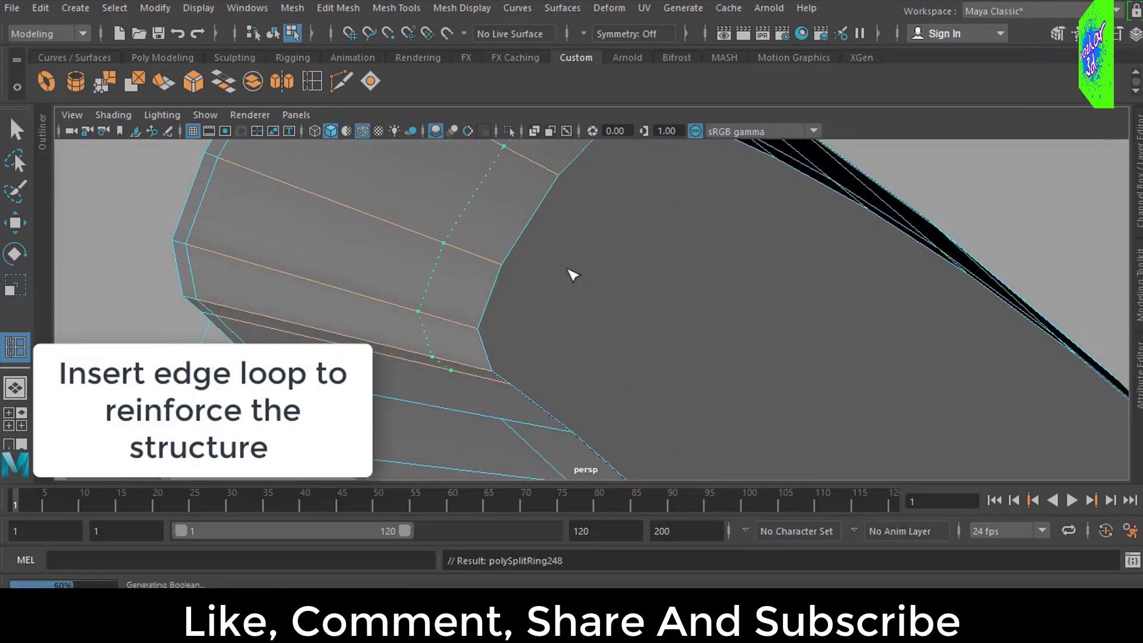
{"action": "mouse_move", "coordinate": [571, 273]}
{"action": "left_mouse_down", "text": "alt"}
{"action": "mouse_move", "coordinate": [673, 326]}
{"action": "mouse_move", "coordinate": [738, 304]}
{"action": "mouse_move", "coordinate": [753, 324]}
{"action": "mouse_move", "coordinate": [696, 330]}
{"action": "left_mouse_up", "text": "alt"}
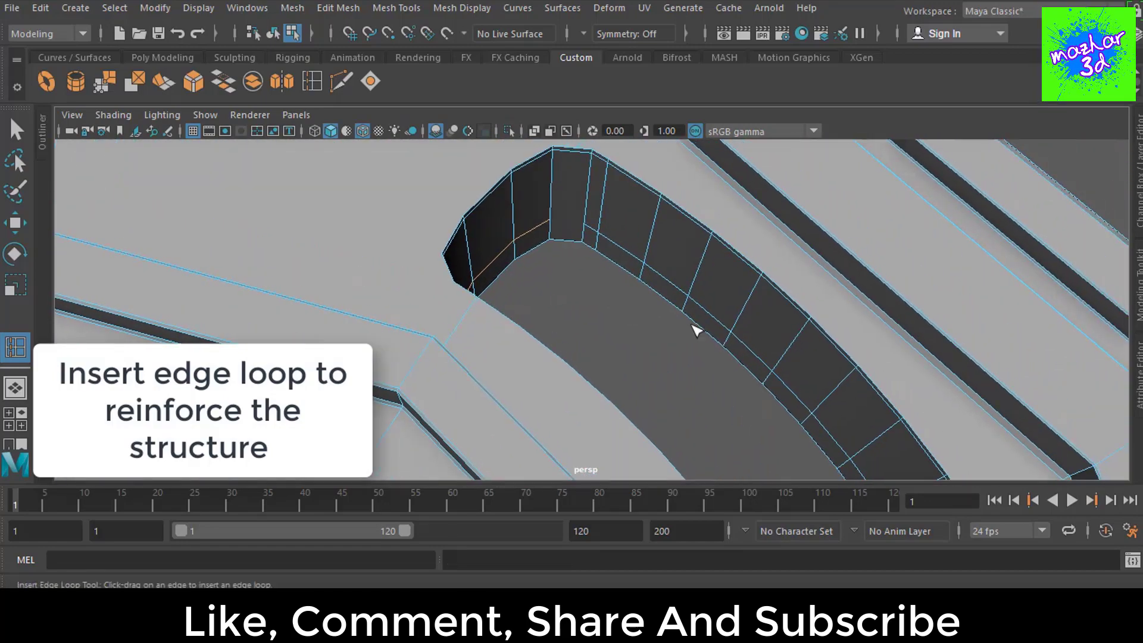
Step: Use Multi-Cut to cut a new edge across the spoke-hole corner
{"action": "left_click", "coordinate": [344, 88]}
{"action": "scroll", "coordinate": [582, 214], "scroll_direction": "up", "scroll_amount": 2}
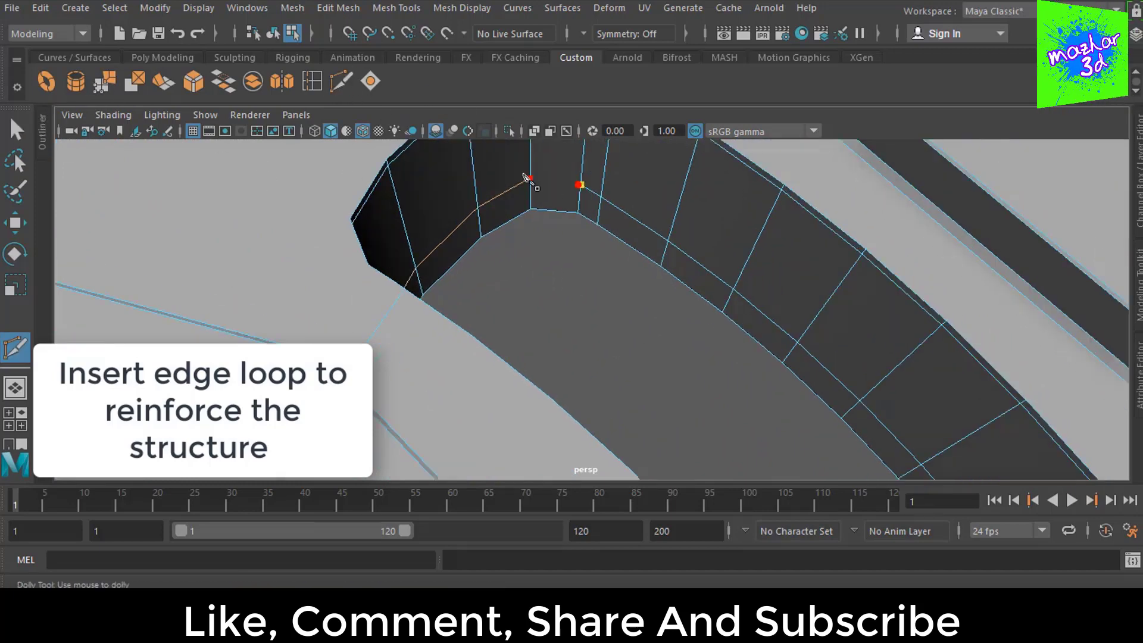
{"action": "scroll", "coordinate": [592, 220], "scroll_direction": "down", "scroll_amount": 3}
{"action": "mouse_move", "coordinate": [597, 377]}
{"action": "middle_mouse_down", "text": "alt"}
{"action": "mouse_move", "coordinate": [543, 306]}
{"action": "mouse_move", "coordinate": [553, 256]}
{"action": "middle_mouse_up", "text": "alt"}
{"action": "left_click", "coordinate": [448, 284]}
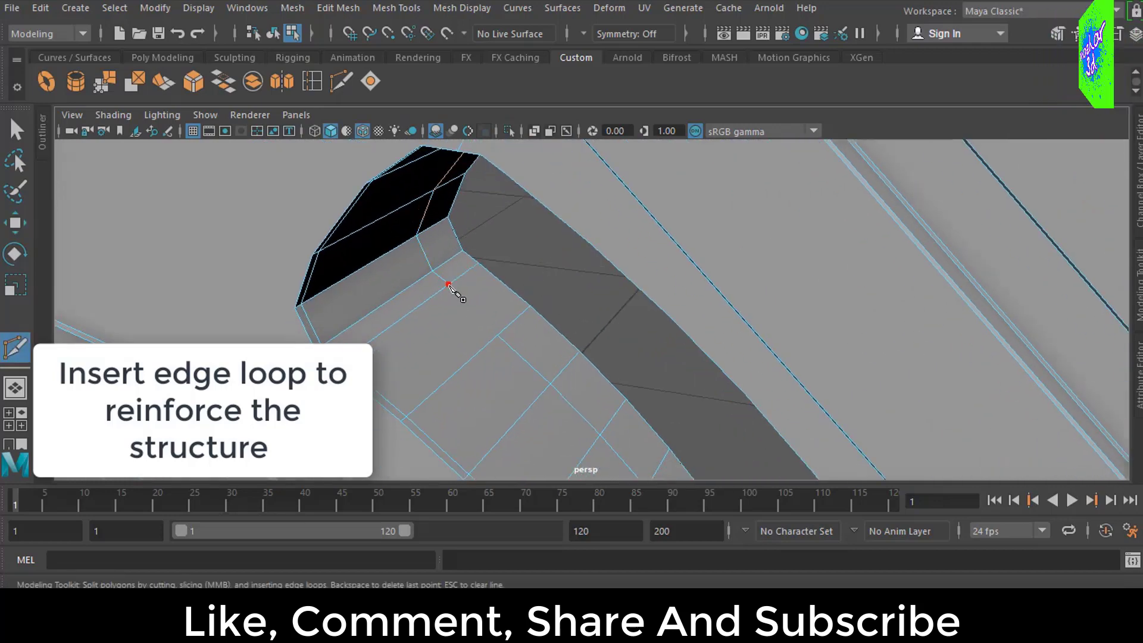
{"action": "left_click", "coordinate": [498, 334]}
{"action": "mouse_move", "coordinate": [526, 349]}
{"action": "left_mouse_down", "text": "alt"}
{"action": "mouse_move", "coordinate": [720, 383]}
{"action": "mouse_move", "coordinate": [632, 238]}
{"action": "left_mouse_up", "text": "alt"}
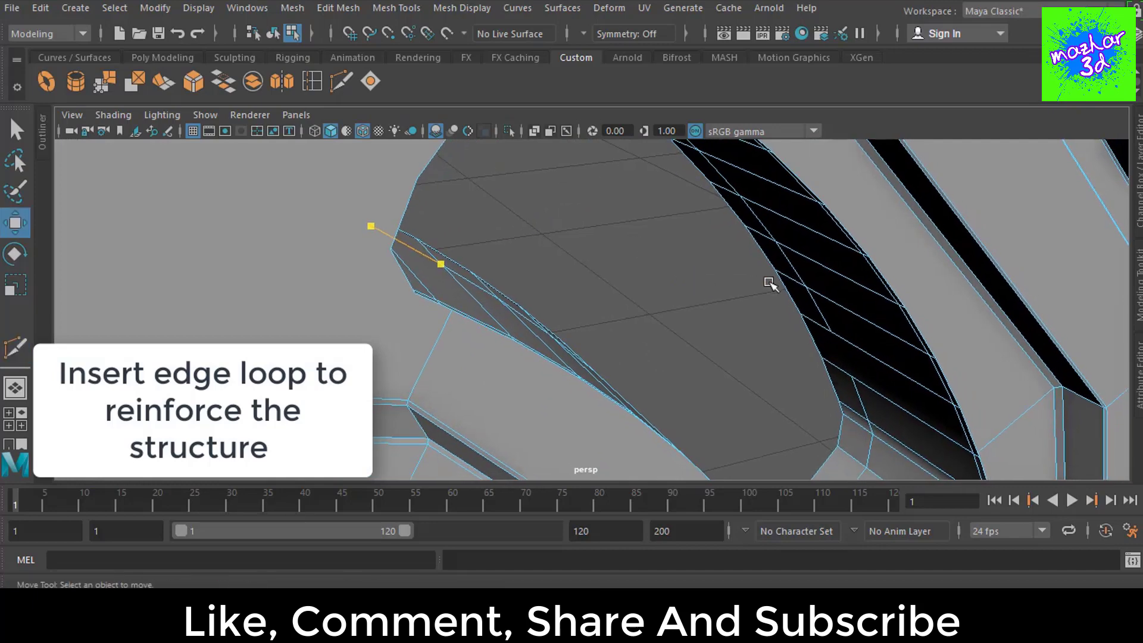
{"action": "mouse_move", "coordinate": [811, 322]}
{"action": "left_mouse_down", "text": "alt"}
{"action": "mouse_move", "coordinate": [726, 283]}
{"action": "mouse_move", "coordinate": [669, 290]}
{"action": "mouse_move", "coordinate": [720, 277]}
{"action": "left_mouse_up", "text": "alt"}
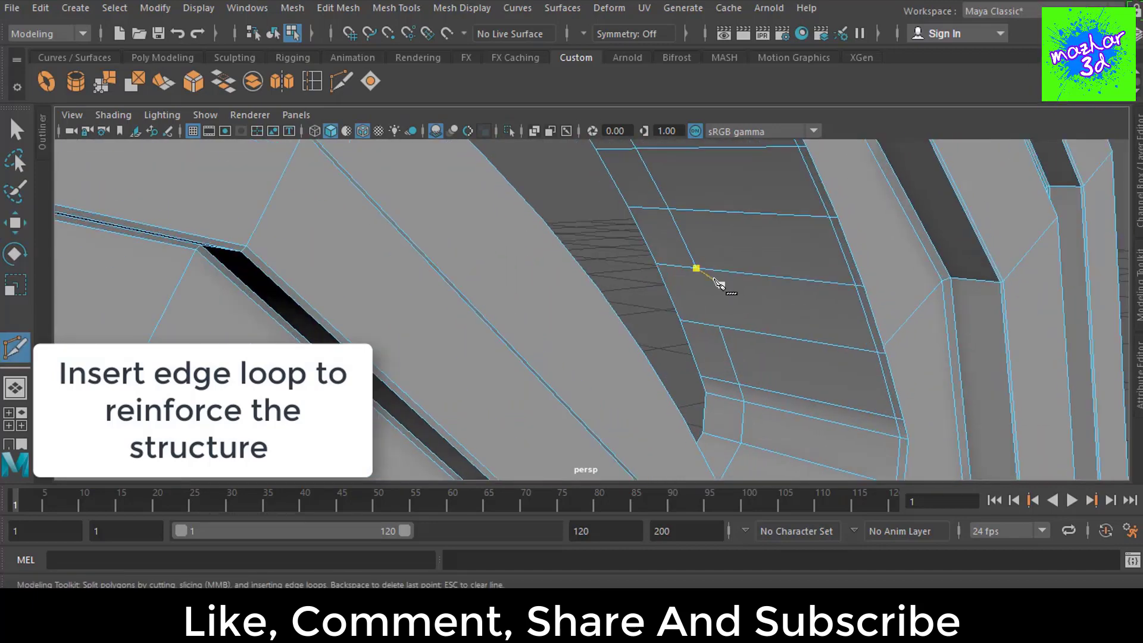
Step: Cut more edges, adding a new edge loop along the curved band
{"action": "left_click", "coordinate": [721, 325]}
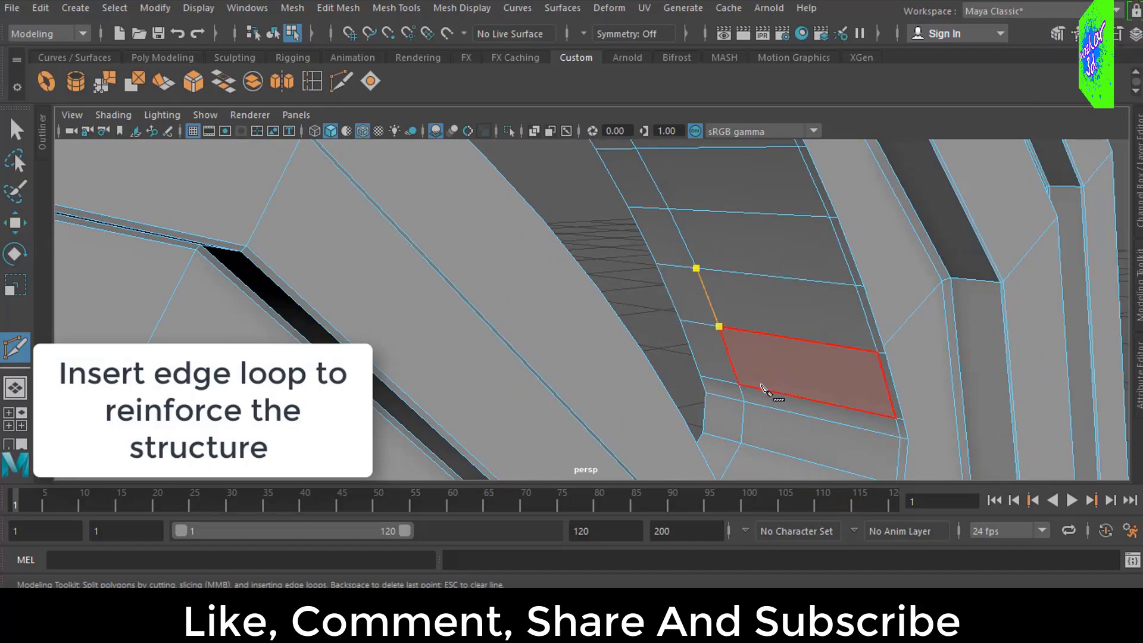
{"action": "left_click_drag", "start_coordinate": [738, 333], "coordinate": [602, 268], "text": "alt"}
{"action": "middle_click_drag", "start_coordinate": [601, 268], "coordinate": [649, 297], "text": "alt"}
{"action": "mouse_move", "coordinate": [644, 289]}
{"action": "left_mouse_down", "text": "alt"}
{"action": "mouse_move", "coordinate": [581, 310]}
{"action": "mouse_move", "coordinate": [594, 300]}
{"action": "left_mouse_up", "text": "alt"}
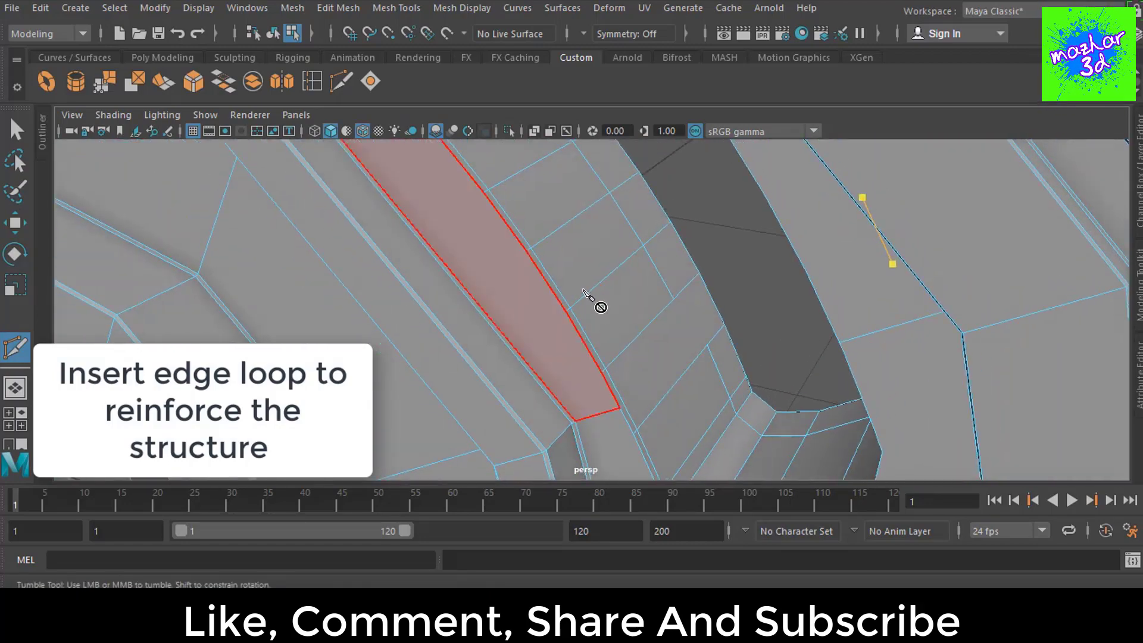
{"action": "mouse_move", "coordinate": [594, 300]}
{"action": "right_mouse_down", "text": "alt"}
{"action": "mouse_move", "coordinate": [530, 247]}
{"action": "mouse_move", "coordinate": [554, 233]}
{"action": "right_mouse_up", "text": "alt"}
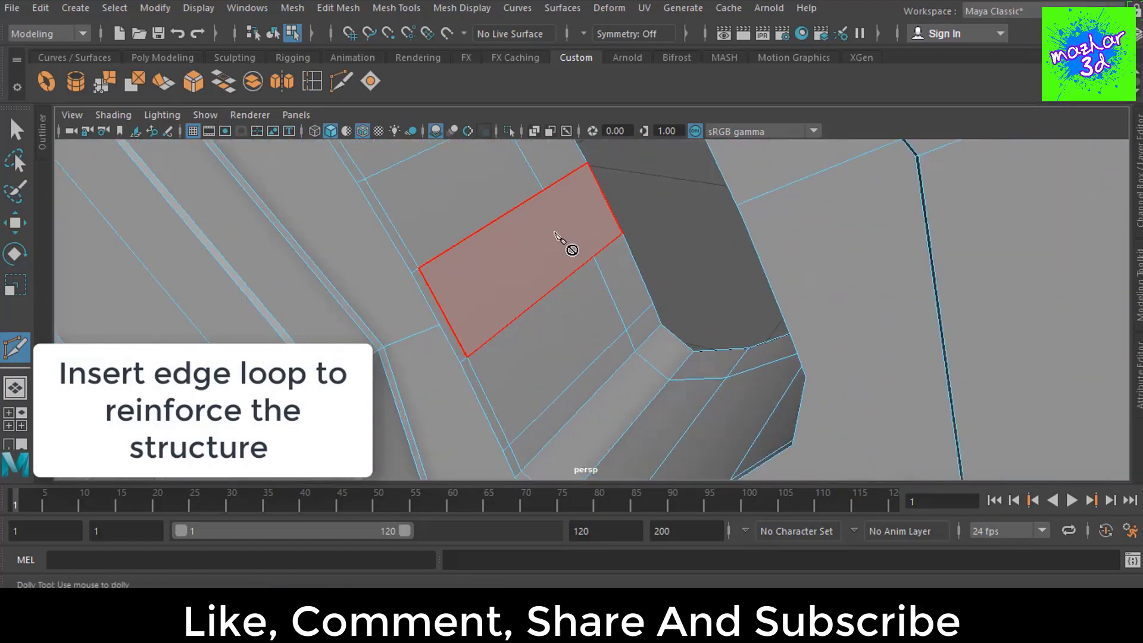
{"action": "left_click", "coordinate": [542, 191]}
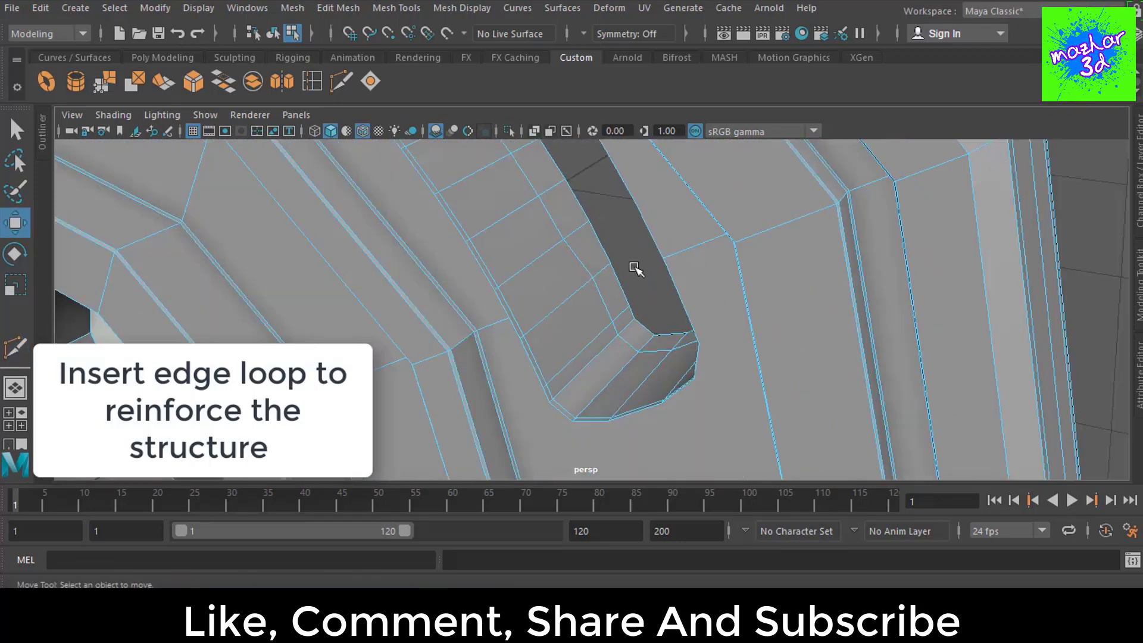
{"action": "left_click", "coordinate": [557, 227], "text": "ctrl"}
Step: Scale the new edge loop flatter, slide it sideways, then switch to the front view
{"action": "left_click_drag", "start_coordinate": [541, 288], "coordinate": [655, 310], "text": "alt"}
{"action": "left_click_drag", "start_coordinate": [472, 256], "coordinate": [523, 307], "text": "alt"}
{"action": "key", "text": "r"}
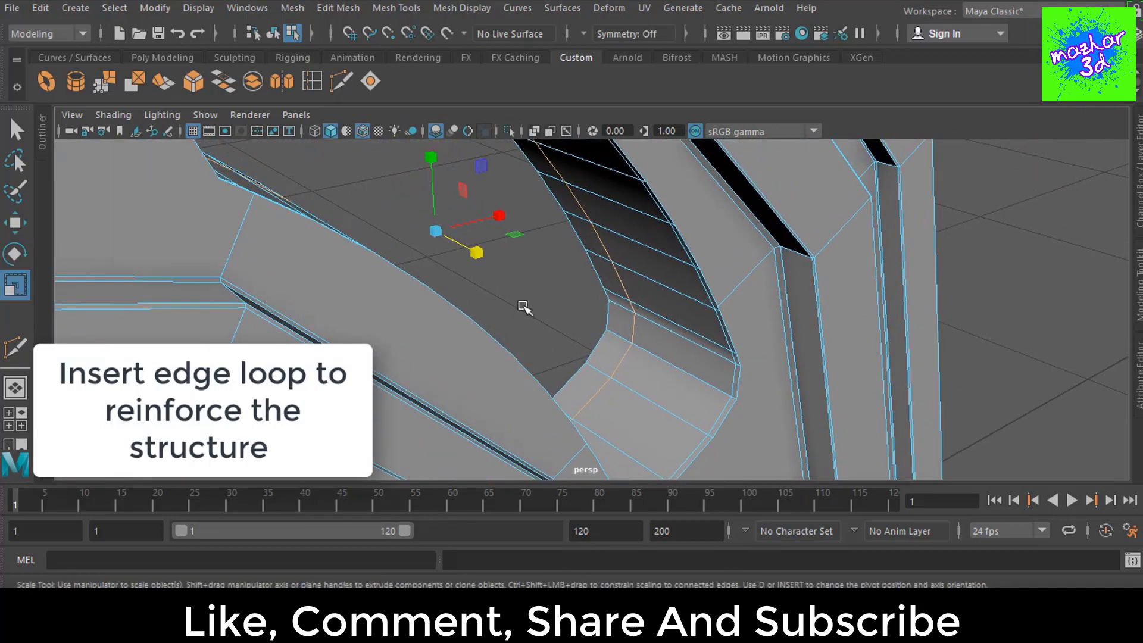
{"action": "left_click_drag", "start_coordinate": [476, 255], "coordinate": [353, 190]}
{"action": "key", "text": "w"}
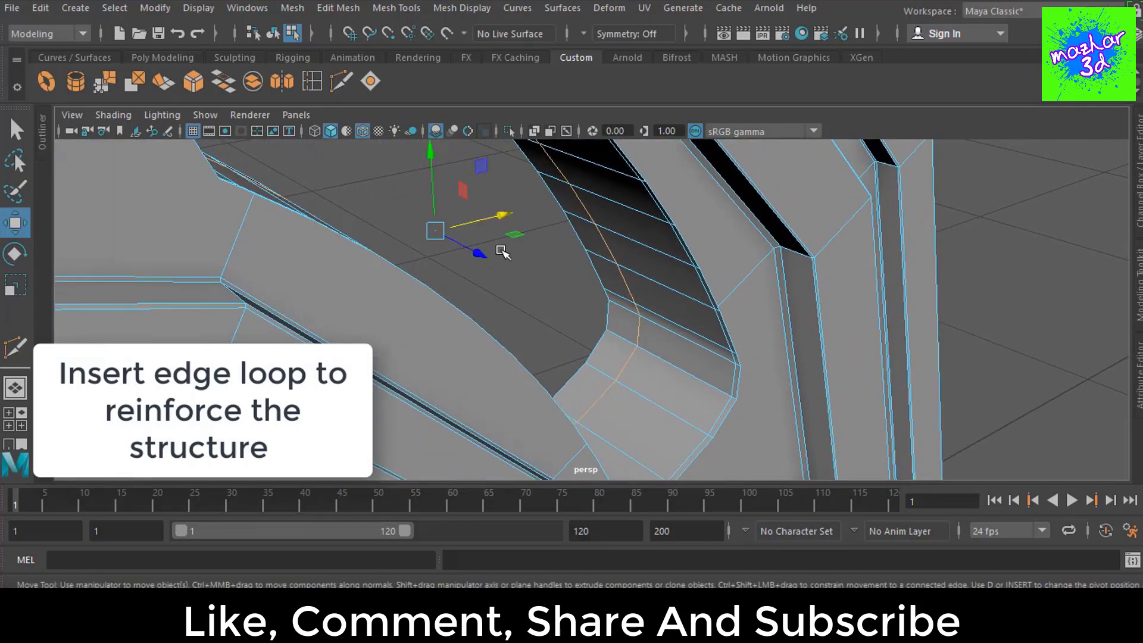
{"action": "mouse_move", "coordinate": [469, 248]}
{"action": "left_mouse_down"}
{"action": "mouse_move", "coordinate": [447, 244]}
{"action": "mouse_move", "coordinate": [638, 329]}
{"action": "mouse_move", "coordinate": [612, 329]}
{"action": "mouse_move", "coordinate": [627, 332]}
{"action": "left_mouse_up"}
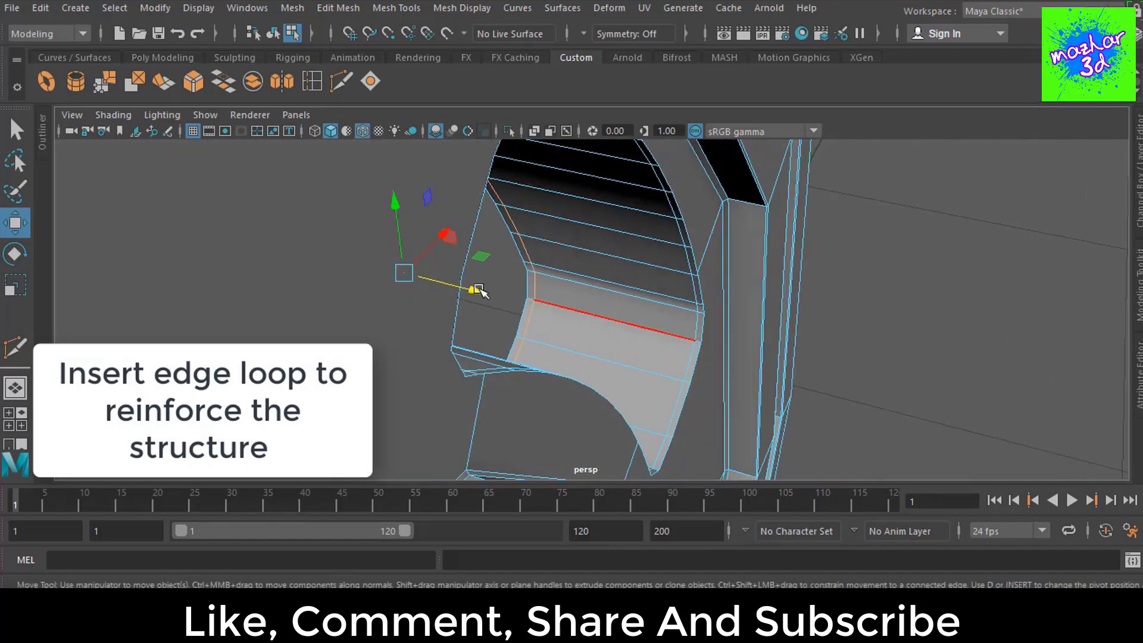
{"action": "left_click_drag", "start_coordinate": [463, 290], "coordinate": [464, 290]}
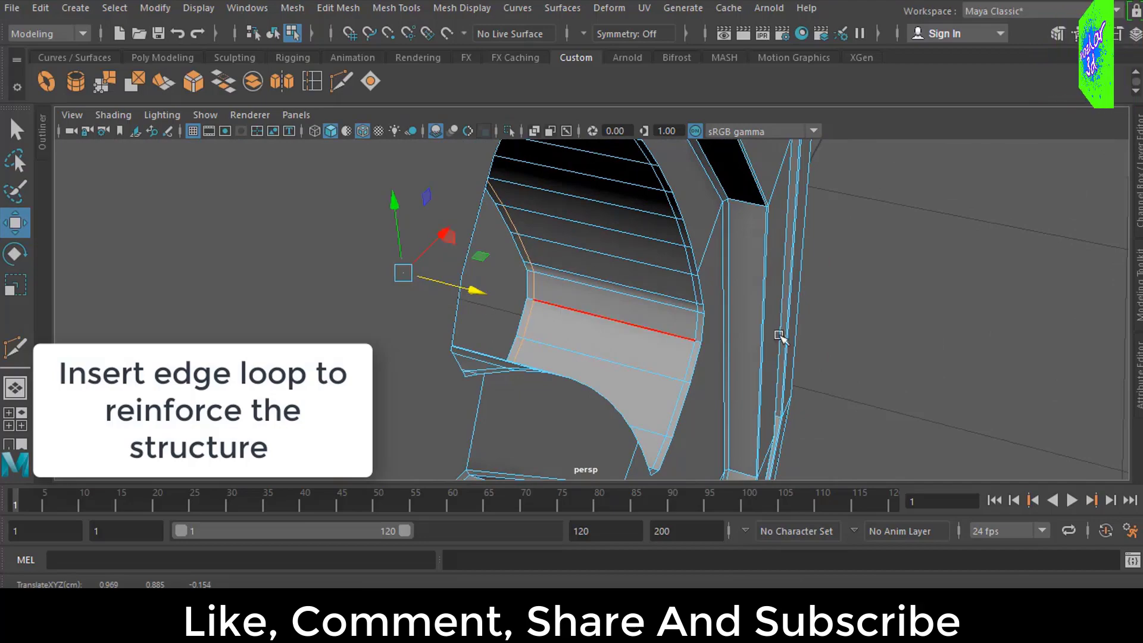
{"action": "left_click", "coordinate": [892, 281]}
{"action": "mouse_move", "coordinate": [893, 281]}
{"action": "left_mouse_down", "text": "alt"}
{"action": "mouse_move", "coordinate": [848, 348]}
{"action": "mouse_move", "coordinate": [752, 319]}
{"action": "left_mouse_up", "text": "alt"}
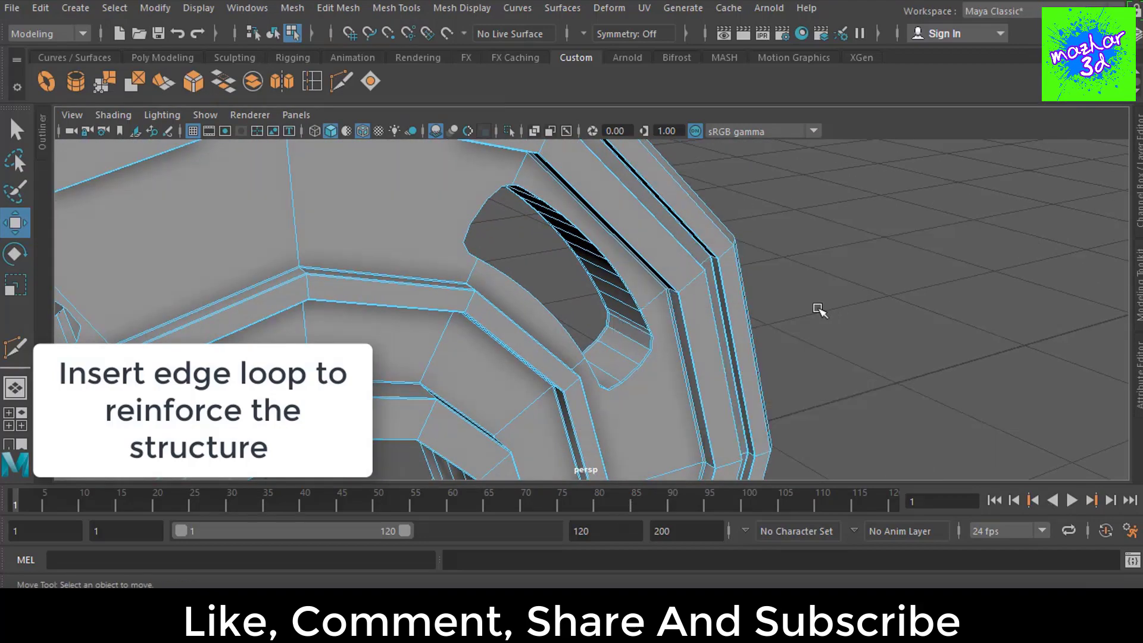
{"action": "key", "text": "space"}
{"action": "key", "text": "space"}
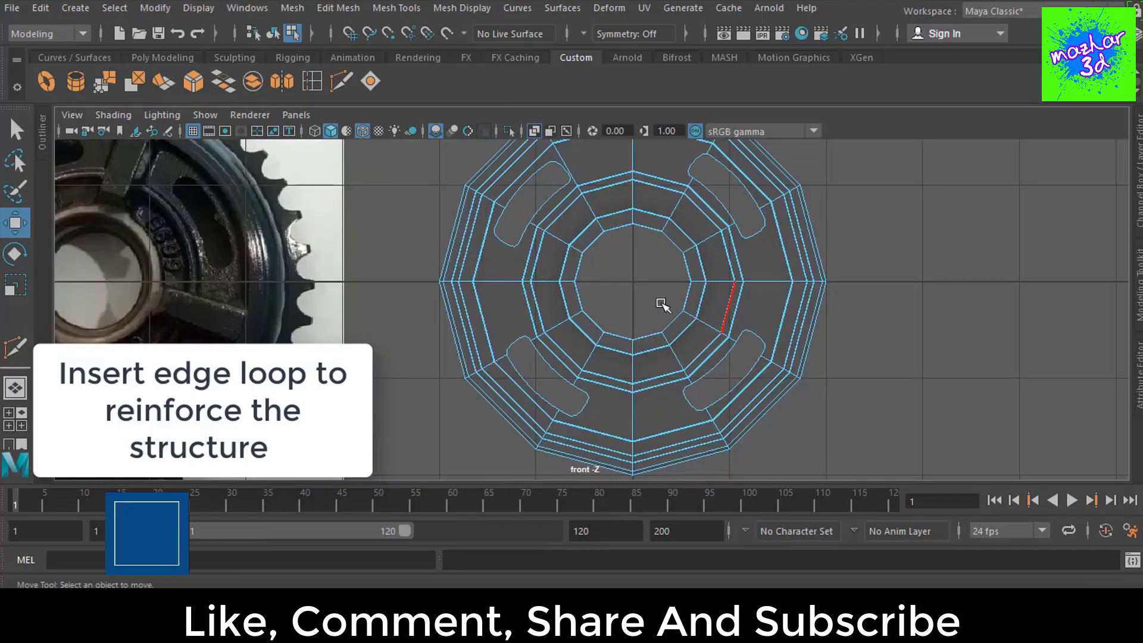
Step: Delete the left-half and lower-right faces, leaving the upper-right quarter in object mode
{"action": "scroll", "coordinate": [655, 310], "scroll_direction": "down", "scroll_amount": 3}
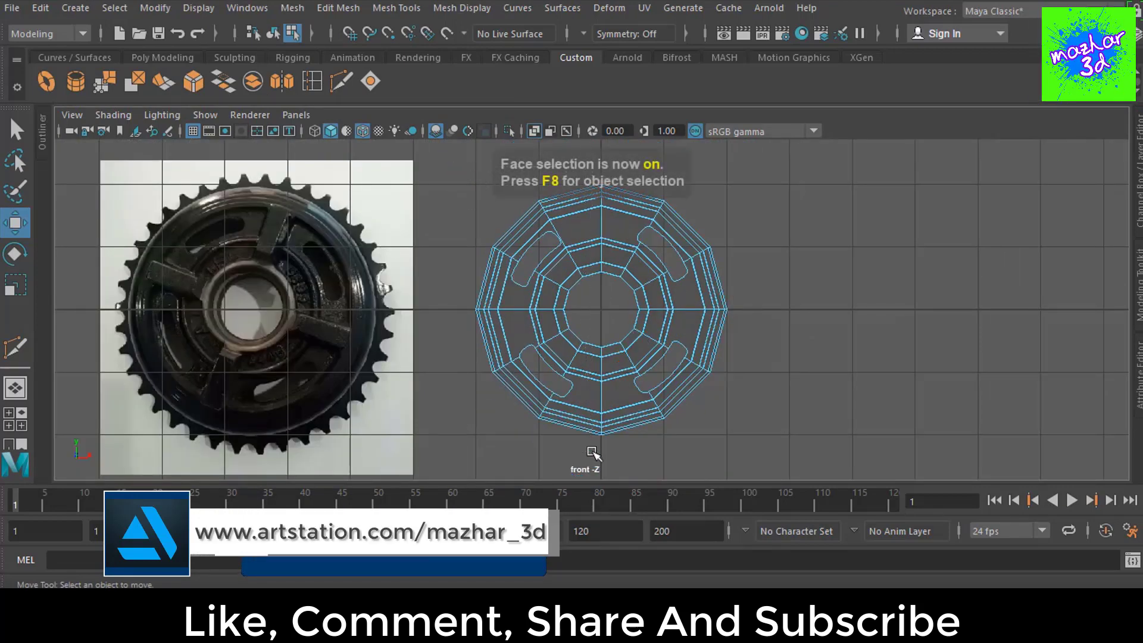
{"action": "left_click_drag", "start_coordinate": [582, 409], "coordinate": [577, 407]}
{"action": "left_click", "coordinate": [816, 390]}
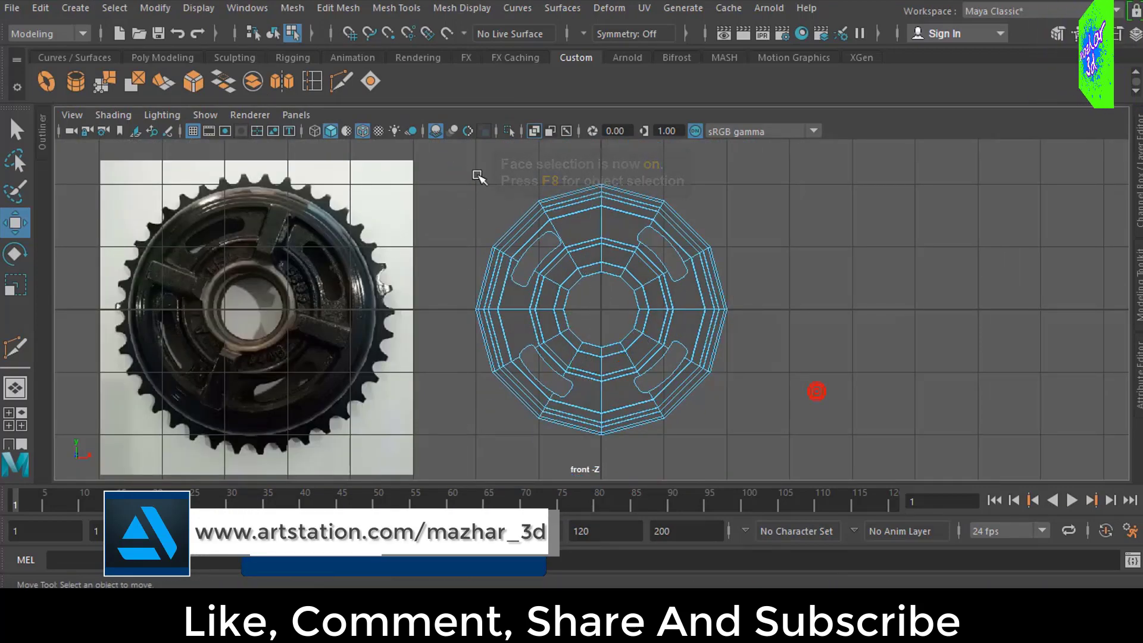
{"action": "left_click_drag", "start_coordinate": [470, 170], "coordinate": [595, 448]}
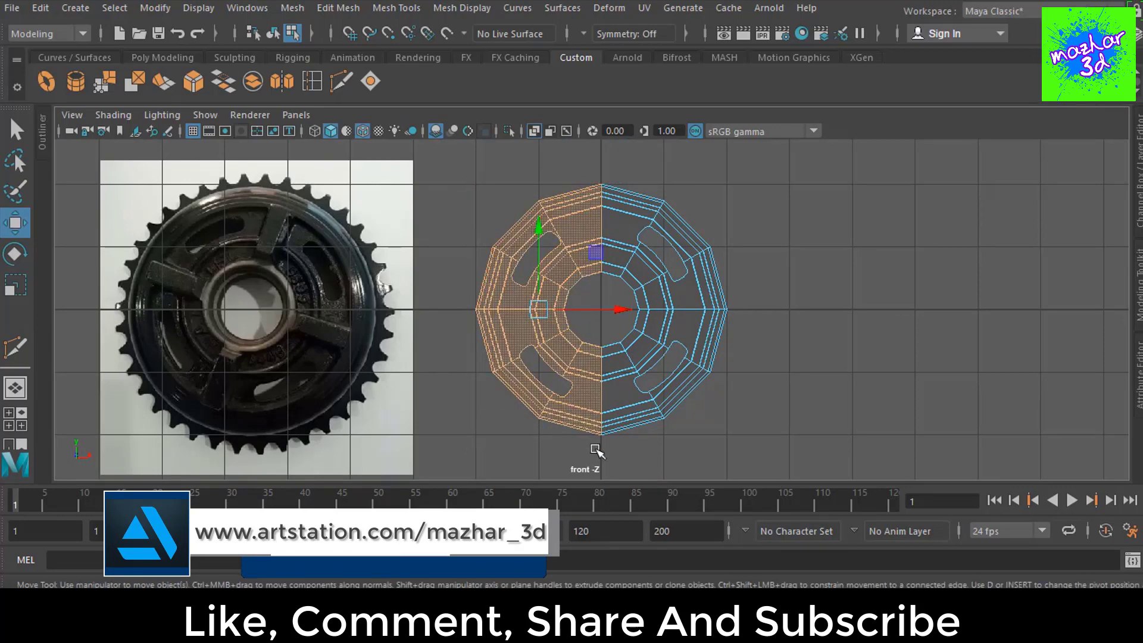
{"action": "key", "text": "Delete"}
{"action": "left_click_drag", "start_coordinate": [834, 435], "coordinate": [530, 327]}
{"action": "key", "text": "Delete"}
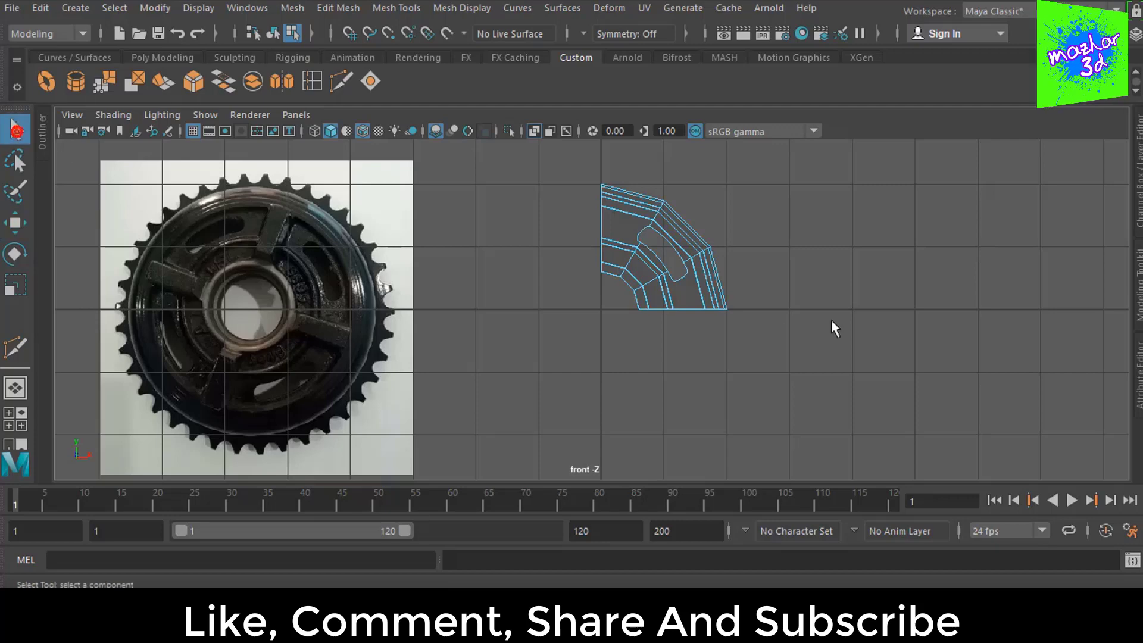
{"action": "key", "text": "F8"}
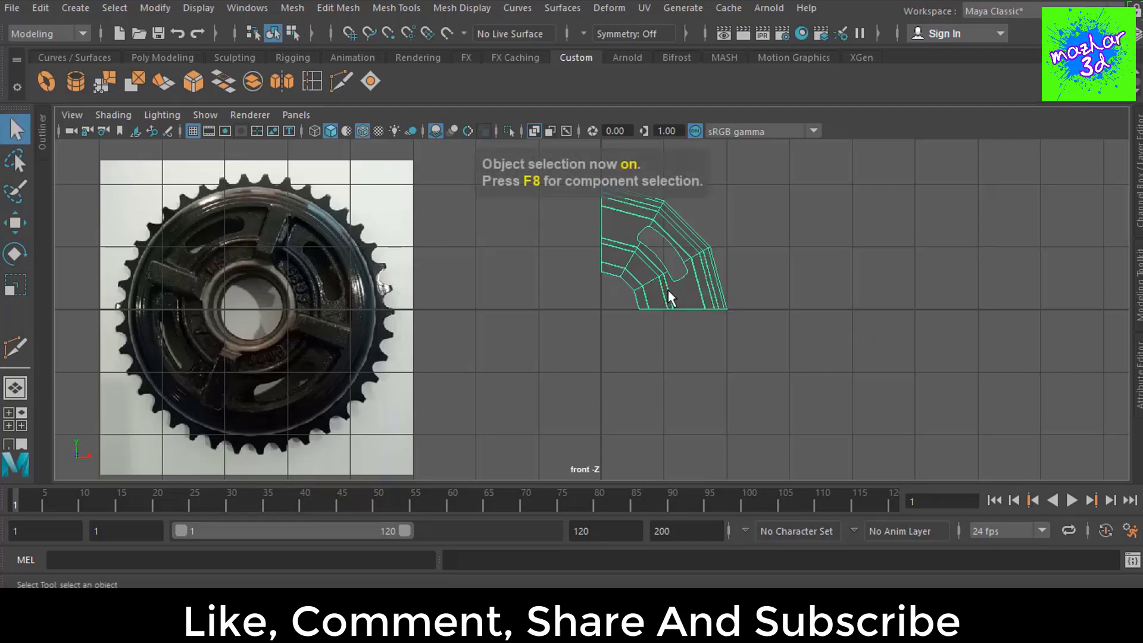
{"action": "key", "text": "w"}
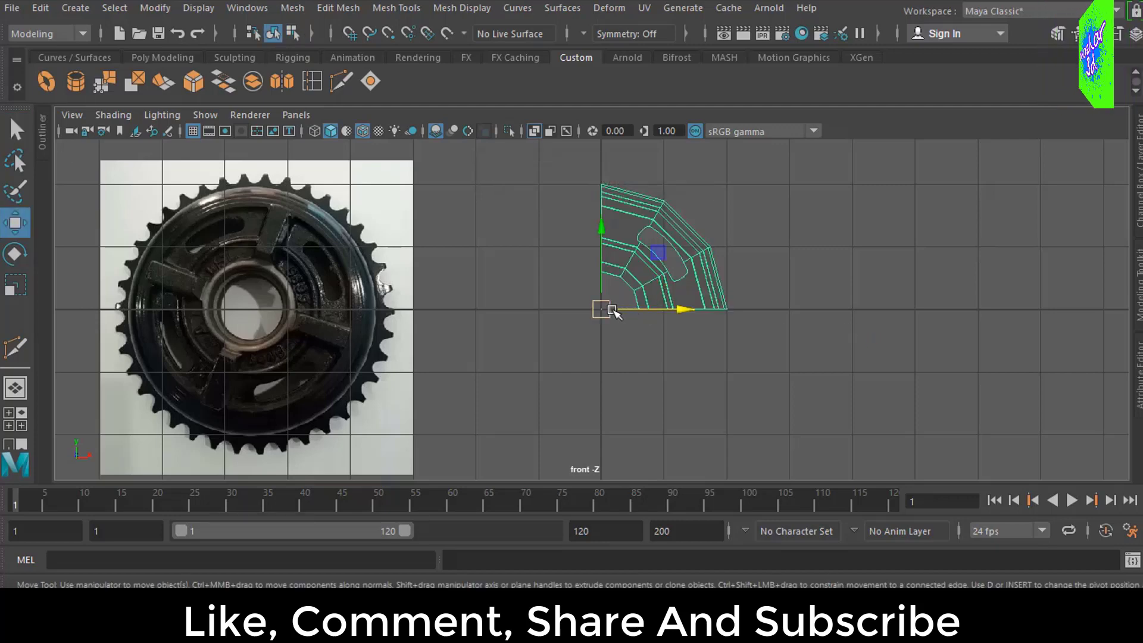
Step: Delete the quarter's history, then duplicate it and rotate the copy 90° in Z
{"action": "left_click", "coordinate": [45, 9]}
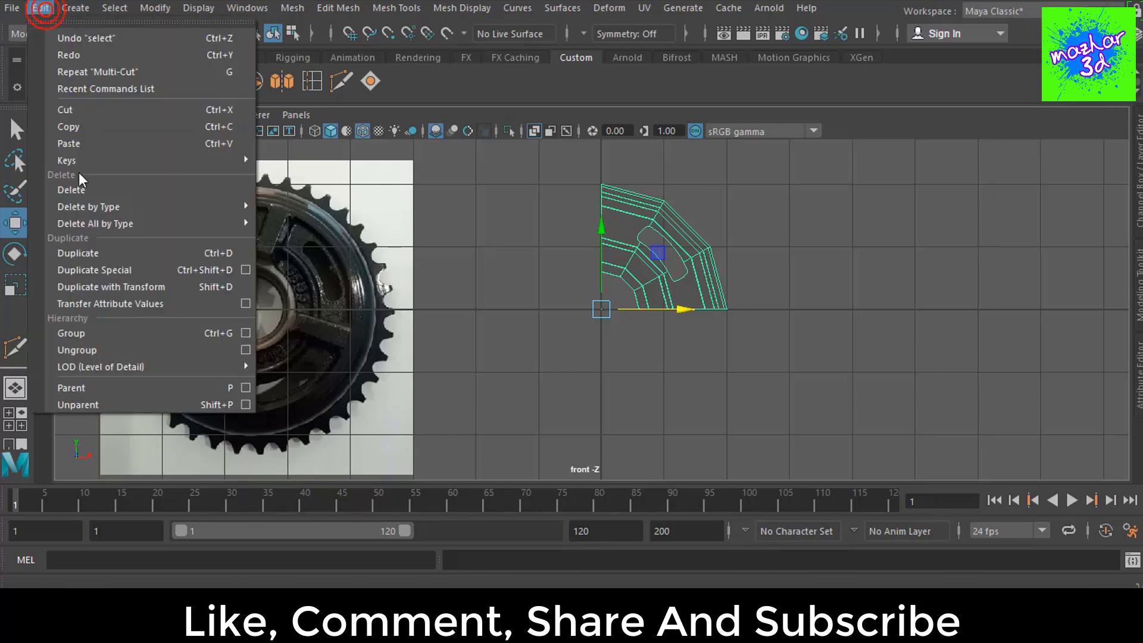
{"action": "left_click", "coordinate": [304, 221]}
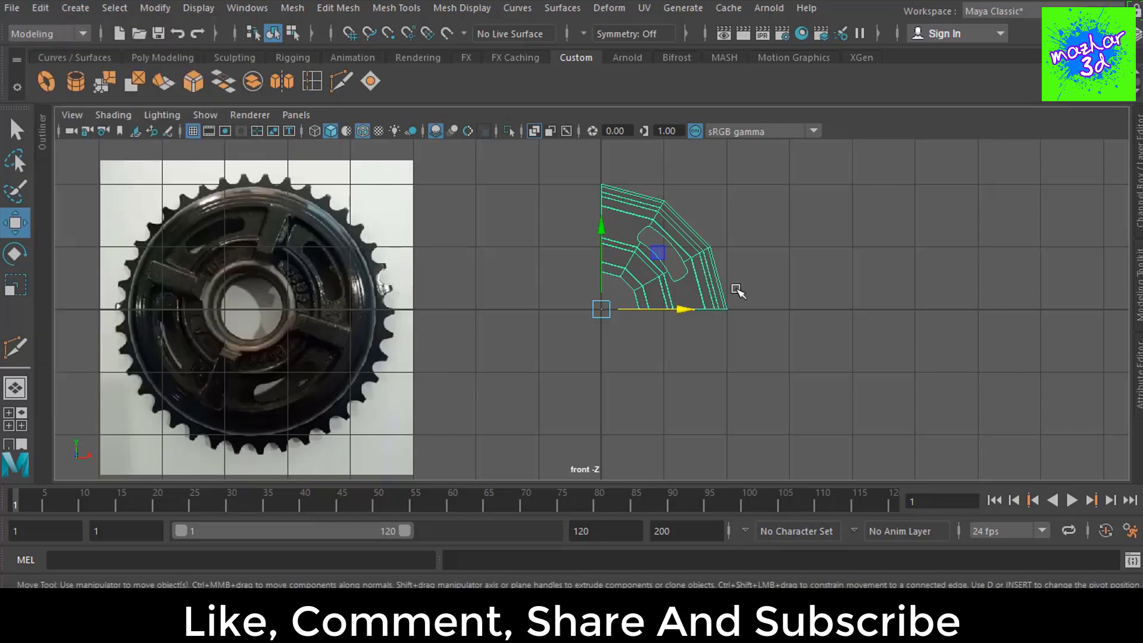
{"action": "key", "text": "ctrl+d"}
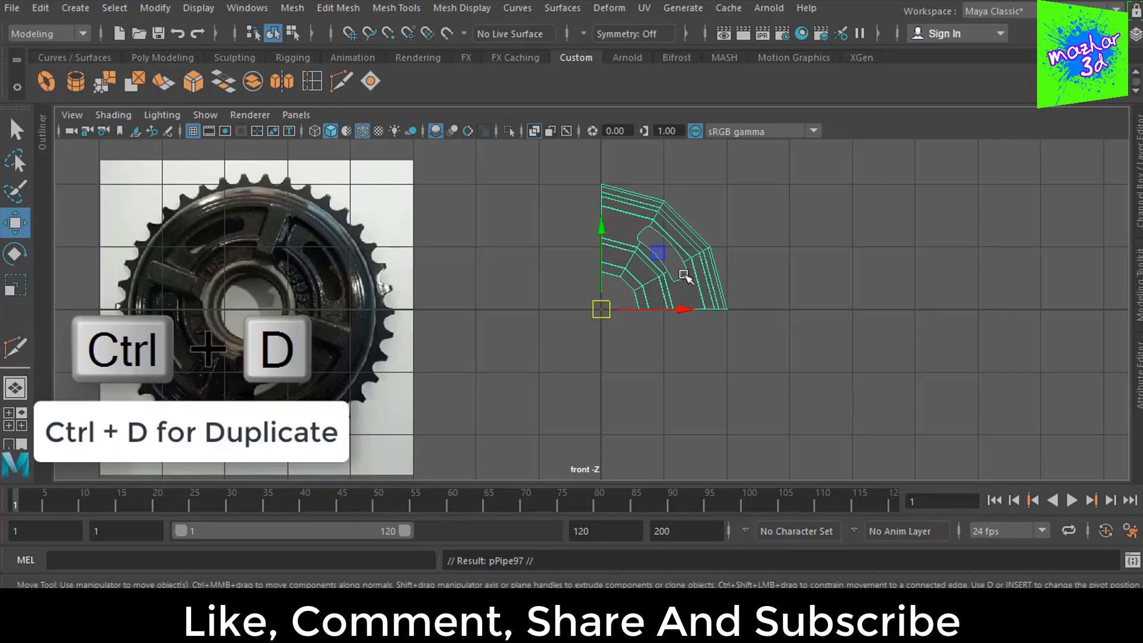
{"action": "key", "text": "e"}
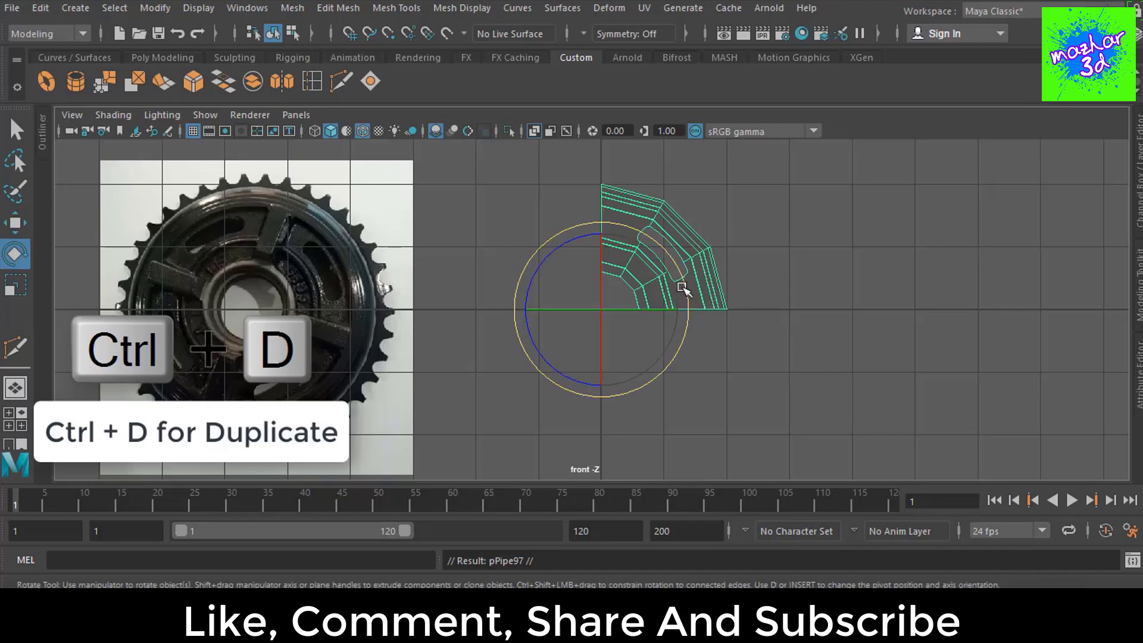
{"action": "left_click_drag", "start_coordinate": [684, 255], "coordinate": [444, 228]}
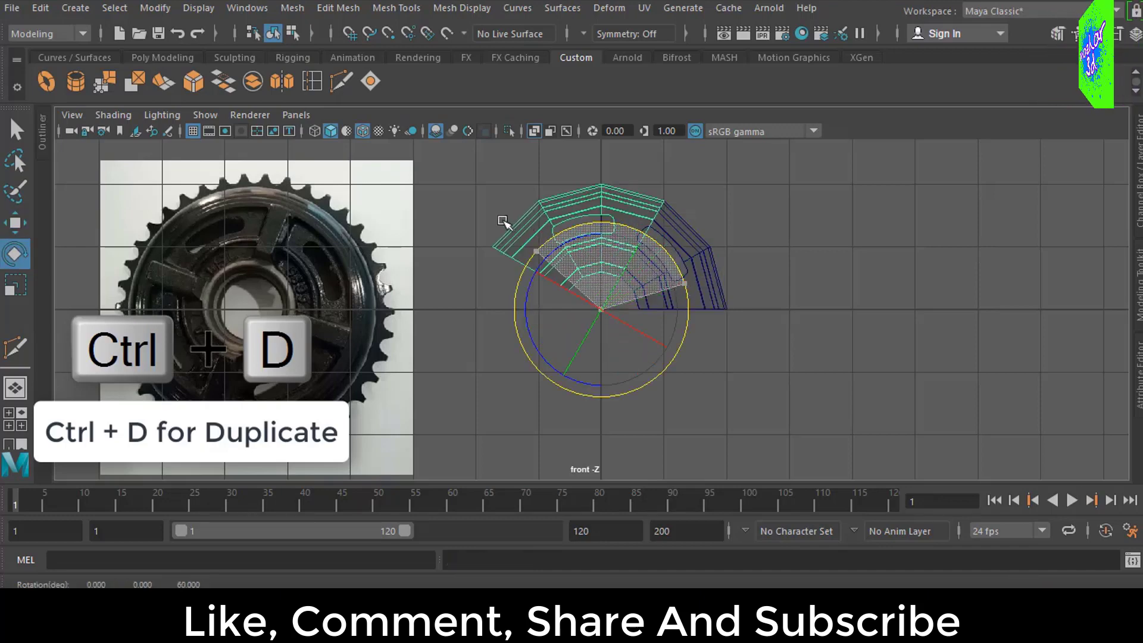
{"action": "left_click_drag", "start_coordinate": [698, 332], "coordinate": [656, 271]}
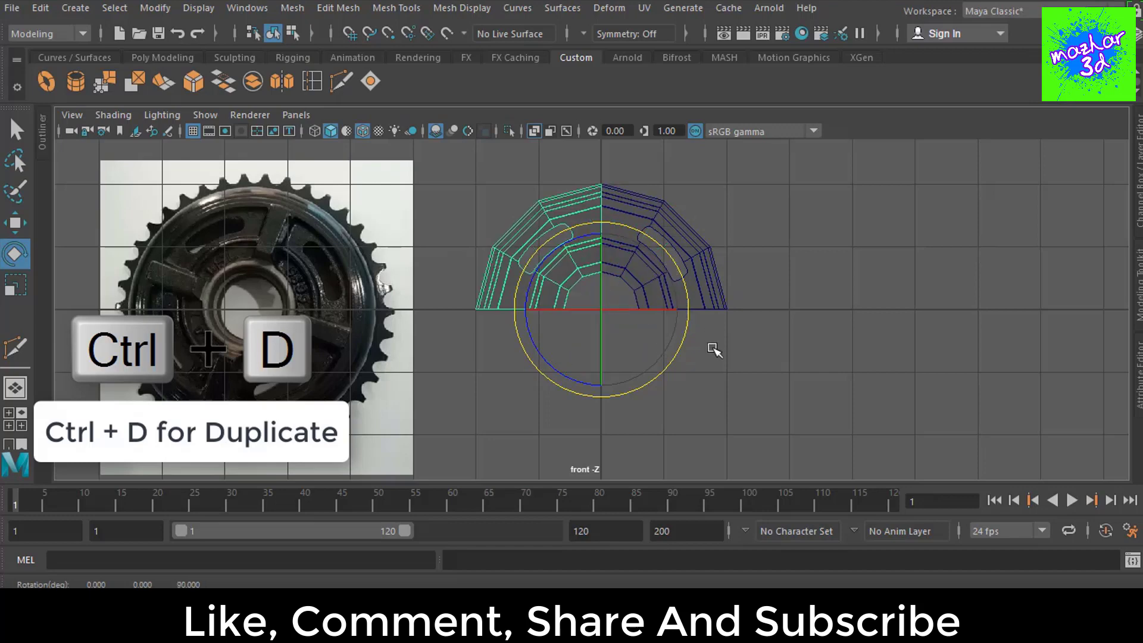
Step: Repeat the duplicate for the remaining quarters and select all four pieces
{"action": "key", "text": "shift+d"}
{"action": "key", "text": "shift+d"}
{"action": "left_click", "coordinate": [790, 383]}
{"action": "mouse_move", "coordinate": [777, 418]}
{"action": "left_mouse_down"}
{"action": "mouse_move", "coordinate": [502, 312]}
{"action": "mouse_move", "coordinate": [439, 181]}
{"action": "left_mouse_up"}
Step: Combine the four quarters and merge the seam vertices at threshold 0.01
{"action": "left_click", "coordinate": [299, 10]}
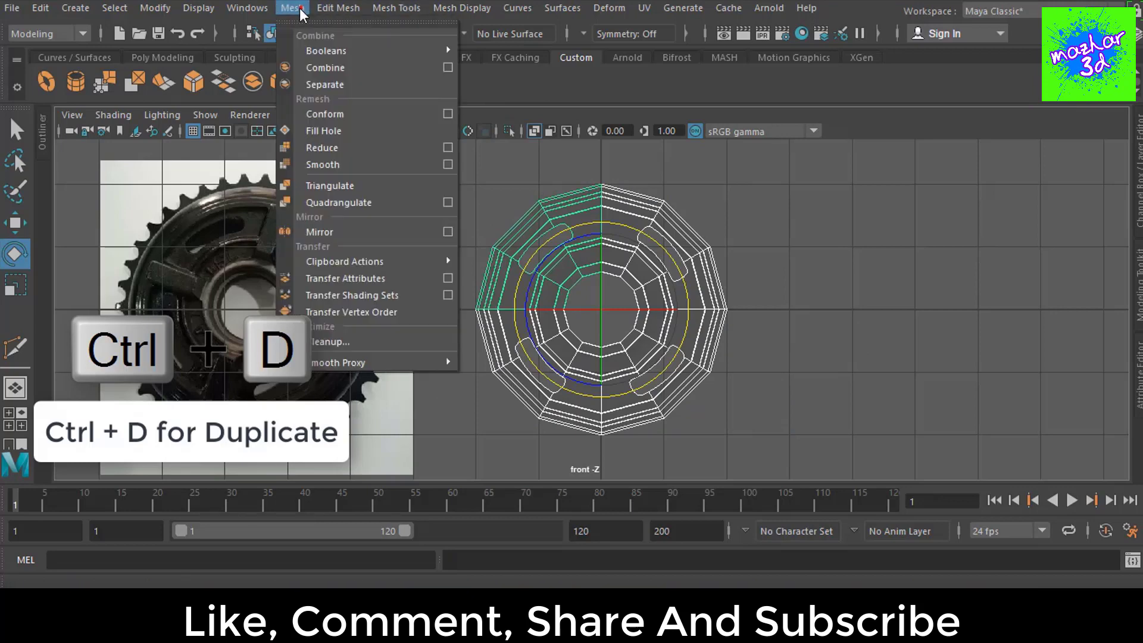
{"action": "left_click", "coordinate": [339, 68]}
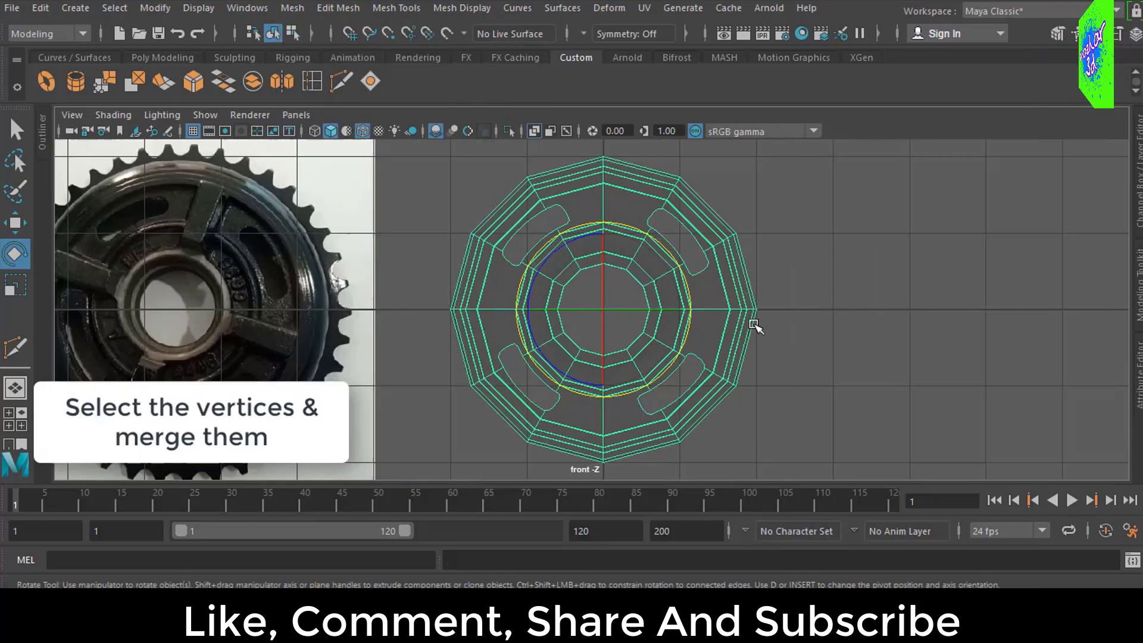
{"action": "key", "text": "F9"}
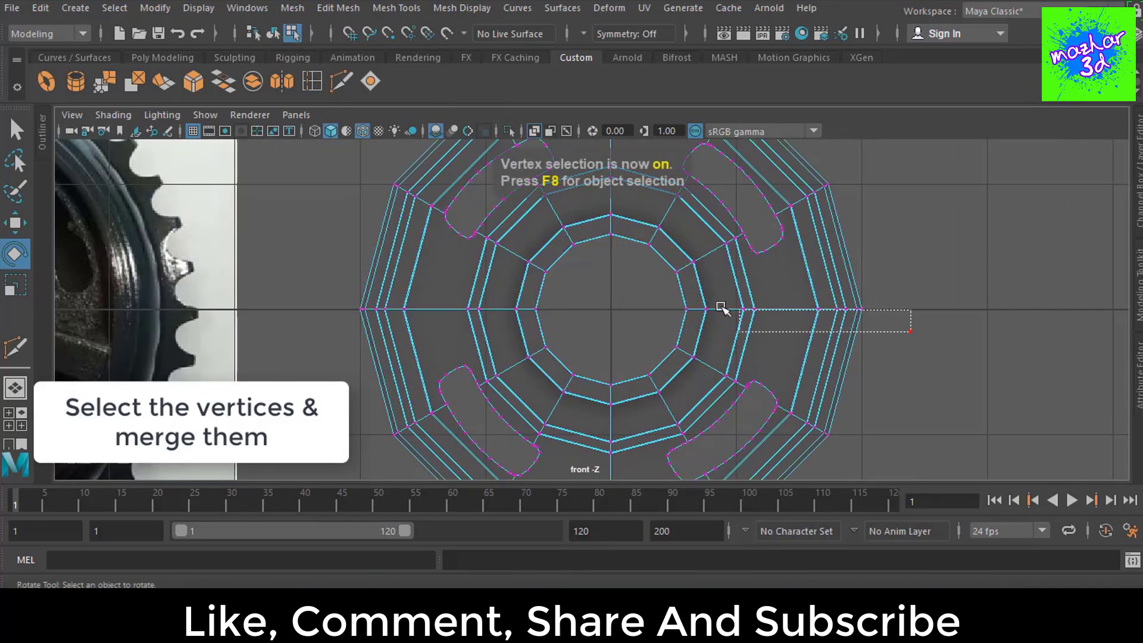
{"action": "left_click_drag", "start_coordinate": [322, 278], "coordinate": [910, 331]}
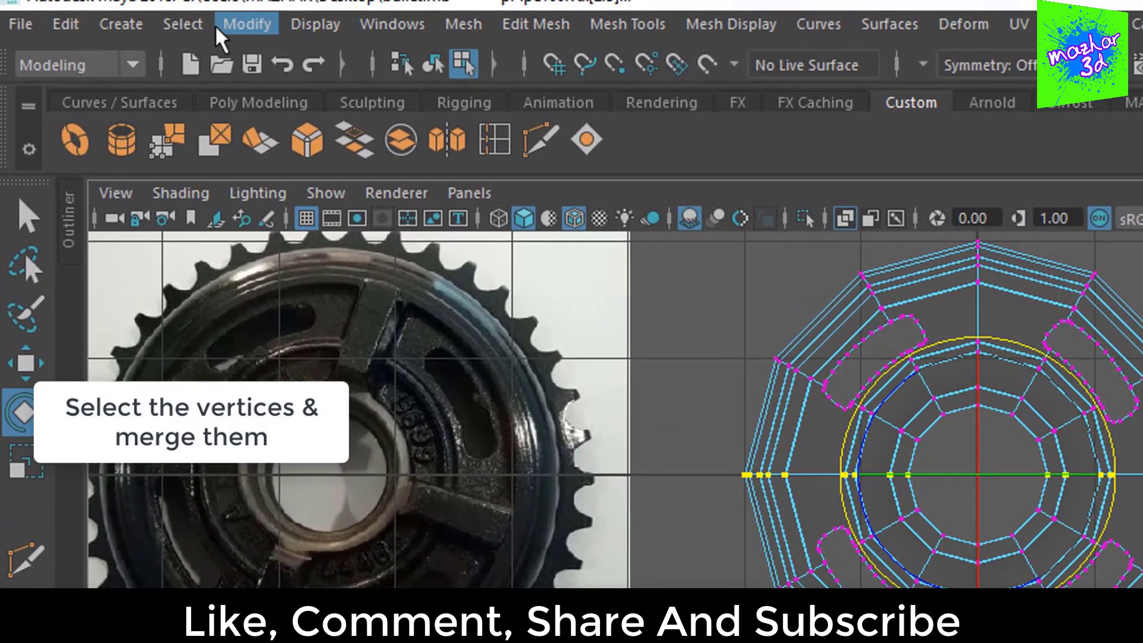
{"action": "left_click", "coordinate": [153, 16]}
{"action": "left_click", "coordinate": [203, 169]}
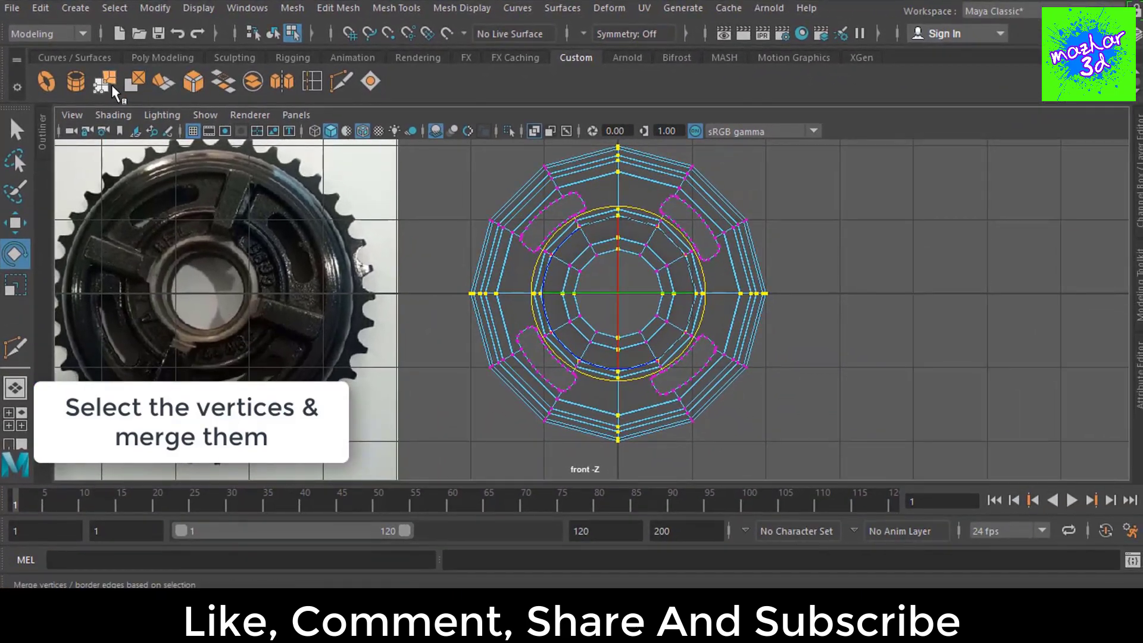
{"action": "left_click", "coordinate": [112, 85]}
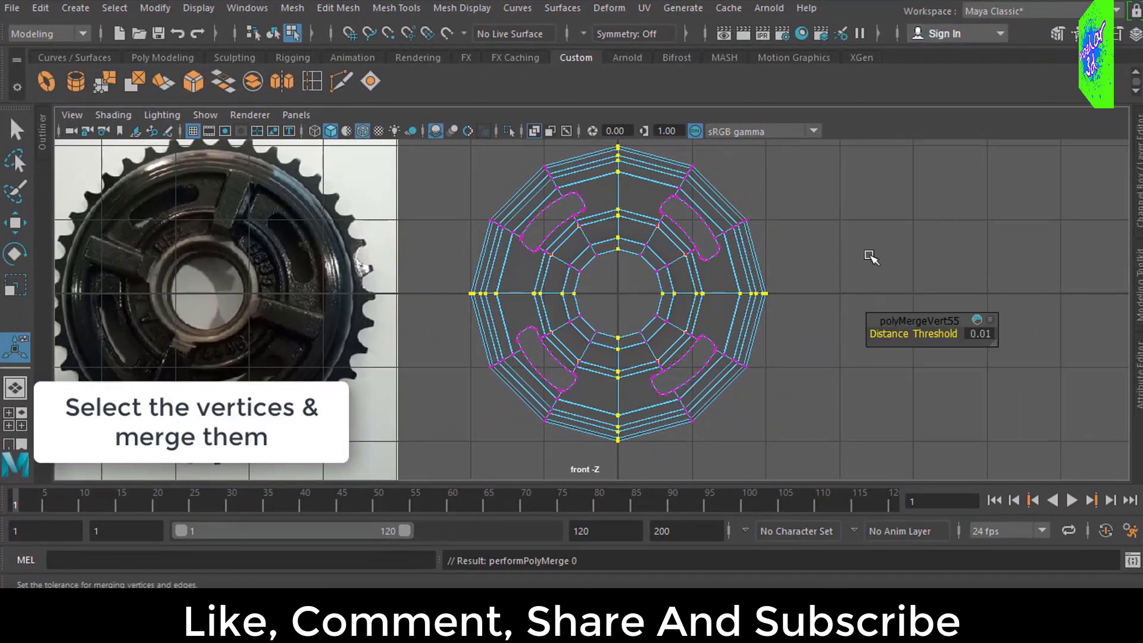
Step: Inspect the merged gear in perspective and reselect it in object mode
{"action": "key", "text": "t"}
{"action": "key", "text": "space"}
{"action": "key", "text": "space"}
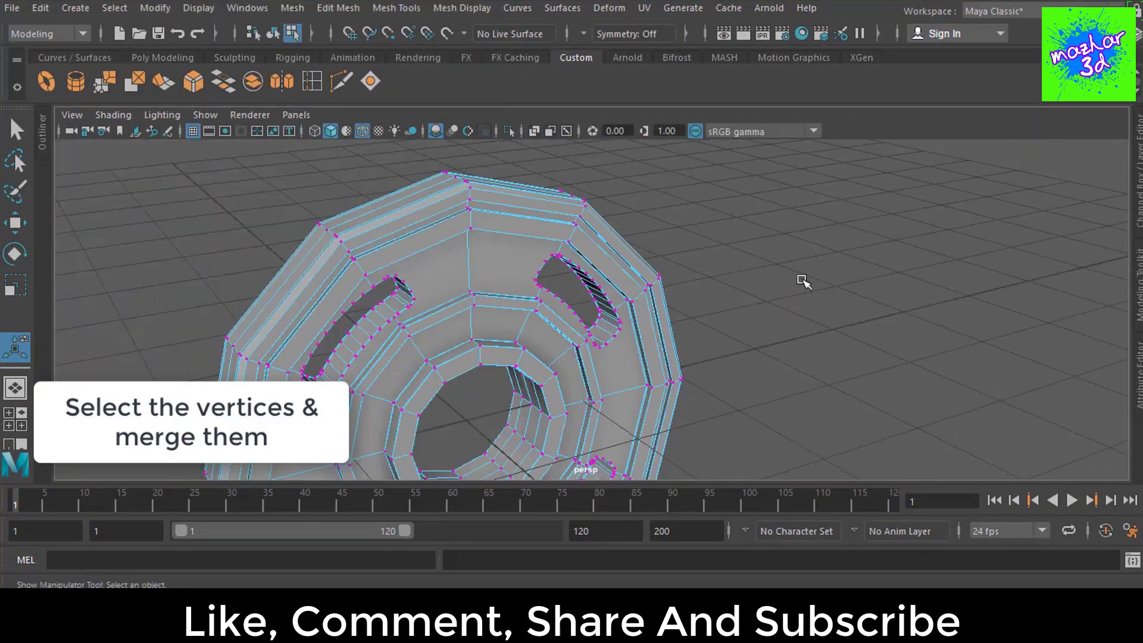
{"action": "mouse_move", "coordinate": [801, 280]}
{"action": "left_mouse_down", "text": "alt"}
{"action": "mouse_move", "coordinate": [747, 326]}
{"action": "mouse_move", "coordinate": [678, 335]}
{"action": "left_mouse_up", "text": "alt"}
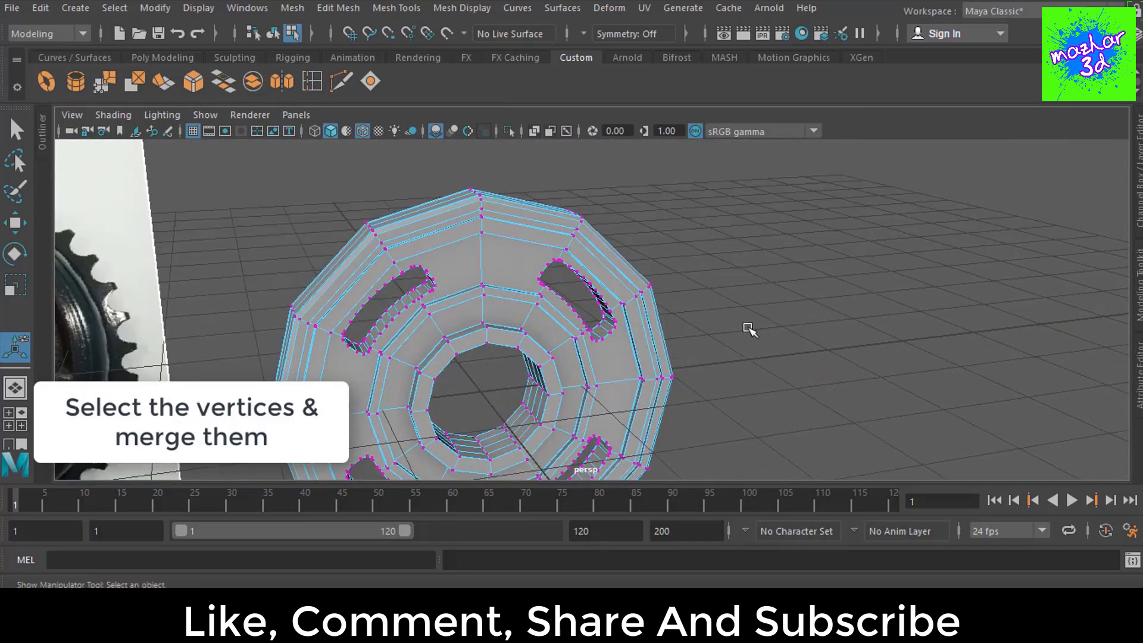
{"action": "key", "text": "F8"}
{"action": "key", "text": "q"}
{"action": "left_click", "coordinate": [817, 350]}
{"action": "scroll", "coordinate": [779, 307], "scroll_direction": "down", "scroll_amount": 3}
{"action": "scroll", "coordinate": [815, 276], "scroll_direction": "down", "scroll_amount": 2}
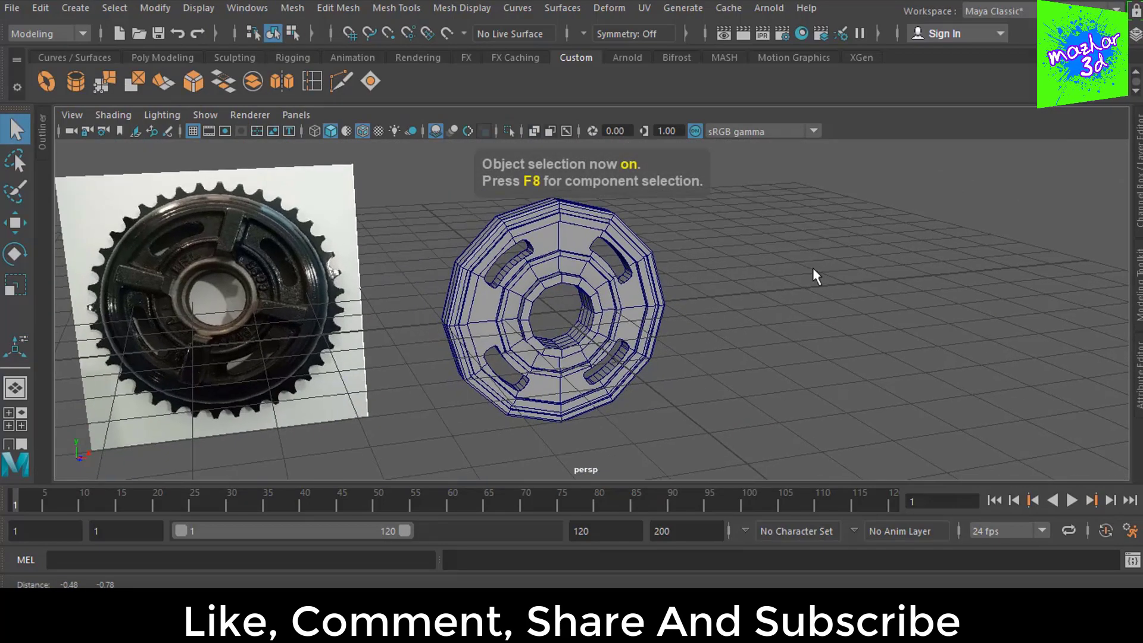
{"action": "scroll", "coordinate": [814, 273], "scroll_direction": "up", "scroll_amount": 1}
{"action": "scroll", "coordinate": [727, 294], "scroll_direction": "up", "scroll_amount": 4}
{"action": "left_click", "coordinate": [714, 303]}
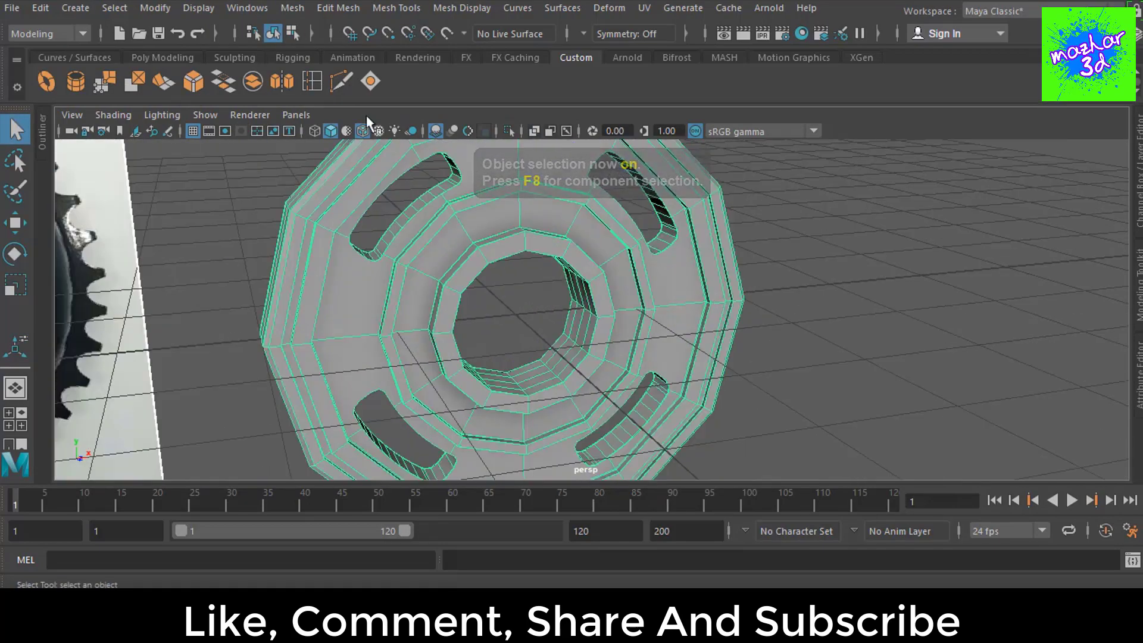
Step: Run Mesh Cleanup on the gear to split faces with more than 4 sides
{"action": "left_click", "coordinate": [332, 7]}
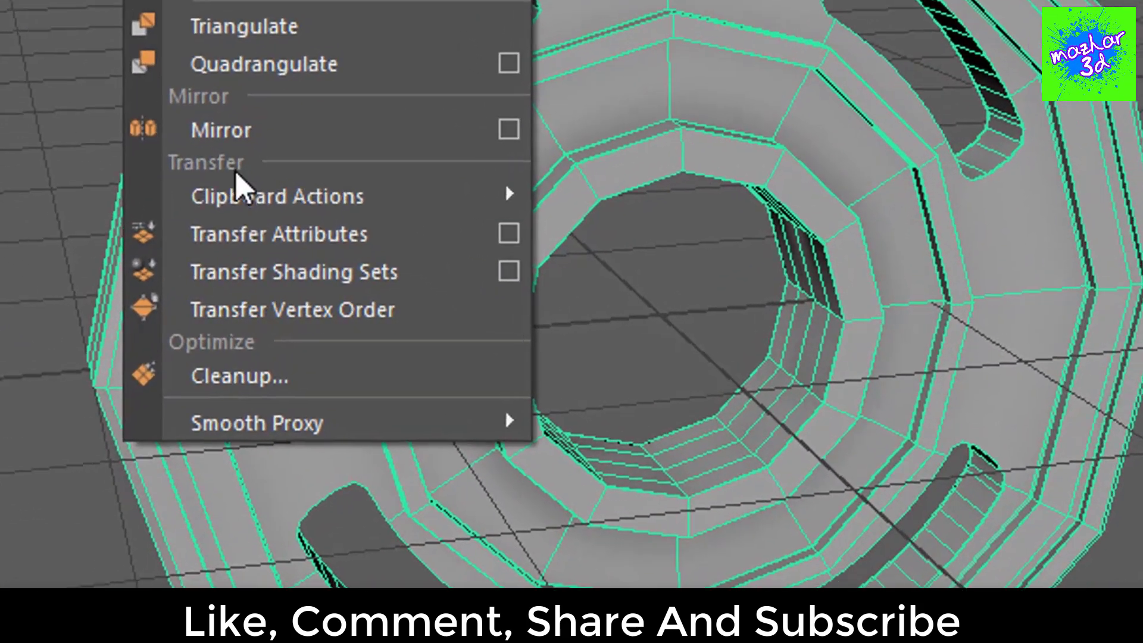
{"action": "left_click", "coordinate": [301, 381]}
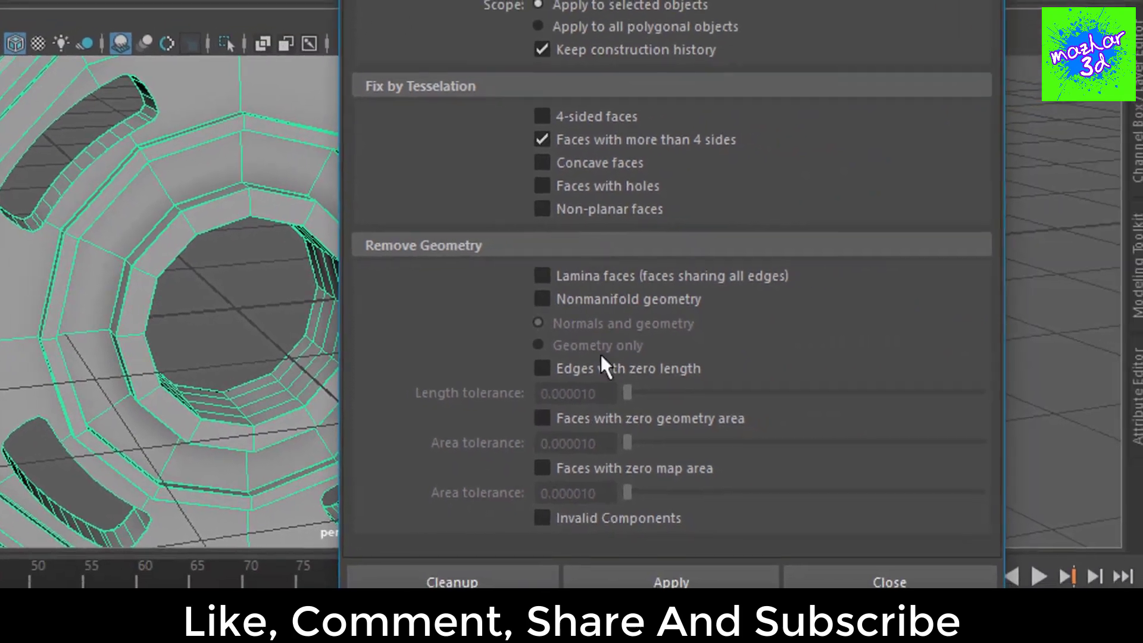
{"action": "left_click", "coordinate": [671, 582]}
{"action": "left_click", "coordinate": [471, 582]}
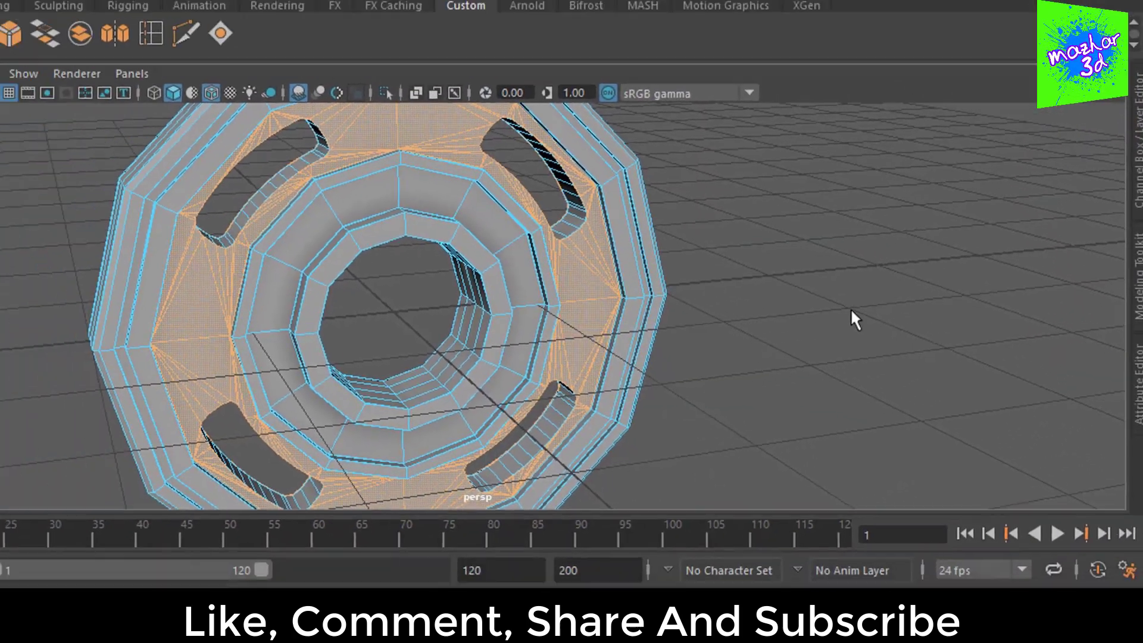
{"action": "left_click", "coordinate": [899, 314]}
{"action": "scroll", "coordinate": [807, 269], "scroll_direction": "down", "scroll_amount": 5}
{"action": "left_click_drag", "start_coordinate": [762, 284], "coordinate": [786, 283], "text": "alt"}
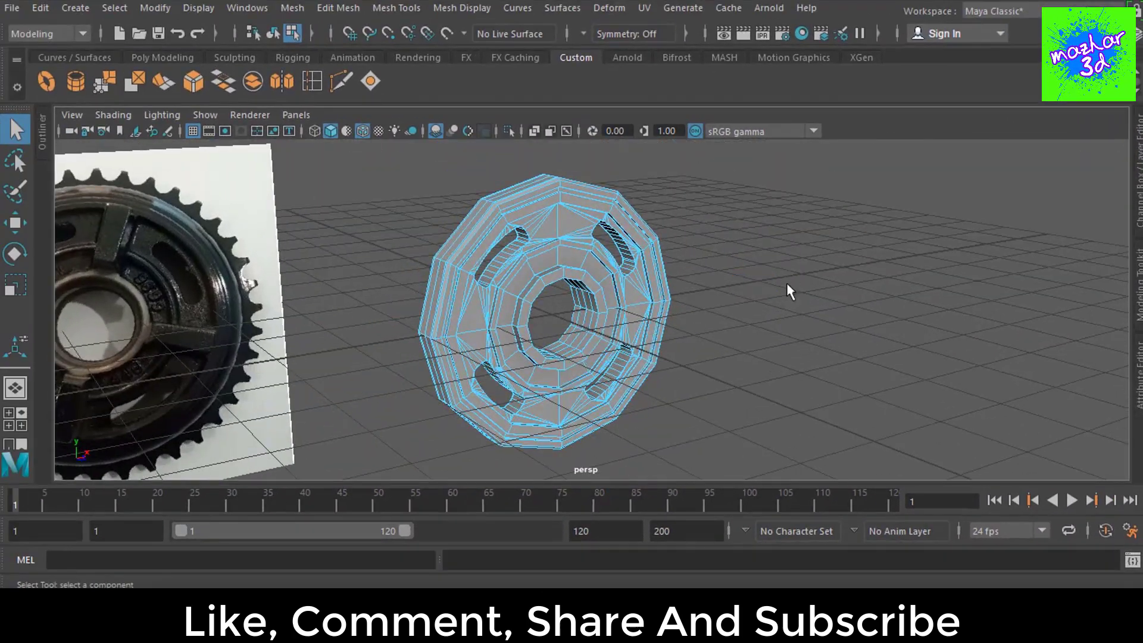
Step: Preview the gear smoothed with wireframe shown over the shaded mesh
{"action": "key", "text": "3"}
{"action": "scroll", "coordinate": [804, 286], "scroll_direction": "up", "scroll_amount": 4}
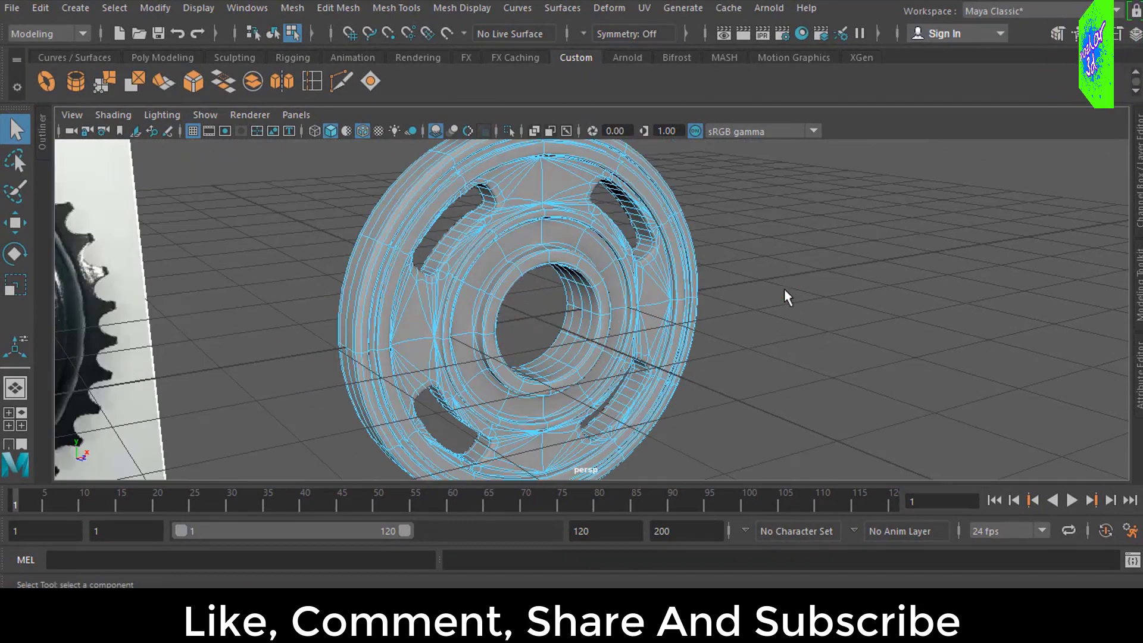
{"action": "scroll", "coordinate": [788, 298], "scroll_direction": "down", "scroll_amount": 2}
{"action": "left_click", "coordinate": [110, 114]}
{"action": "left_click", "coordinate": [179, 266]}
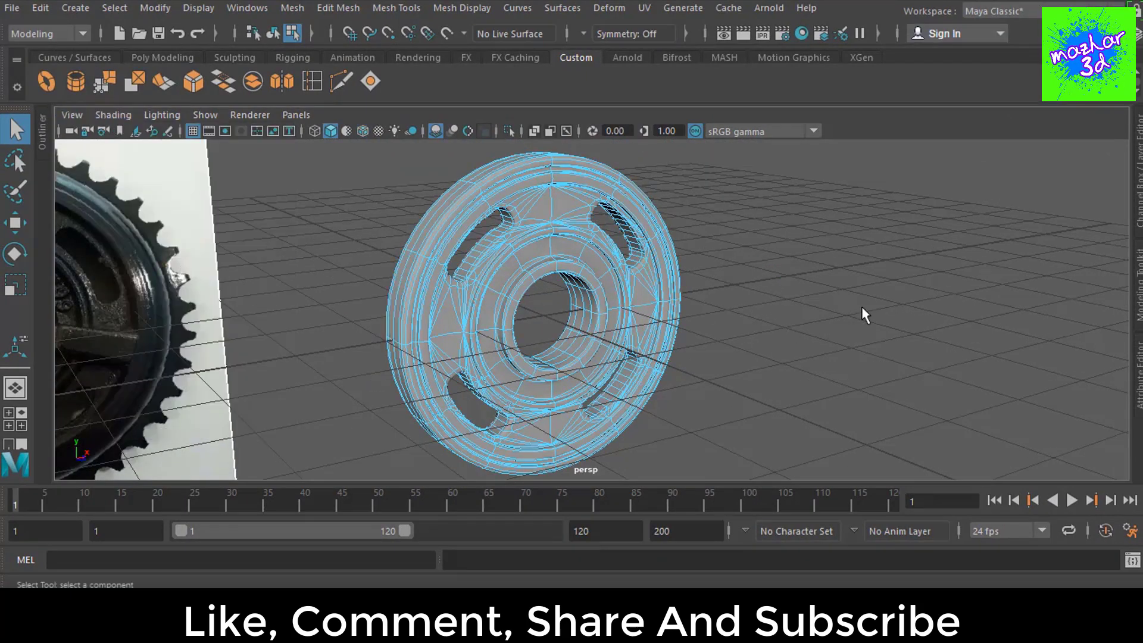
{"action": "key", "text": "F8"}
Step: Return to the front view, select the gear and show the Poly Modeling shelf
{"action": "mouse_move", "coordinate": [855, 319]}
{"action": "left_mouse_down", "text": "alt"}
{"action": "mouse_move", "coordinate": [798, 334]}
{"action": "mouse_move", "coordinate": [658, 321]}
{"action": "mouse_move", "coordinate": [726, 335]}
{"action": "mouse_move", "coordinate": [684, 349]}
{"action": "mouse_move", "coordinate": [722, 334]}
{"action": "left_mouse_up", "text": "alt"}
{"action": "scroll", "coordinate": [638, 301], "scroll_direction": "up", "scroll_amount": 3}
{"action": "mouse_move", "coordinate": [637, 301]}
{"action": "left_mouse_down", "text": "alt"}
{"action": "mouse_move", "coordinate": [737, 345]}
{"action": "mouse_move", "coordinate": [712, 396]}
{"action": "mouse_move", "coordinate": [385, 329]}
{"action": "mouse_move", "coordinate": [387, 319]}
{"action": "mouse_move", "coordinate": [663, 321]}
{"action": "mouse_move", "coordinate": [738, 352]}
{"action": "left_mouse_up", "text": "alt"}
{"action": "key", "text": "space"}
{"action": "key", "text": "space"}
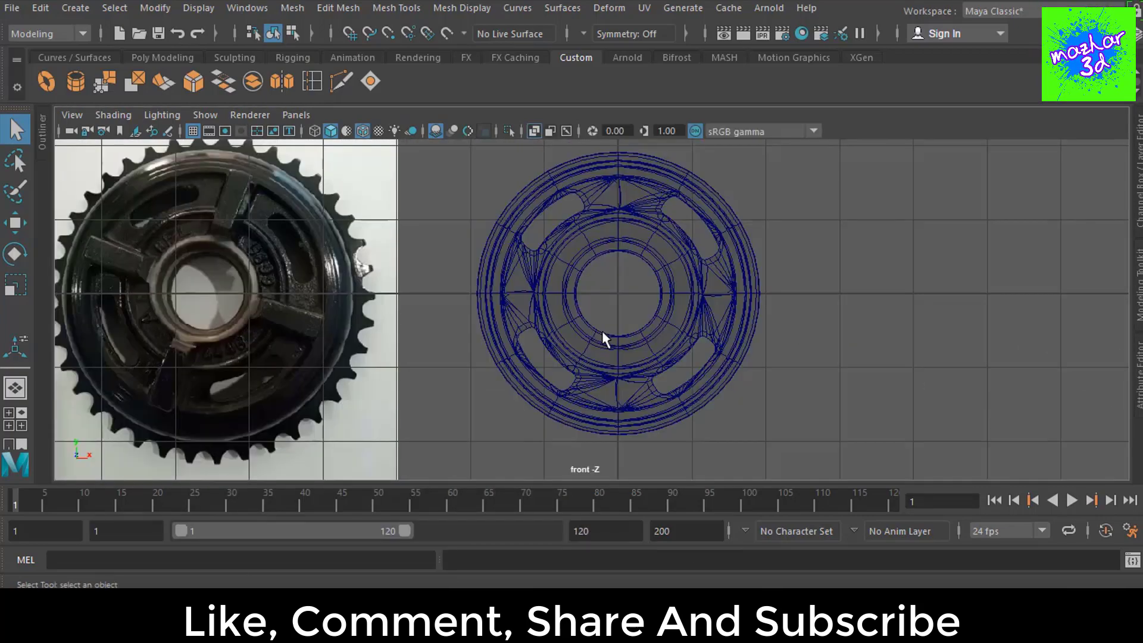
{"action": "scroll", "coordinate": [662, 264], "scroll_direction": "down", "scroll_amount": 3}
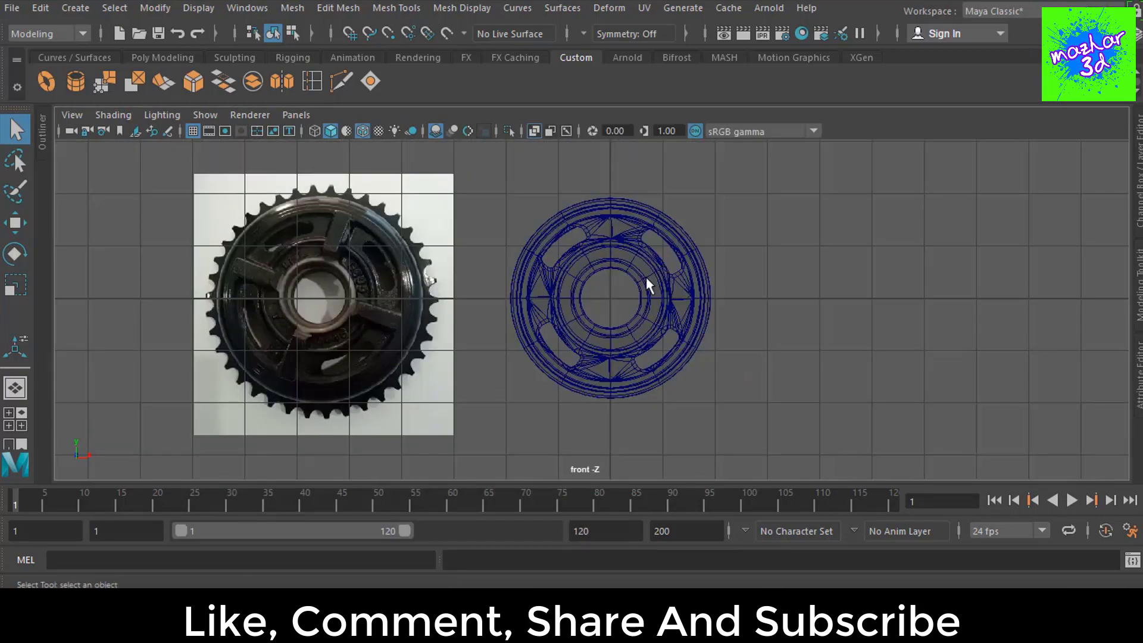
{"action": "left_click", "coordinate": [684, 294]}
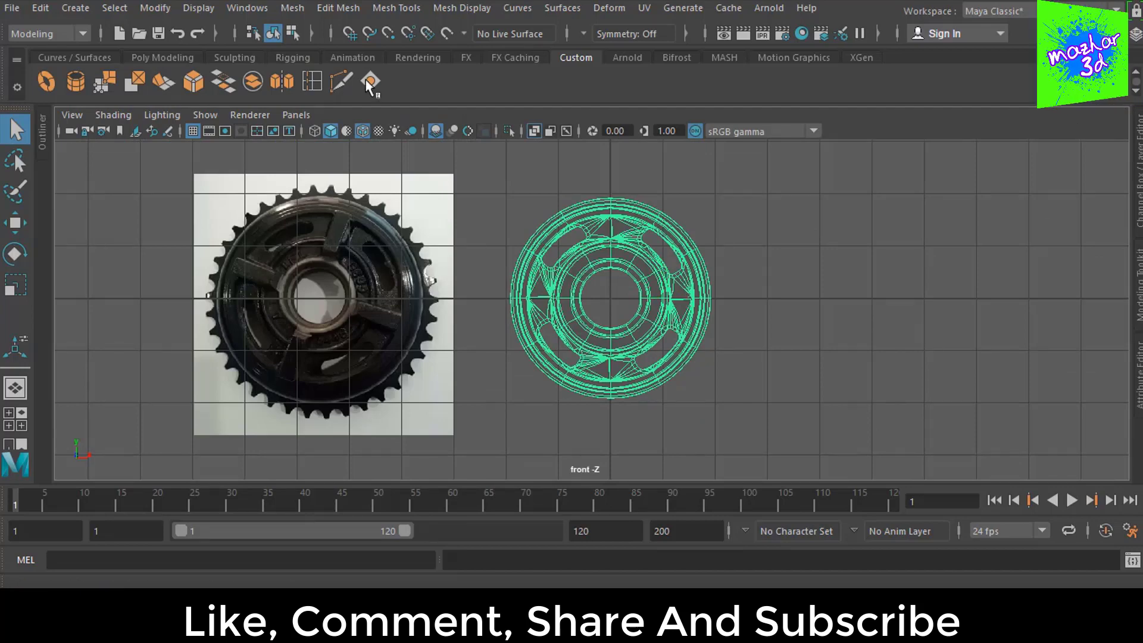
{"action": "left_click", "coordinate": [160, 56]}
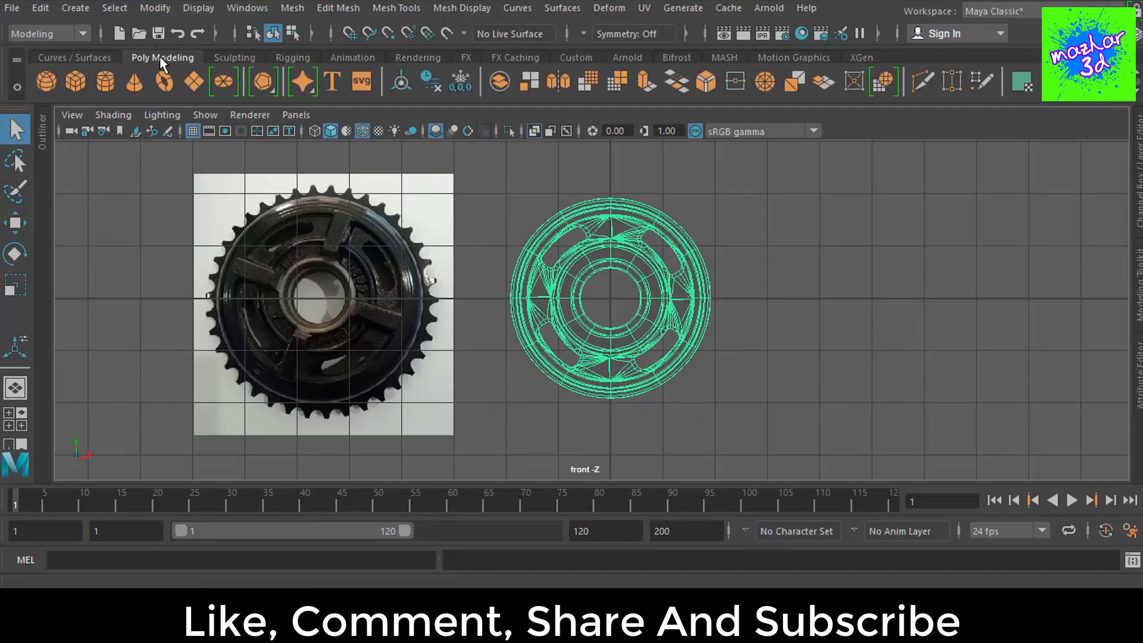
Step: Create a polygon cube, move it left of the gear and narrow it in X
{"action": "left_click", "coordinate": [75, 81]}
{"action": "scroll", "coordinate": [595, 321], "scroll_direction": "up", "scroll_amount": 1}
{"action": "scroll", "coordinate": [641, 303], "scroll_direction": "up", "scroll_amount": 2}
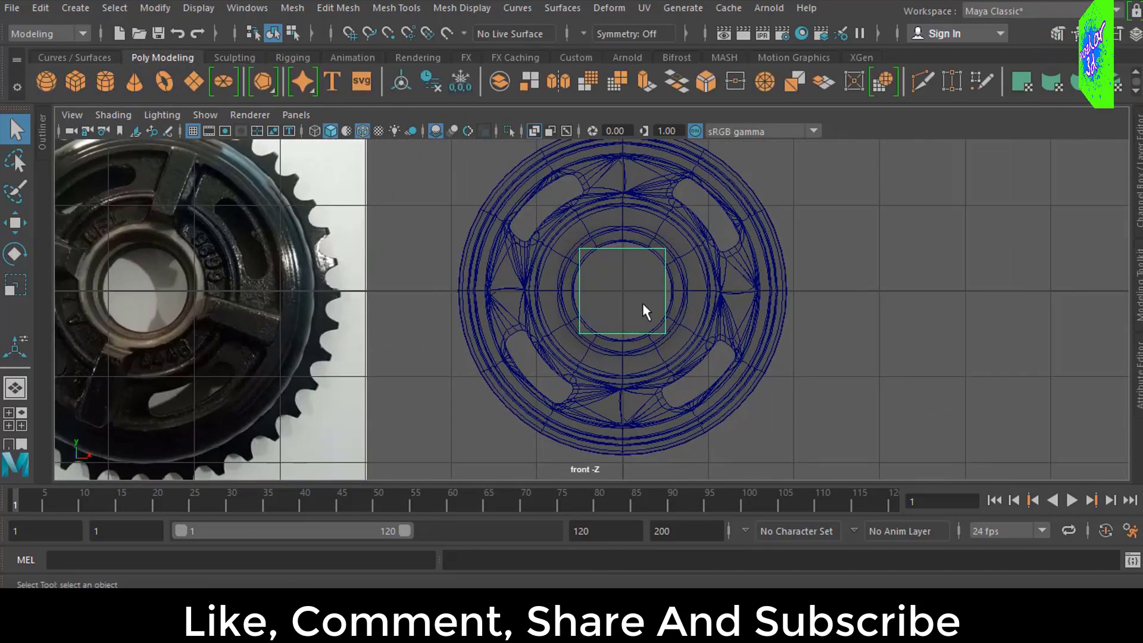
{"action": "key", "text": "w"}
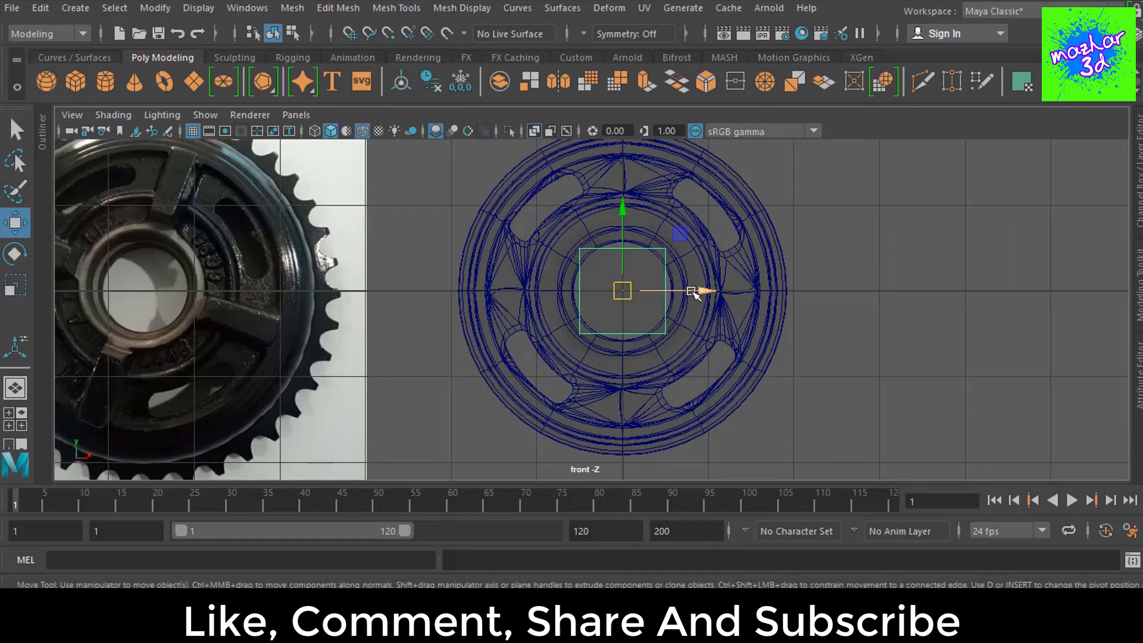
{"action": "left_click_drag", "start_coordinate": [692, 292], "coordinate": [481, 291]}
{"action": "scroll", "coordinate": [637, 286], "scroll_direction": "up", "scroll_amount": 1}
{"action": "scroll", "coordinate": [637, 280], "scroll_direction": "up", "scroll_amount": 2}
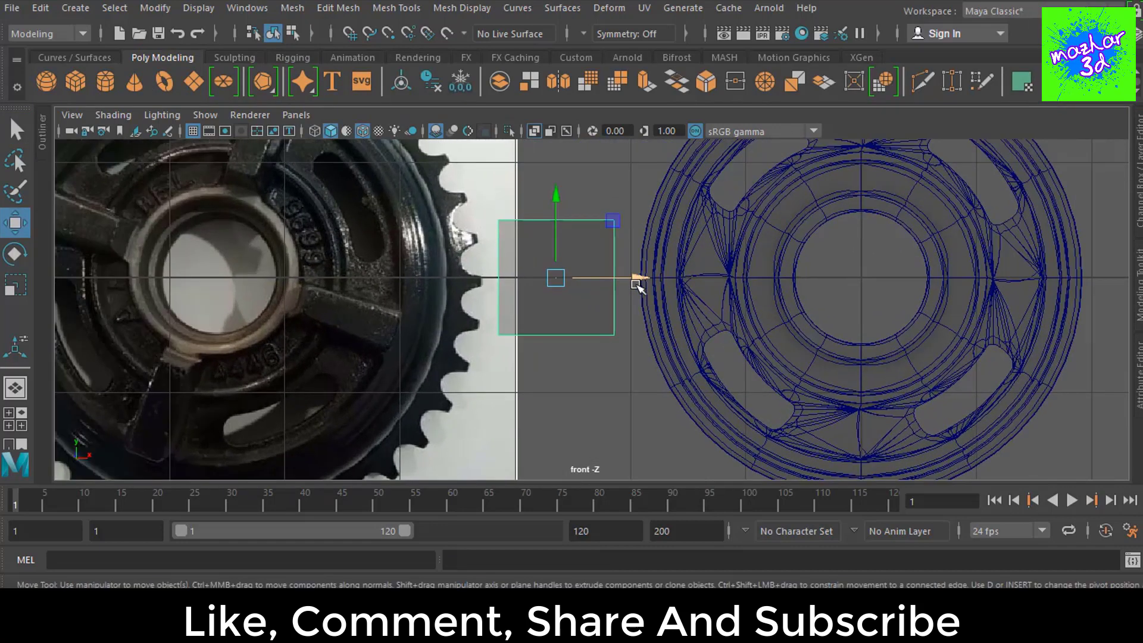
{"action": "key", "text": "r"}
{"action": "left_click_drag", "start_coordinate": [638, 277], "coordinate": [582, 282]}
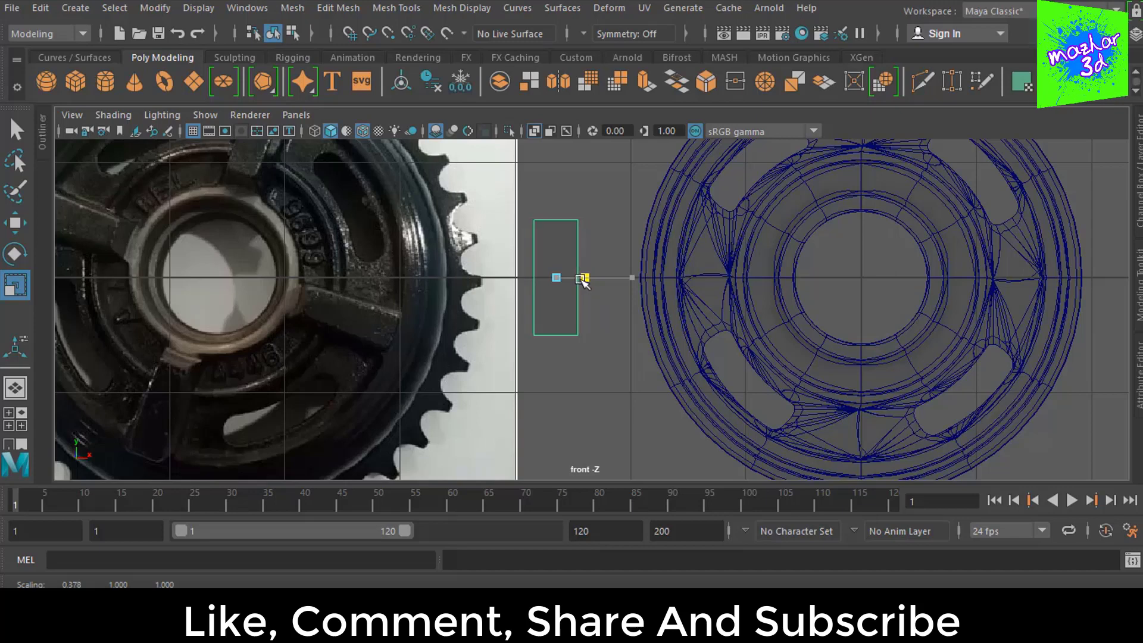
Step: Widen the cube's top vertices into a taper and move it onto the gear's top
{"action": "key", "text": "F9"}
{"action": "mouse_move", "coordinate": [613, 203]}
{"action": "left_mouse_down"}
{"action": "mouse_move", "coordinate": [521, 235]}
{"action": "mouse_move", "coordinate": [622, 222]}
{"action": "left_mouse_up"}
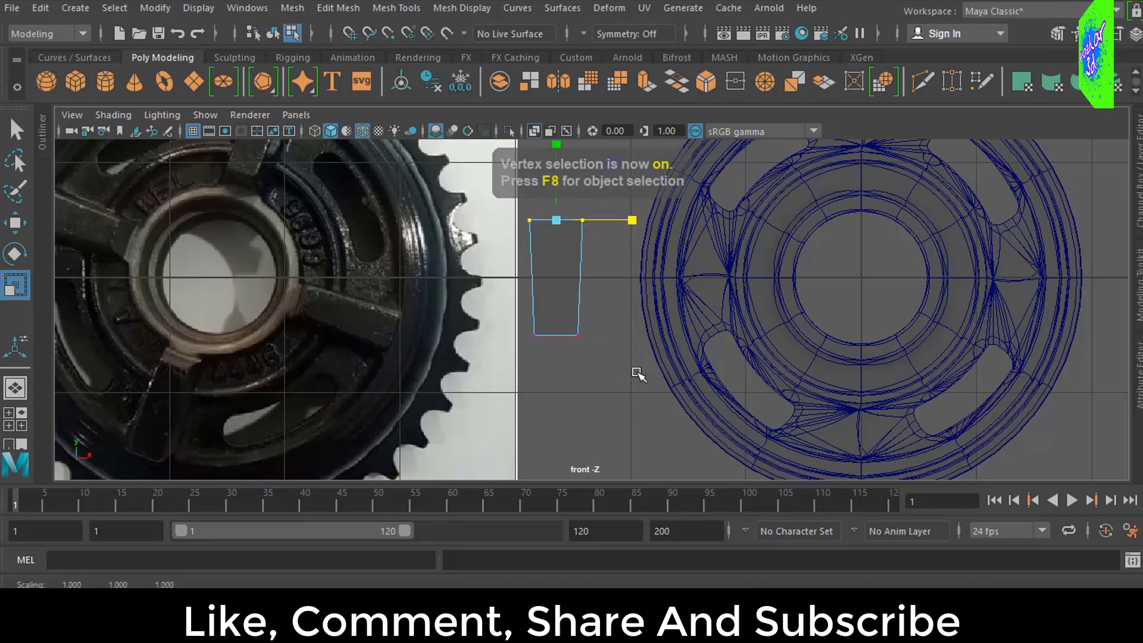
{"action": "middle_click_drag", "start_coordinate": [640, 369], "coordinate": [566, 450], "text": "alt"}
{"action": "key", "text": "w"}
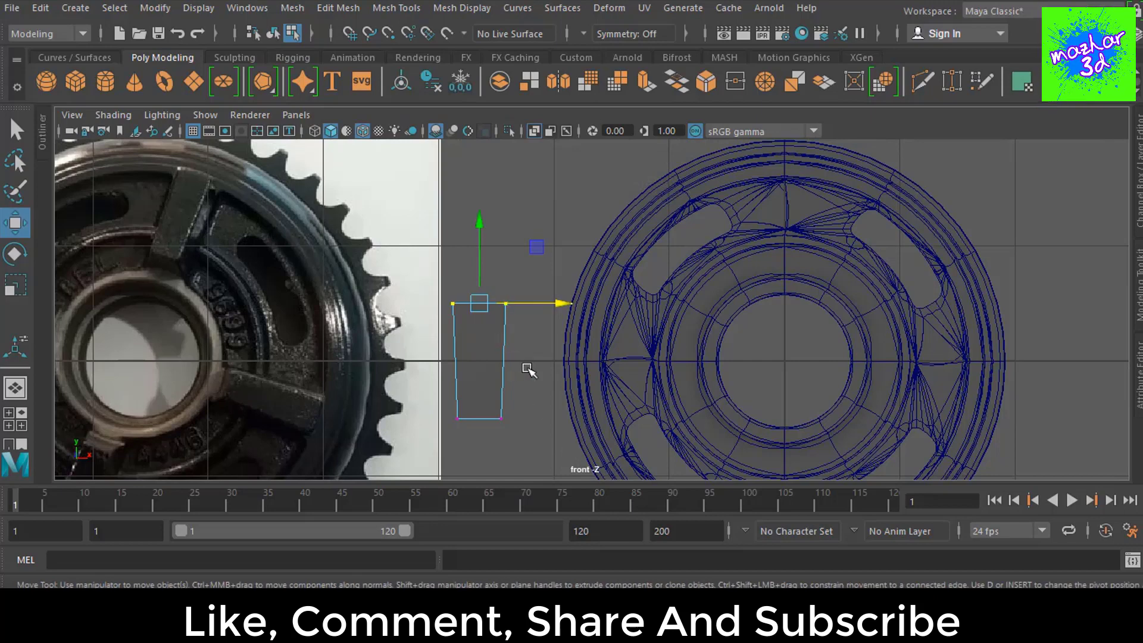
{"action": "key", "text": "F8"}
{"action": "left_click_drag", "start_coordinate": [477, 357], "coordinate": [758, 235]}
Step: Centre the tapered box over the gear top, scale it thinner, and view in perspective
{"action": "middle_click_drag", "start_coordinate": [703, 319], "coordinate": [579, 359], "text": "alt"}
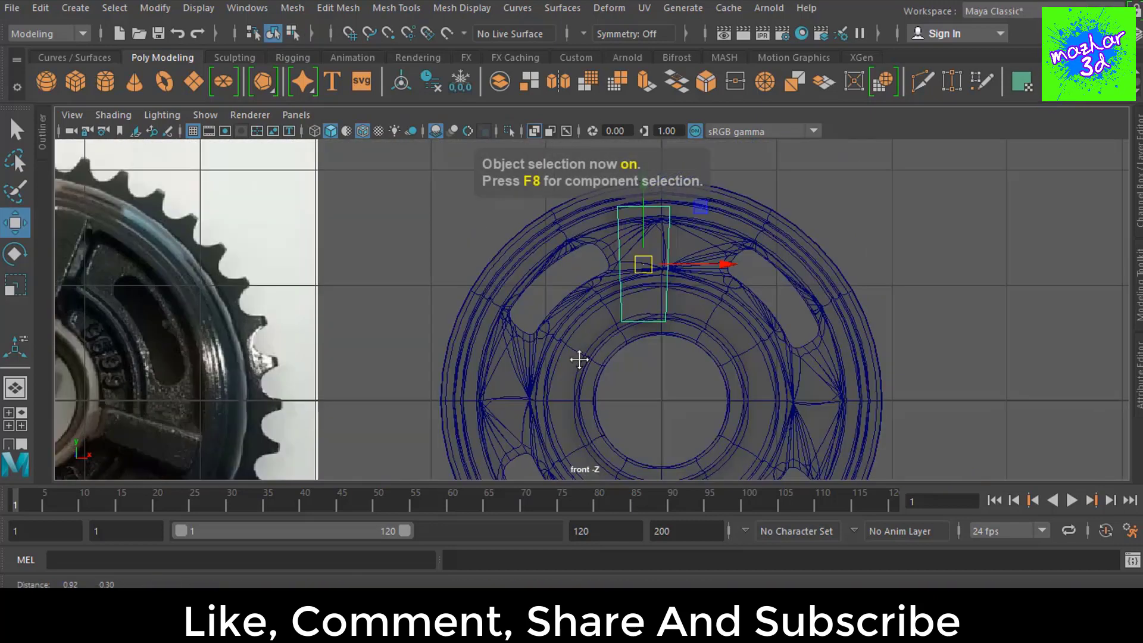
{"action": "scroll", "coordinate": [579, 359], "scroll_direction": "up", "scroll_amount": 3}
{"action": "left_click_drag", "start_coordinate": [640, 268], "coordinate": [690, 282]}
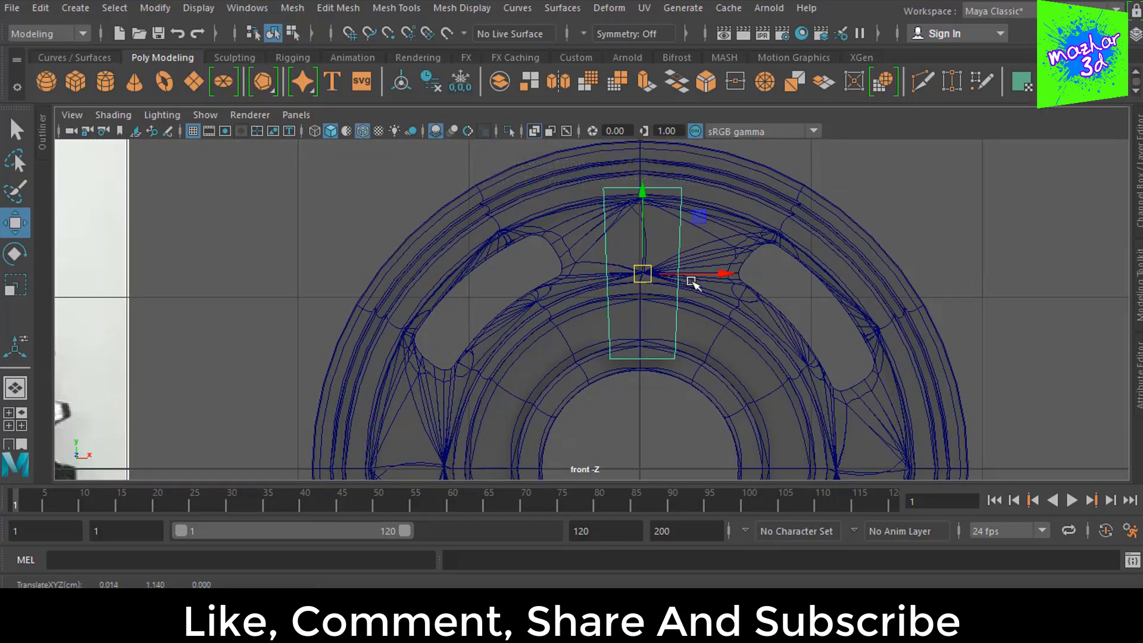
{"action": "scroll", "coordinate": [702, 286], "scroll_direction": "up", "scroll_amount": 2}
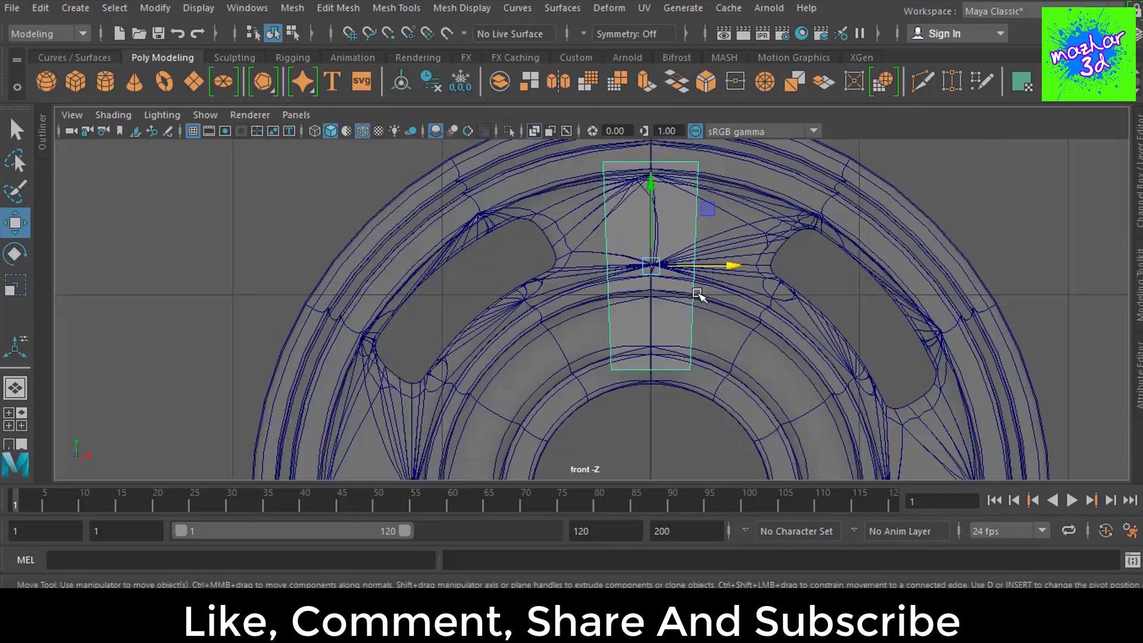
{"action": "scroll", "coordinate": [712, 316], "scroll_direction": "up", "scroll_amount": 1}
{"action": "key", "text": "r"}
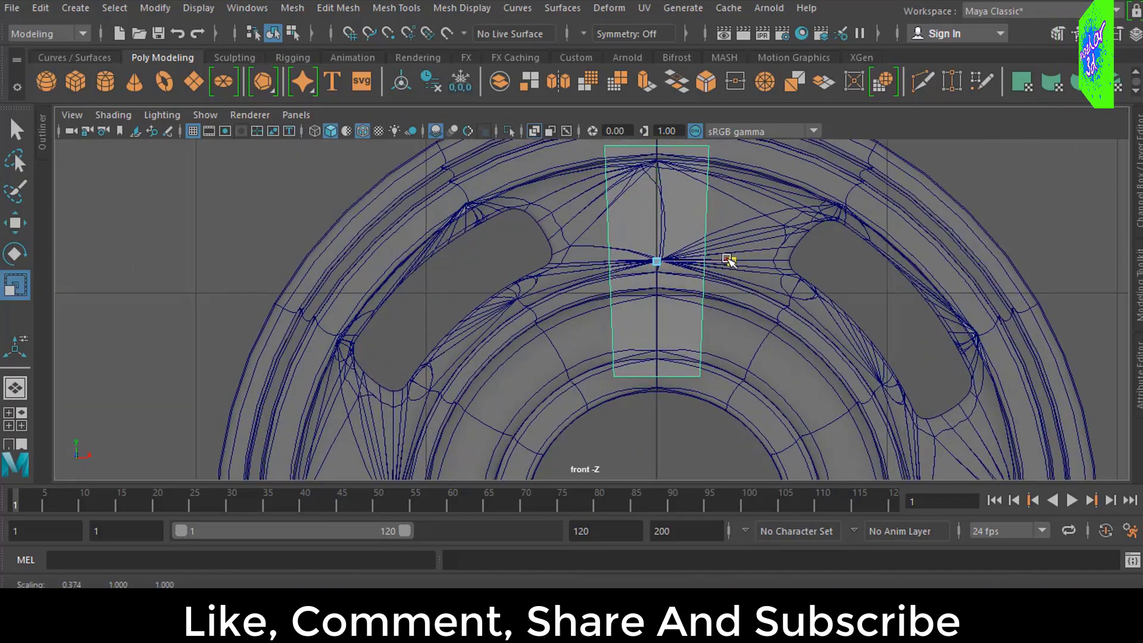
{"action": "left_click_drag", "start_coordinate": [732, 261], "coordinate": [712, 262]}
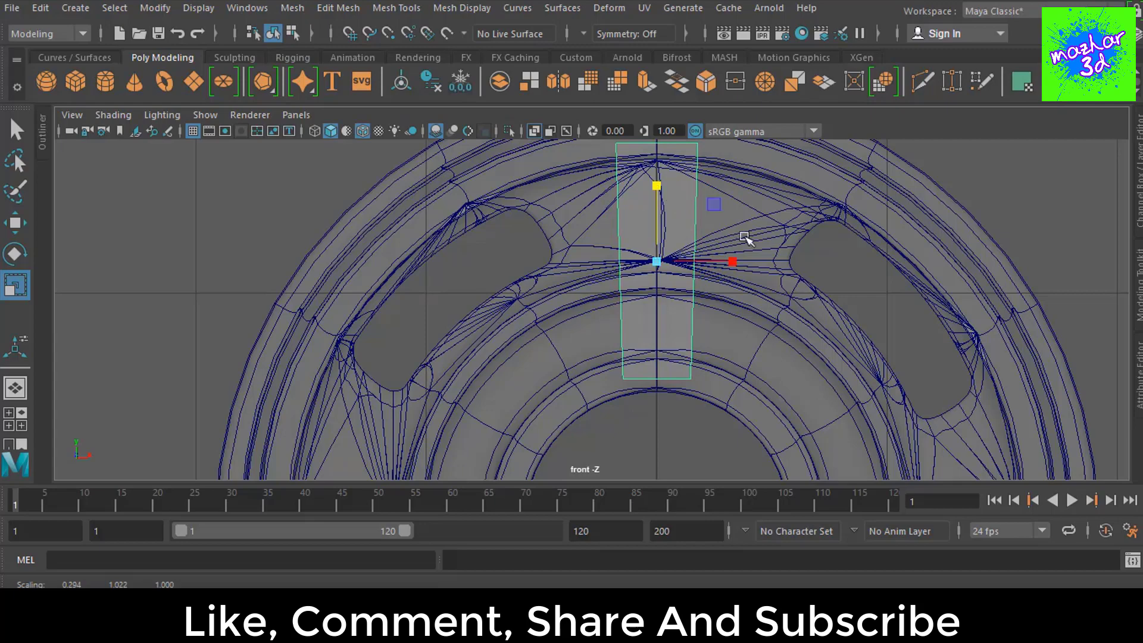
{"action": "key", "text": "space"}
{"action": "key", "text": "space"}
{"action": "mouse_move", "coordinate": [631, 357]}
{"action": "left_mouse_down", "text": "alt"}
{"action": "mouse_move", "coordinate": [676, 372]}
{"action": "mouse_move", "coordinate": [824, 347]}
{"action": "left_mouse_up", "text": "alt"}
Step: Move the tapered box out beside the wheel and turn the view to face it
{"action": "key", "text": "w"}
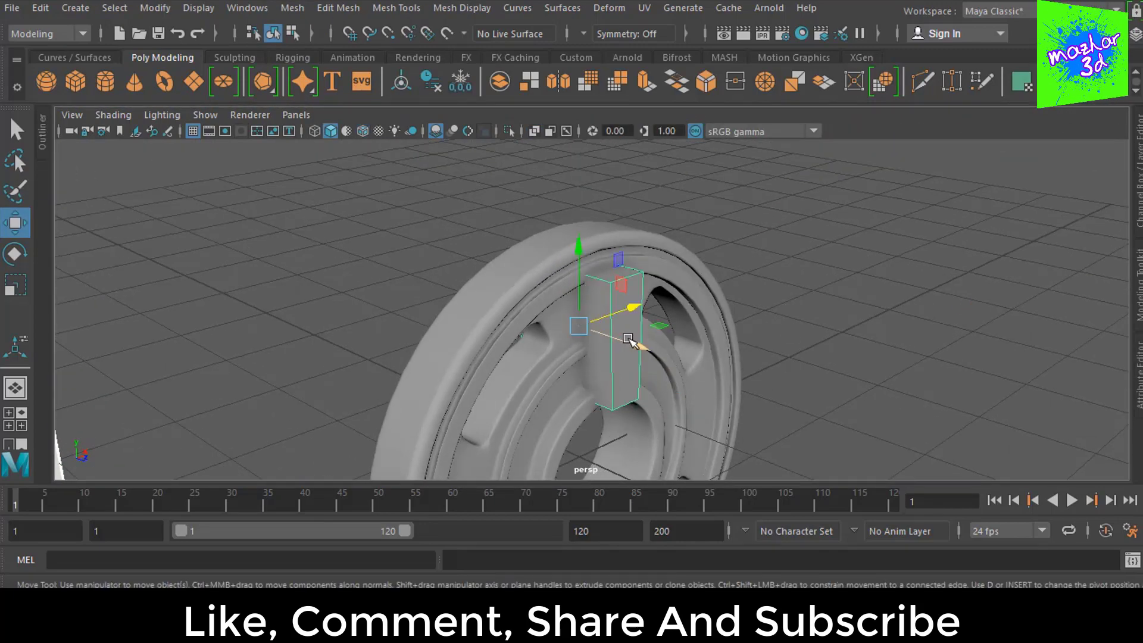
{"action": "mouse_move", "coordinate": [628, 339]}
{"action": "left_mouse_down"}
{"action": "mouse_move", "coordinate": [756, 381]}
{"action": "mouse_move", "coordinate": [753, 391]}
{"action": "left_mouse_up"}
{"action": "key", "text": "F11"}
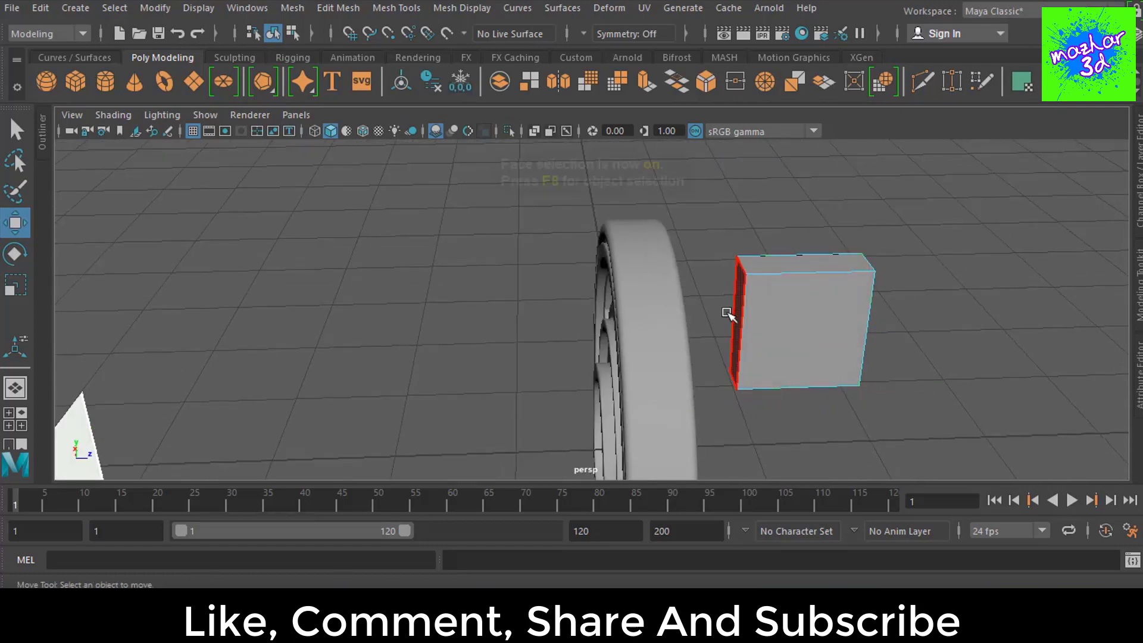
{"action": "left_click", "coordinate": [783, 336]}
{"action": "left_click", "coordinate": [896, 333]}
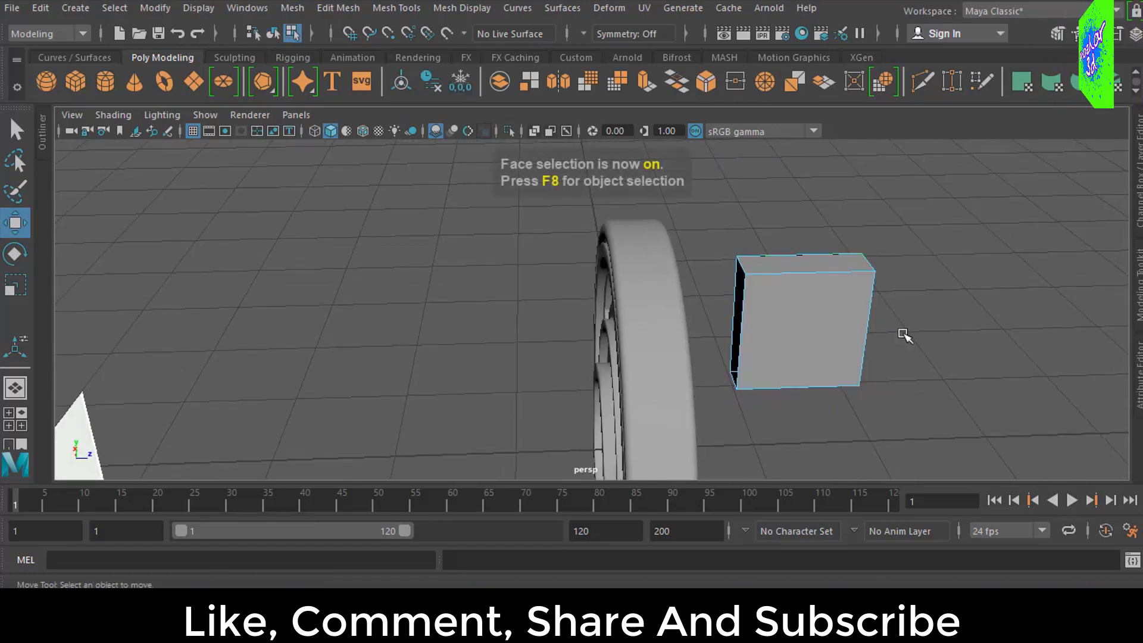
{"action": "mouse_move", "coordinate": [905, 331]}
{"action": "left_mouse_down", "text": "alt"}
{"action": "mouse_move", "coordinate": [843, 347]}
{"action": "mouse_move", "coordinate": [772, 329]}
{"action": "left_mouse_up", "text": "alt"}
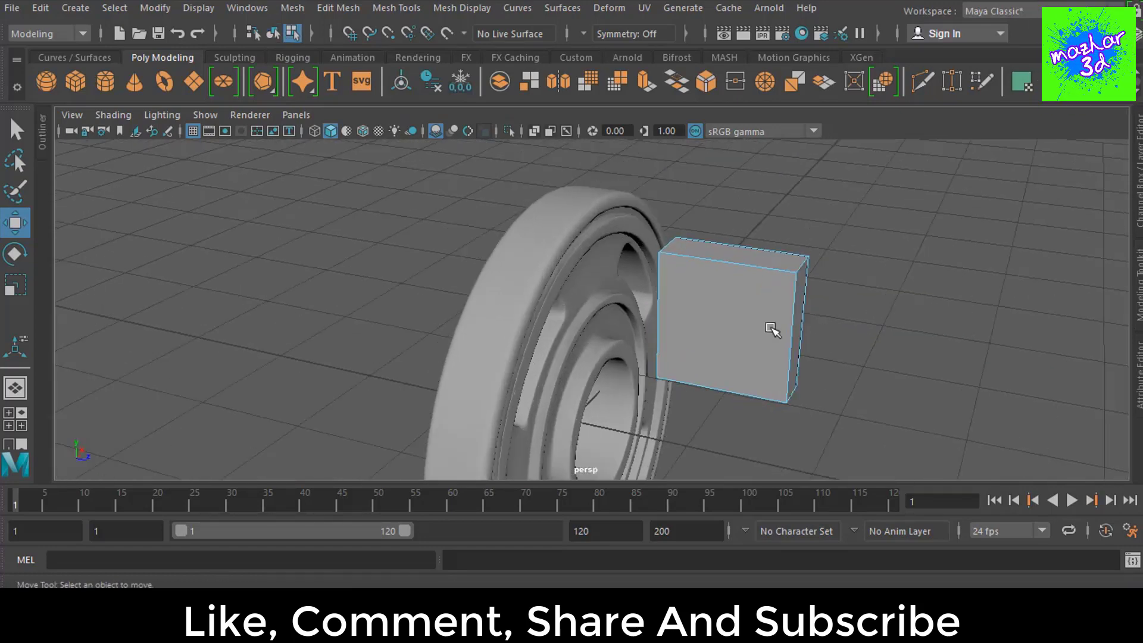
{"action": "mouse_move", "coordinate": [847, 369]}
{"action": "left_mouse_down", "text": "alt"}
{"action": "mouse_move", "coordinate": [847, 387]}
{"action": "mouse_move", "coordinate": [872, 395]}
{"action": "mouse_move", "coordinate": [697, 254]}
{"action": "mouse_move", "coordinate": [667, 171]}
{"action": "left_mouse_up", "text": "alt"}
Step: Select all of the box's edges and bevel them with Ctrl+B
{"action": "key", "text": "F10"}
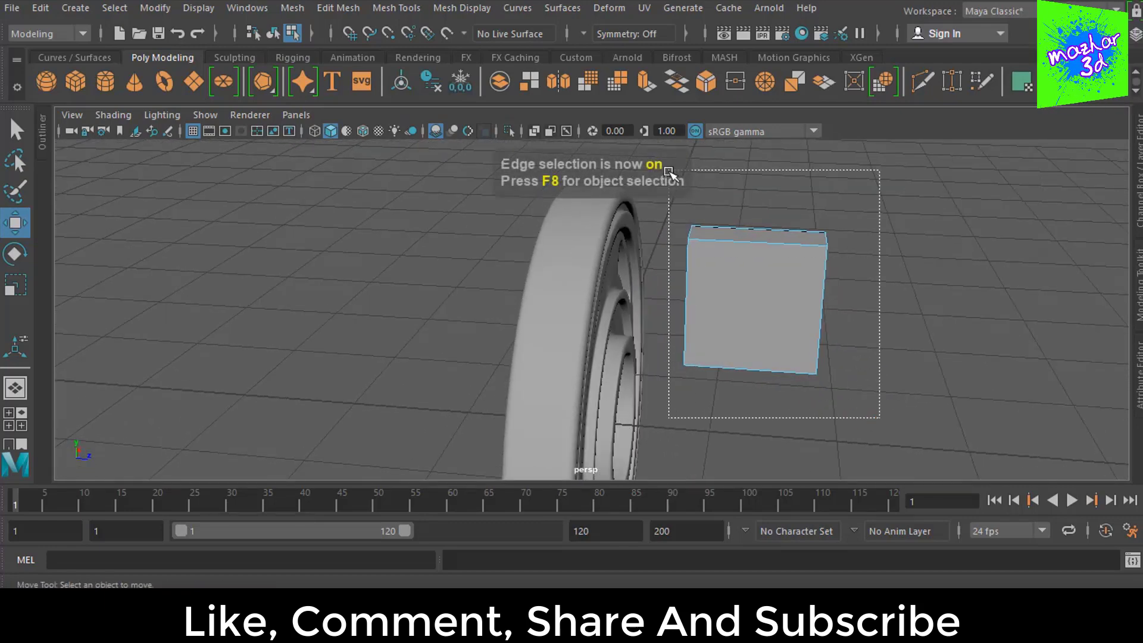
{"action": "left_click_drag", "start_coordinate": [775, 258], "coordinate": [862, 321], "text": "alt"}
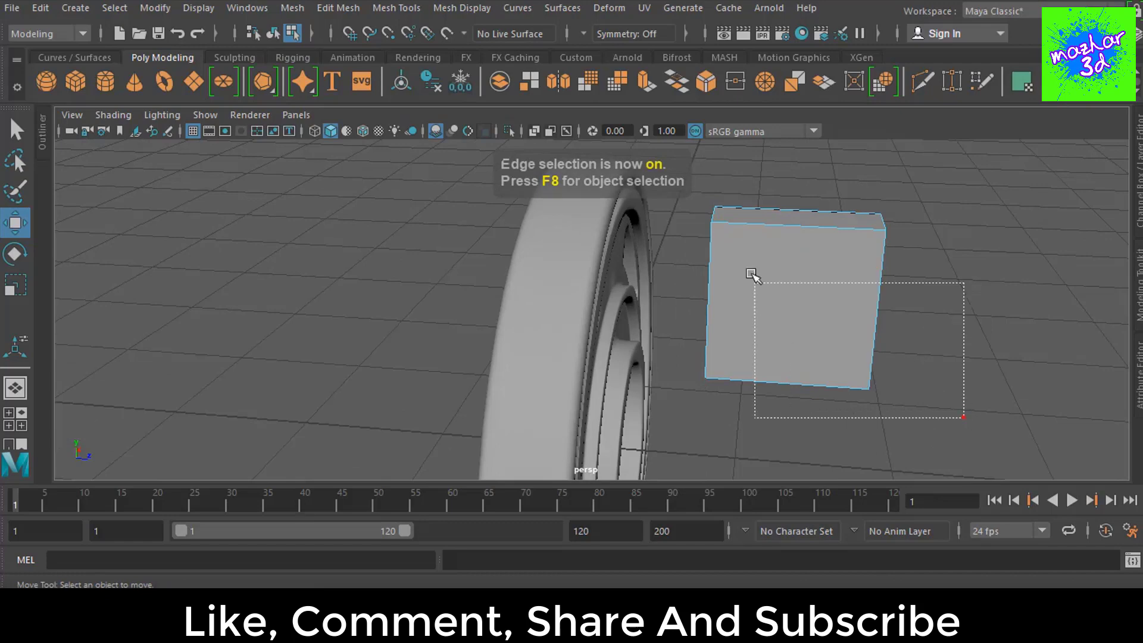
{"action": "left_click_drag", "start_coordinate": [751, 274], "coordinate": [751, 275]}
{"action": "left_click_drag", "start_coordinate": [804, 306], "coordinate": [824, 304], "text": "alt"}
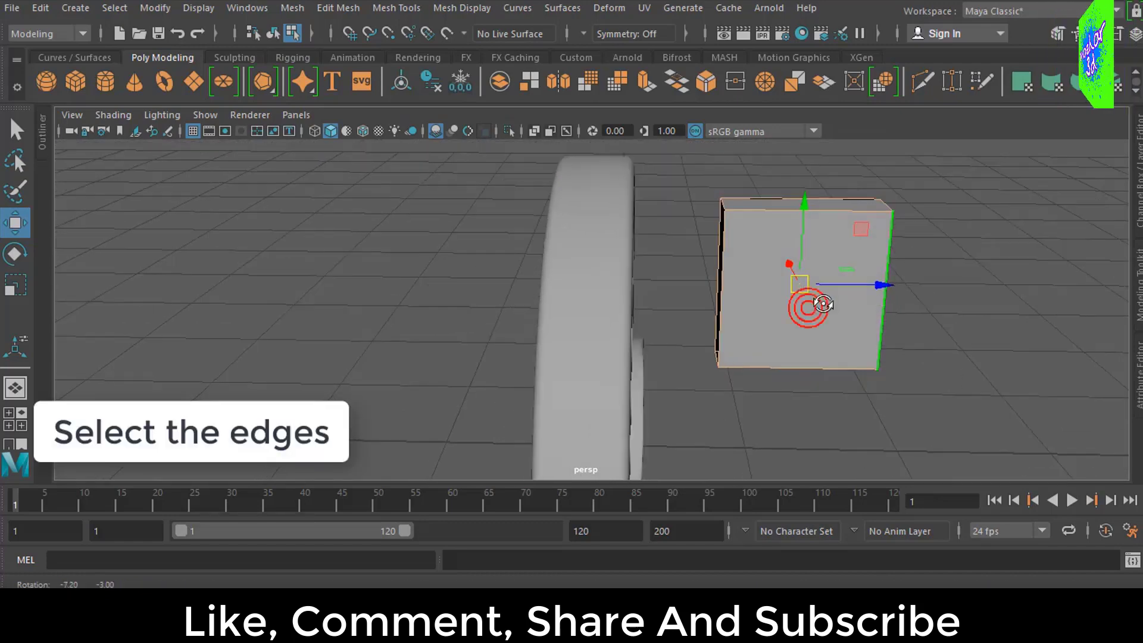
{"action": "left_click_drag", "start_coordinate": [745, 280], "coordinate": [697, 295], "text": "alt"}
{"action": "scroll", "coordinate": [668, 293], "scroll_direction": "up", "scroll_amount": 3}
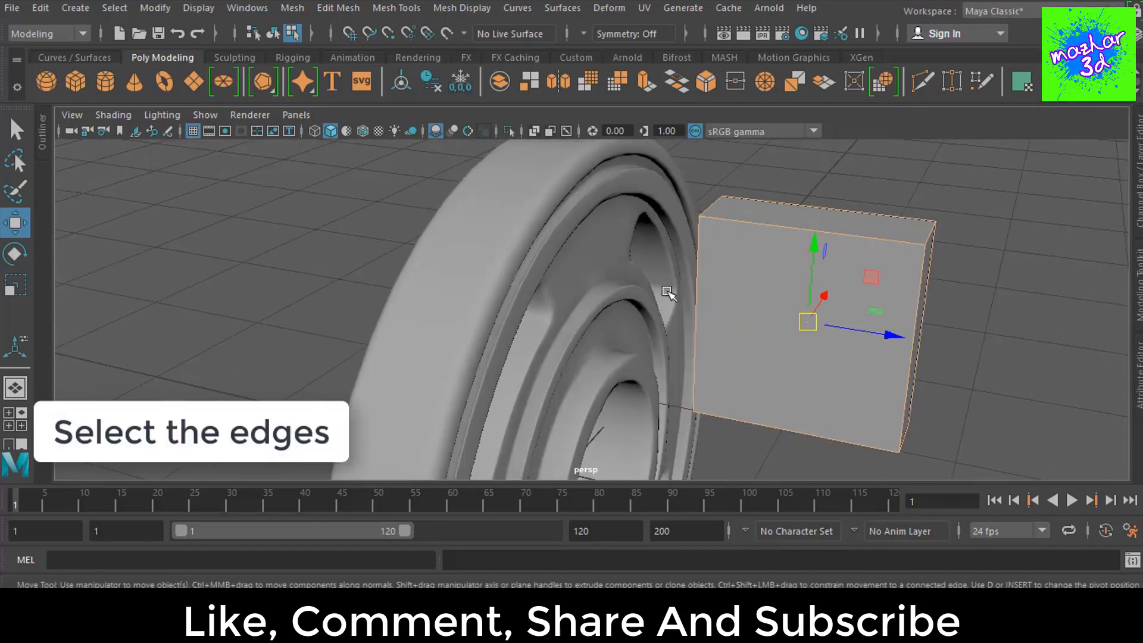
{"action": "mouse_move", "coordinate": [808, 315]}
{"action": "left_mouse_down", "text": "alt"}
{"action": "mouse_move", "coordinate": [717, 187]}
{"action": "mouse_move", "coordinate": [704, 260]}
{"action": "mouse_move", "coordinate": [726, 327]}
{"action": "mouse_move", "coordinate": [751, 326]}
{"action": "left_mouse_up", "text": "alt"}
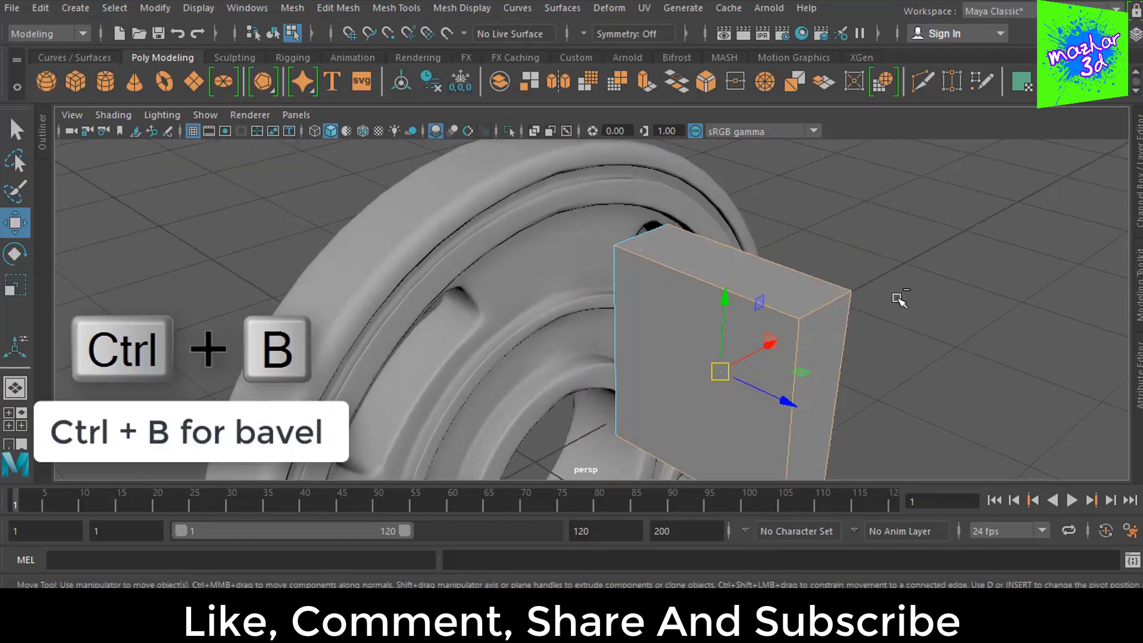
{"action": "key", "text": "ctrl+b"}
Step: Scale the bevelled box down into a much thinner upright post
{"action": "scroll", "coordinate": [917, 247], "scroll_direction": "down", "scroll_amount": 3}
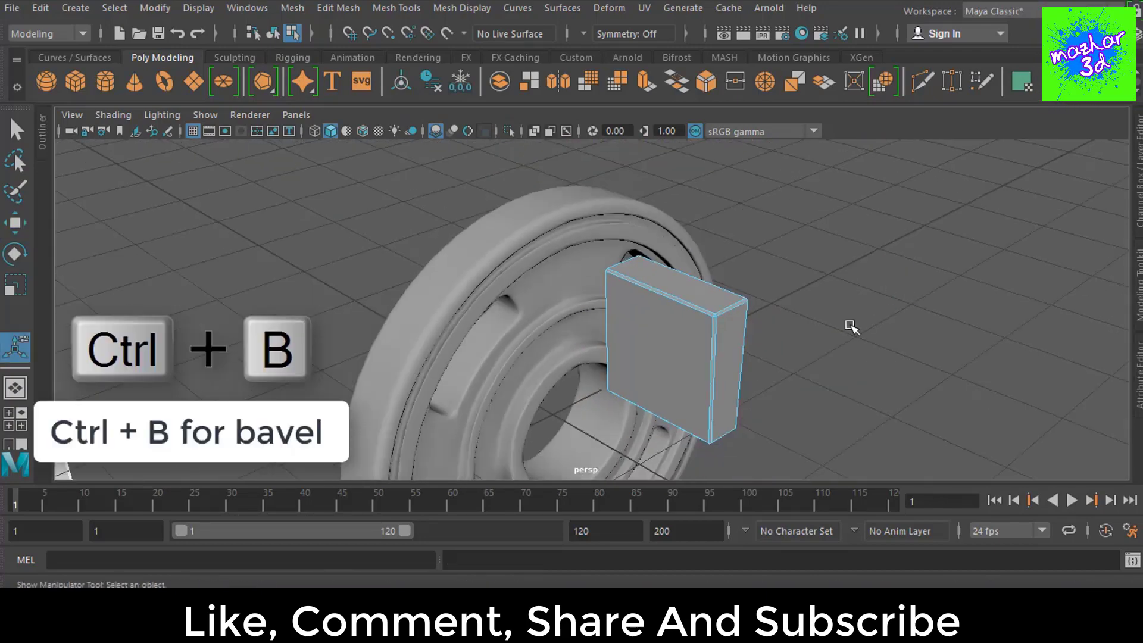
{"action": "mouse_move", "coordinate": [916, 248]}
{"action": "left_mouse_down", "text": "alt"}
{"action": "mouse_move", "coordinate": [863, 330]}
{"action": "mouse_move", "coordinate": [819, 334]}
{"action": "left_mouse_up", "text": "alt"}
{"action": "key", "text": "F8"}
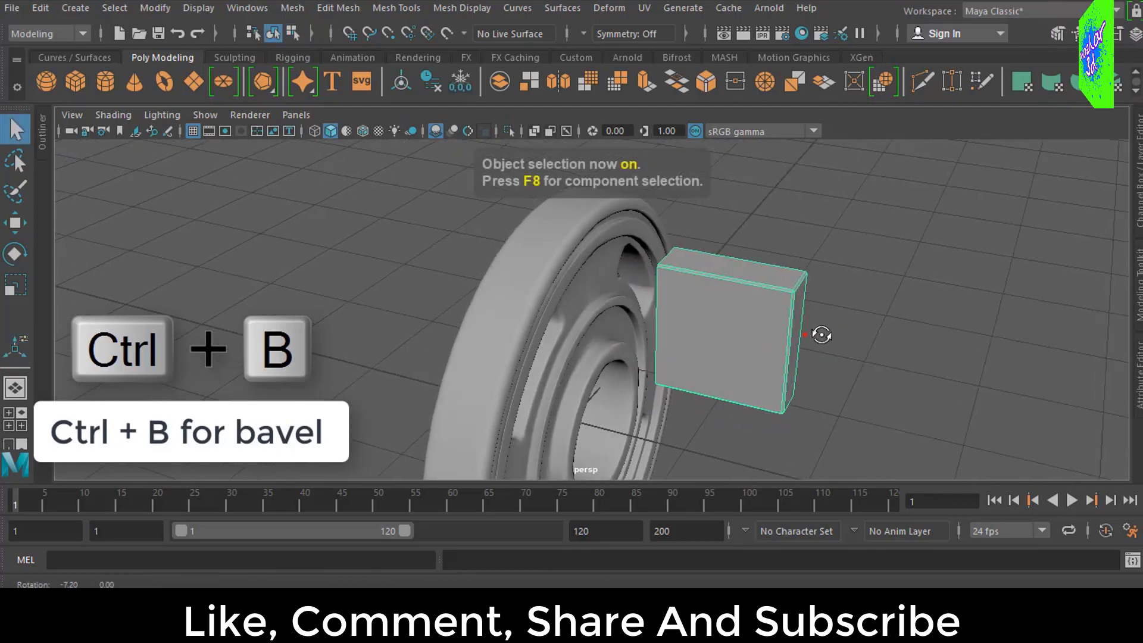
{"action": "key", "text": "F8"}
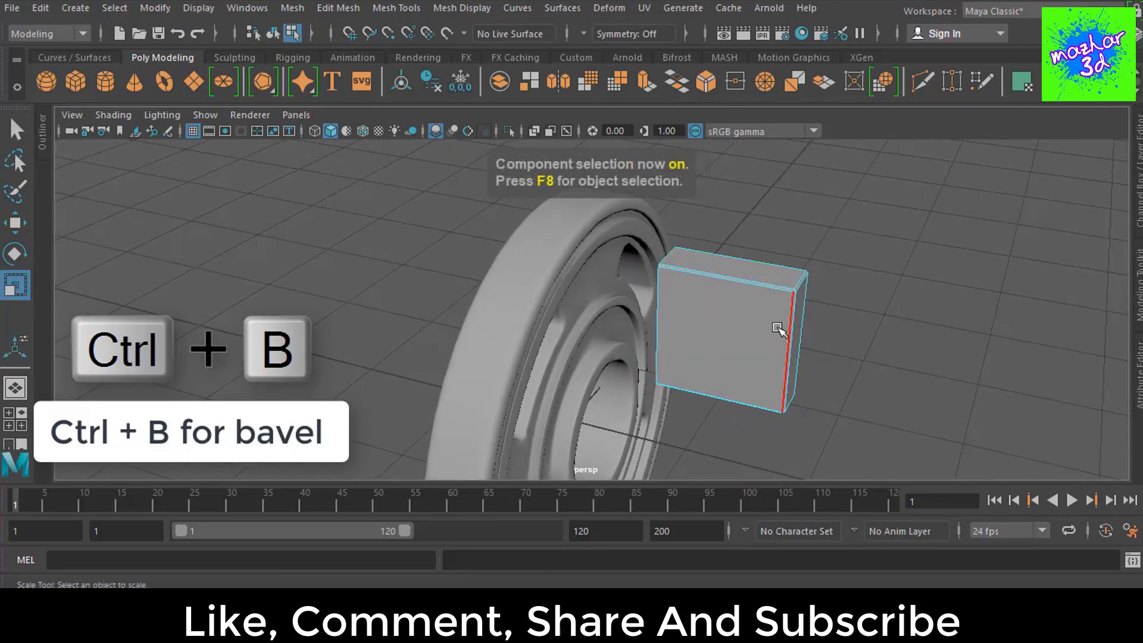
{"action": "key", "text": "F8"}
{"action": "left_click_drag", "start_coordinate": [801, 342], "coordinate": [740, 344]}
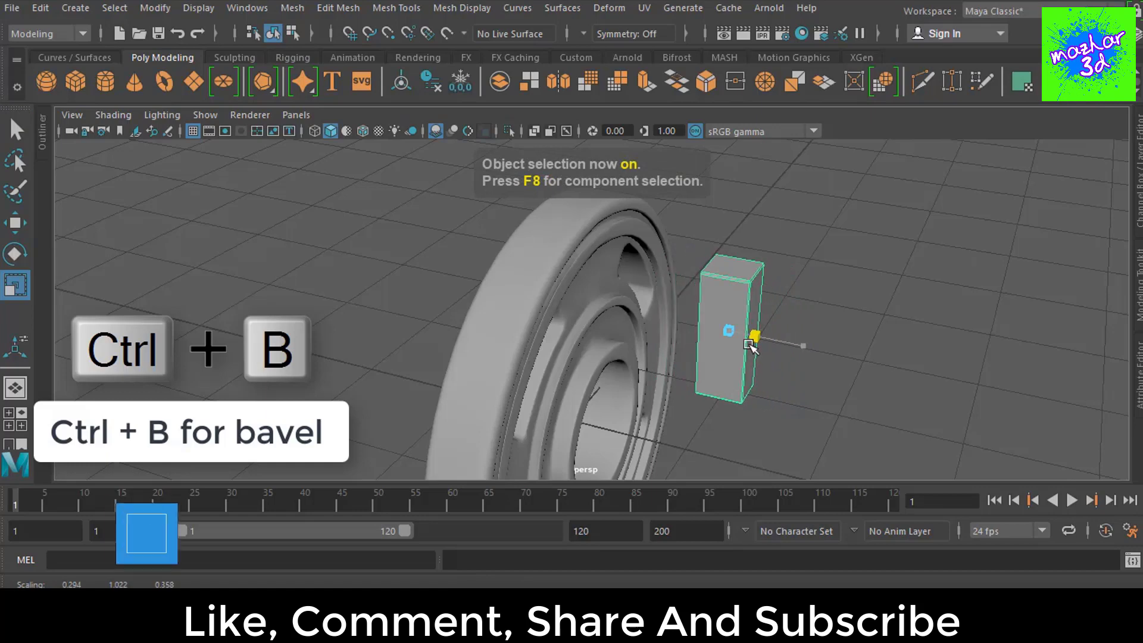
Step: Move the post left into the wheel, spanning the top of the hub
{"action": "key", "text": "space"}
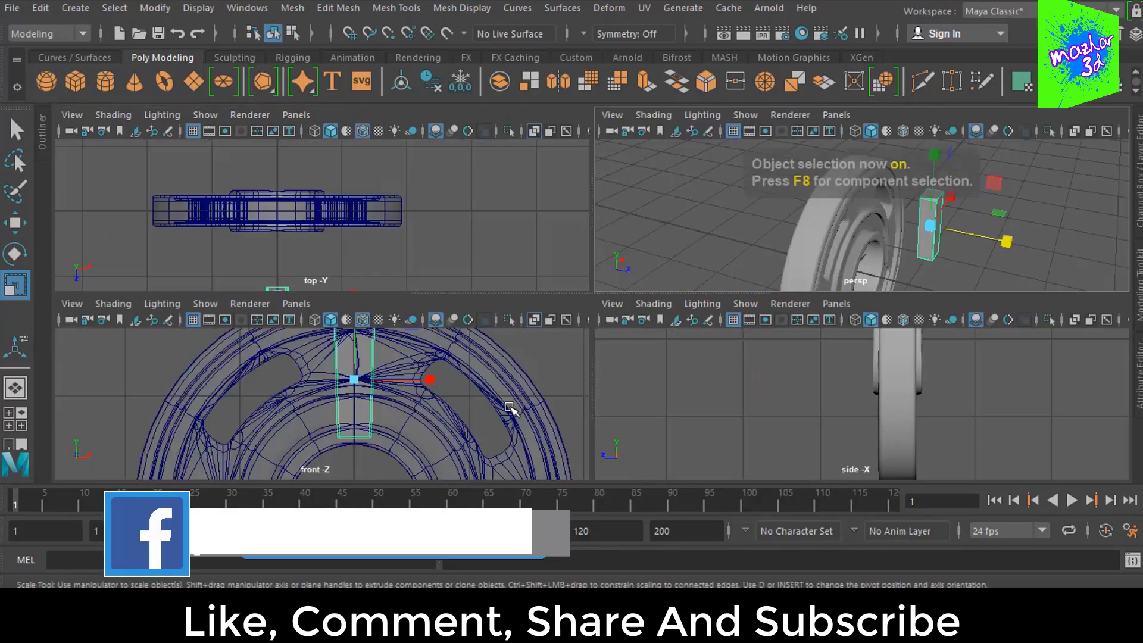
{"action": "key", "text": "space"}
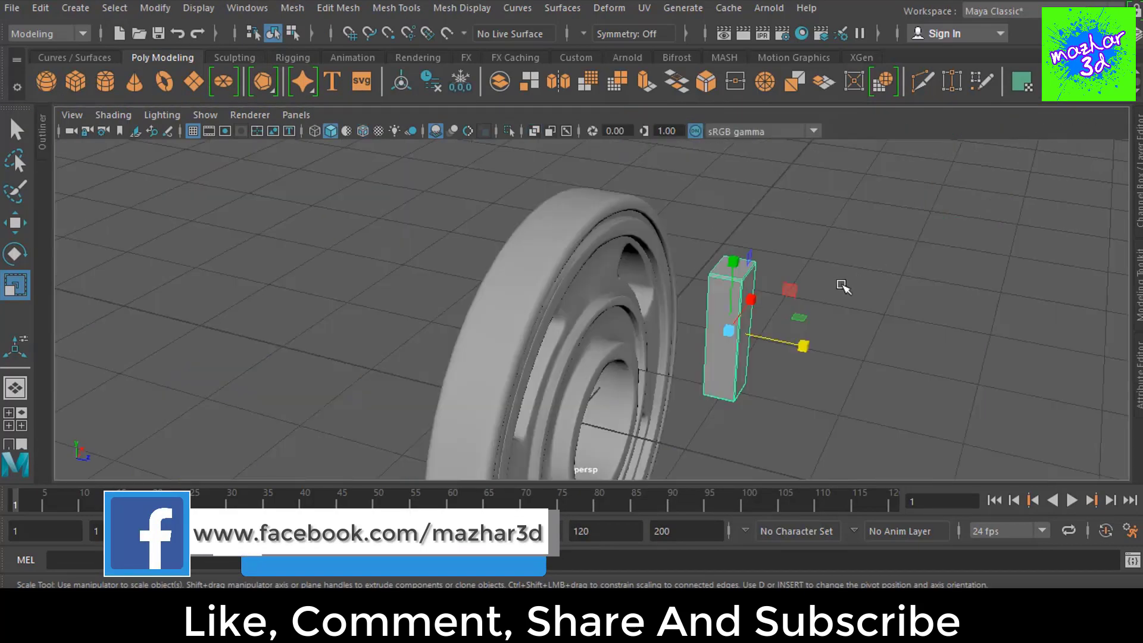
{"action": "key", "text": "w"}
{"action": "mouse_move", "coordinate": [812, 332]}
{"action": "left_mouse_down"}
{"action": "mouse_move", "coordinate": [648, 328]}
{"action": "mouse_move", "coordinate": [681, 354]}
{"action": "left_mouse_up"}
{"action": "scroll", "coordinate": [681, 354], "scroll_direction": "up", "scroll_amount": 3}
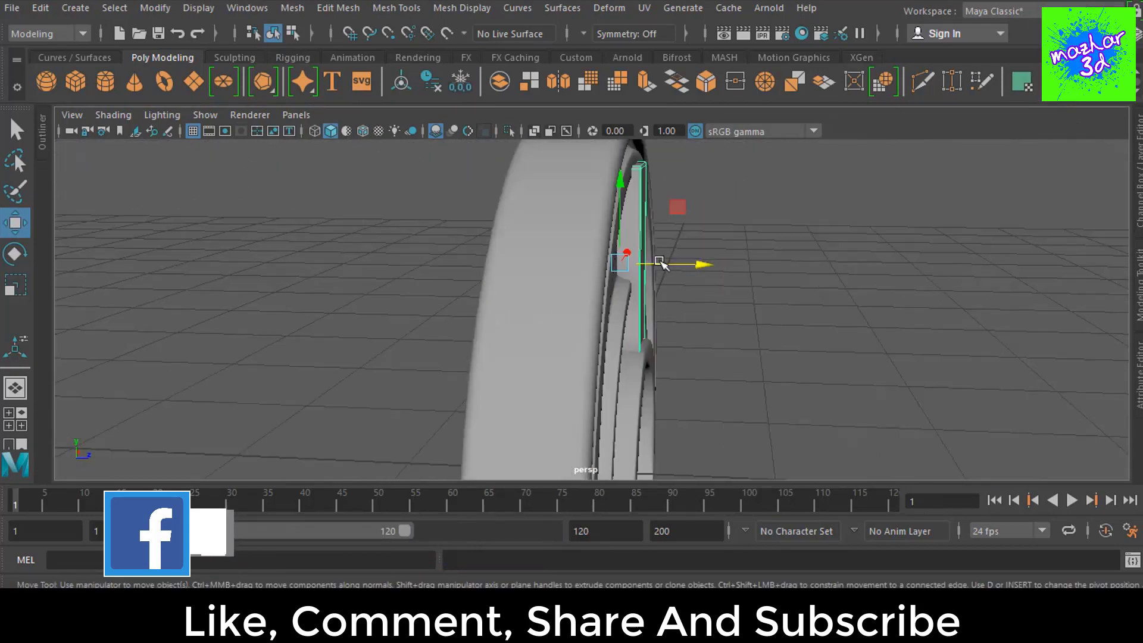
{"action": "mouse_move", "coordinate": [663, 263]}
{"action": "left_mouse_down", "text": "alt"}
{"action": "mouse_move", "coordinate": [561, 391]}
{"action": "mouse_move", "coordinate": [582, 390]}
{"action": "left_mouse_up", "text": "alt"}
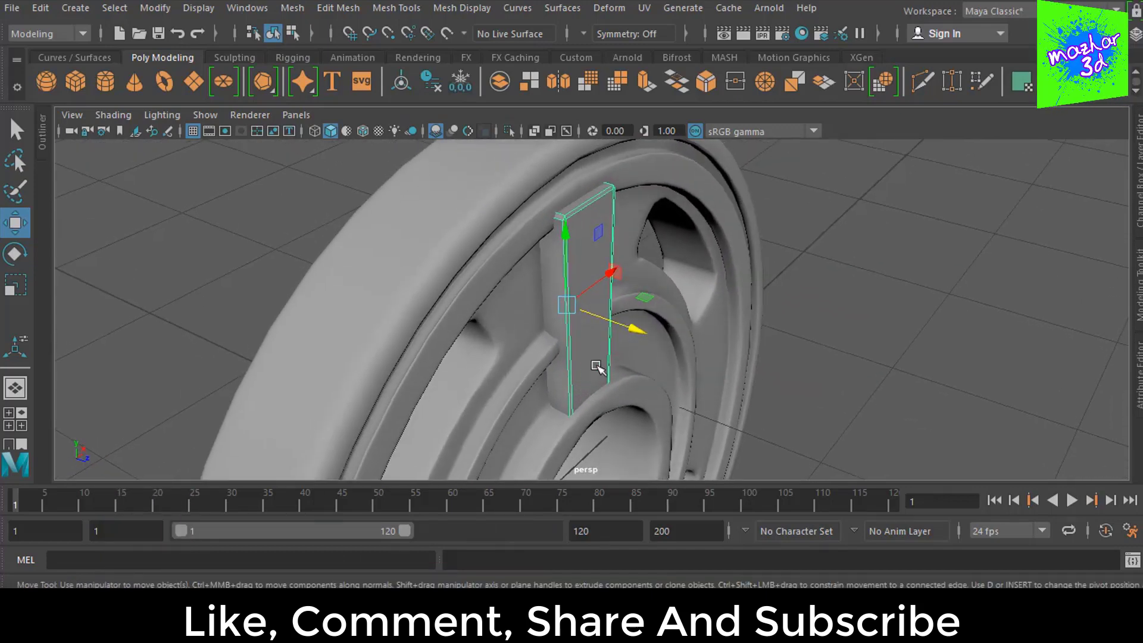
Step: Scale the post thinner across its width and view the wheel head-on
{"action": "key", "text": "r"}
{"action": "mouse_move", "coordinate": [630, 331]}
{"action": "left_mouse_down"}
{"action": "mouse_move", "coordinate": [612, 324]}
{"action": "mouse_move", "coordinate": [651, 334]}
{"action": "mouse_move", "coordinate": [631, 323]}
{"action": "left_mouse_up"}
{"action": "key", "text": "w"}
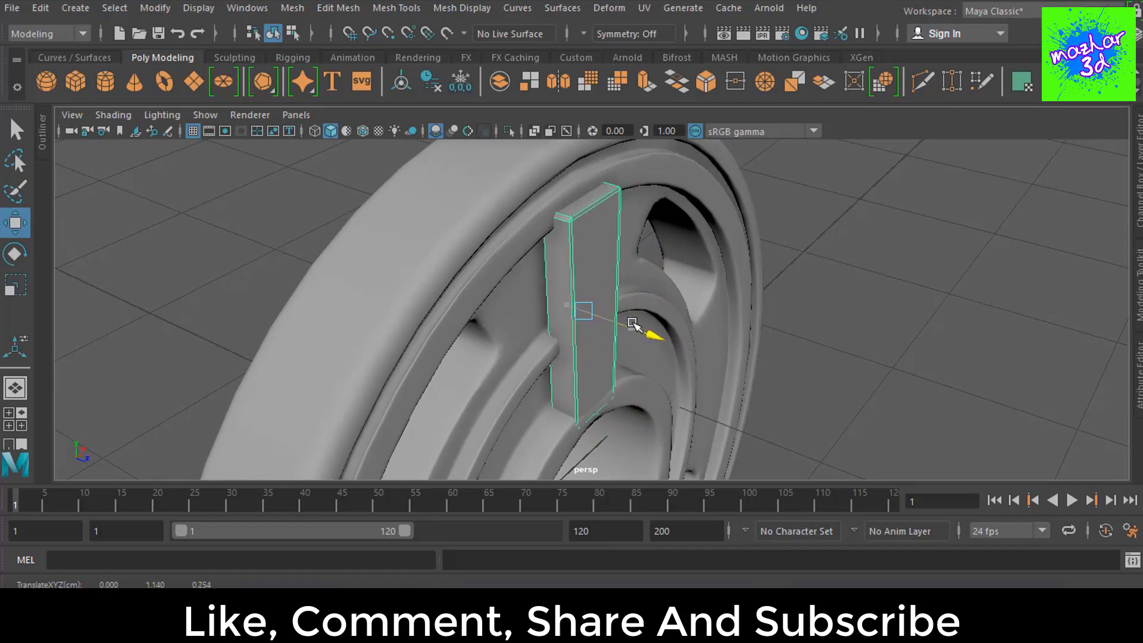
{"action": "mouse_move", "coordinate": [647, 322]}
{"action": "left_mouse_down", "text": "alt"}
{"action": "mouse_move", "coordinate": [719, 332]}
{"action": "mouse_move", "coordinate": [615, 286]}
{"action": "left_mouse_up", "text": "alt"}
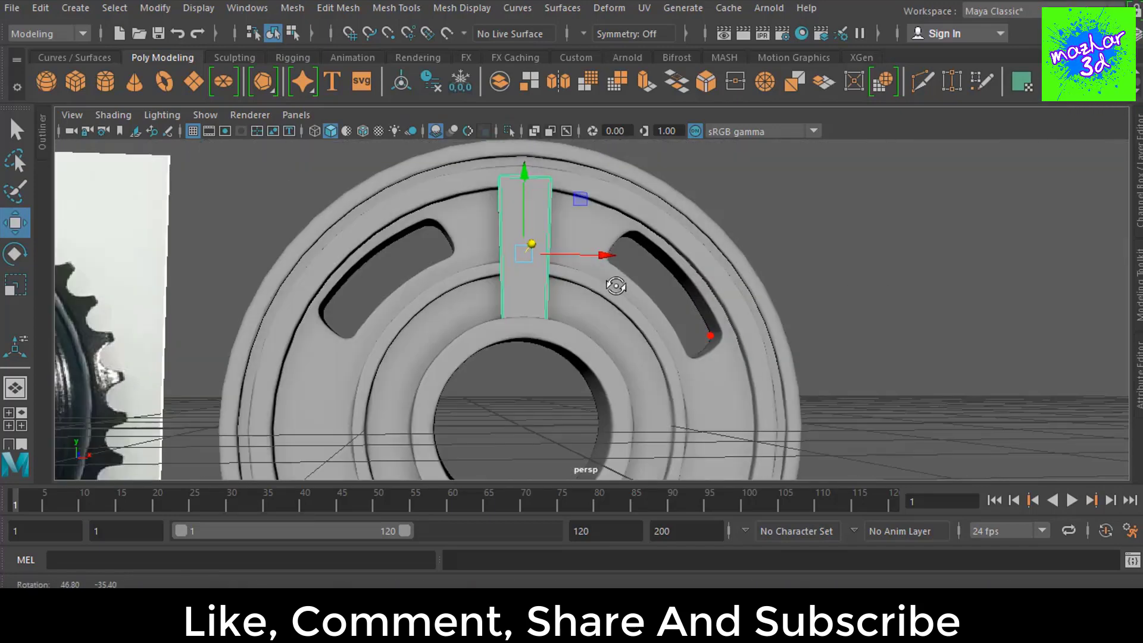
Step: In front view, drag the spoke post's pivot down to the exact wheel centre
{"action": "key", "text": "space"}
{"action": "scroll", "coordinate": [660, 345], "scroll_direction": "down", "scroll_amount": 5}
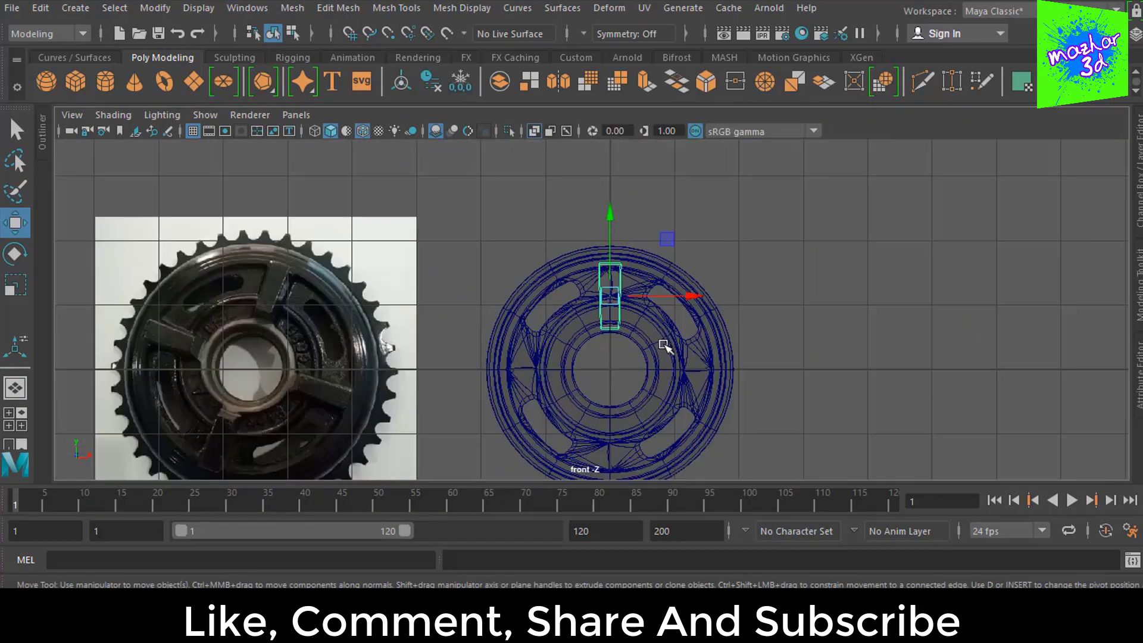
{"action": "scroll", "coordinate": [658, 277], "scroll_direction": "up", "scroll_amount": 2}
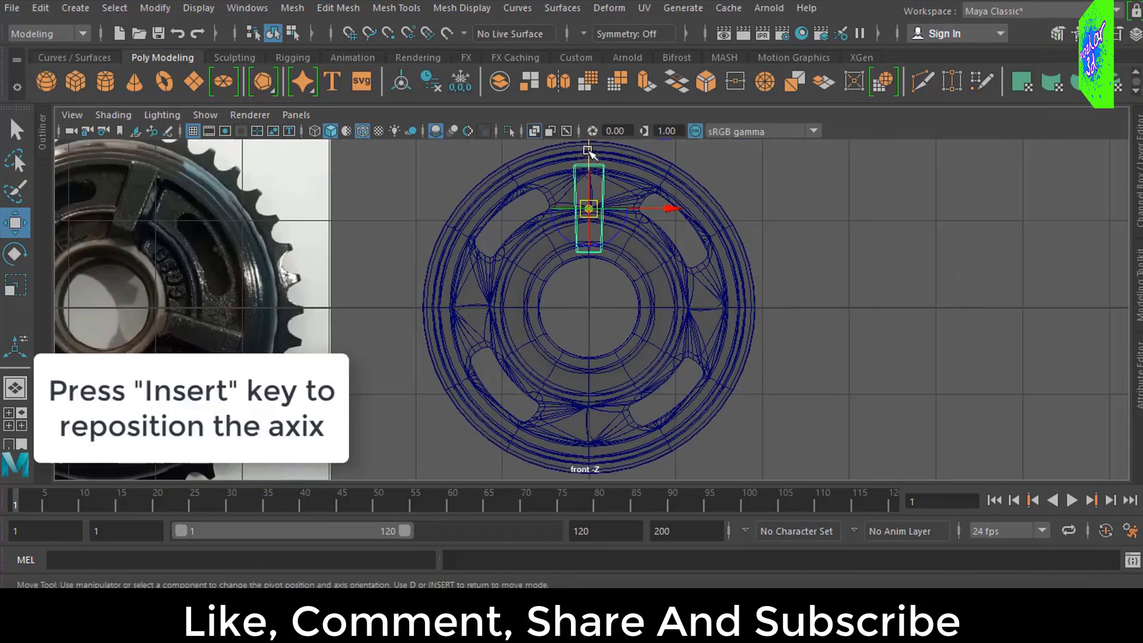
{"action": "left_click_drag", "start_coordinate": [589, 153], "coordinate": [598, 198]}
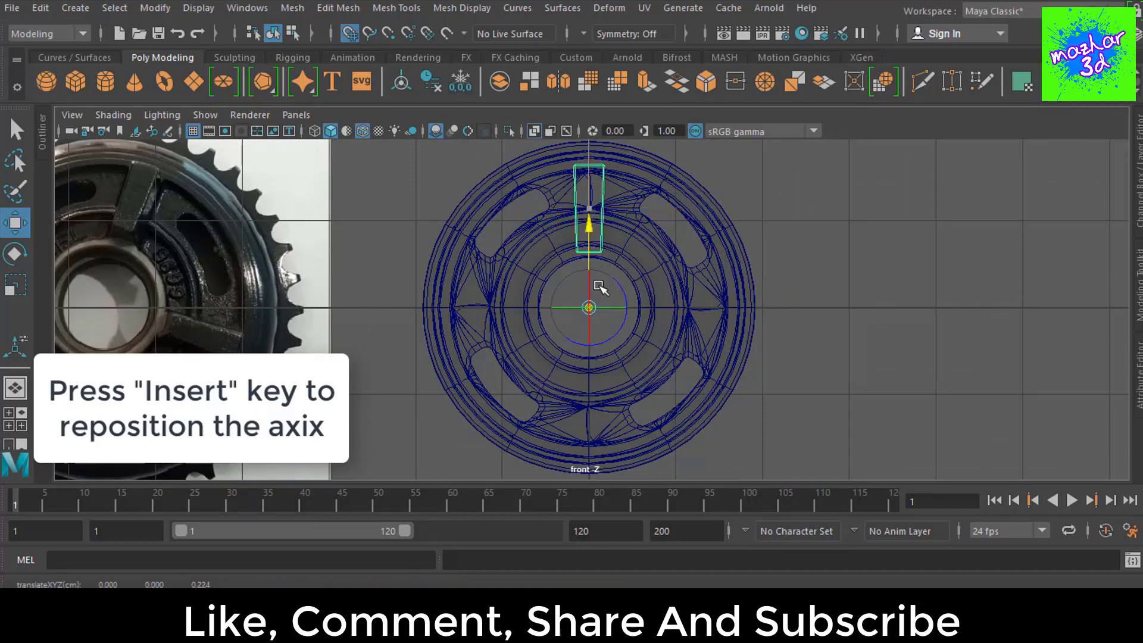
{"action": "key", "text": "Insert"}
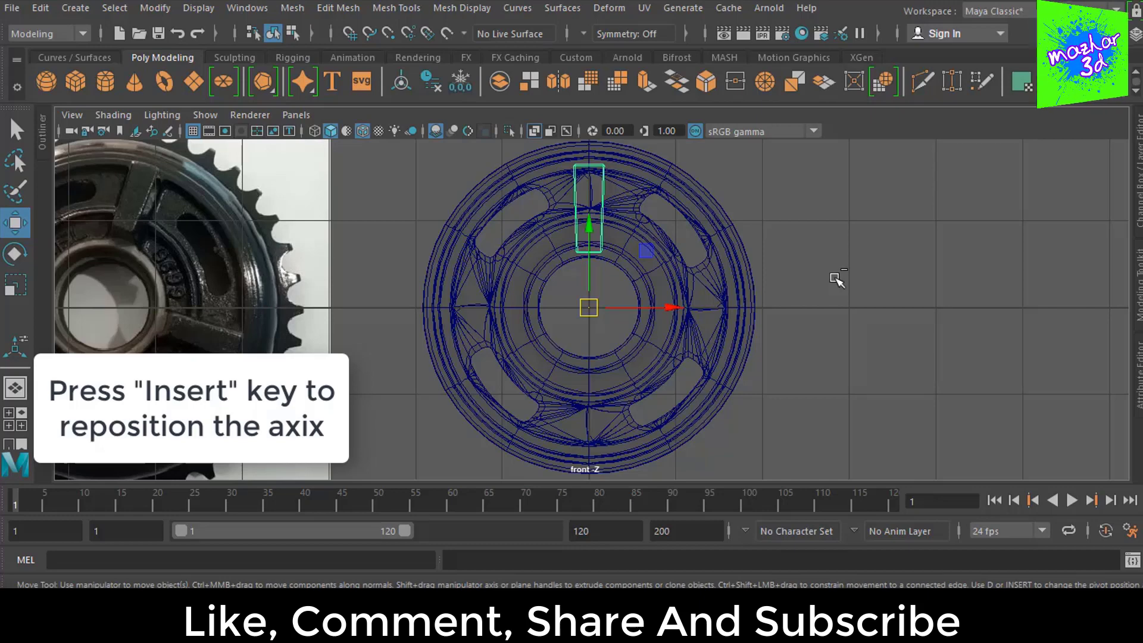
Step: Rotate-duplicate the spoke in 90° steps to four spokes, then combine them into polyUnite72
{"action": "key", "text": "e"}
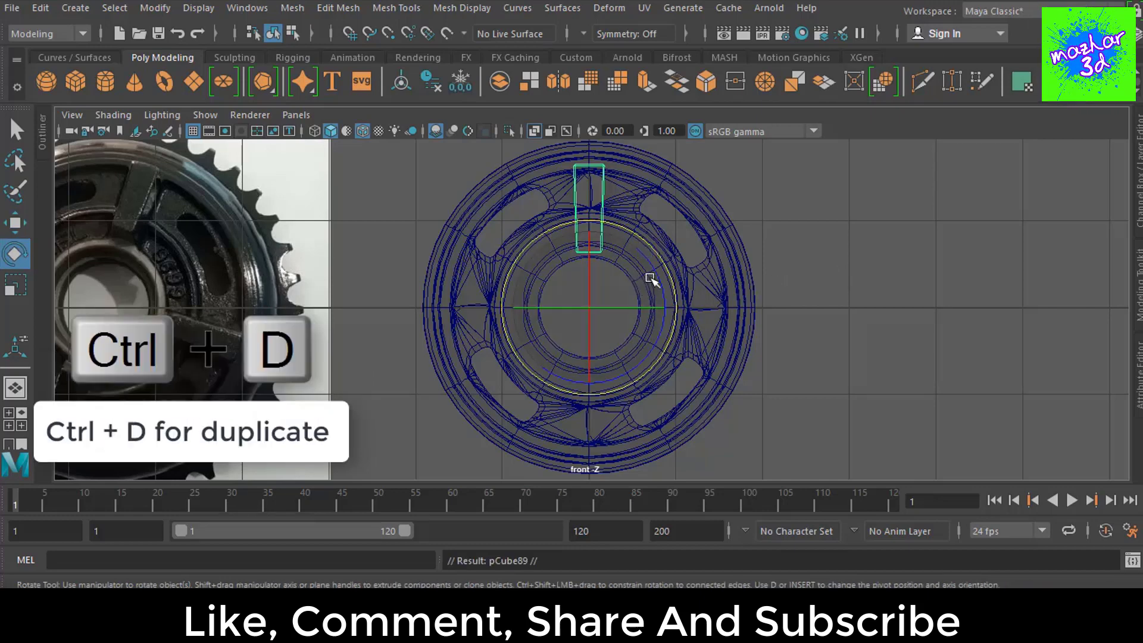
{"action": "mouse_move", "coordinate": [665, 267]}
{"action": "left_mouse_down"}
{"action": "mouse_move", "coordinate": [587, 224]}
{"action": "mouse_move", "coordinate": [518, 279]}
{"action": "left_mouse_up"}
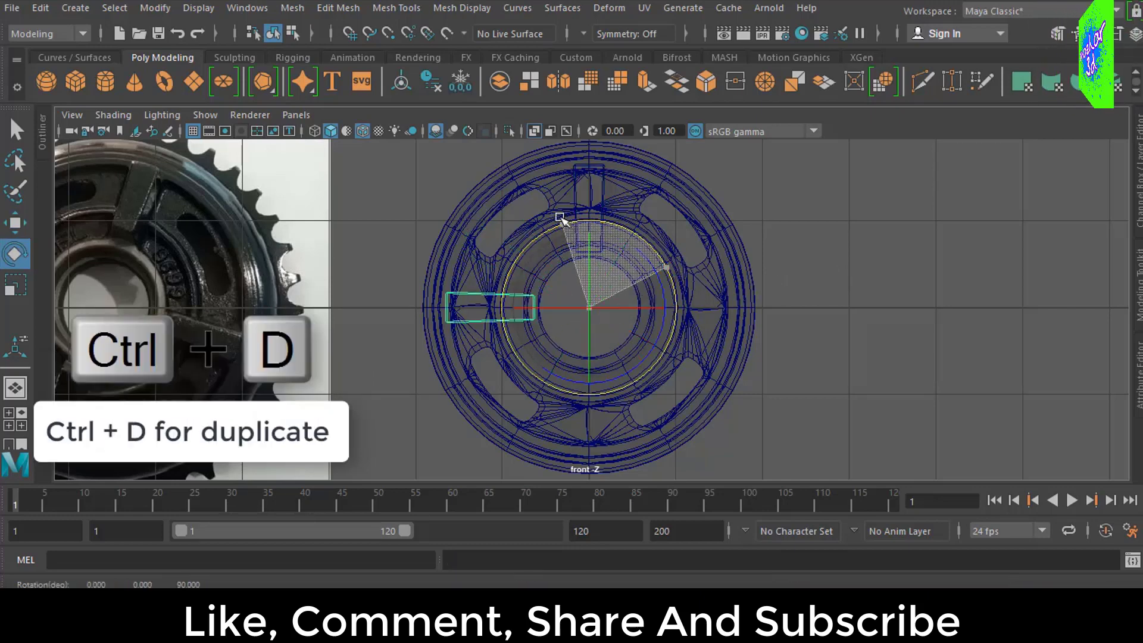
{"action": "key", "text": "shift+d"}
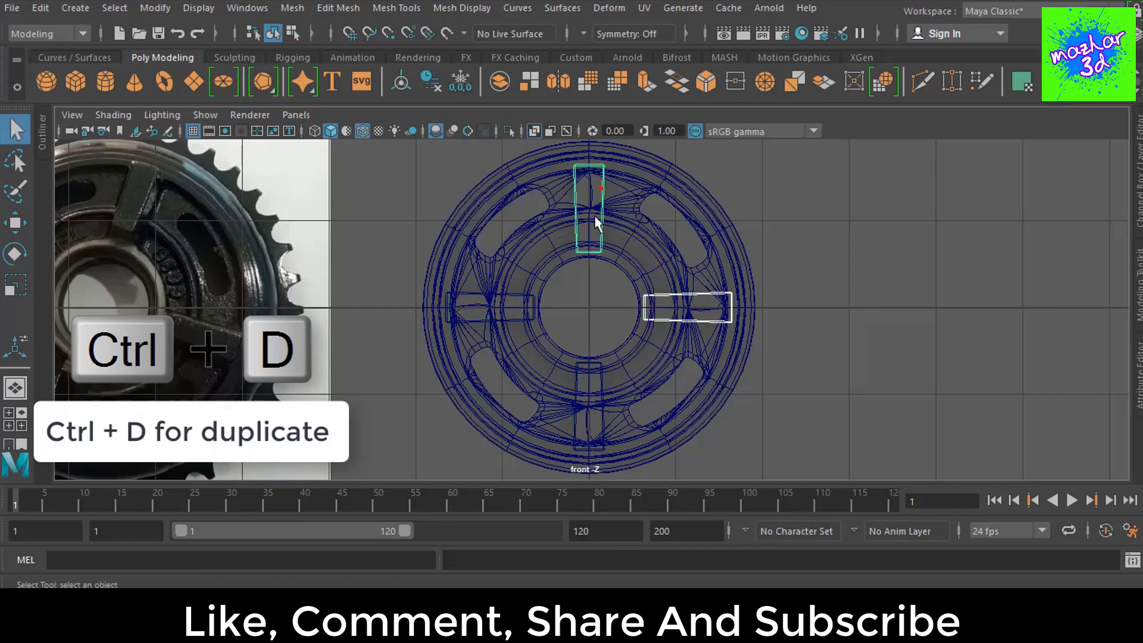
{"action": "left_click", "coordinate": [513, 310]}
{"action": "left_click", "coordinate": [594, 388], "text": "shift"}
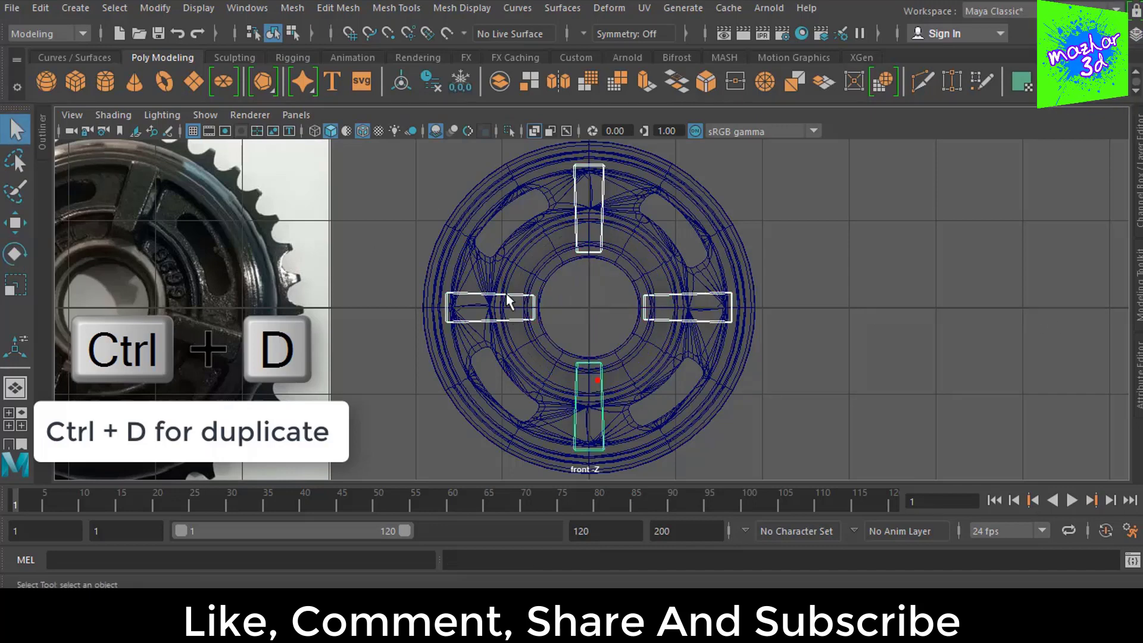
{"action": "left_click", "coordinate": [293, 8]}
{"action": "left_click", "coordinate": [315, 66]}
Step: Return to the perspective view and turn on smooth mesh preview
{"action": "key", "text": "space"}
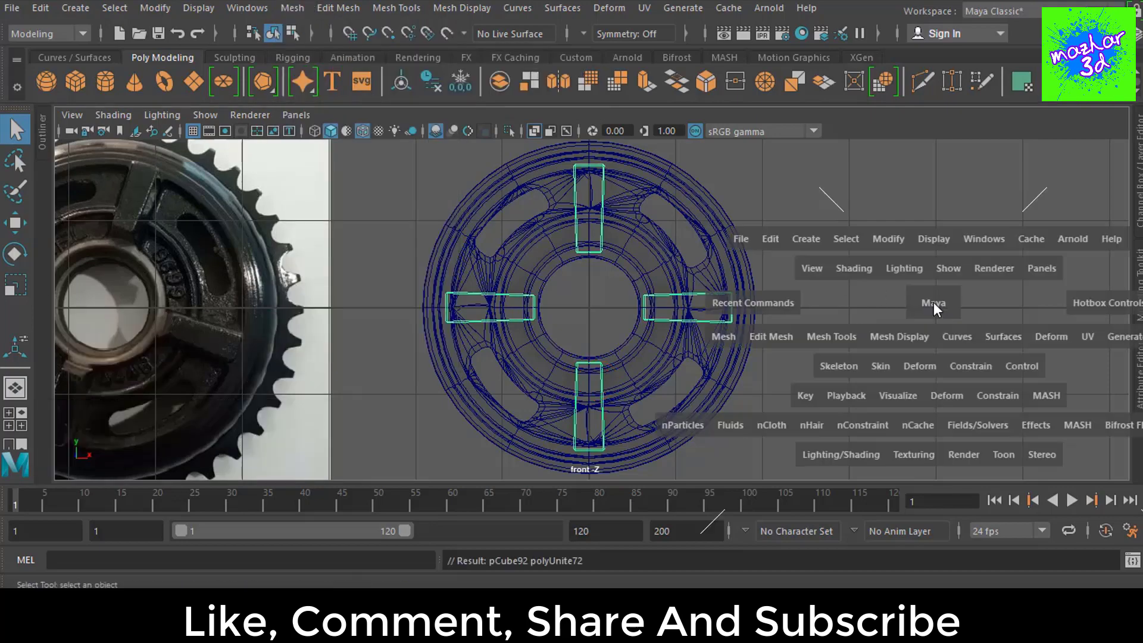
{"action": "key", "text": "space"}
{"action": "mouse_move", "coordinate": [783, 366]}
{"action": "left_mouse_down", "text": "alt"}
{"action": "mouse_move", "coordinate": [811, 367]}
{"action": "mouse_move", "coordinate": [765, 261]}
{"action": "mouse_move", "coordinate": [569, 197]}
{"action": "left_mouse_up", "text": "alt"}
{"action": "key", "text": "3"}
{"action": "left_click", "coordinate": [765, 265]}
{"action": "scroll", "coordinate": [766, 260], "scroll_direction": "up", "scroll_amount": 3}
{"action": "left_click", "coordinate": [574, 200]}
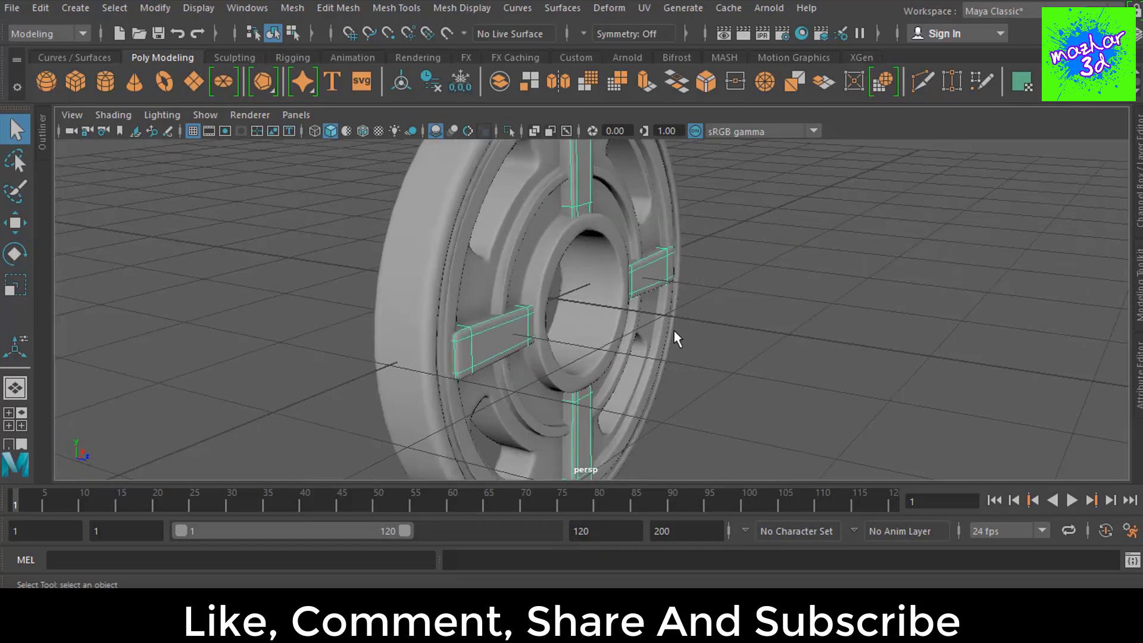
Step: Move the spoke cross forward along Z by about 0.23 units
{"action": "key", "text": "w"}
{"action": "left_click_drag", "start_coordinate": [625, 312], "coordinate": [650, 375]}
{"action": "scroll", "coordinate": [637, 357], "scroll_direction": "down", "scroll_amount": 3}
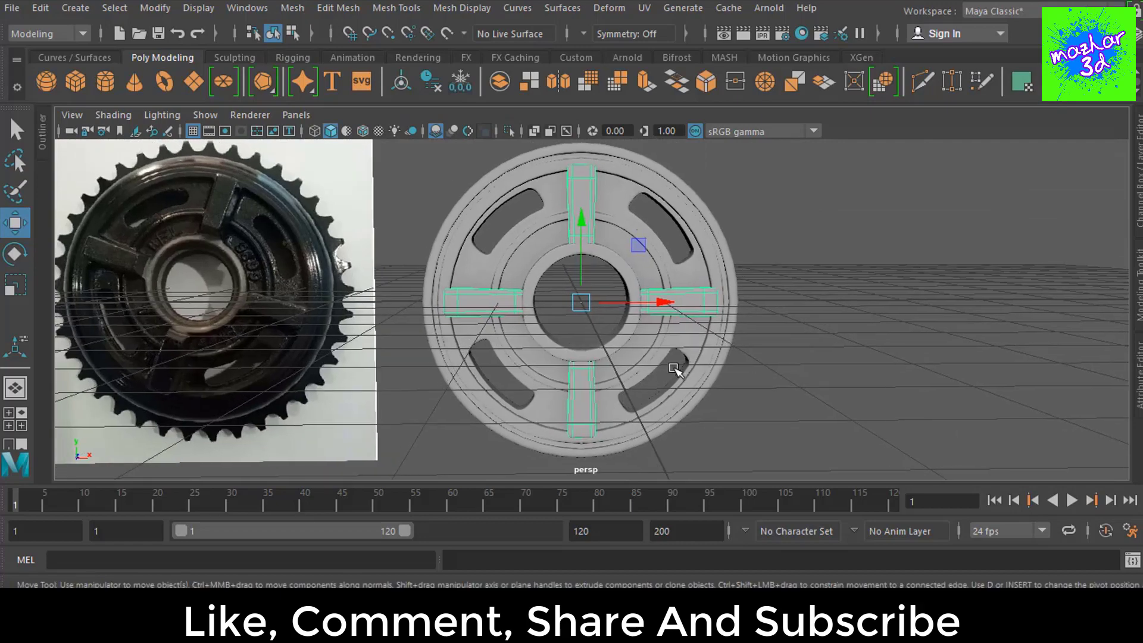
{"action": "left_click_drag", "start_coordinate": [674, 369], "coordinate": [802, 372], "text": "alt"}
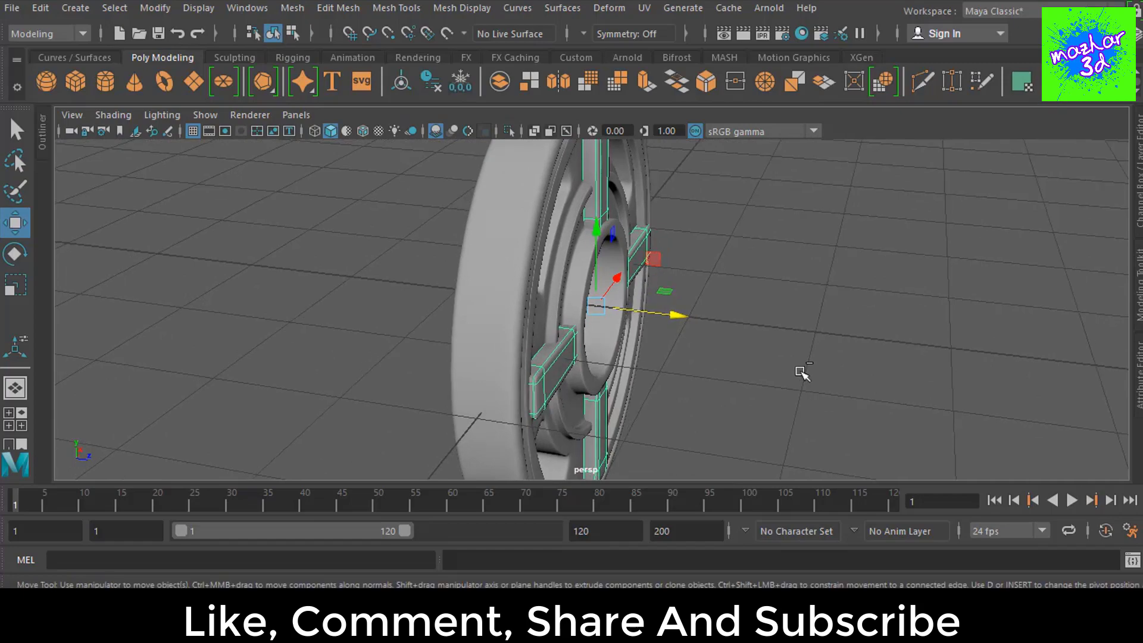
{"action": "key", "text": "space"}
{"action": "key", "text": "space"}
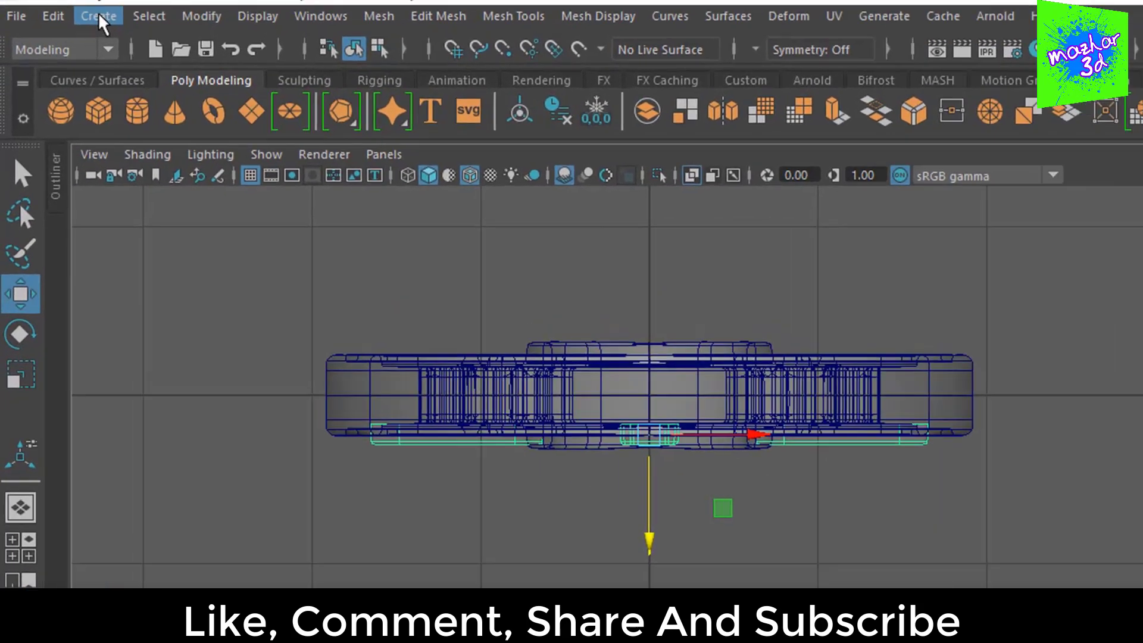
Step: Delete all construction history by type
{"action": "left_click", "coordinate": [41, 7]}
{"action": "mouse_move", "coordinate": [202, 488]}
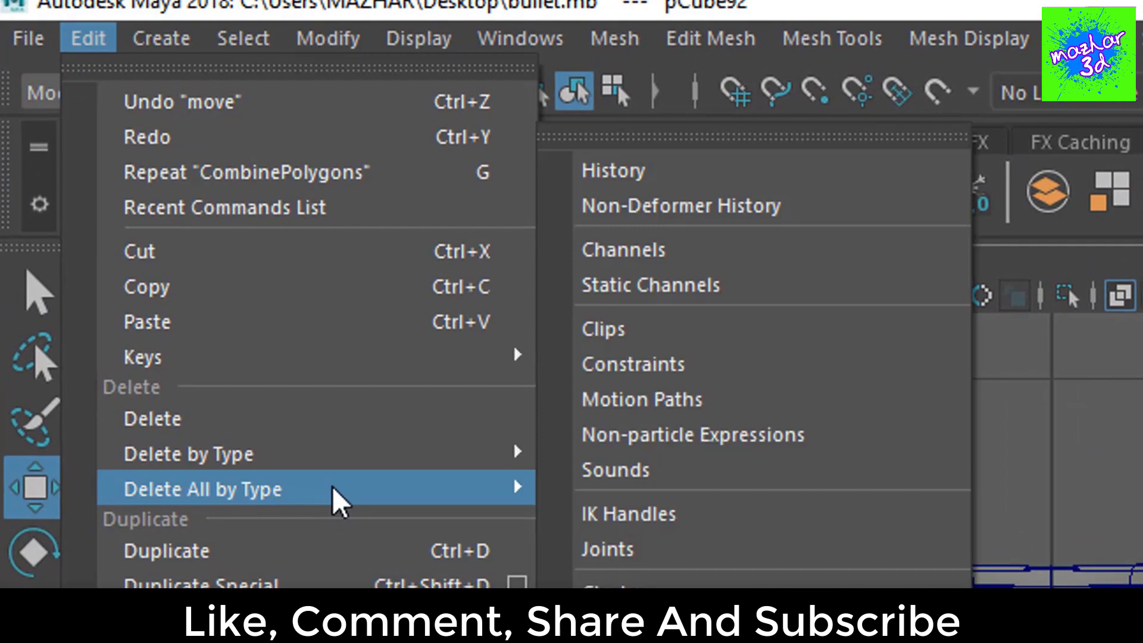
{"action": "left_click", "coordinate": [411, 579]}
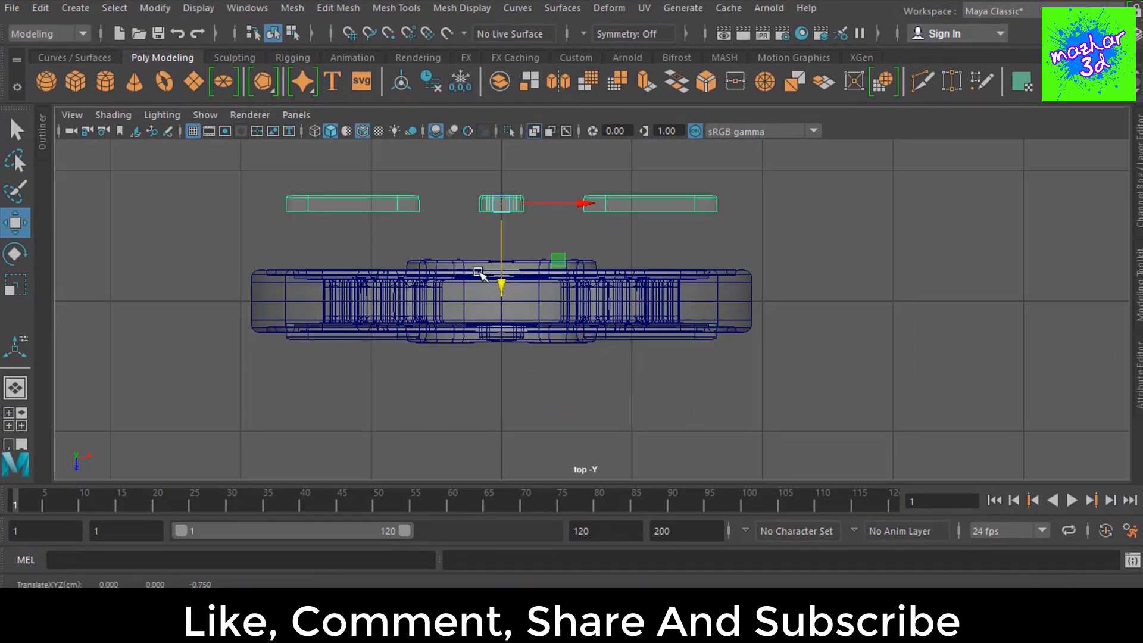
{"action": "key", "text": "space"}
{"action": "key", "text": "space"}
{"action": "mouse_move", "coordinate": [783, 250]}
{"action": "left_mouse_down", "text": "alt"}
{"action": "mouse_move", "coordinate": [689, 306]}
{"action": "mouse_move", "coordinate": [602, 293]}
{"action": "left_mouse_up", "text": "alt"}
Step: Move the spoke cross back along Z to about -0.231, seating it in the gear
{"action": "middle_click_drag", "start_coordinate": [602, 292], "coordinate": [607, 311]}
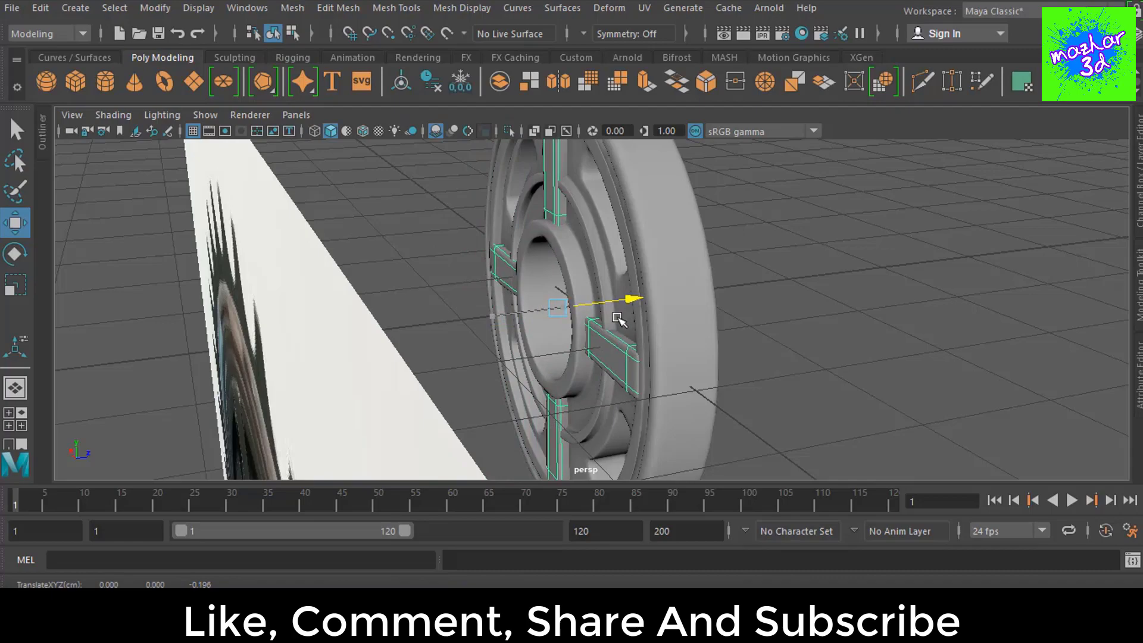
{"action": "mouse_move", "coordinate": [618, 320]}
{"action": "left_mouse_down", "text": "alt"}
{"action": "mouse_move", "coordinate": [642, 395]}
{"action": "mouse_move", "coordinate": [587, 396]}
{"action": "mouse_move", "coordinate": [617, 416]}
{"action": "mouse_move", "coordinate": [767, 387]}
{"action": "mouse_move", "coordinate": [875, 414]}
{"action": "mouse_move", "coordinate": [783, 365]}
{"action": "mouse_move", "coordinate": [658, 339]}
{"action": "left_mouse_up", "text": "alt"}
{"action": "scroll", "coordinate": [733, 351], "scroll_direction": "up", "scroll_amount": 5}
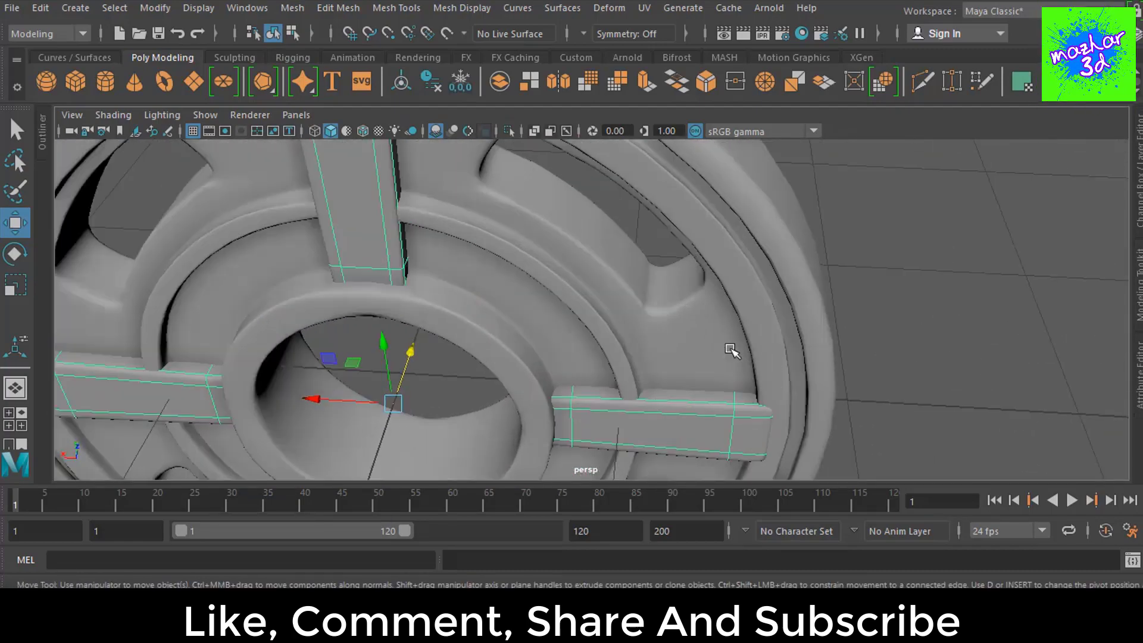
{"action": "mouse_move", "coordinate": [732, 351]}
{"action": "left_mouse_down", "text": "alt"}
{"action": "mouse_move", "coordinate": [541, 323]}
{"action": "mouse_move", "coordinate": [81, 342]}
{"action": "mouse_move", "coordinate": [510, 358]}
{"action": "mouse_move", "coordinate": [595, 229]}
{"action": "left_mouse_up", "text": "alt"}
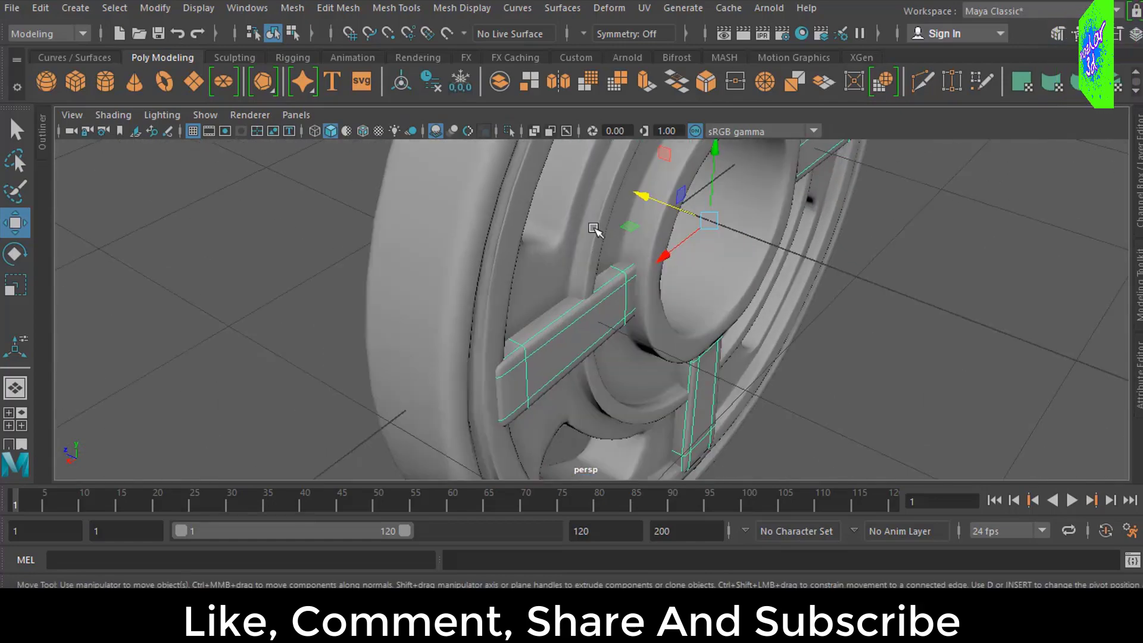
{"action": "mouse_move", "coordinate": [598, 304]}
{"action": "left_mouse_down", "text": "alt"}
{"action": "mouse_move", "coordinate": [748, 301]}
{"action": "mouse_move", "coordinate": [671, 303]}
{"action": "mouse_move", "coordinate": [612, 238]}
{"action": "left_mouse_up", "text": "alt"}
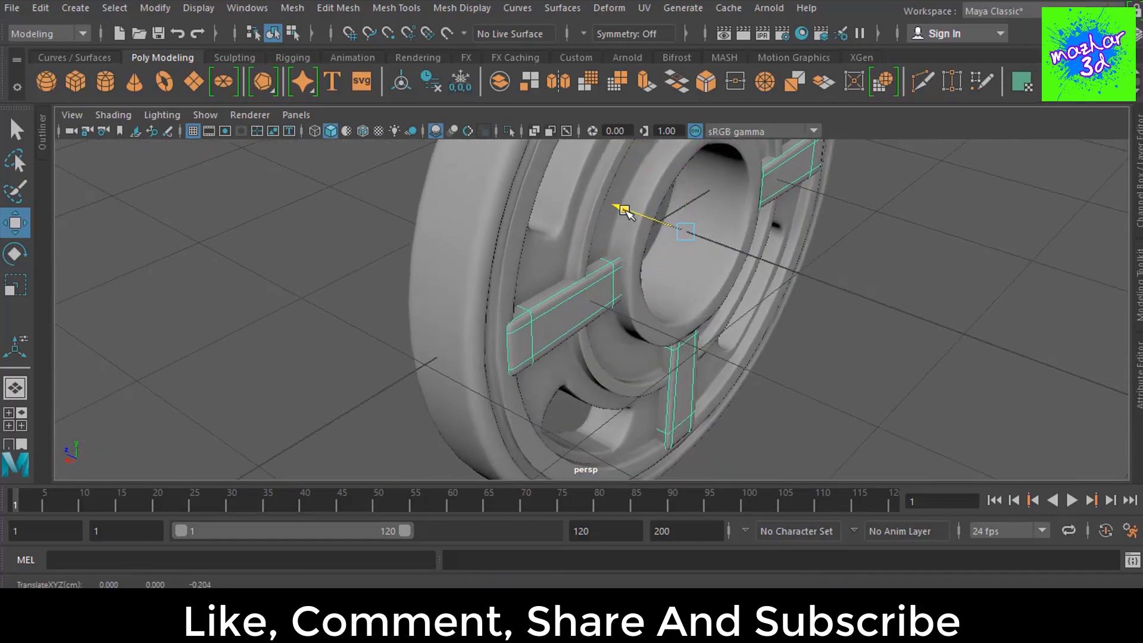
{"action": "mouse_move", "coordinate": [681, 220]}
{"action": "left_mouse_down"}
{"action": "mouse_move", "coordinate": [627, 211]}
{"action": "mouse_move", "coordinate": [727, 327]}
{"action": "mouse_move", "coordinate": [748, 317]}
{"action": "mouse_move", "coordinate": [604, 332]}
{"action": "left_mouse_up"}
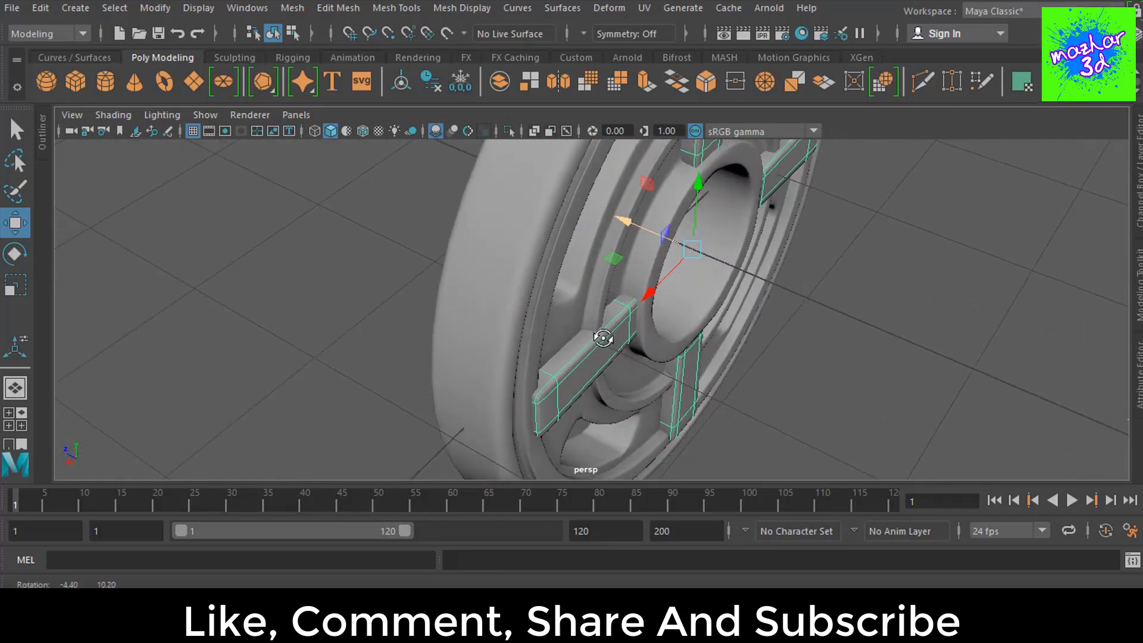
{"action": "left_click", "coordinate": [628, 221]}
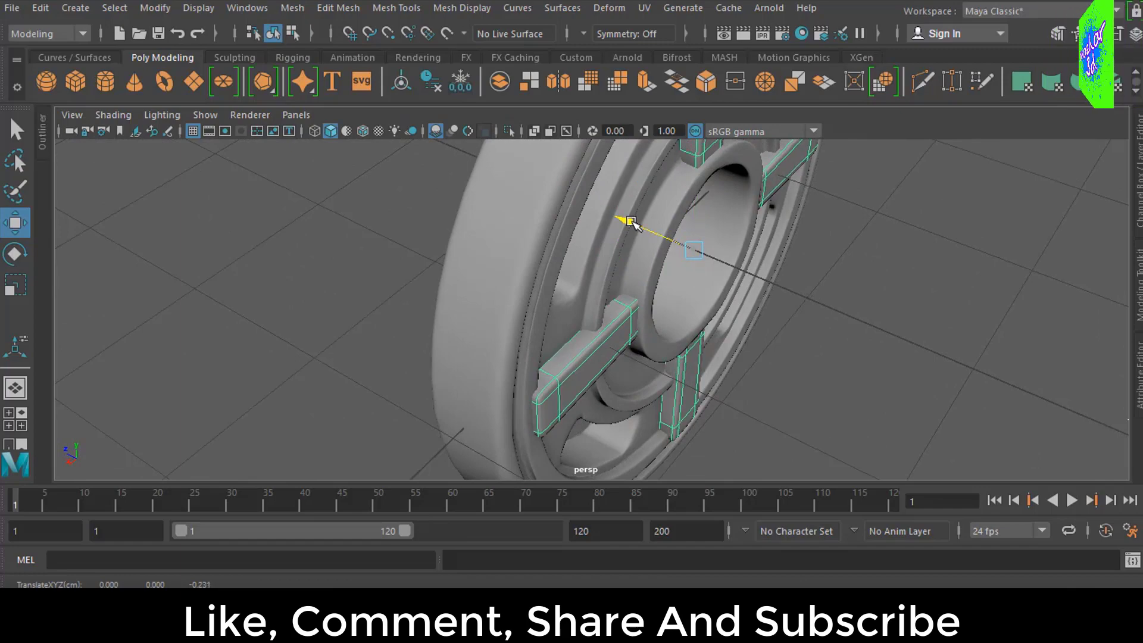
{"action": "mouse_move", "coordinate": [628, 222]}
{"action": "left_mouse_down", "text": "alt"}
{"action": "mouse_move", "coordinate": [898, 331]}
{"action": "mouse_move", "coordinate": [732, 355]}
{"action": "mouse_move", "coordinate": [524, 267]}
{"action": "mouse_move", "coordinate": [822, 292]}
{"action": "mouse_move", "coordinate": [887, 271]}
{"action": "mouse_move", "coordinate": [785, 325]}
{"action": "left_mouse_up", "text": "alt"}
Step: Create a polygon pipe at the gear centre in the front view
{"action": "scroll", "coordinate": [786, 325], "scroll_direction": "up", "scroll_amount": 3}
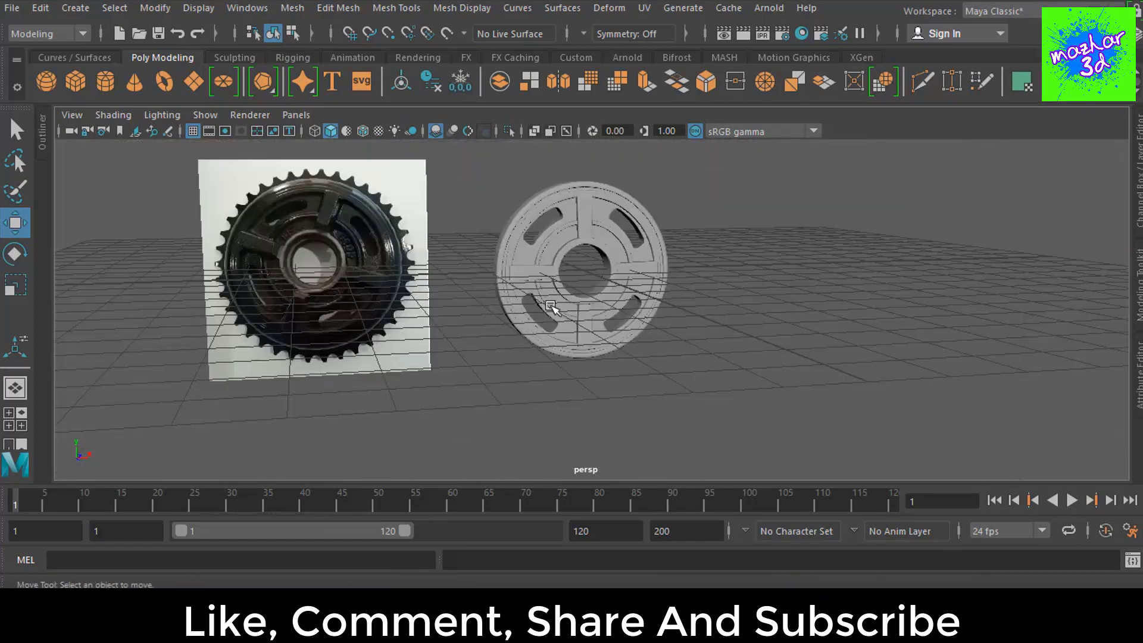
{"action": "key", "text": "space"}
{"action": "key", "text": "space"}
{"action": "scroll", "coordinate": [650, 342], "scroll_direction": "down", "scroll_amount": 2}
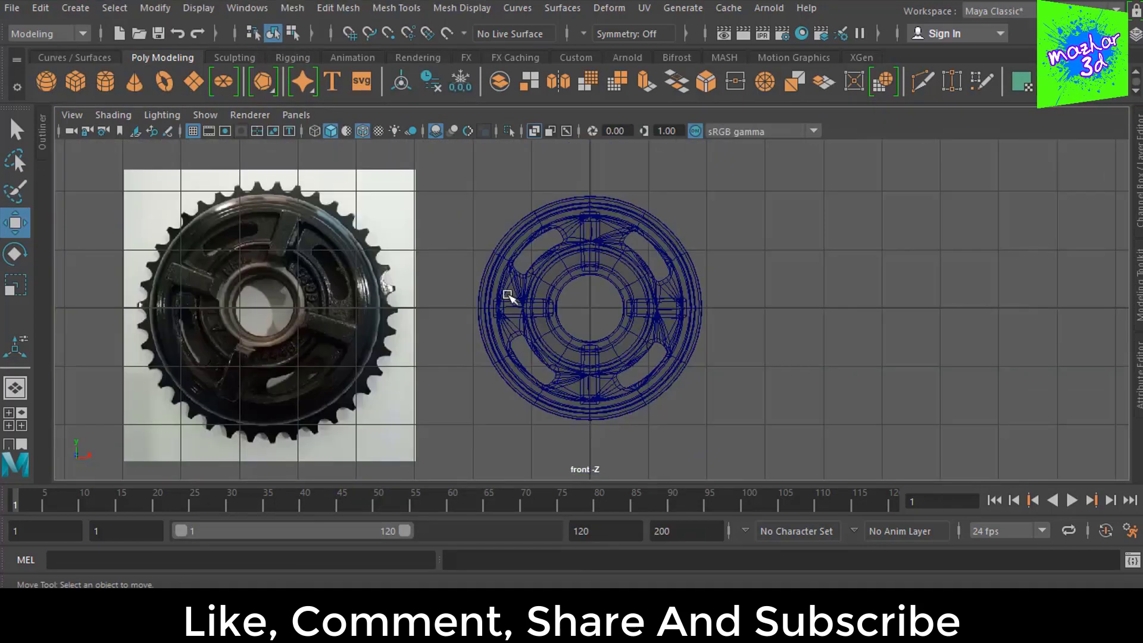
{"action": "middle_click_drag", "start_coordinate": [783, 295], "coordinate": [771, 306], "text": "alt"}
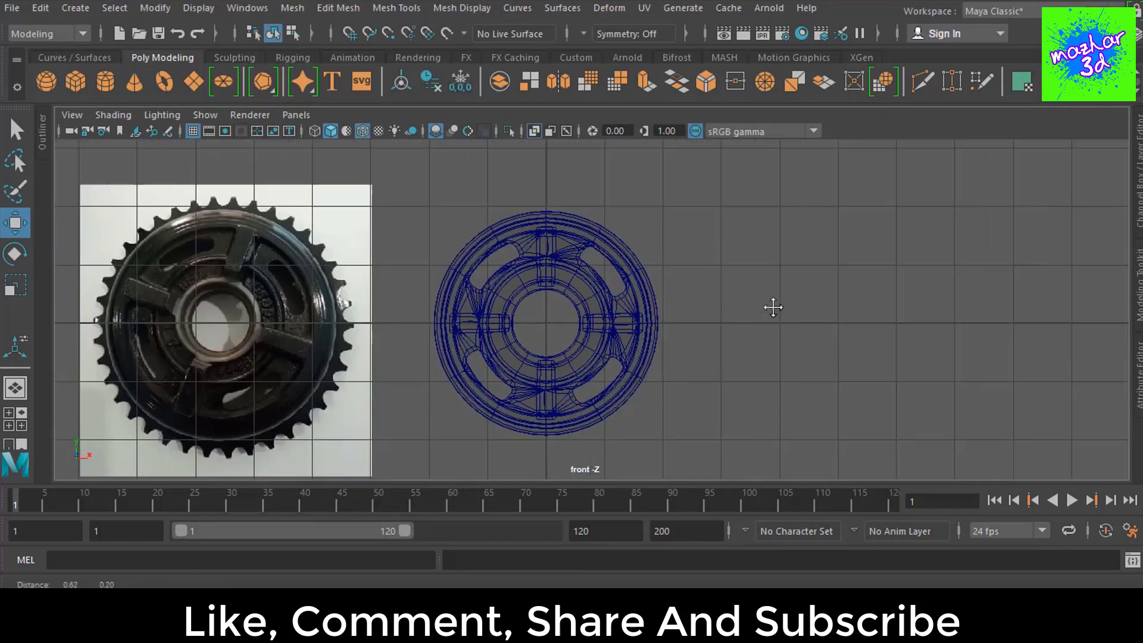
{"action": "middle_click_drag", "start_coordinate": [462, 230], "coordinate": [797, 223], "text": "alt"}
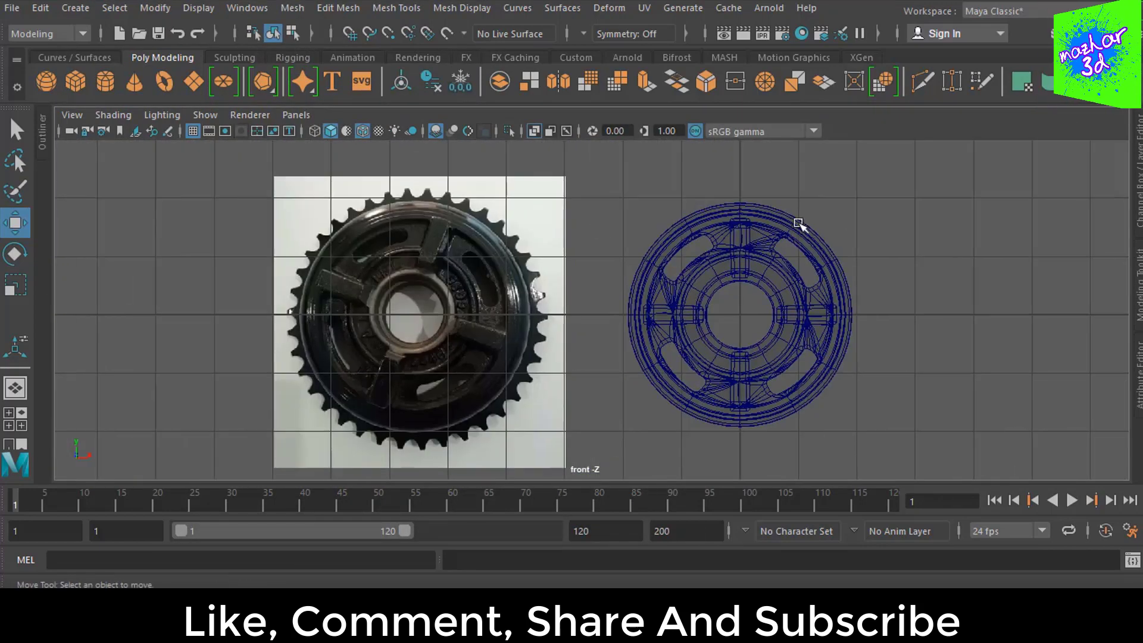
{"action": "left_click", "coordinate": [435, 229]}
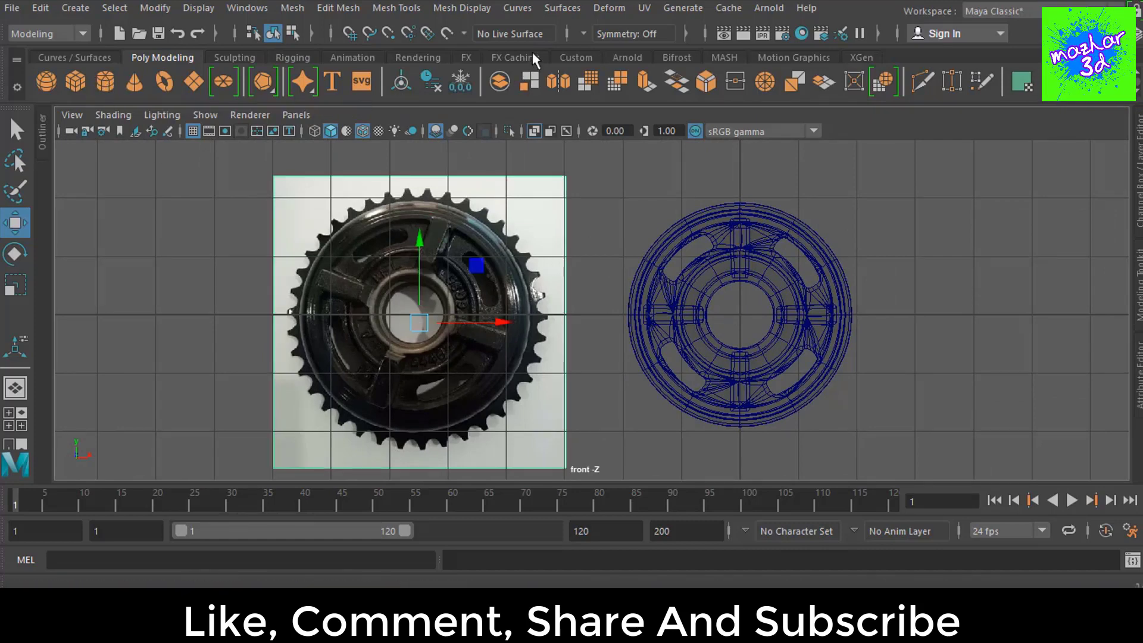
{"action": "left_click", "coordinate": [588, 56]}
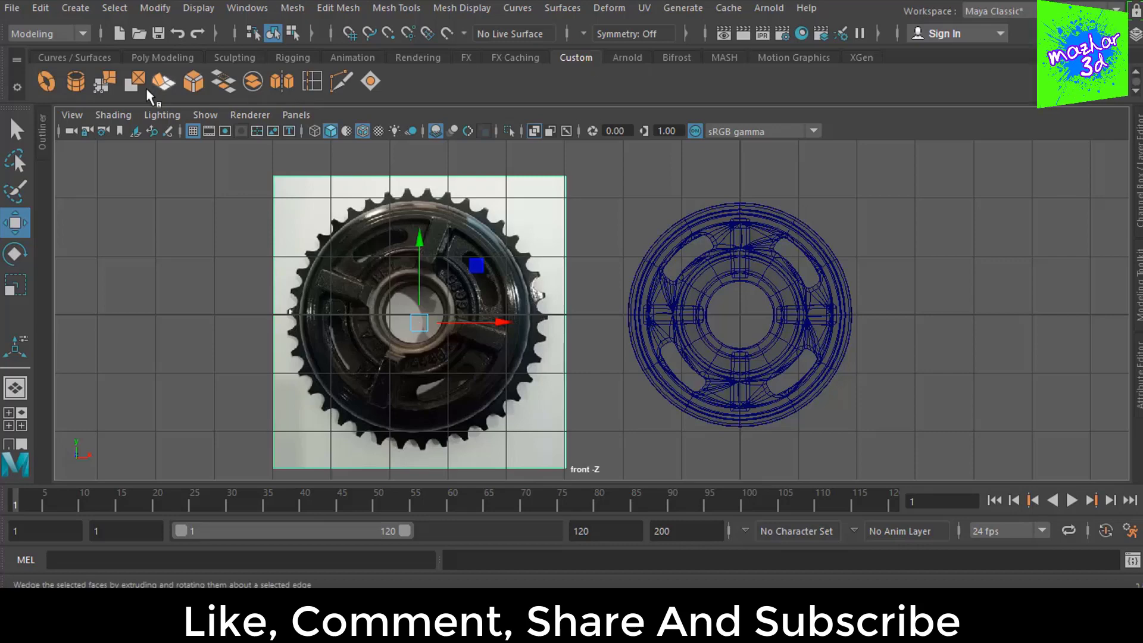
{"action": "left_click", "coordinate": [83, 84]}
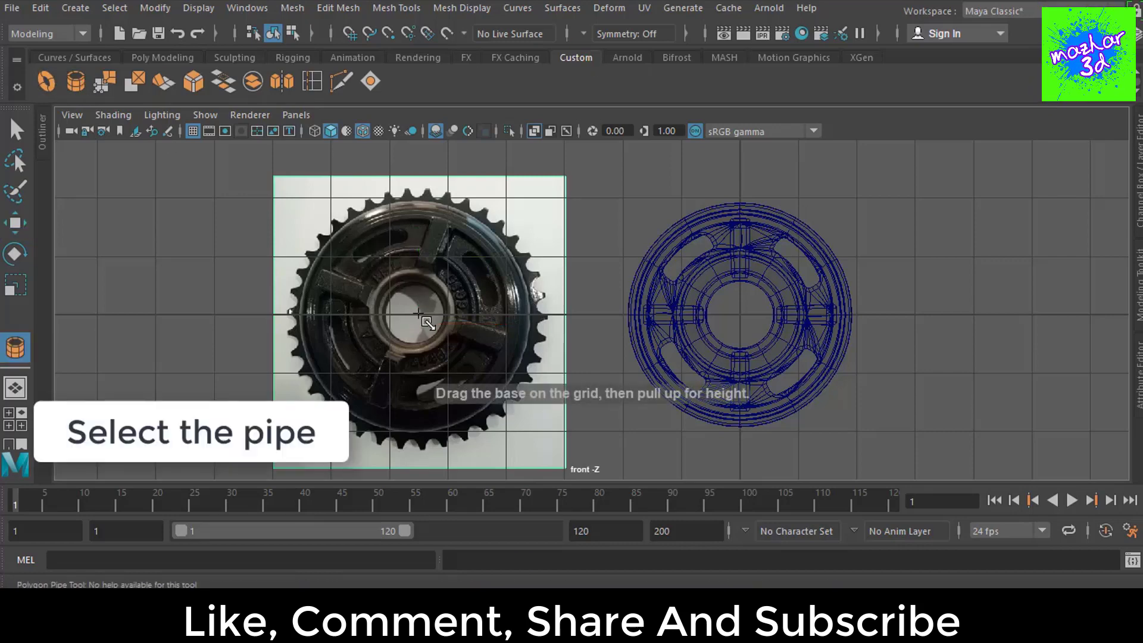
{"action": "left_click_drag", "start_coordinate": [419, 314], "coordinate": [450, 315]}
Step: Rotate the pipe 90° to face front and centre it on the hub
{"action": "key", "text": "e"}
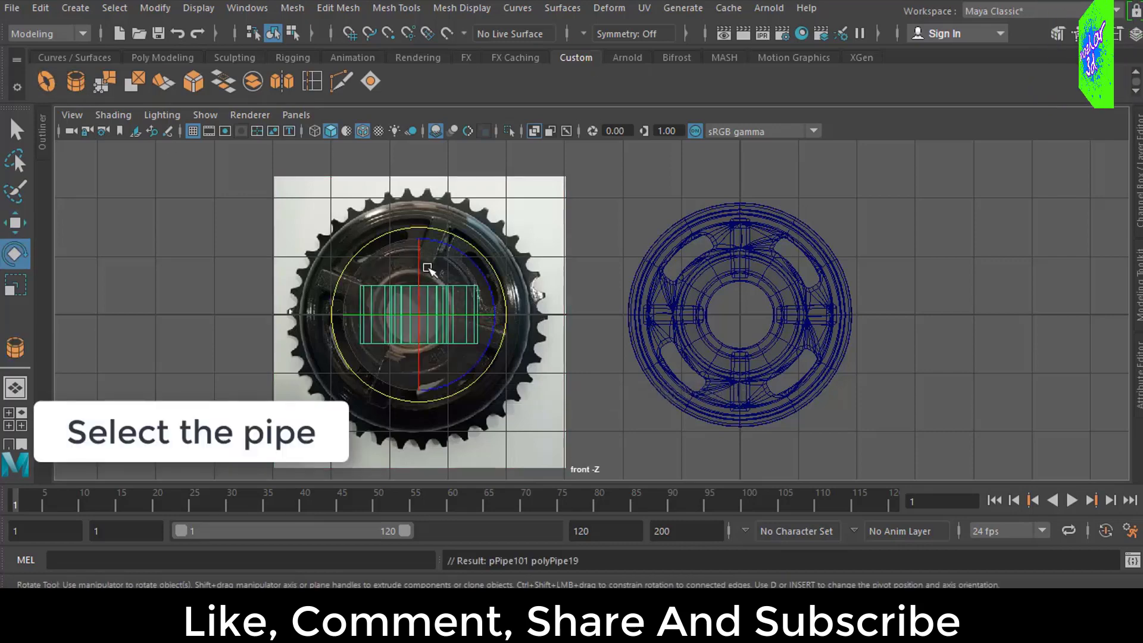
{"action": "left_click_drag", "start_coordinate": [427, 268], "coordinate": [424, 369]}
{"action": "key", "text": "w"}
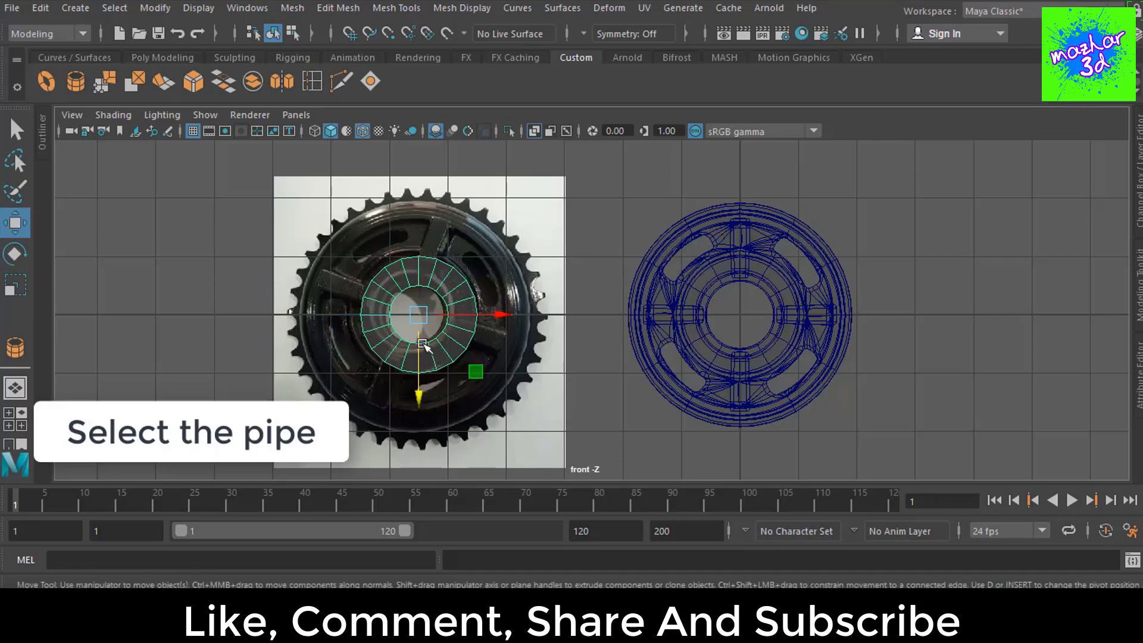
{"action": "scroll", "coordinate": [424, 369], "scroll_direction": "up", "scroll_amount": 1}
{"action": "middle_click_drag", "start_coordinate": [424, 369], "coordinate": [525, 331], "text": "alt"}
{"action": "scroll", "coordinate": [525, 330], "scroll_direction": "up", "scroll_amount": 1}
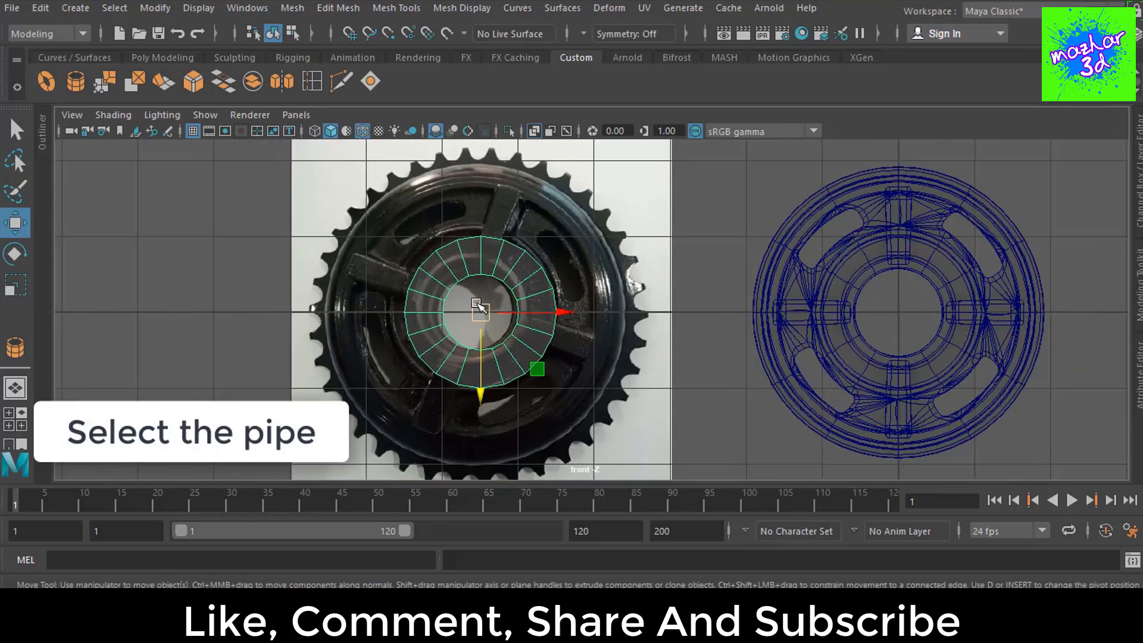
{"action": "left_click_drag", "start_coordinate": [480, 308], "coordinate": [473, 315]}
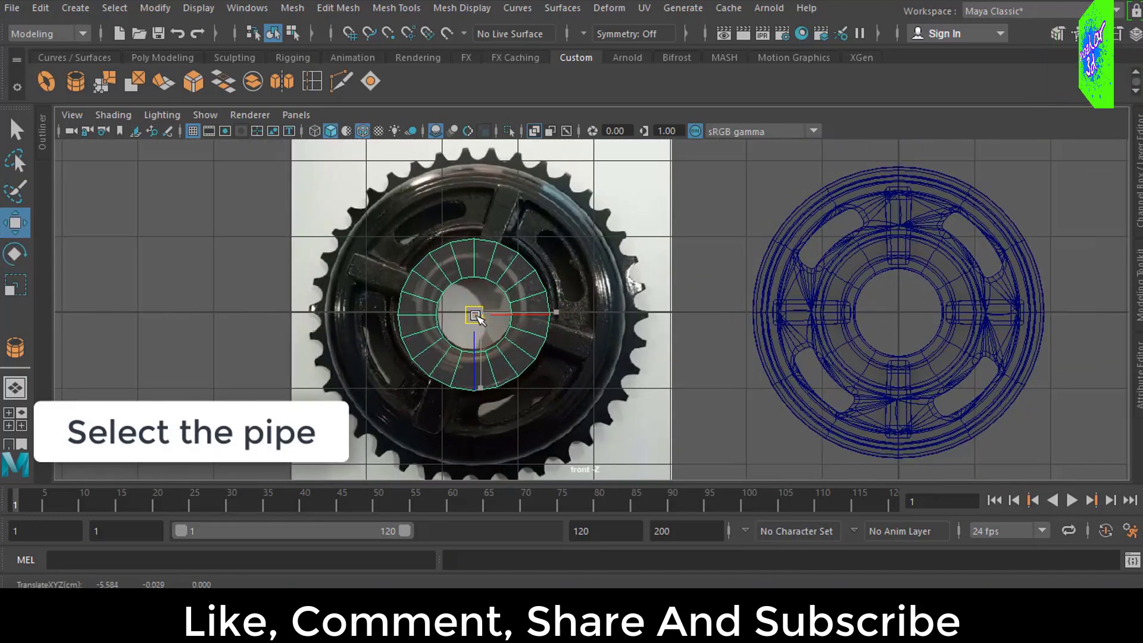
{"action": "left_click", "coordinate": [1134, 29]}
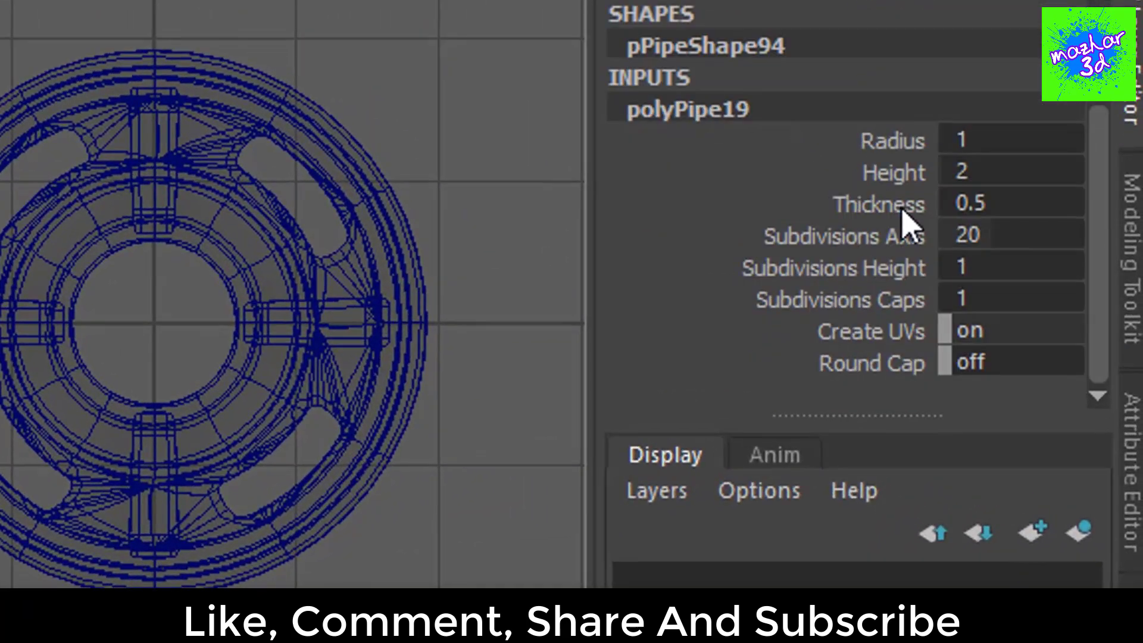
Step: Set polyPipe19's Radius to 2 and Subdivisions Axis to 40
{"action": "double_click", "coordinate": [979, 134]}
{"action": "type", "text": "2"}
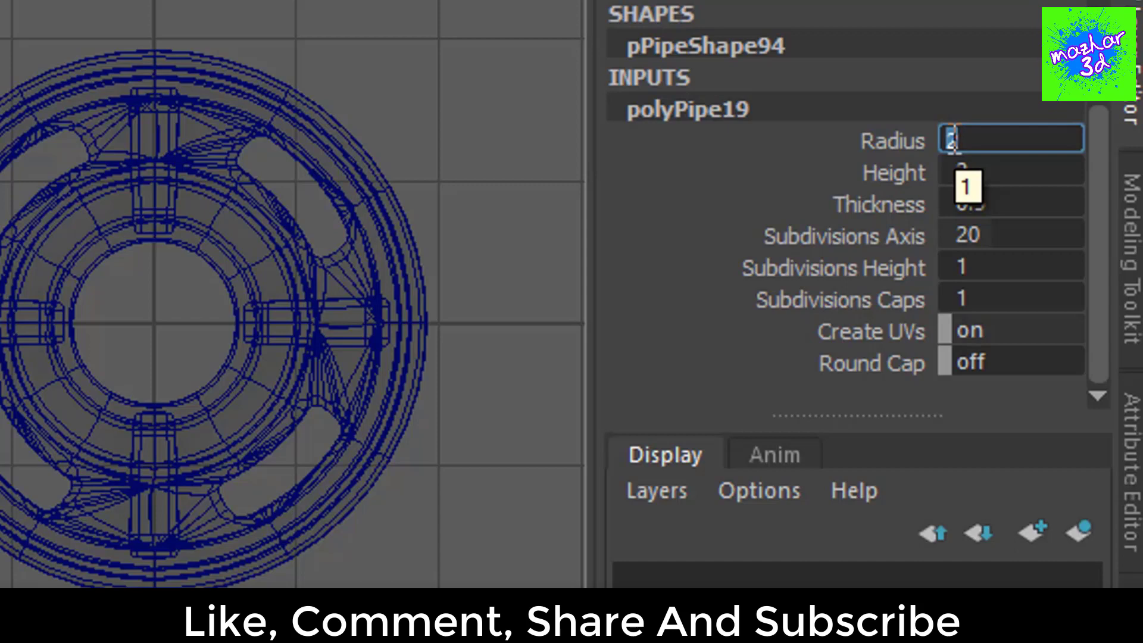
{"action": "key", "text": "Return"}
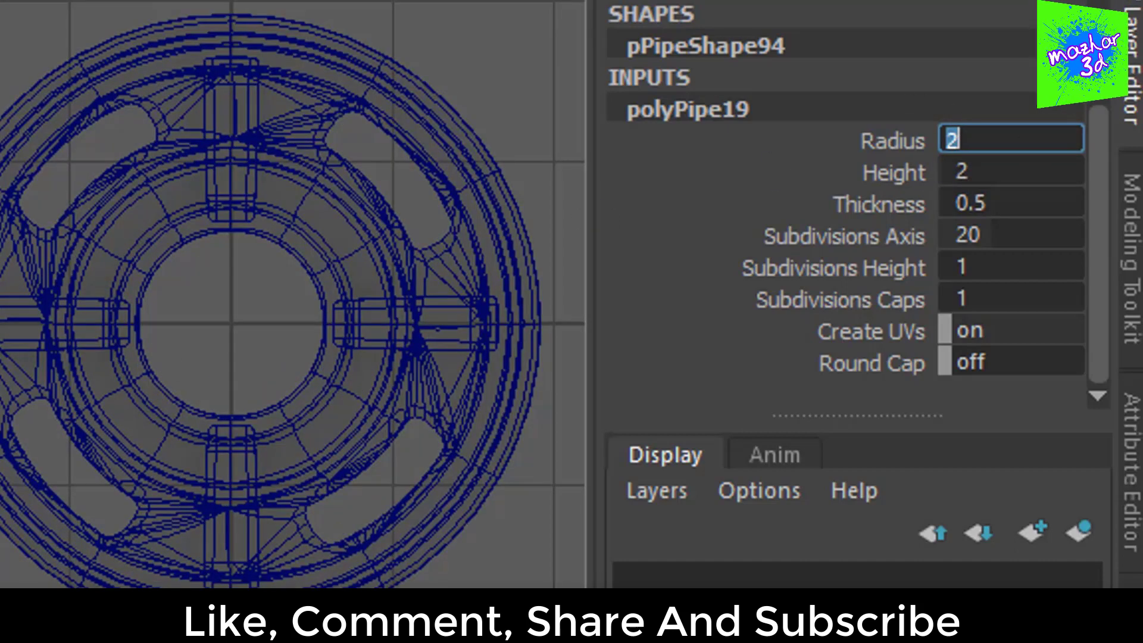
{"action": "left_click", "coordinate": [1136, 36]}
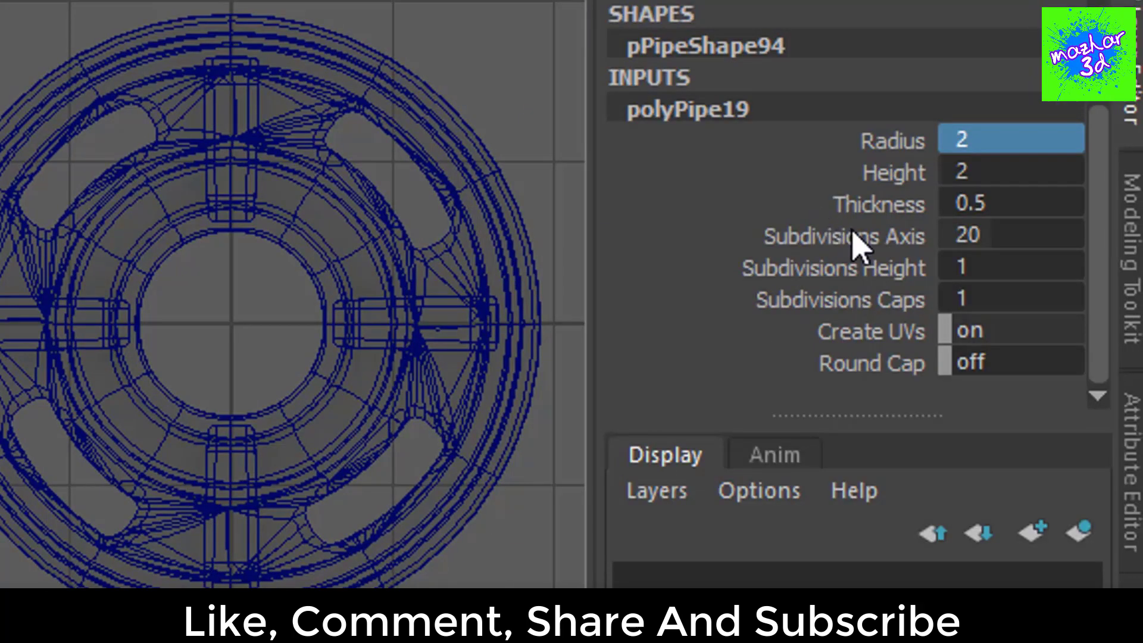
{"action": "left_click", "coordinate": [1019, 245]}
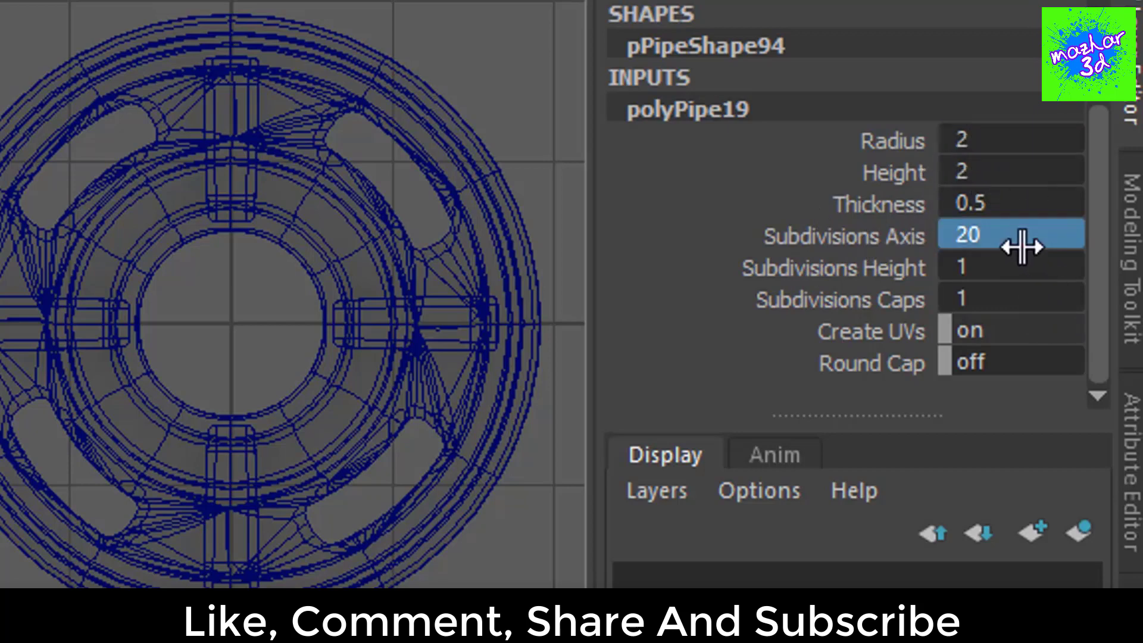
{"action": "double_click", "coordinate": [1012, 236]}
{"action": "key", "text": "Return"}
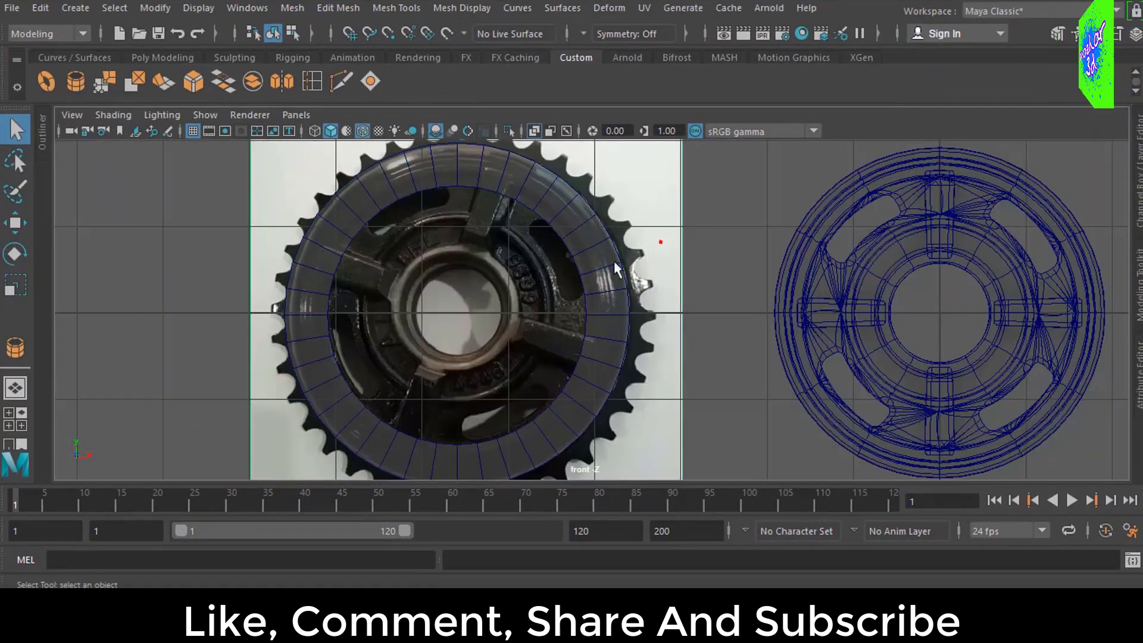
Step: Select the full loop of the pipe's outer ring faces in face mode
{"action": "key", "text": "space"}
{"action": "key", "text": "space"}
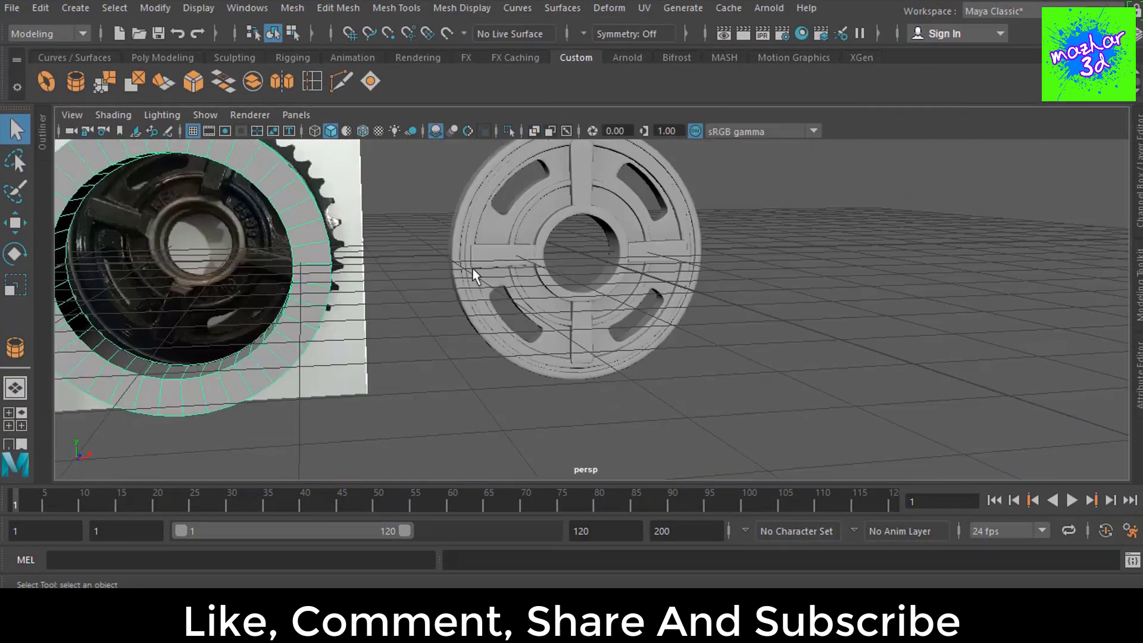
{"action": "left_click_drag", "start_coordinate": [535, 239], "coordinate": [446, 319], "text": "alt"}
{"action": "scroll", "coordinate": [322, 275], "scroll_direction": "up", "scroll_amount": 3}
{"action": "mouse_move", "coordinate": [321, 271]}
{"action": "left_mouse_down", "text": "alt"}
{"action": "mouse_move", "coordinate": [347, 288]}
{"action": "mouse_move", "coordinate": [388, 265]}
{"action": "left_mouse_up", "text": "alt"}
{"action": "key", "text": "F11"}
{"action": "left_click", "coordinate": [408, 265]}
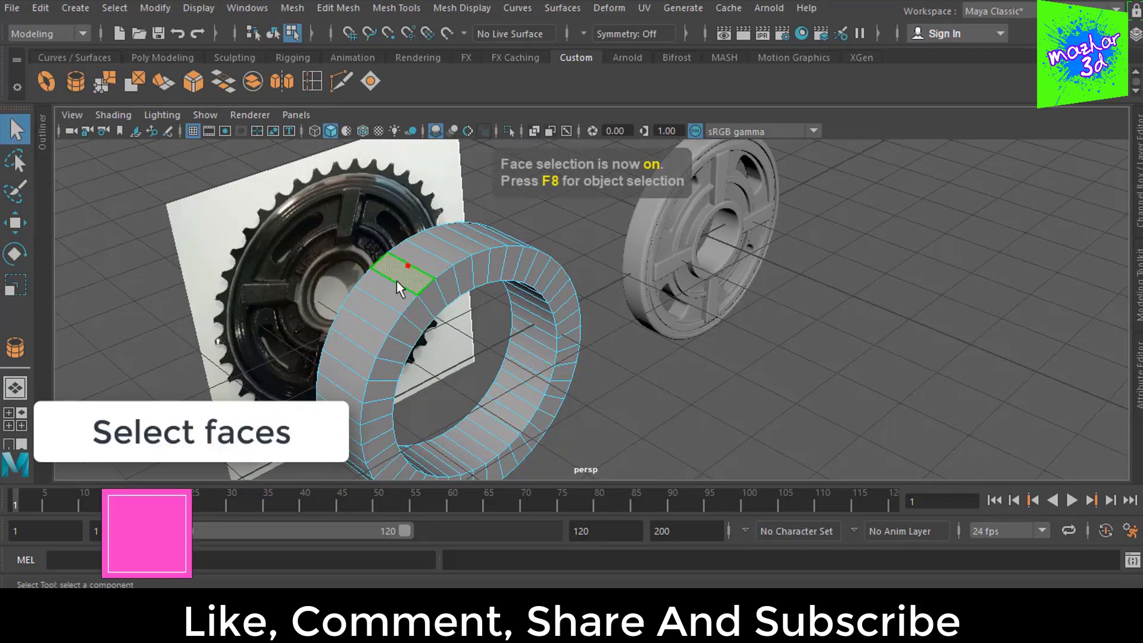
{"action": "double_click", "coordinate": [387, 289], "text": "shift"}
{"action": "left_click_drag", "start_coordinate": [470, 279], "coordinate": [484, 264], "text": "alt"}
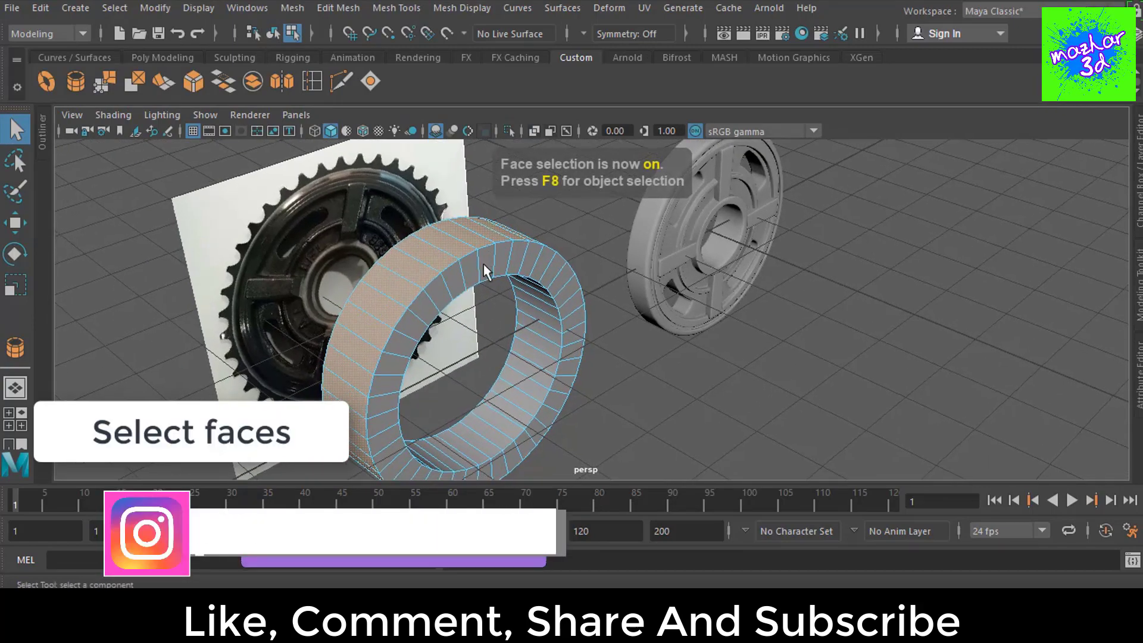
{"action": "right_click_drag", "start_coordinate": [483, 265], "coordinate": [427, 279], "text": "alt"}
Step: Extrude the faces separately, Keep Faces Together off, with offset 0.07
{"action": "key", "text": "ctrl+e"}
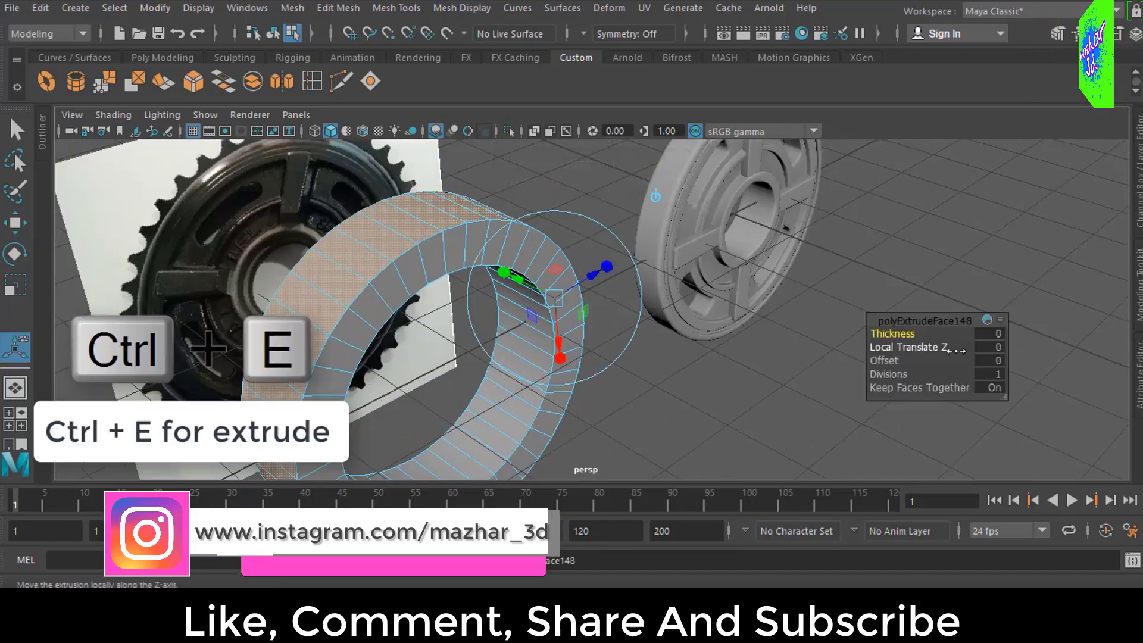
{"action": "left_click", "coordinate": [997, 388]}
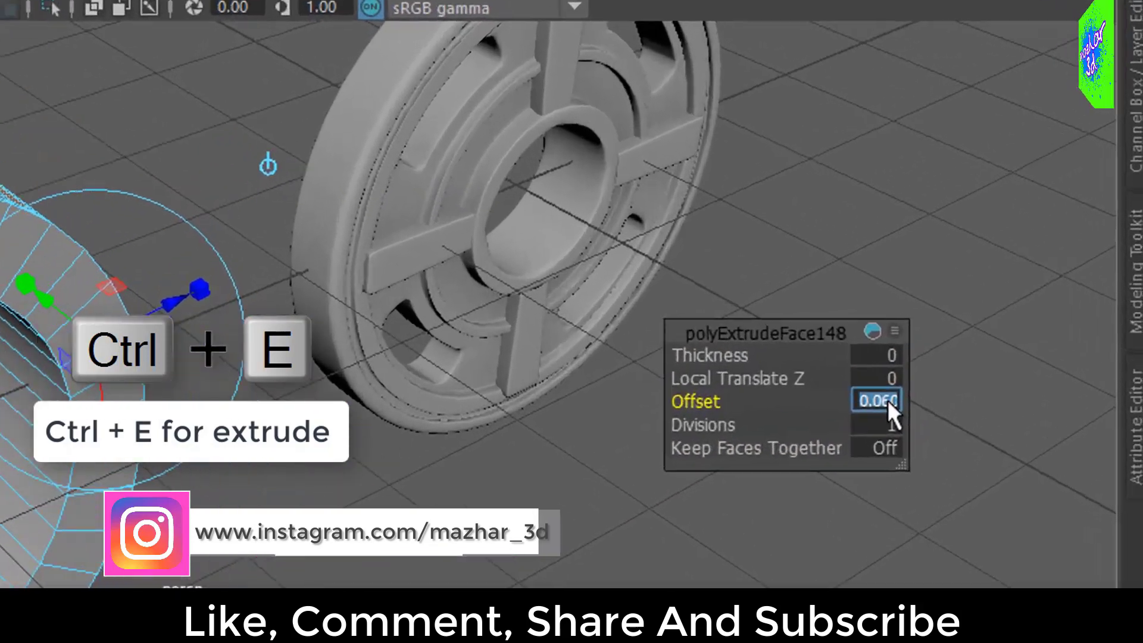
{"action": "type", "text": "1"}
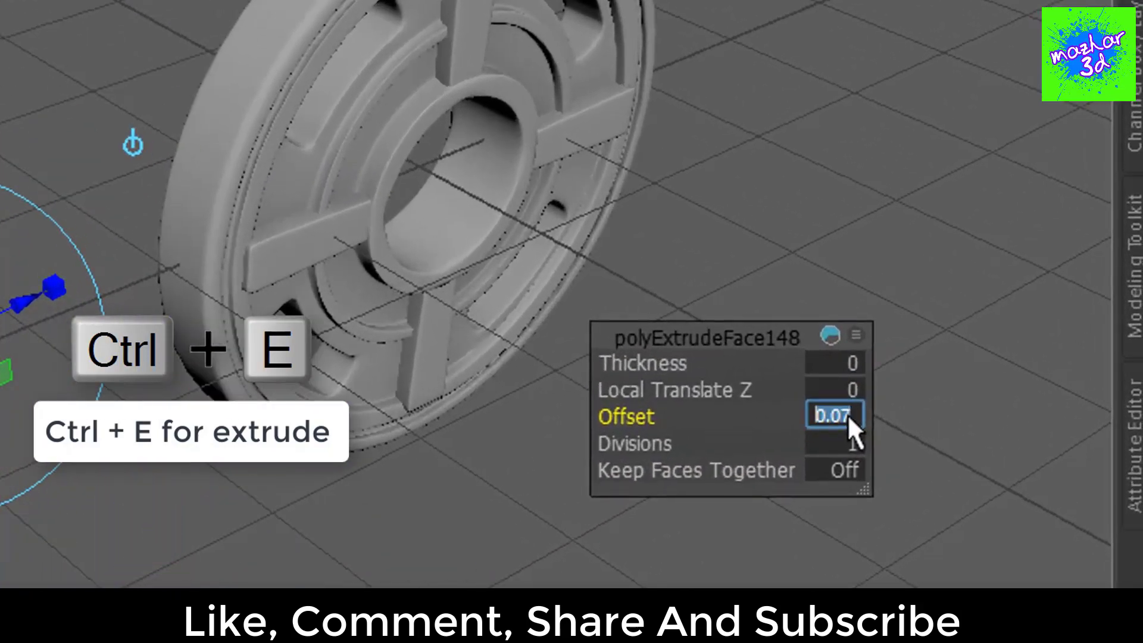
{"action": "key", "text": "Return"}
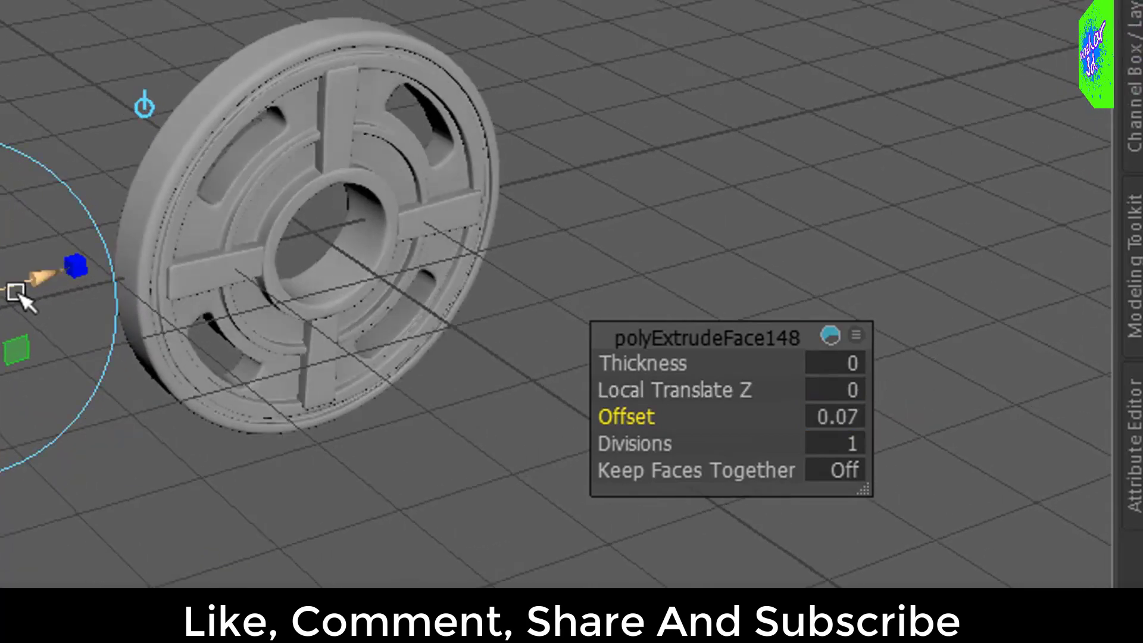
{"action": "mouse_move", "coordinate": [18, 293]}
{"action": "left_mouse_down"}
{"action": "mouse_move", "coordinate": [42, 277]}
{"action": "mouse_move", "coordinate": [10, 311]}
{"action": "mouse_move", "coordinate": [1, 294]}
{"action": "mouse_move", "coordinate": [121, 384]}
{"action": "mouse_move", "coordinate": [258, 370]}
{"action": "mouse_move", "coordinate": [74, 390]}
{"action": "mouse_move", "coordinate": [28, 271]}
{"action": "mouse_move", "coordinate": [33, 401]}
{"action": "left_mouse_up"}
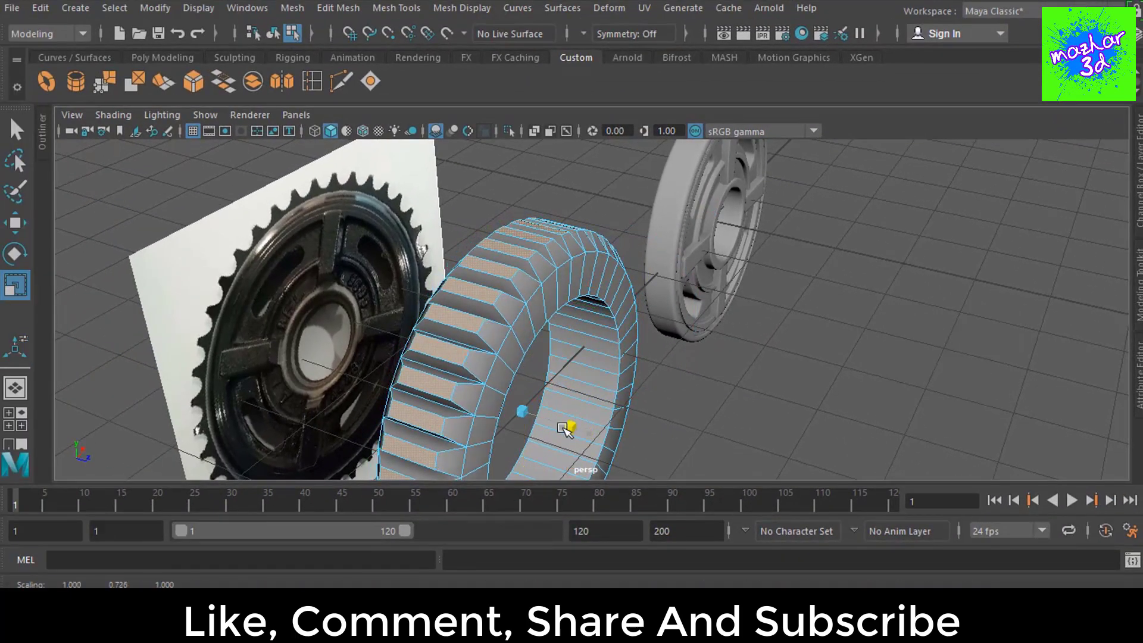
Step: Orbit around the toothed ring to inspect the teeth face-on and edge-on
{"action": "mouse_move", "coordinate": [654, 410]}
{"action": "left_mouse_down", "text": "alt"}
{"action": "mouse_move", "coordinate": [715, 377]}
{"action": "mouse_move", "coordinate": [548, 448]}
{"action": "mouse_move", "coordinate": [420, 405]}
{"action": "mouse_move", "coordinate": [679, 390]}
{"action": "mouse_move", "coordinate": [704, 378]}
{"action": "mouse_move", "coordinate": [556, 387]}
{"action": "mouse_move", "coordinate": [528, 377]}
{"action": "mouse_move", "coordinate": [691, 389]}
{"action": "left_mouse_up", "text": "alt"}
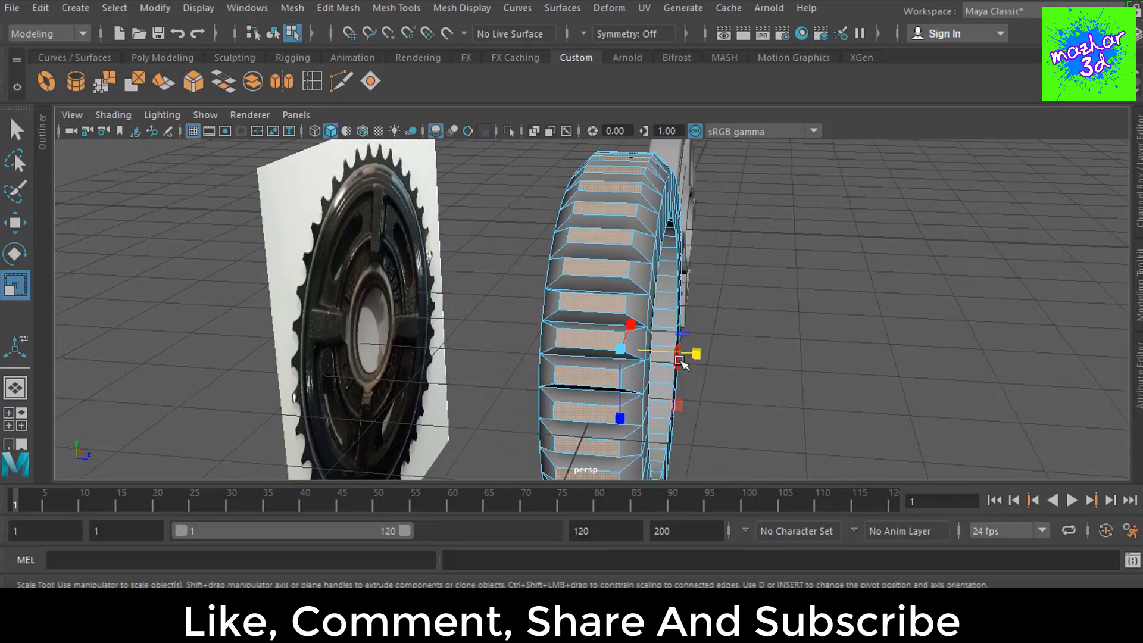
{"action": "left_click_drag", "start_coordinate": [747, 362], "coordinate": [645, 363], "text": "alt"}
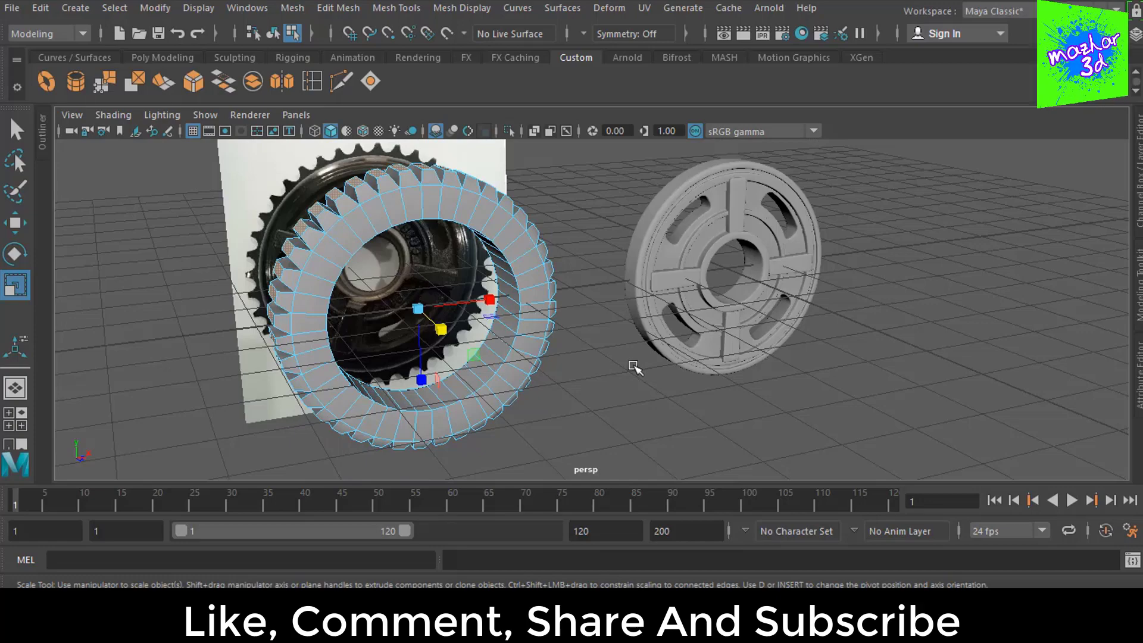
{"action": "key", "text": "e"}
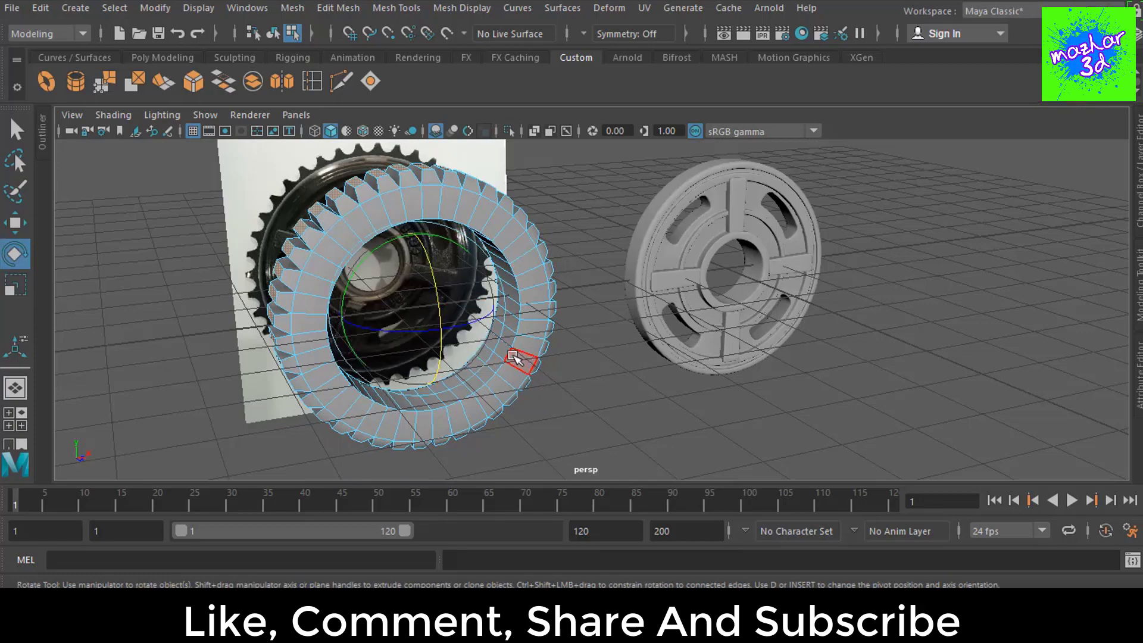
{"action": "key", "text": "w"}
{"action": "mouse_move", "coordinate": [625, 409]}
{"action": "left_mouse_down", "text": "alt"}
{"action": "mouse_move", "coordinate": [524, 370]}
{"action": "mouse_move", "coordinate": [682, 396]}
{"action": "mouse_move", "coordinate": [633, 383]}
{"action": "mouse_move", "coordinate": [574, 391]}
{"action": "left_mouse_up", "text": "alt"}
Step: In the top view, scale the toothed ring thinner, to about 0.533 along its thickness
{"action": "key", "text": "space"}
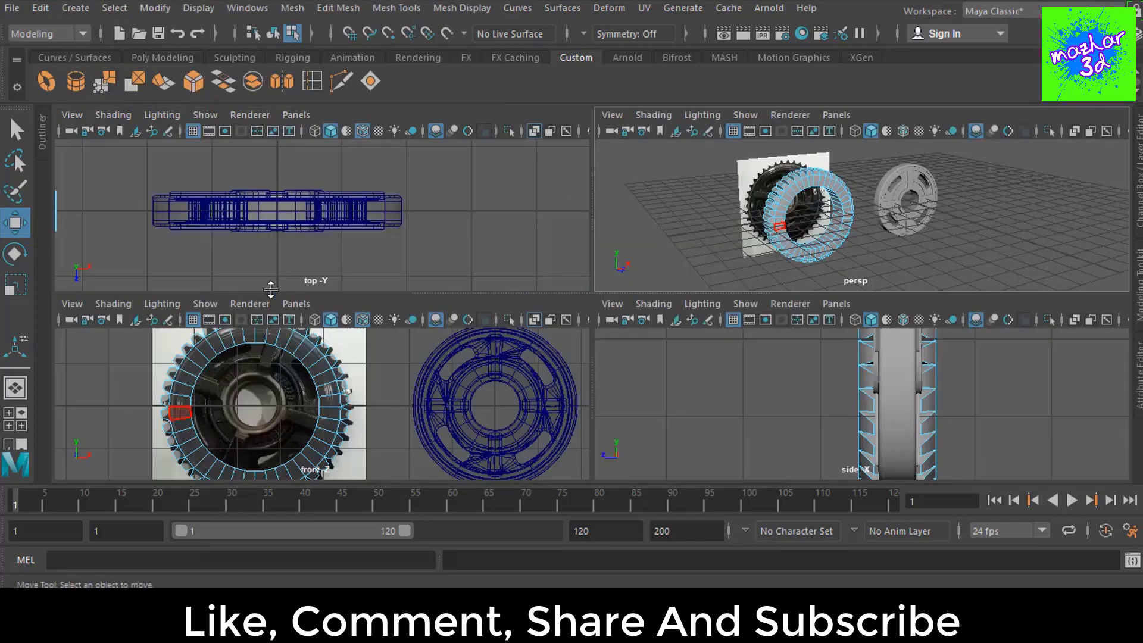
{"action": "key", "text": "space"}
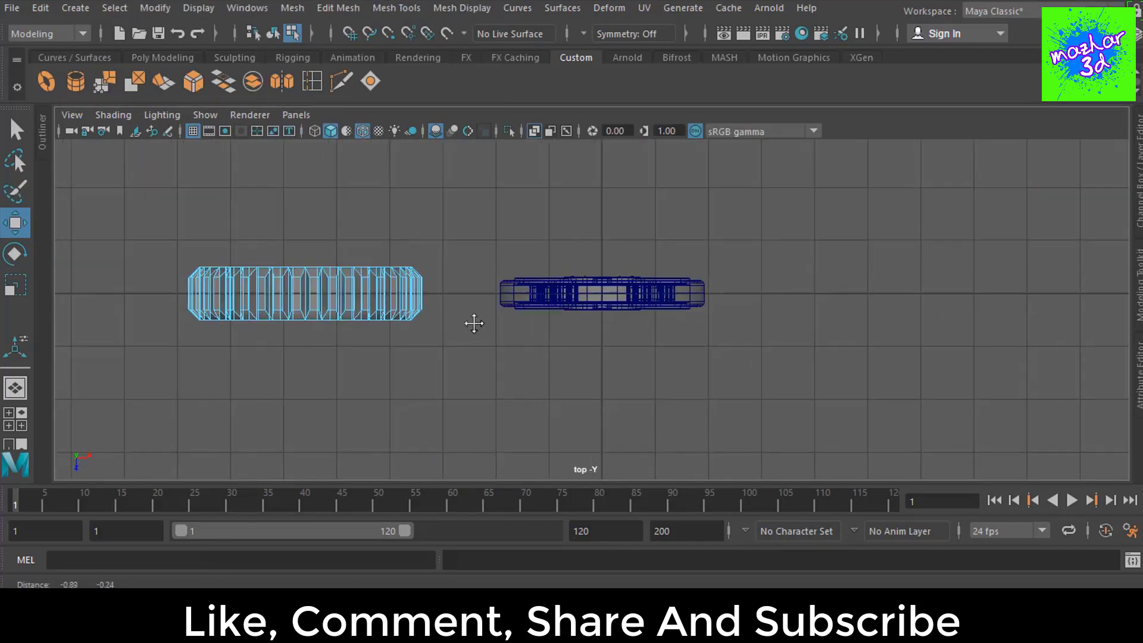
{"action": "key", "text": "F8"}
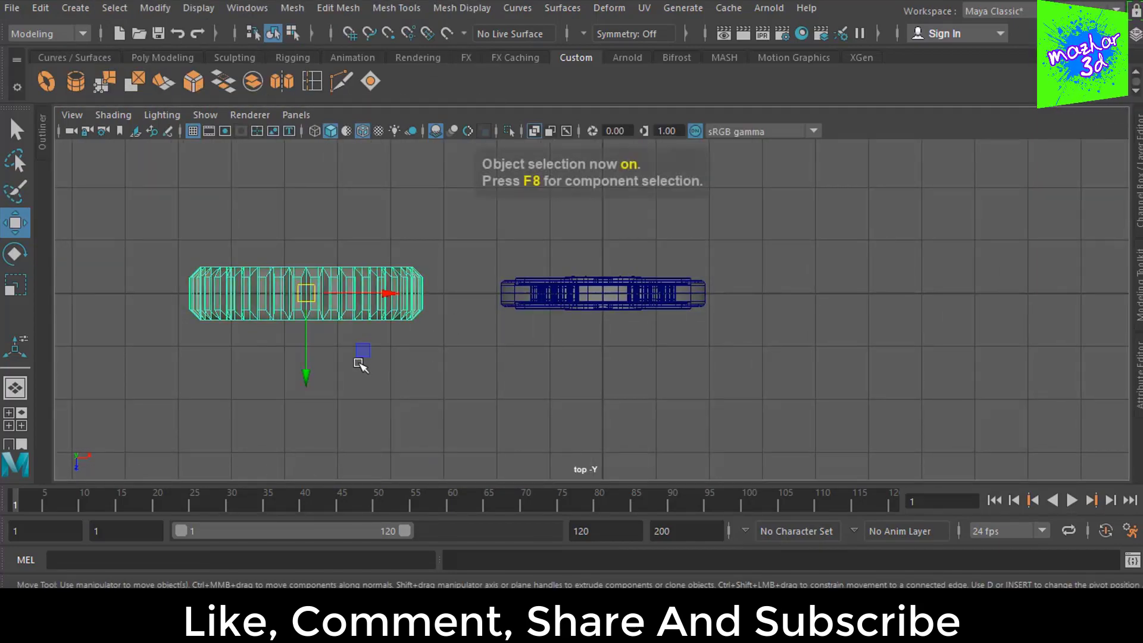
{"action": "key", "text": "r"}
{"action": "left_click_drag", "start_coordinate": [309, 362], "coordinate": [309, 334]}
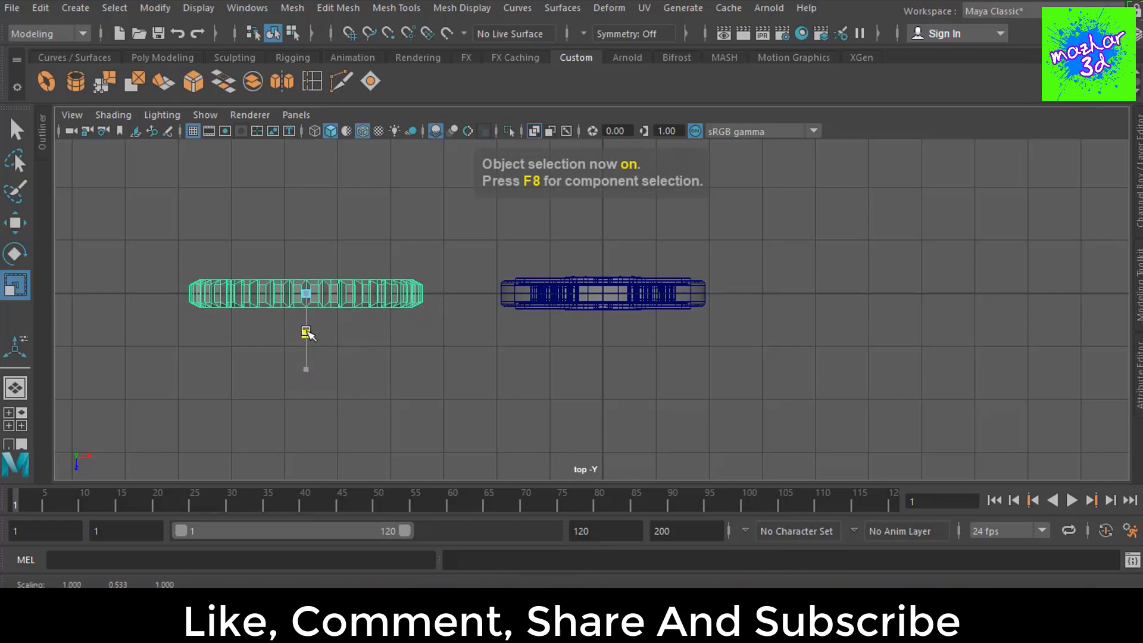
{"action": "scroll", "coordinate": [310, 321], "scroll_direction": "up", "scroll_amount": 3}
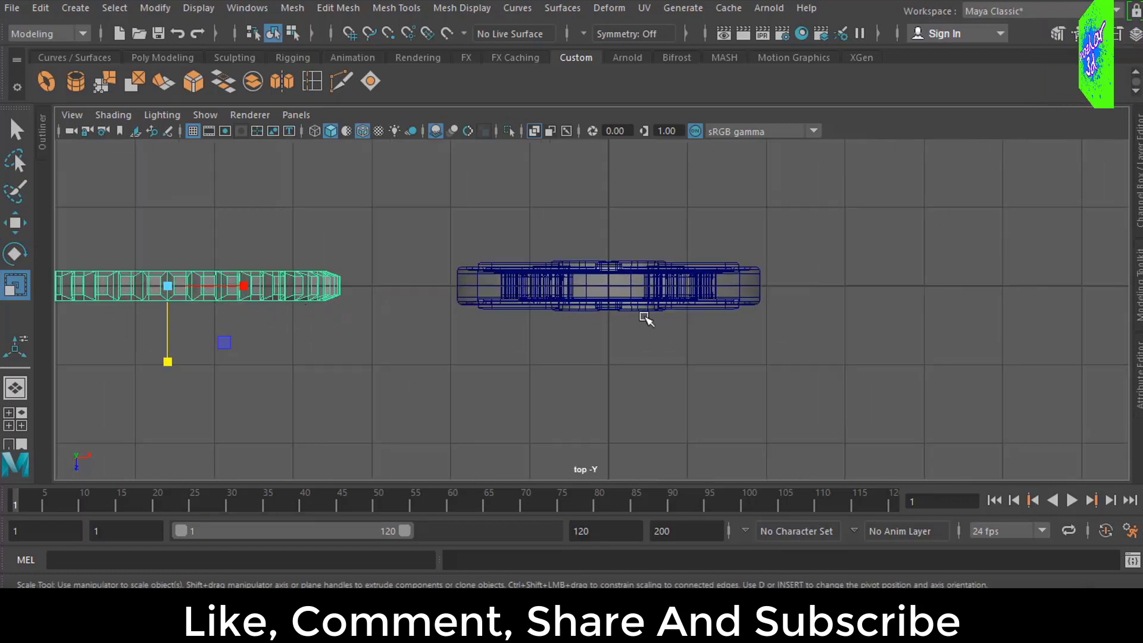
Step: Reselect the toothed ring in the perspective view and pick one of its faces in face mode
{"action": "key", "text": "space"}
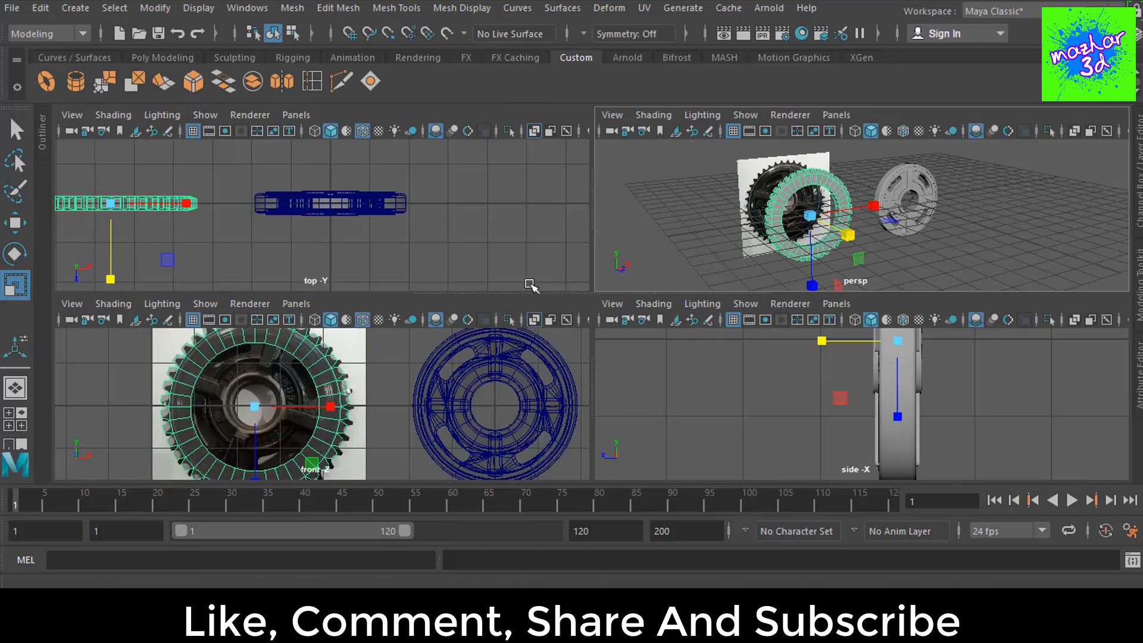
{"action": "key", "text": "space"}
{"action": "scroll", "coordinate": [548, 292], "scroll_direction": "up", "scroll_amount": 2}
{"action": "scroll", "coordinate": [558, 273], "scroll_direction": "up", "scroll_amount": 2}
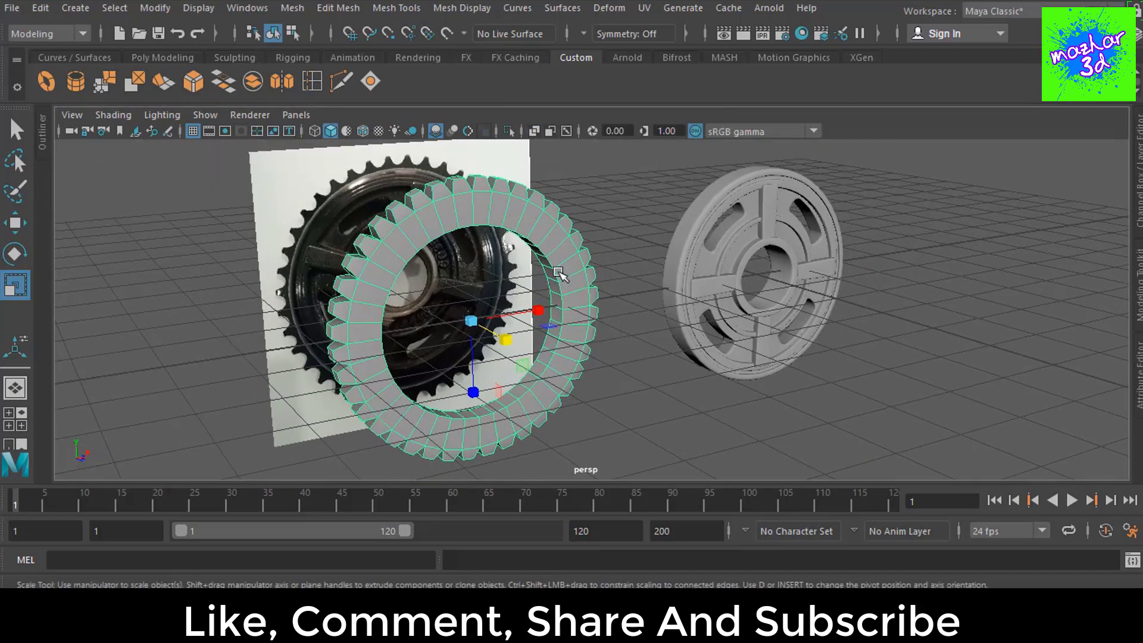
{"action": "scroll", "coordinate": [558, 272], "scroll_direction": "up", "scroll_amount": 1}
{"action": "scroll", "coordinate": [568, 256], "scroll_direction": "up", "scroll_amount": 1}
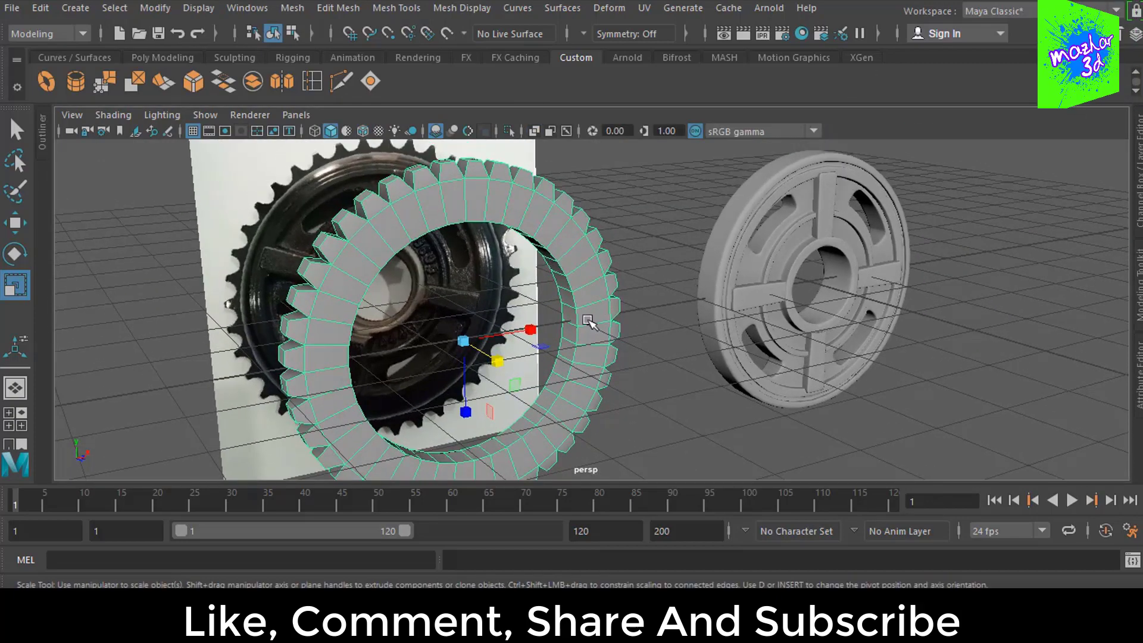
{"action": "left_click", "coordinate": [668, 439]}
{"action": "left_click_drag", "start_coordinate": [533, 331], "coordinate": [593, 354], "text": "alt"}
{"action": "left_click", "coordinate": [606, 311]}
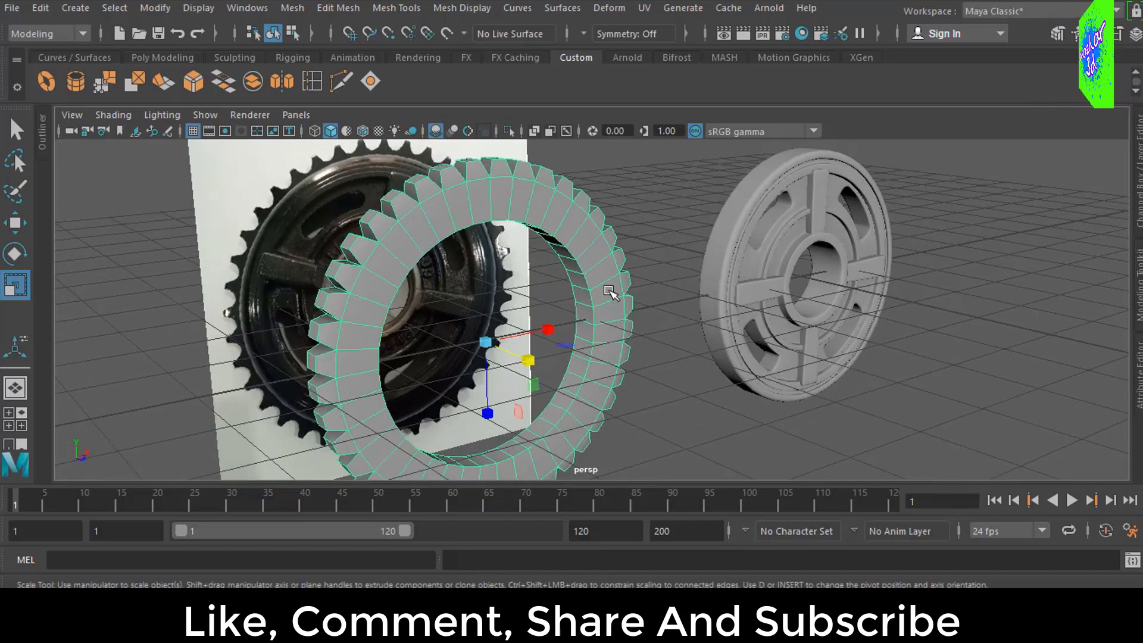
{"action": "key", "text": "F11"}
{"action": "left_click", "coordinate": [595, 261]}
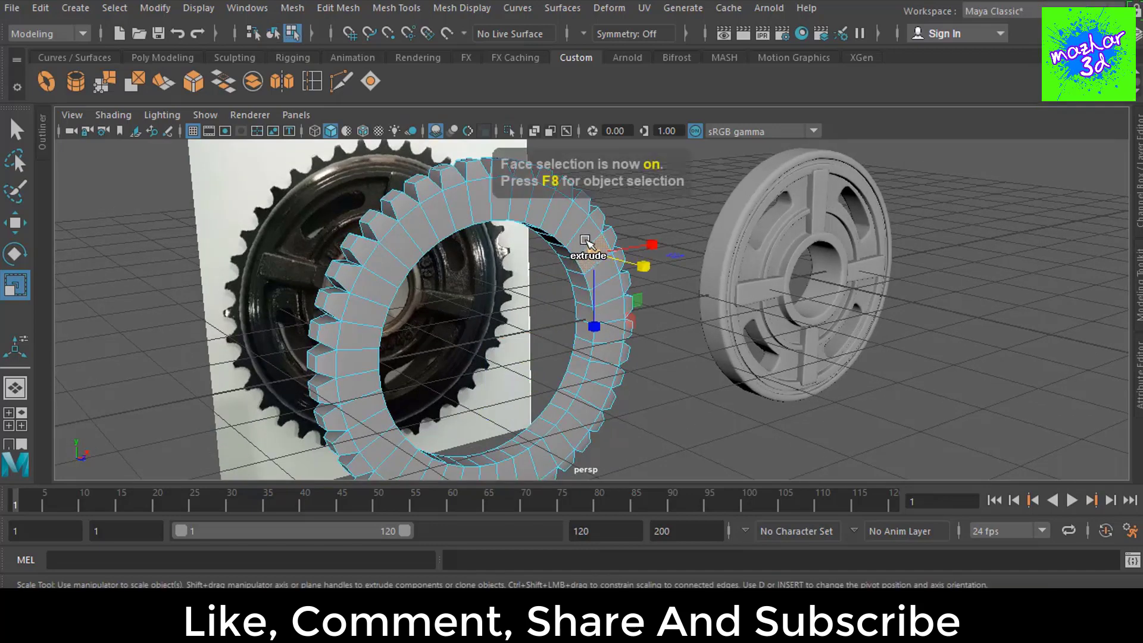
Step: Select the ring's flat front and inner face loops and delete them
{"action": "left_click", "coordinate": [21, 136]}
{"action": "double_click", "coordinate": [581, 245]}
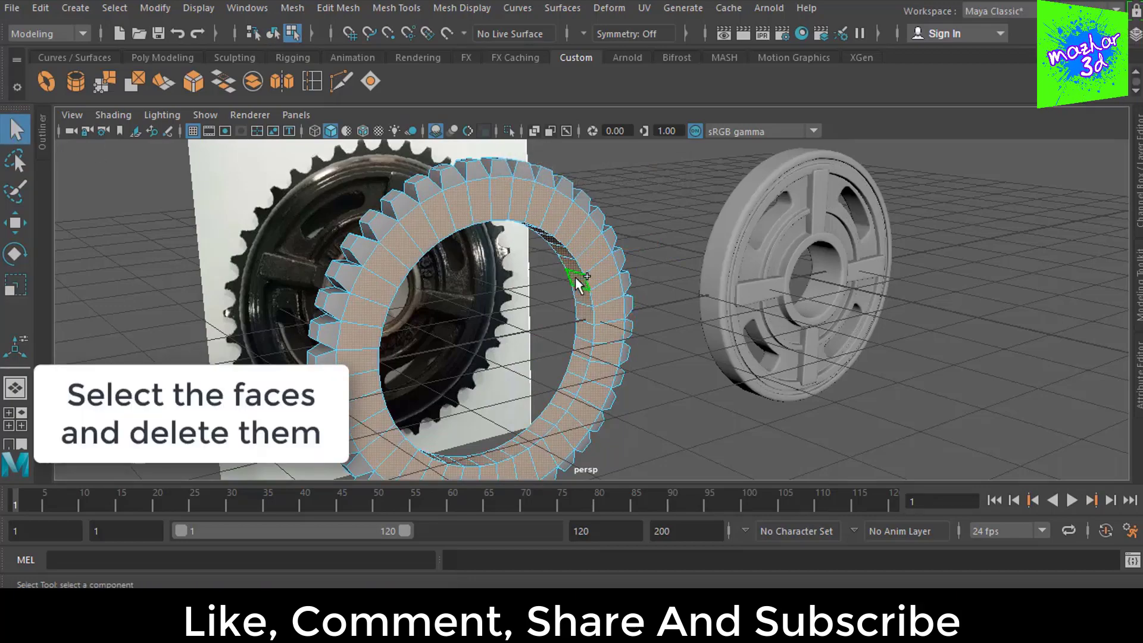
{"action": "left_click_drag", "start_coordinate": [581, 276], "coordinate": [760, 375], "text": "alt"}
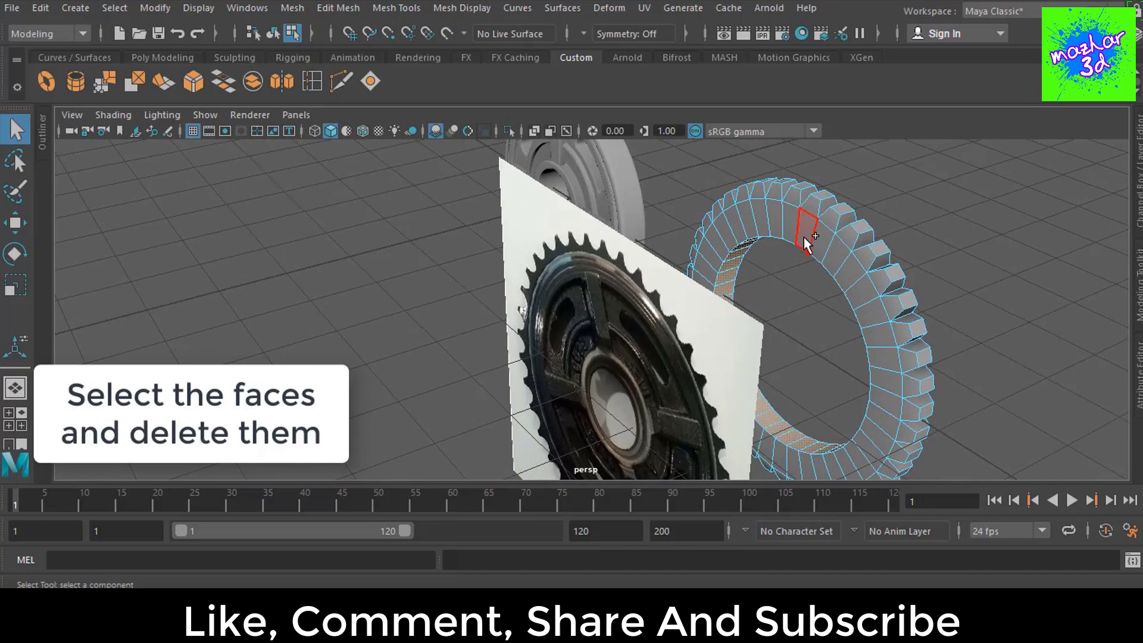
{"action": "double_click", "coordinate": [803, 239]}
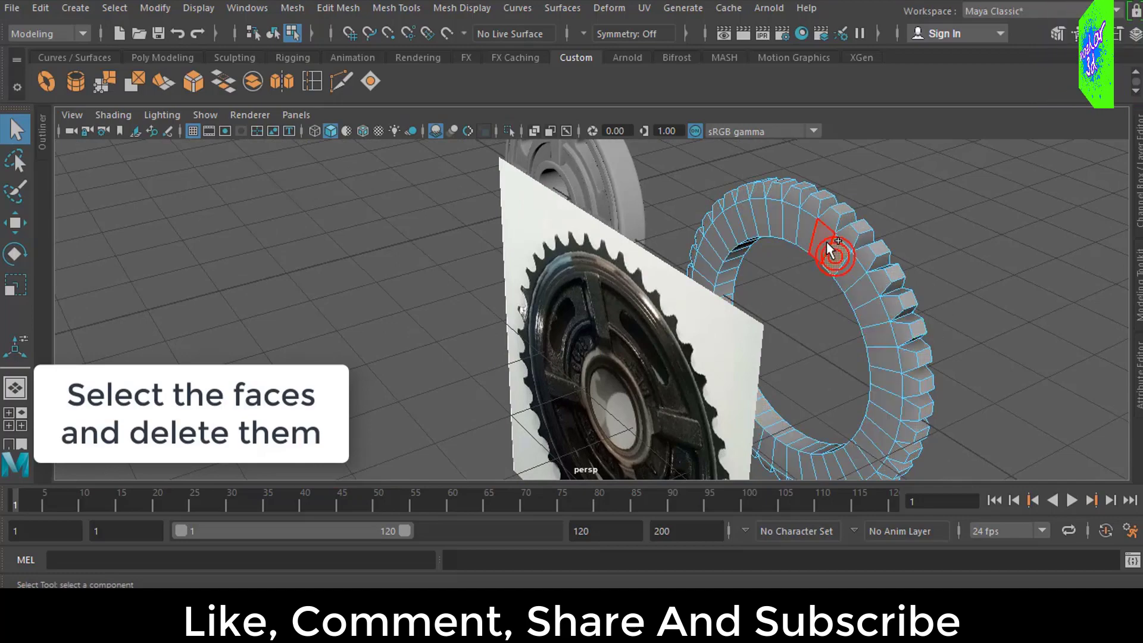
{"action": "left_click_drag", "start_coordinate": [797, 287], "coordinate": [655, 283], "text": "alt"}
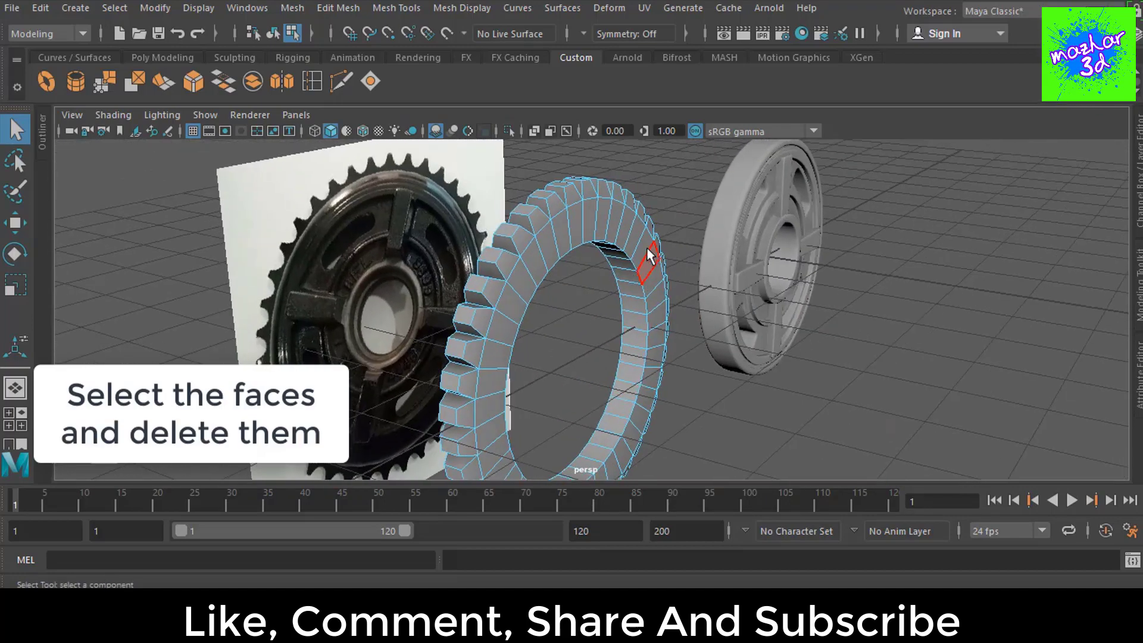
{"action": "double_click", "coordinate": [637, 239]}
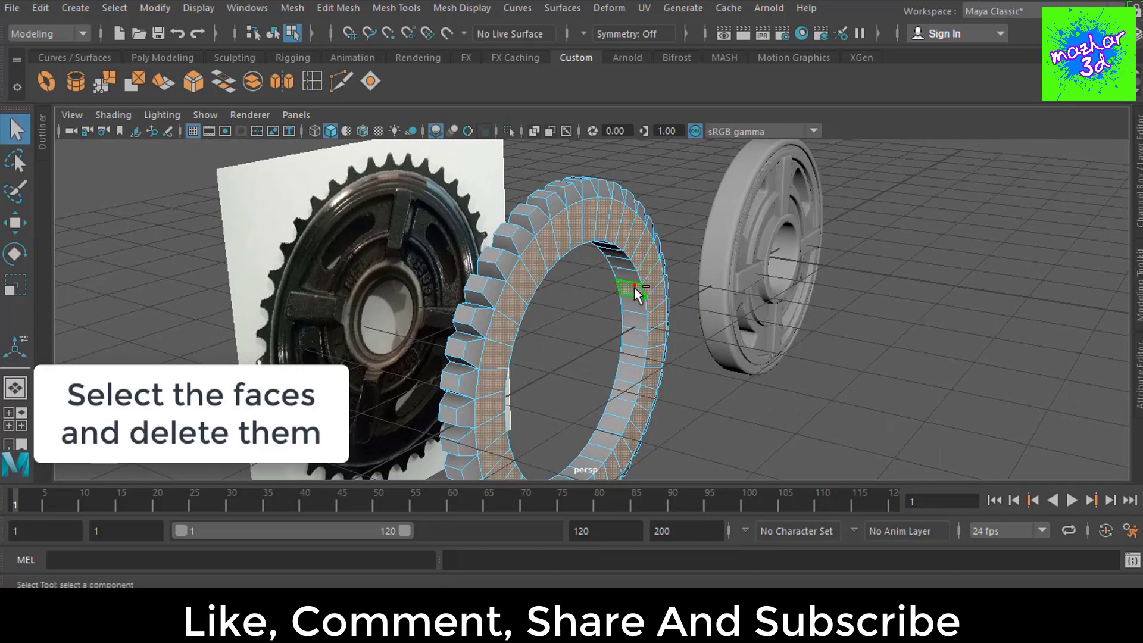
{"action": "double_click", "coordinate": [635, 300], "text": "shift"}
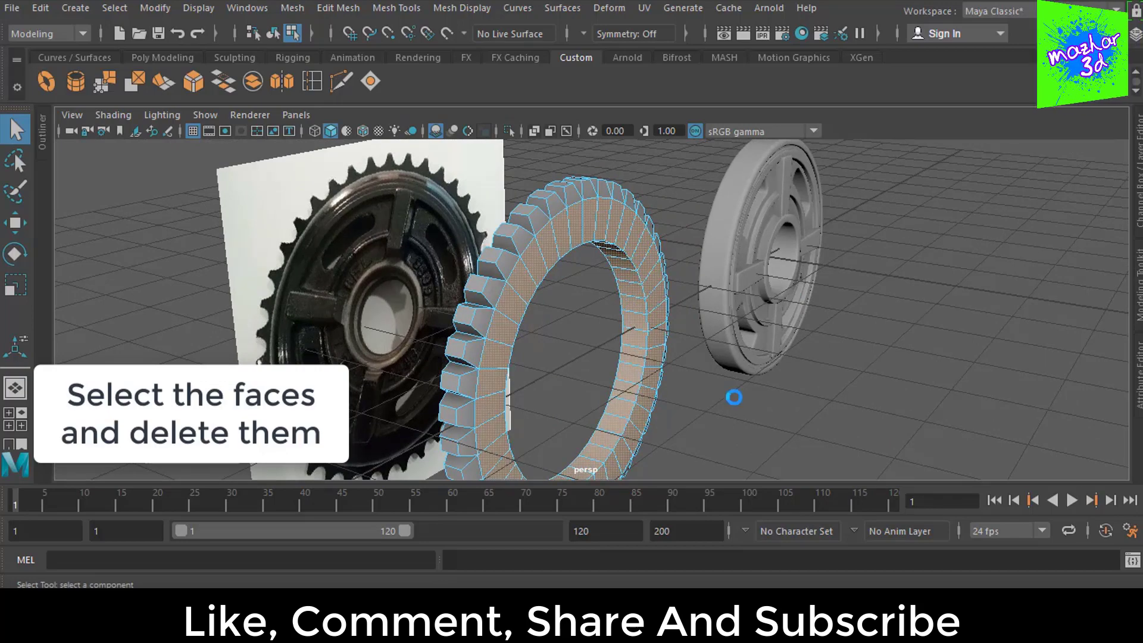
{"action": "key", "text": "Delete"}
Step: Inspect the open ring, deselect it in object mode and maximize the front view
{"action": "mouse_move", "coordinate": [734, 397]}
{"action": "left_mouse_down", "text": "alt"}
{"action": "mouse_move", "coordinate": [775, 405]}
{"action": "mouse_move", "coordinate": [763, 395]}
{"action": "mouse_move", "coordinate": [715, 401]}
{"action": "left_mouse_up", "text": "alt"}
{"action": "key", "text": "F8"}
{"action": "left_click", "coordinate": [747, 406]}
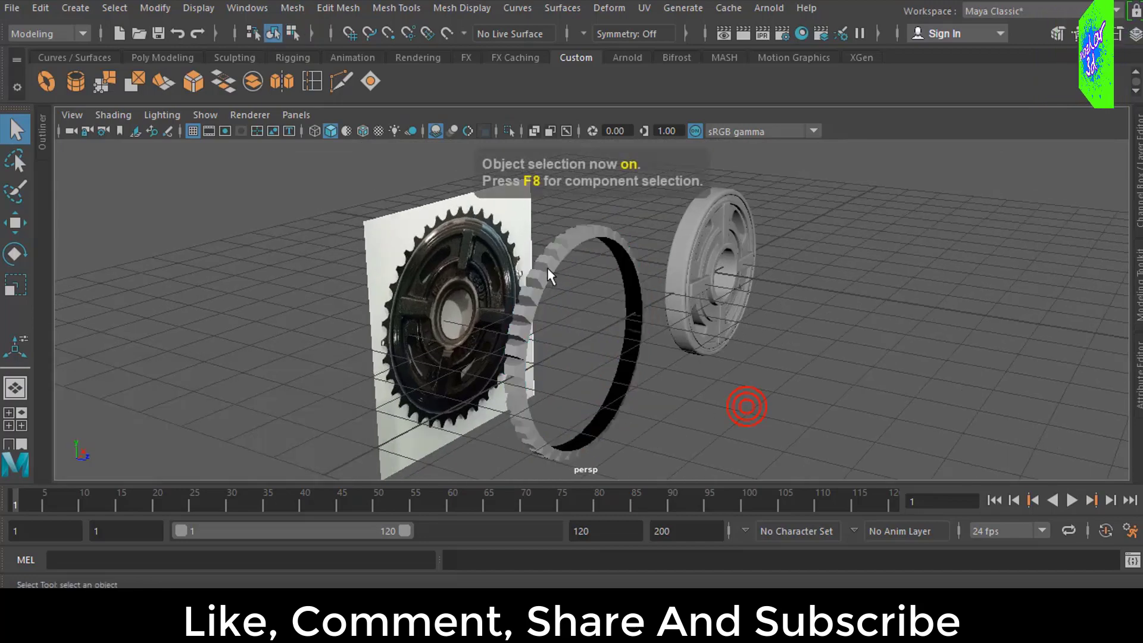
{"action": "key", "text": "space"}
{"action": "key", "text": "space"}
{"action": "key", "text": "space"}
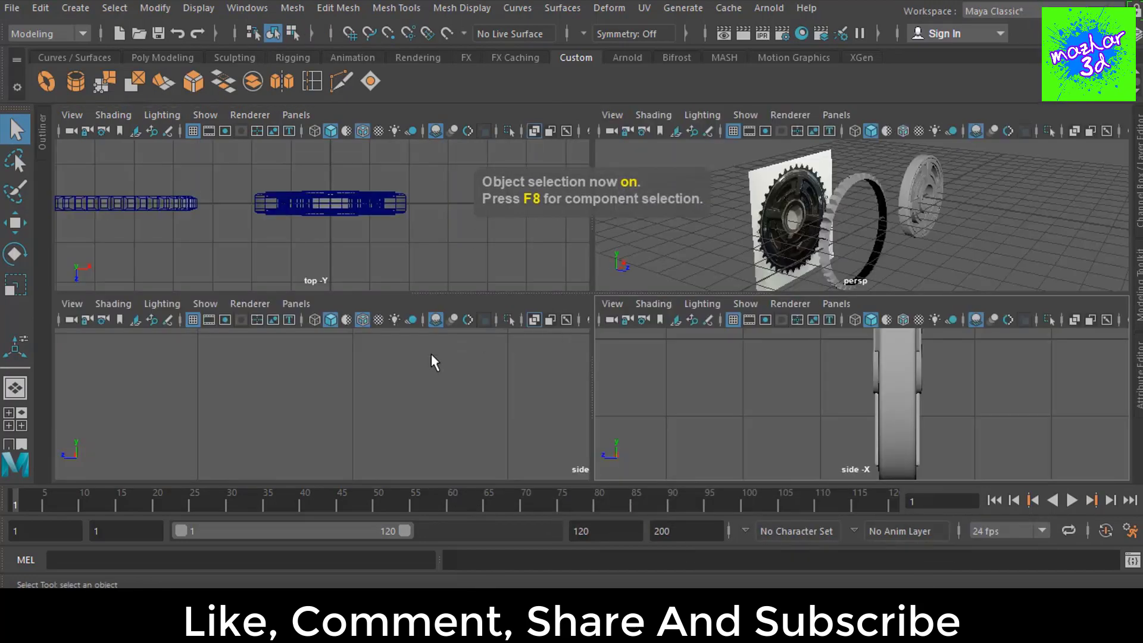
{"action": "key", "text": "space"}
Step: In the front view, move the toothed ring along X onto the hub
{"action": "scroll", "coordinate": [475, 367], "scroll_direction": "down", "scroll_amount": 3}
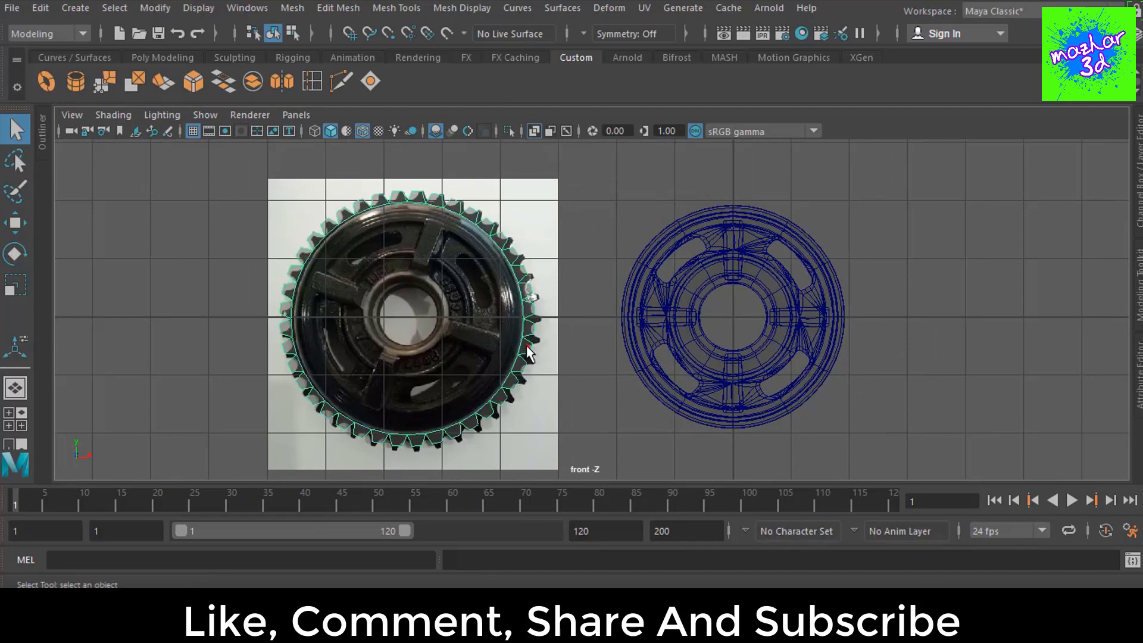
{"action": "key", "text": "w"}
{"action": "left_click_drag", "start_coordinate": [471, 319], "coordinate": [795, 320]}
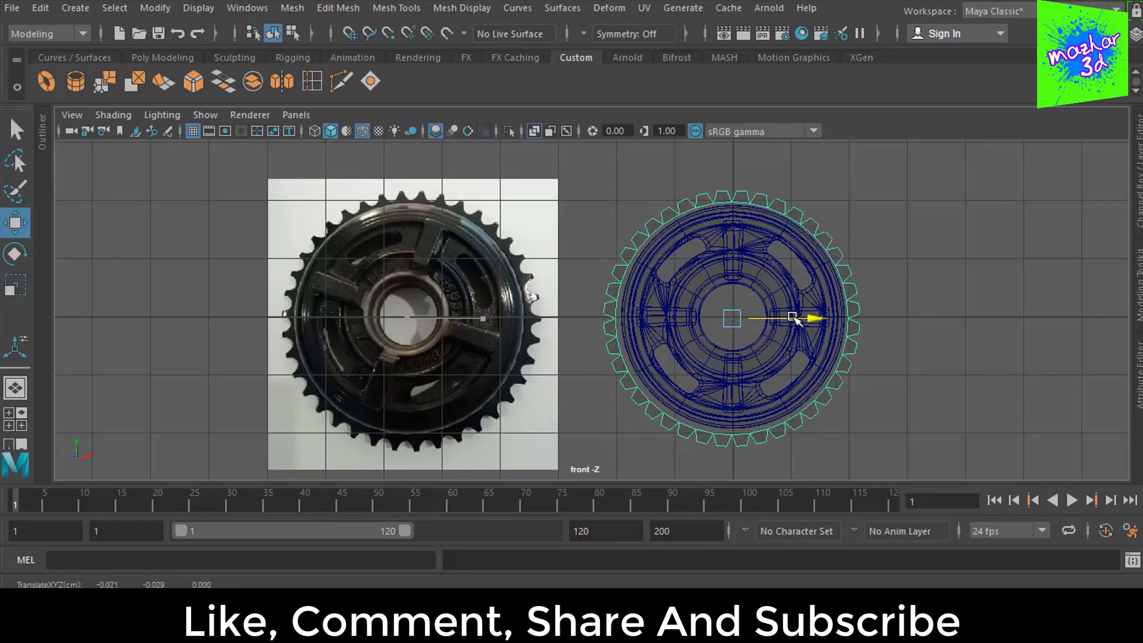
{"action": "scroll", "coordinate": [795, 320], "scroll_direction": "up", "scroll_amount": 2}
{"action": "scroll", "coordinate": [786, 321], "scroll_direction": "up", "scroll_amount": 1}
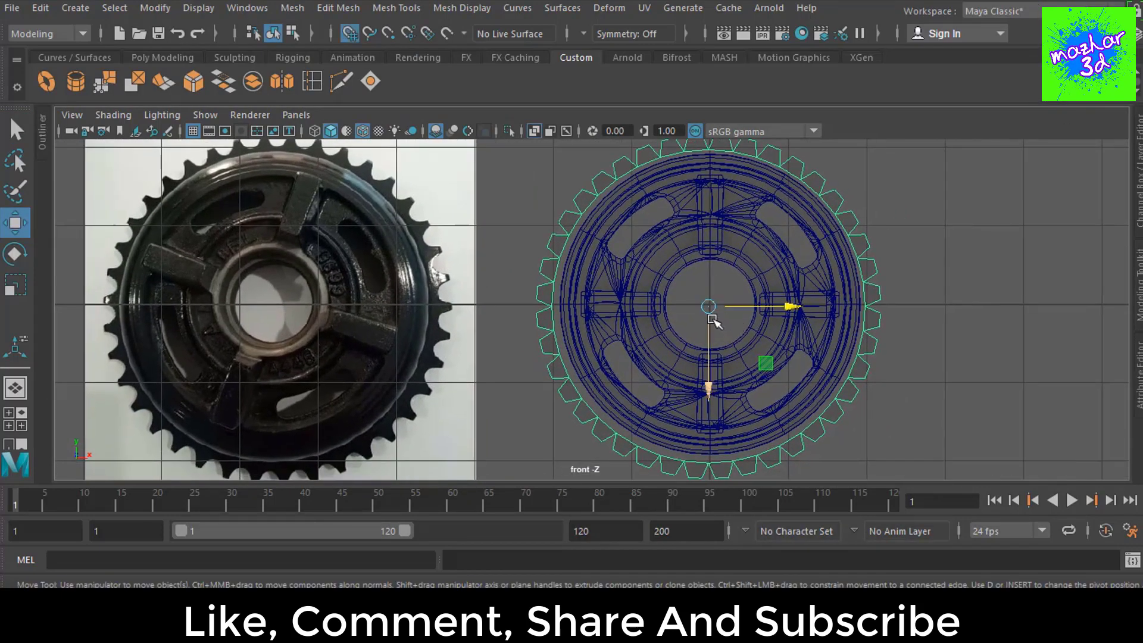
{"action": "left_click_drag", "start_coordinate": [709, 307], "coordinate": [716, 310]}
{"action": "middle_click_drag", "start_coordinate": [800, 341], "coordinate": [724, 333], "text": "alt"}
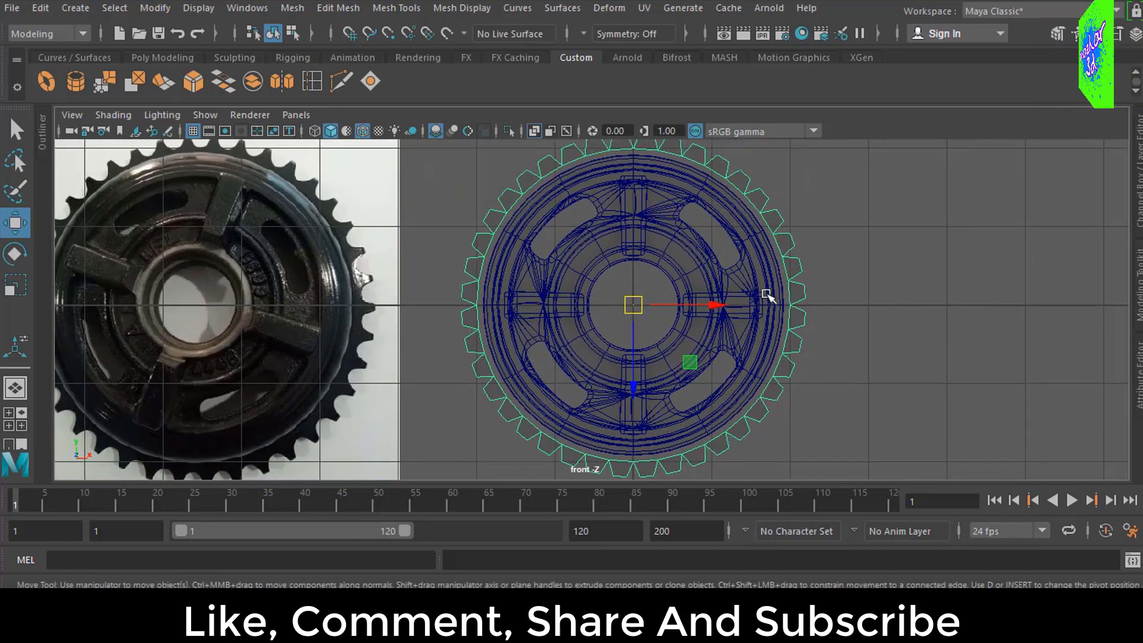
Step: Reselect the ring and scale it down to about 0.946 to fit the hub rim
{"action": "left_click", "coordinate": [765, 294]}
{"action": "left_click", "coordinate": [636, 307]}
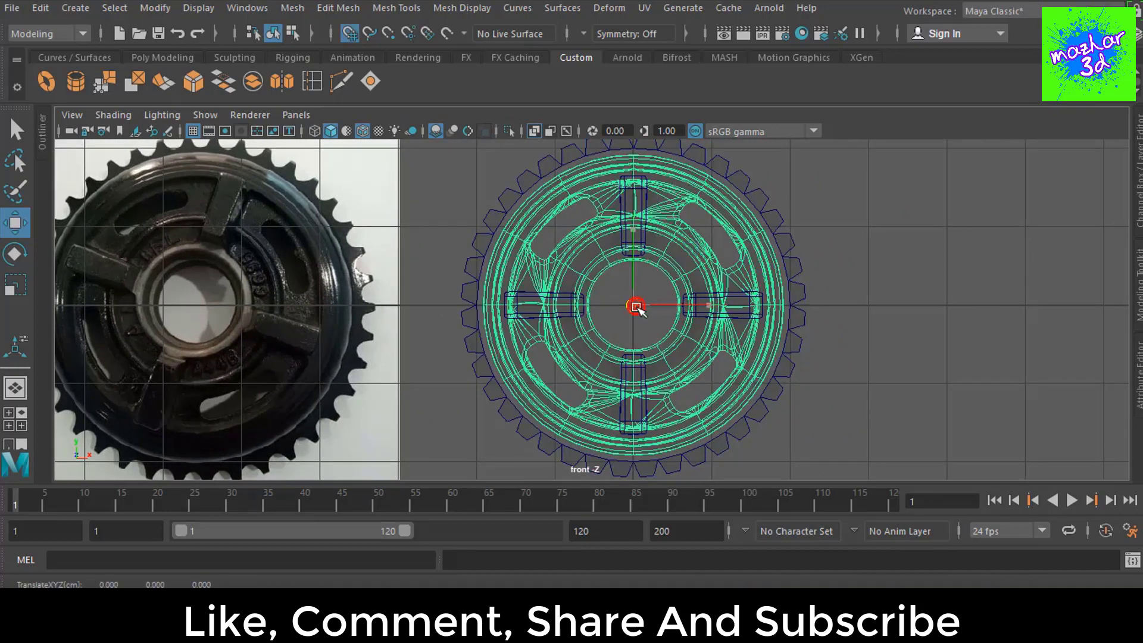
{"action": "left_click", "coordinate": [797, 259]}
{"action": "key", "text": "r"}
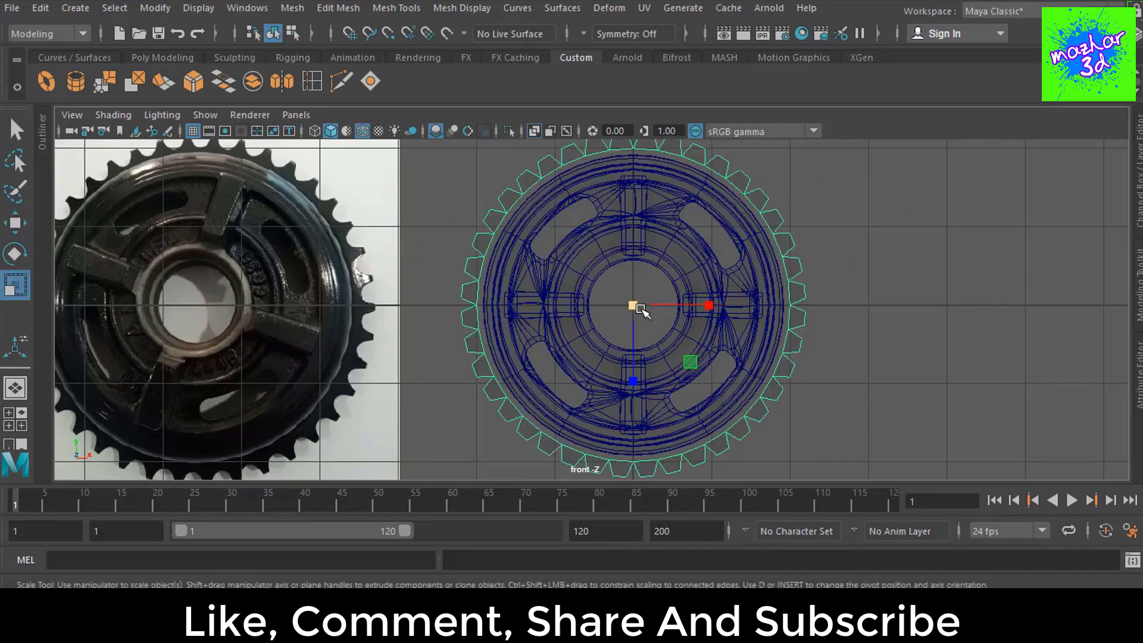
{"action": "left_click_drag", "start_coordinate": [639, 307], "coordinate": [627, 313]}
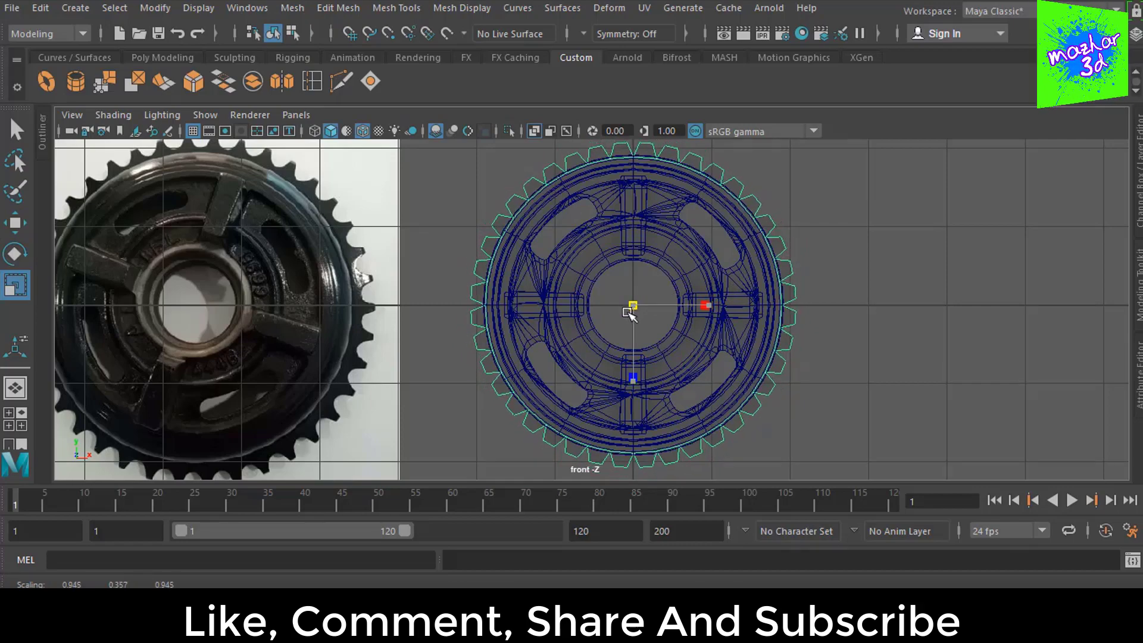
Step: Maximize the perspective view, select the reference photo and view the gear from above
{"action": "key", "text": "space"}
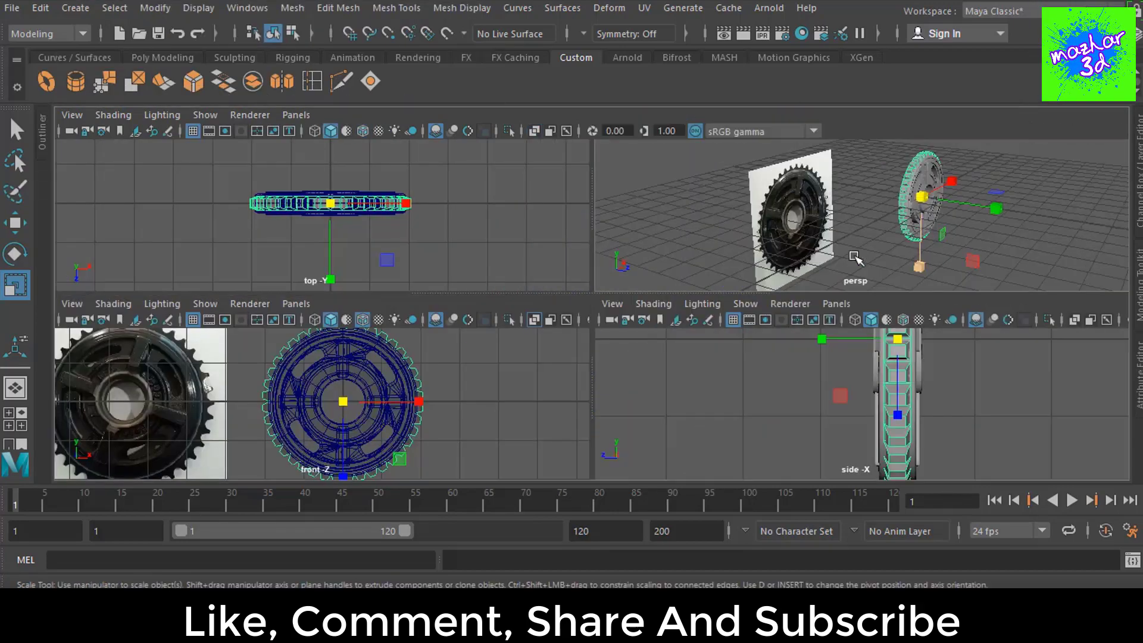
{"action": "key", "text": "space"}
{"action": "mouse_move", "coordinate": [601, 352]}
{"action": "left_mouse_down", "text": "alt"}
{"action": "mouse_move", "coordinate": [683, 357]}
{"action": "mouse_move", "coordinate": [561, 332]}
{"action": "mouse_move", "coordinate": [538, 314]}
{"action": "mouse_move", "coordinate": [755, 319]}
{"action": "mouse_move", "coordinate": [688, 309]}
{"action": "mouse_move", "coordinate": [722, 294]}
{"action": "mouse_move", "coordinate": [690, 326]}
{"action": "mouse_move", "coordinate": [424, 344]}
{"action": "mouse_move", "coordinate": [559, 331]}
{"action": "mouse_move", "coordinate": [558, 293]}
{"action": "left_mouse_up", "text": "alt"}
{"action": "left_click", "coordinate": [756, 319]}
{"action": "left_click", "coordinate": [223, 229]}
{"action": "scroll", "coordinate": [658, 283], "scroll_direction": "up", "scroll_amount": 5}
{"action": "scroll", "coordinate": [620, 391], "scroll_direction": "up", "scroll_amount": 3}
{"action": "scroll", "coordinate": [629, 341], "scroll_direction": "up", "scroll_amount": 3}
{"action": "scroll", "coordinate": [505, 322], "scroll_direction": "up", "scroll_amount": 5}
{"action": "left_click_drag", "start_coordinate": [505, 322], "coordinate": [492, 240], "text": "alt"}
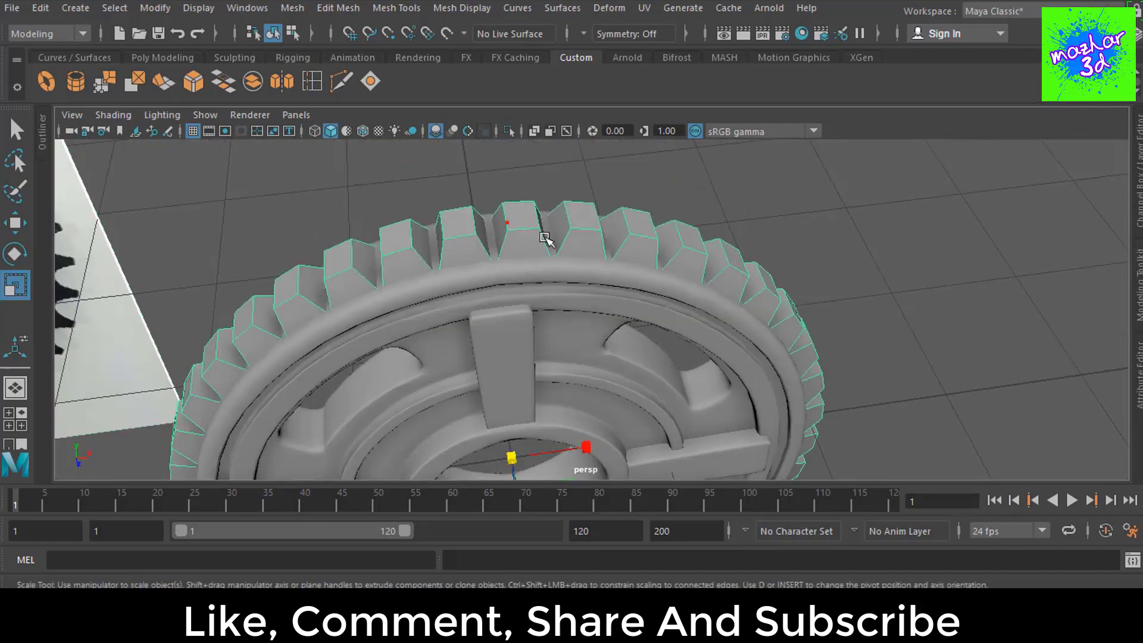
Step: Select every tooth's top face with Select Similar and scale them up slightly
{"action": "key", "text": "F11"}
{"action": "left_click", "coordinate": [521, 215]}
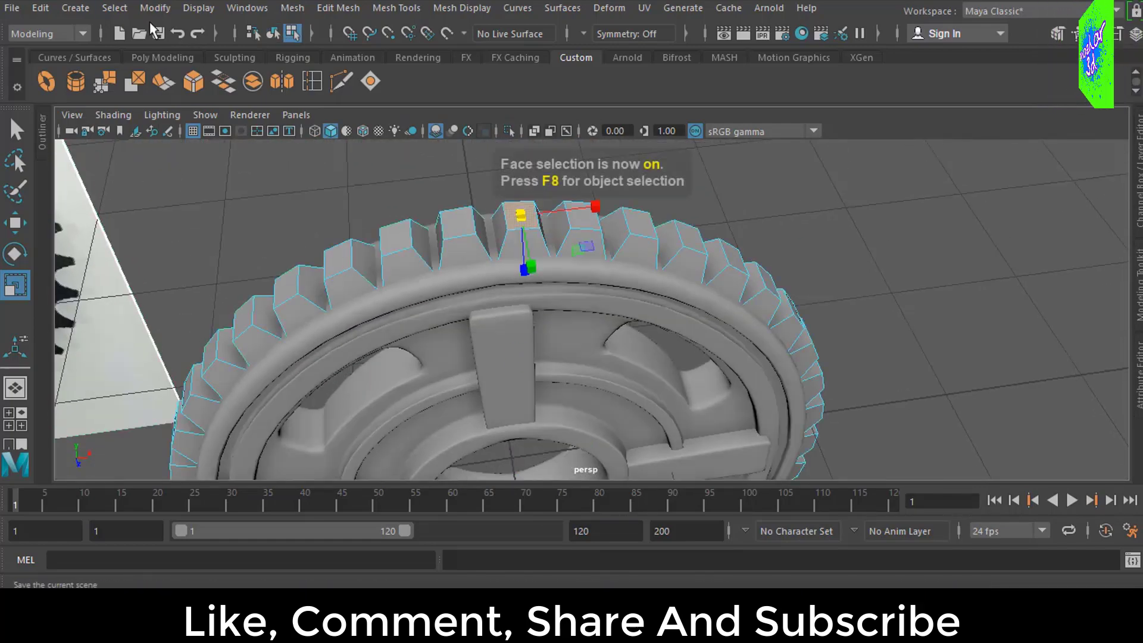
{"action": "left_click", "coordinate": [115, 8]}
{"action": "left_click", "coordinate": [142, 122]}
{"action": "mouse_move", "coordinate": [536, 268]}
{"action": "left_mouse_down", "text": "alt"}
{"action": "mouse_move", "coordinate": [726, 255]}
{"action": "mouse_move", "coordinate": [636, 269]}
{"action": "mouse_move", "coordinate": [612, 222]}
{"action": "left_mouse_up", "text": "alt"}
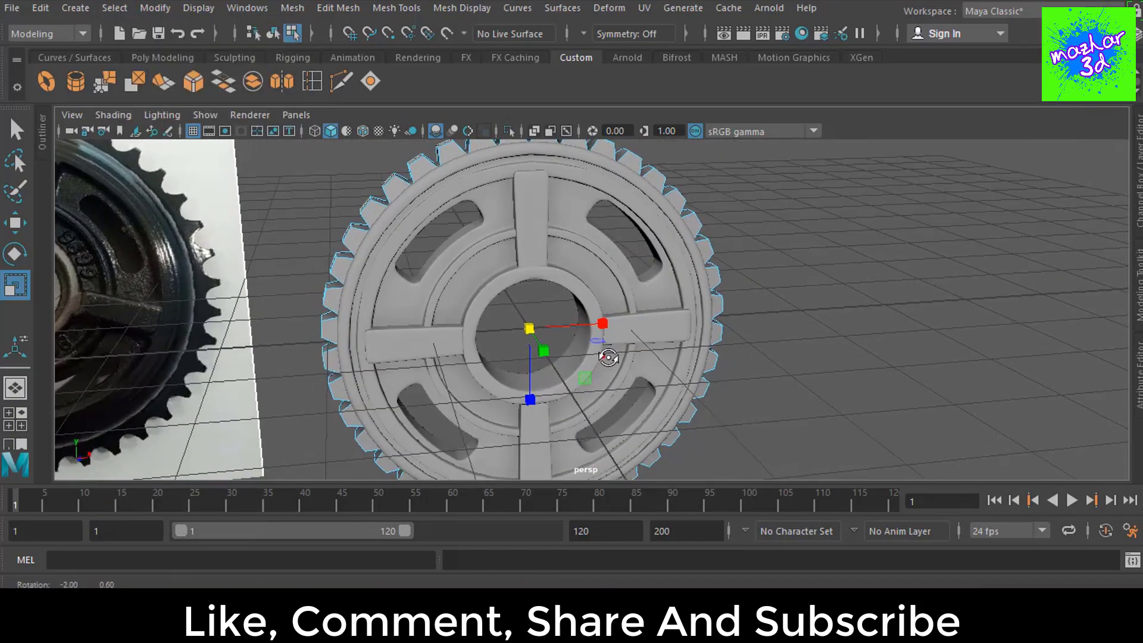
{"action": "left_click", "coordinate": [529, 327]}
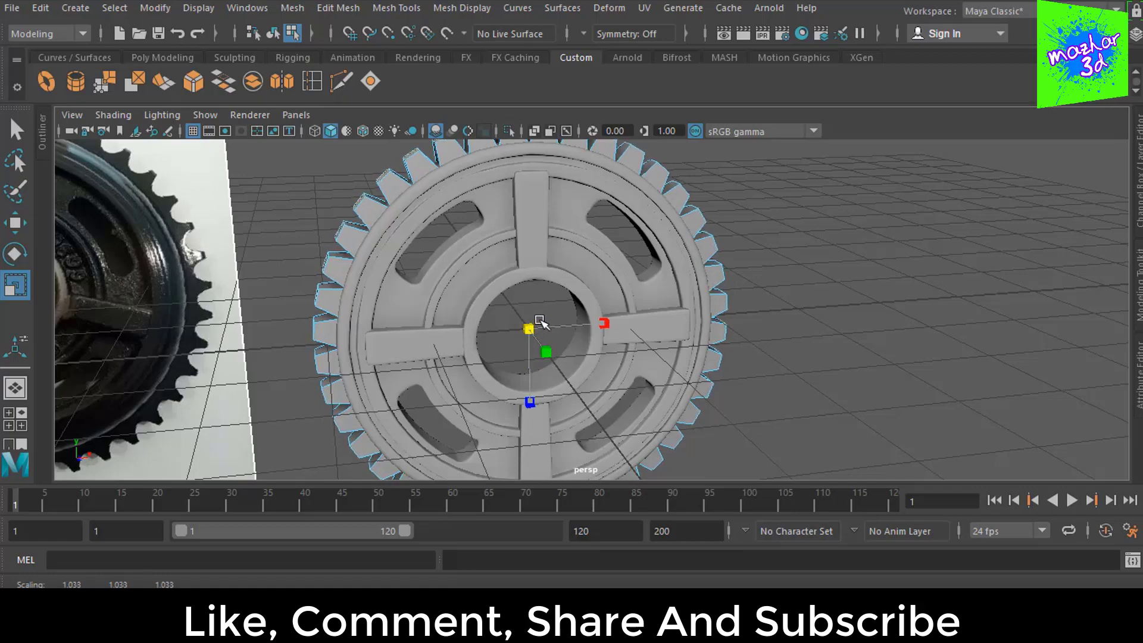
{"action": "mouse_move", "coordinate": [730, 332]}
{"action": "left_mouse_down", "text": "alt"}
{"action": "mouse_move", "coordinate": [572, 383]}
{"action": "mouse_move", "coordinate": [562, 357]}
{"action": "mouse_move", "coordinate": [766, 339]}
{"action": "left_mouse_up", "text": "alt"}
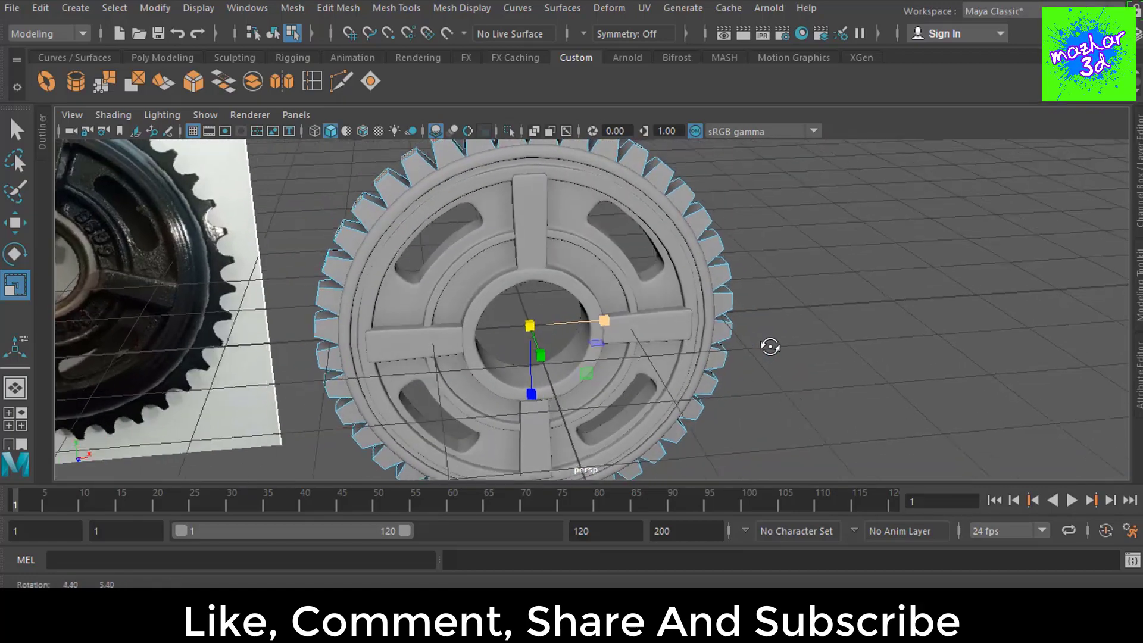
{"action": "right_click_drag", "start_coordinate": [704, 340], "coordinate": [711, 404], "text": "alt"}
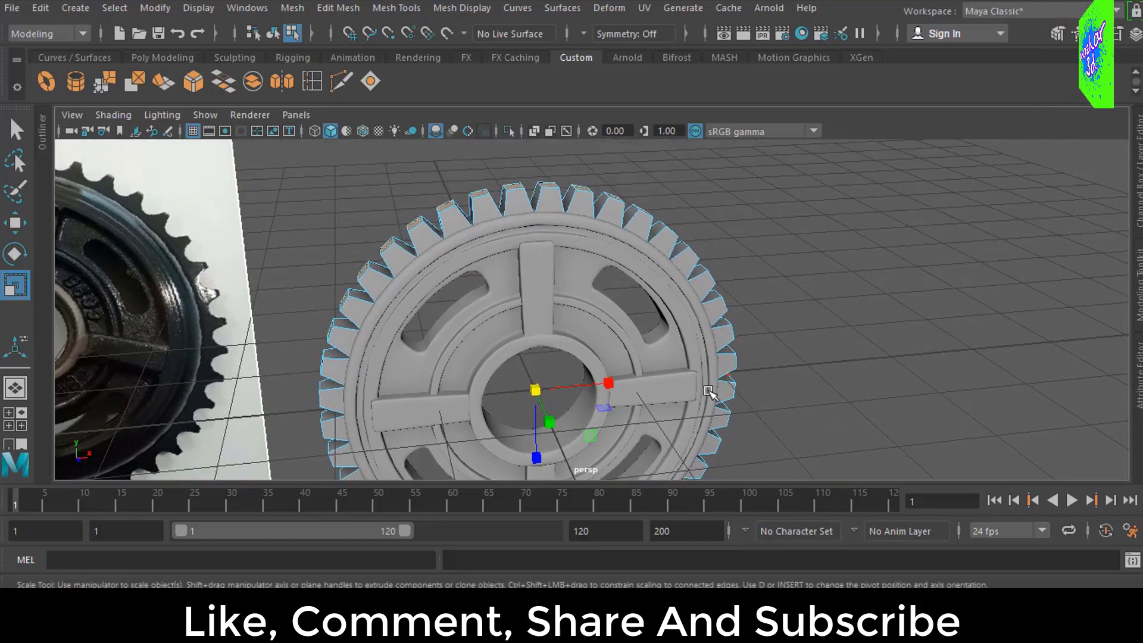
{"action": "mouse_move", "coordinate": [852, 396]}
{"action": "left_mouse_down", "text": "alt"}
{"action": "mouse_move", "coordinate": [733, 441]}
{"action": "mouse_move", "coordinate": [694, 441]}
{"action": "mouse_move", "coordinate": [734, 427]}
{"action": "mouse_move", "coordinate": [780, 360]}
{"action": "left_mouse_up", "text": "alt"}
{"action": "right_click_drag", "start_coordinate": [766, 363], "coordinate": [805, 355], "text": "alt"}
{"action": "left_click_drag", "start_coordinate": [805, 355], "coordinate": [842, 345], "text": "alt"}
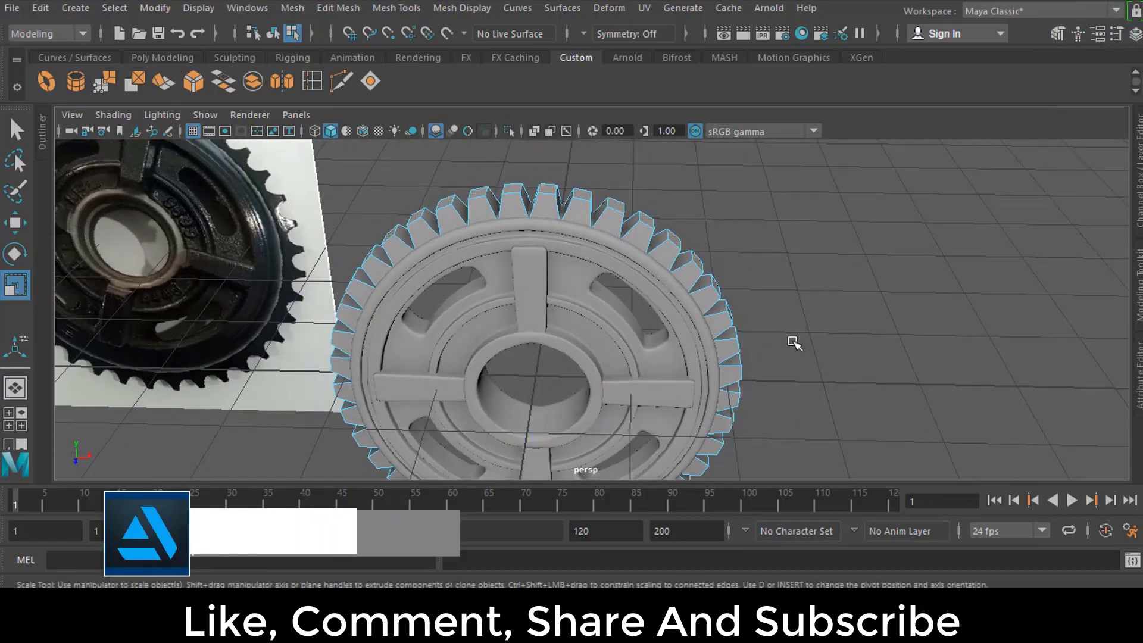
Step: In object mode, nudge the toothed ring along X to about 3.19
{"action": "key", "text": "F8"}
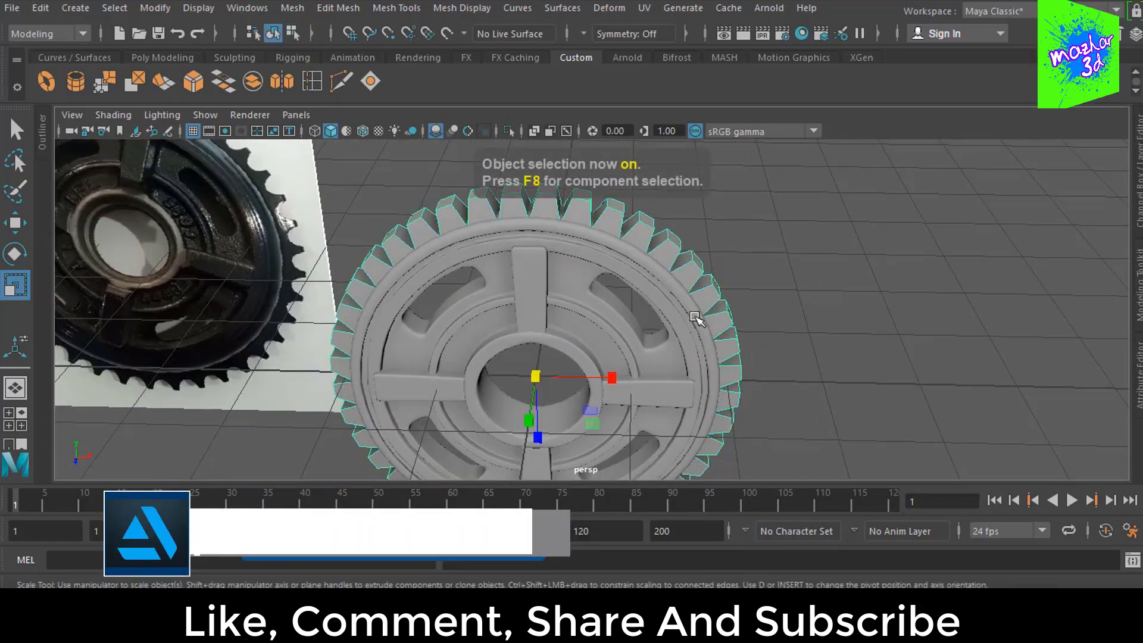
{"action": "key", "text": "w"}
{"action": "mouse_move", "coordinate": [605, 383]}
{"action": "left_mouse_down"}
{"action": "mouse_move", "coordinate": [929, 380]}
{"action": "mouse_move", "coordinate": [681, 378]}
{"action": "left_mouse_up"}
{"action": "scroll", "coordinate": [681, 377], "scroll_direction": "up", "scroll_amount": 5}
{"action": "mouse_move", "coordinate": [694, 273]}
{"action": "left_mouse_down", "text": "alt"}
{"action": "mouse_move", "coordinate": [761, 322]}
{"action": "mouse_move", "coordinate": [500, 204]}
{"action": "mouse_move", "coordinate": [690, 336]}
{"action": "mouse_move", "coordinate": [804, 364]}
{"action": "mouse_move", "coordinate": [657, 319]}
{"action": "left_mouse_up", "text": "alt"}
{"action": "scroll", "coordinate": [657, 319], "scroll_direction": "up", "scroll_amount": 5}
{"action": "mouse_move", "coordinate": [620, 256]}
{"action": "left_mouse_down", "text": "alt"}
{"action": "mouse_move", "coordinate": [635, 347]}
{"action": "mouse_move", "coordinate": [684, 309]}
{"action": "mouse_move", "coordinate": [646, 321]}
{"action": "left_mouse_up", "text": "alt"}
Step: Toggle the smooth preview, then pick a tooth's side edge in edge mode
{"action": "key", "text": "3"}
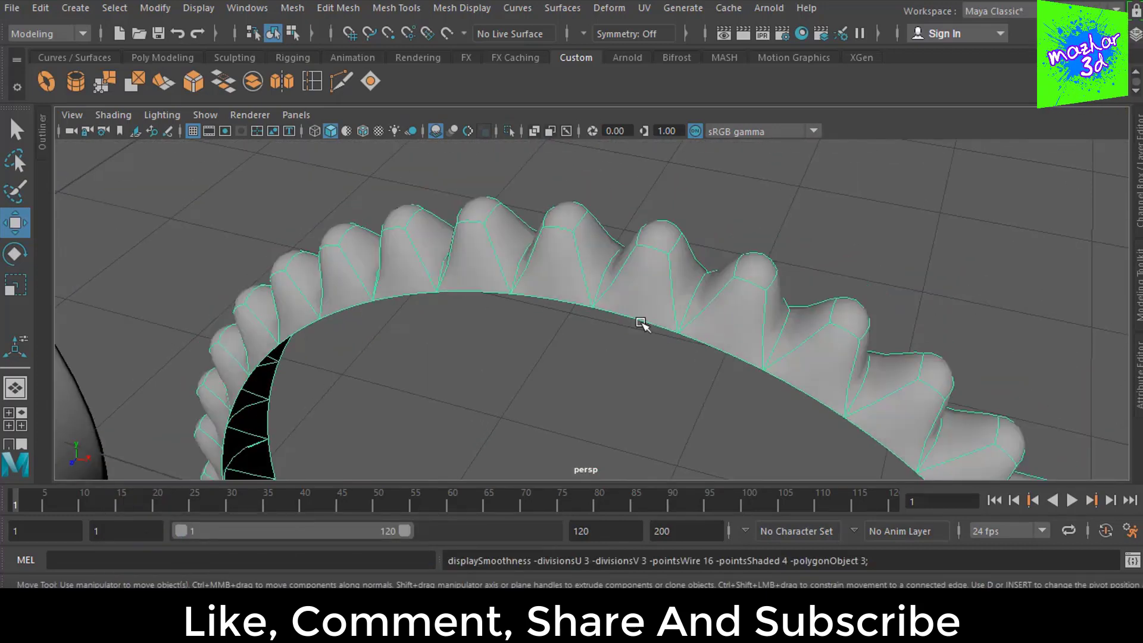
{"action": "key", "text": "1"}
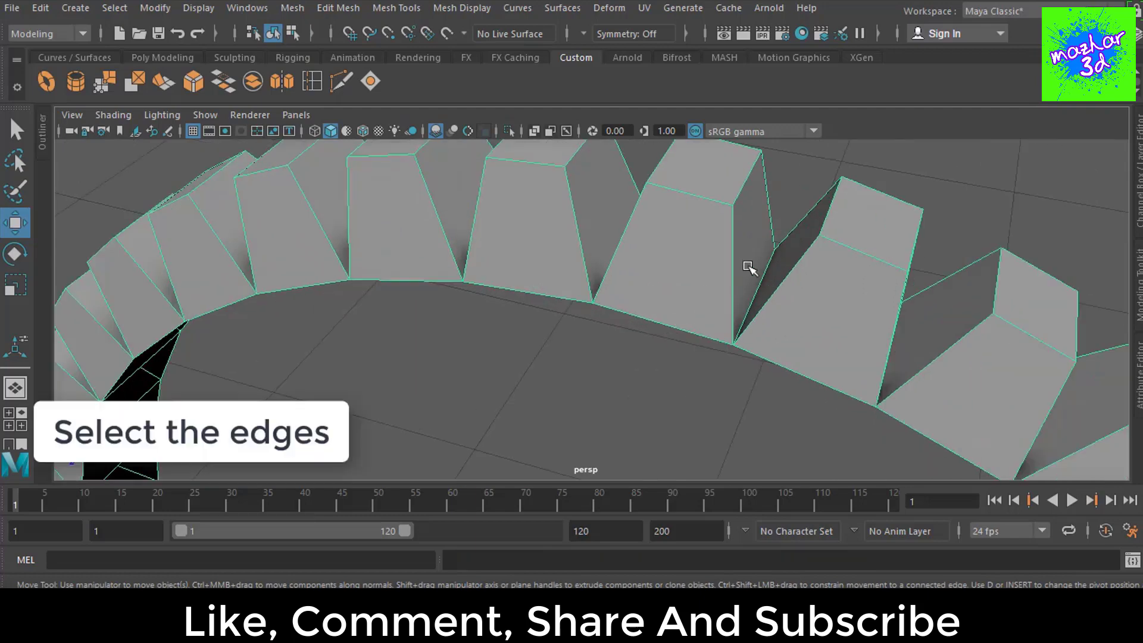
{"action": "key", "text": "F10"}
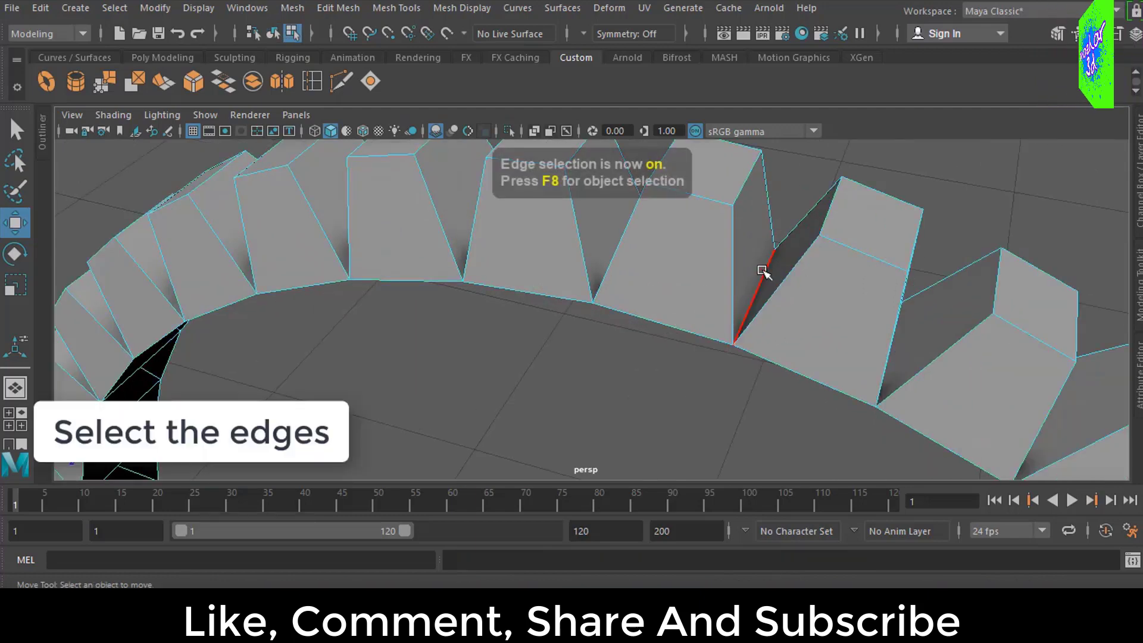
{"action": "left_click", "coordinate": [736, 270]}
{"action": "left_click", "coordinate": [714, 212], "text": "shift"}
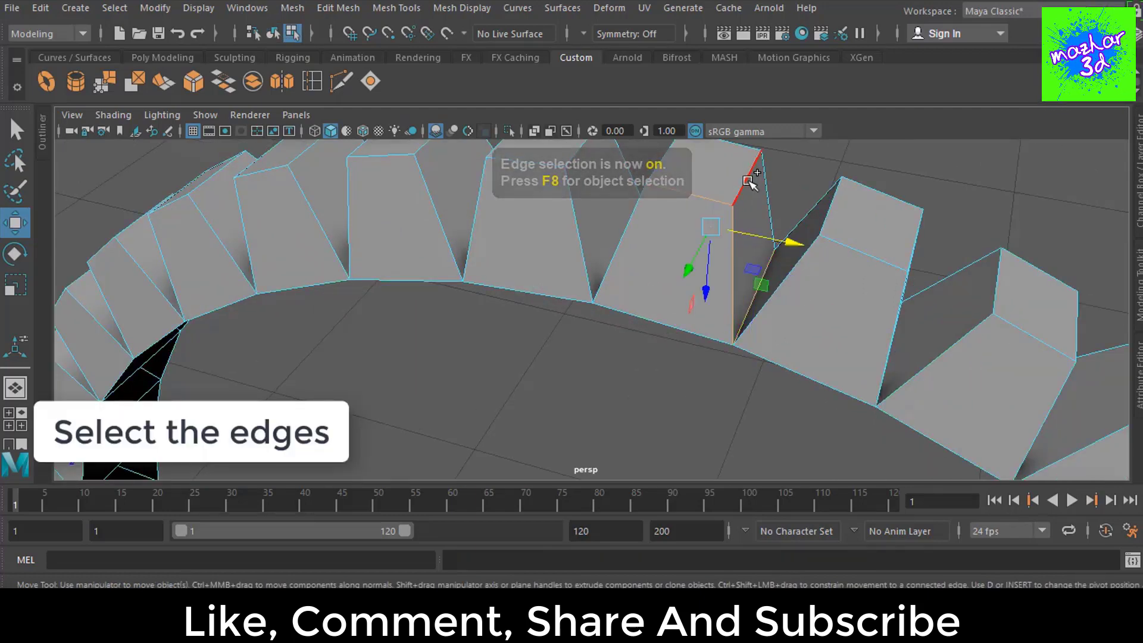
{"action": "left_click_drag", "start_coordinate": [661, 296], "coordinate": [702, 306], "text": "alt"}
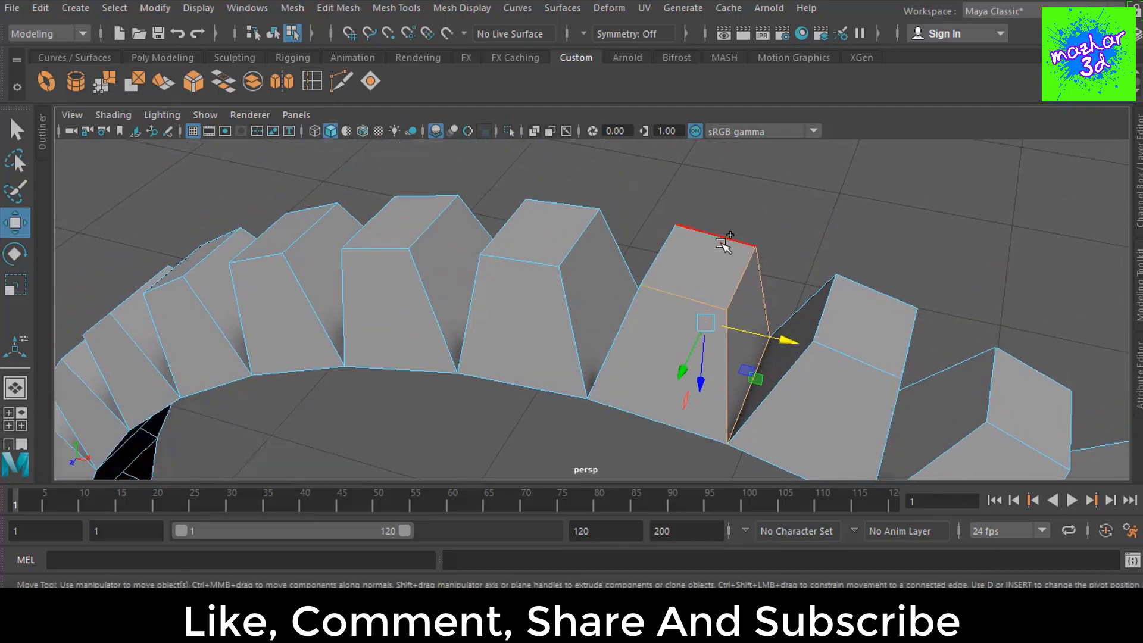
{"action": "left_click_drag", "start_coordinate": [619, 377], "coordinate": [671, 340], "text": "alt"}
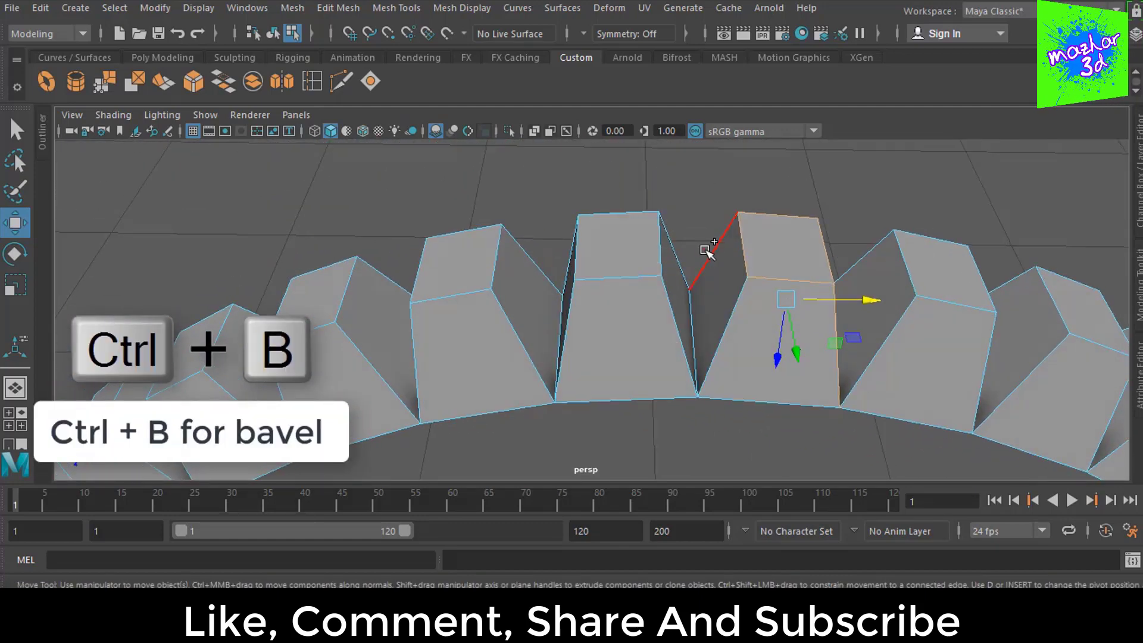
{"action": "mouse_move", "coordinate": [768, 351]}
{"action": "left_mouse_down", "text": "alt"}
{"action": "mouse_move", "coordinate": [683, 352]}
{"action": "mouse_move", "coordinate": [747, 349]}
{"action": "mouse_move", "coordinate": [689, 328]}
{"action": "left_mouse_up", "text": "alt"}
{"action": "left_click", "coordinate": [672, 324], "text": "shift"}
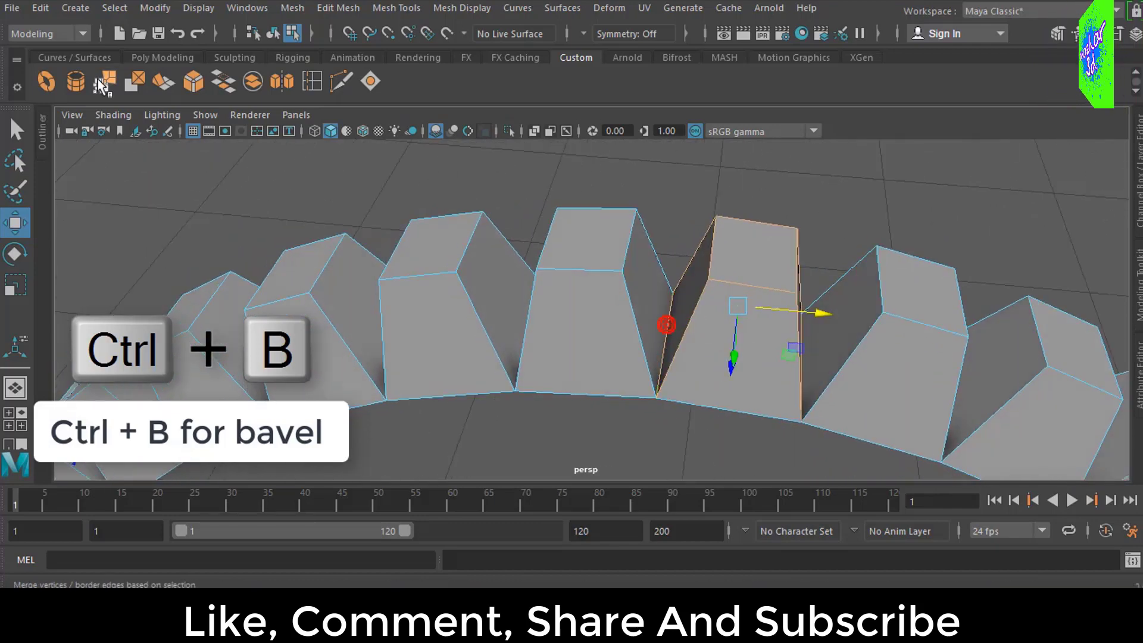
Step: Extend the edge pick to all similar tooth side edges around the ring
{"action": "left_click", "coordinate": [117, 12]}
{"action": "left_click", "coordinate": [166, 123]}
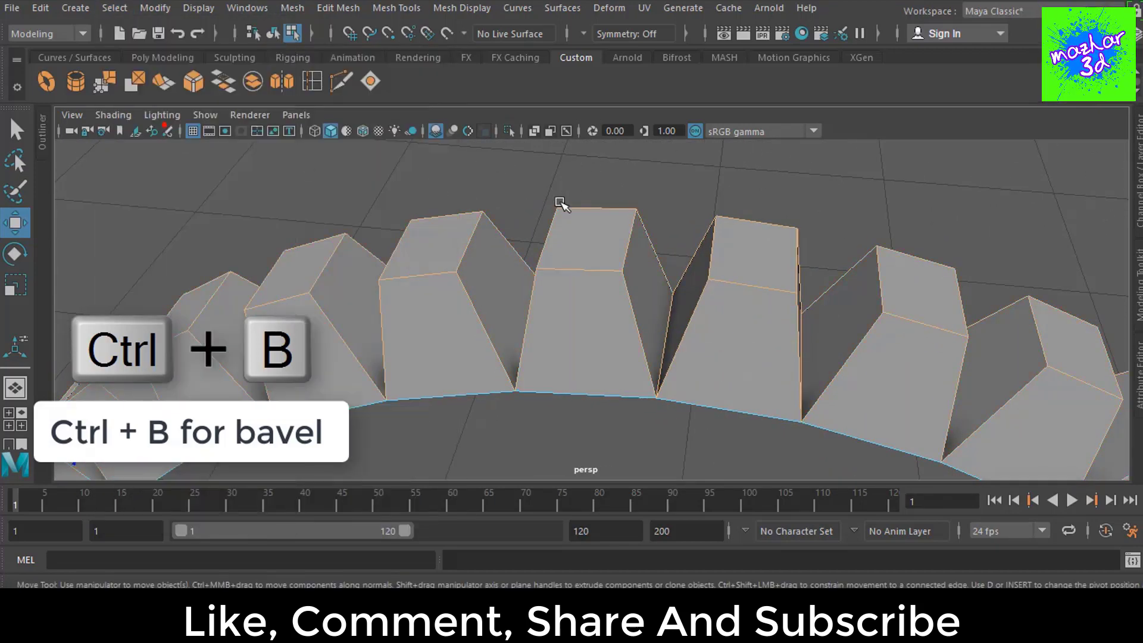
{"action": "mouse_move", "coordinate": [584, 286]}
{"action": "left_mouse_down", "text": "alt"}
{"action": "mouse_move", "coordinate": [704, 311]}
{"action": "mouse_move", "coordinate": [582, 263]}
{"action": "mouse_move", "coordinate": [732, 211]}
{"action": "mouse_move", "coordinate": [702, 244]}
{"action": "left_mouse_up", "text": "alt"}
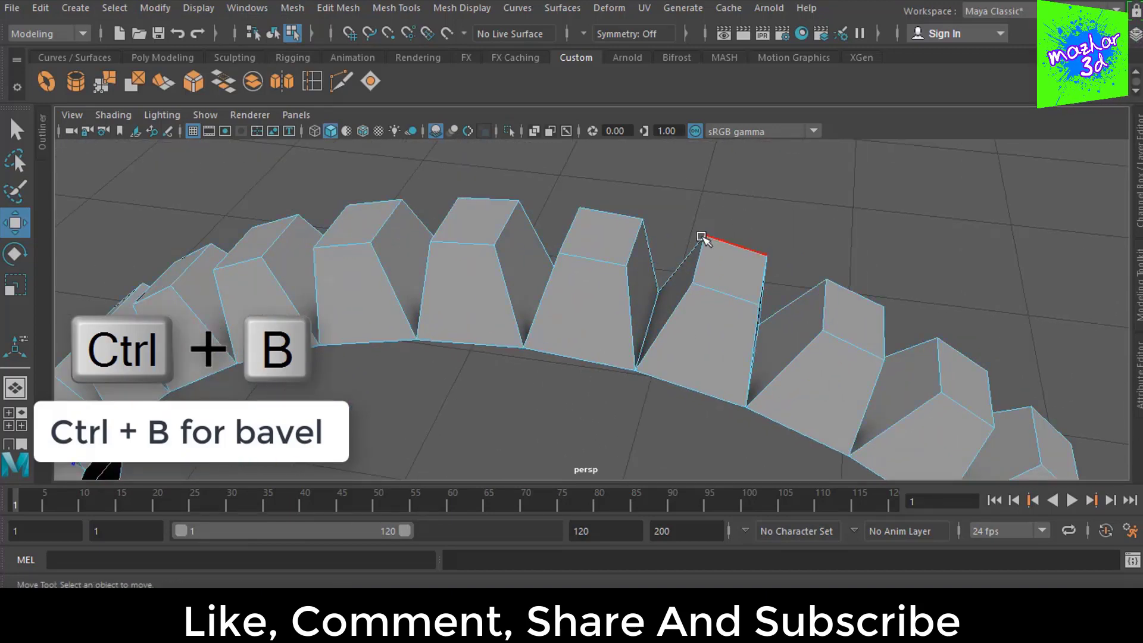
{"action": "left_click", "coordinate": [655, 307]}
{"action": "left_click_drag", "start_coordinate": [641, 311], "coordinate": [667, 316], "text": "alt"}
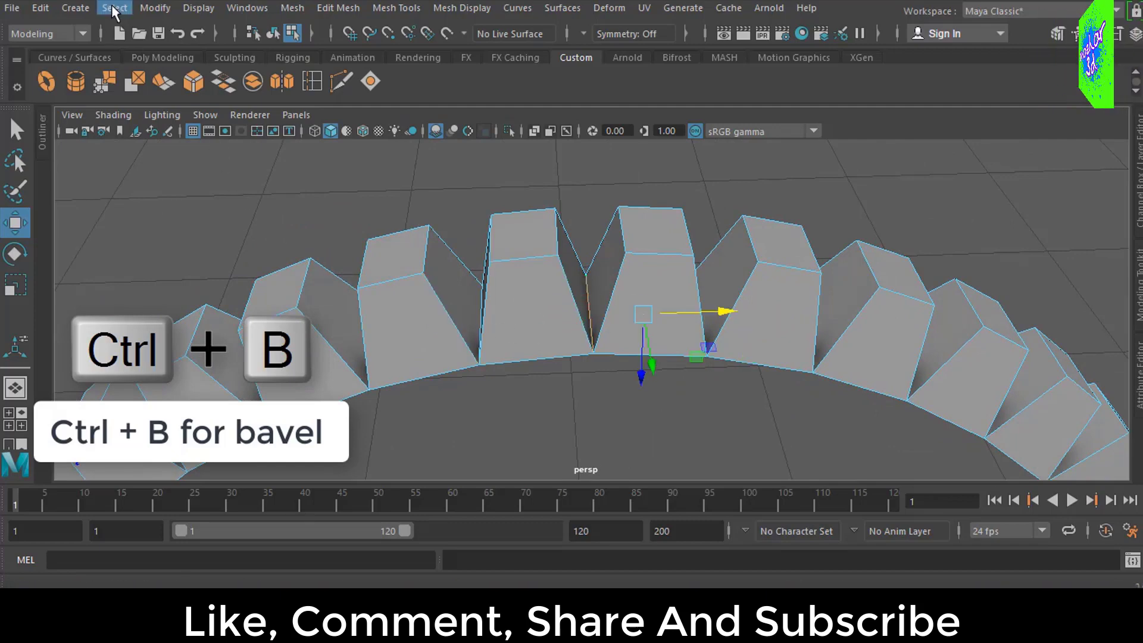
{"action": "left_click", "coordinate": [115, 8]}
{"action": "left_click", "coordinate": [173, 125]}
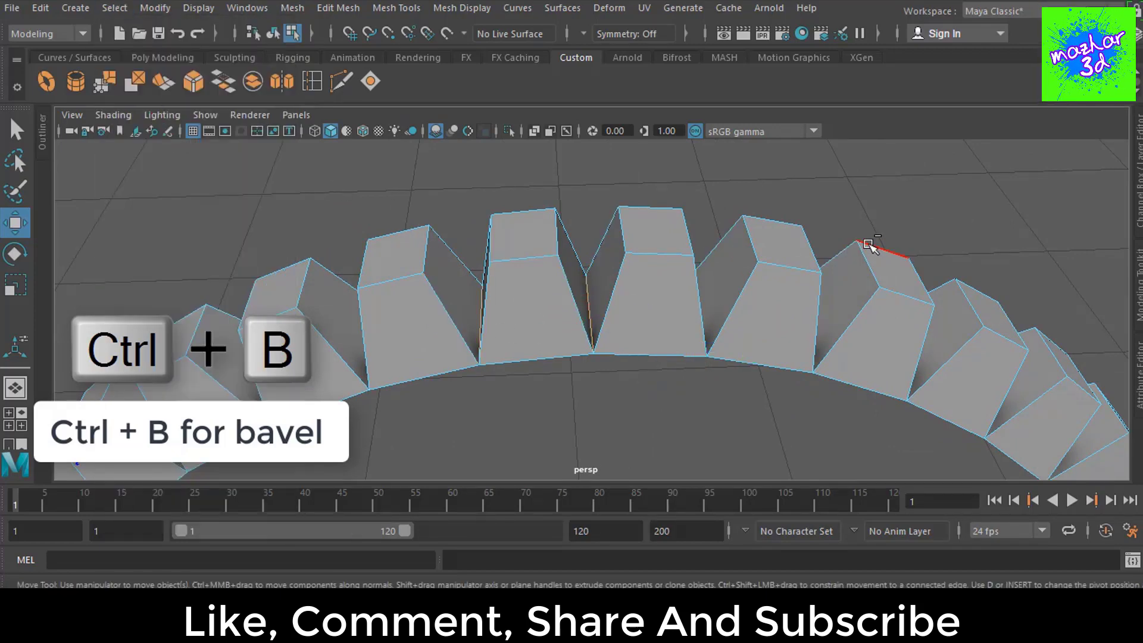
Step: Bevel the tooth edges with Fraction 0.5 and 3 segments
{"action": "key", "text": "ctrl+b"}
{"action": "left_click_drag", "start_coordinate": [848, 253], "coordinate": [744, 262], "text": "alt"}
{"action": "middle_click_drag", "start_coordinate": [893, 332], "coordinate": [894, 332]}
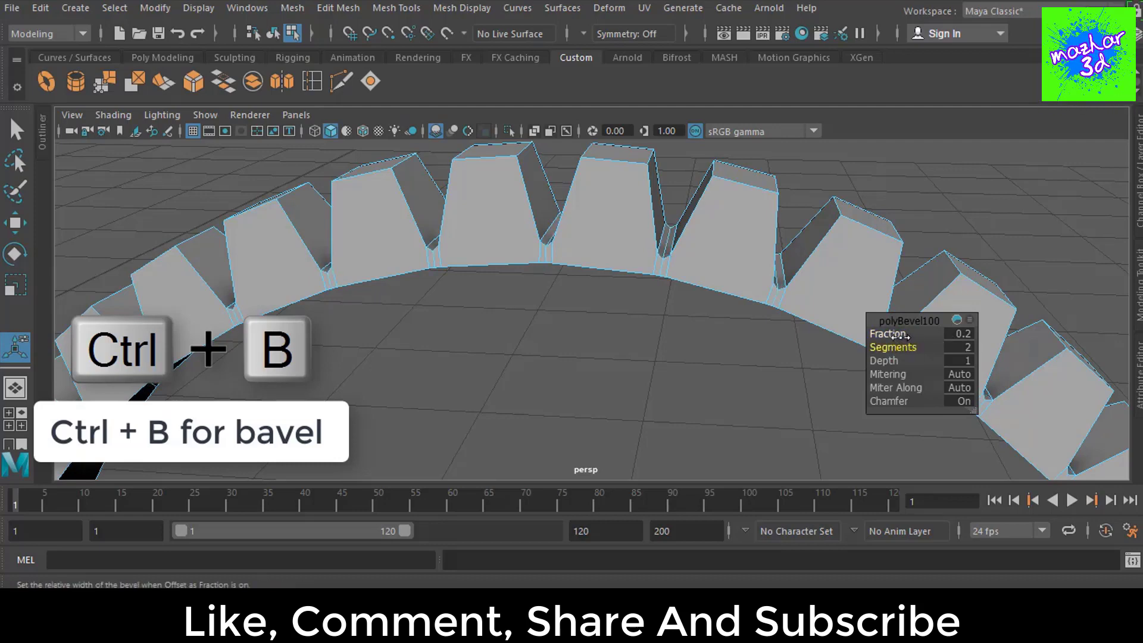
{"action": "left_click", "coordinate": [896, 334]}
{"action": "middle_click_drag", "start_coordinate": [896, 334], "coordinate": [899, 347]}
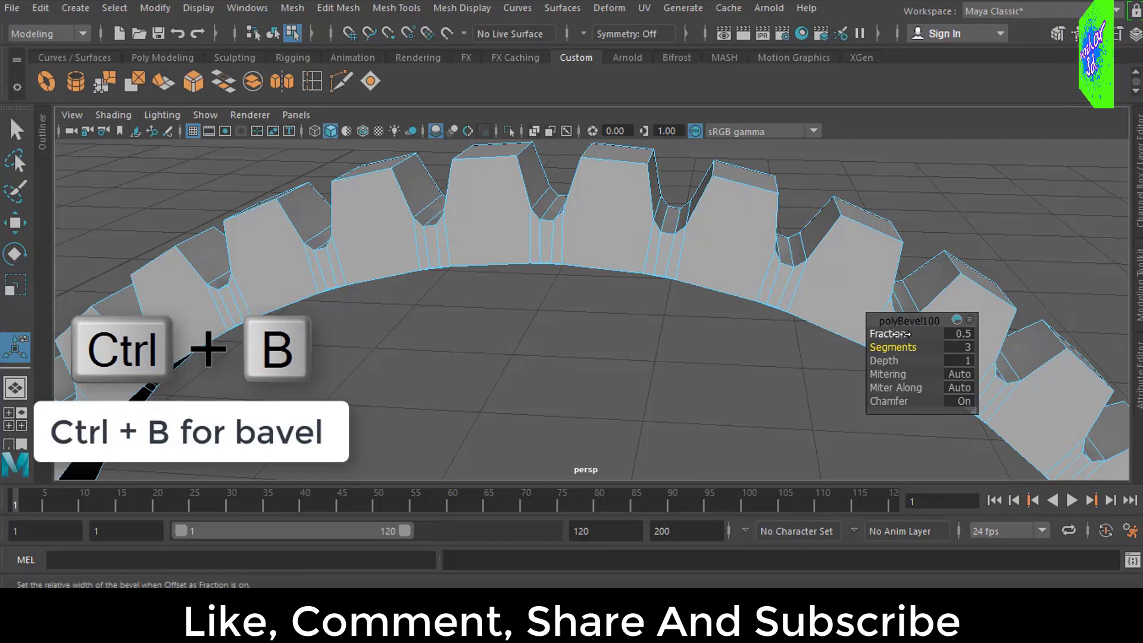
{"action": "left_click", "coordinate": [896, 333]}
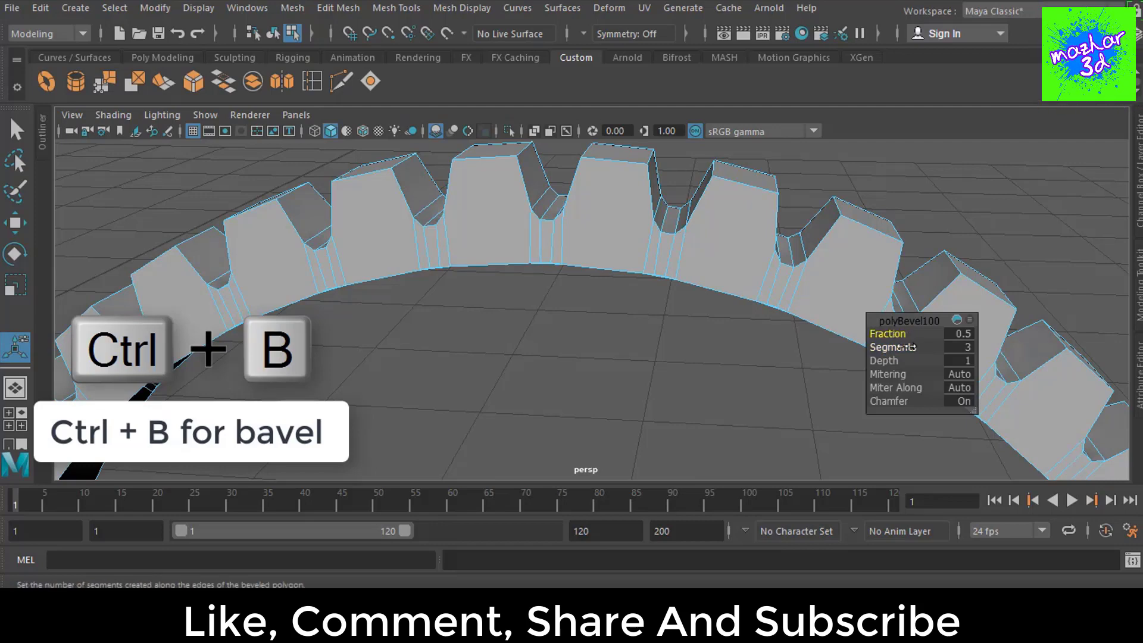
Step: Preview the smoothed gear, then select all tooth-top faces with Select Similar
{"action": "mouse_move", "coordinate": [701, 248]}
{"action": "left_mouse_down", "text": "alt"}
{"action": "mouse_move", "coordinate": [592, 324]}
{"action": "mouse_move", "coordinate": [599, 224]}
{"action": "mouse_move", "coordinate": [798, 231]}
{"action": "left_mouse_up", "text": "alt"}
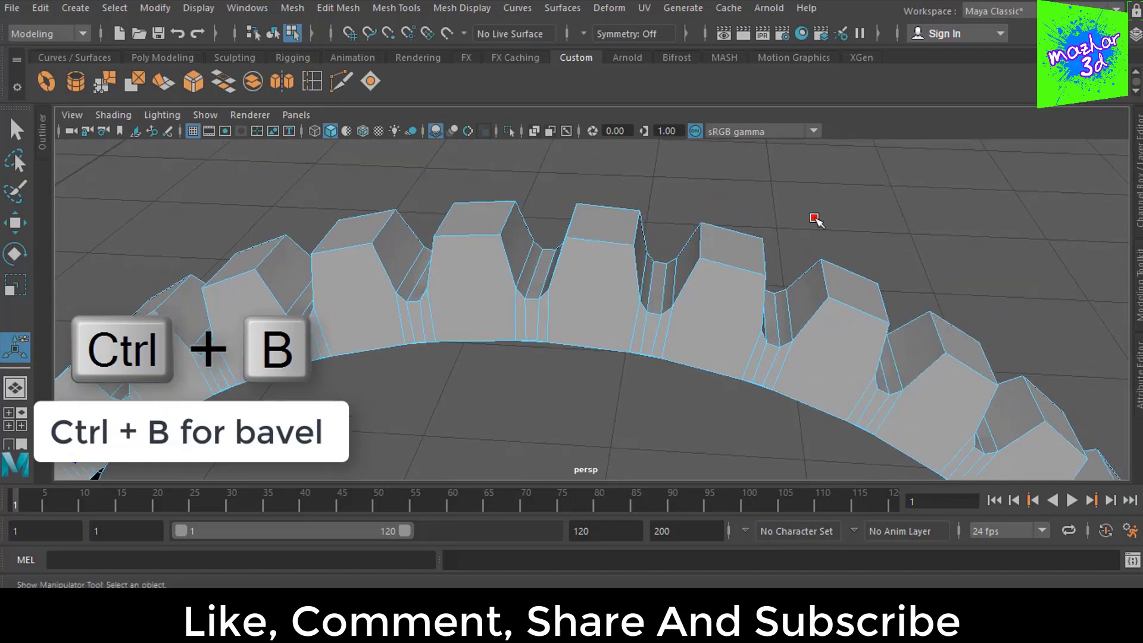
{"action": "scroll", "coordinate": [807, 227], "scroll_direction": "down", "scroll_amount": 5}
{"action": "key", "text": "3"}
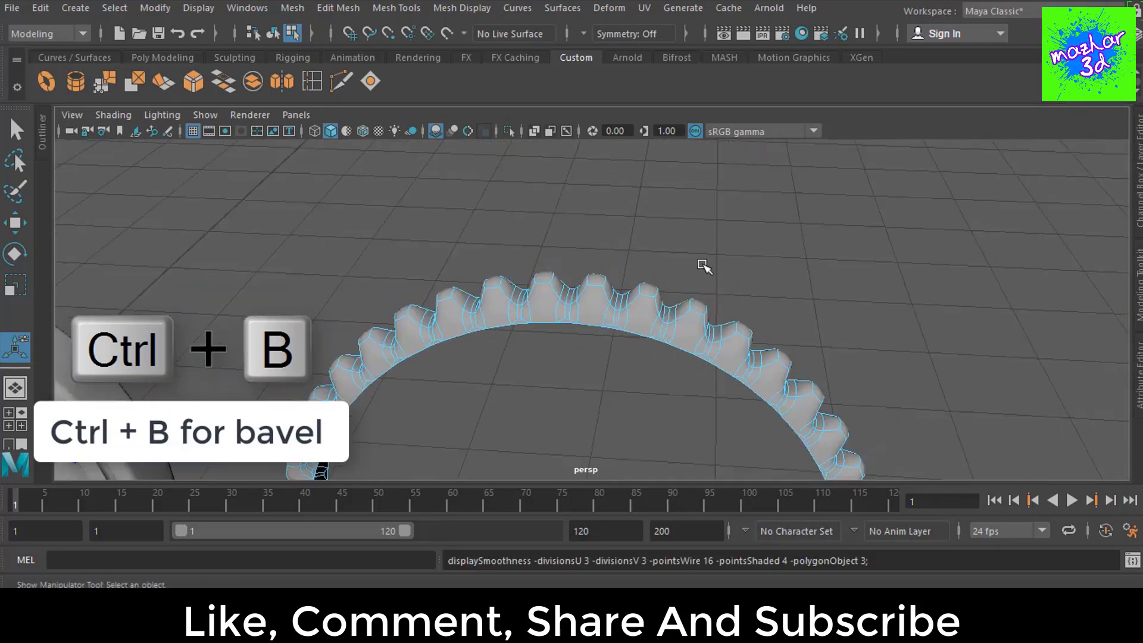
{"action": "key", "text": "1"}
{"action": "scroll", "coordinate": [640, 292], "scroll_direction": "up", "scroll_amount": 1}
{"action": "key", "text": "q"}
{"action": "key", "text": "F11"}
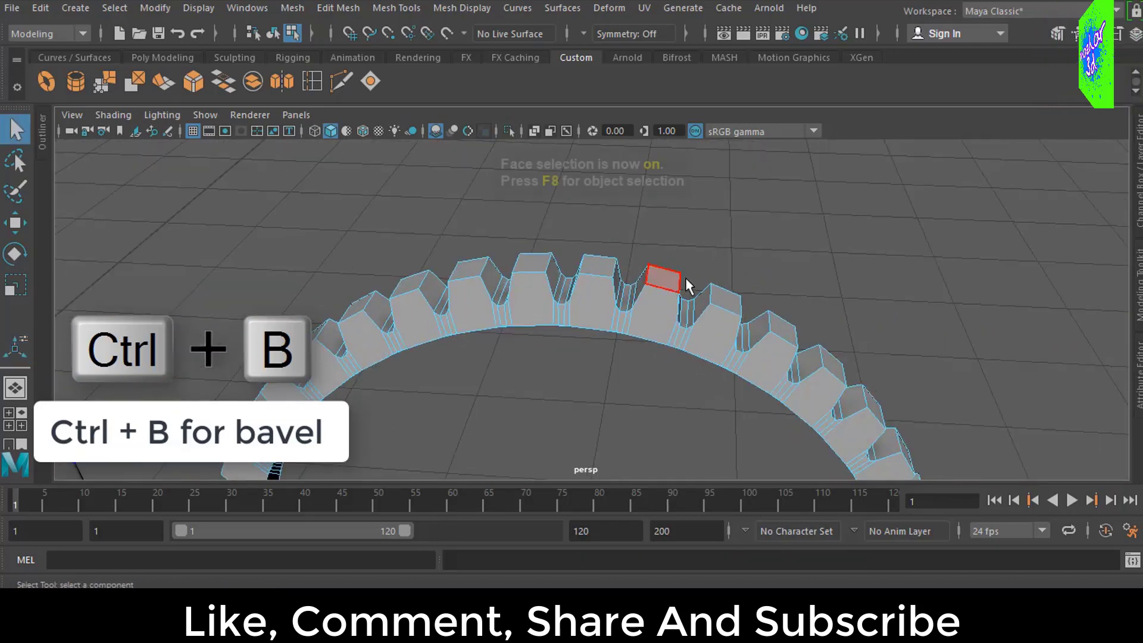
{"action": "left_click", "coordinate": [662, 277]}
{"action": "left_click", "coordinate": [115, 7]}
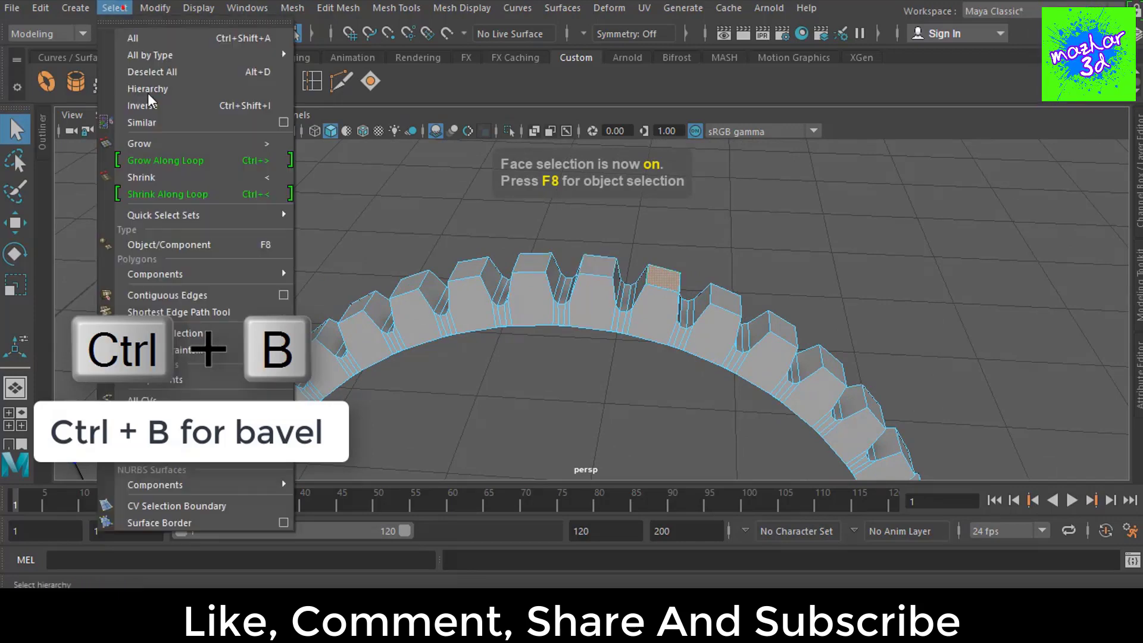
{"action": "left_click", "coordinate": [158, 125]}
{"action": "scroll", "coordinate": [567, 450], "scroll_direction": "down", "scroll_amount": 3}
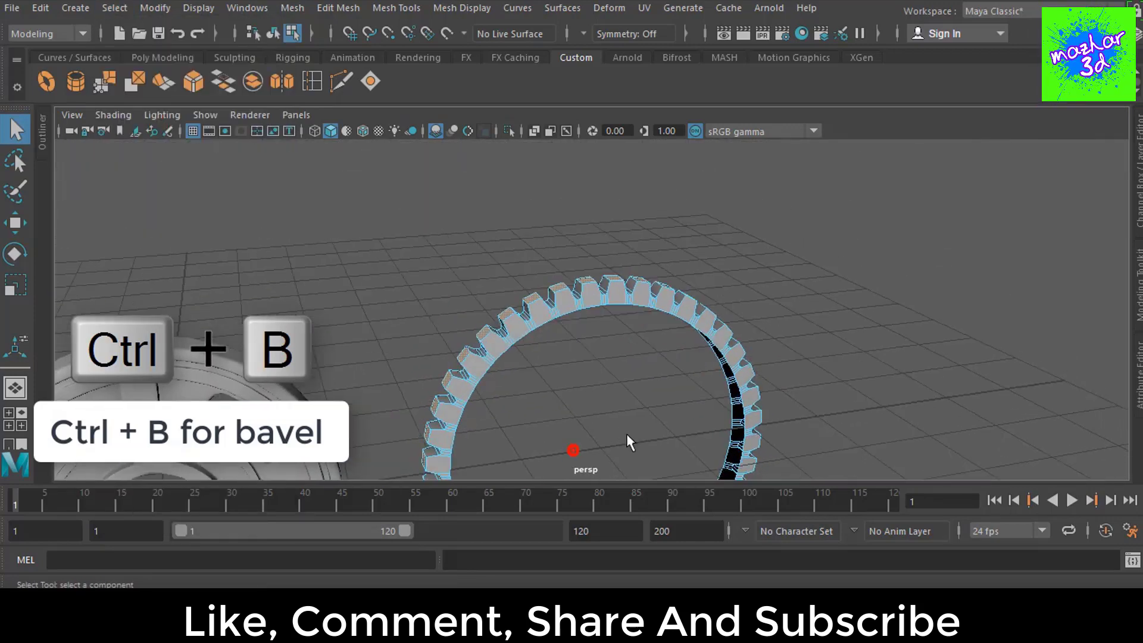
{"action": "key", "text": "r"}
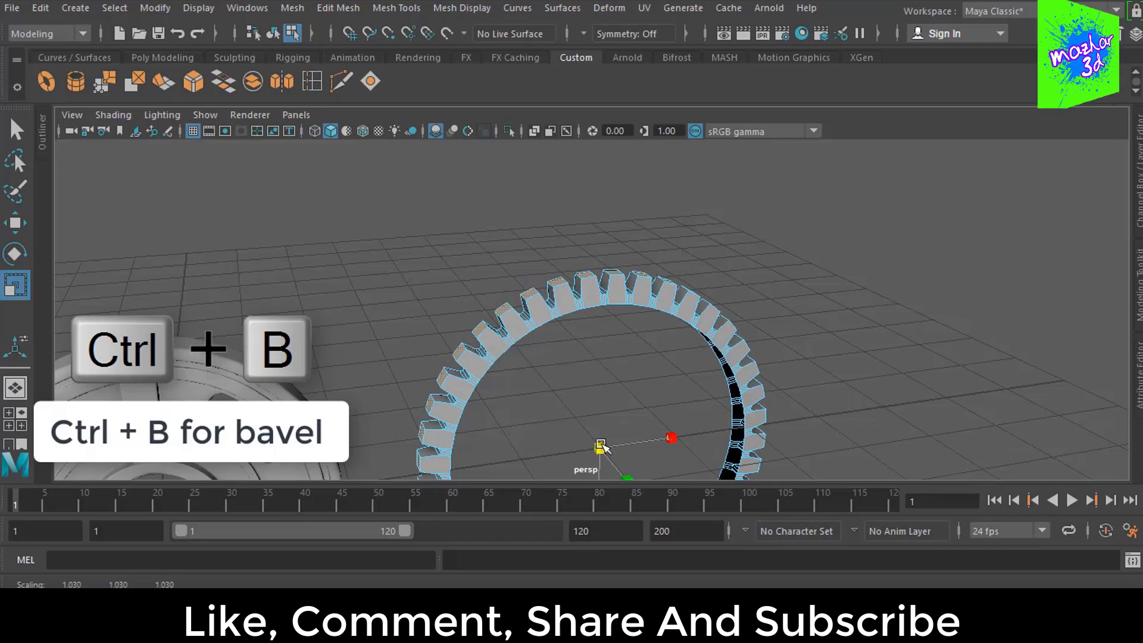
{"action": "mouse_move", "coordinate": [575, 357]}
{"action": "left_mouse_down", "text": "alt"}
{"action": "mouse_move", "coordinate": [582, 337]}
{"action": "mouse_move", "coordinate": [582, 376]}
{"action": "mouse_move", "coordinate": [768, 367]}
{"action": "mouse_move", "coordinate": [742, 398]}
{"action": "mouse_move", "coordinate": [673, 357]}
{"action": "mouse_move", "coordinate": [642, 369]}
{"action": "left_mouse_up", "text": "alt"}
{"action": "scroll", "coordinate": [480, 332], "scroll_direction": "up", "scroll_amount": 3}
{"action": "scroll", "coordinate": [481, 391], "scroll_direction": "up", "scroll_amount": 2}
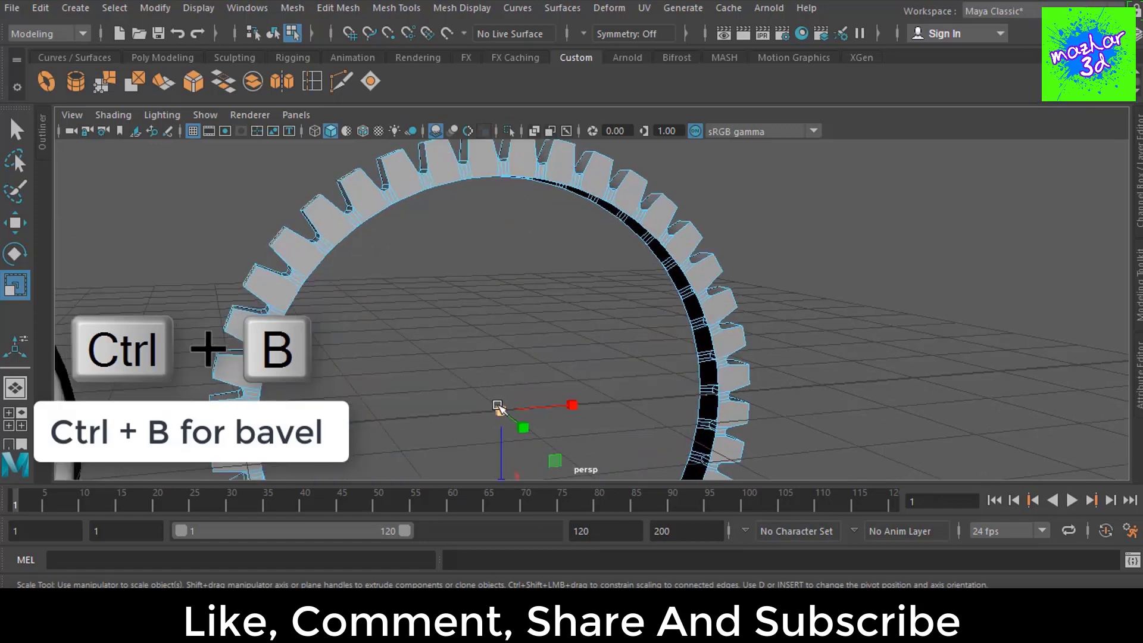
{"action": "mouse_move", "coordinate": [498, 406]}
{"action": "left_mouse_down", "text": "alt"}
{"action": "mouse_move", "coordinate": [541, 329]}
{"action": "mouse_move", "coordinate": [593, 299]}
{"action": "left_mouse_up", "text": "alt"}
{"action": "scroll", "coordinate": [540, 258], "scroll_direction": "up", "scroll_amount": 3}
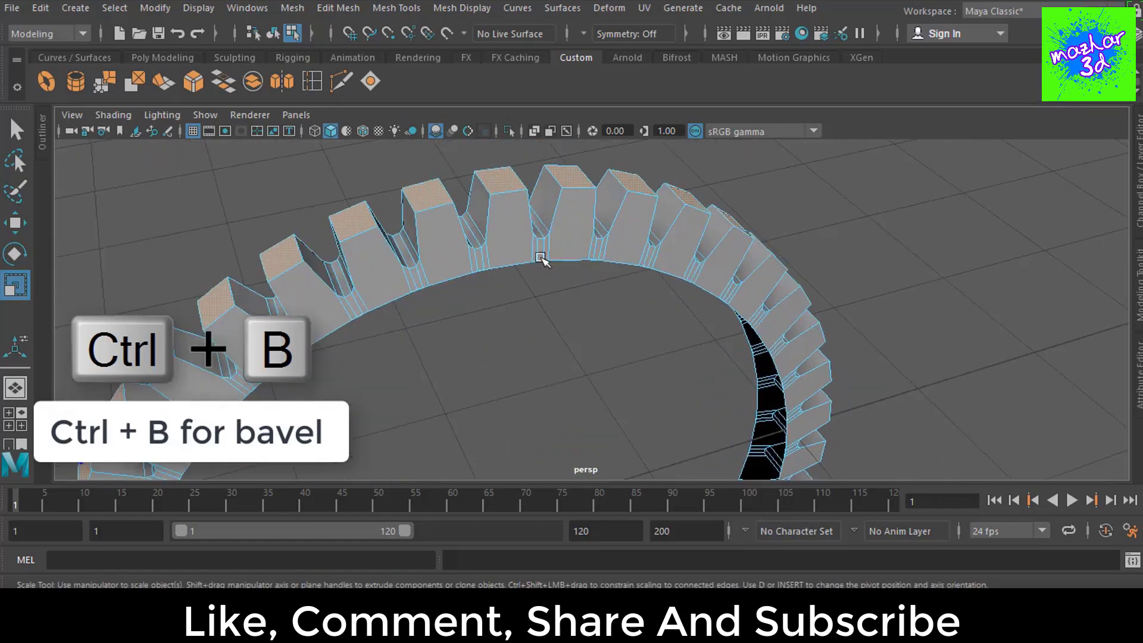
{"action": "scroll", "coordinate": [540, 258], "scroll_direction": "down", "scroll_amount": 2}
{"action": "key", "text": "F10"}
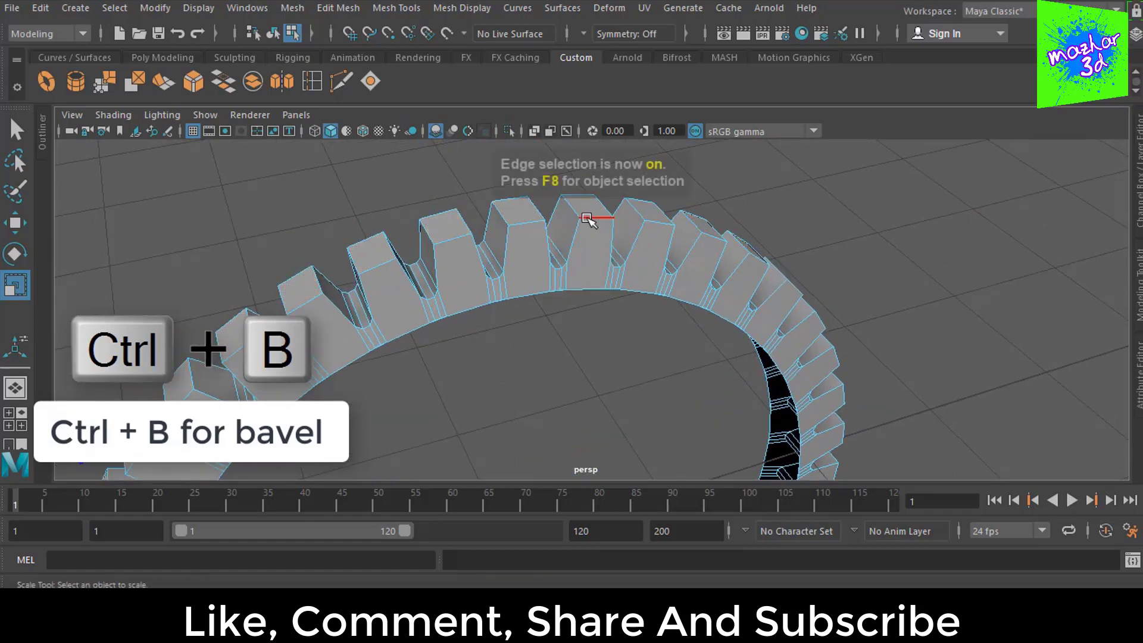
{"action": "left_click", "coordinate": [588, 219]}
{"action": "mouse_move", "coordinate": [621, 274]}
{"action": "left_mouse_down", "text": "alt"}
{"action": "mouse_move", "coordinate": [587, 375]}
{"action": "mouse_move", "coordinate": [594, 362]}
{"action": "left_mouse_up", "text": "alt"}
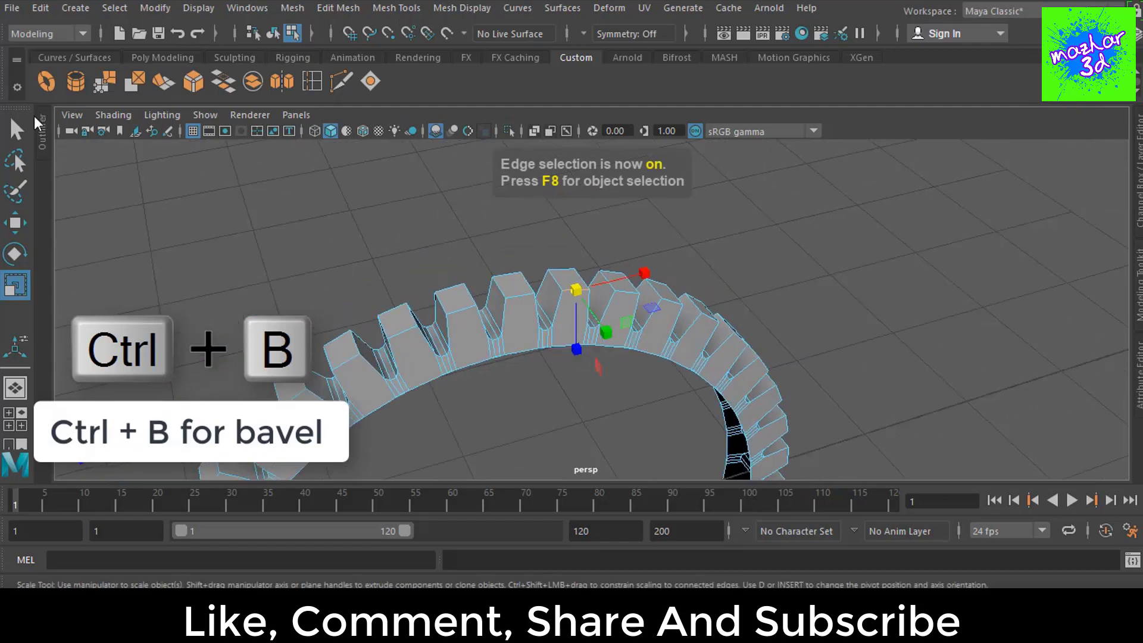
{"action": "key", "text": "q"}
{"action": "scroll", "coordinate": [553, 286], "scroll_direction": "up", "scroll_amount": 3}
{"action": "left_click_drag", "start_coordinate": [563, 308], "coordinate": [483, 253], "text": "alt"}
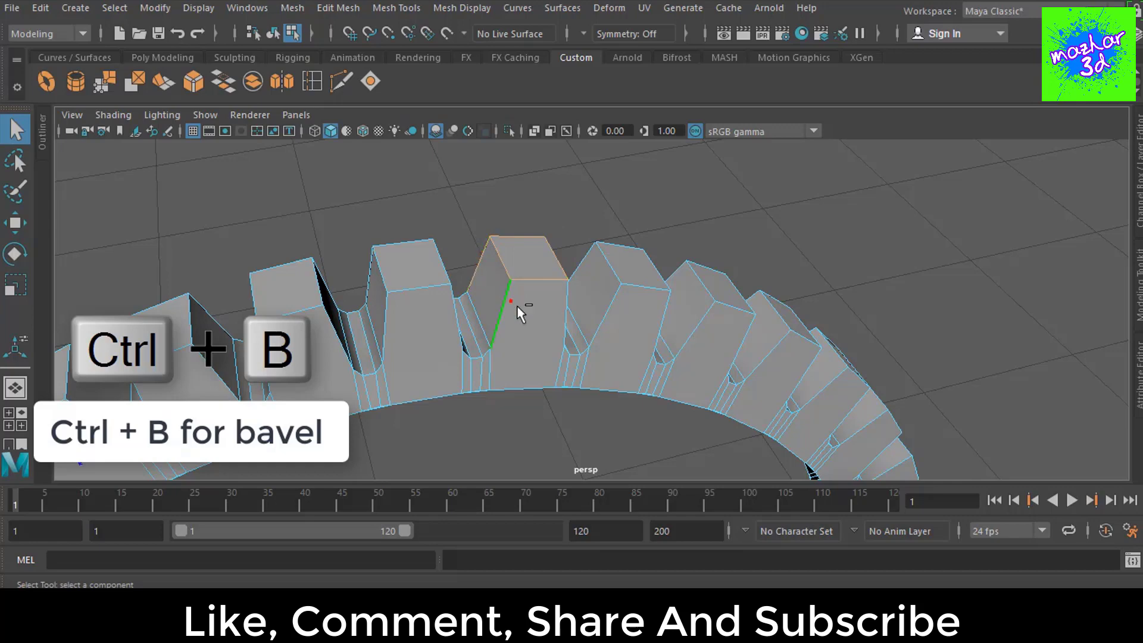
Step: Undo a stray edge pick and a trial bevel on the tooth edges
{"action": "mouse_move", "coordinate": [521, 314]}
{"action": "left_mouse_down", "text": "alt"}
{"action": "mouse_move", "coordinate": [541, 339]}
{"action": "mouse_move", "coordinate": [483, 336]}
{"action": "mouse_move", "coordinate": [531, 310]}
{"action": "left_mouse_up", "text": "alt"}
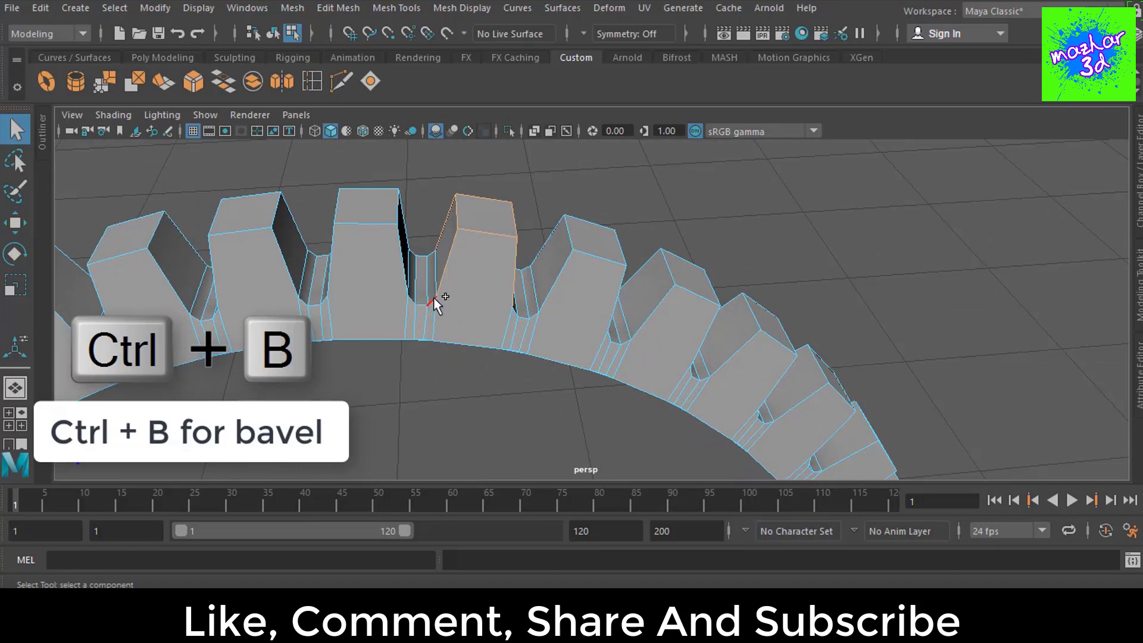
{"action": "mouse_move", "coordinate": [510, 307]}
{"action": "left_mouse_down", "text": "alt"}
{"action": "mouse_move", "coordinate": [492, 306]}
{"action": "mouse_move", "coordinate": [502, 312]}
{"action": "left_mouse_up", "text": "alt"}
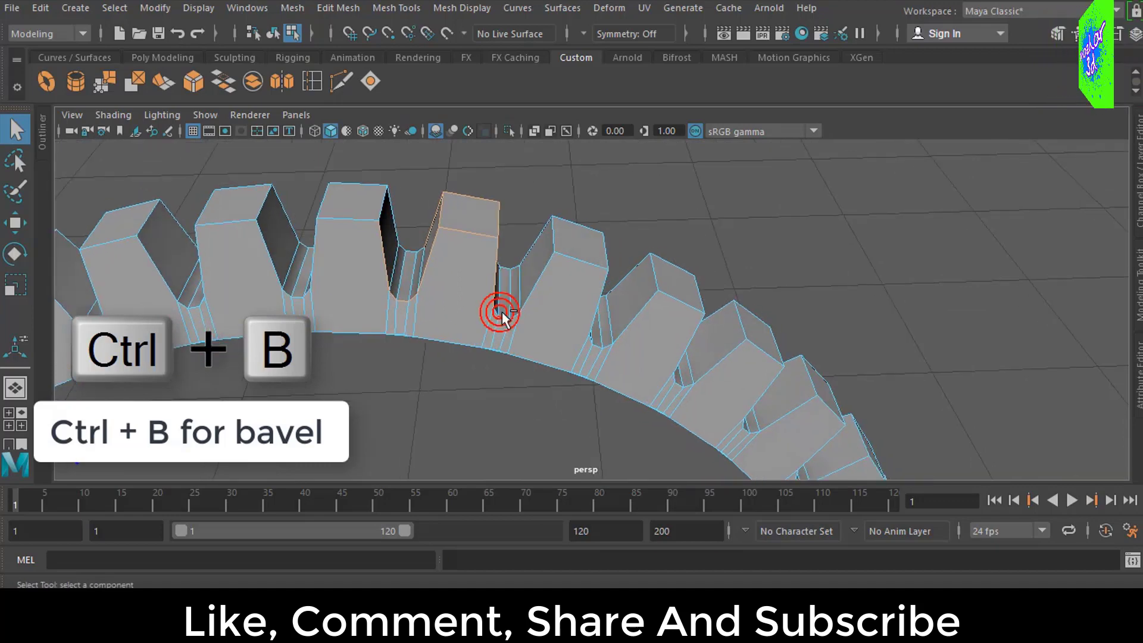
{"action": "key", "text": "ctrl+z"}
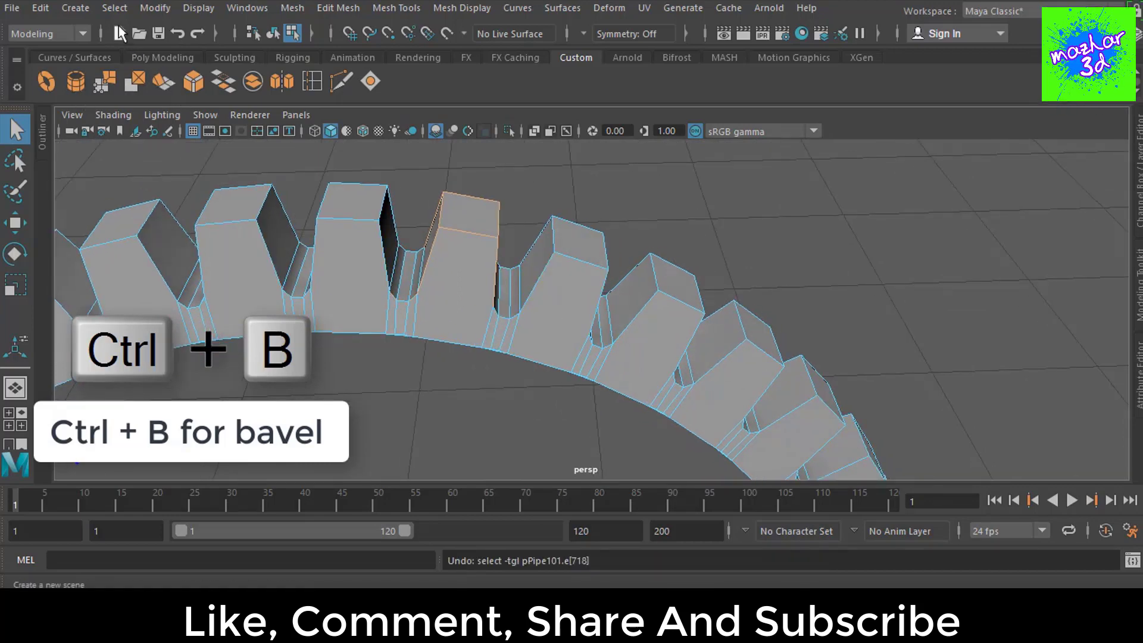
{"action": "left_click", "coordinate": [114, 8]}
{"action": "left_click", "coordinate": [632, 204]}
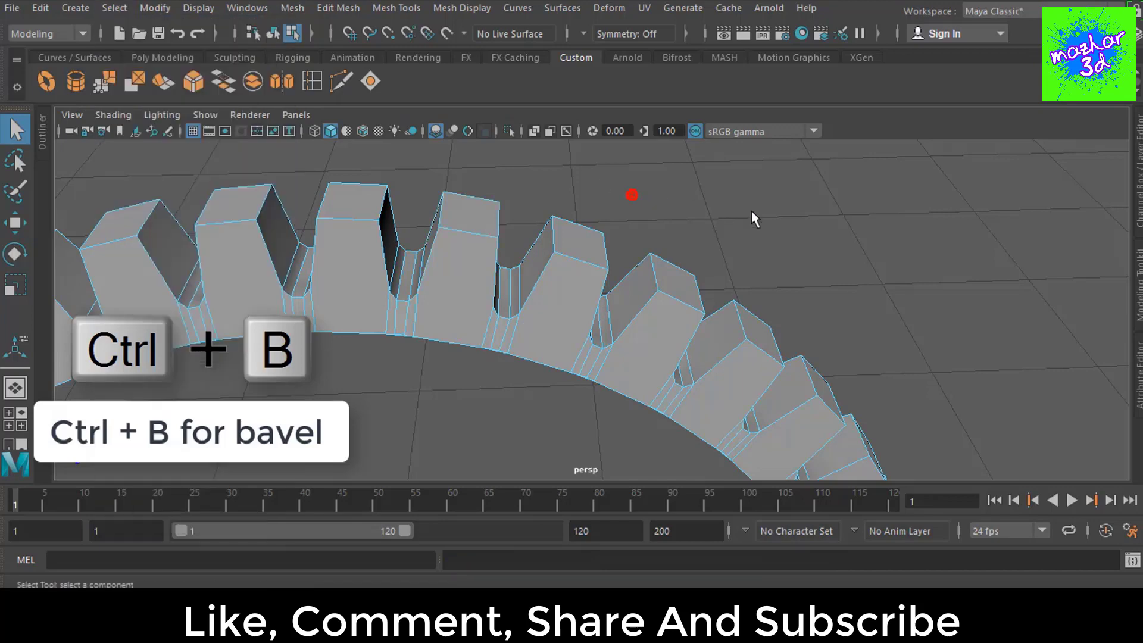
{"action": "key", "text": "ctrl+b"}
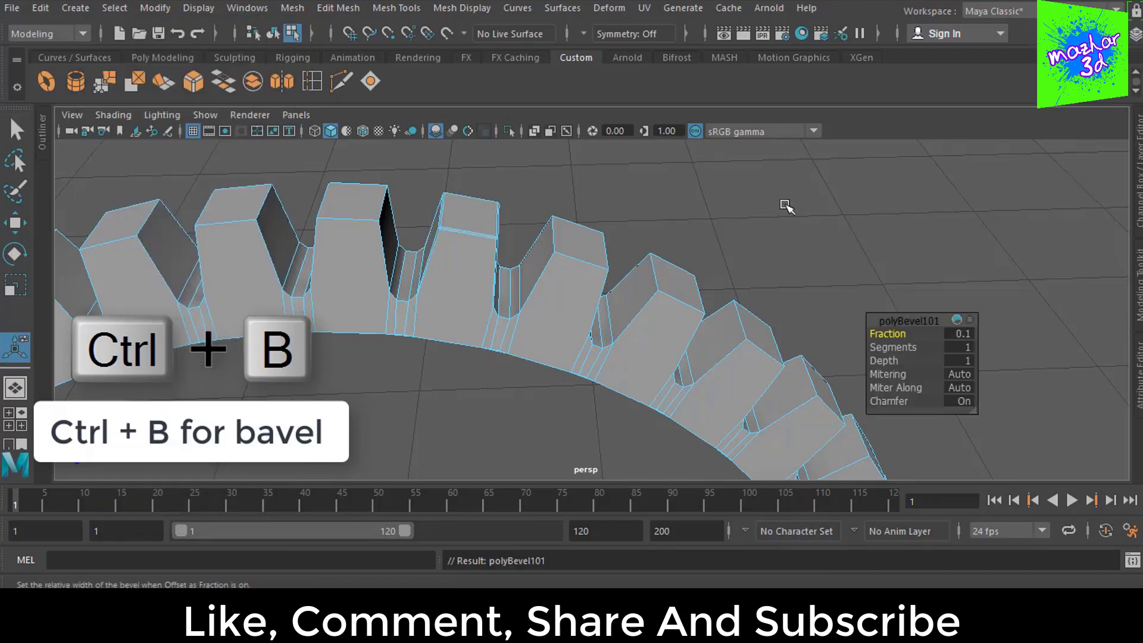
{"action": "key", "text": "ctrl+b"}
{"action": "key", "text": "ctrl+z"}
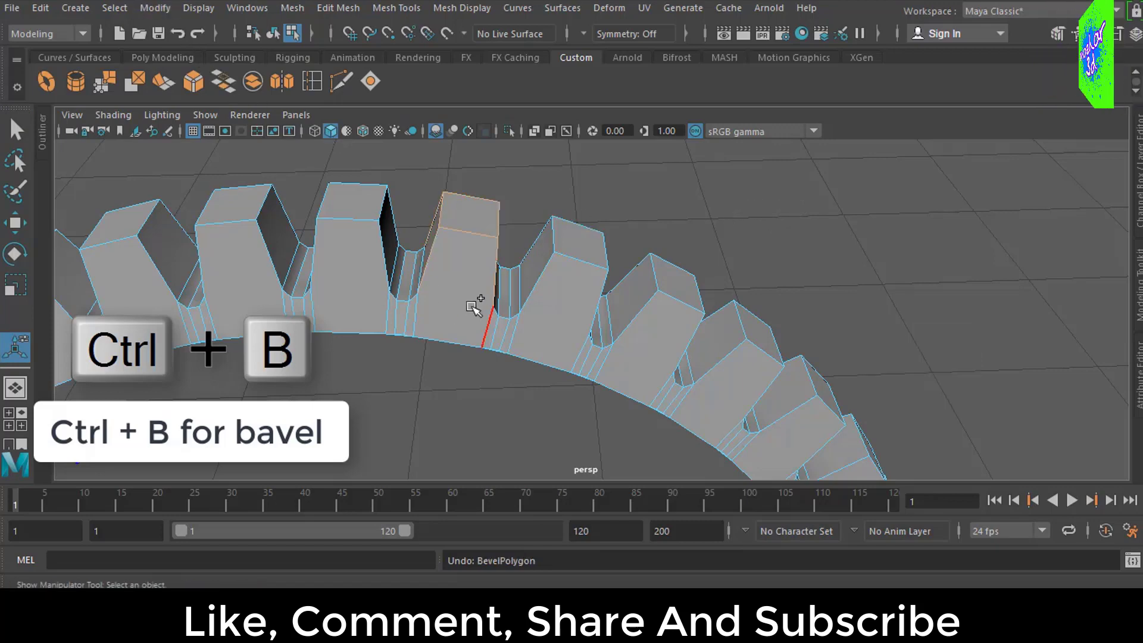
{"action": "left_click_drag", "start_coordinate": [506, 326], "coordinate": [464, 351], "text": "alt"}
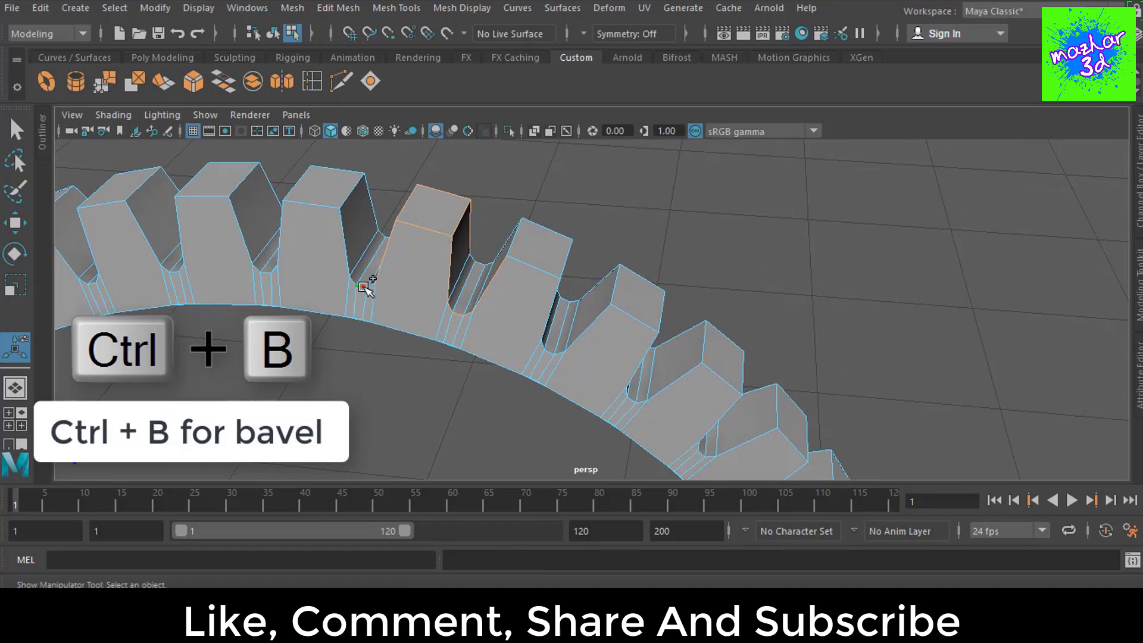
{"action": "mouse_move", "coordinate": [485, 260]}
{"action": "left_mouse_down", "text": "alt"}
{"action": "mouse_move", "coordinate": [447, 308]}
{"action": "mouse_move", "coordinate": [424, 284]}
{"action": "left_mouse_up", "text": "alt"}
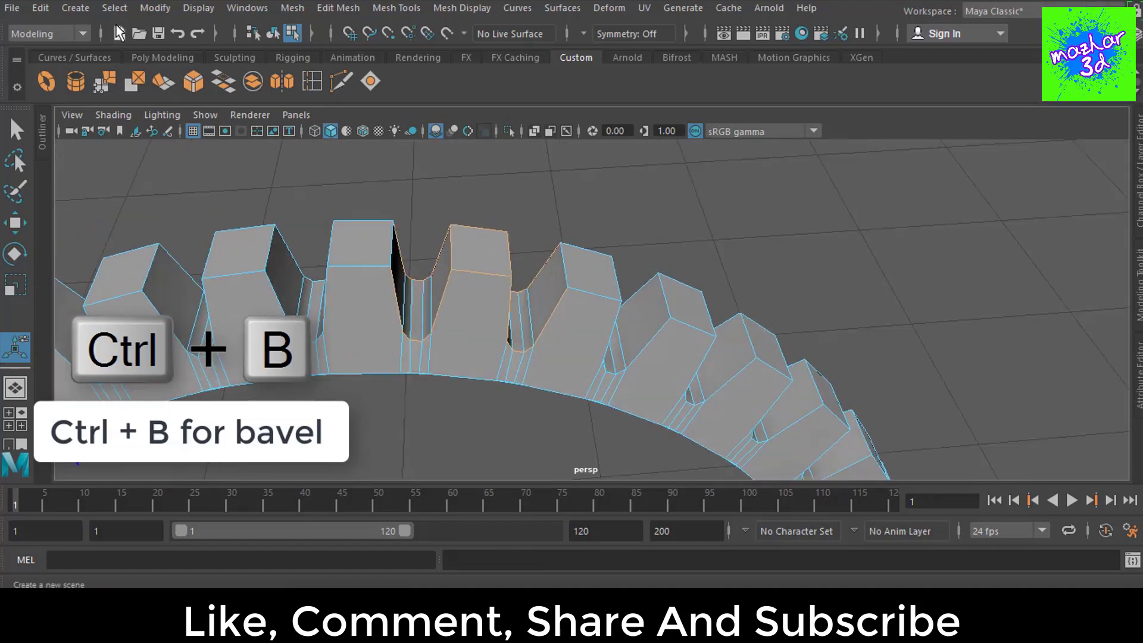
Step: Select the edge loops across the teeth and bevel them at fraction 0.1 with 1 segment
{"action": "left_click", "coordinate": [114, 8]}
{"action": "left_click", "coordinate": [152, 105]}
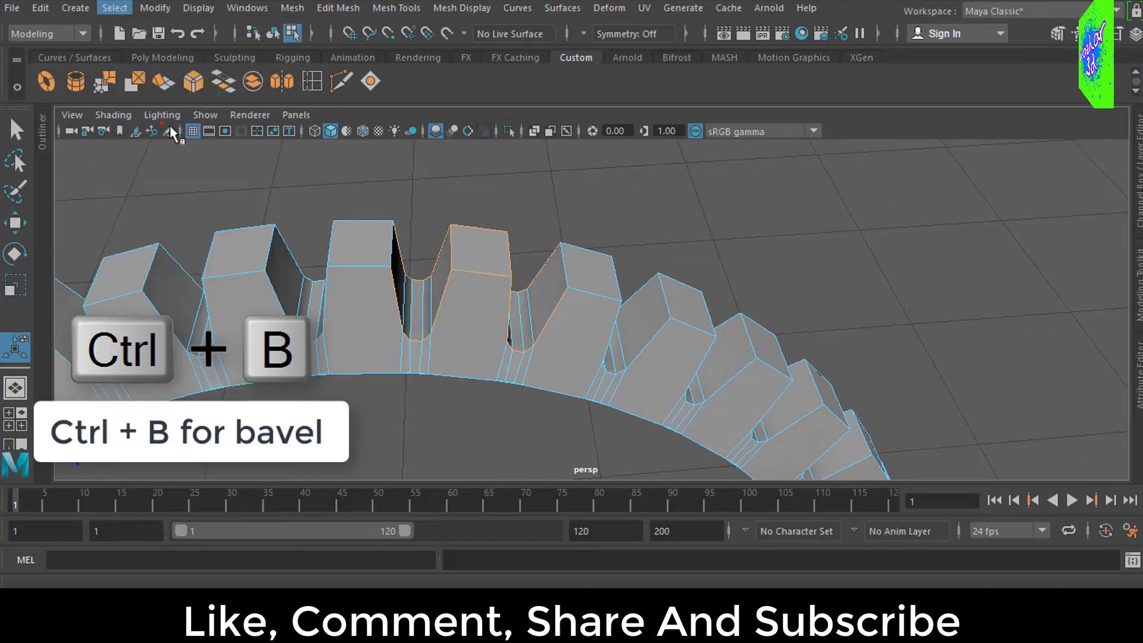
{"action": "key", "text": "ctrl+b"}
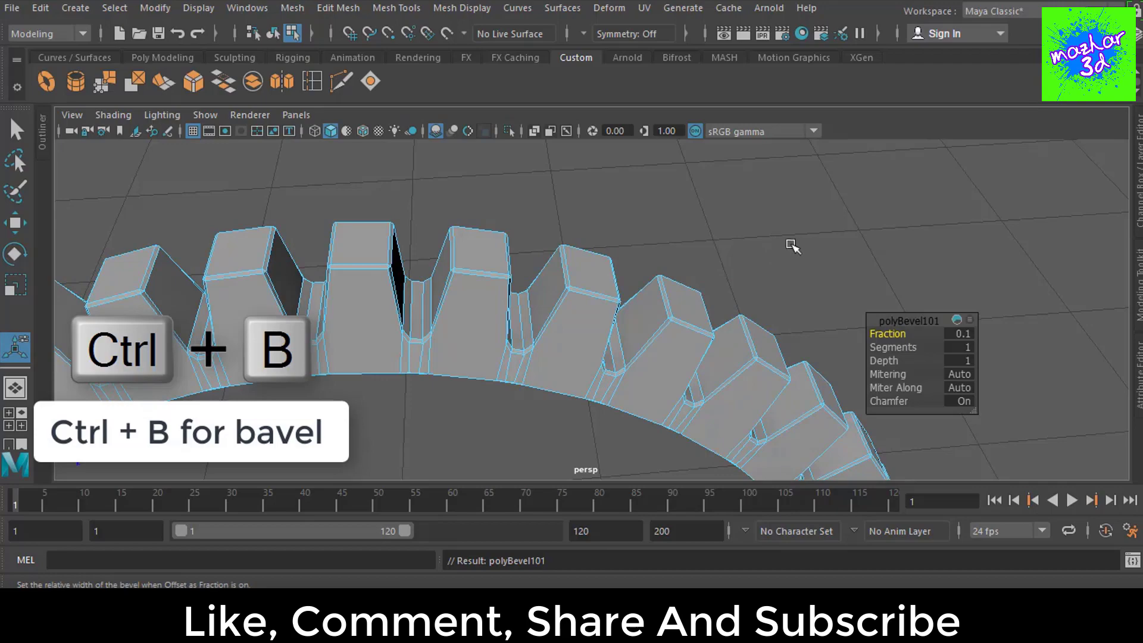
{"action": "right_click_drag", "start_coordinate": [802, 238], "coordinate": [739, 301], "text": "alt"}
{"action": "mouse_move", "coordinate": [740, 302]}
{"action": "left_mouse_down", "text": "alt"}
{"action": "mouse_move", "coordinate": [702, 286]}
{"action": "mouse_move", "coordinate": [729, 289]}
{"action": "left_mouse_up", "text": "alt"}
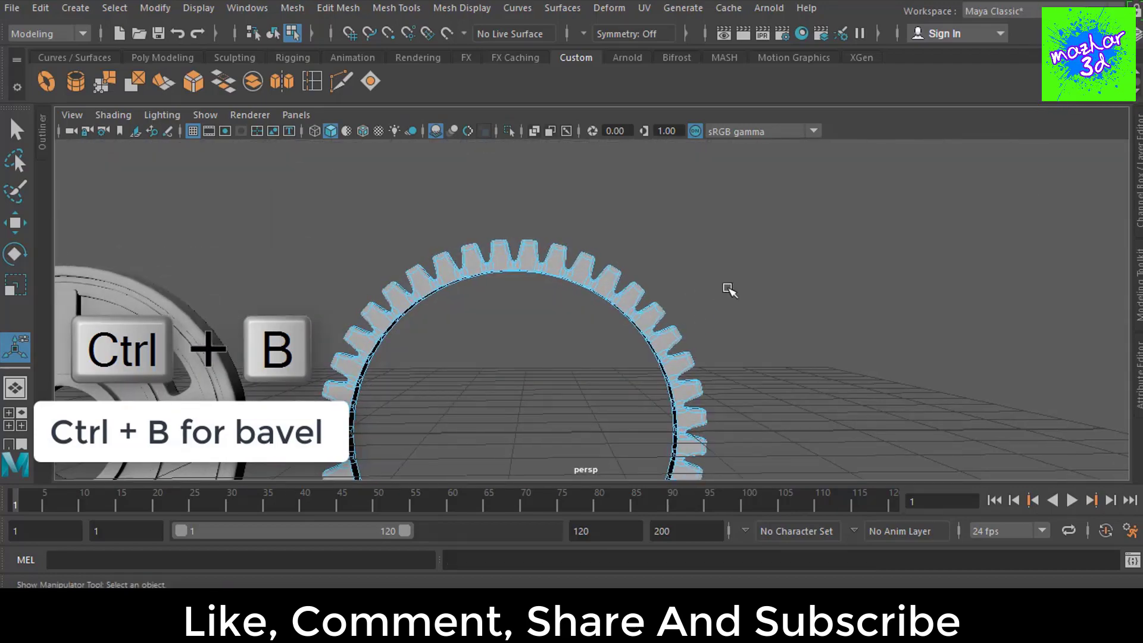
{"action": "key", "text": "space"}
{"action": "key", "text": "space"}
{"action": "scroll", "coordinate": [485, 377], "scroll_direction": "down", "scroll_amount": 2}
Step: Move the toothed ring left onto the hub and scale it to about 0.926
{"action": "key", "text": "w"}
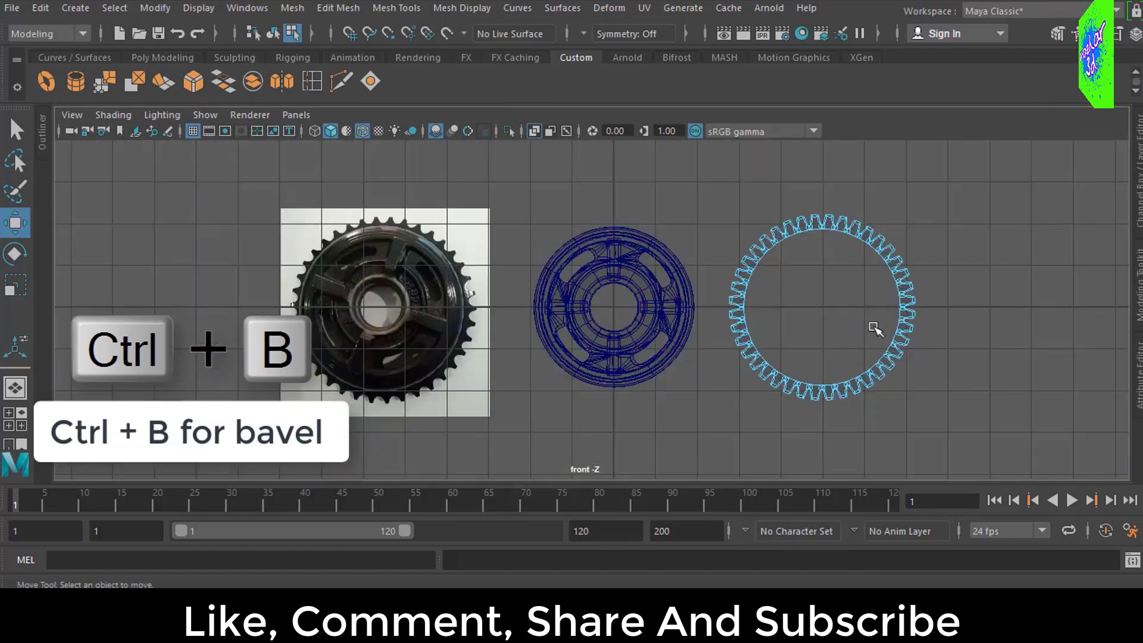
{"action": "key", "text": "F8"}
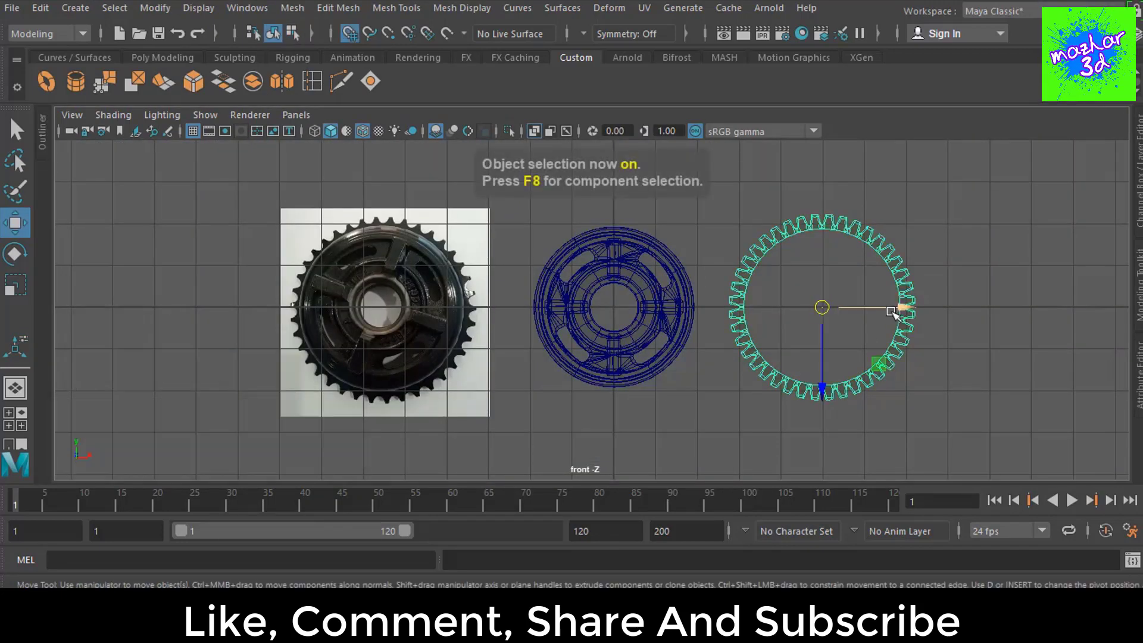
{"action": "left_click_drag", "start_coordinate": [892, 310], "coordinate": [621, 315]}
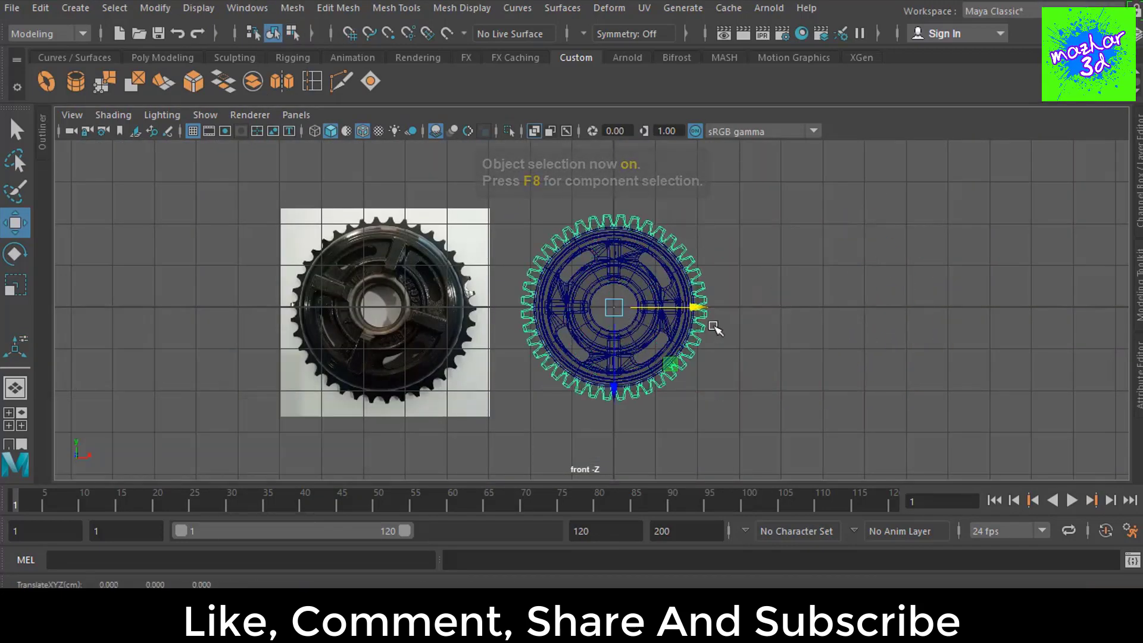
{"action": "scroll", "coordinate": [711, 316], "scroll_direction": "up", "scroll_amount": 2}
{"action": "scroll", "coordinate": [708, 309], "scroll_direction": "up", "scroll_amount": 2}
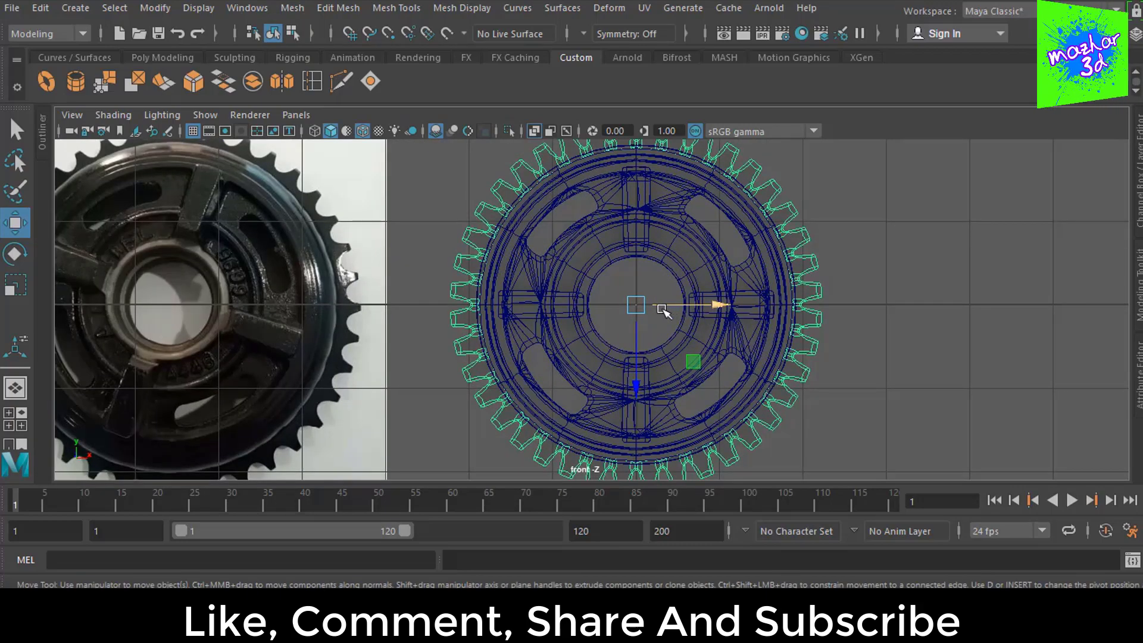
{"action": "key", "text": "r"}
{"action": "left_click_drag", "start_coordinate": [647, 306], "coordinate": [641, 307]}
Step: Orbit the gear in the maximized perspective view and select the reference image plane
{"action": "key", "text": "space"}
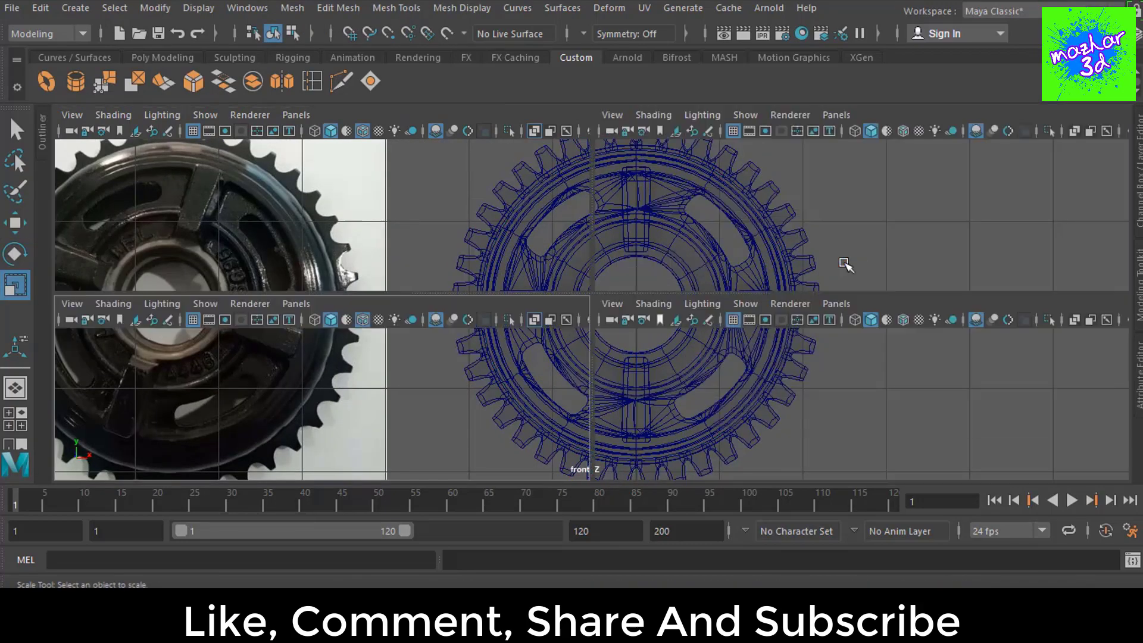
{"action": "key", "text": "space"}
{"action": "scroll", "coordinate": [577, 335], "scroll_direction": "down", "scroll_amount": 3}
{"action": "mouse_move", "coordinate": [577, 359]}
{"action": "left_mouse_down", "text": "alt"}
{"action": "mouse_move", "coordinate": [642, 359]}
{"action": "mouse_move", "coordinate": [694, 255]}
{"action": "mouse_move", "coordinate": [604, 332]}
{"action": "mouse_move", "coordinate": [561, 337]}
{"action": "mouse_move", "coordinate": [621, 311]}
{"action": "left_mouse_up", "text": "alt"}
{"action": "left_click", "coordinate": [416, 315]}
Step: Hide the reference image and orbit so the gear faces the camera
{"action": "key", "text": "Delete"}
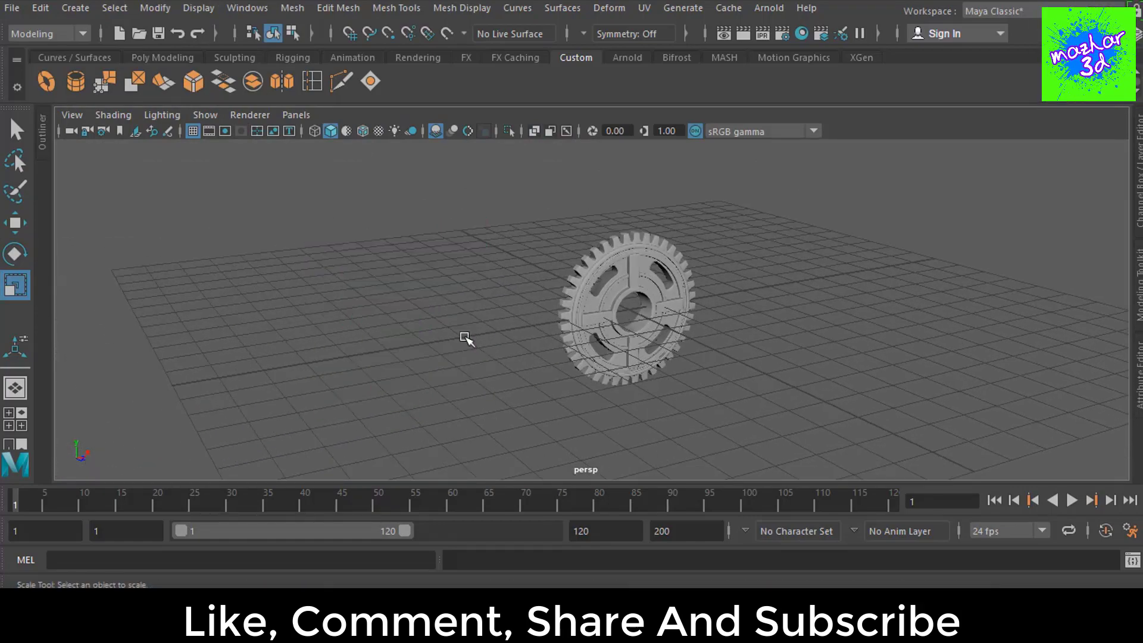
{"action": "scroll", "coordinate": [466, 339], "scroll_direction": "down", "scroll_amount": 3}
{"action": "mouse_move", "coordinate": [467, 340]}
{"action": "left_mouse_down", "text": "alt"}
{"action": "mouse_move", "coordinate": [523, 365]}
{"action": "mouse_move", "coordinate": [691, 379]}
{"action": "mouse_move", "coordinate": [574, 357]}
{"action": "left_mouse_up", "text": "alt"}
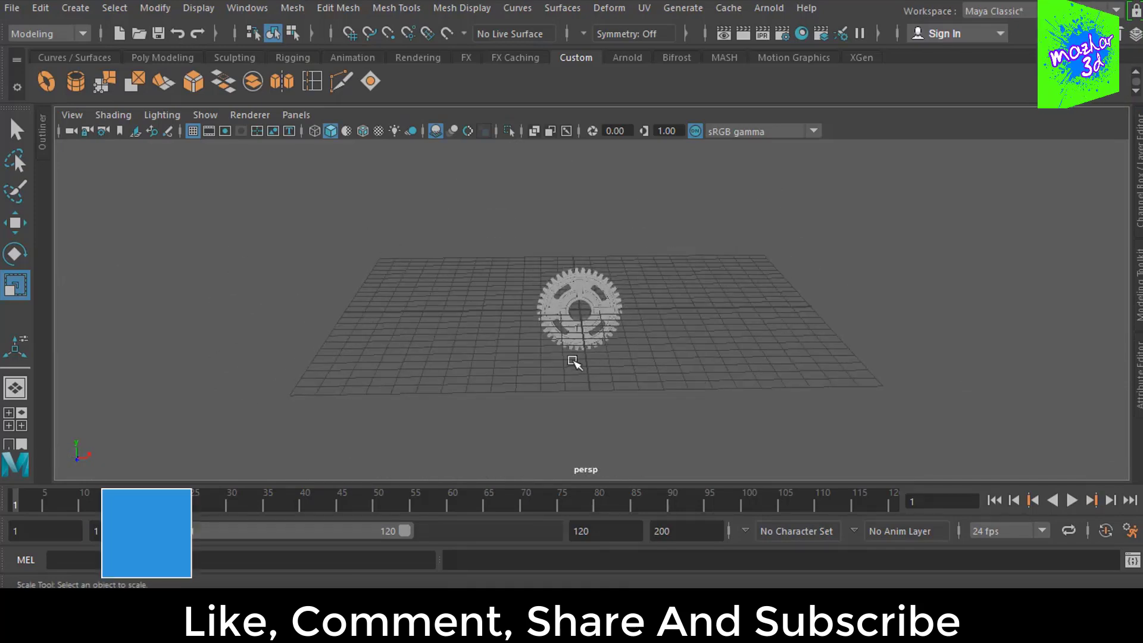
{"action": "scroll", "coordinate": [566, 301], "scroll_direction": "up", "scroll_amount": 5}
{"action": "left_click_drag", "start_coordinate": [566, 301], "coordinate": [723, 305], "text": "alt"}
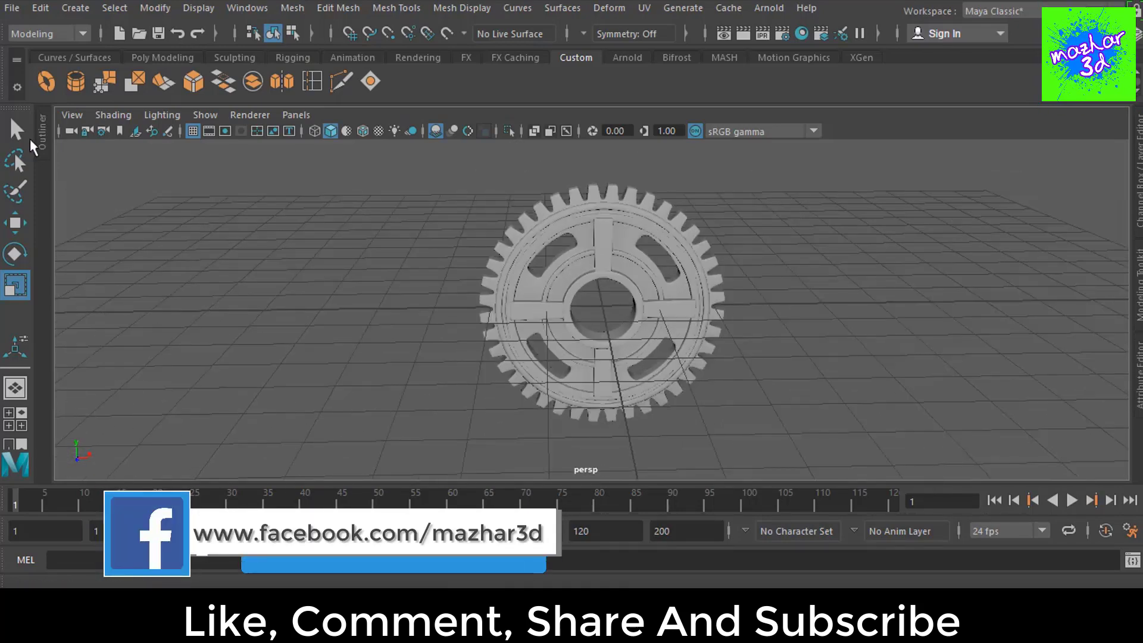
Step: Select all the gear pieces, group them, and rename the group Gear_back
{"action": "left_click", "coordinate": [39, 133]}
{"action": "scroll", "coordinate": [816, 328], "scroll_direction": "down", "scroll_amount": 3}
{"action": "left_click_drag", "start_coordinate": [778, 403], "coordinate": [608, 224]}
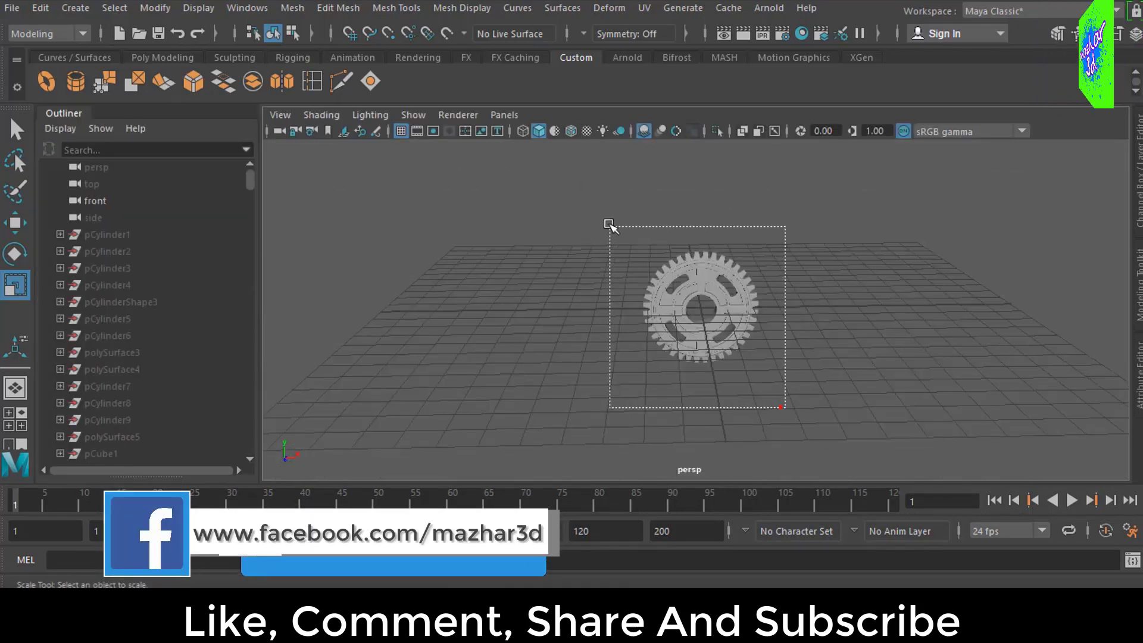
{"action": "scroll", "coordinate": [146, 338], "scroll_direction": "down", "scroll_amount": 5}
{"action": "scroll", "coordinate": [146, 337], "scroll_direction": "down", "scroll_amount": 5}
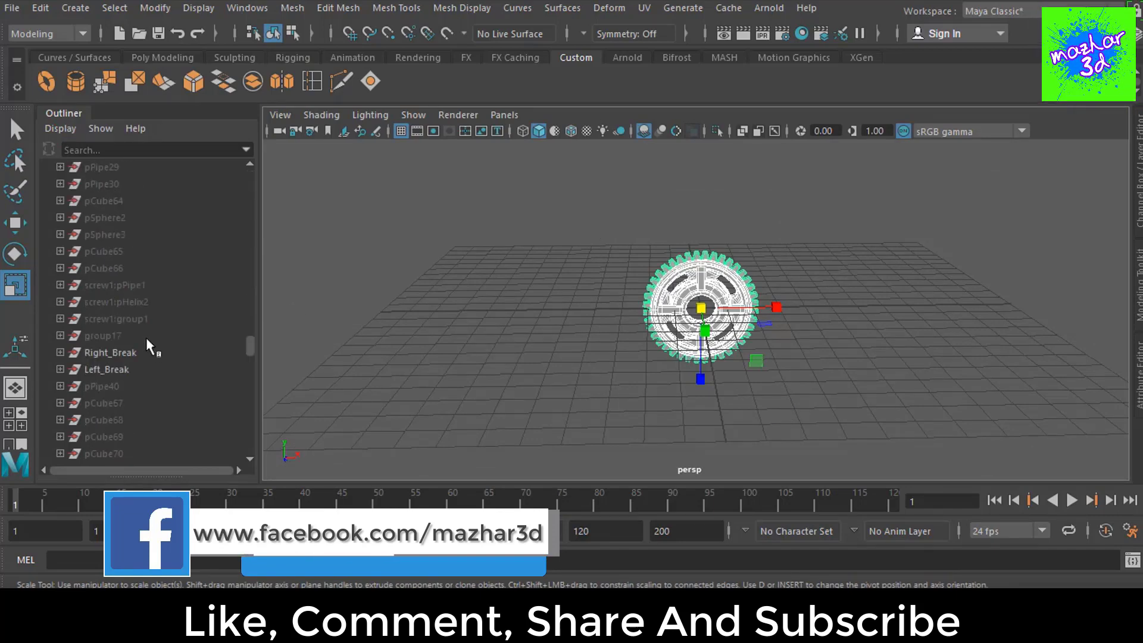
{"action": "scroll", "coordinate": [145, 338], "scroll_direction": "down", "scroll_amount": 5}
{"action": "scroll", "coordinate": [145, 338], "scroll_direction": "down", "scroll_amount": 5}
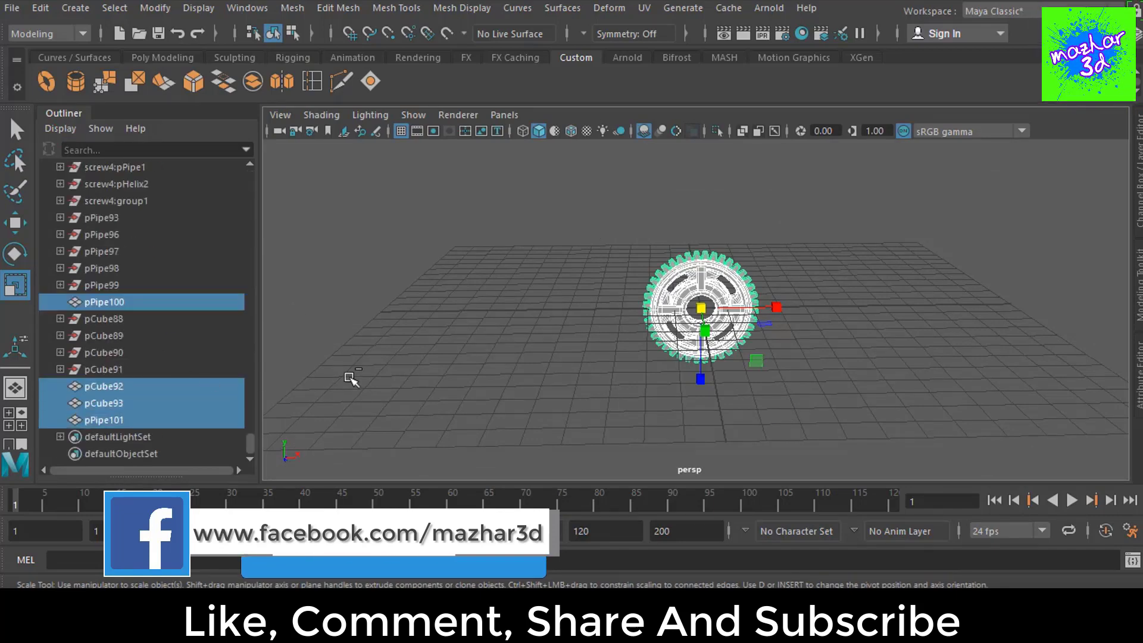
{"action": "key", "text": "ctrl+g"}
{"action": "double_click", "coordinate": [117, 420]}
{"action": "type", "text": "Gear_ba"}
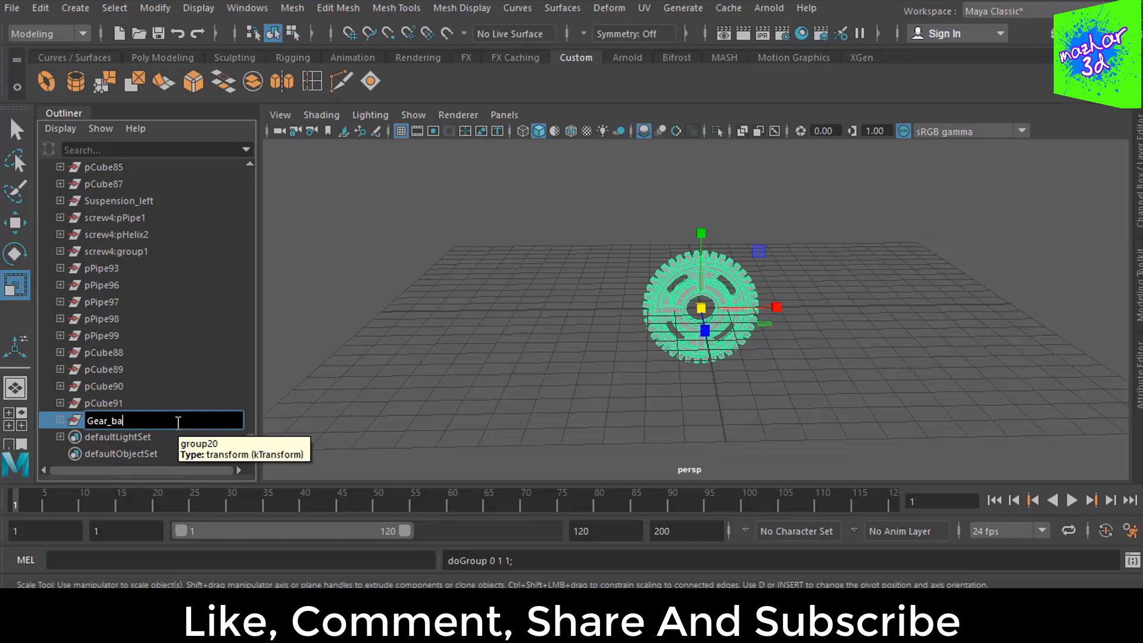
{"action": "type", "text": "ck"}
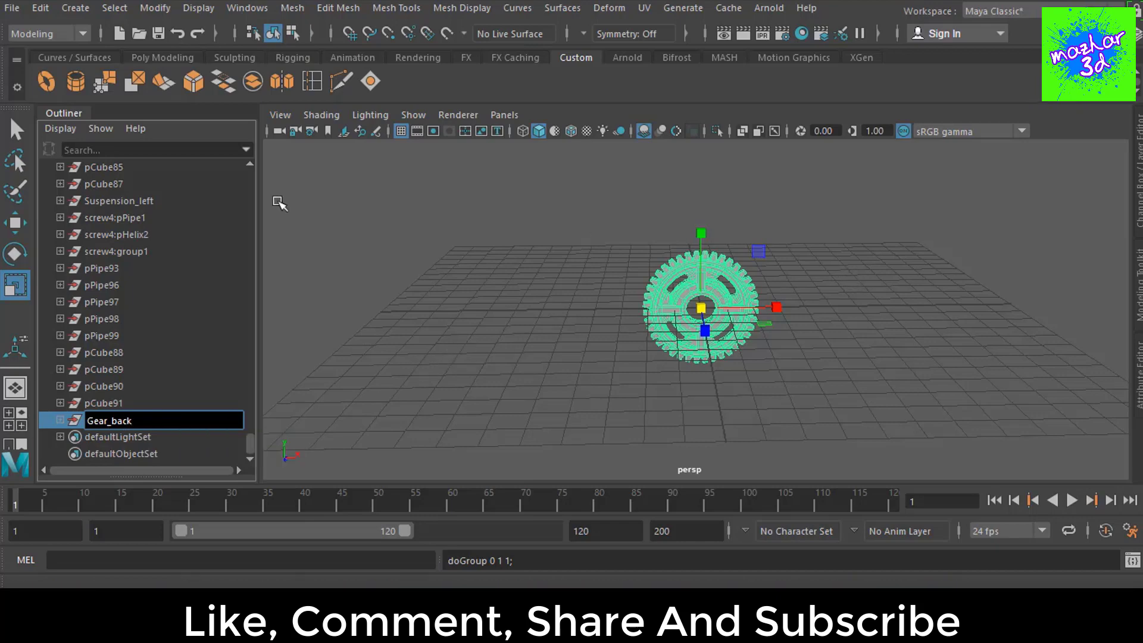
{"action": "left_click", "coordinate": [41, 113]}
Step: Move the whole Gear_back group right along X, about 8.777 units from the grid centre
{"action": "left_click", "coordinate": [931, 288]}
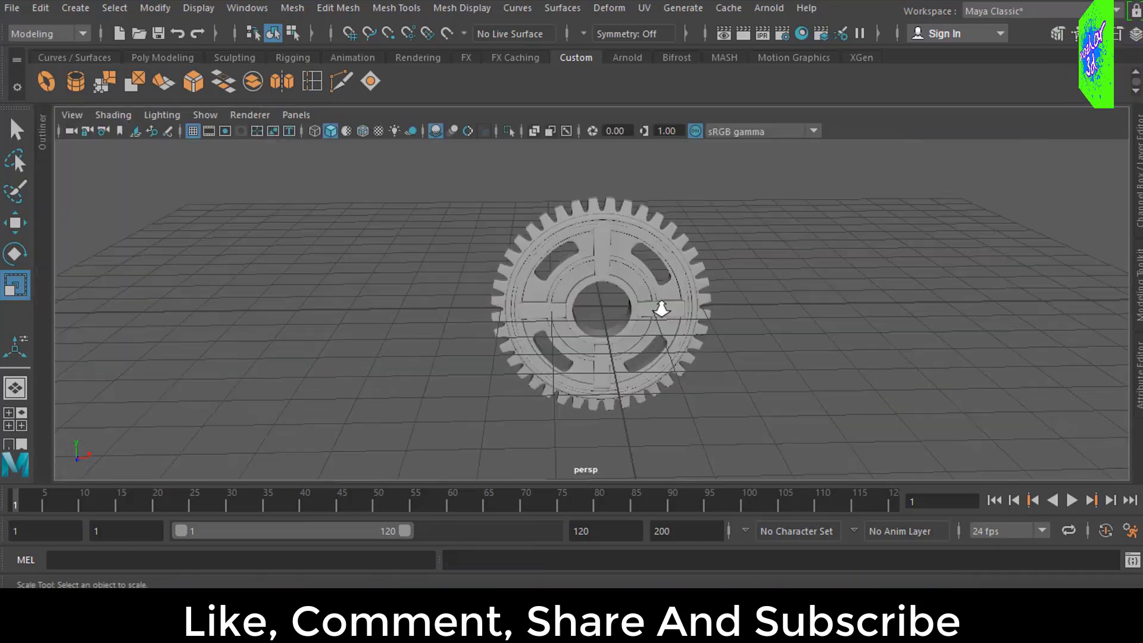
{"action": "scroll", "coordinate": [658, 309], "scroll_direction": "up", "scroll_amount": 5}
{"action": "mouse_move", "coordinate": [658, 309]}
{"action": "left_mouse_down", "text": "alt"}
{"action": "mouse_move", "coordinate": [651, 351]}
{"action": "mouse_move", "coordinate": [702, 337]}
{"action": "left_mouse_up", "text": "alt"}
{"action": "scroll", "coordinate": [702, 337], "scroll_direction": "down", "scroll_amount": 5}
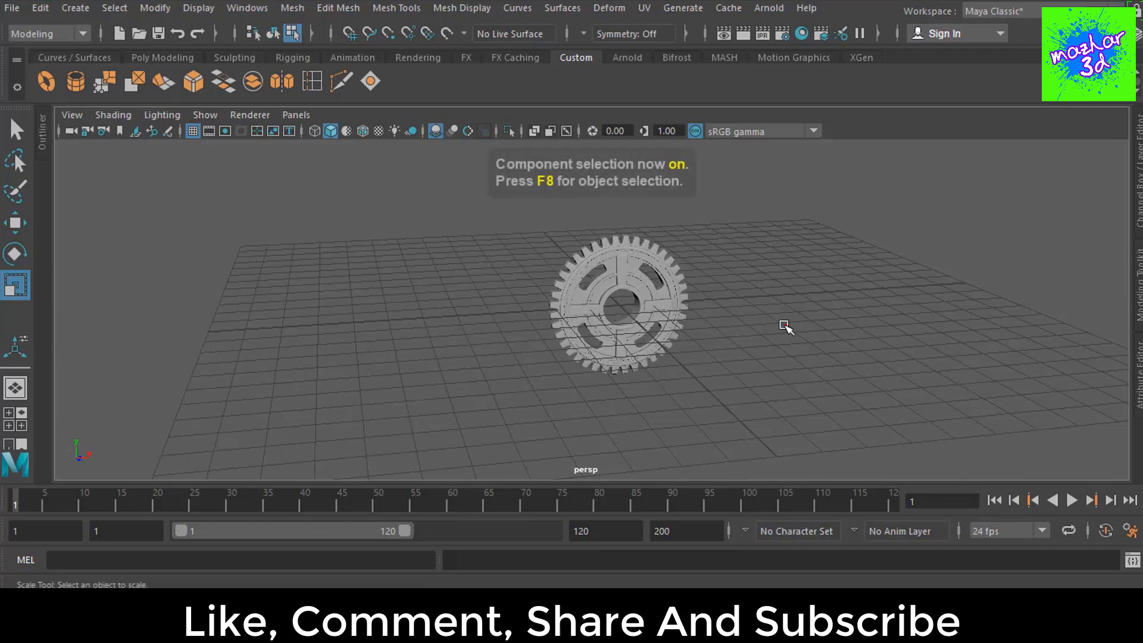
{"action": "left_click_drag", "start_coordinate": [750, 400], "coordinate": [660, 351]}
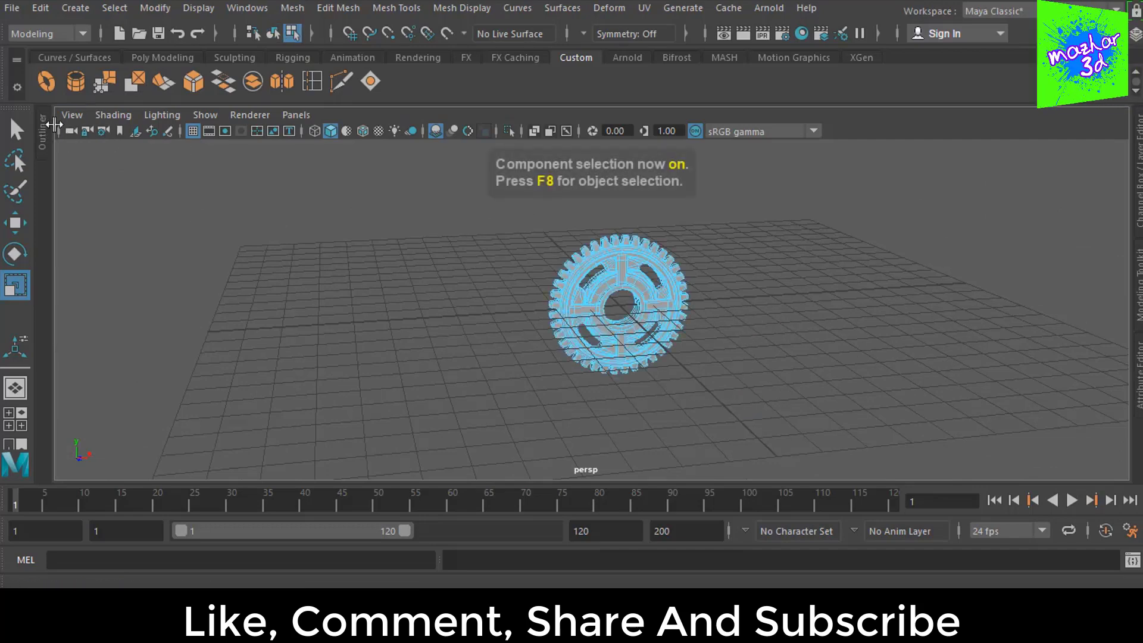
{"action": "left_click", "coordinate": [53, 124]}
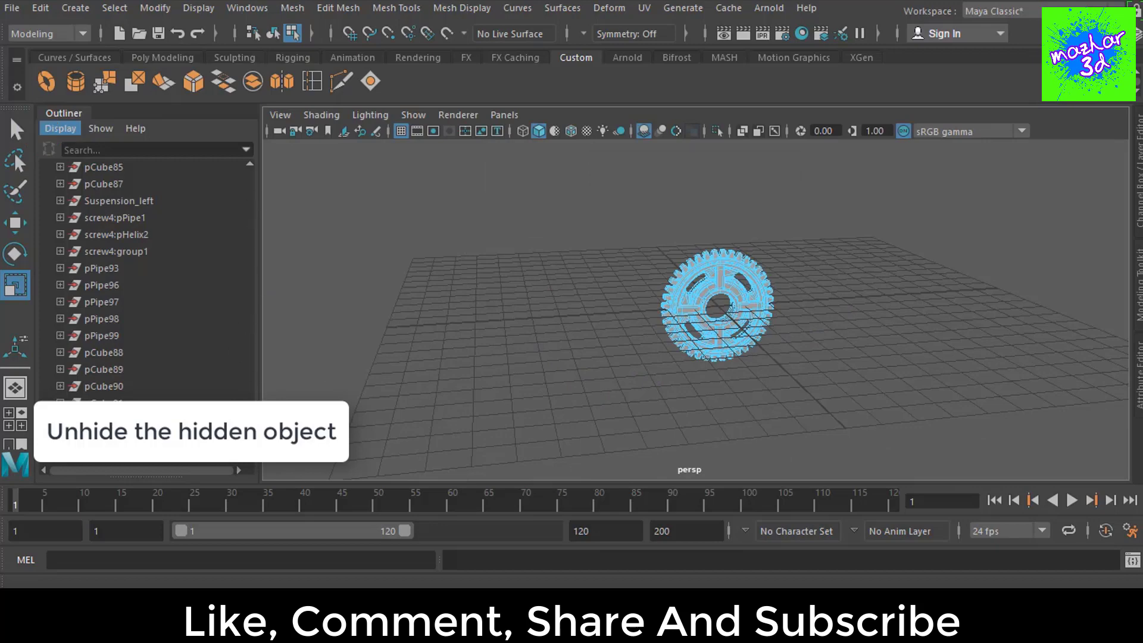
{"action": "key", "text": "shift+h"}
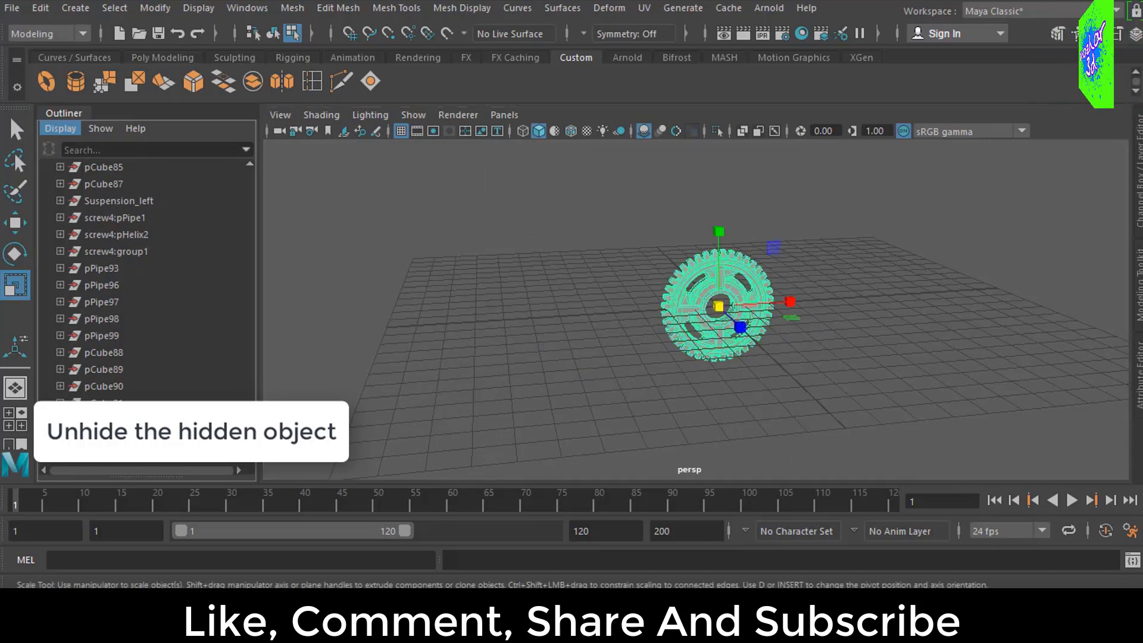
{"action": "key", "text": "w"}
{"action": "left_click_drag", "start_coordinate": [779, 297], "coordinate": [1005, 299]}
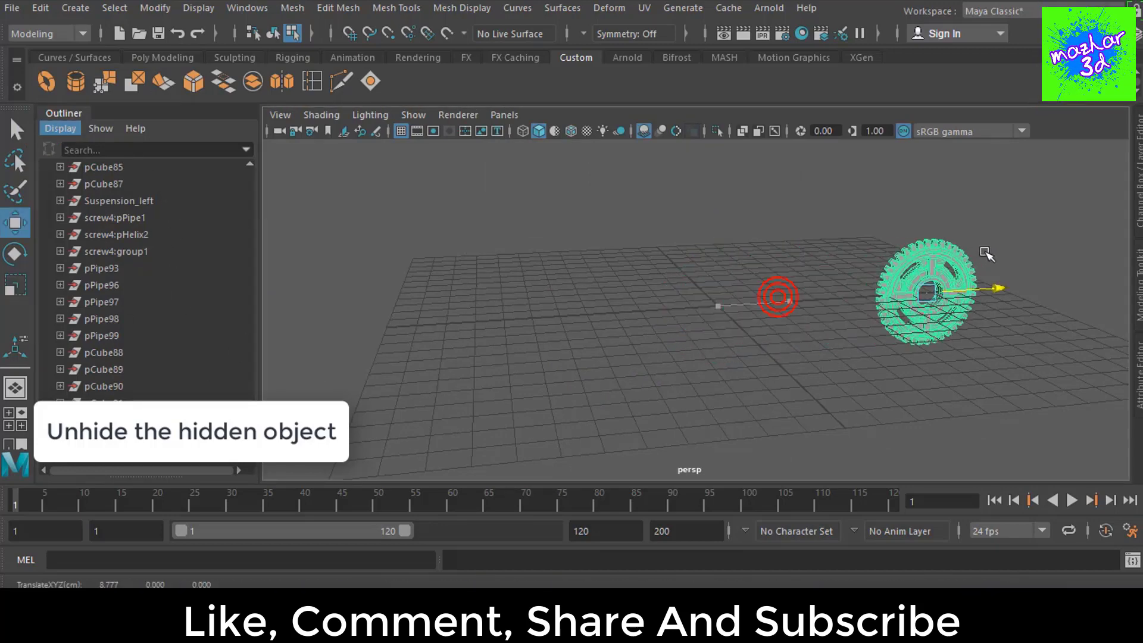
{"action": "left_click_drag", "start_coordinate": [806, 326], "coordinate": [689, 369], "text": "alt"}
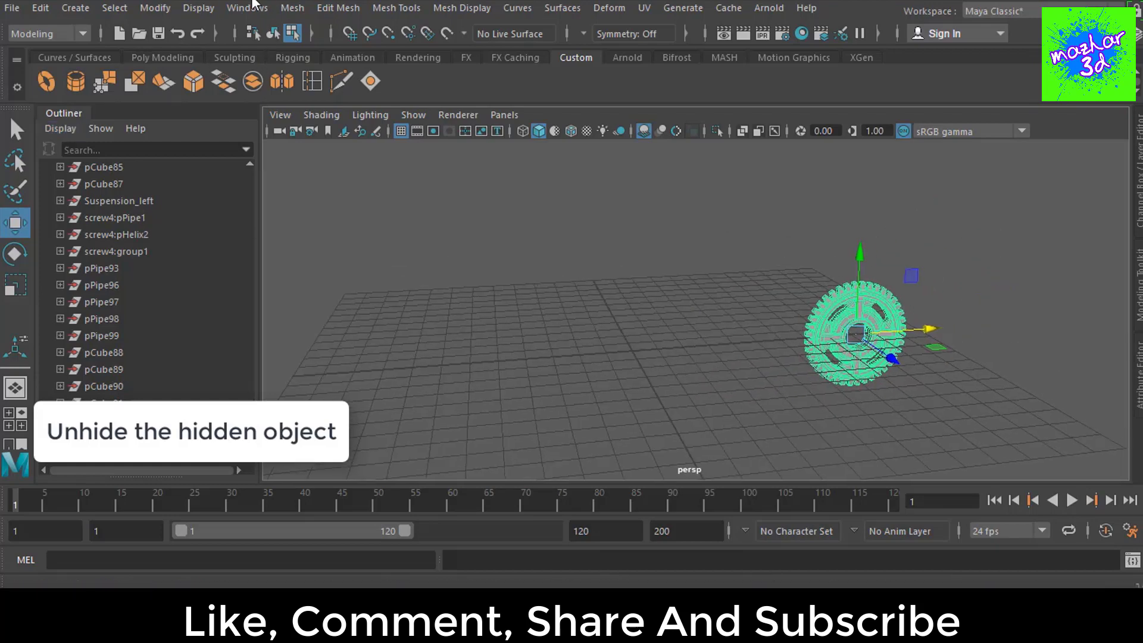
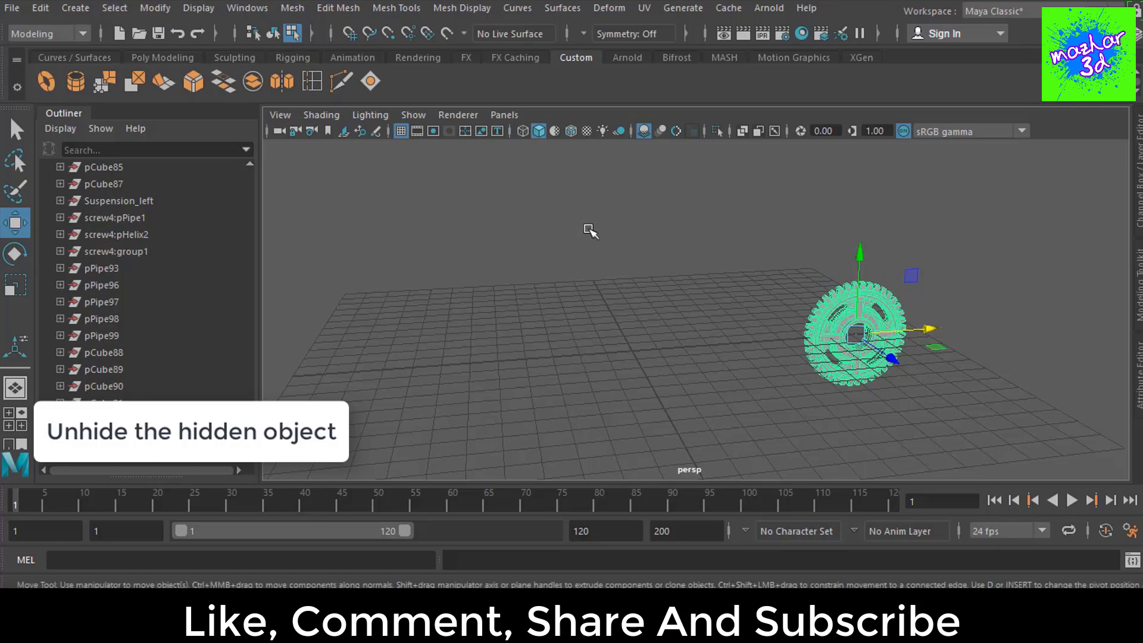
Step: Unhide all hidden objects with Shift+H and Display > Show > All, revealing the motorcycle
{"action": "key", "text": "shift+h"}
{"action": "scroll", "coordinate": [146, 274], "scroll_direction": "up", "scroll_amount": 5}
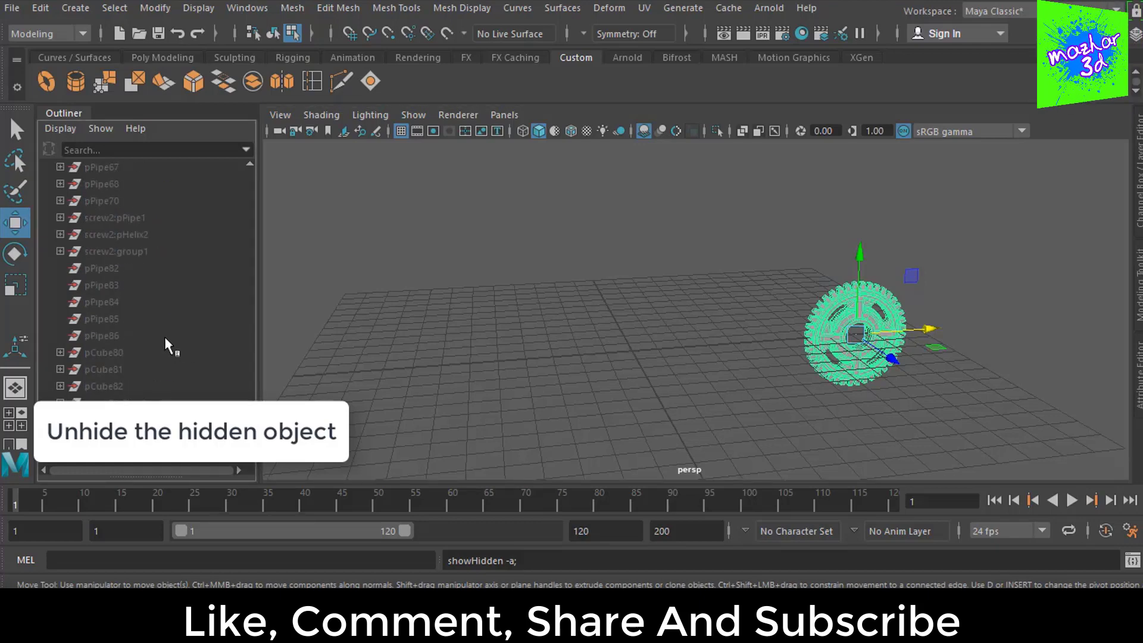
{"action": "left_click", "coordinate": [185, 7]}
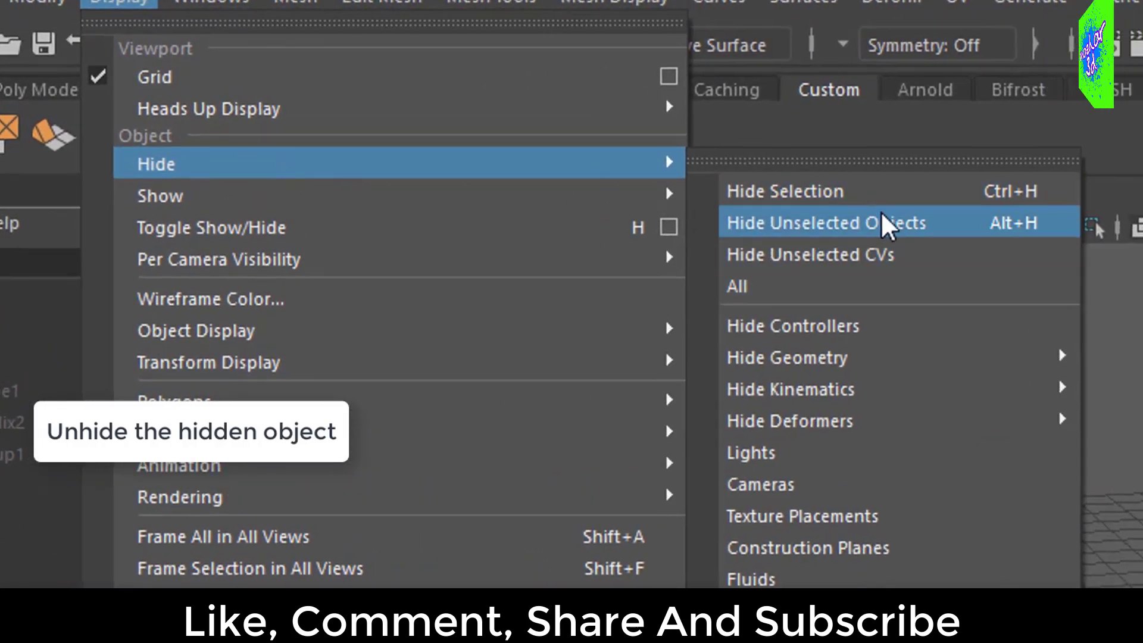
{"action": "mouse_move", "coordinate": [393, 196]}
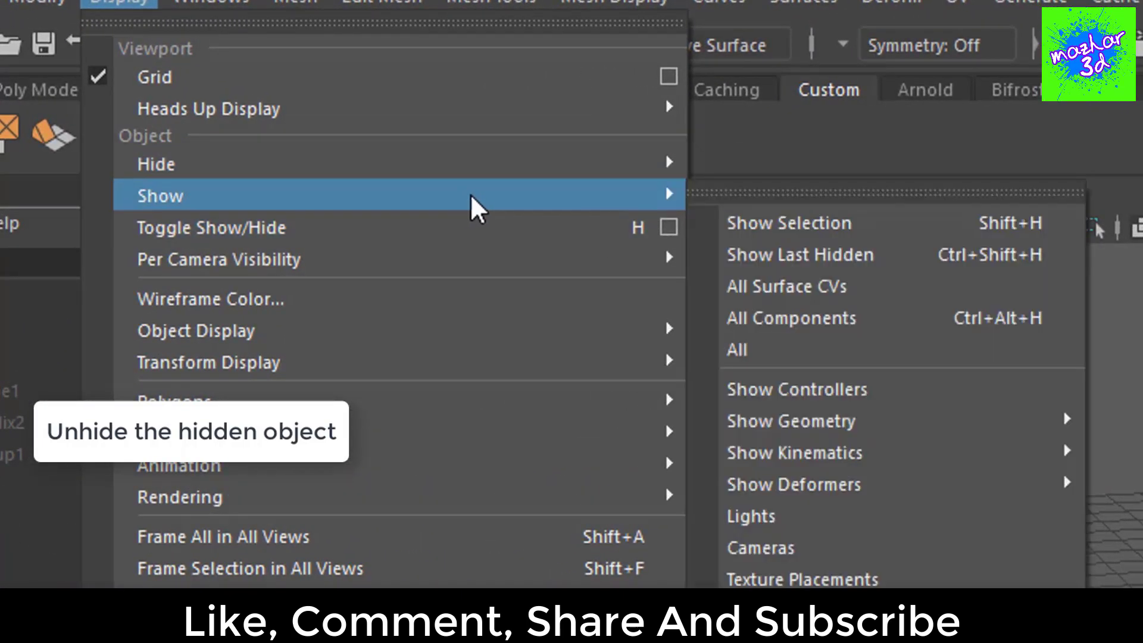
{"action": "left_click", "coordinate": [776, 254]}
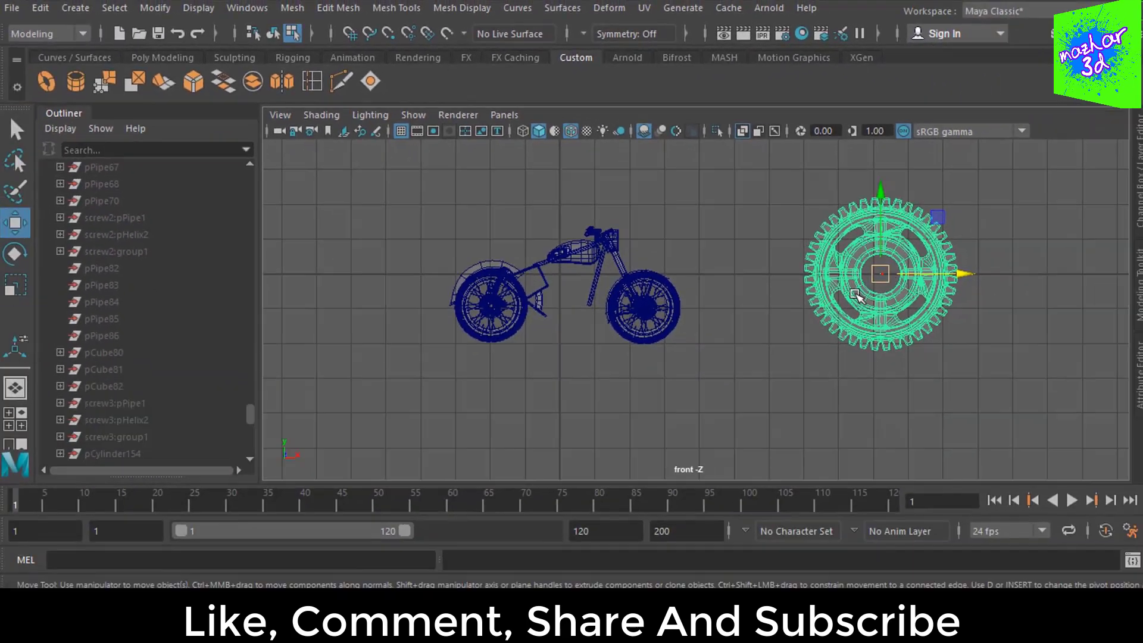
Step: Move the green gear onto the motorcycle's rear wheel
{"action": "left_click_drag", "start_coordinate": [864, 278], "coordinate": [474, 332]}
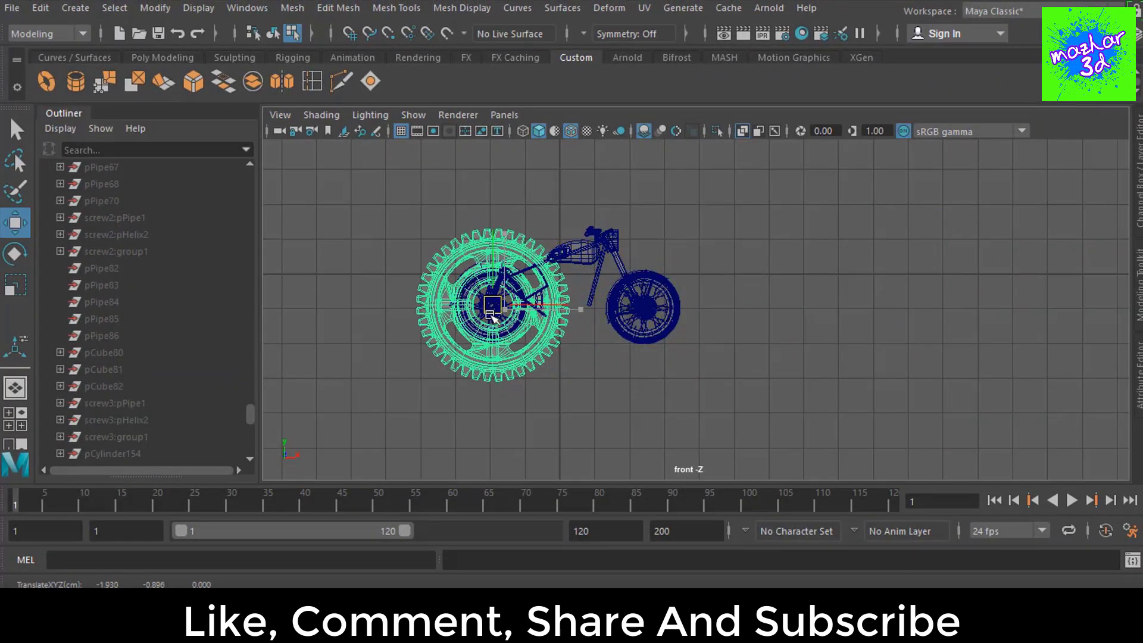
{"action": "scroll", "coordinate": [475, 332], "scroll_direction": "up", "scroll_amount": 1}
{"action": "scroll", "coordinate": [658, 311], "scroll_direction": "up", "scroll_amount": 3}
{"action": "mouse_move", "coordinate": [658, 311]}
{"action": "middle_mouse_down", "text": "alt"}
{"action": "mouse_move", "coordinate": [905, 301]}
{"action": "mouse_move", "coordinate": [747, 288]}
{"action": "middle_mouse_up", "text": "alt"}
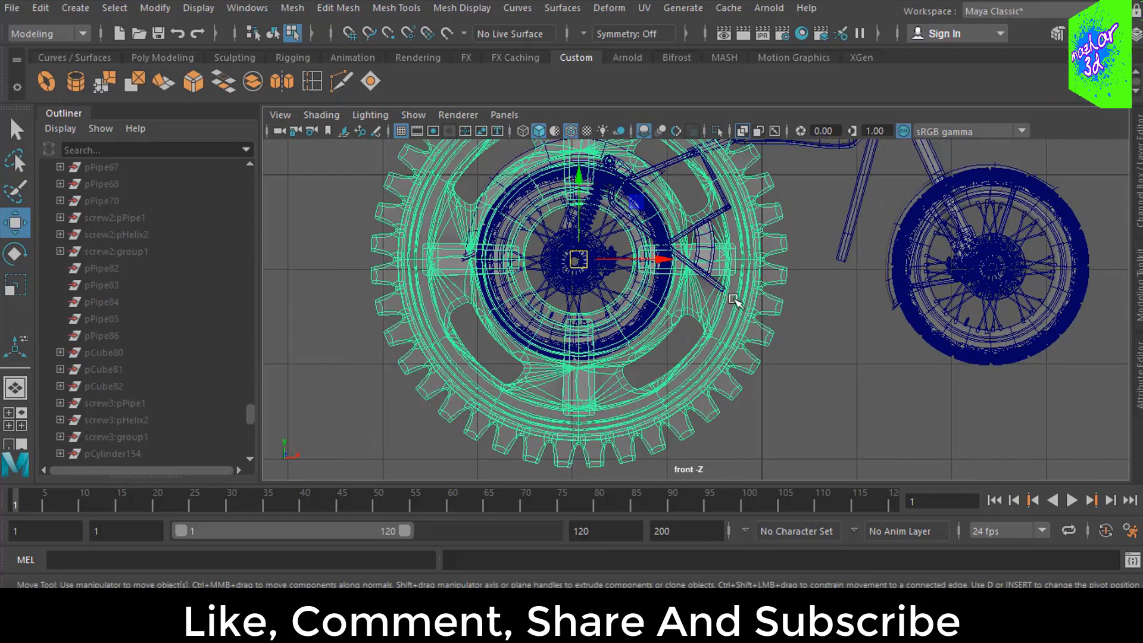
Step: Scale the gear down to the size of the rear wheel hub
{"action": "key", "text": "r"}
{"action": "left_click_drag", "start_coordinate": [580, 262], "coordinate": [320, 254]}
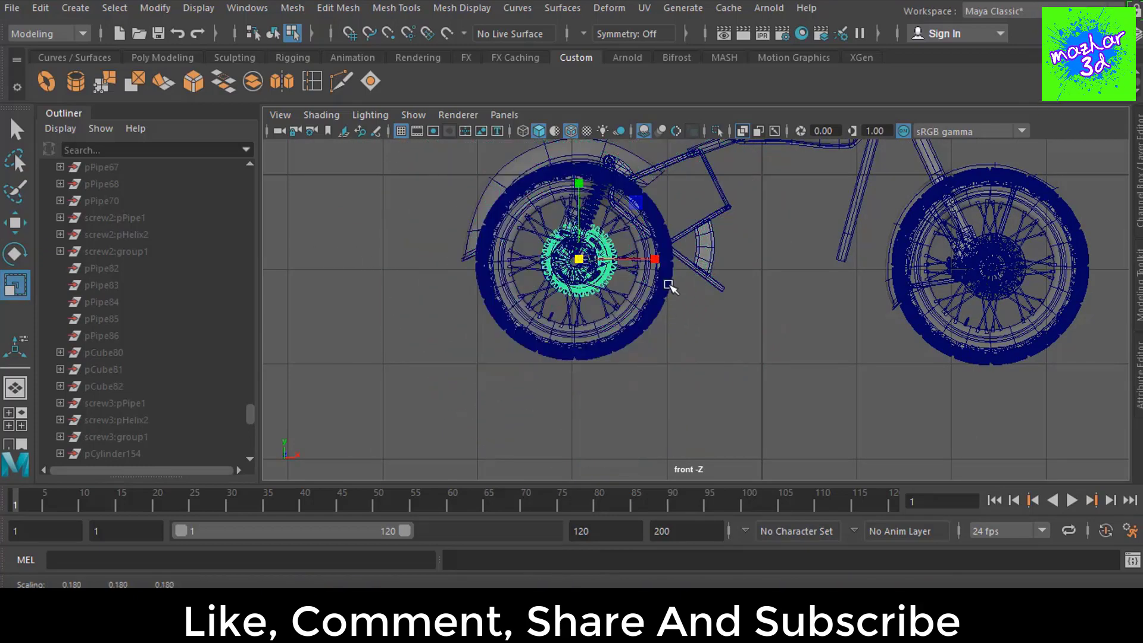
{"action": "scroll", "coordinate": [669, 286], "scroll_direction": "up", "scroll_amount": 3}
{"action": "scroll", "coordinate": [633, 349], "scroll_direction": "up", "scroll_amount": 2}
{"action": "middle_click_drag", "start_coordinate": [632, 349], "coordinate": [829, 416], "text": "alt"}
{"action": "scroll", "coordinate": [711, 310], "scroll_direction": "up", "scroll_amount": 2}
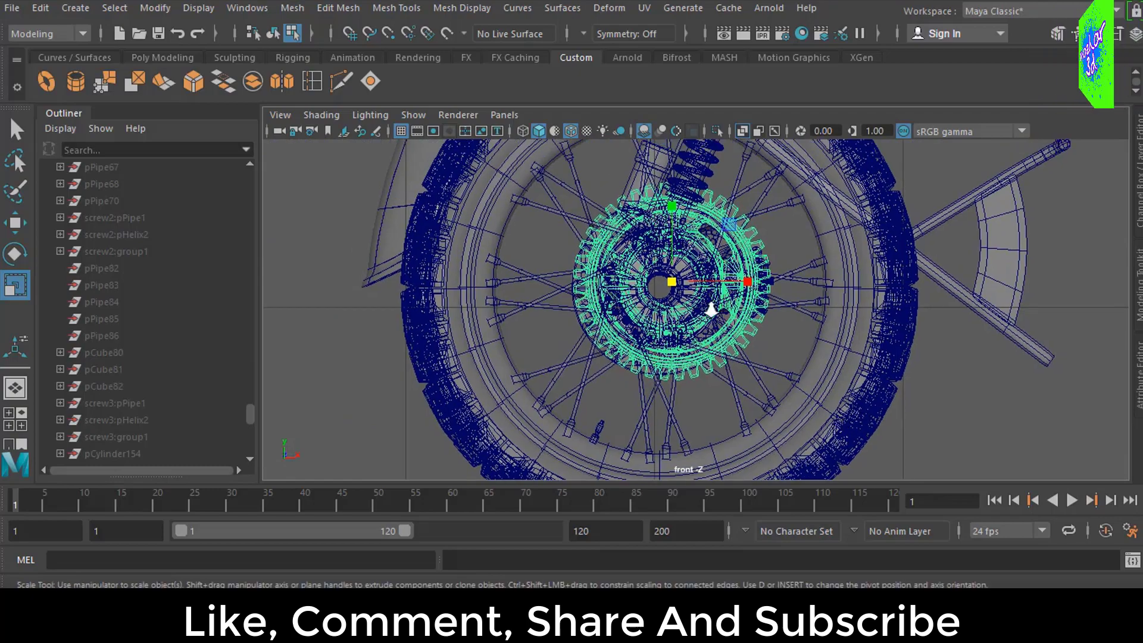
{"action": "scroll", "coordinate": [711, 309], "scroll_direction": "up", "scroll_amount": 1}
{"action": "middle_click_drag", "start_coordinate": [711, 309], "coordinate": [591, 321], "text": "alt"}
{"action": "scroll", "coordinate": [606, 302], "scroll_direction": "up", "scroll_amount": 2}
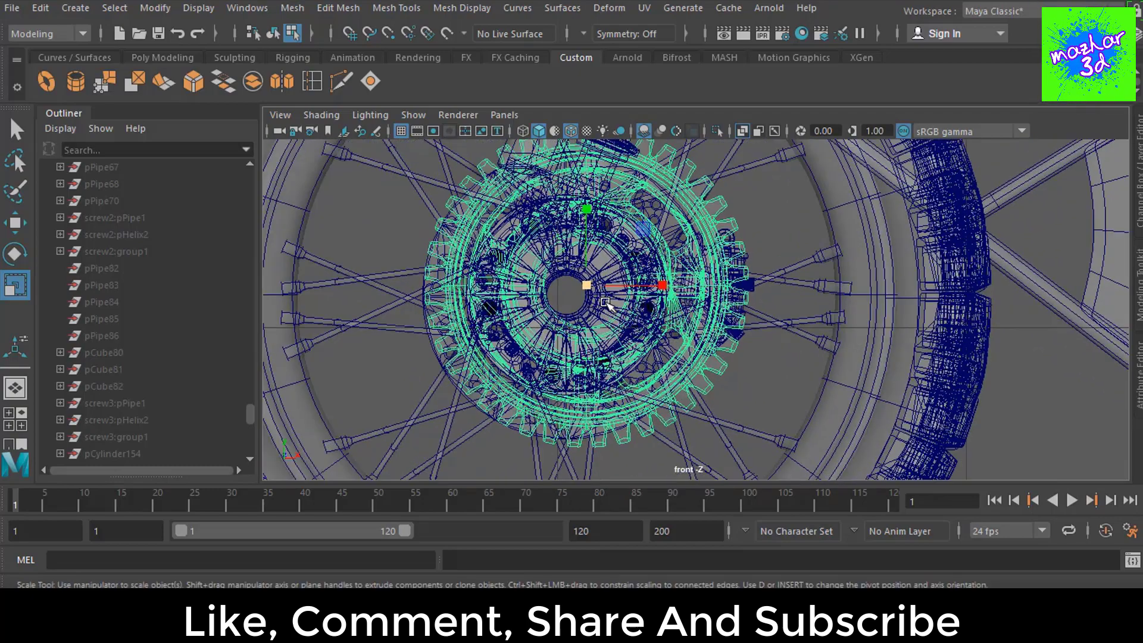
Step: Centre the gear on the hub and check it side-on in the perspective view
{"action": "key", "text": "w"}
{"action": "left_click_drag", "start_coordinate": [591, 291], "coordinate": [534, 296]}
{"action": "key", "text": "r"}
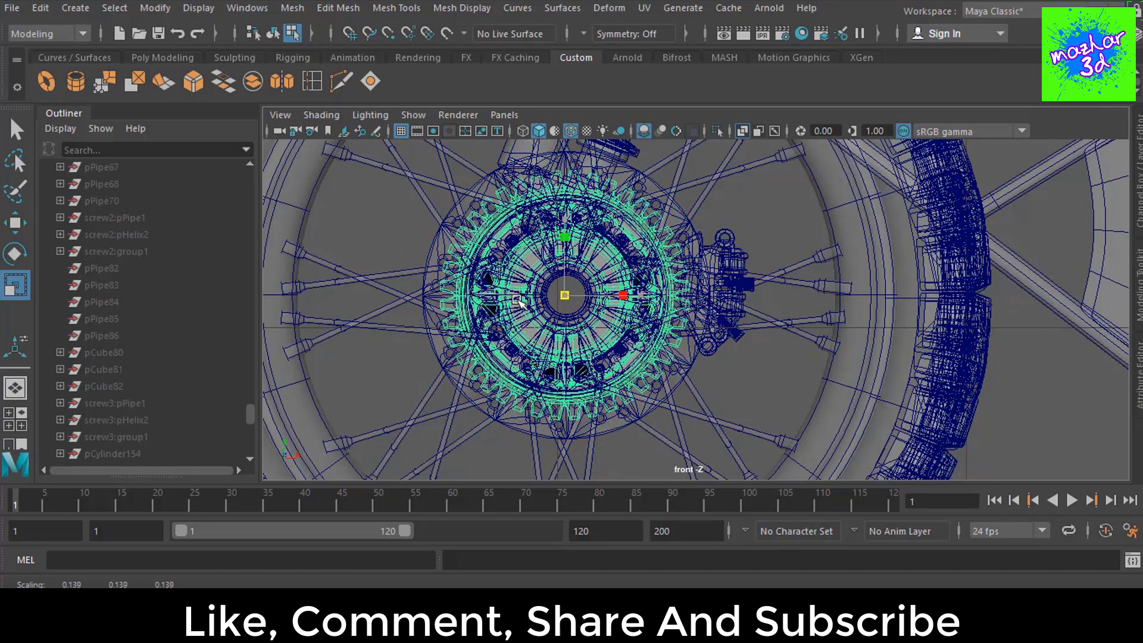
{"action": "key", "text": "space"}
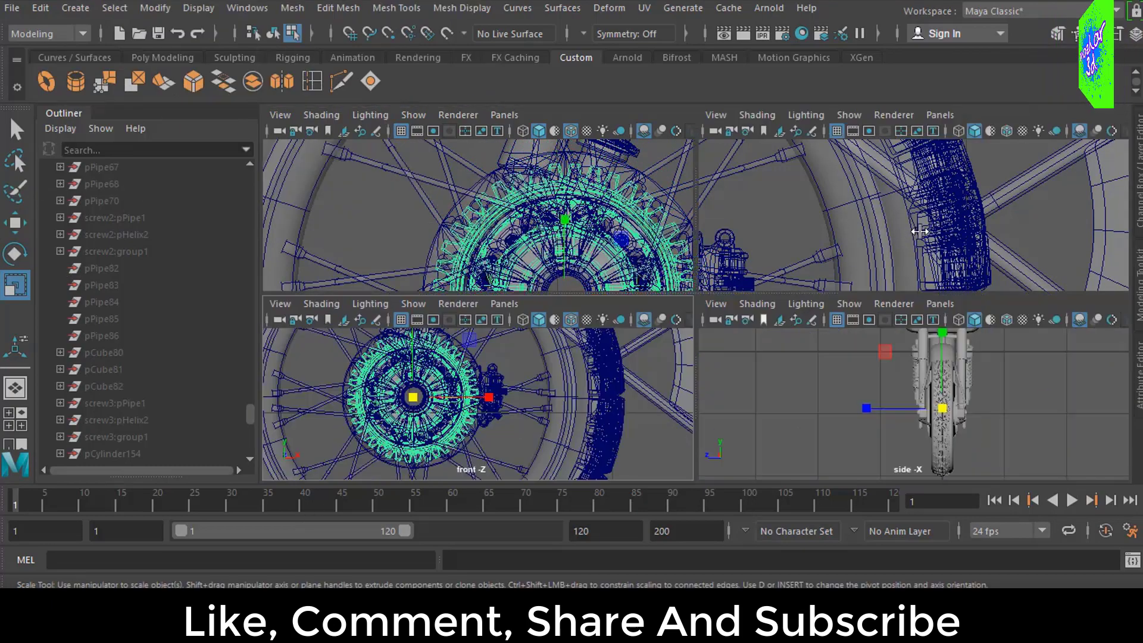
{"action": "key", "text": "space"}
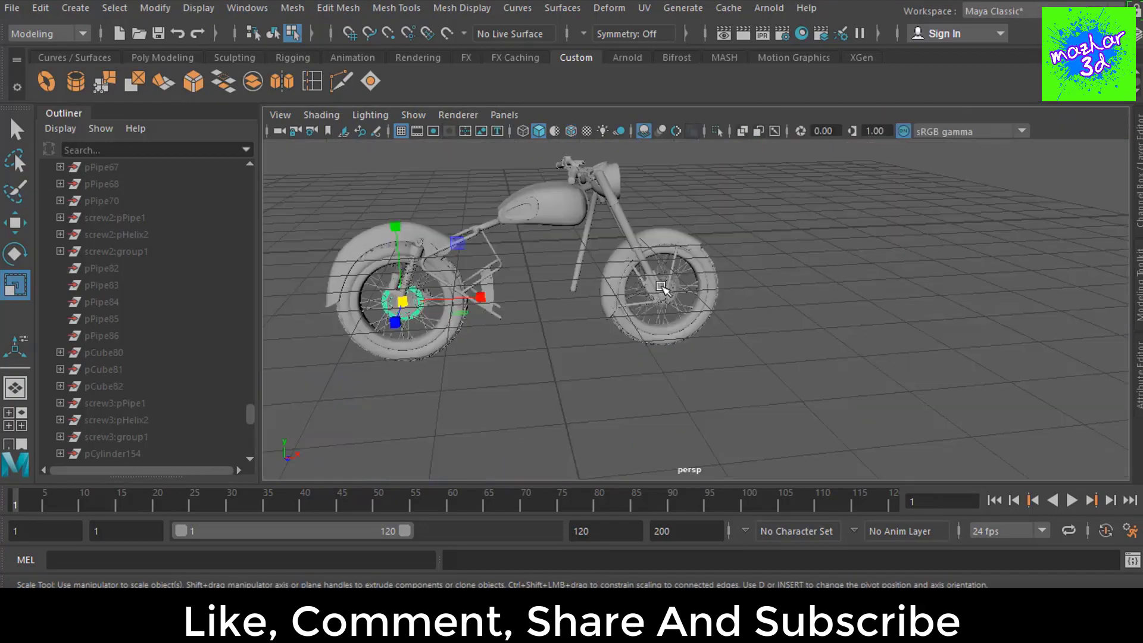
{"action": "key", "text": "f"}
{"action": "scroll", "coordinate": [702, 290], "scroll_direction": "down", "scroll_amount": 5}
{"action": "left_click_drag", "start_coordinate": [701, 289], "coordinate": [729, 338], "text": "alt"}
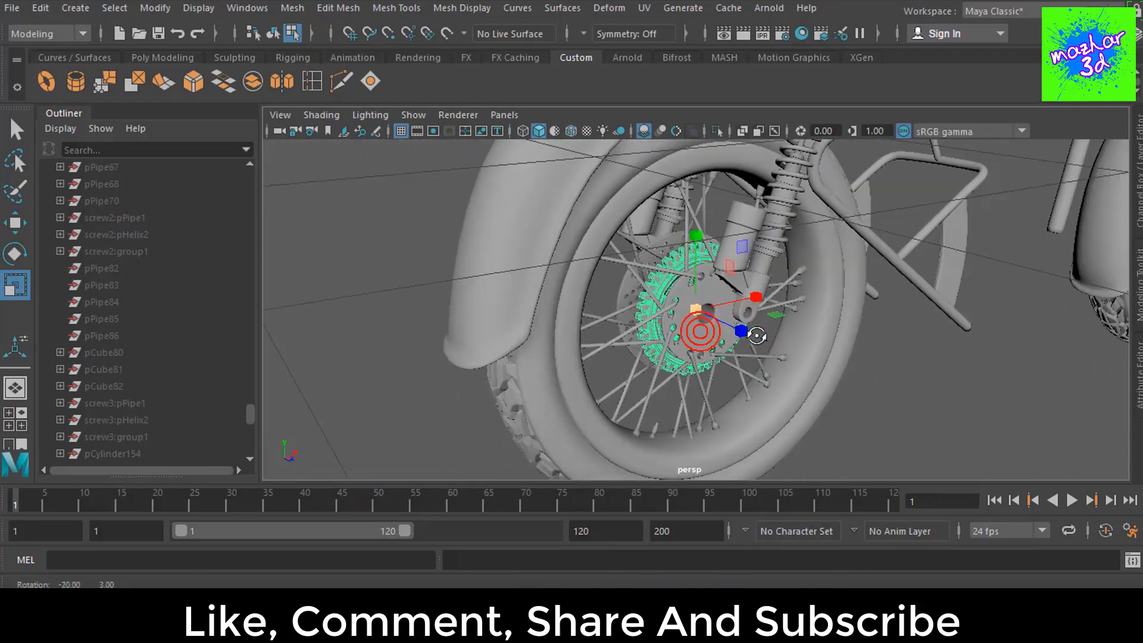
{"action": "key", "text": "w"}
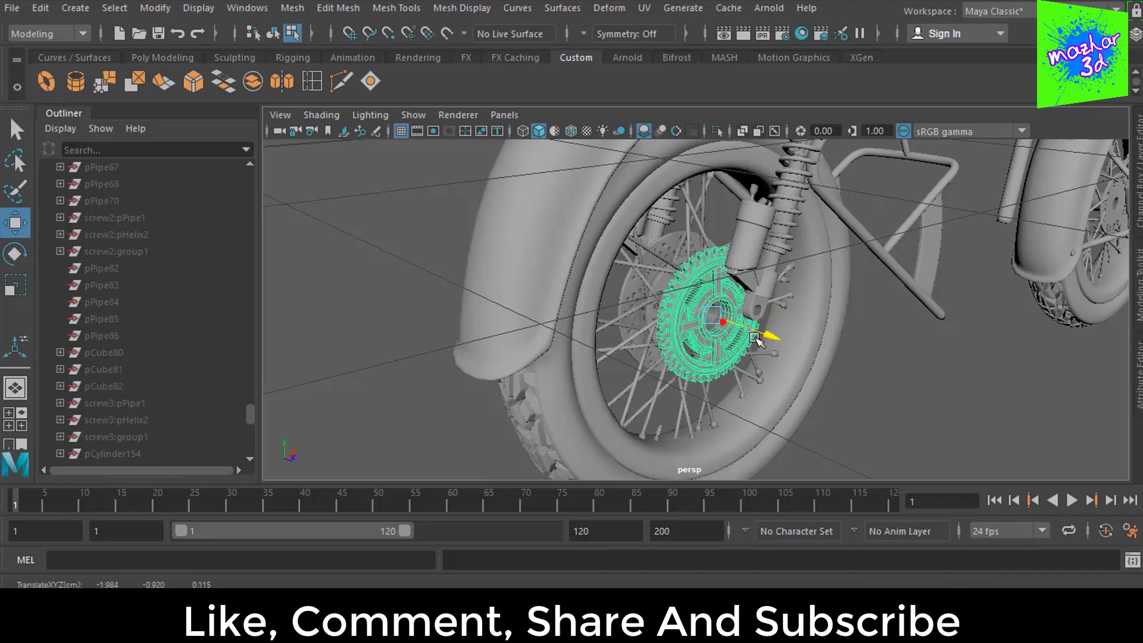
{"action": "mouse_move", "coordinate": [733, 326]}
{"action": "left_mouse_down", "text": "alt"}
{"action": "mouse_move", "coordinate": [840, 347]}
{"action": "mouse_move", "coordinate": [676, 327]}
{"action": "left_mouse_up", "text": "alt"}
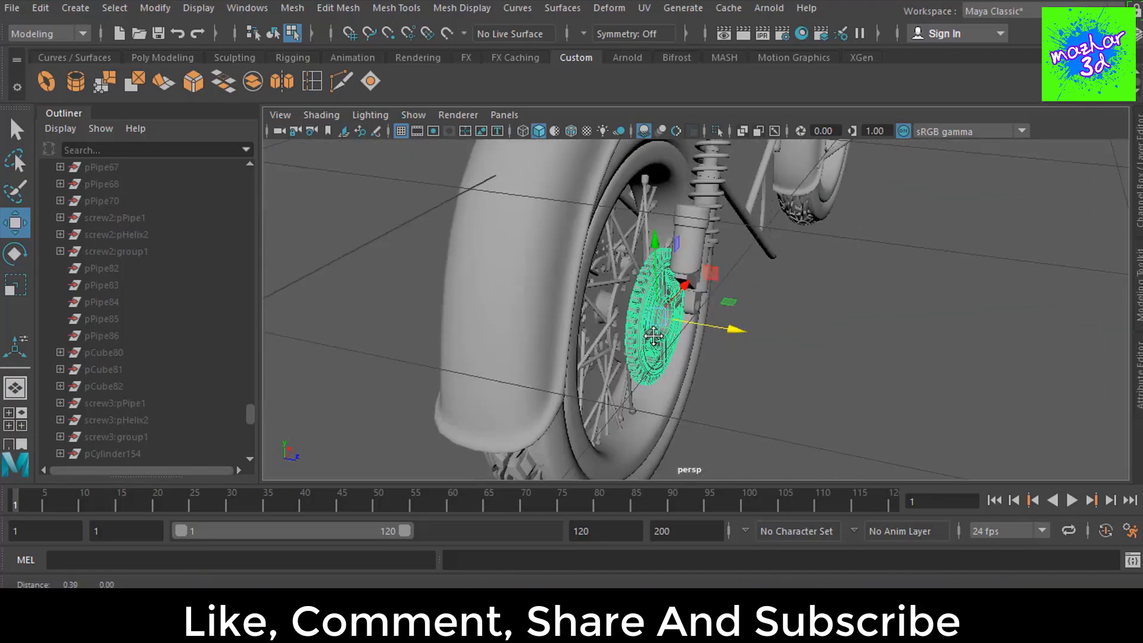
{"action": "scroll", "coordinate": [592, 327], "scroll_direction": "up", "scroll_amount": 3}
{"action": "scroll", "coordinate": [603, 337], "scroll_direction": "up", "scroll_amount": 3}
{"action": "scroll", "coordinate": [547, 305], "scroll_direction": "up", "scroll_amount": 3}
{"action": "mouse_move", "coordinate": [547, 305]}
{"action": "left_mouse_down", "text": "alt"}
{"action": "mouse_move", "coordinate": [771, 301]}
{"action": "mouse_move", "coordinate": [778, 334]}
{"action": "mouse_move", "coordinate": [882, 338]}
{"action": "mouse_move", "coordinate": [707, 314]}
{"action": "mouse_move", "coordinate": [860, 331]}
{"action": "mouse_move", "coordinate": [821, 322]}
{"action": "mouse_move", "coordinate": [814, 373]}
{"action": "mouse_move", "coordinate": [774, 333]}
{"action": "mouse_move", "coordinate": [620, 263]}
{"action": "mouse_move", "coordinate": [528, 296]}
{"action": "mouse_move", "coordinate": [633, 322]}
{"action": "mouse_move", "coordinate": [778, 298]}
{"action": "mouse_move", "coordinate": [685, 295]}
{"action": "mouse_move", "coordinate": [696, 301]}
{"action": "left_mouse_up", "text": "alt"}
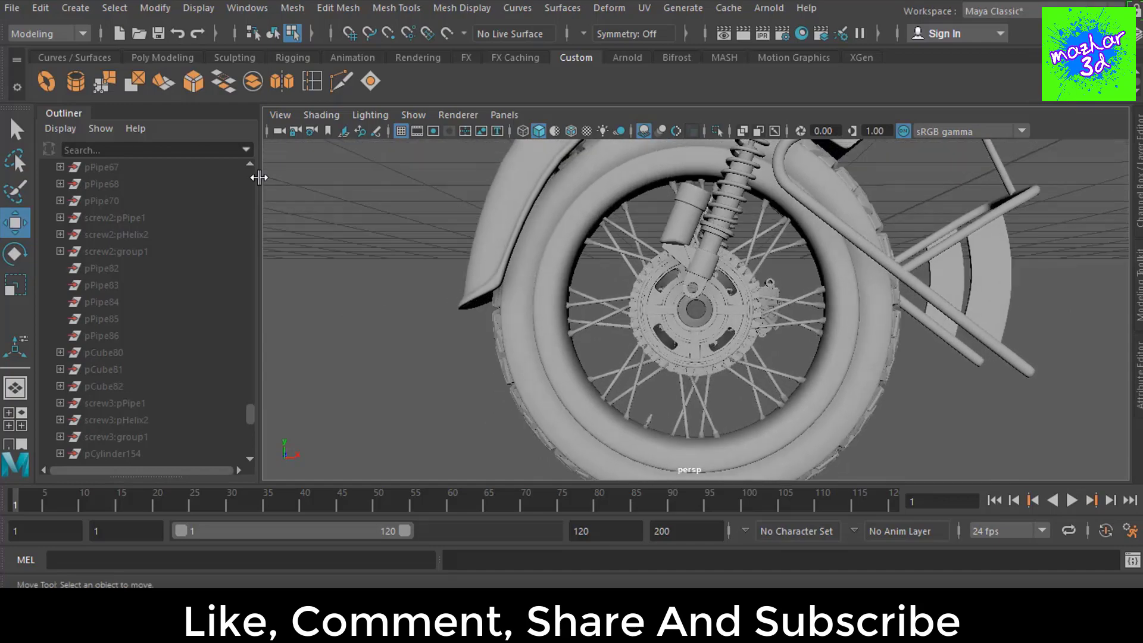
Step: Collapse the outliner and maximise the front view showing the whole bike
{"action": "left_click", "coordinate": [63, 118]}
{"action": "key", "text": "space"}
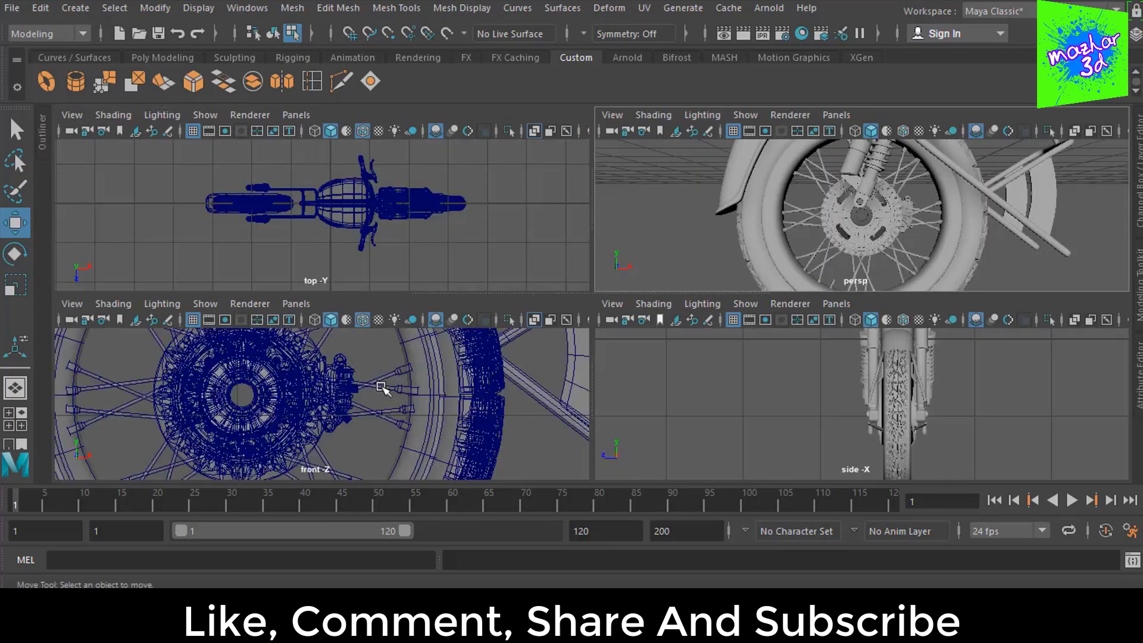
{"action": "key", "text": "space"}
{"action": "scroll", "coordinate": [740, 378], "scroll_direction": "down", "scroll_amount": 5}
{"action": "middle_click_drag", "start_coordinate": [740, 378], "coordinate": [607, 358], "text": "alt"}
{"action": "scroll", "coordinate": [403, 330], "scroll_direction": "up", "scroll_amount": 2}
{"action": "scroll", "coordinate": [403, 331], "scroll_direction": "up", "scroll_amount": 2}
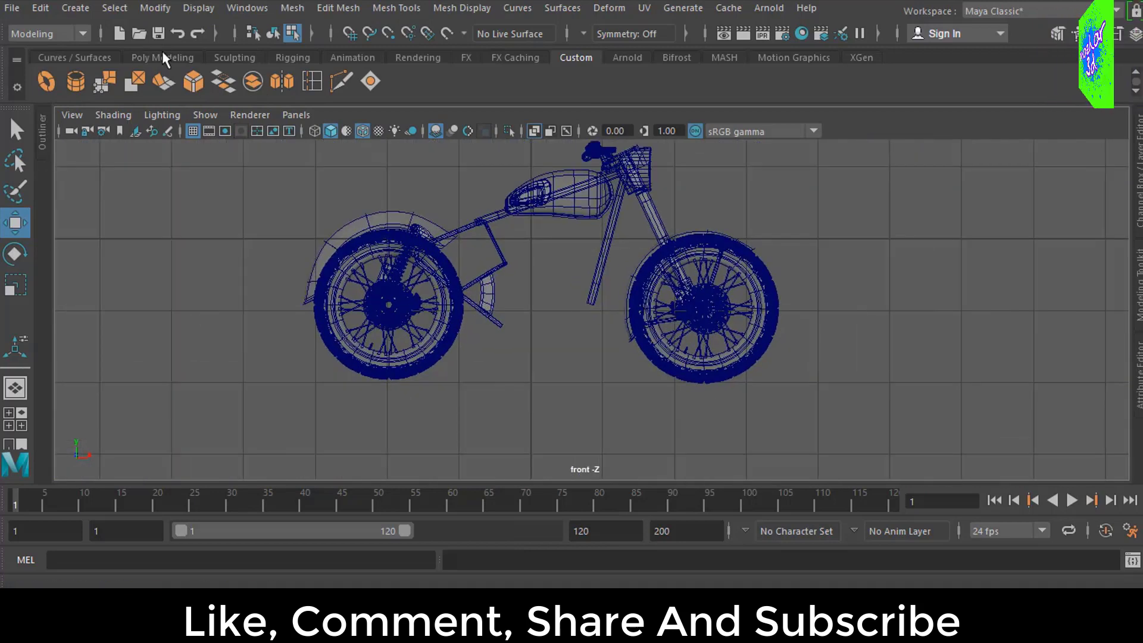
Step: Create a polygon cylinder and rotate it 90° in X onto its side
{"action": "left_click", "coordinate": [162, 57]}
{"action": "left_click", "coordinate": [105, 81]}
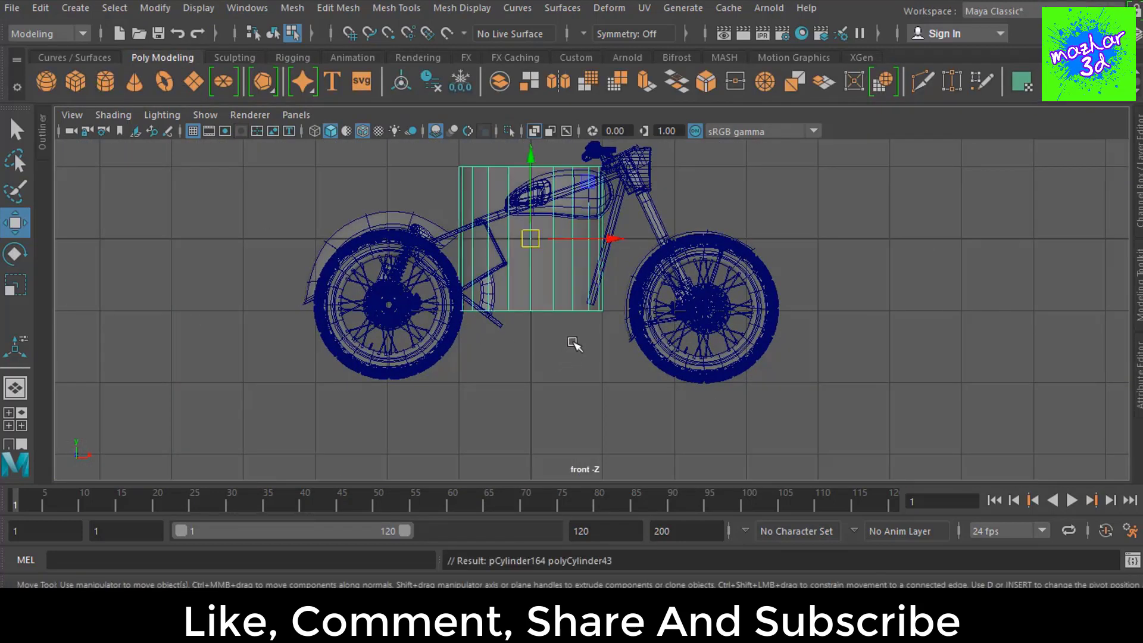
{"action": "key", "text": "e"}
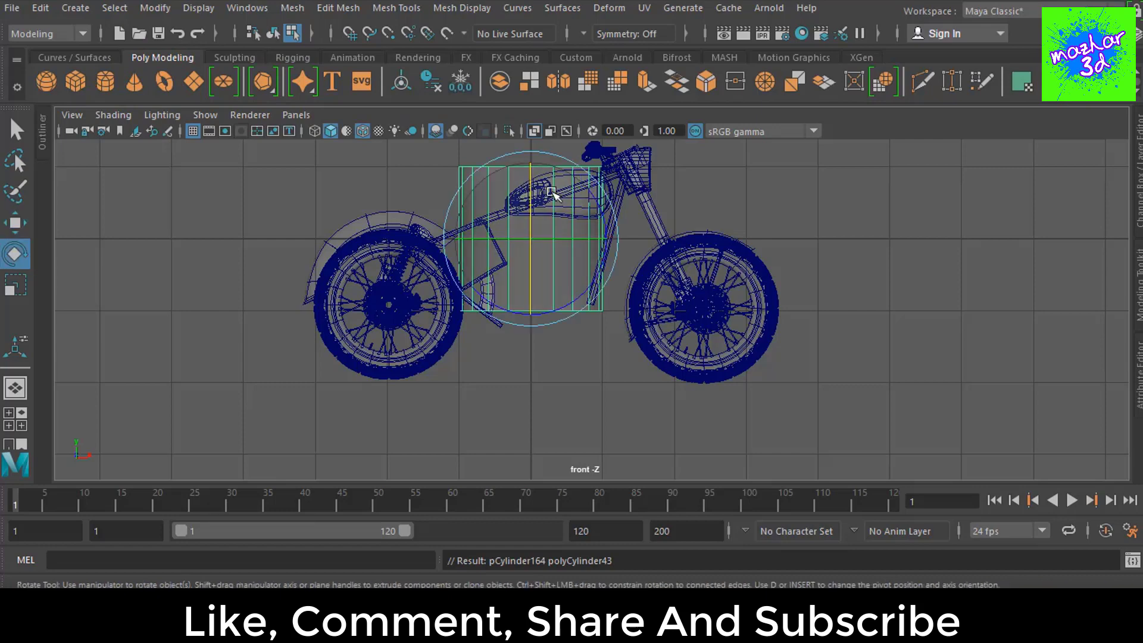
{"action": "mouse_move", "coordinate": [534, 195]}
{"action": "left_mouse_down"}
{"action": "mouse_move", "coordinate": [531, 320]}
{"action": "mouse_move", "coordinate": [530, 306]}
{"action": "left_mouse_up"}
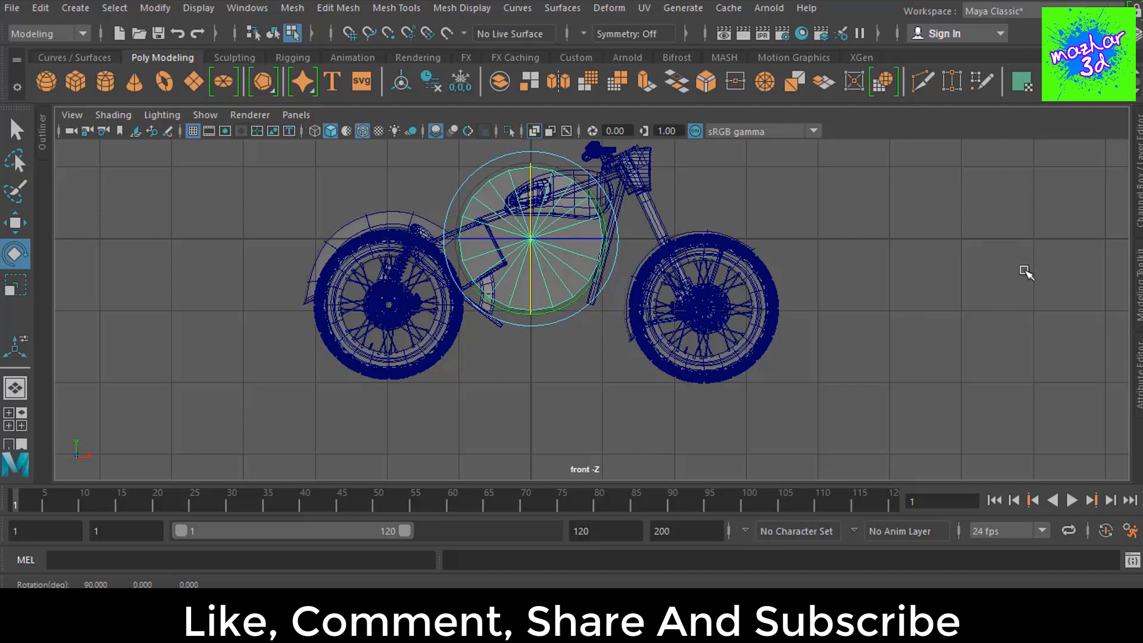
Step: Set the cylinder's Subdivisions Axis to 8 in the Channel Box, viewed in perspective
{"action": "key", "text": "space"}
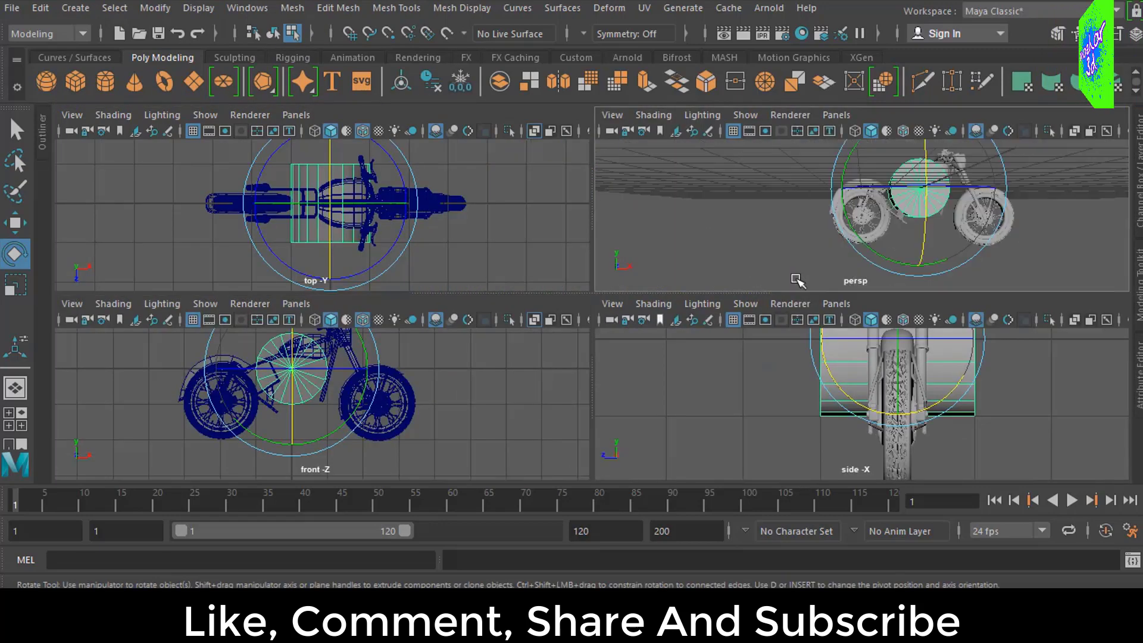
{"action": "key", "text": "space"}
{"action": "mouse_move", "coordinate": [865, 254]}
{"action": "left_mouse_down", "text": "alt"}
{"action": "mouse_move", "coordinate": [805, 360]}
{"action": "mouse_move", "coordinate": [672, 255]}
{"action": "left_mouse_up", "text": "alt"}
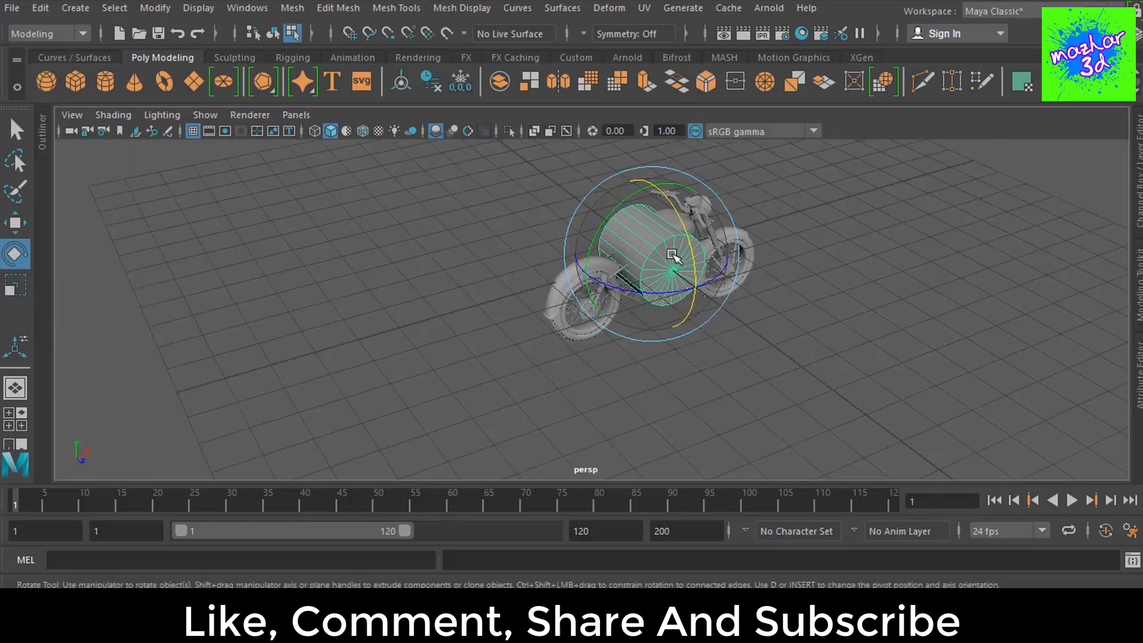
{"action": "scroll", "coordinate": [673, 255], "scroll_direction": "up", "scroll_amount": 5}
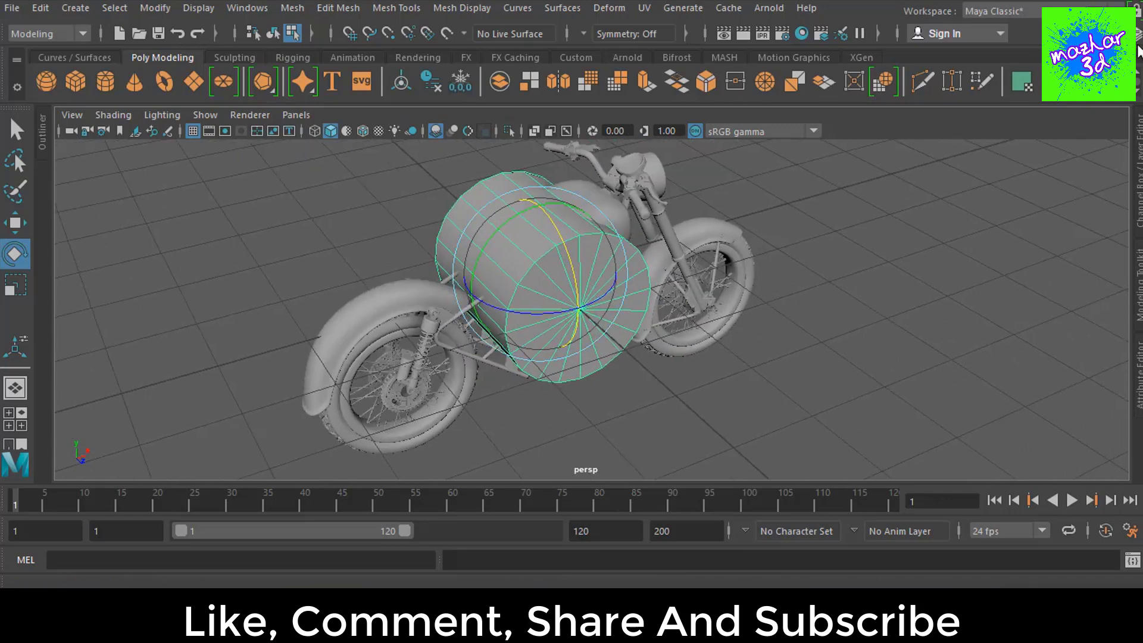
{"action": "left_click", "coordinate": [1138, 50]}
{"action": "left_click", "coordinate": [982, 328]}
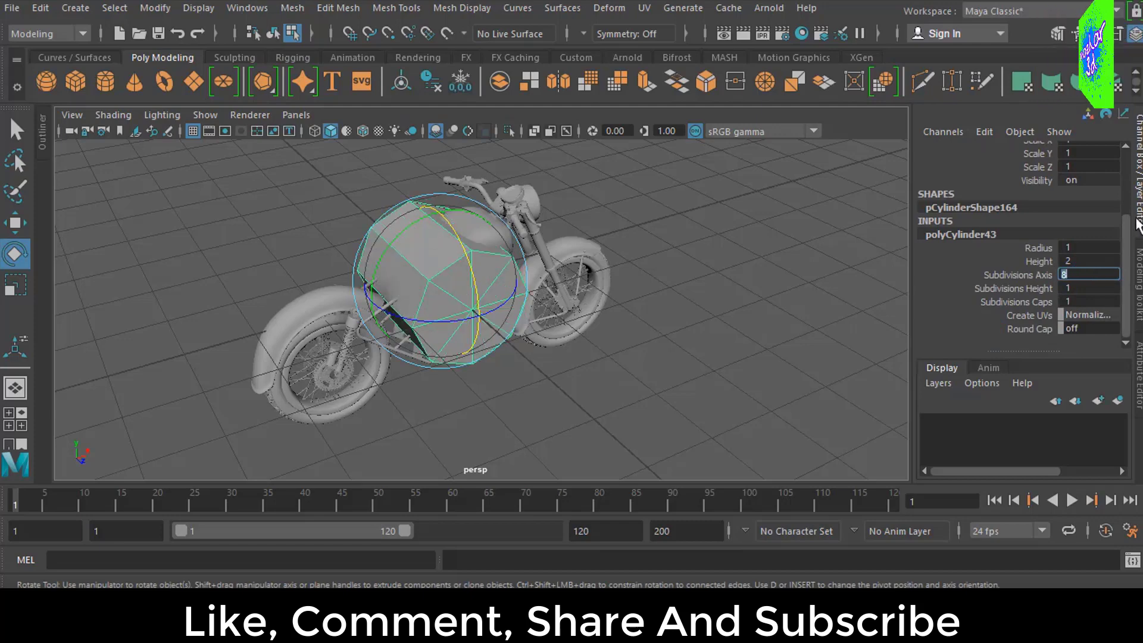
{"action": "left_click", "coordinate": [1138, 173]}
{"action": "scroll", "coordinate": [715, 312], "scroll_direction": "up", "scroll_amount": 3}
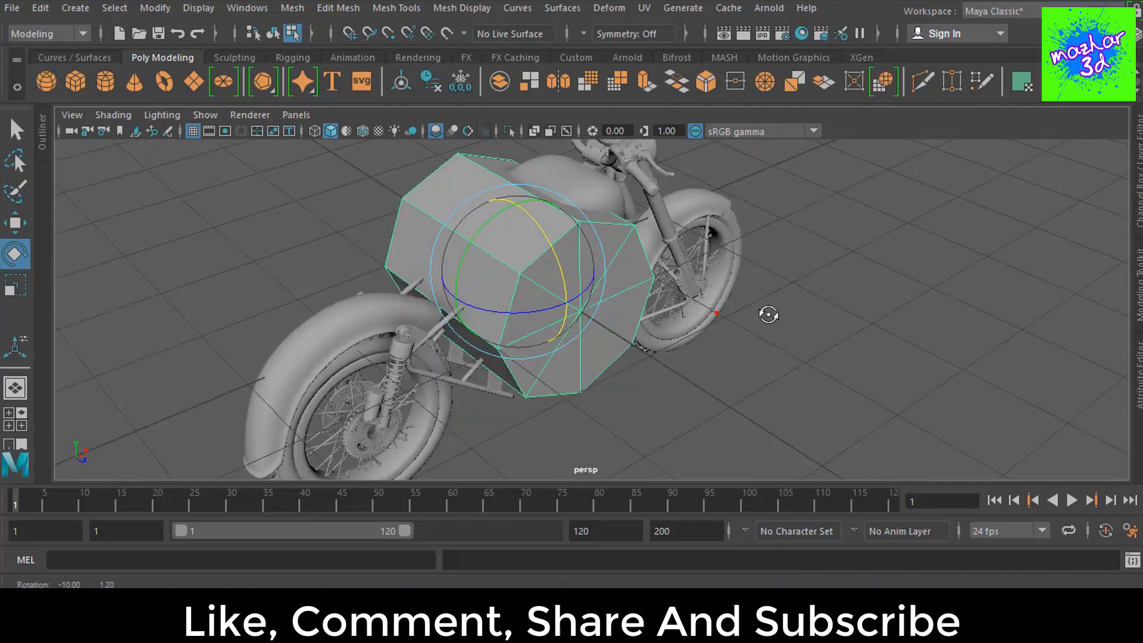
{"action": "left_click", "coordinate": [767, 317]}
{"action": "scroll", "coordinate": [571, 258], "scroll_direction": "up", "scroll_amount": 2}
{"action": "scroll", "coordinate": [552, 260], "scroll_direction": "up", "scroll_amount": 2}
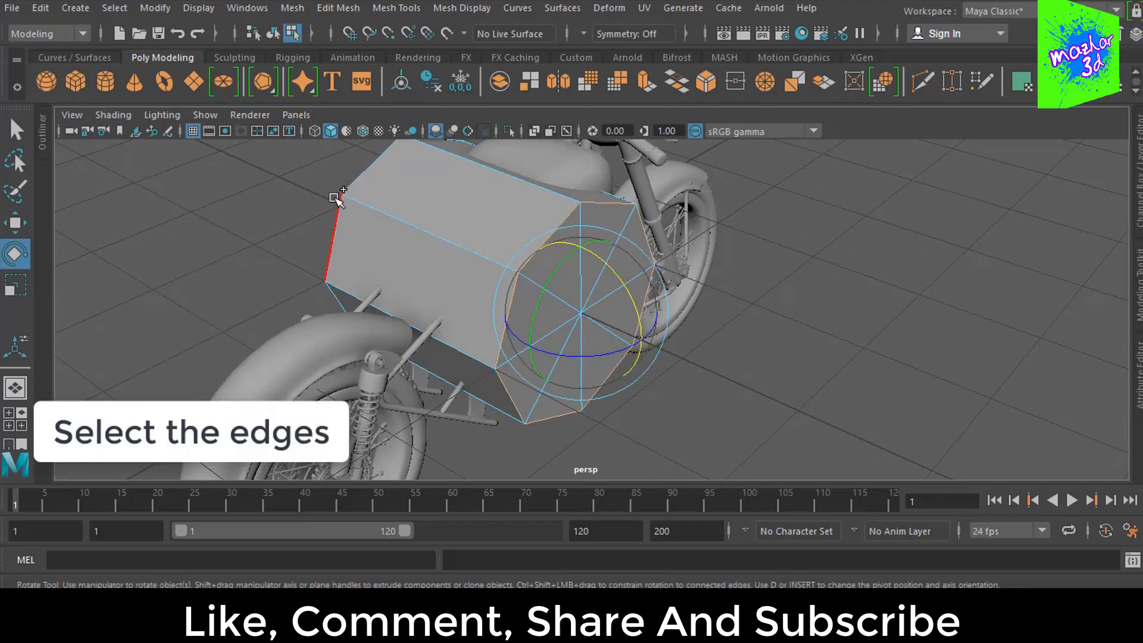
Step: Bevel the cylinder's edges with Fraction 0.01, preview smoothed, and maximise the front view
{"action": "left_click", "coordinate": [334, 225]}
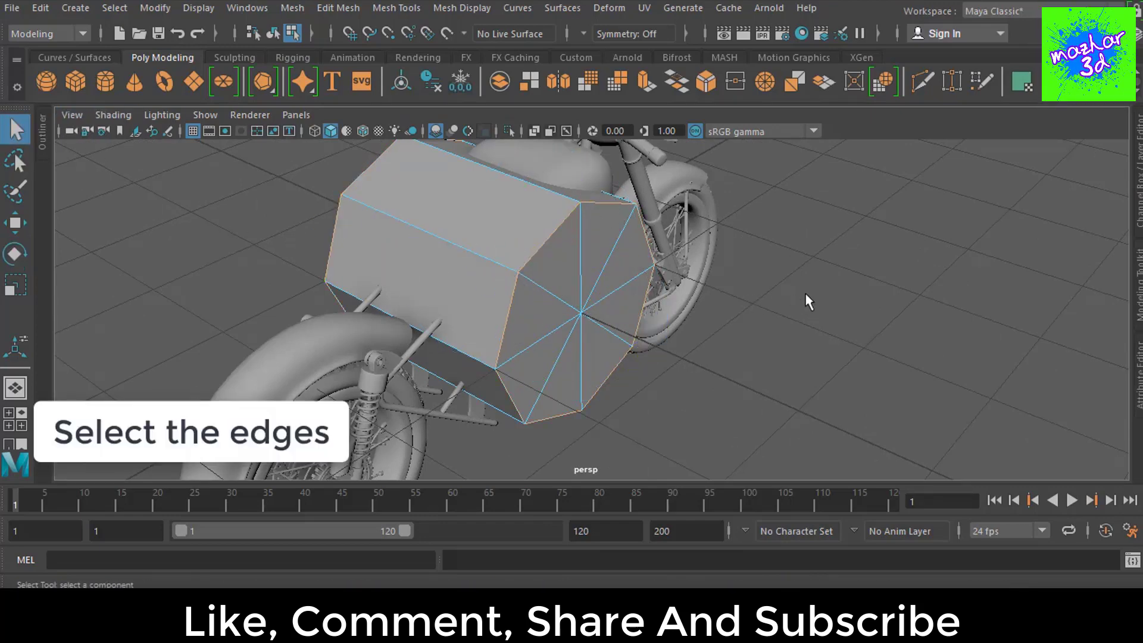
{"action": "key", "text": "ctrl+b"}
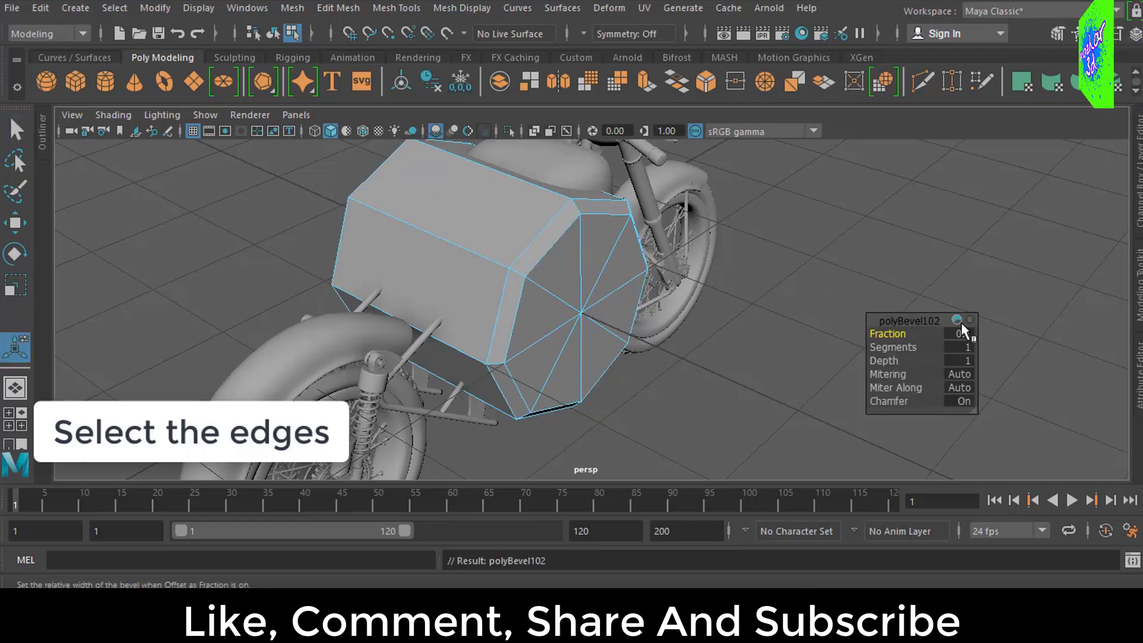
{"action": "left_click", "coordinate": [961, 334]}
{"action": "type", "text": ".01"}
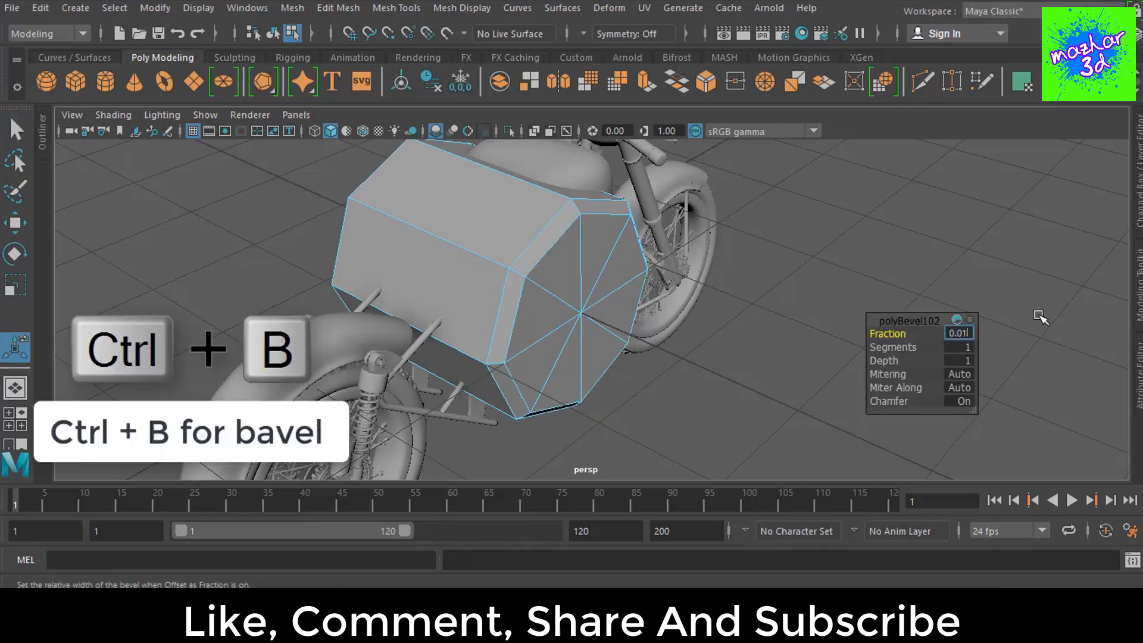
{"action": "key", "text": "Return"}
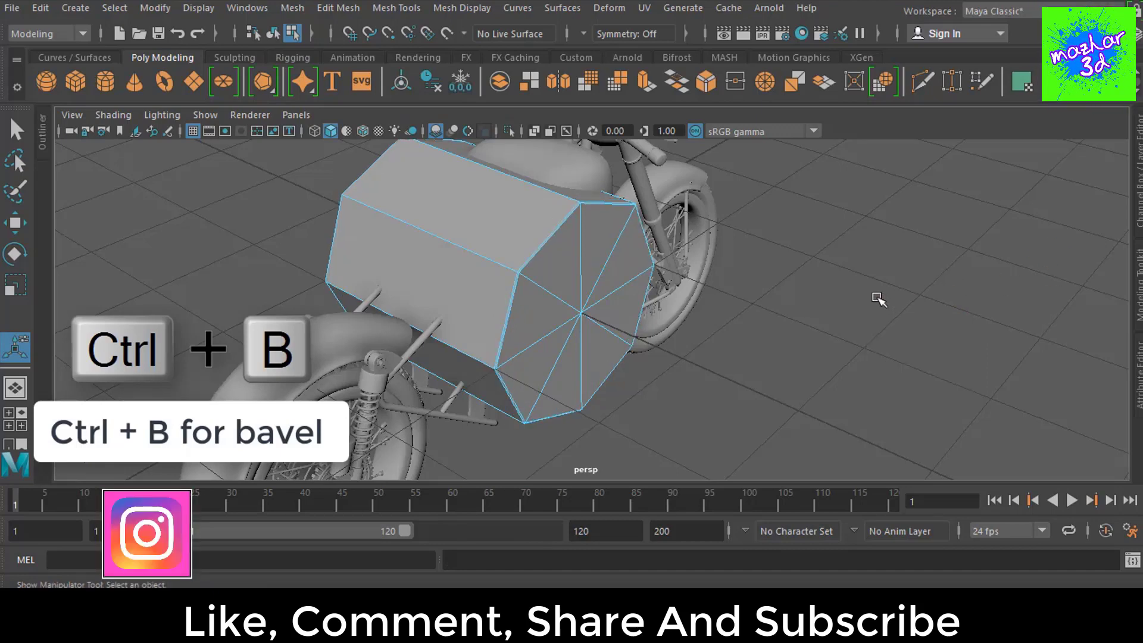
{"action": "key", "text": "3"}
{"action": "key", "text": "q"}
{"action": "key", "text": "F8"}
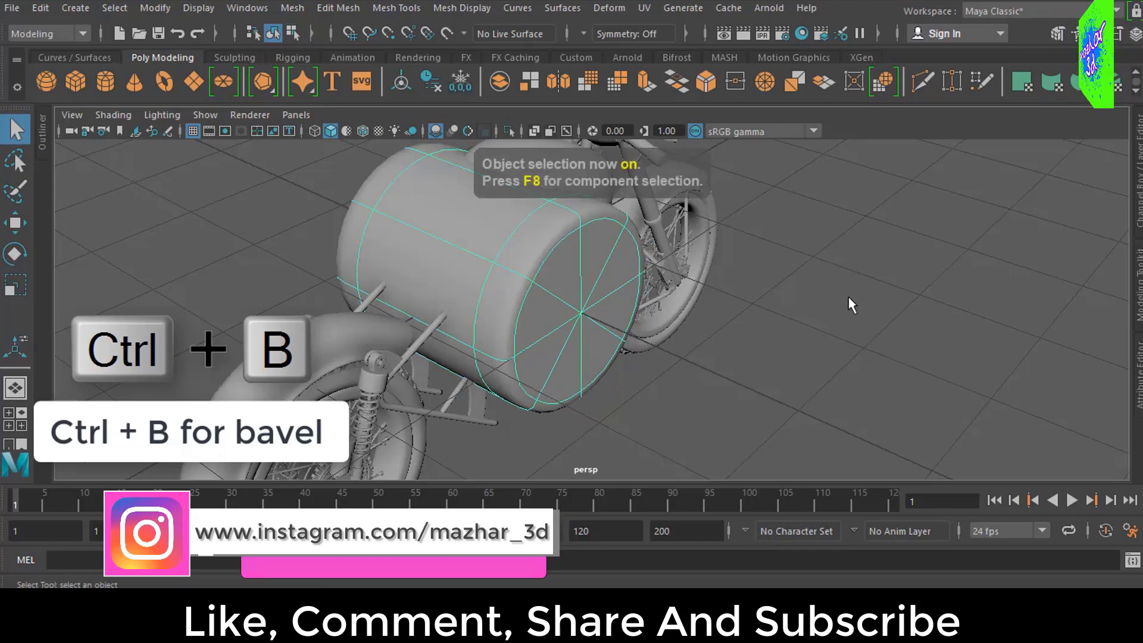
{"action": "key", "text": "space"}
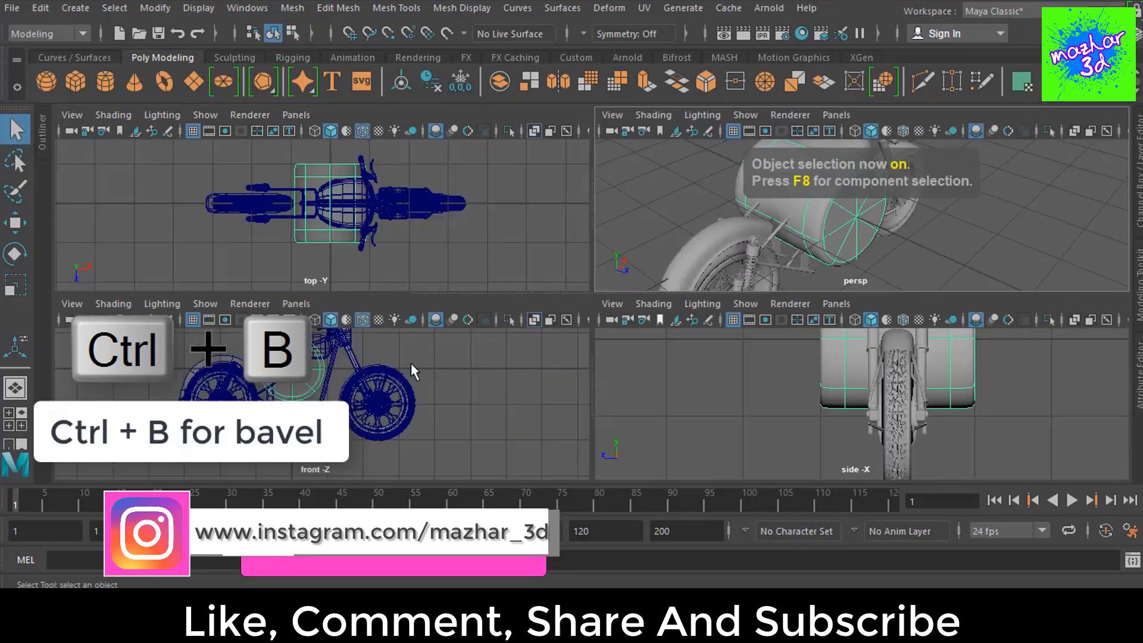
{"action": "key", "text": "space"}
{"action": "scroll", "coordinate": [509, 326], "scroll_direction": "up", "scroll_amount": 2}
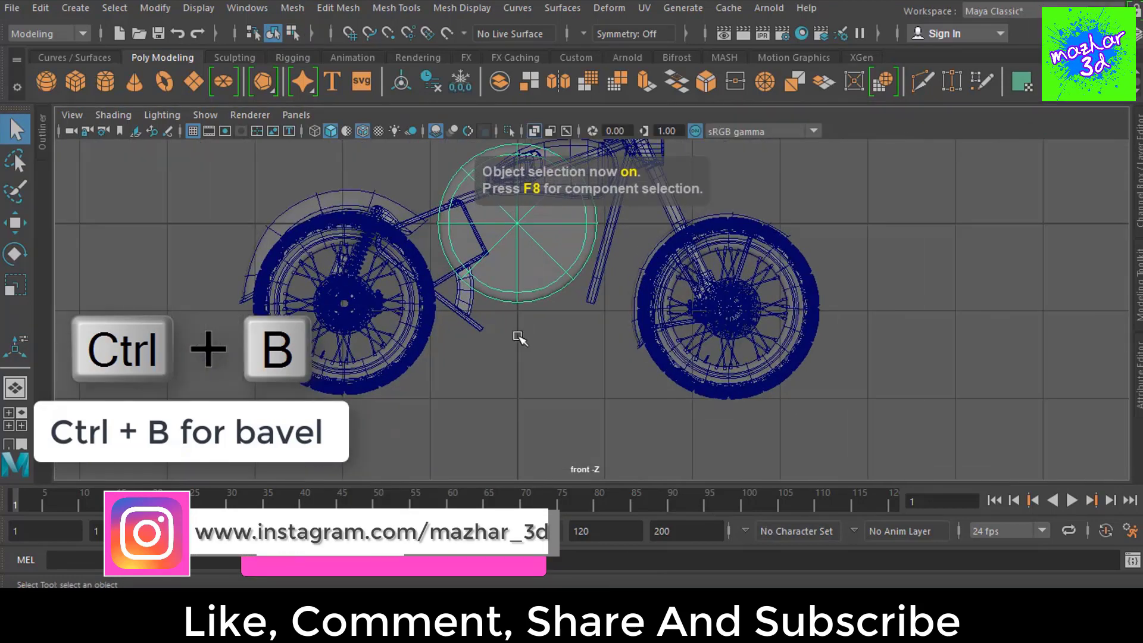
Step: Shrink the cylinder and move it onto the rear wheel hub
{"action": "key", "text": "r"}
{"action": "left_click_drag", "start_coordinate": [517, 224], "coordinate": [381, 240]}
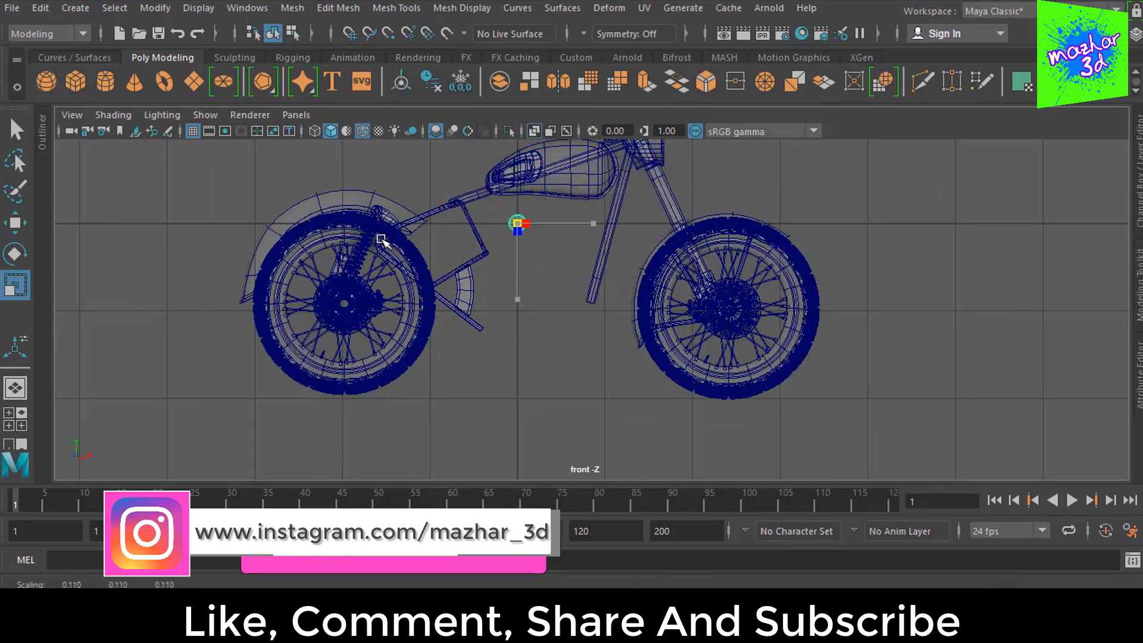
{"action": "key", "text": "w"}
{"action": "middle_click_drag", "start_coordinate": [586, 295], "coordinate": [793, 286], "text": "alt"}
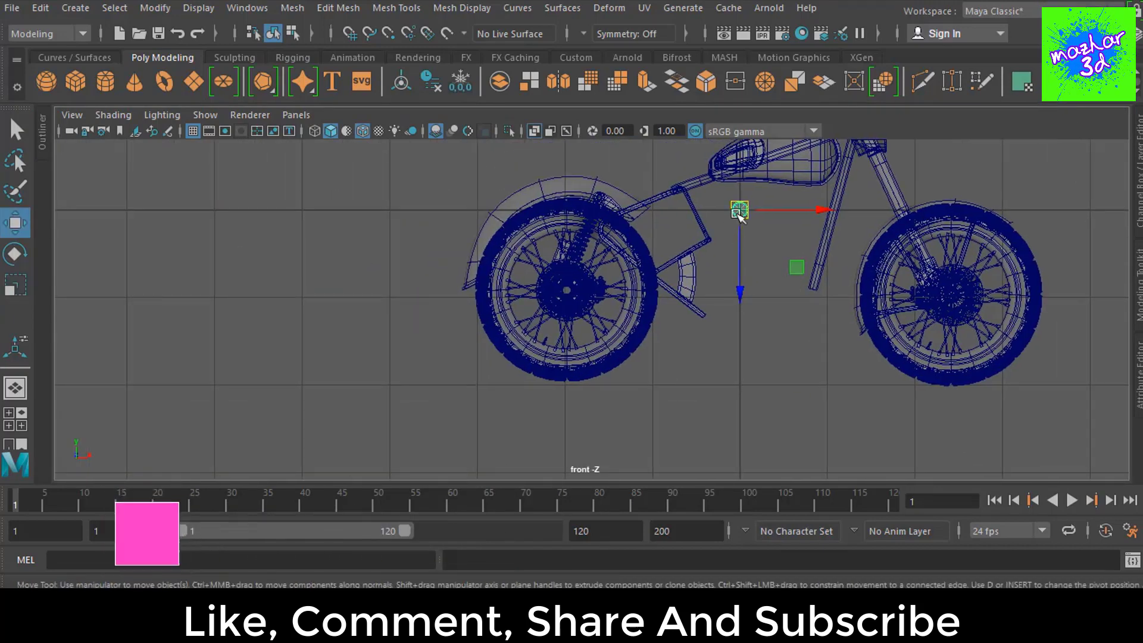
{"action": "left_click_drag", "start_coordinate": [739, 213], "coordinate": [652, 272]}
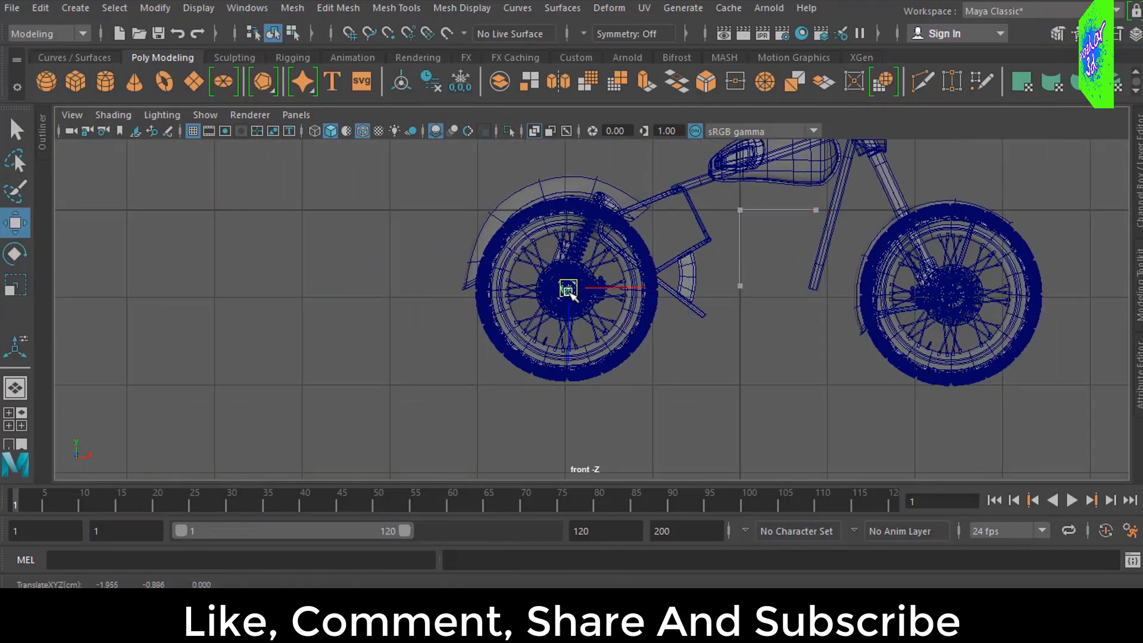
Step: Turn on X-Ray shading and centre the cylinder precisely on the rear hub
{"action": "scroll", "coordinate": [538, 293], "scroll_direction": "up", "scroll_amount": 2}
{"action": "scroll", "coordinate": [541, 294], "scroll_direction": "up", "scroll_amount": 4}
{"action": "scroll", "coordinate": [541, 293], "scroll_direction": "up", "scroll_amount": 1}
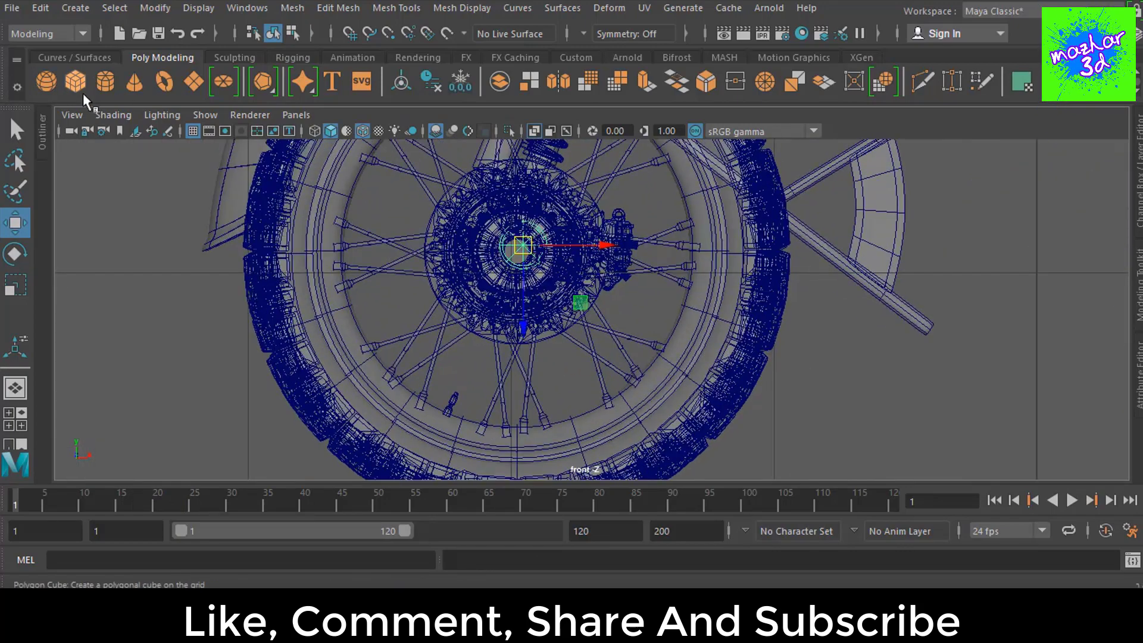
{"action": "left_click", "coordinate": [113, 115]}
{"action": "left_click", "coordinate": [137, 285]}
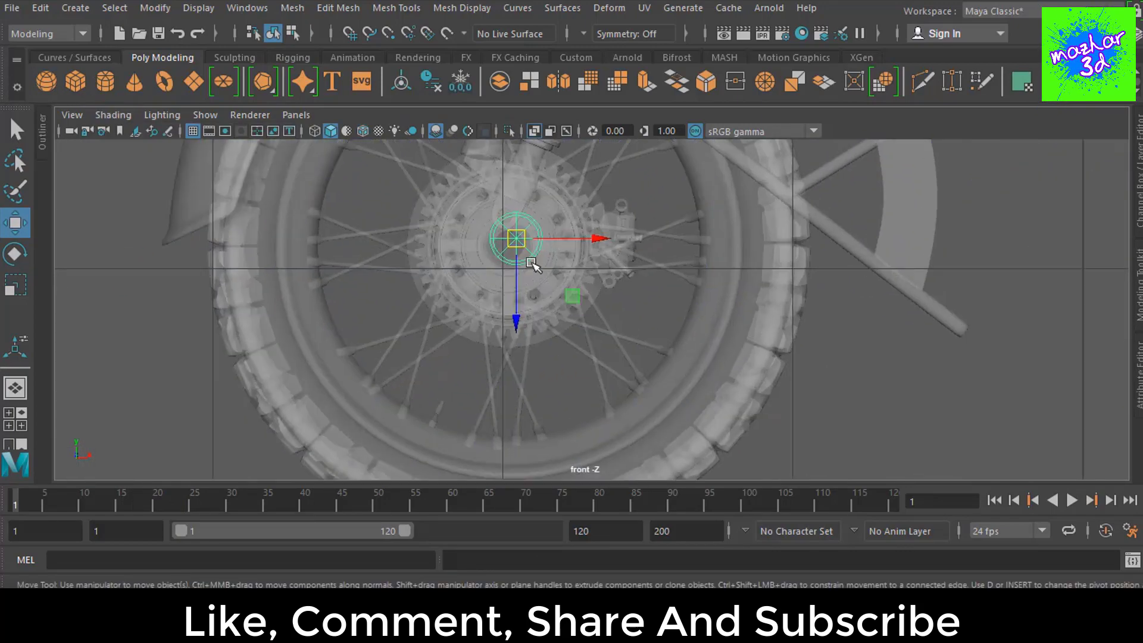
{"action": "scroll", "coordinate": [618, 337], "scroll_direction": "up", "scroll_amount": 3}
{"action": "scroll", "coordinate": [554, 268], "scroll_direction": "up", "scroll_amount": 3}
{"action": "scroll", "coordinate": [553, 268], "scroll_direction": "up", "scroll_amount": 2}
{"action": "left_click_drag", "start_coordinate": [523, 237], "coordinate": [509, 256]}
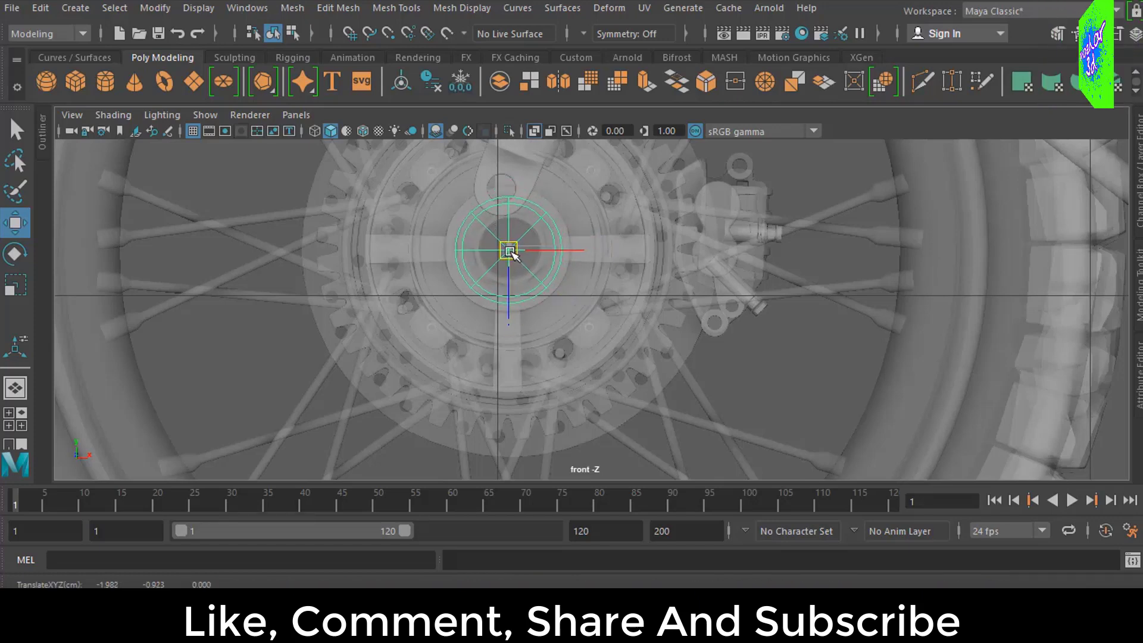
Step: Stretch the cap lengthwise to about 0.357 in perspective so it reaches the sprocket
{"action": "key", "text": "r"}
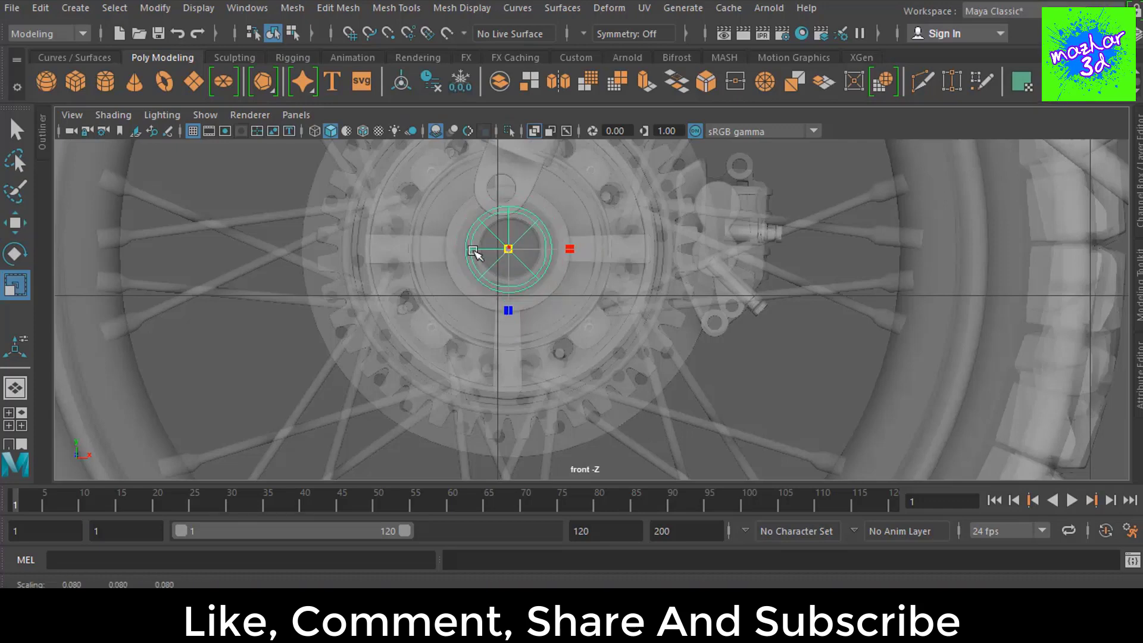
{"action": "scroll", "coordinate": [556, 242], "scroll_direction": "up", "scroll_amount": 1}
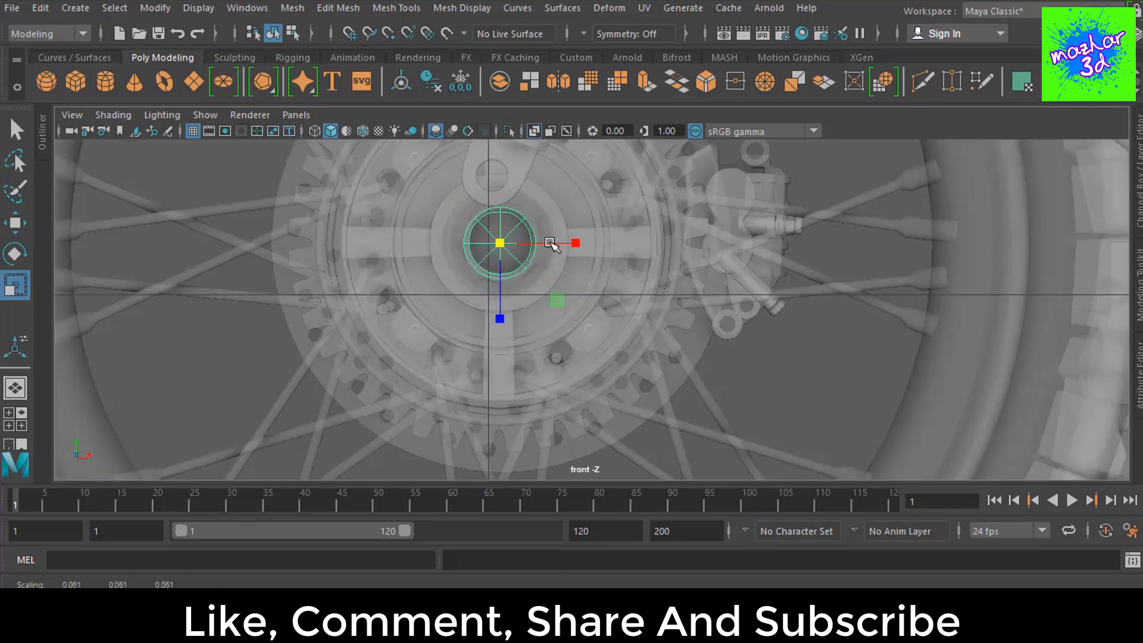
{"action": "scroll", "coordinate": [580, 254], "scroll_direction": "up", "scroll_amount": 1}
{"action": "key", "text": "space"}
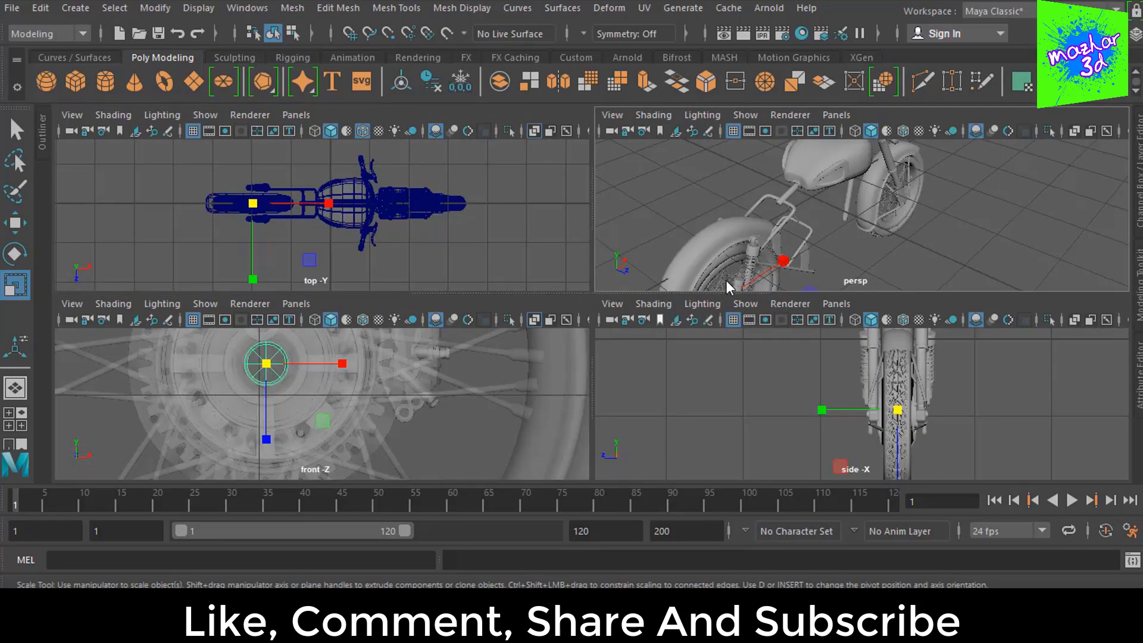
{"action": "key", "text": "space"}
{"action": "mouse_move", "coordinate": [737, 220]}
{"action": "middle_mouse_down", "text": "alt"}
{"action": "mouse_move", "coordinate": [807, 165]}
{"action": "mouse_move", "coordinate": [670, 317]}
{"action": "middle_mouse_up", "text": "alt"}
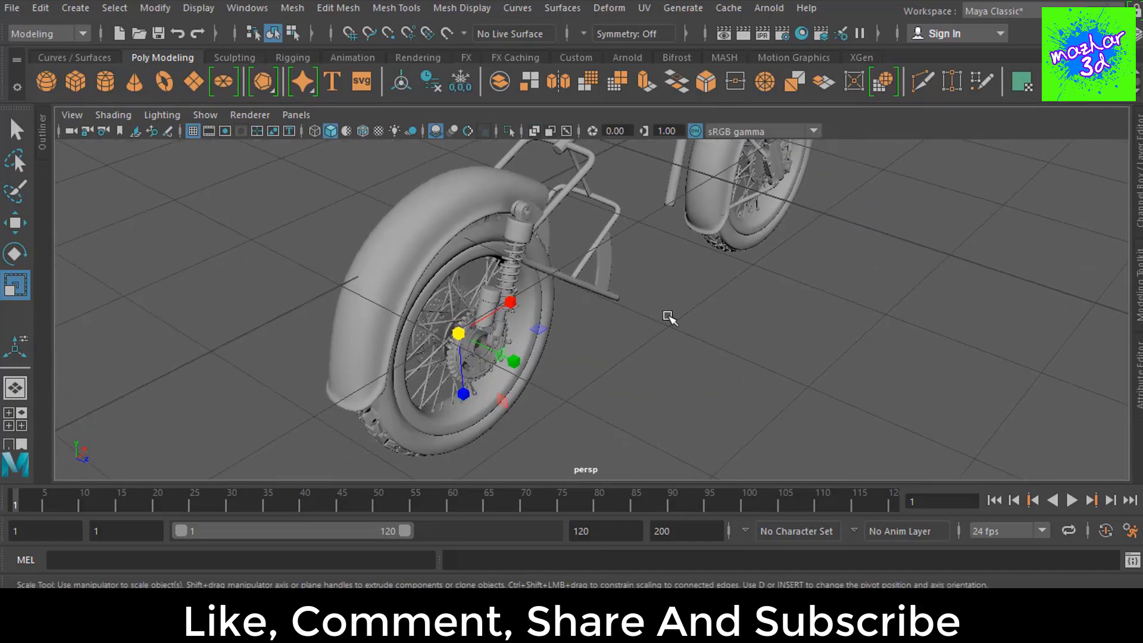
{"action": "key", "text": "f"}
{"action": "mouse_move", "coordinate": [660, 333]}
{"action": "left_mouse_down", "text": "alt"}
{"action": "mouse_move", "coordinate": [648, 339]}
{"action": "mouse_move", "coordinate": [677, 355]}
{"action": "mouse_move", "coordinate": [659, 302]}
{"action": "mouse_move", "coordinate": [1024, 375]}
{"action": "left_mouse_up", "text": "alt"}
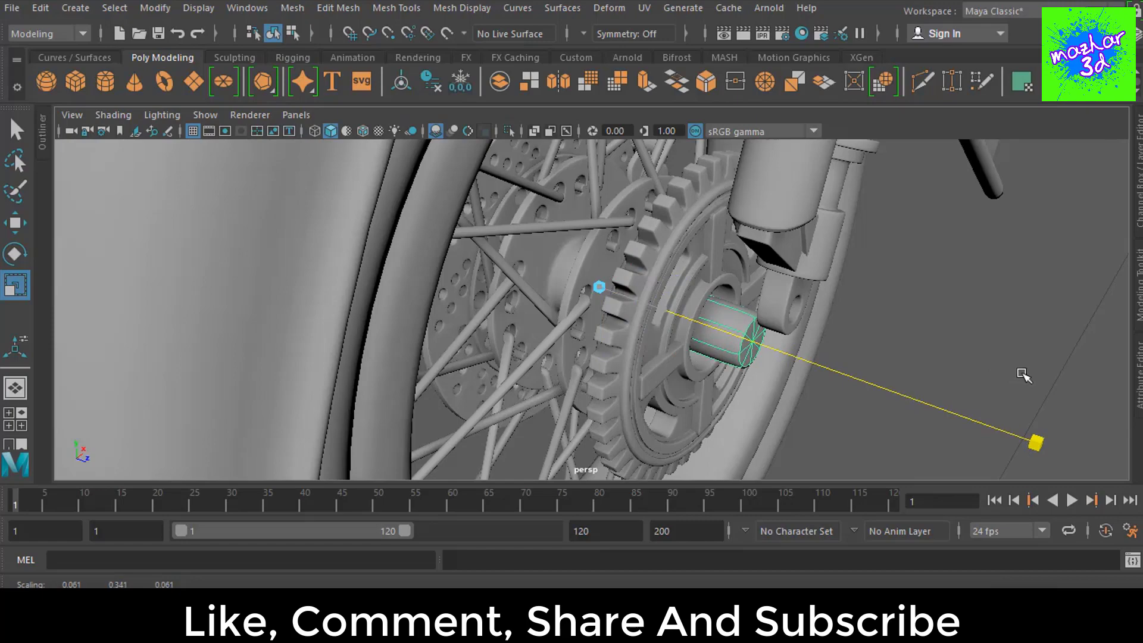
{"action": "mouse_move", "coordinate": [907, 393]}
{"action": "left_mouse_down", "text": "alt"}
{"action": "mouse_move", "coordinate": [722, 383]}
{"action": "mouse_move", "coordinate": [923, 362]}
{"action": "mouse_move", "coordinate": [867, 378]}
{"action": "mouse_move", "coordinate": [625, 368]}
{"action": "mouse_move", "coordinate": [749, 378]}
{"action": "left_mouse_up", "text": "alt"}
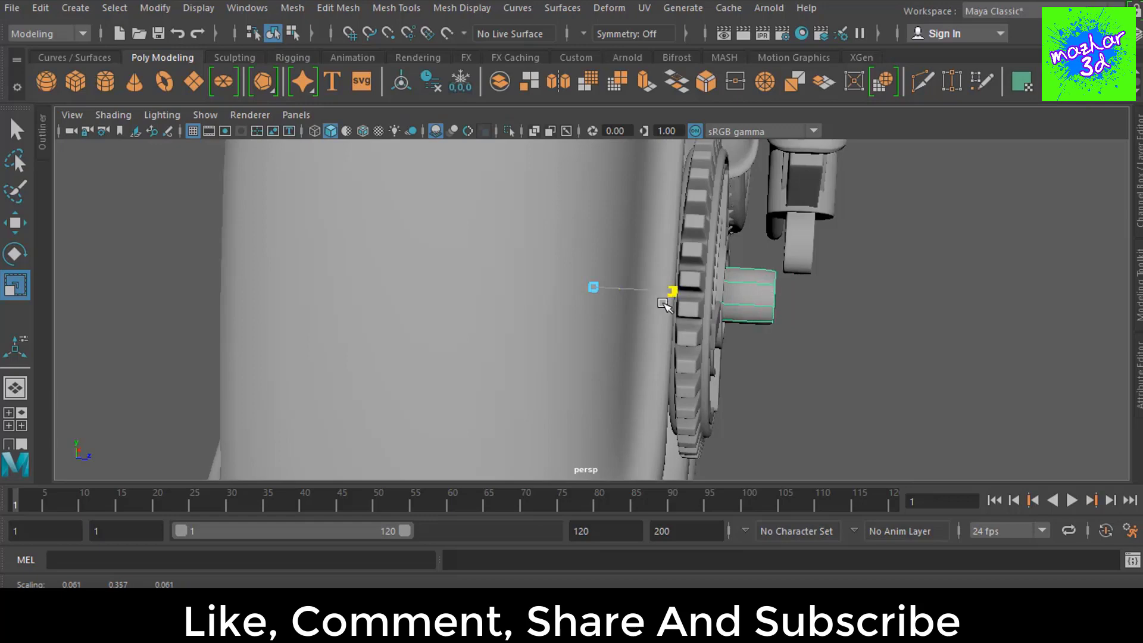
{"action": "mouse_move", "coordinate": [665, 305]}
{"action": "left_mouse_down", "text": "alt"}
{"action": "mouse_move", "coordinate": [821, 324]}
{"action": "mouse_move", "coordinate": [988, 396]}
{"action": "left_mouse_up", "text": "alt"}
{"action": "left_click", "coordinate": [988, 395]}
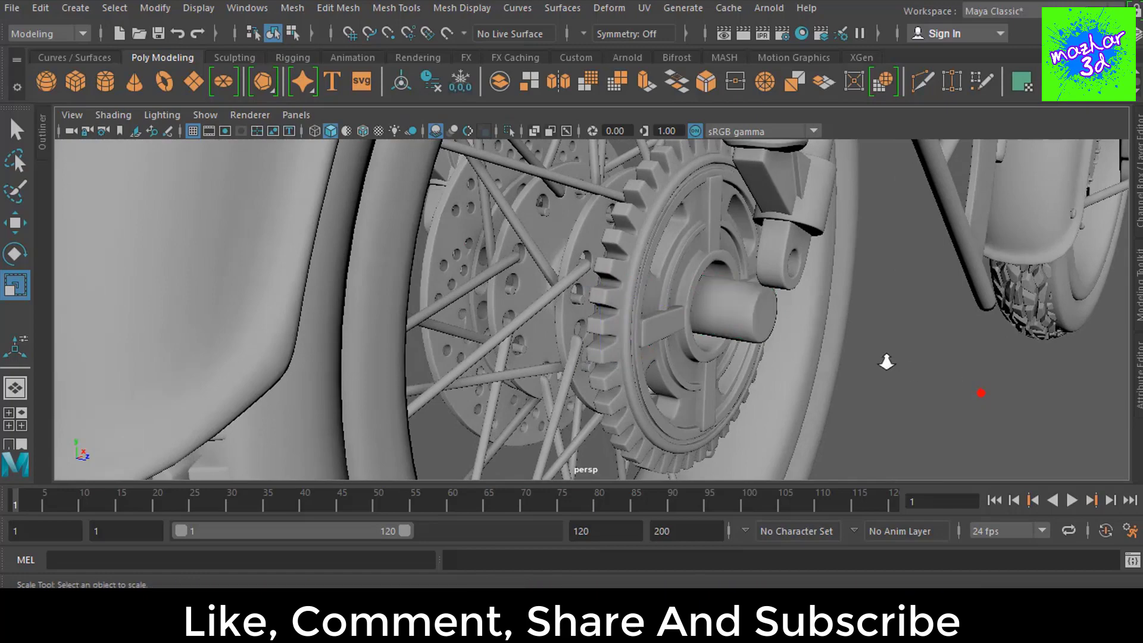
{"action": "left_click_drag", "start_coordinate": [885, 365], "coordinate": [741, 356], "text": "alt"}
{"action": "left_click", "coordinate": [610, 300]}
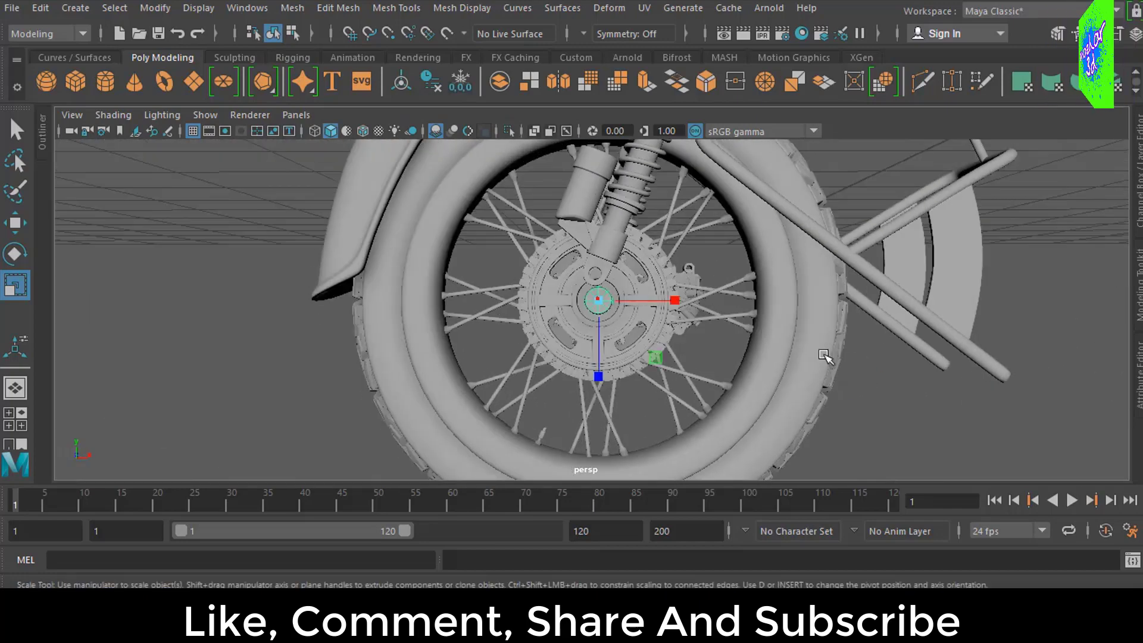
Step: Duplicate the axle cap in the front view and move the copy to the front wheel
{"action": "key", "text": "space"}
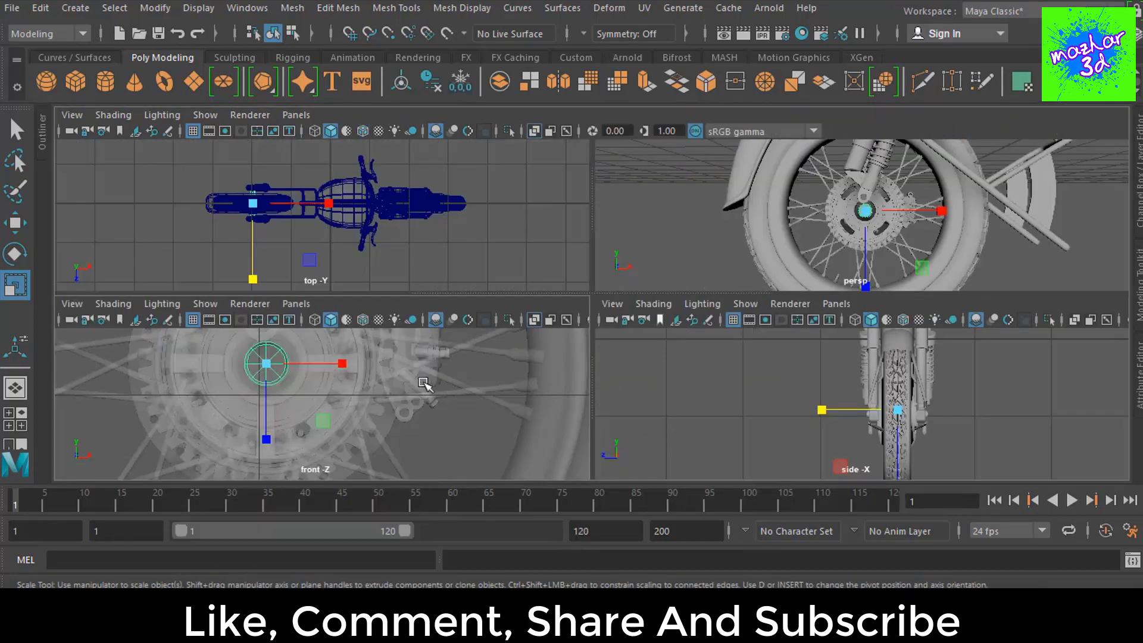
{"action": "key", "text": "space"}
{"action": "scroll", "coordinate": [632, 377], "scroll_direction": "down", "scroll_amount": 5}
{"action": "middle_click_drag", "start_coordinate": [633, 377], "coordinate": [510, 353], "text": "alt"}
{"action": "scroll", "coordinate": [497, 347], "scroll_direction": "up", "scroll_amount": 3}
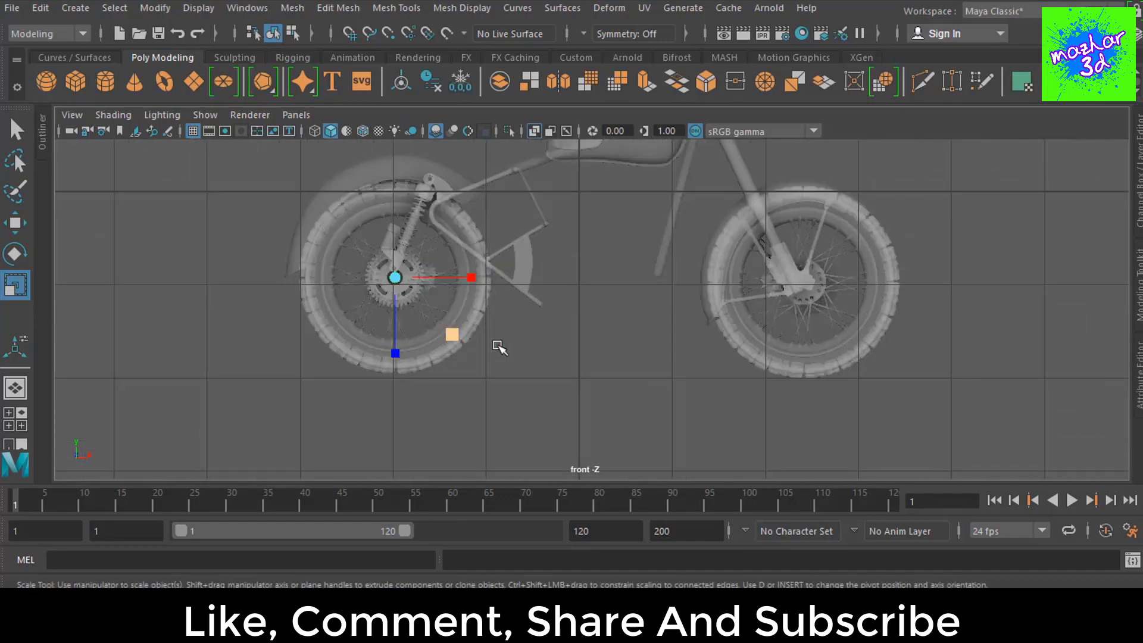
{"action": "key", "text": "w"}
{"action": "scroll", "coordinate": [457, 302], "scroll_direction": "up", "scroll_amount": 3}
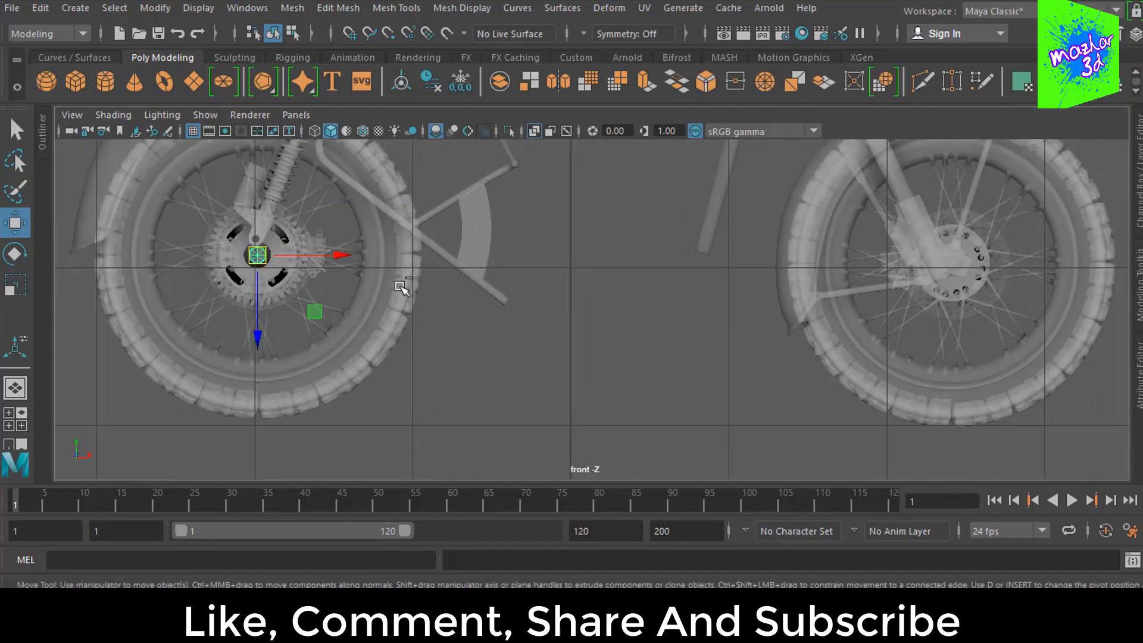
{"action": "key", "text": "ctrl+d"}
{"action": "left_click_drag", "start_coordinate": [335, 255], "coordinate": [743, 273]}
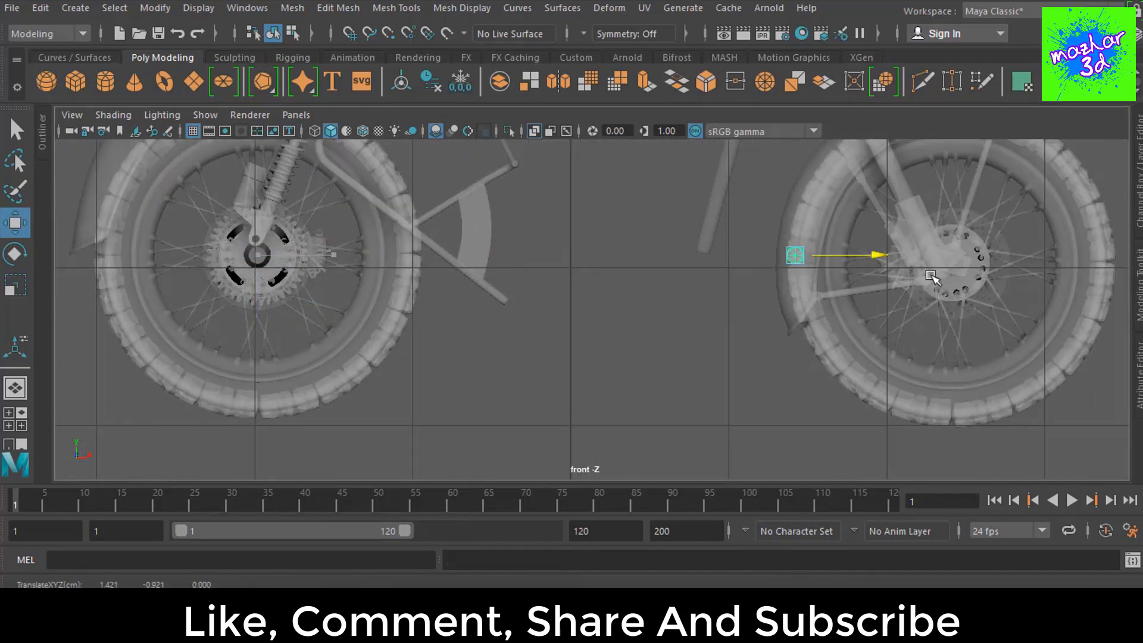
Step: Centre the duplicate cap on the front hub at roughly X 2.43, Y -0.98
{"action": "middle_click_drag", "start_coordinate": [961, 326], "coordinate": [587, 299], "text": "alt"}
{"action": "scroll", "coordinate": [589, 244], "scroll_direction": "up", "scroll_amount": 3}
{"action": "scroll", "coordinate": [593, 222], "scroll_direction": "up", "scroll_amount": 2}
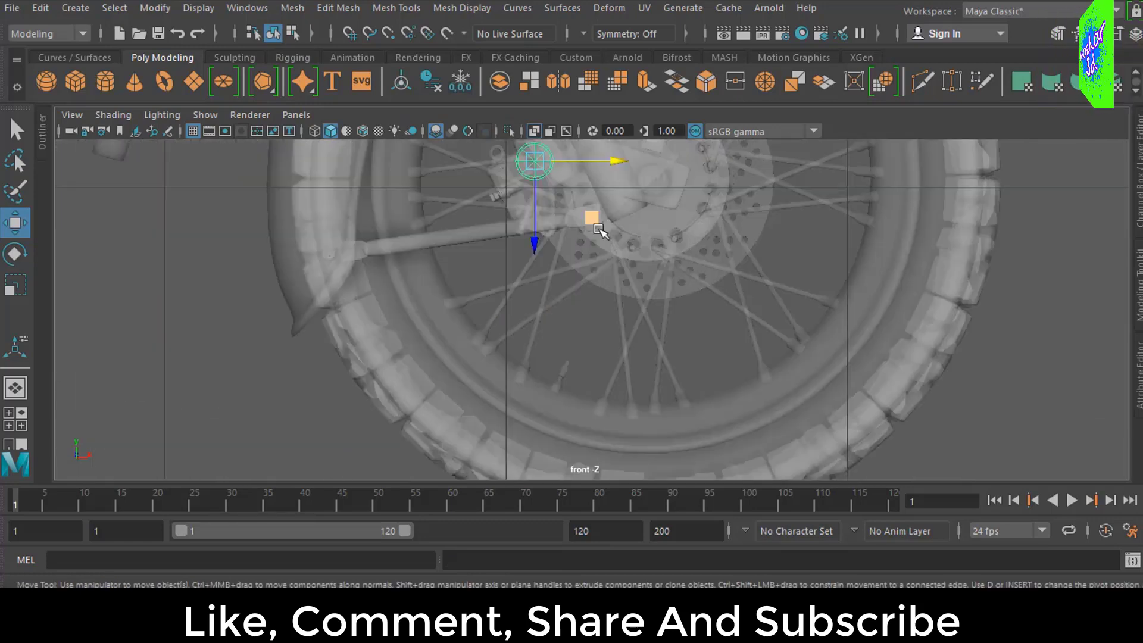
{"action": "scroll", "coordinate": [591, 357], "scroll_direction": "up", "scroll_amount": 2}
{"action": "scroll", "coordinate": [592, 395], "scroll_direction": "up", "scroll_amount": 3}
{"action": "scroll", "coordinate": [522, 322], "scroll_direction": "up", "scroll_amount": 1}
{"action": "left_click", "coordinate": [364, 284]}
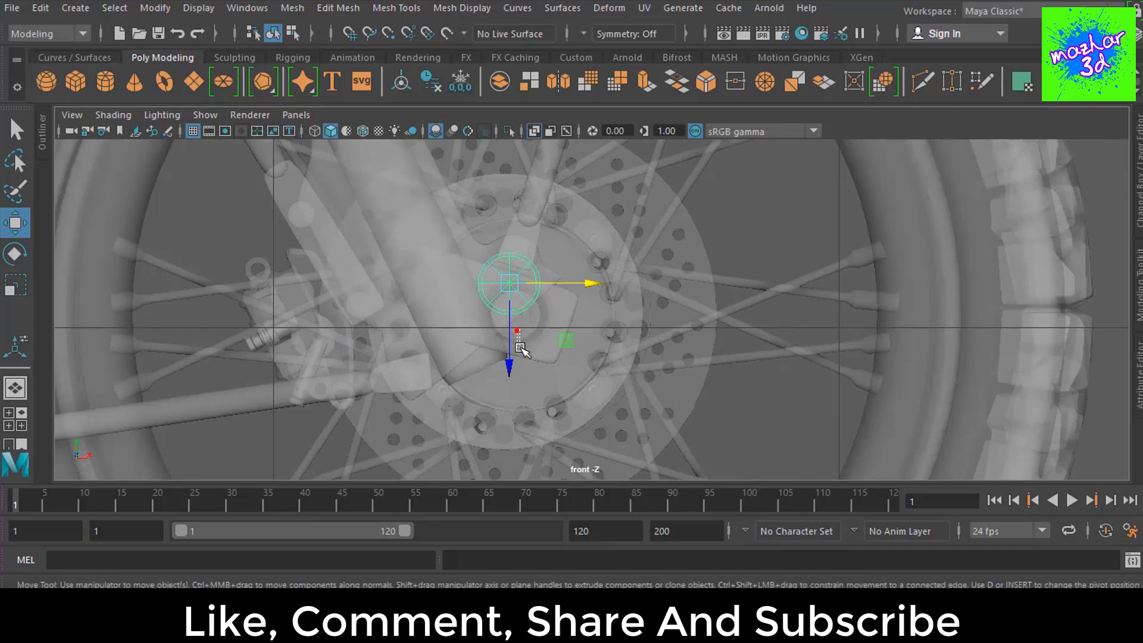
{"action": "left_click_drag", "start_coordinate": [511, 357], "coordinate": [519, 376]}
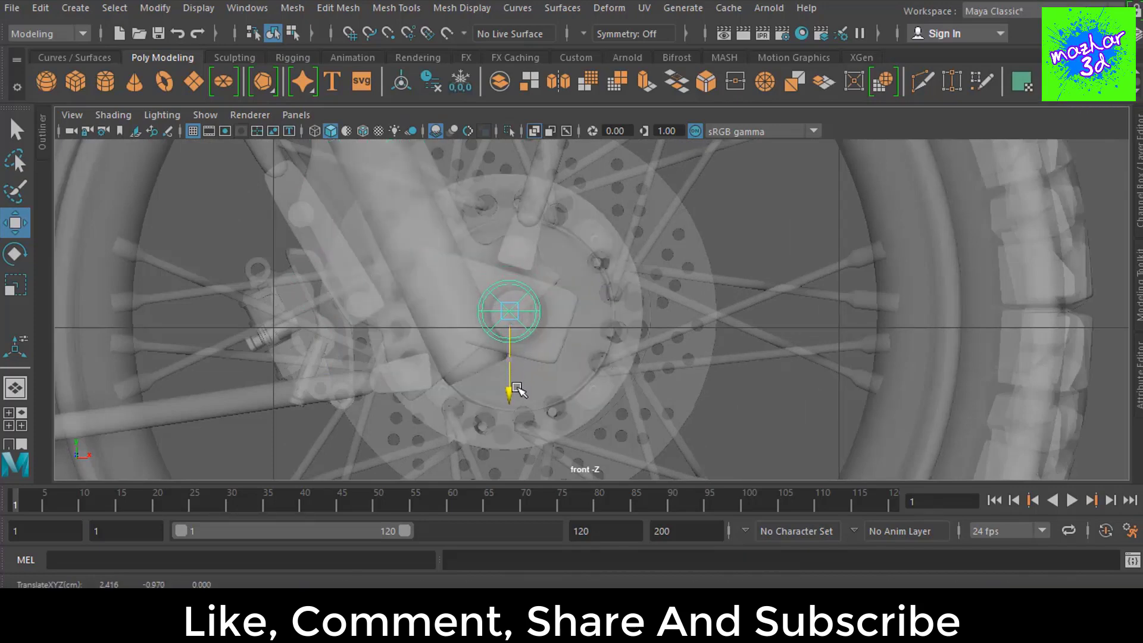
{"action": "left_click_drag", "start_coordinate": [567, 311], "coordinate": [566, 312]}
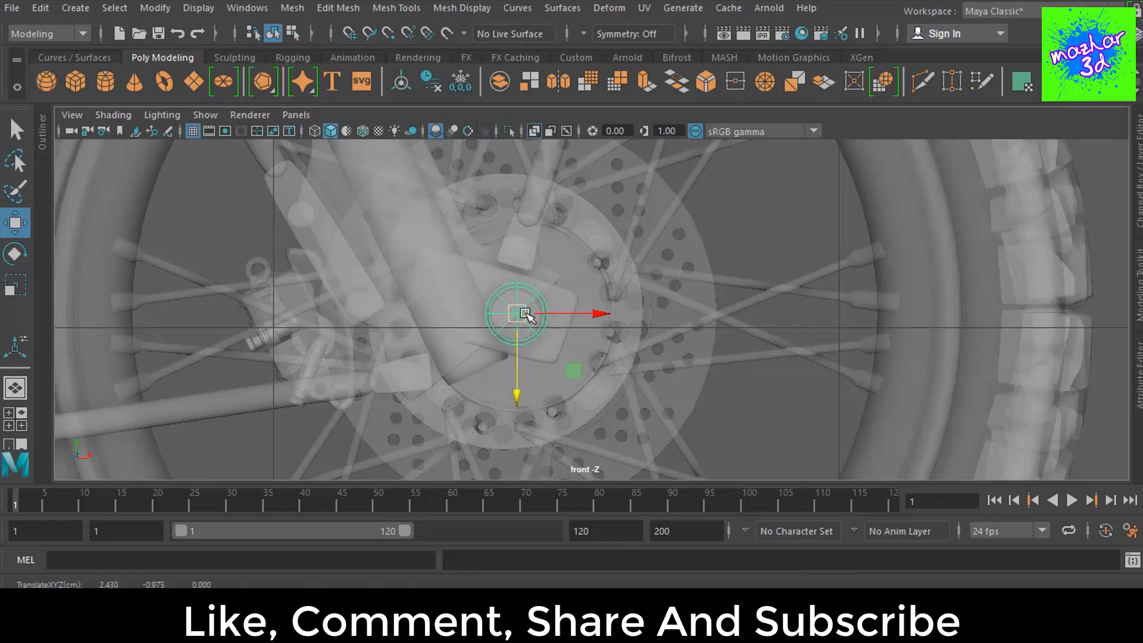
{"action": "key", "text": "space"}
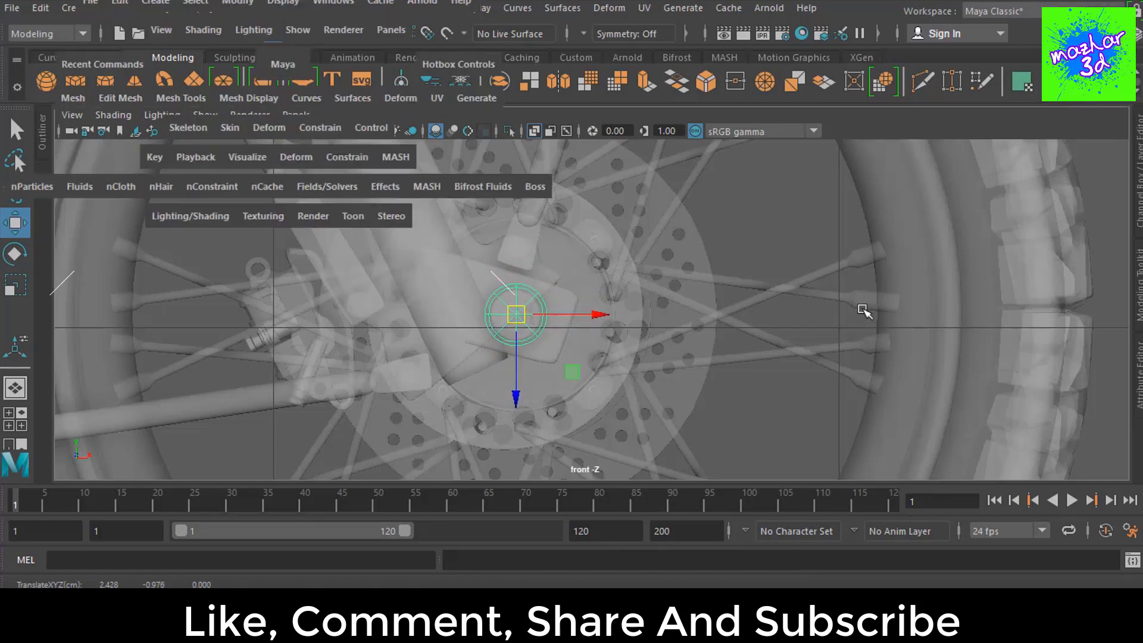
{"action": "key", "text": "space"}
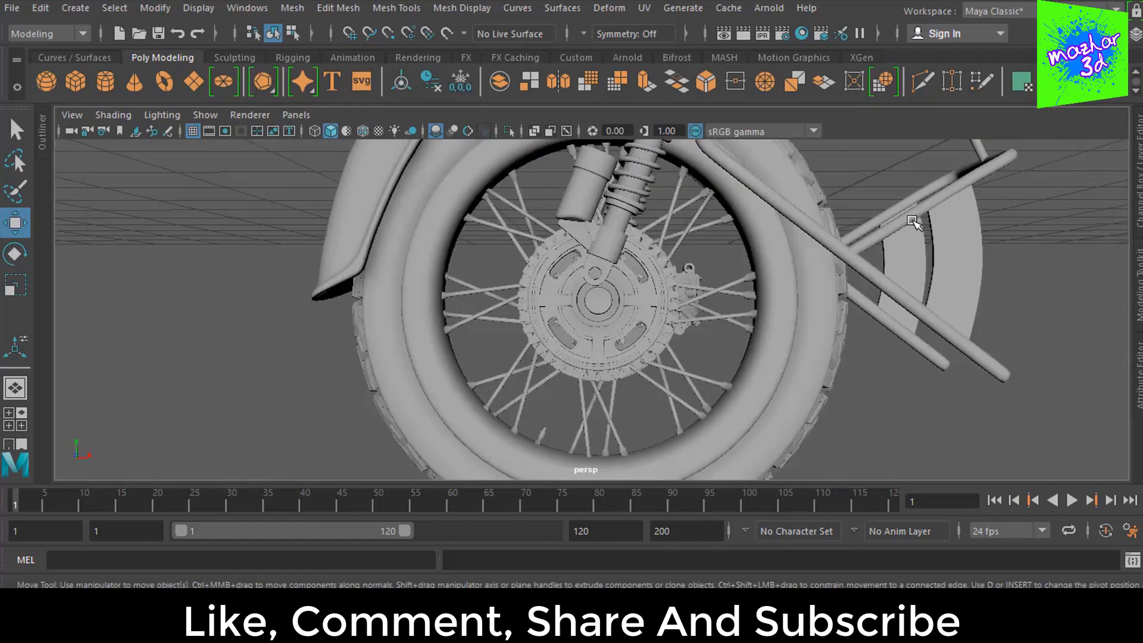
Step: Frame the front hub and resize its axle cap to about 0.061 × 0.206 × 0.061
{"action": "key", "text": "f"}
{"action": "scroll", "coordinate": [900, 250], "scroll_direction": "down", "scroll_amount": 3}
{"action": "key", "text": "space"}
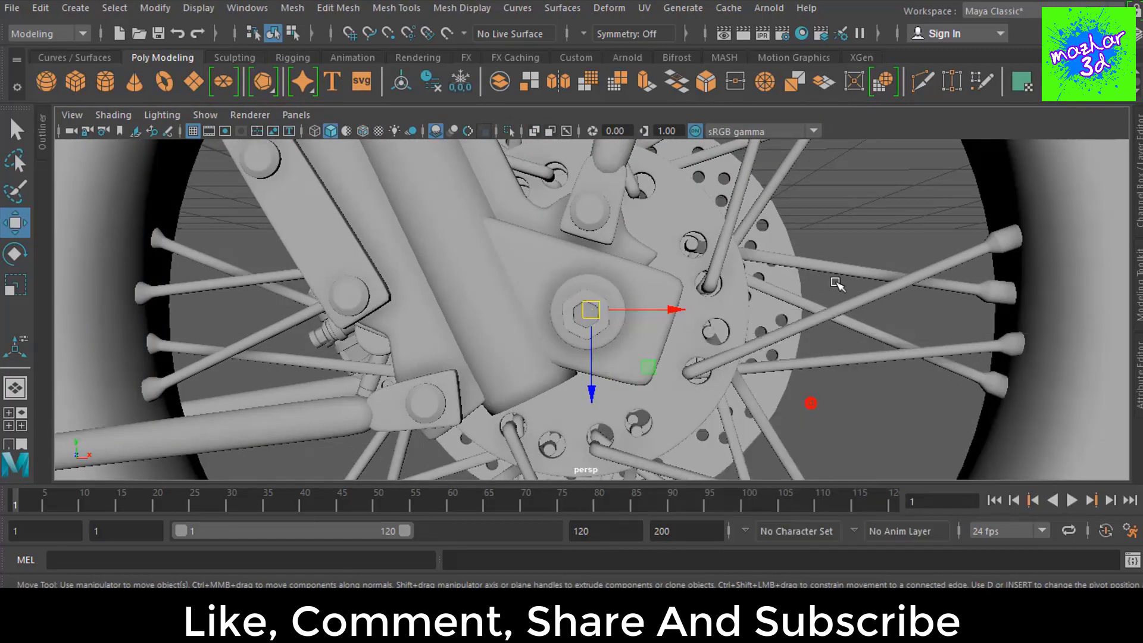
{"action": "mouse_move", "coordinate": [870, 281]}
{"action": "left_mouse_down", "text": "alt"}
{"action": "mouse_move", "coordinate": [822, 311]}
{"action": "mouse_move", "coordinate": [560, 309]}
{"action": "mouse_move", "coordinate": [511, 321]}
{"action": "mouse_move", "coordinate": [512, 335]}
{"action": "mouse_move", "coordinate": [582, 345]}
{"action": "mouse_move", "coordinate": [476, 340]}
{"action": "left_mouse_up", "text": "alt"}
{"action": "key", "text": "r"}
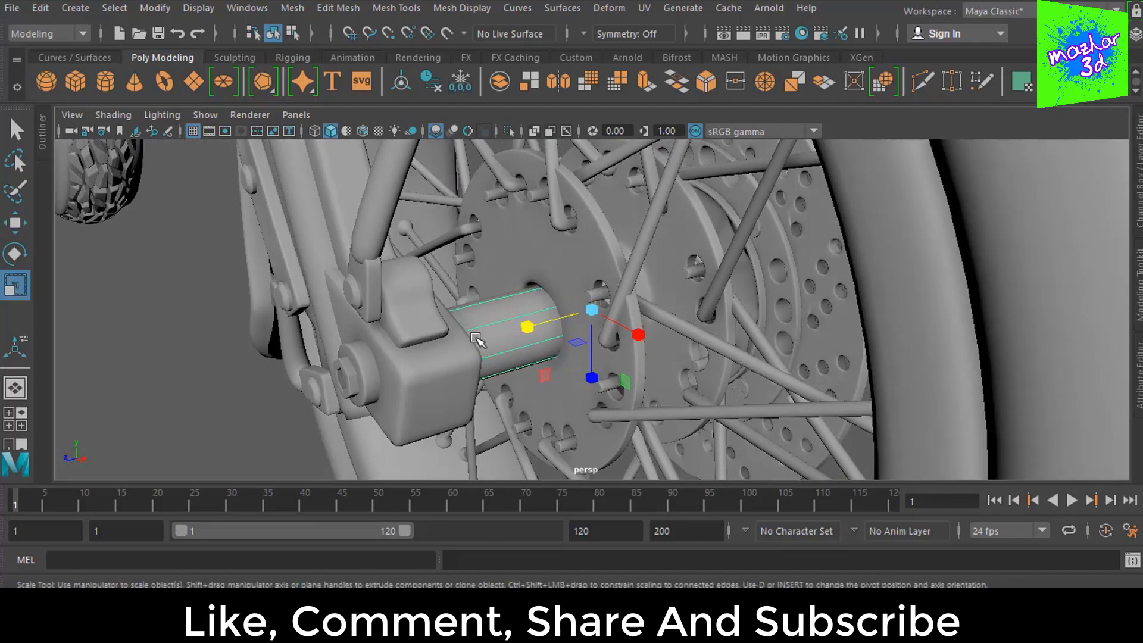
{"action": "mouse_move", "coordinate": [608, 377]}
{"action": "left_mouse_down", "text": "alt"}
{"action": "mouse_move", "coordinate": [536, 314]}
{"action": "mouse_move", "coordinate": [505, 383]}
{"action": "mouse_move", "coordinate": [558, 372]}
{"action": "mouse_move", "coordinate": [565, 357]}
{"action": "mouse_move", "coordinate": [584, 373]}
{"action": "left_mouse_up", "text": "alt"}
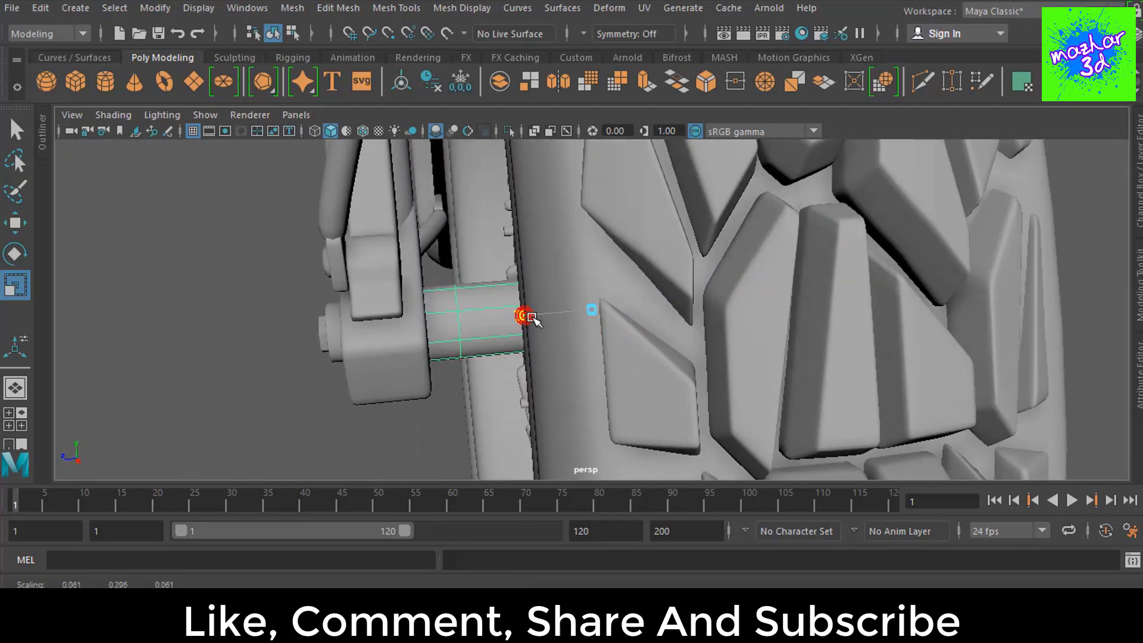
Step: Orbit and zoom the camera to bring the rear sprocket hub and axle into close view
{"action": "scroll", "coordinate": [536, 326], "scroll_direction": "down", "scroll_amount": 5}
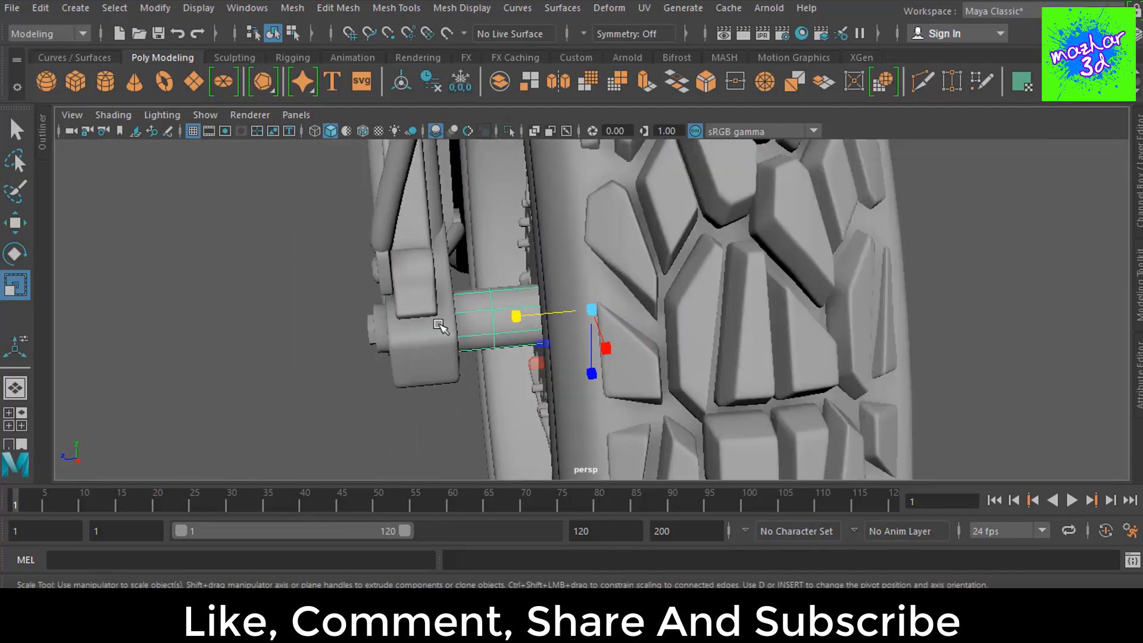
{"action": "scroll", "coordinate": [732, 283], "scroll_direction": "down", "scroll_amount": 5}
{"action": "mouse_move", "coordinate": [742, 368]}
{"action": "left_mouse_down", "text": "alt"}
{"action": "mouse_move", "coordinate": [965, 339]}
{"action": "mouse_move", "coordinate": [897, 357]}
{"action": "left_mouse_up", "text": "alt"}
{"action": "mouse_move", "coordinate": [897, 358]}
{"action": "middle_mouse_down", "text": "alt"}
{"action": "mouse_move", "coordinate": [604, 304]}
{"action": "mouse_move", "coordinate": [658, 298]}
{"action": "middle_mouse_up", "text": "alt"}
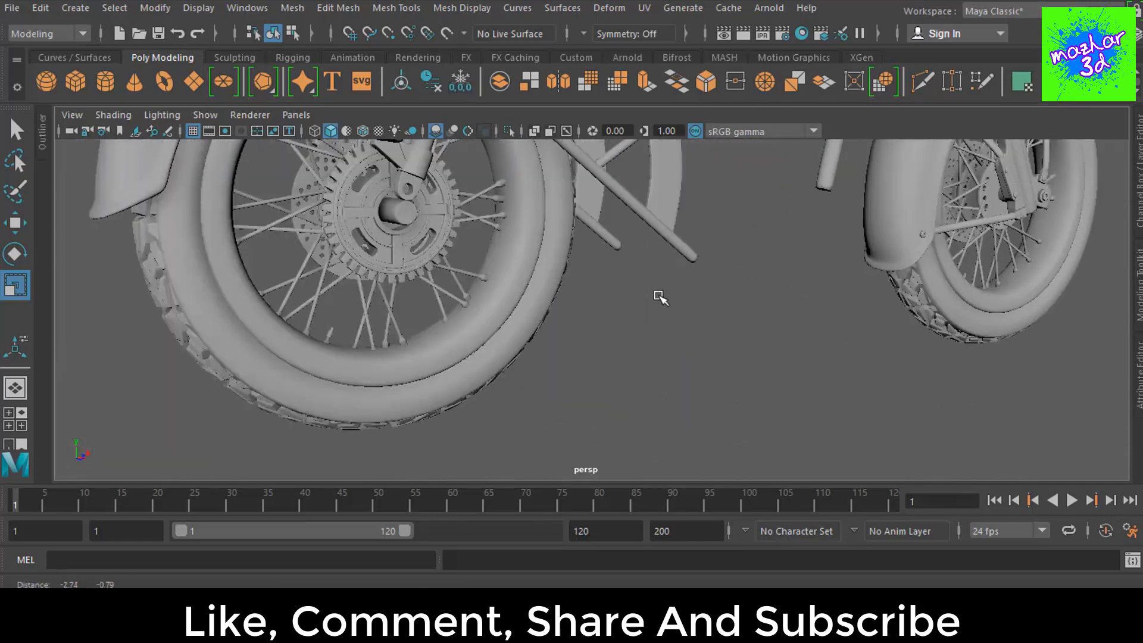
{"action": "scroll", "coordinate": [595, 340], "scroll_direction": "up", "scroll_amount": 3}
{"action": "scroll", "coordinate": [481, 268], "scroll_direction": "up", "scroll_amount": 3}
{"action": "mouse_move", "coordinate": [480, 268]}
{"action": "left_mouse_down", "text": "alt"}
{"action": "mouse_move", "coordinate": [577, 337]}
{"action": "mouse_move", "coordinate": [421, 324]}
{"action": "left_mouse_up", "text": "alt"}
Step: Select the Gear_back sprocket in the Outliner
{"action": "left_click", "coordinate": [40, 131]}
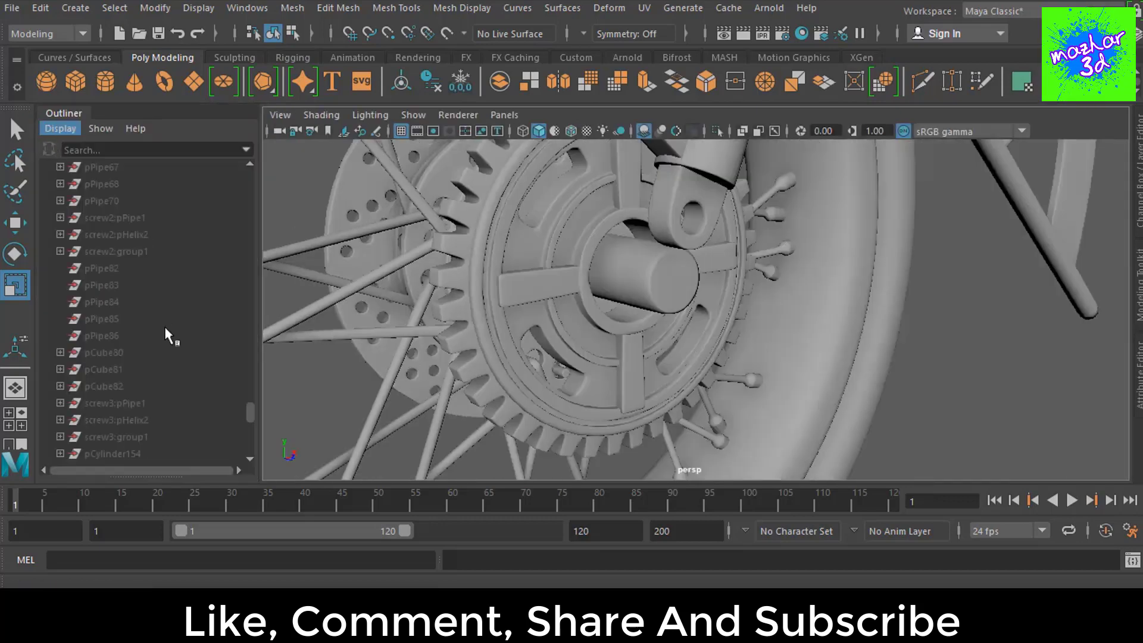
{"action": "left_click_drag", "start_coordinate": [248, 407], "coordinate": [213, 324]}
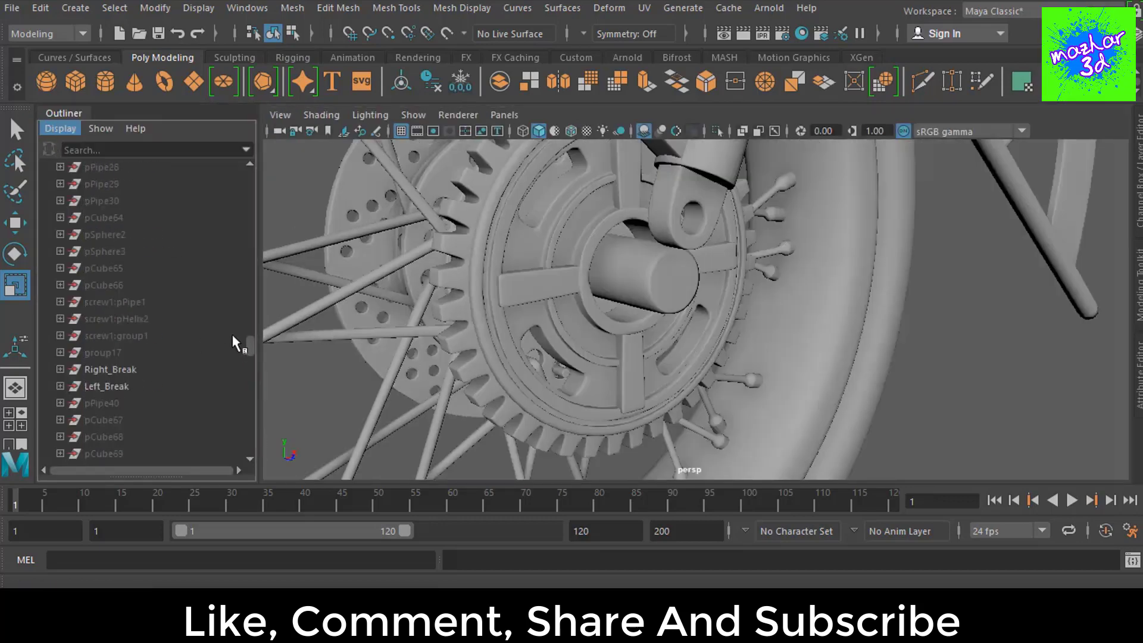
{"action": "left_click", "coordinate": [130, 368]}
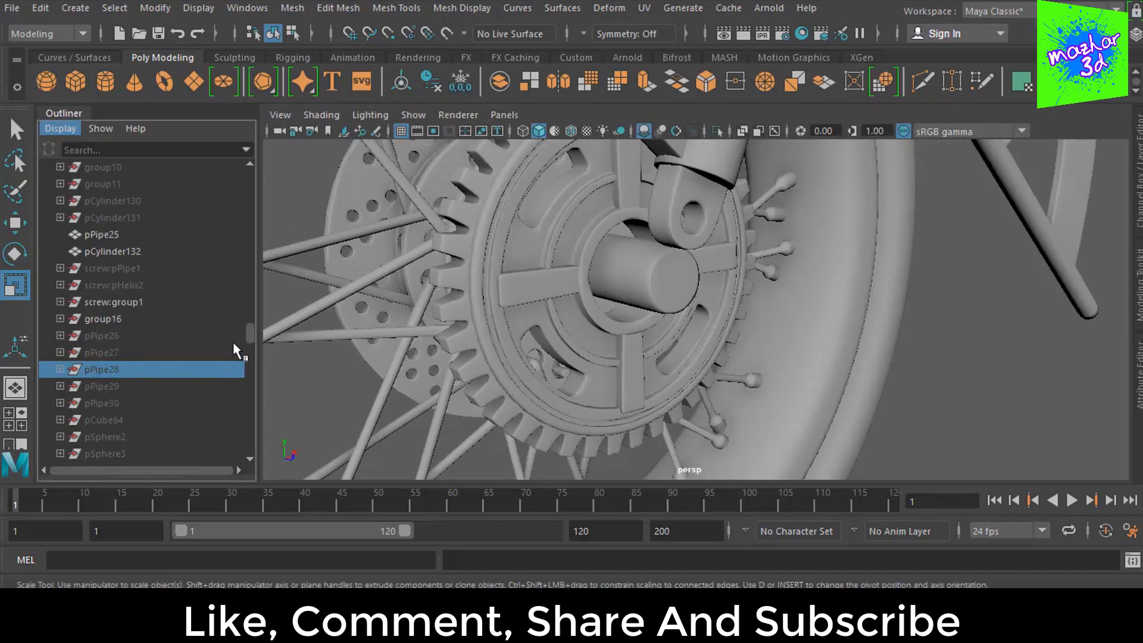
{"action": "left_click_drag", "start_coordinate": [249, 331], "coordinate": [254, 445]}
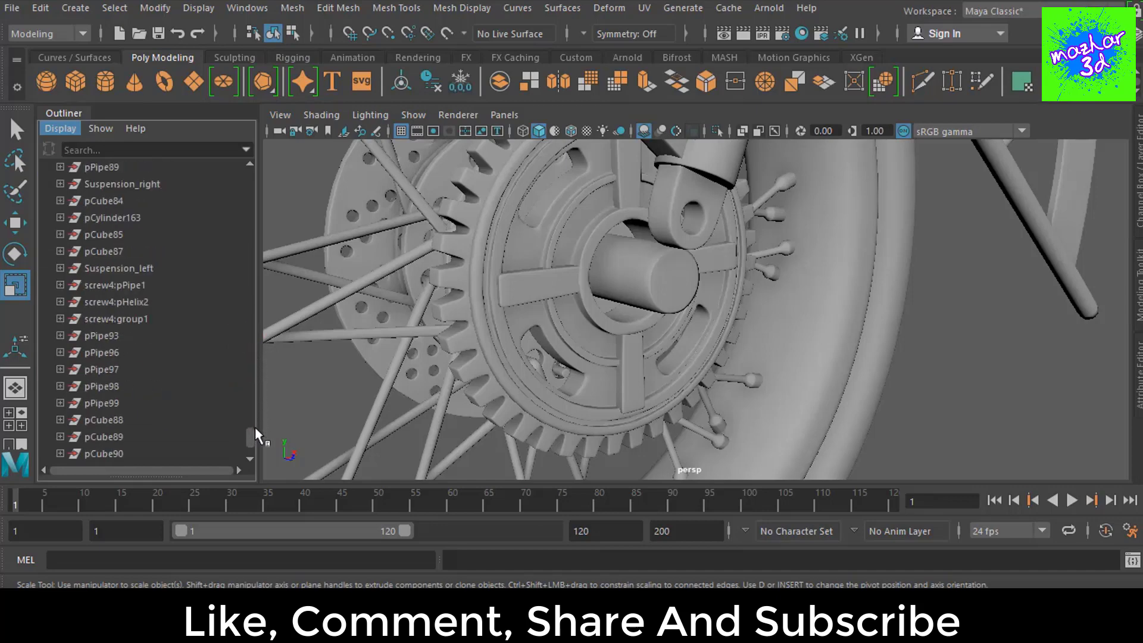
{"action": "left_click", "coordinate": [126, 387]}
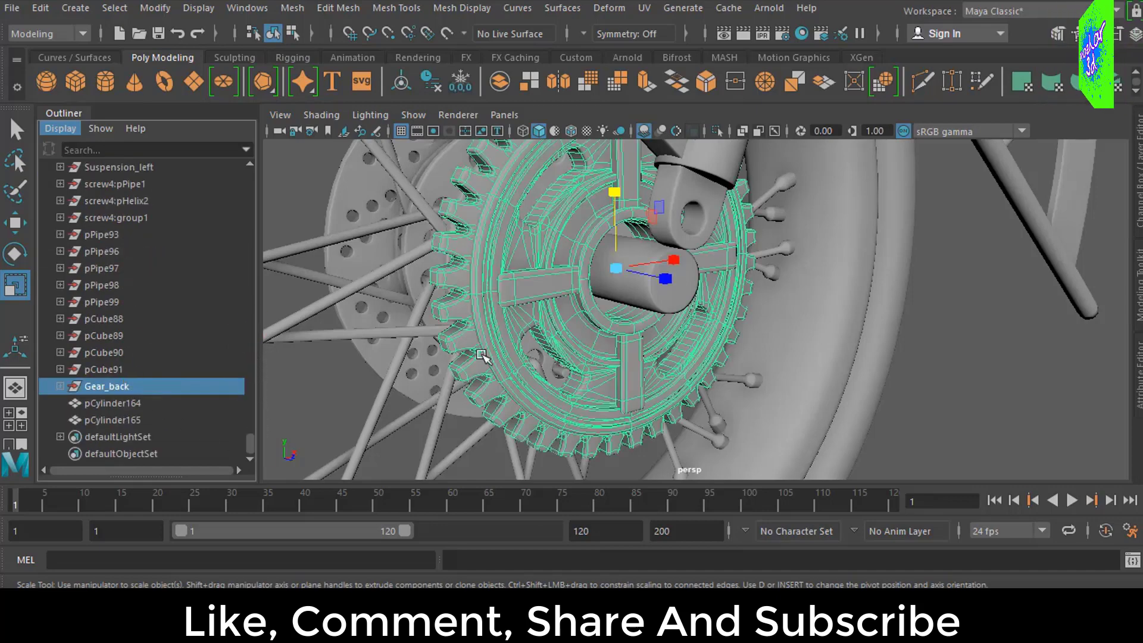
Step: Select just the sprocket's inner hub ring in the viewport
{"action": "scroll", "coordinate": [641, 356], "scroll_direction": "up", "scroll_amount": 5}
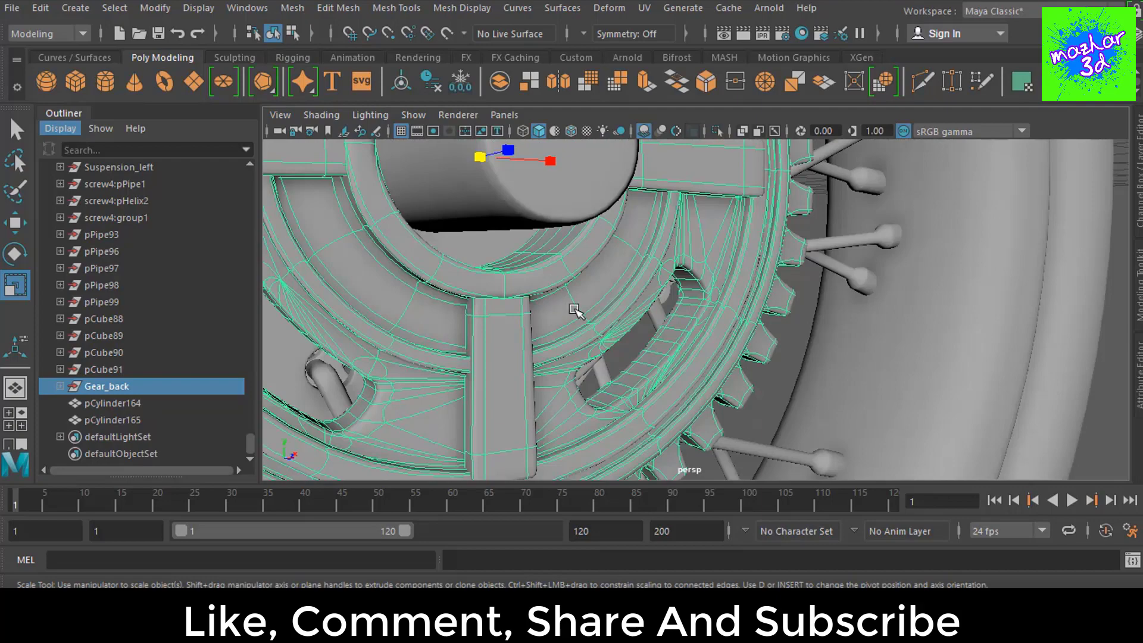
{"action": "scroll", "coordinate": [596, 317], "scroll_direction": "down", "scroll_amount": 3}
{"action": "scroll", "coordinate": [600, 317], "scroll_direction": "down", "scroll_amount": 3}
{"action": "scroll", "coordinate": [615, 275], "scroll_direction": "up", "scroll_amount": 2}
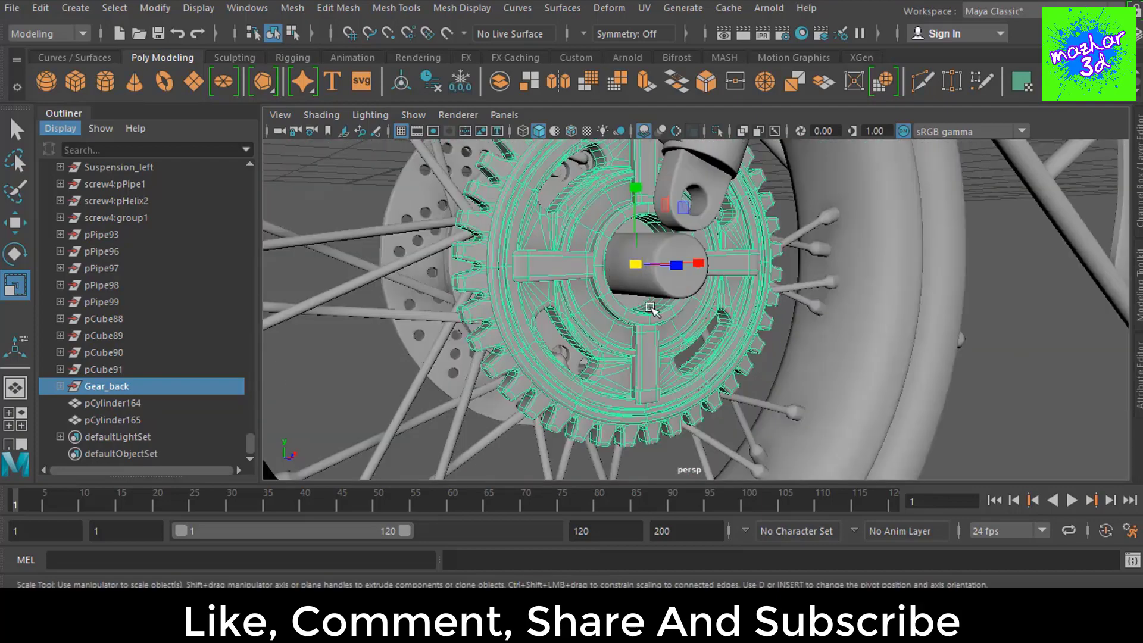
{"action": "scroll", "coordinate": [615, 275], "scroll_direction": "up", "scroll_amount": 2}
{"action": "scroll", "coordinate": [685, 344], "scroll_direction": "up", "scroll_amount": 2}
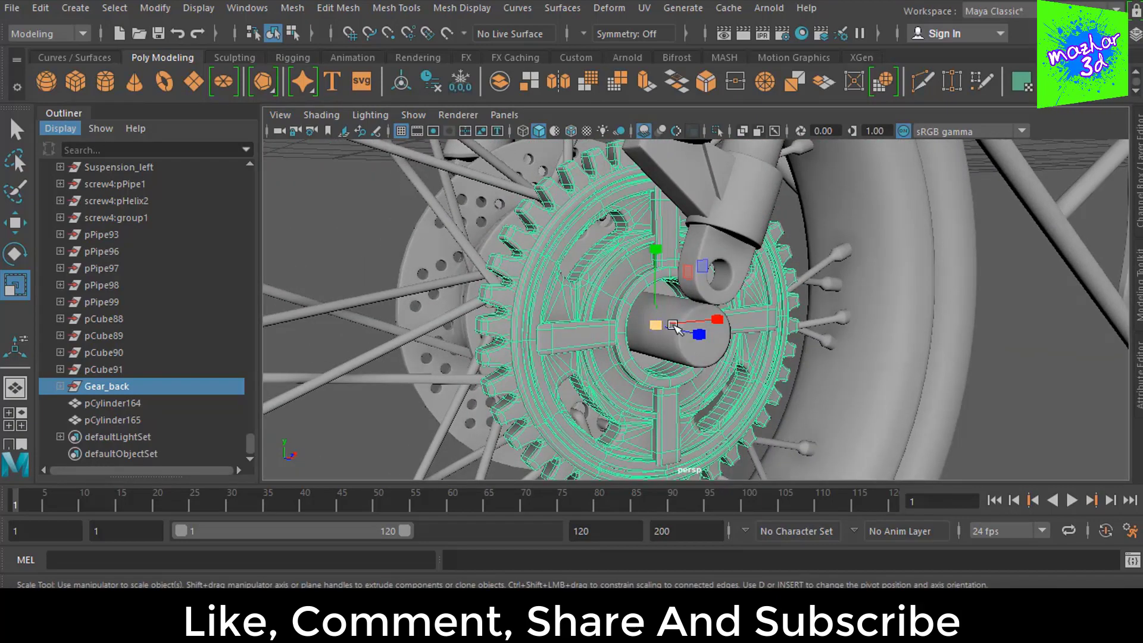
{"action": "left_click", "coordinate": [600, 391]}
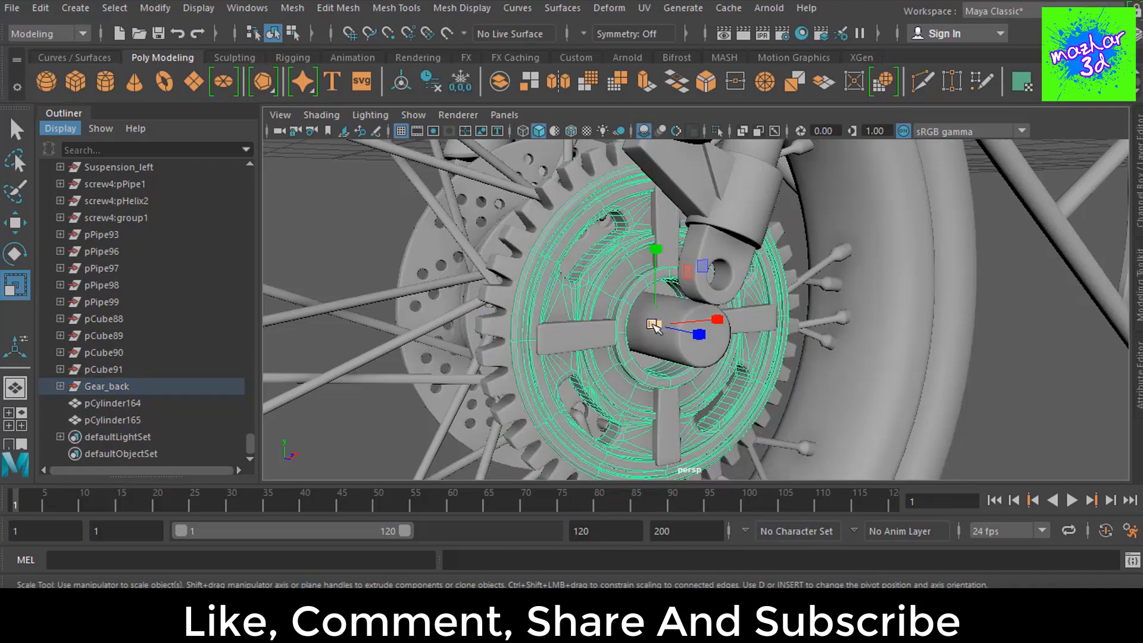
Step: Frame the hub ring in a maximized front view as a low-poly cage in vertex mode
{"action": "key", "text": "space"}
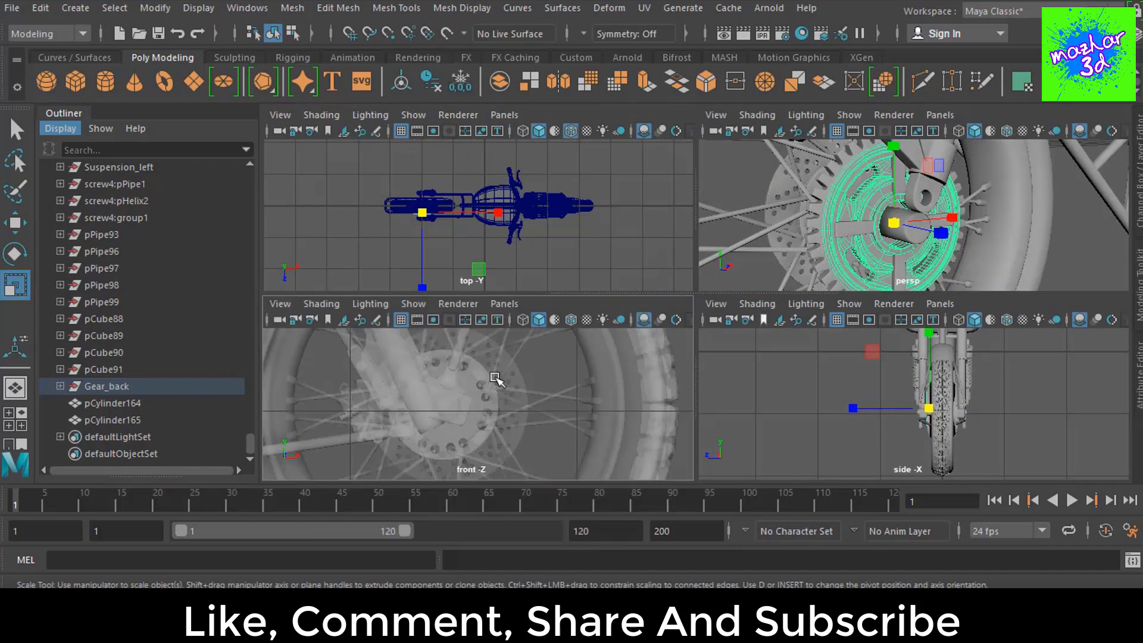
{"action": "key", "text": "space"}
{"action": "key", "text": "f"}
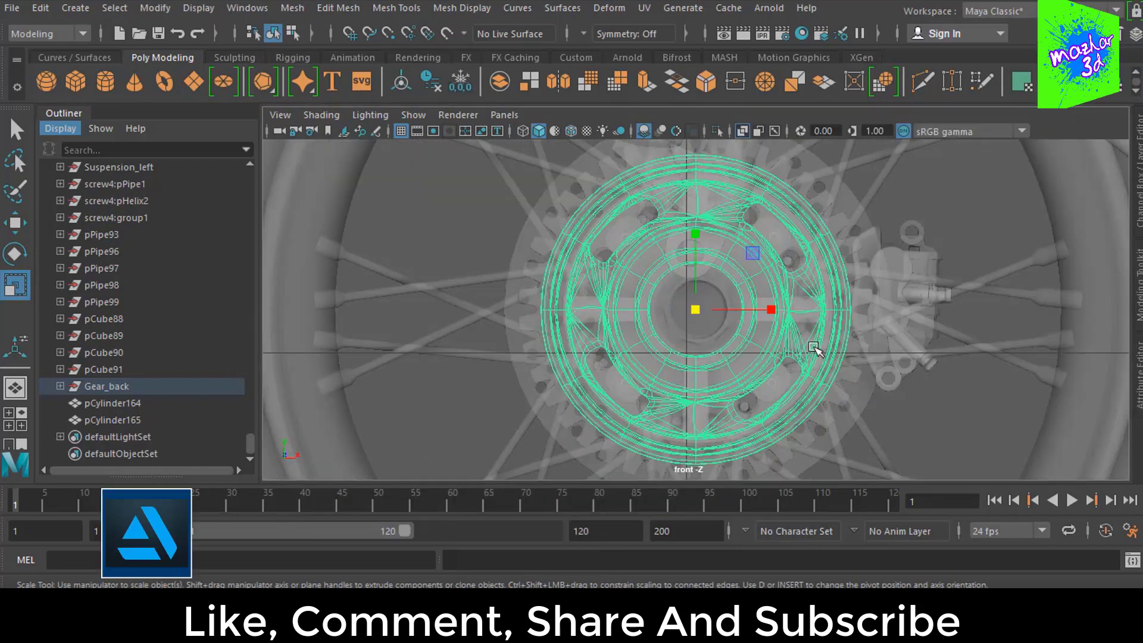
{"action": "scroll", "coordinate": [770, 352], "scroll_direction": "up", "scroll_amount": 1}
{"action": "scroll", "coordinate": [708, 325], "scroll_direction": "up", "scroll_amount": 1}
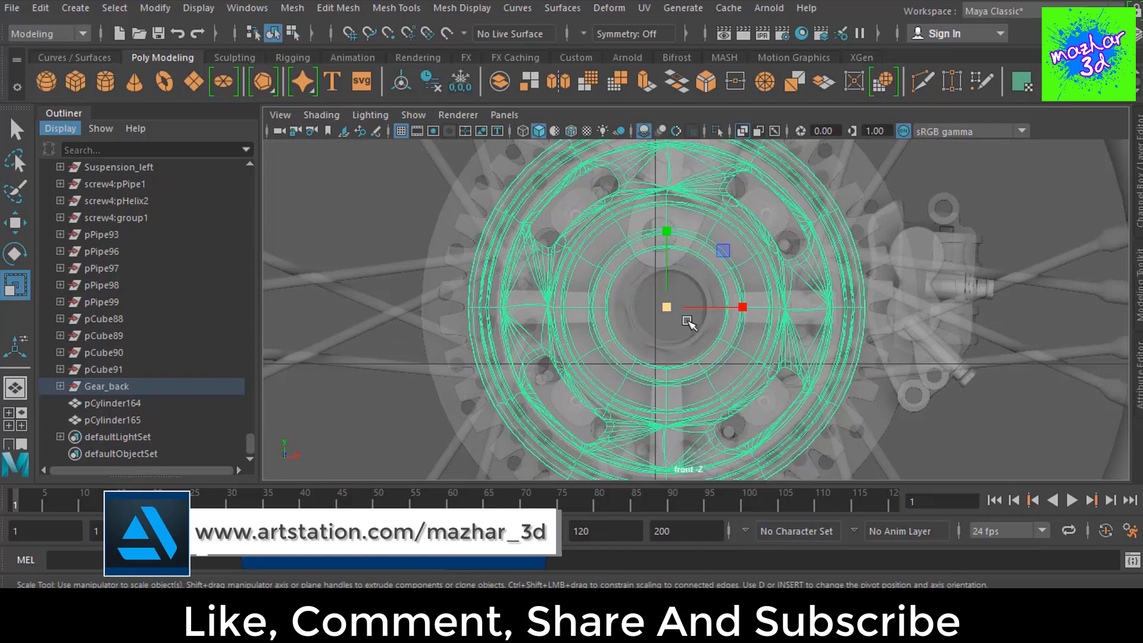
{"action": "key", "text": "1"}
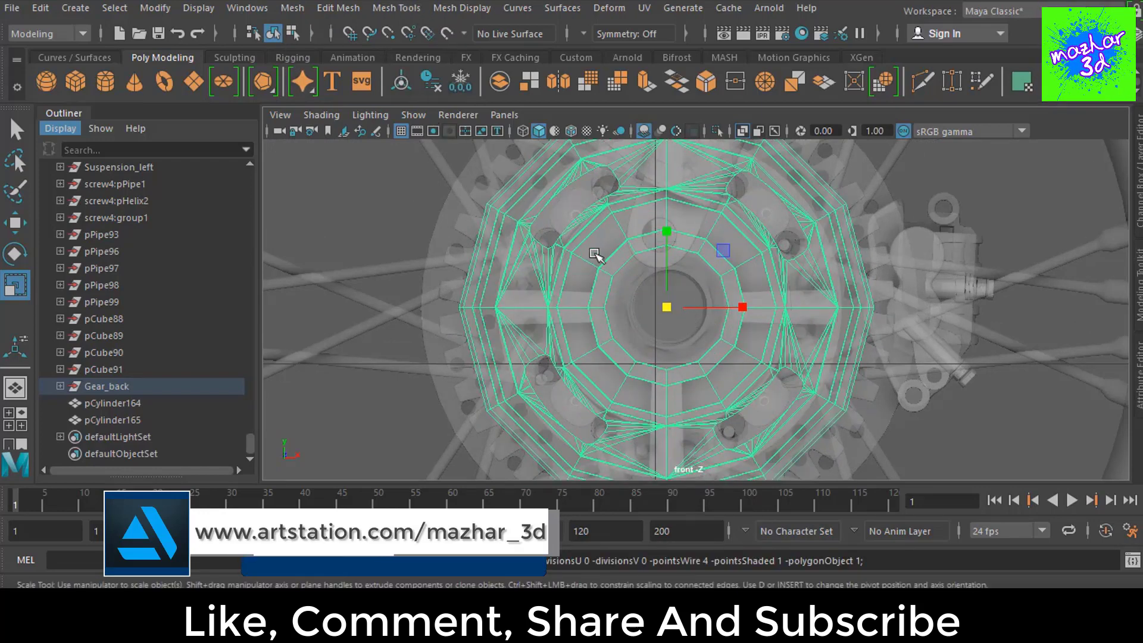
{"action": "key", "text": "F9"}
{"action": "scroll", "coordinate": [691, 280], "scroll_direction": "up", "scroll_amount": 1}
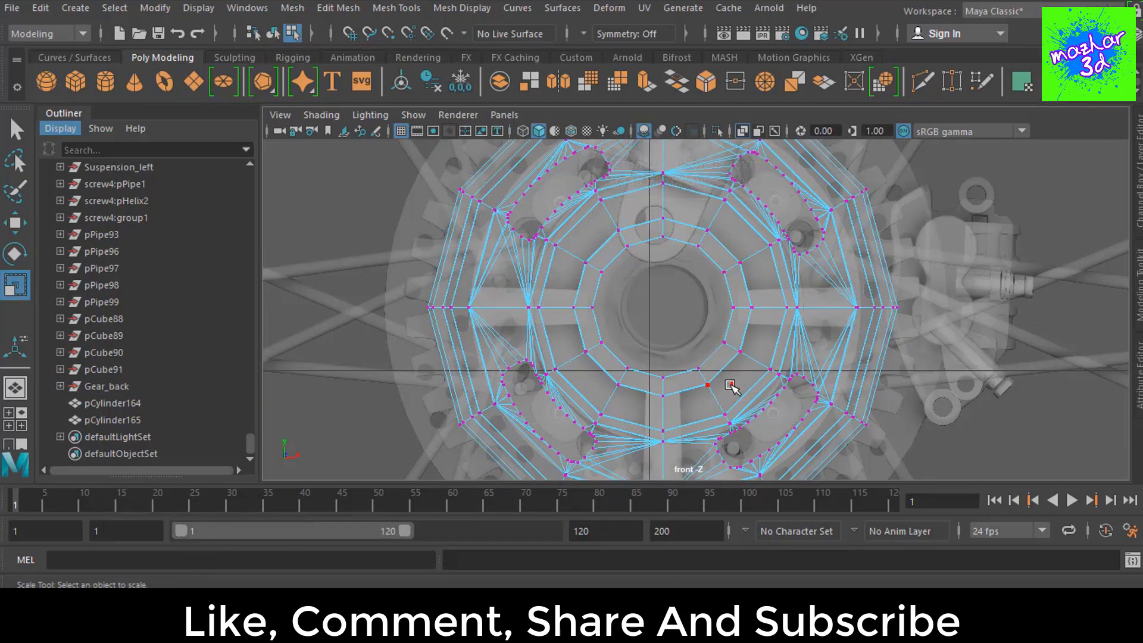
{"action": "left_click_drag", "start_coordinate": [565, 229], "coordinate": [741, 388]}
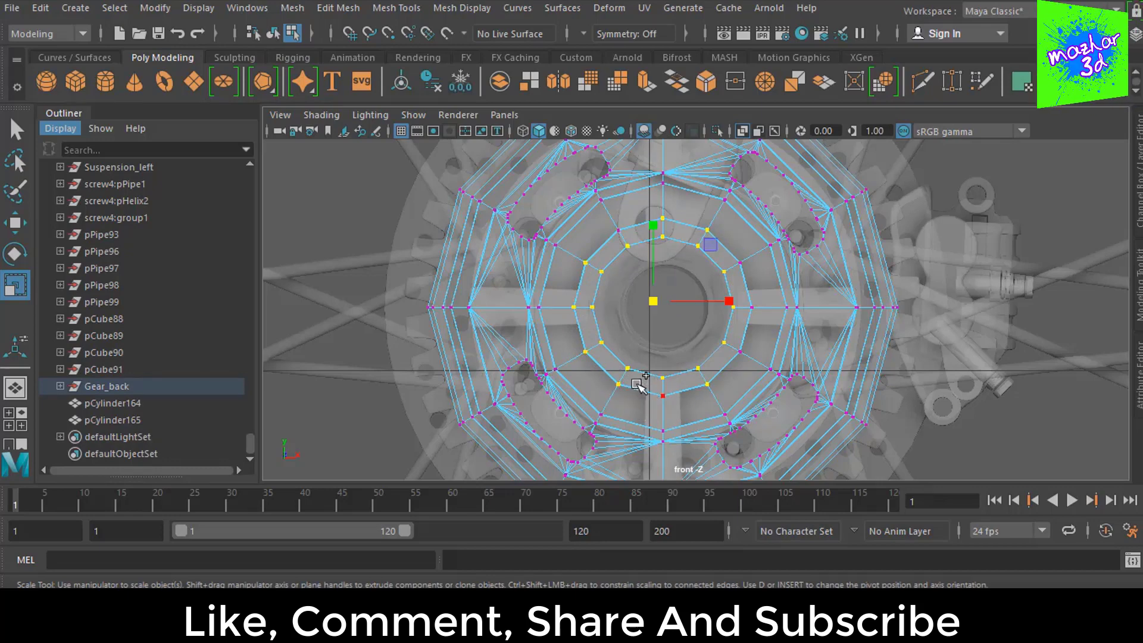
{"action": "left_click", "coordinate": [637, 384], "text": "shift"}
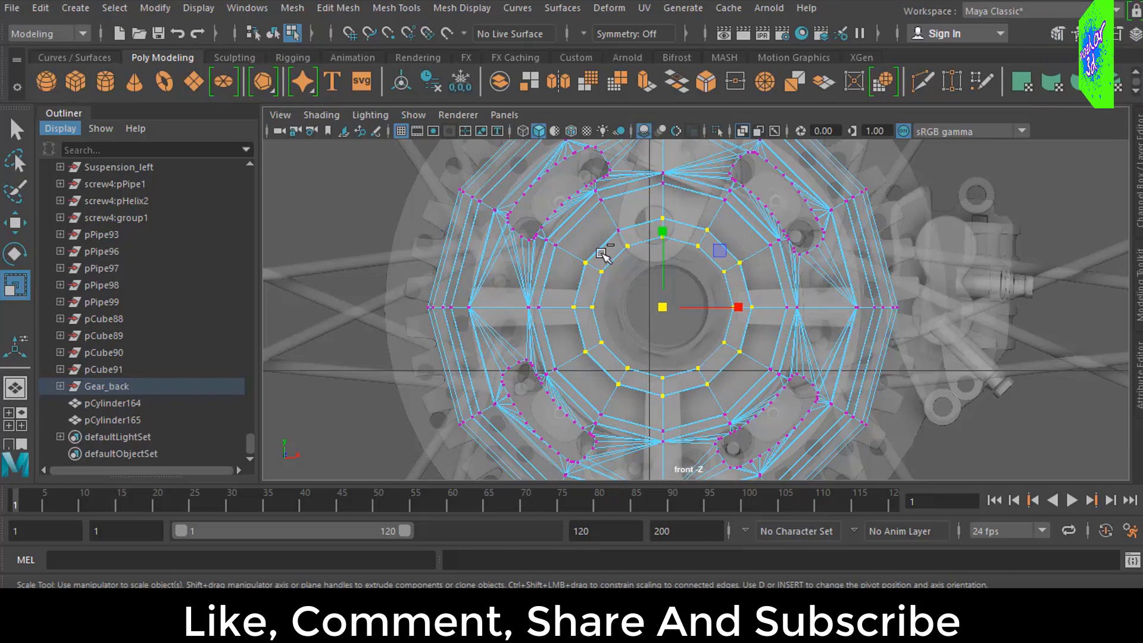
{"action": "left_click_drag", "start_coordinate": [605, 221], "coordinate": [628, 237], "text": "shift"}
{"action": "scroll", "coordinate": [696, 322], "scroll_direction": "up", "scroll_amount": 1}
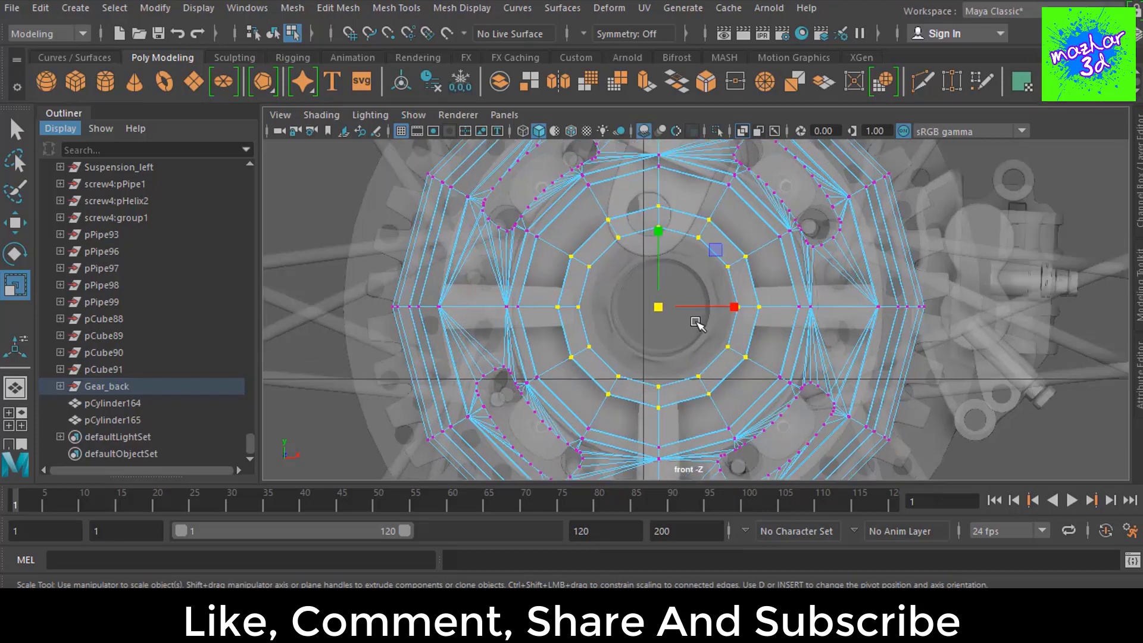
{"action": "left_click_drag", "start_coordinate": [666, 305], "coordinate": [631, 308]}
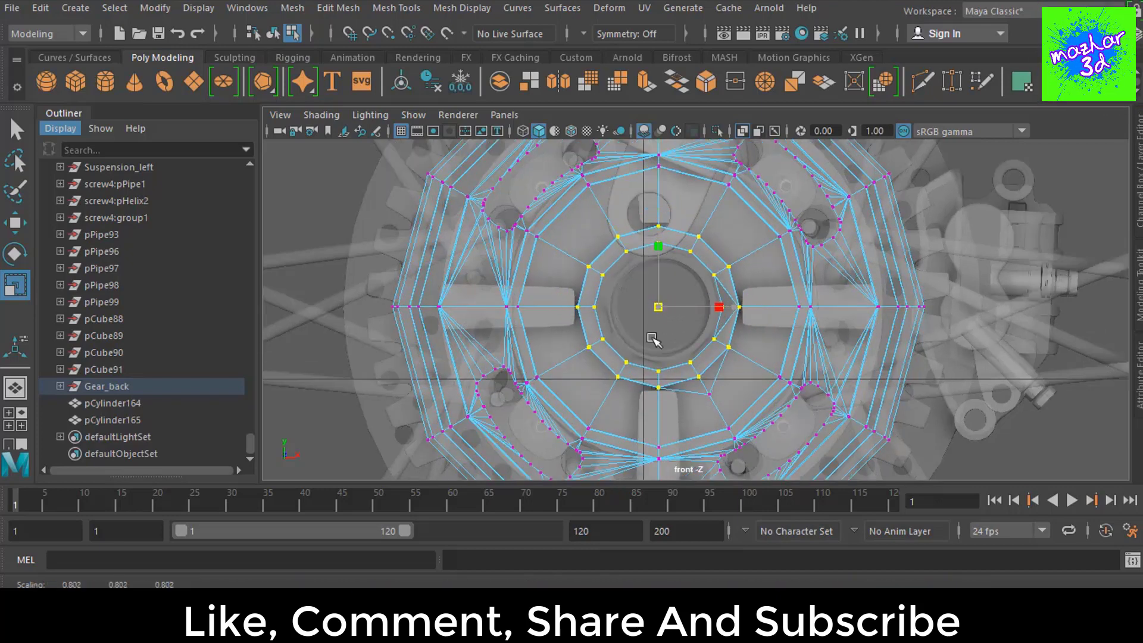
{"action": "key", "text": "ctrl+z"}
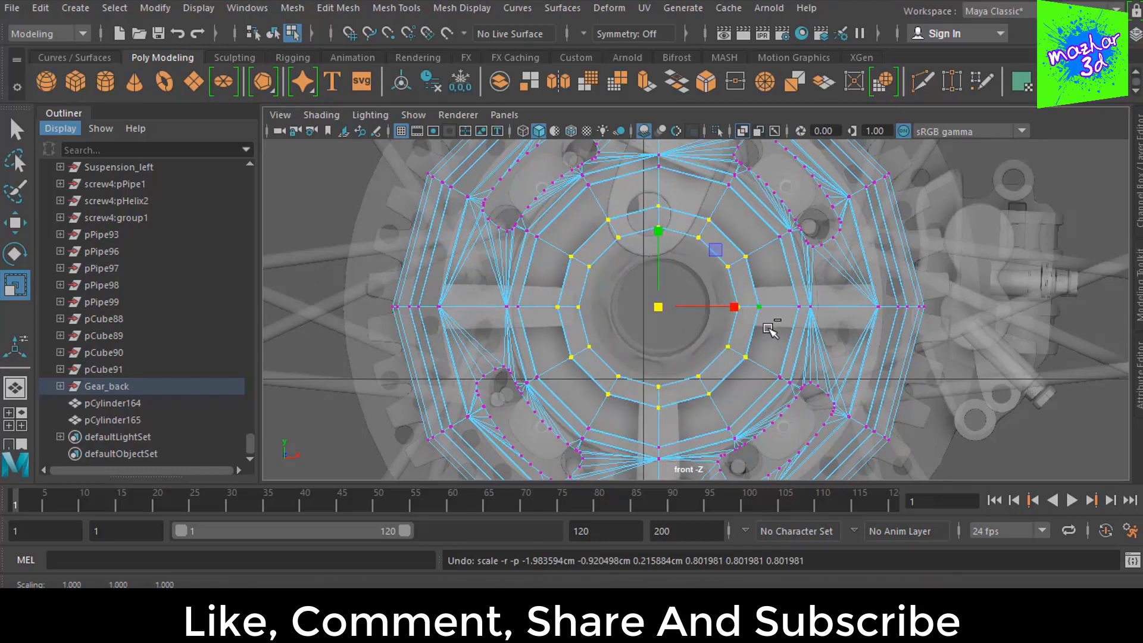
{"action": "left_click", "coordinate": [1041, 429]}
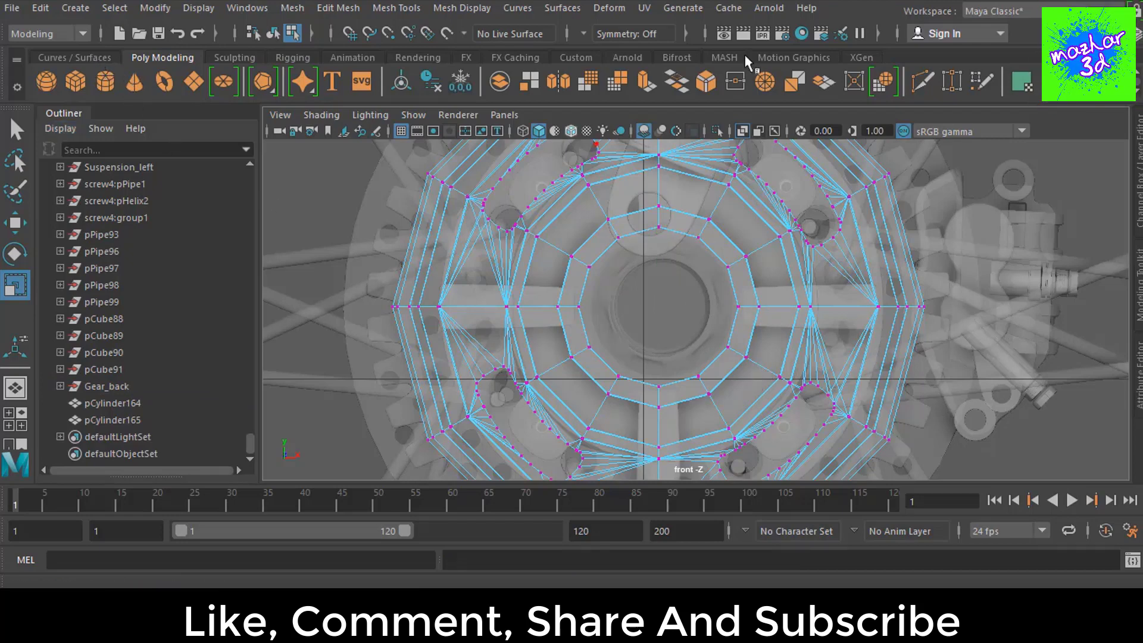
{"action": "left_click", "coordinate": [745, 256]}
{"action": "left_click", "coordinate": [708, 220], "text": "shift"}
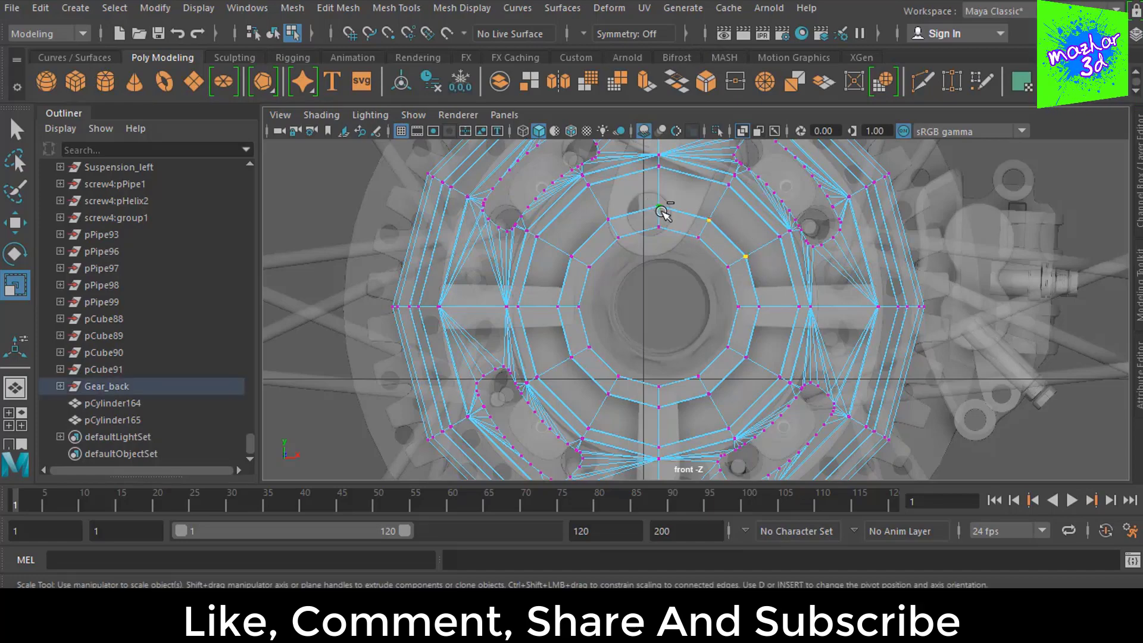
{"action": "left_click", "coordinate": [659, 207], "text": "shift"}
{"action": "key", "text": "space"}
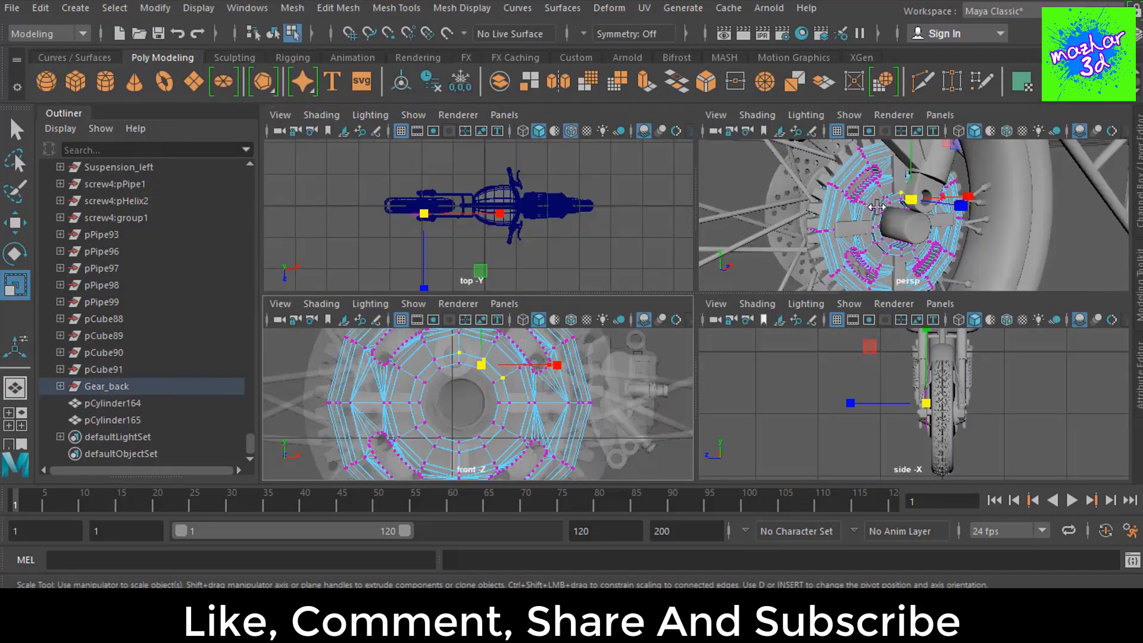
Step: In a maximized front view, marquee-select the hub's inner ring vertices
{"action": "key", "text": "space"}
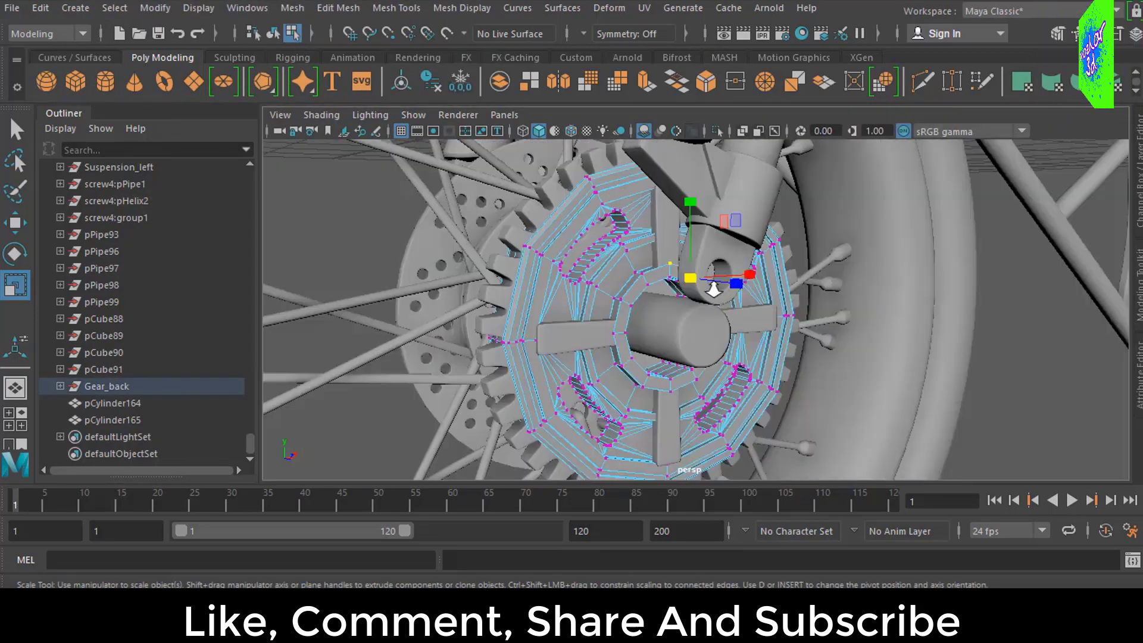
{"action": "key", "text": "space"}
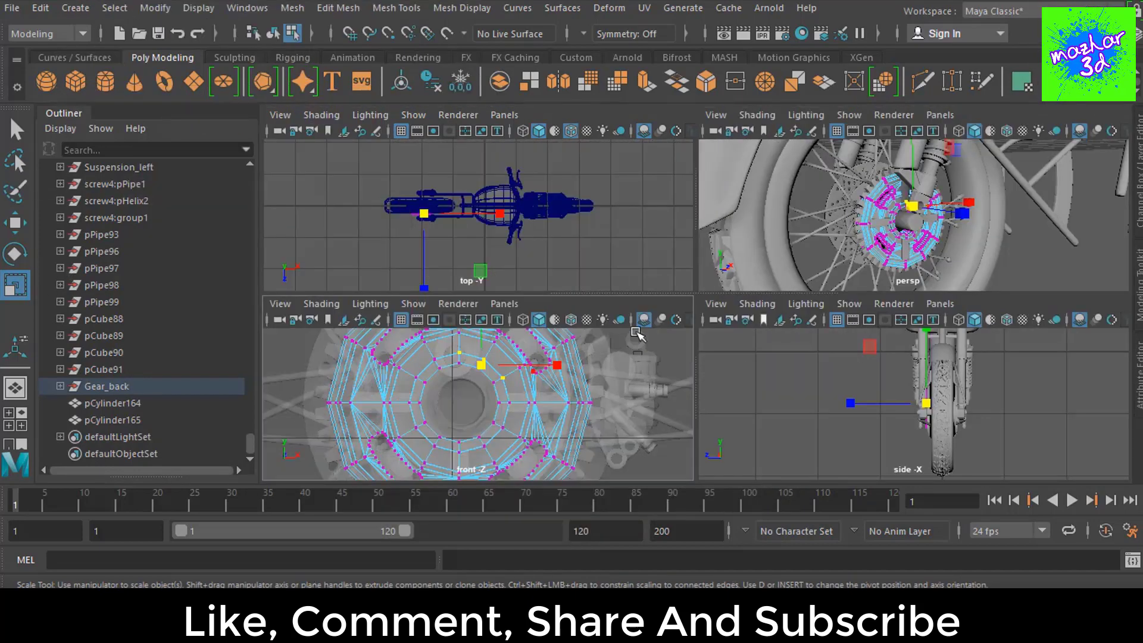
{"action": "key", "text": "space"}
{"action": "left_click", "coordinate": [1011, 241]}
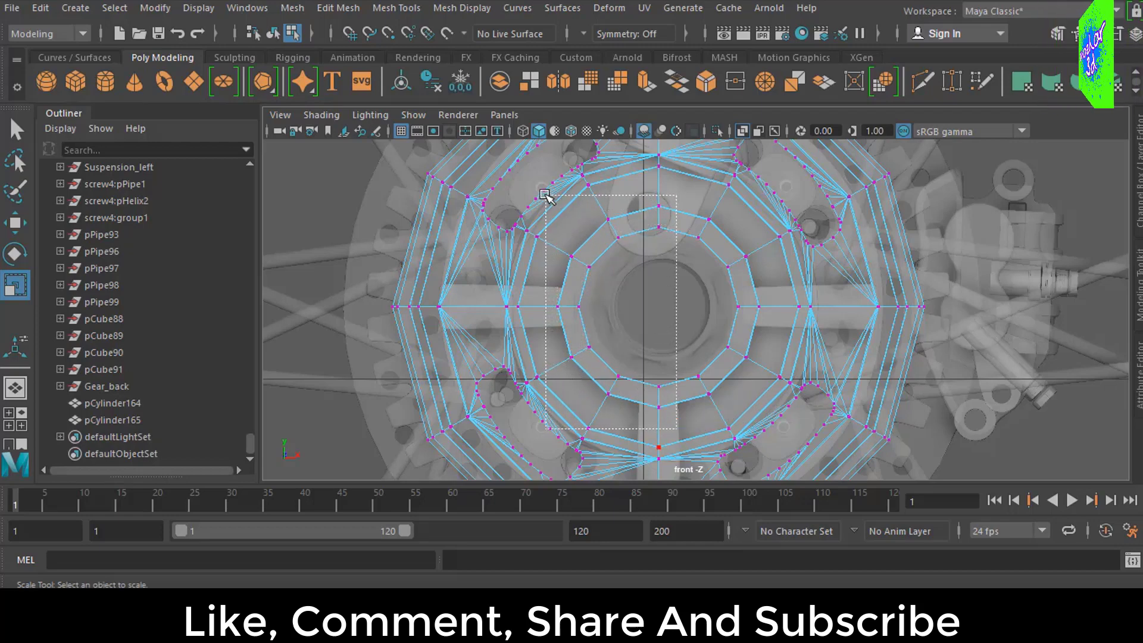
{"action": "left_click_drag", "start_coordinate": [581, 209], "coordinate": [546, 192]}
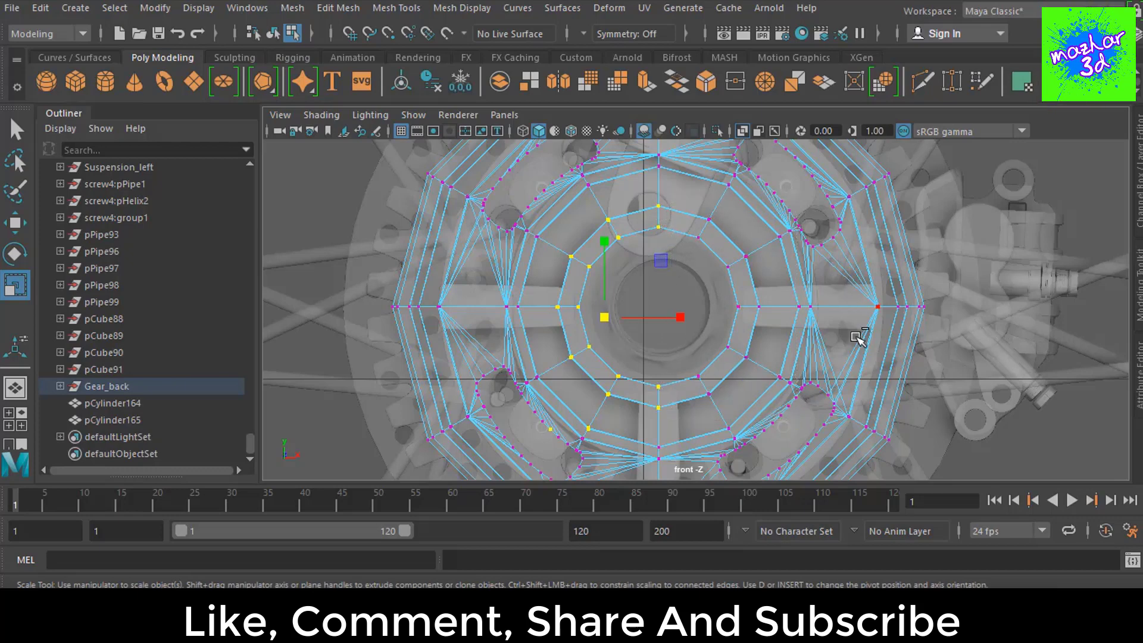
{"action": "left_click_drag", "start_coordinate": [812, 417], "coordinate": [670, 199], "text": "ctrl+shift"}
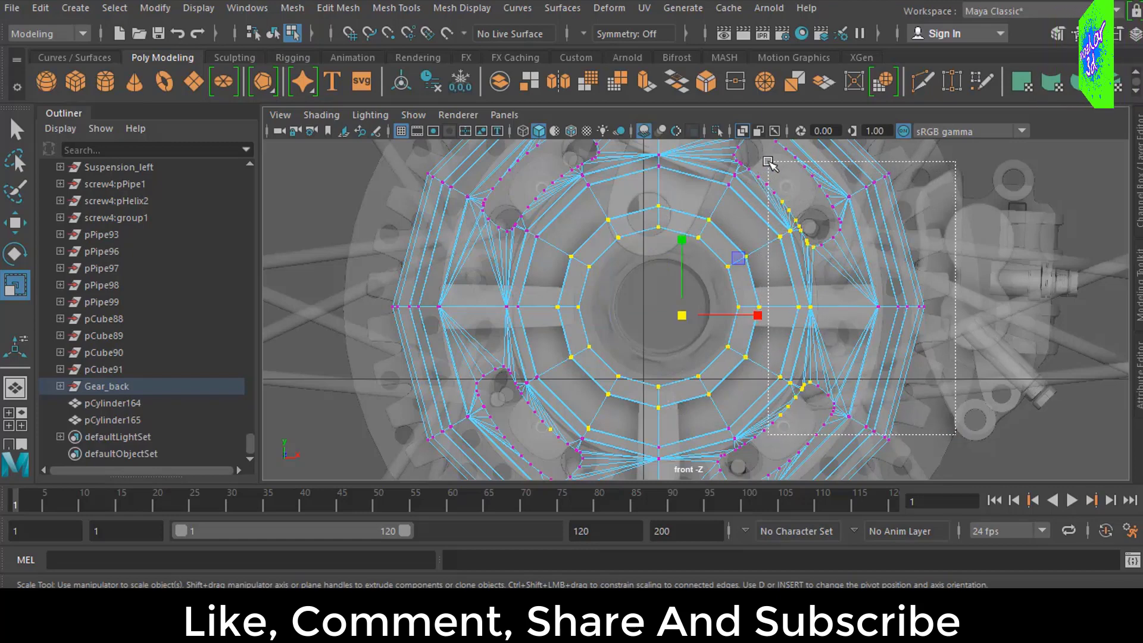
{"action": "left_click_drag", "start_coordinate": [764, 183], "coordinate": [767, 173], "text": "ctrl+shift"}
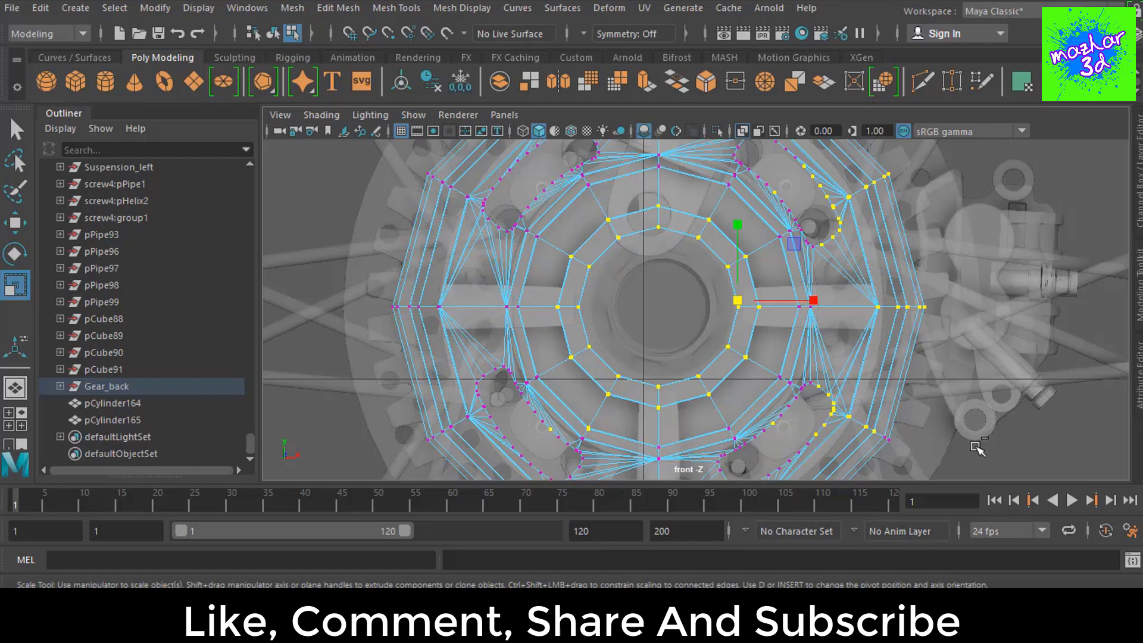
Step: Deselect the stray outer vertices and scale the inner ring slightly toward the centre
{"action": "left_click_drag", "start_coordinate": [978, 448], "coordinate": [970, 445], "text": "ctrl"}
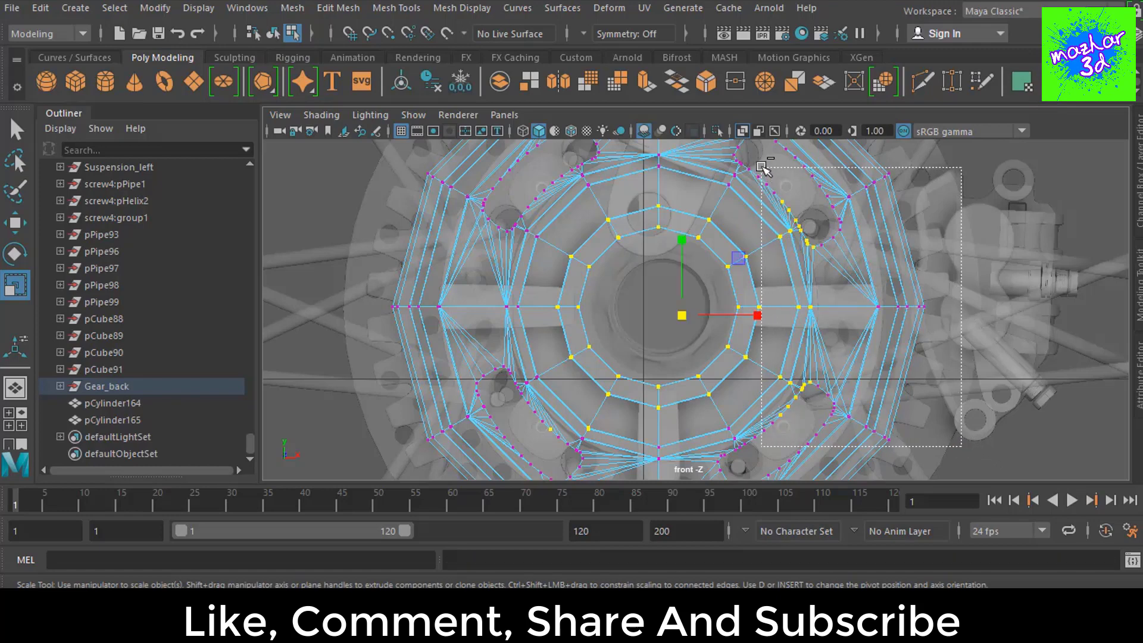
{"action": "left_click_drag", "start_coordinate": [763, 168], "coordinate": [762, 168], "text": "ctrl"}
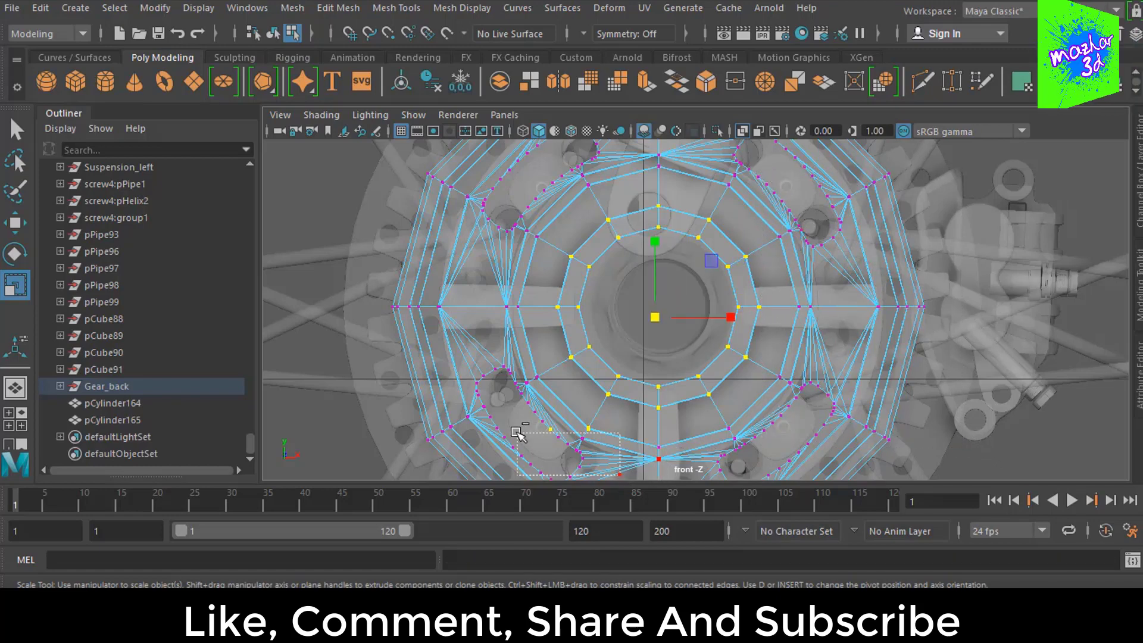
{"action": "left_click_drag", "start_coordinate": [621, 474], "coordinate": [503, 410], "text": "ctrl"}
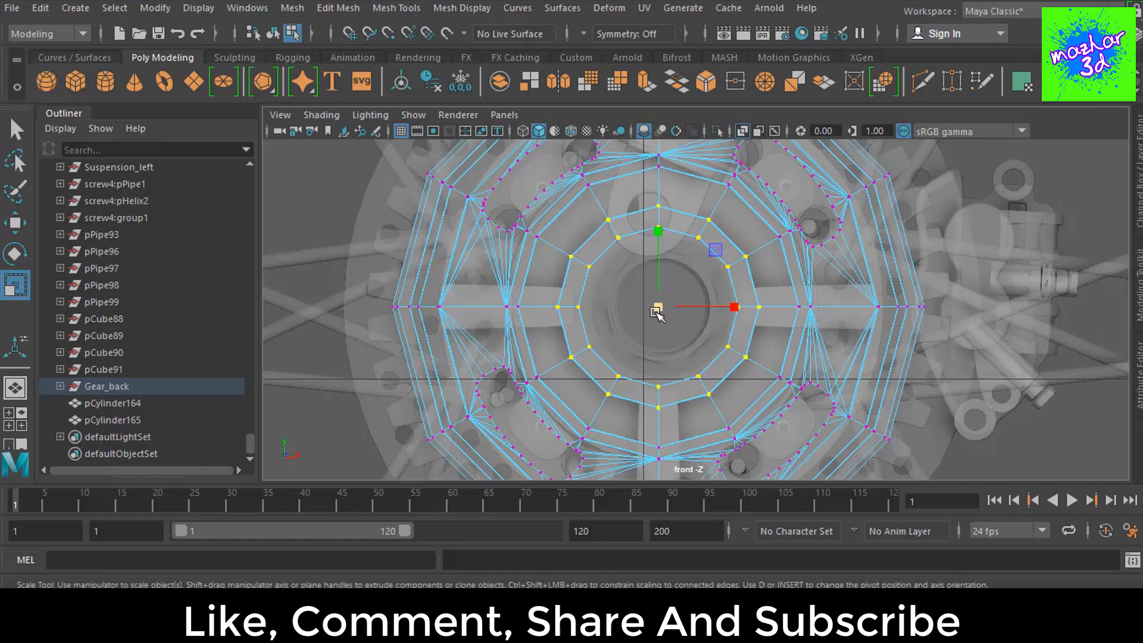
{"action": "left_click_drag", "start_coordinate": [656, 312], "coordinate": [634, 317]}
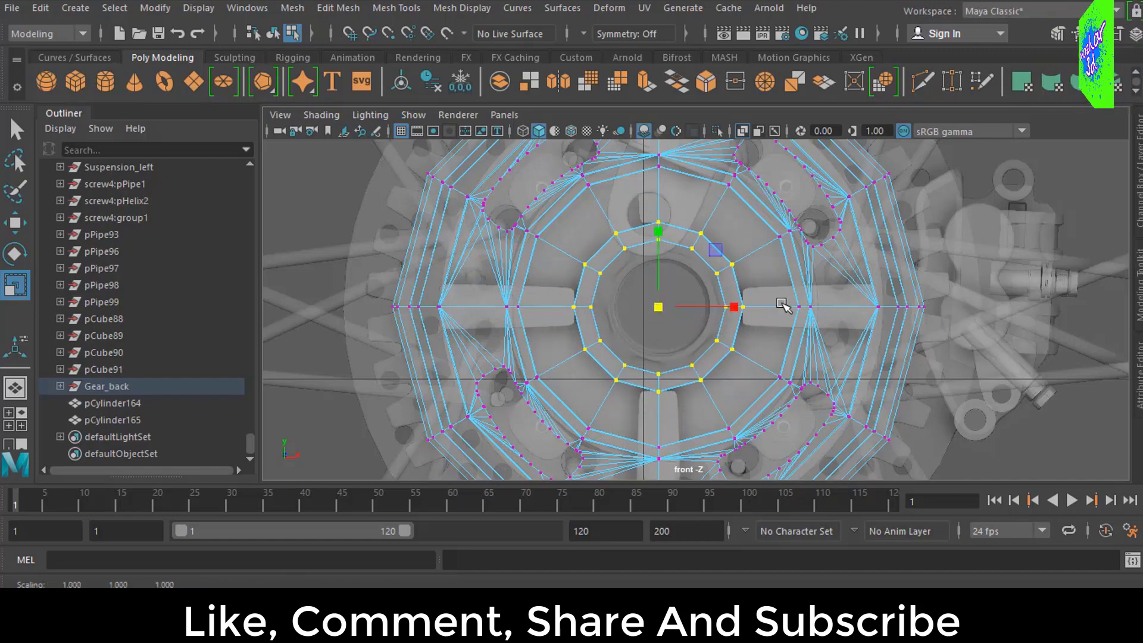
{"action": "key", "text": "space"}
{"action": "key", "text": "space"}
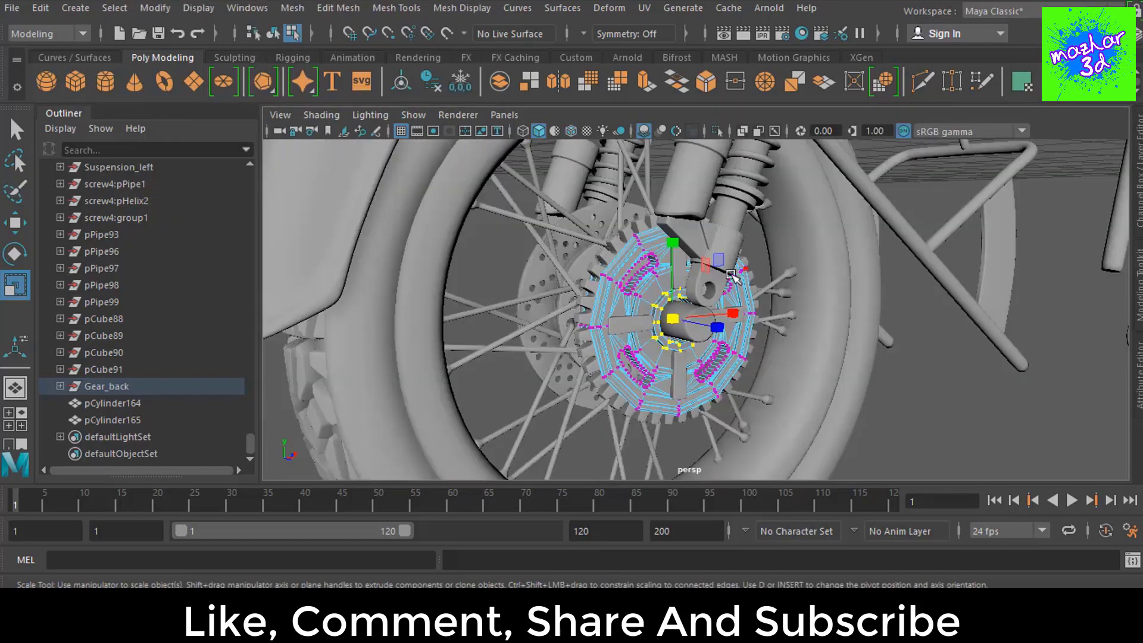
Step: Scale the selected inner hub vertices down to about 0.82 around the axle
{"action": "scroll", "coordinate": [668, 327], "scroll_direction": "up", "scroll_amount": 5}
{"action": "scroll", "coordinate": [668, 336], "scroll_direction": "up", "scroll_amount": 5}
{"action": "scroll", "coordinate": [668, 341], "scroll_direction": "down", "scroll_amount": 8}
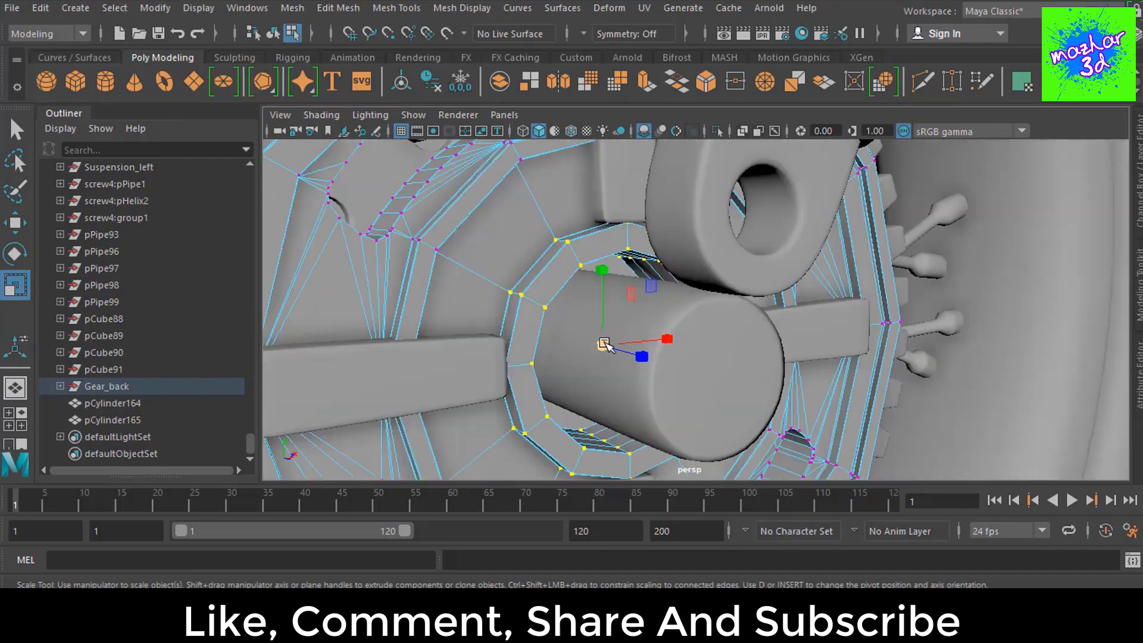
{"action": "mouse_move", "coordinate": [604, 344]}
{"action": "left_mouse_down"}
{"action": "mouse_move", "coordinate": [573, 347]}
{"action": "mouse_move", "coordinate": [549, 242]}
{"action": "left_mouse_up"}
{"action": "scroll", "coordinate": [578, 344], "scroll_direction": "down", "scroll_amount": 5}
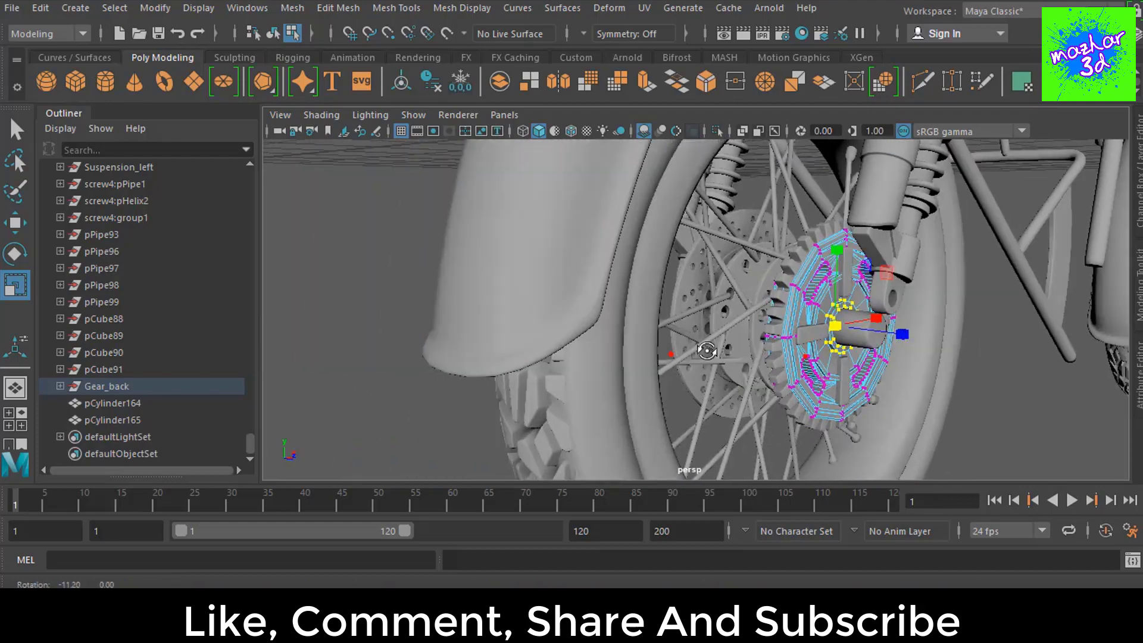
Step: Check the tightened hub ring in the top and perspective views
{"action": "key", "text": "space"}
{"action": "key", "text": "shift+f"}
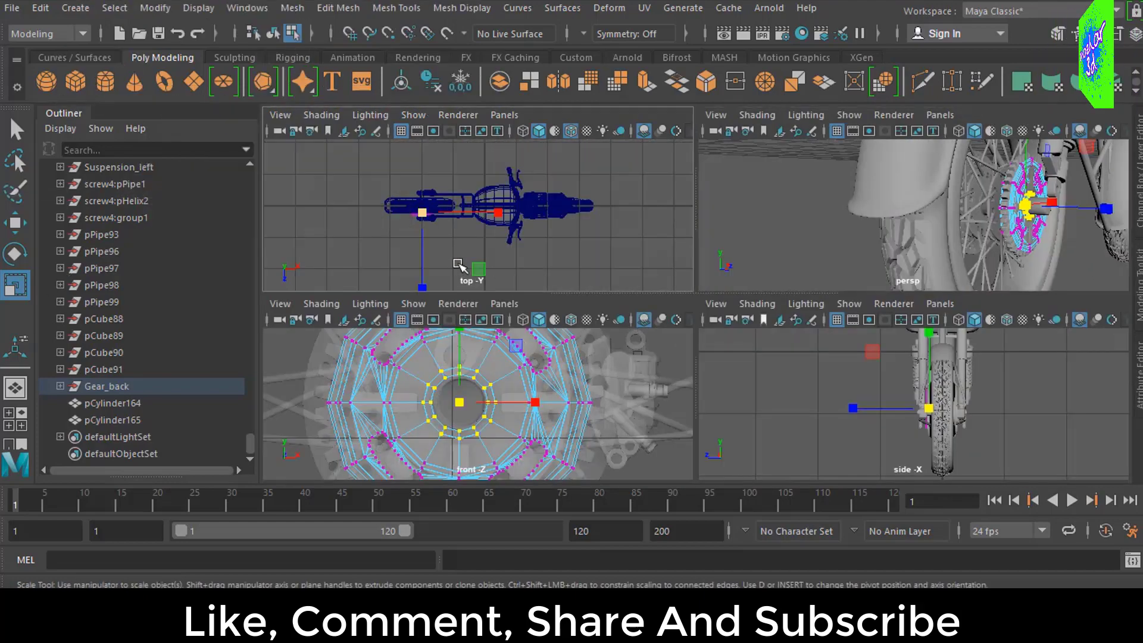
{"action": "key", "text": "space"}
{"action": "key", "text": "f"}
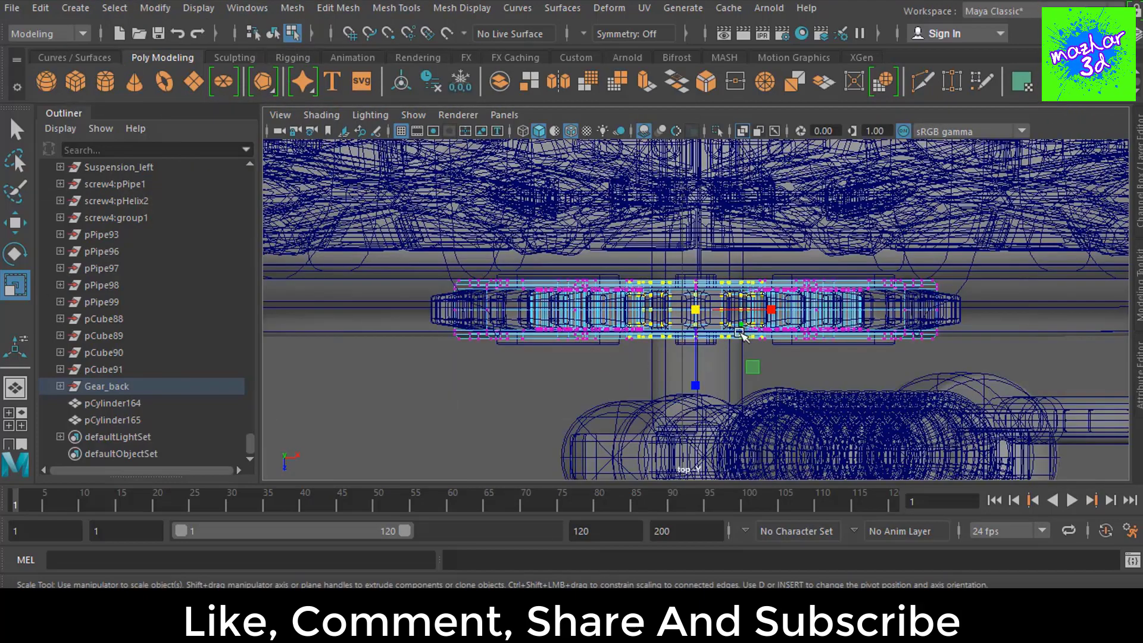
{"action": "scroll", "coordinate": [740, 334], "scroll_direction": "up", "scroll_amount": 2}
{"action": "scroll", "coordinate": [710, 338], "scroll_direction": "up", "scroll_amount": 2}
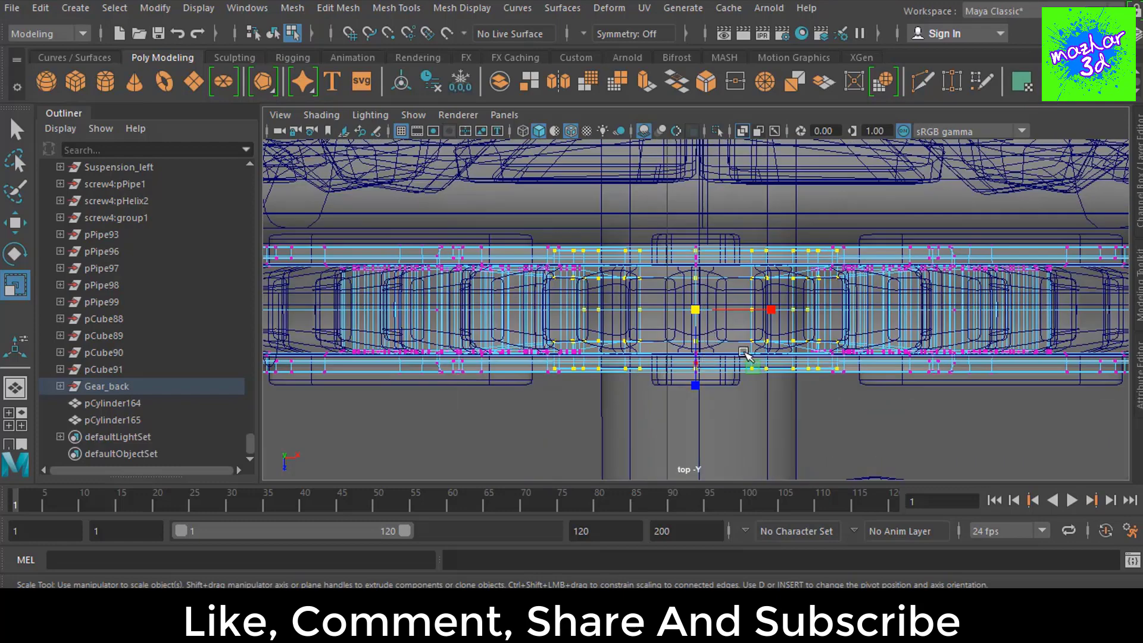
{"action": "key", "text": "space"}
{"action": "key", "text": "space"}
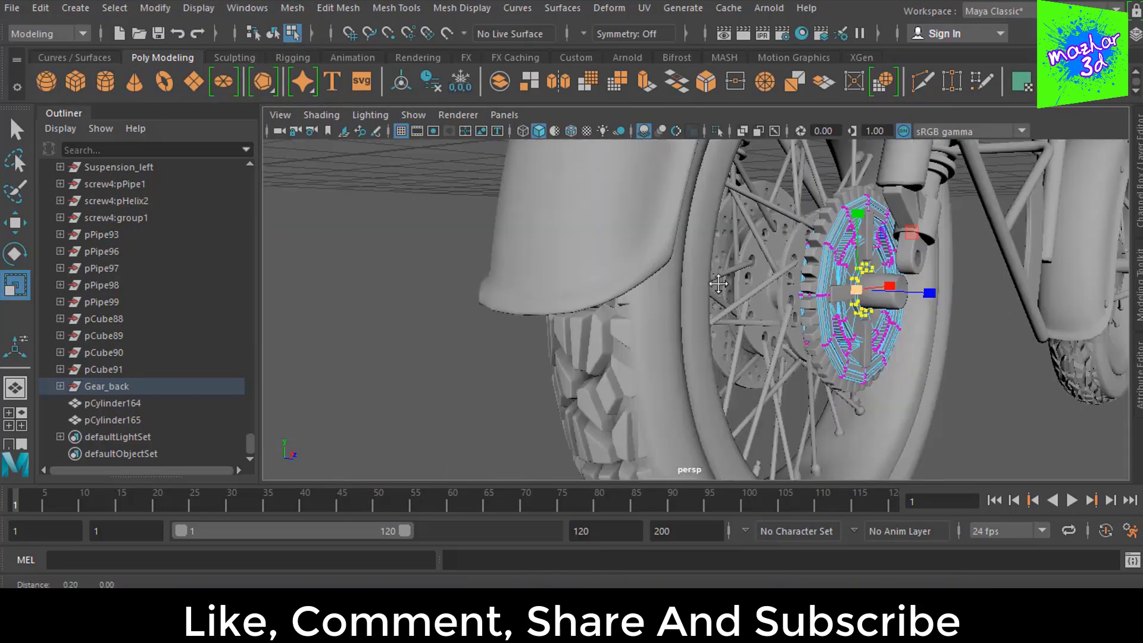
{"action": "key", "text": "f"}
{"action": "scroll", "coordinate": [683, 300], "scroll_direction": "up", "scroll_amount": 3}
{"action": "scroll", "coordinate": [683, 299], "scroll_direction": "down", "scroll_amount": 3}
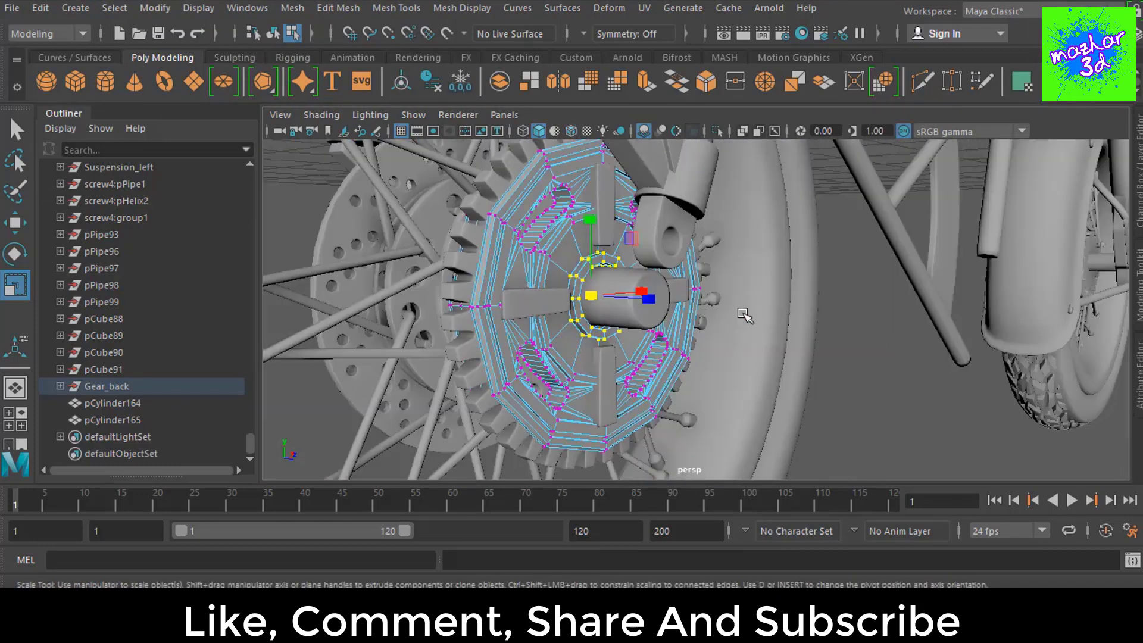
Step: Clear the vertex selection, return to the Select tool, and expand Gear_back in the Outliner
{"action": "left_click", "coordinate": [873, 341]}
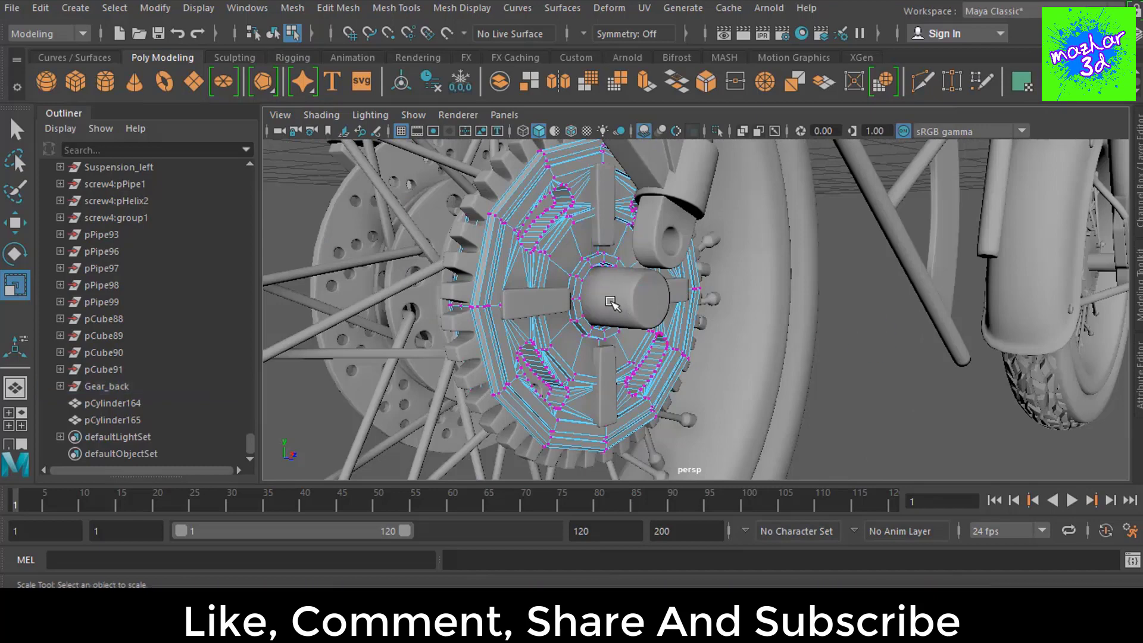
{"action": "left_click", "coordinate": [601, 214]}
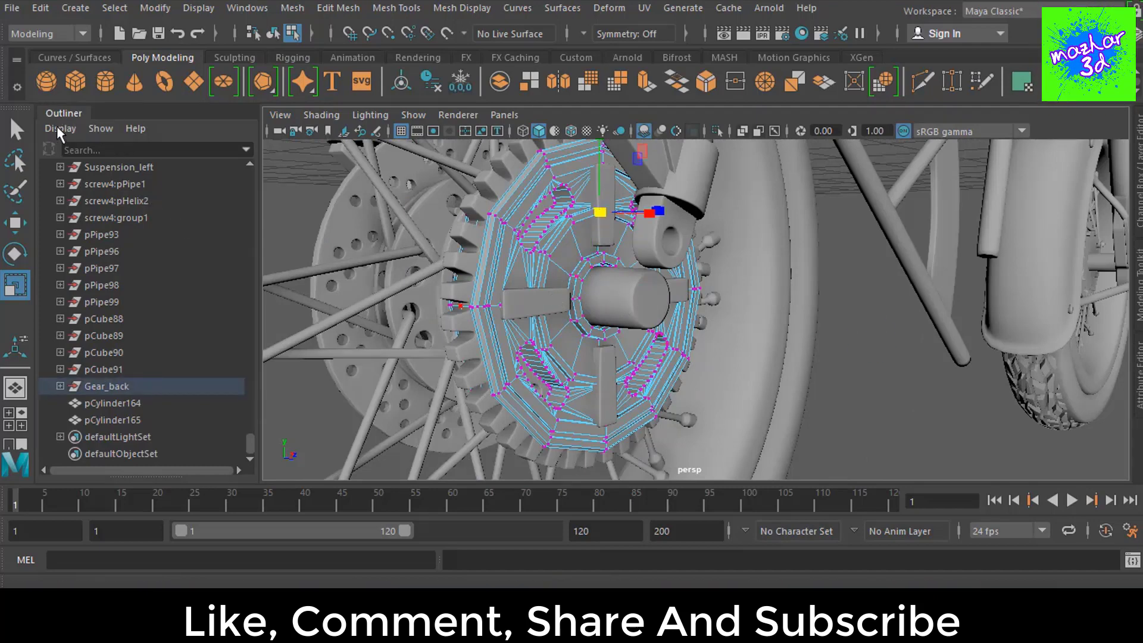
{"action": "left_click", "coordinate": [899, 357]}
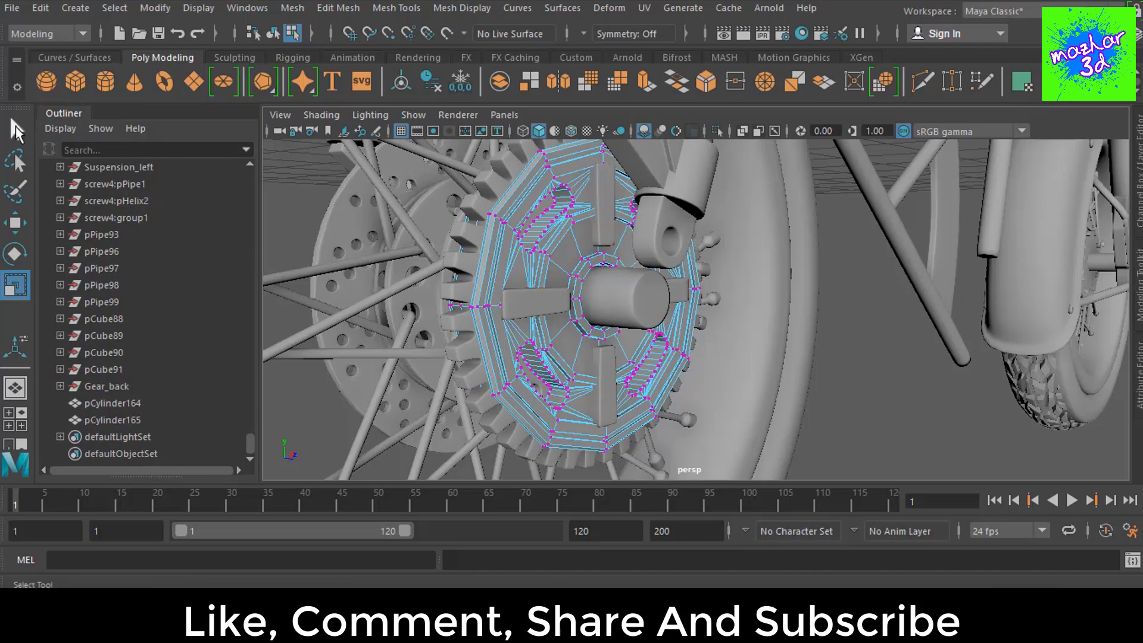
{"action": "left_click", "coordinate": [17, 131]}
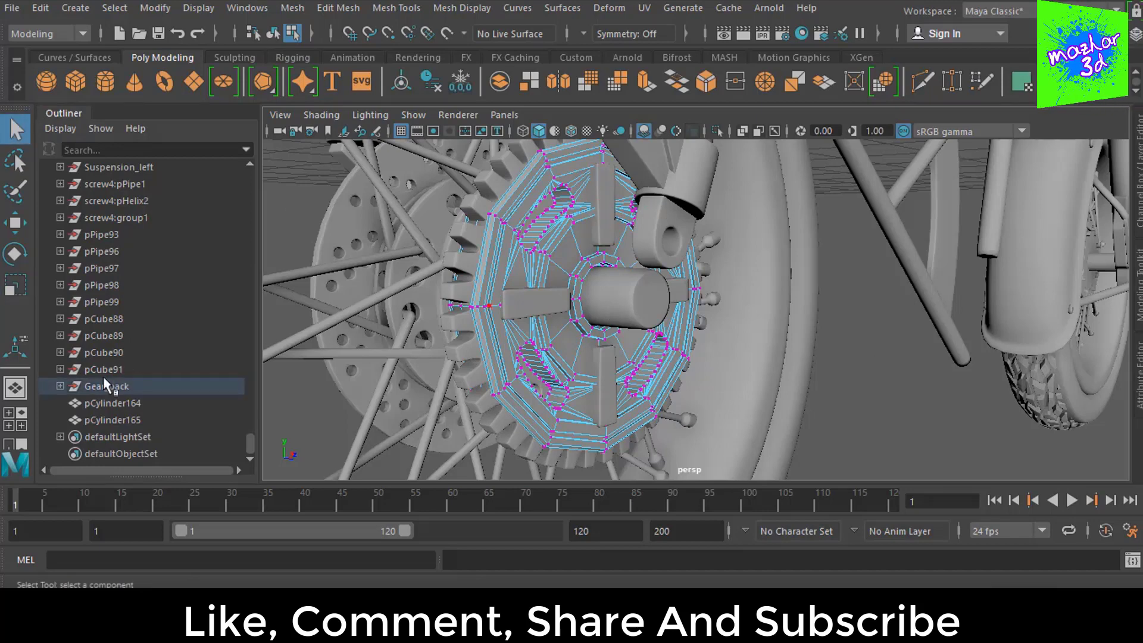
{"action": "left_click", "coordinate": [60, 385]}
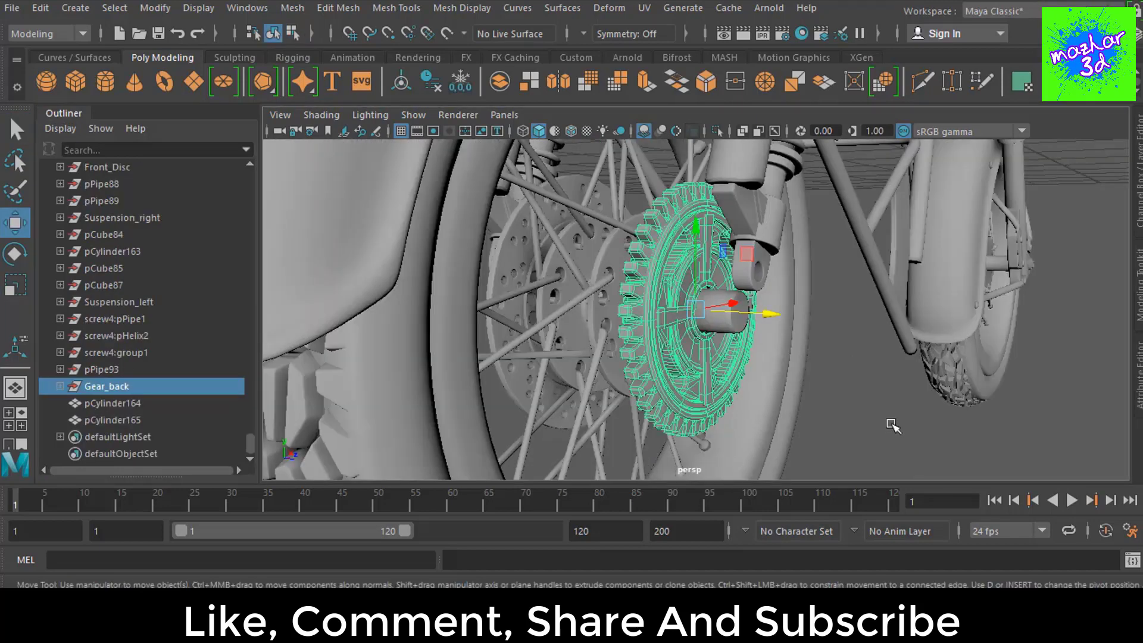
{"action": "left_click", "coordinate": [831, 383]}
{"action": "left_click_drag", "start_coordinate": [830, 383], "coordinate": [783, 408], "text": "alt"}
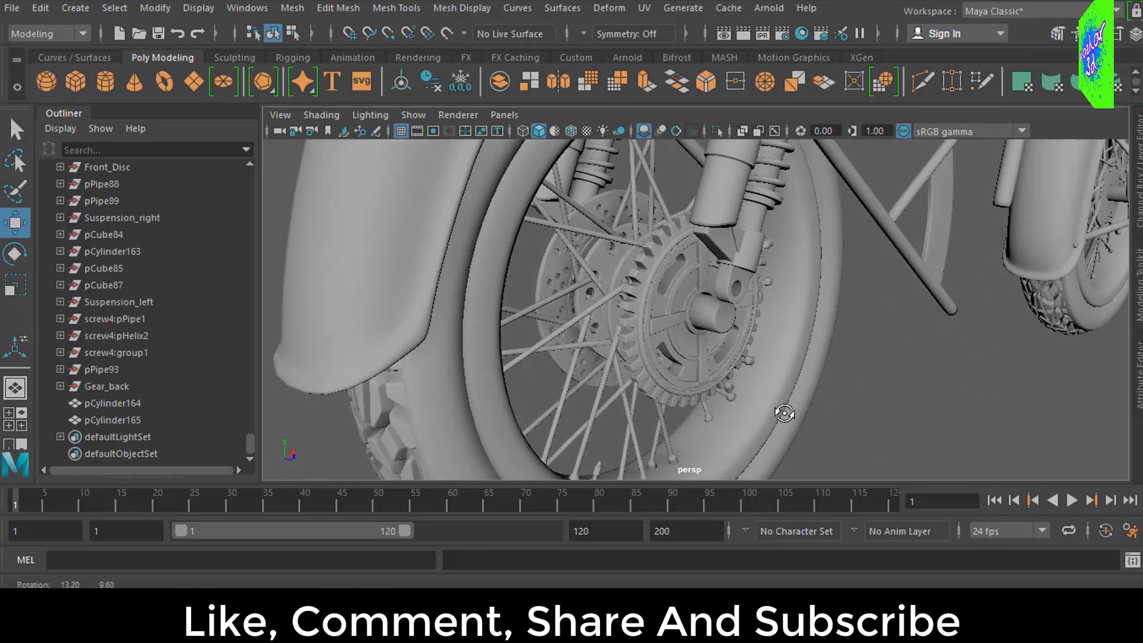